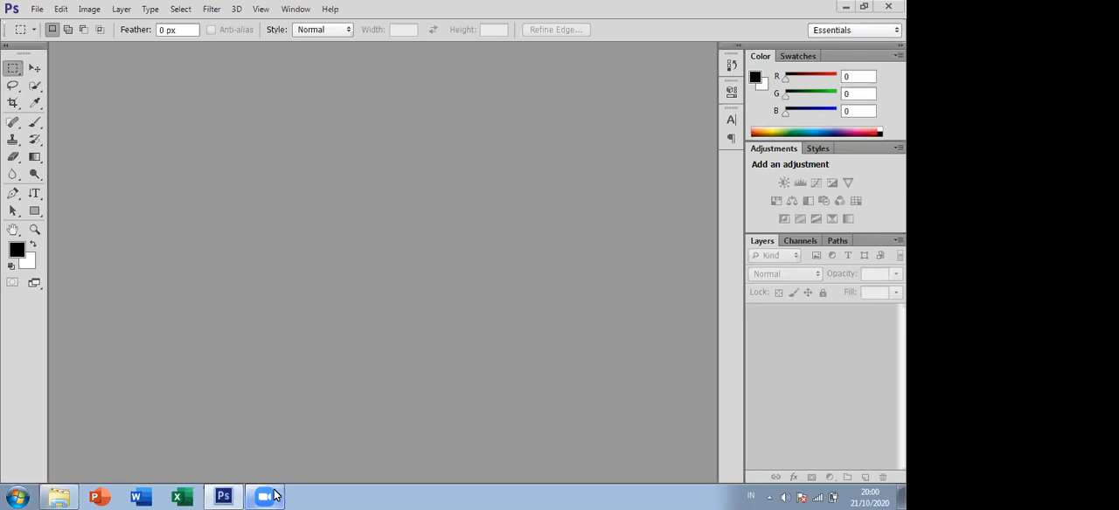
- Create a new A4 document at 300 pixels/inch named "pelatihan hari ke 3" and convert its locked background into a regular layer
mouse_move(273, 495)
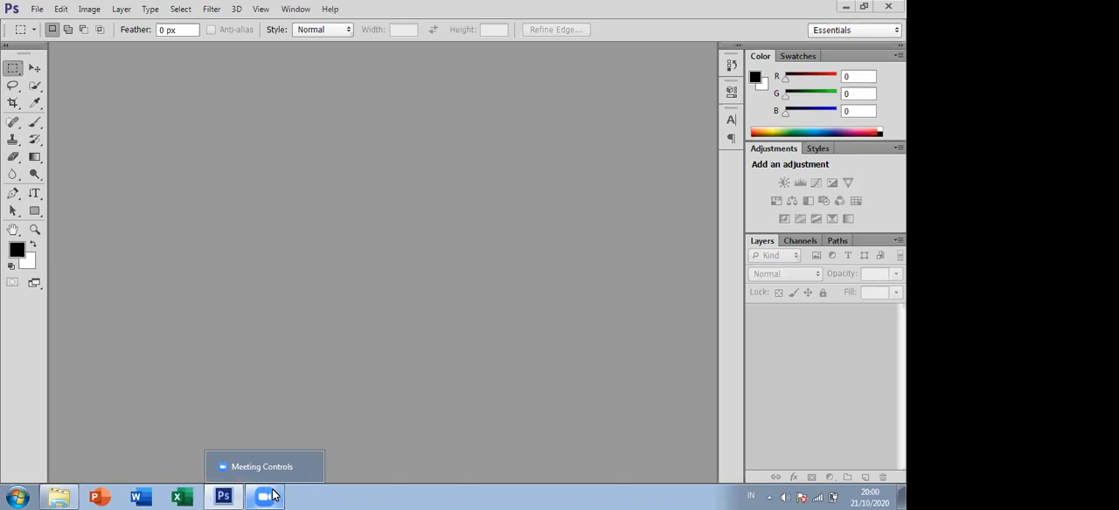
click(37, 9)
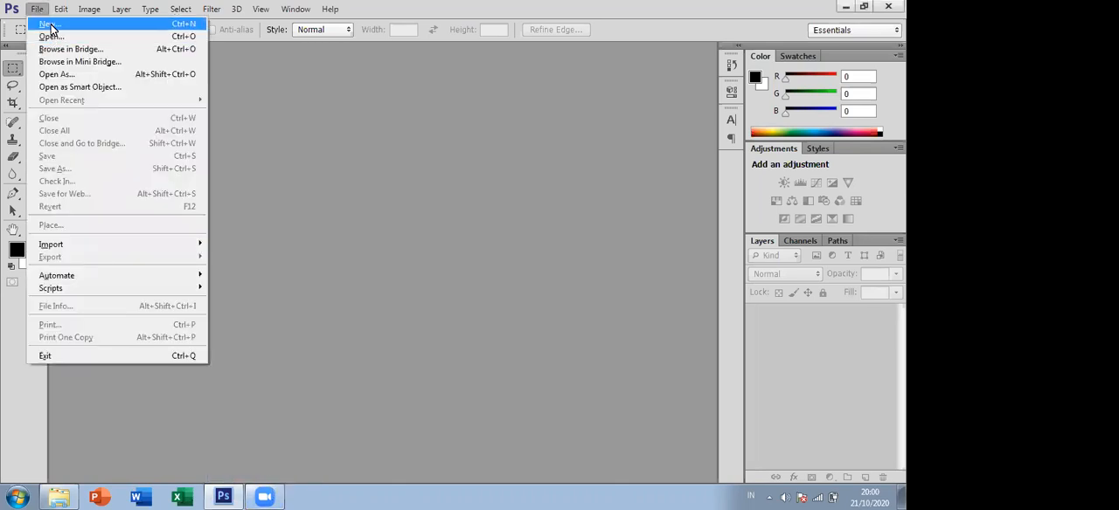
click(50, 25)
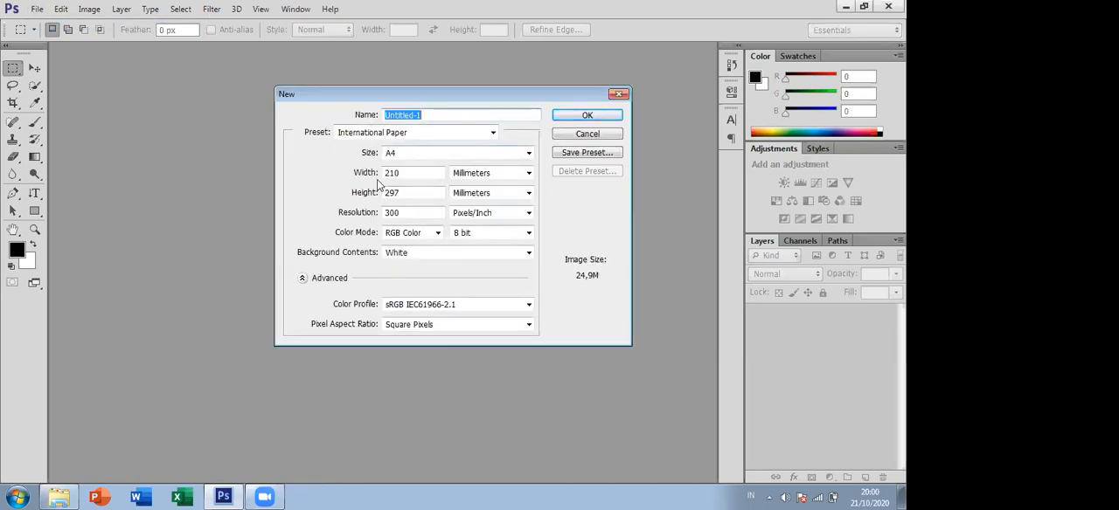
text(pelatihan ha)
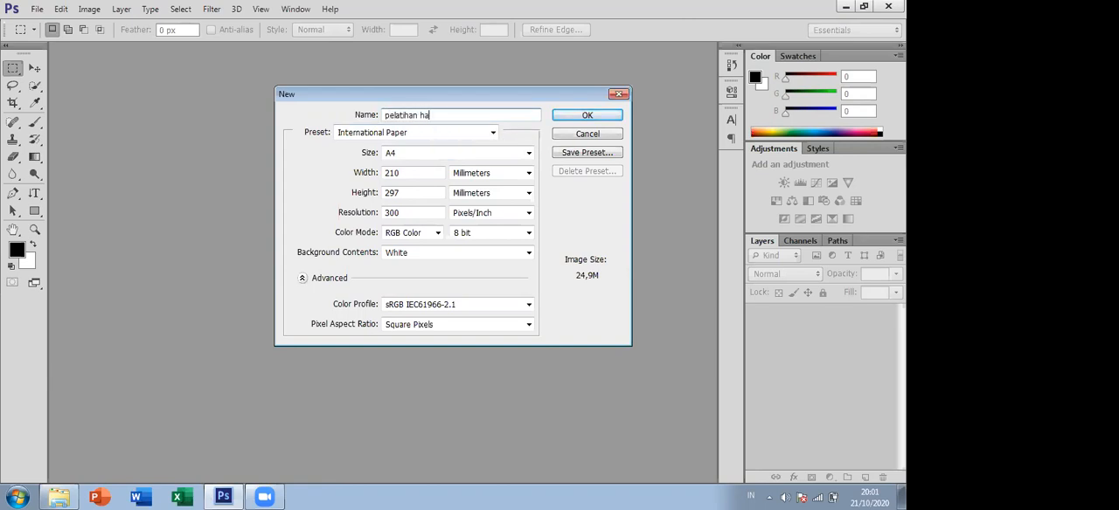
text(ri ke 3)
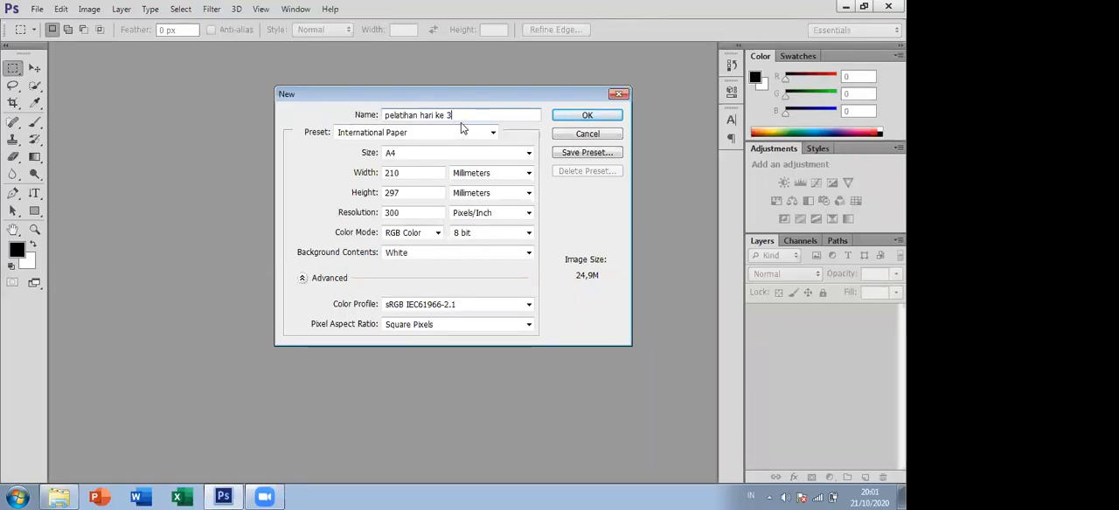
click(587, 117)
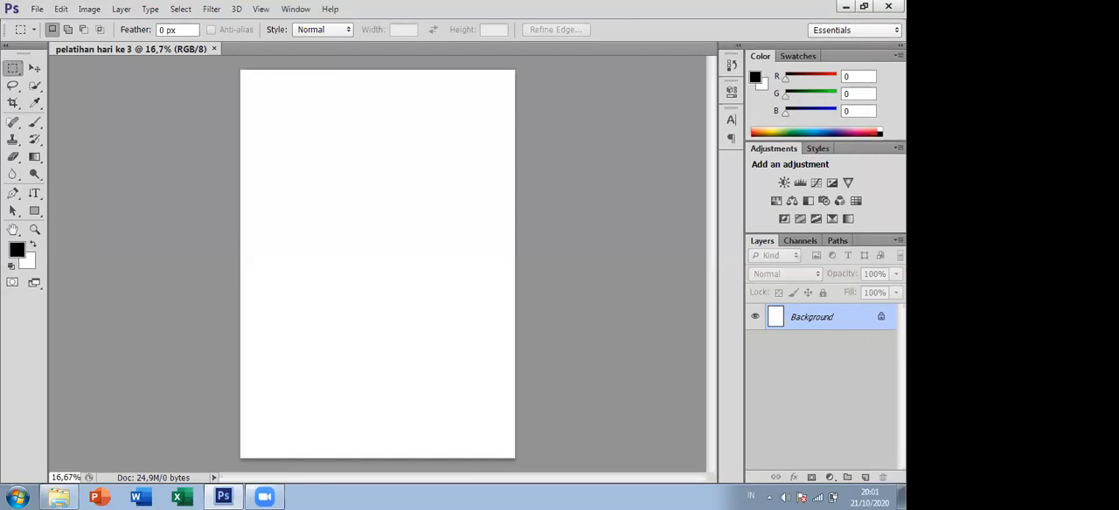
double_click(883, 318)
click(564, 158)
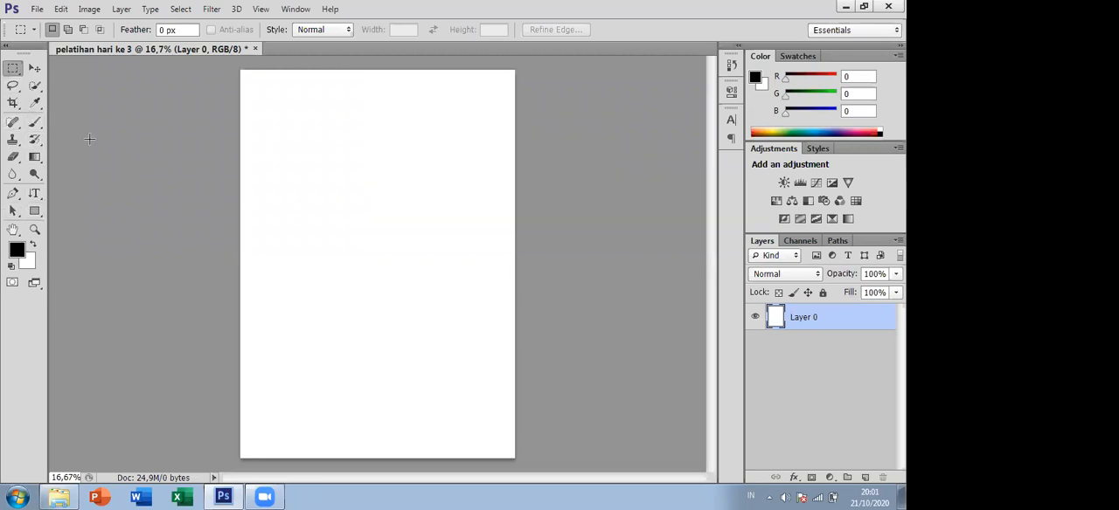
- Look through the brush, healing, stamp, eraser, blur, dodge and gradient tools and their variants
click(35, 122)
click(12, 123)
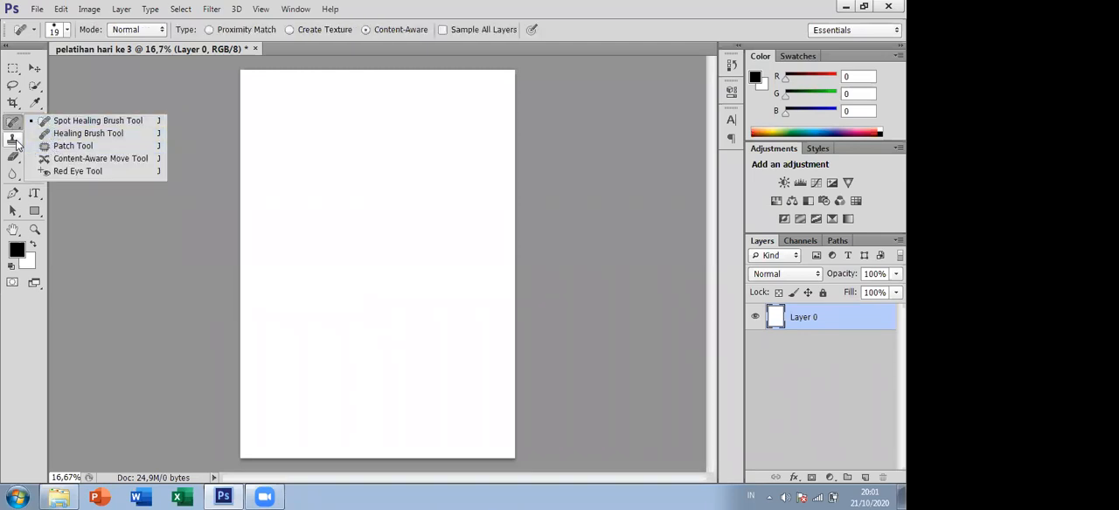
click(16, 143)
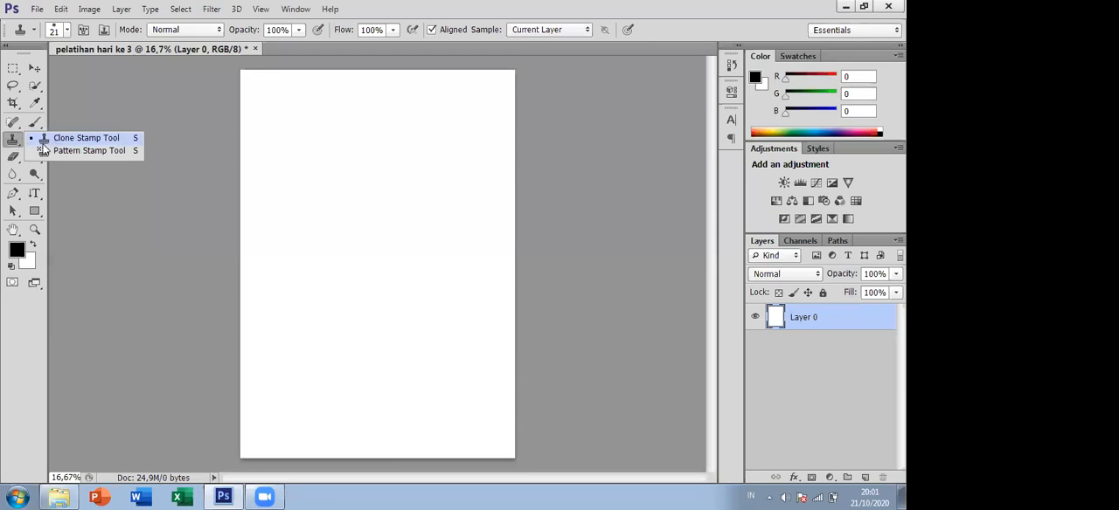
click(22, 144)
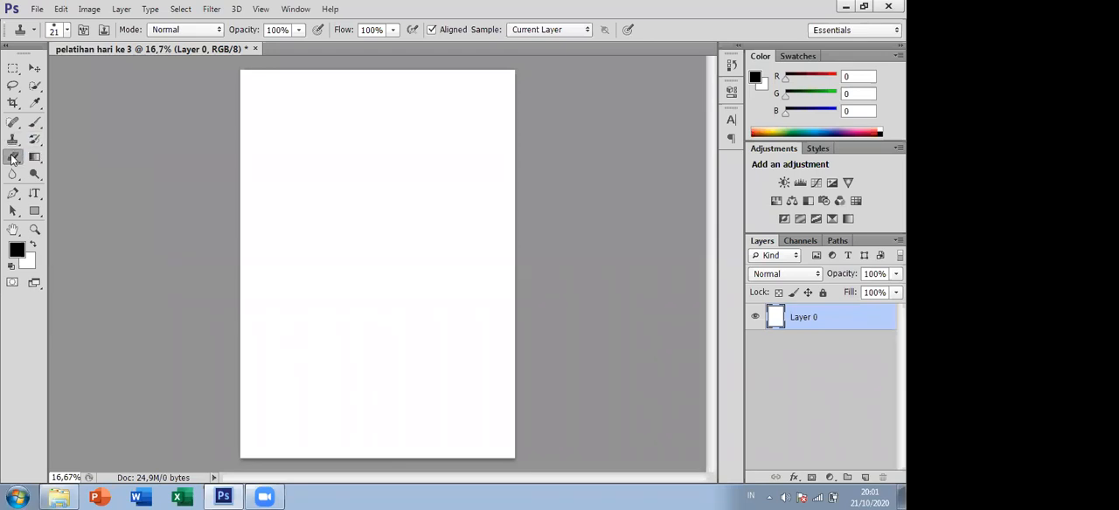
click(14, 157)
click(15, 175)
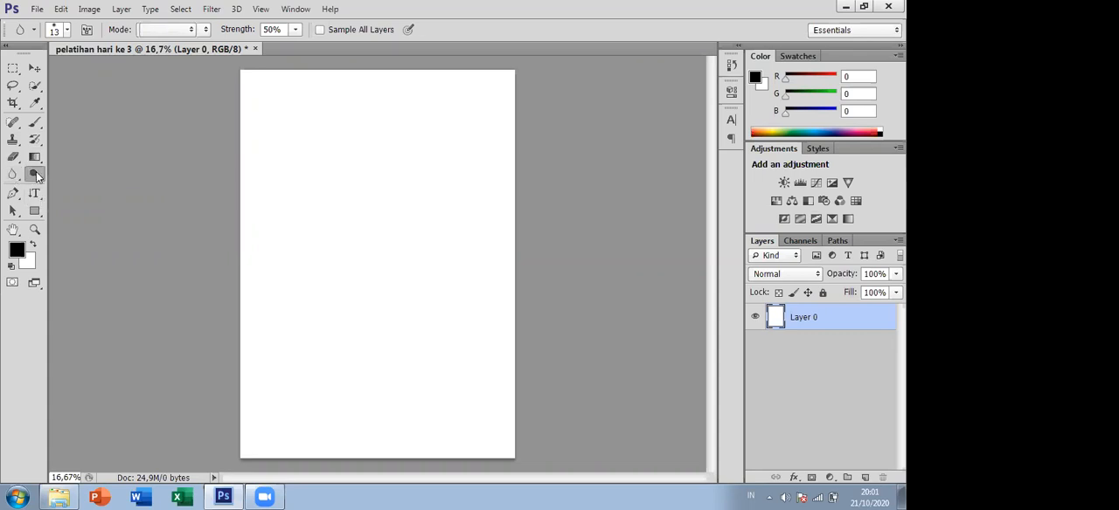
click(36, 173)
click(36, 157)
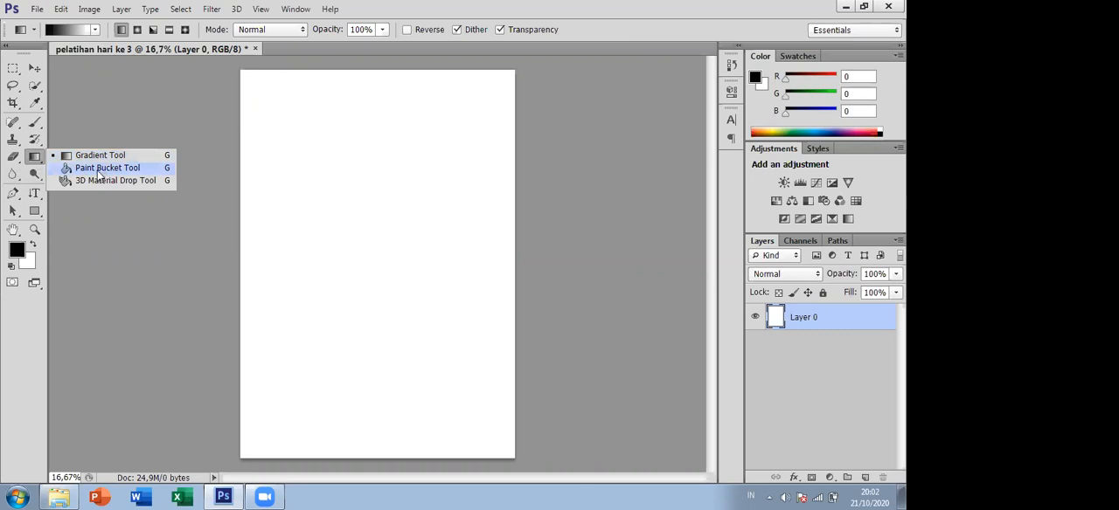
- Add the horizontal text "SEMANGAT" near the upper-left corner of the page
click(32, 194)
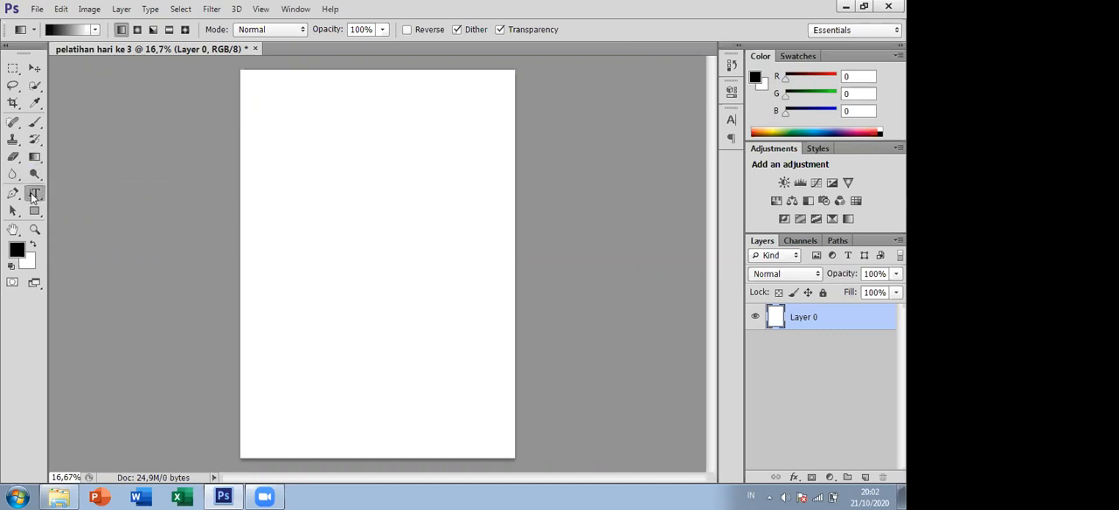
click(33, 194)
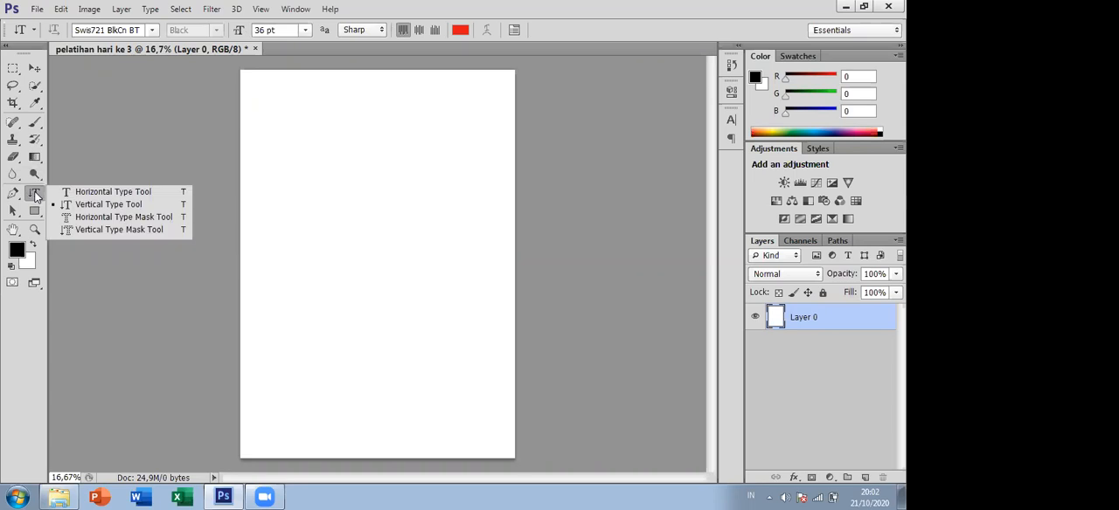
click(90, 193)
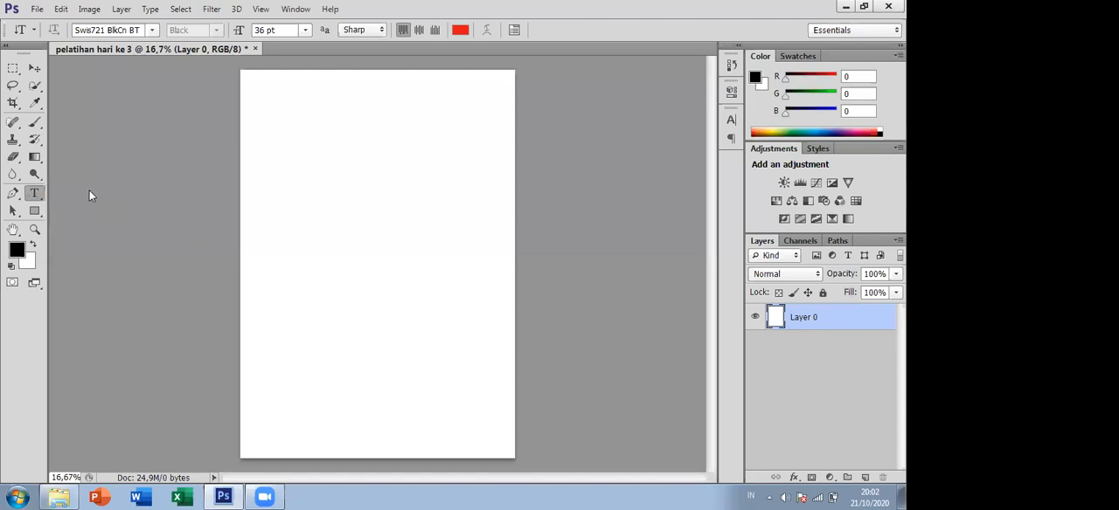
click(269, 96)
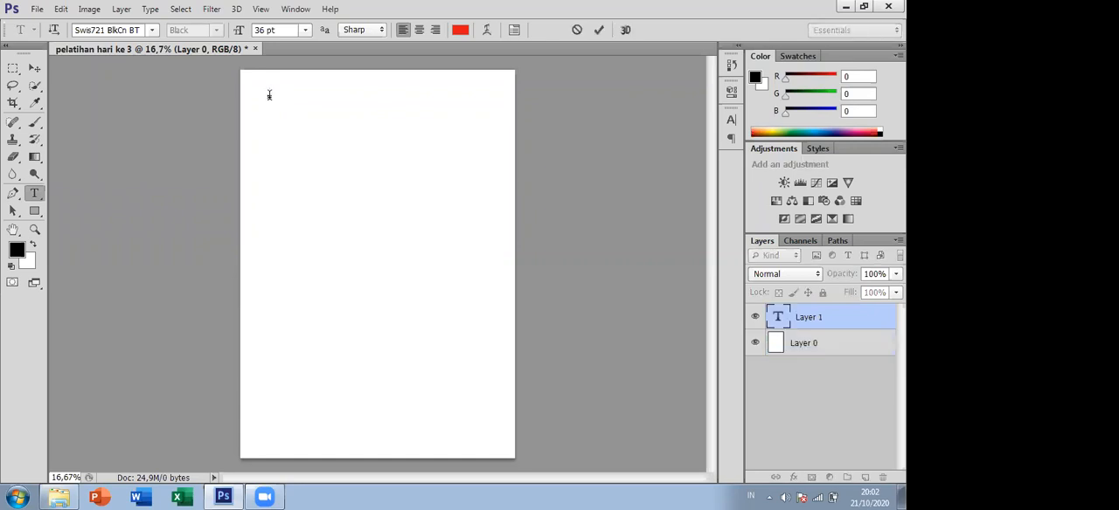
text(SEMA NGAT)
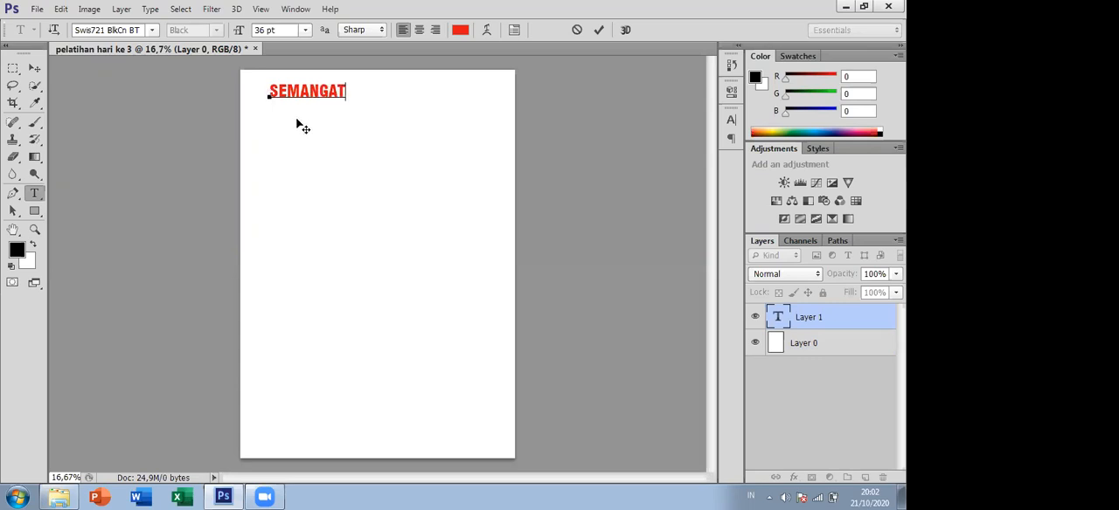
- Add the vertical text "BELAJAR" below the start of the word SEMANGAT
click(36, 194)
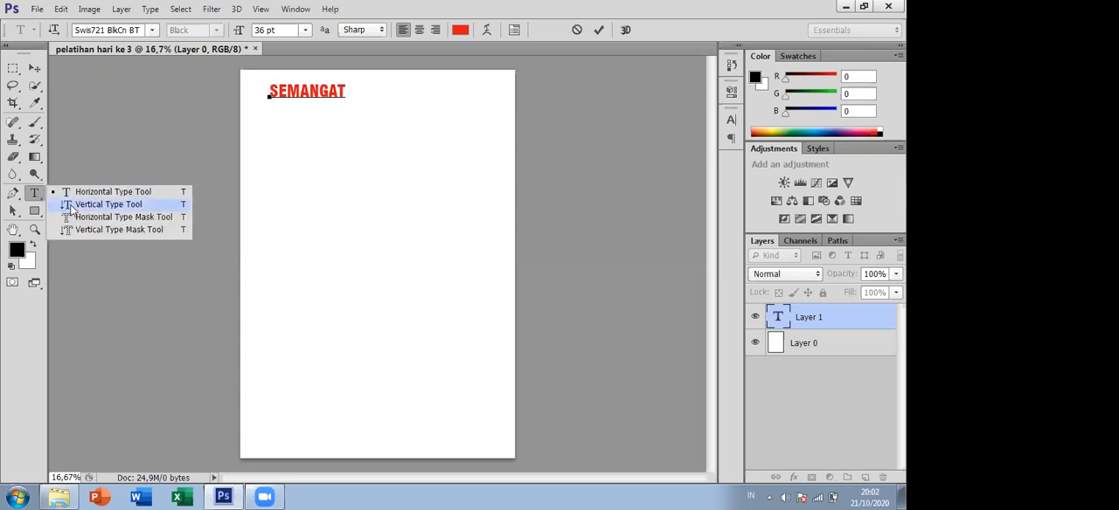
click(109, 204)
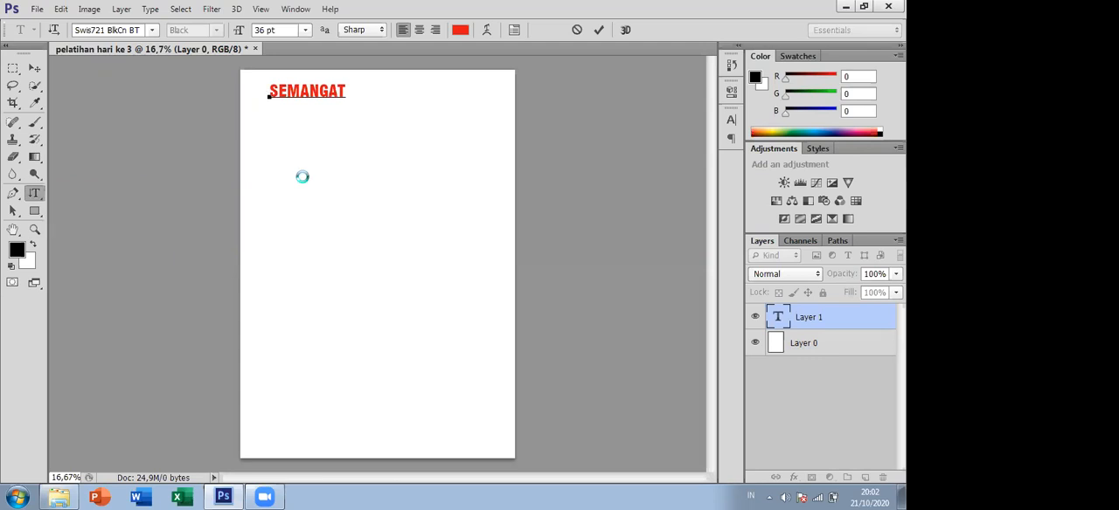
click(275, 106)
text(BELAJA)
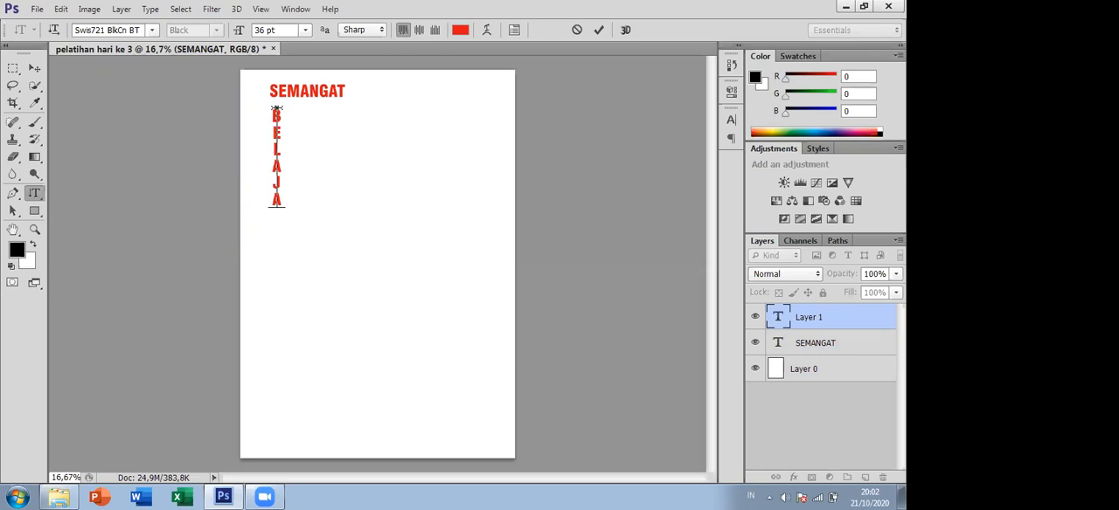
text(R)
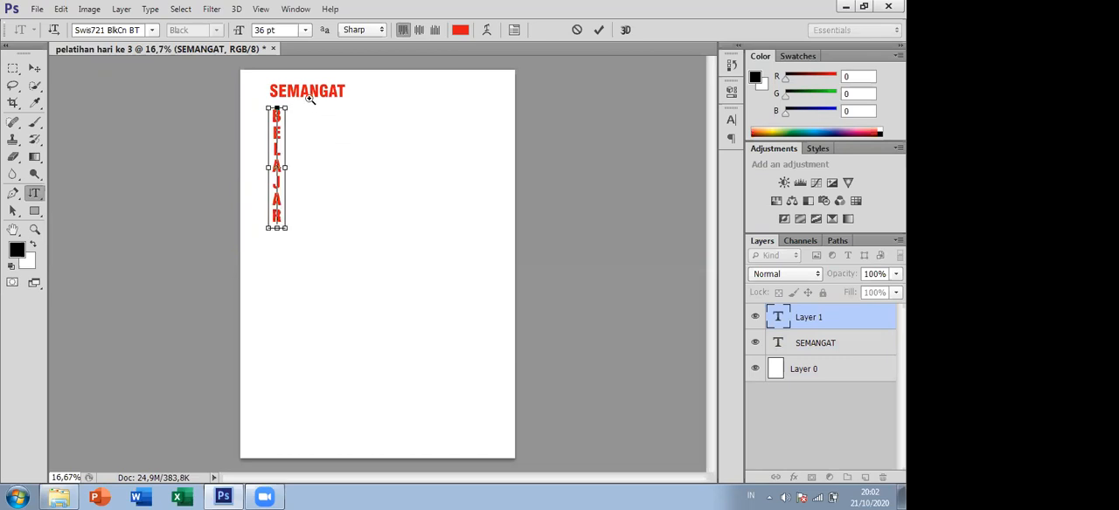
- Examine the horizontal SEMANGAT and vertical BELAJAR text up close, ending at 100% zoom on SEMANGAT
ctrl+click(309, 98)
ctrl+click(309, 98)
drag(710, 271, 709, 264)
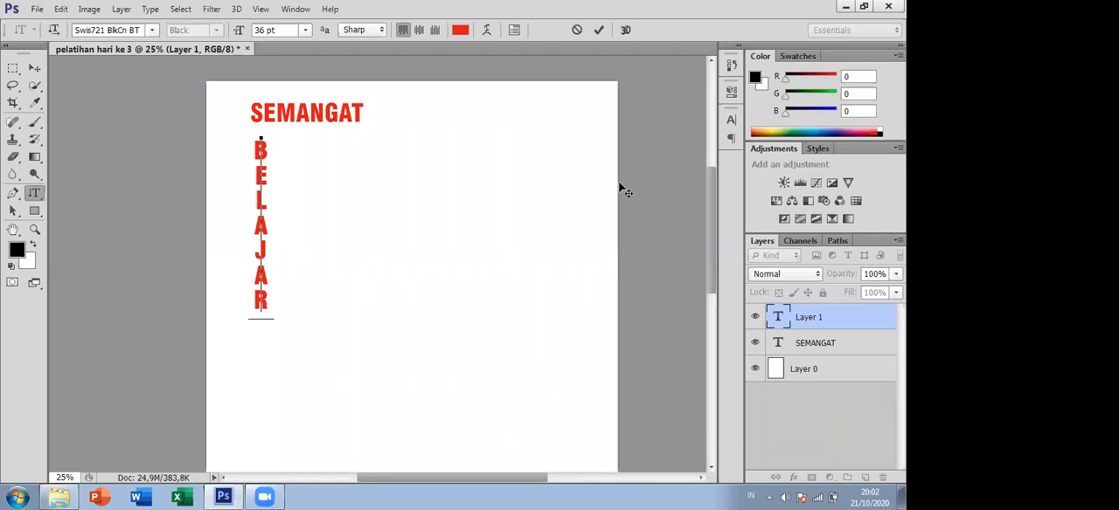
click(35, 192)
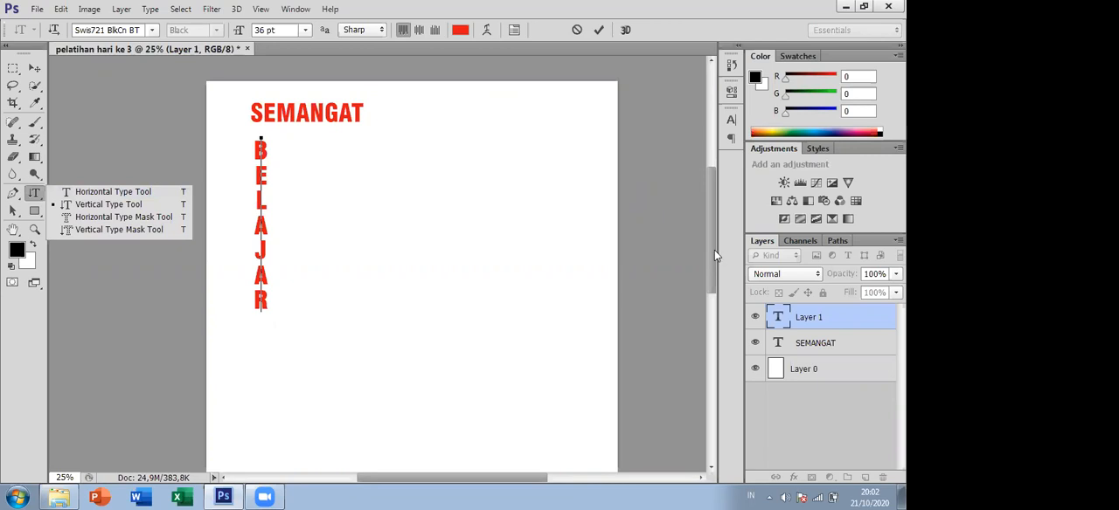
click(701, 211)
drag(708, 195, 720, 169)
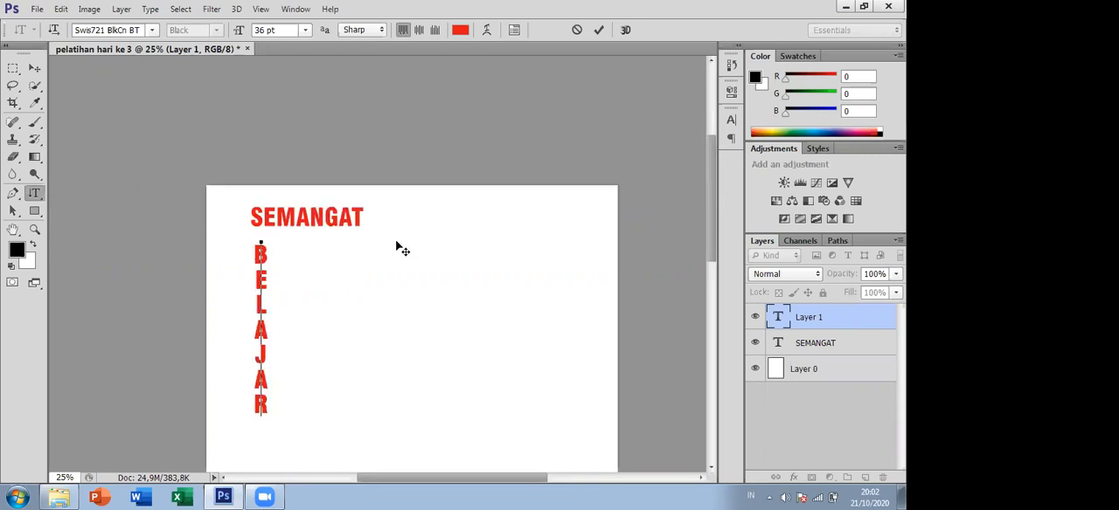
ctrl+click(315, 207)
ctrl+click(315, 207)
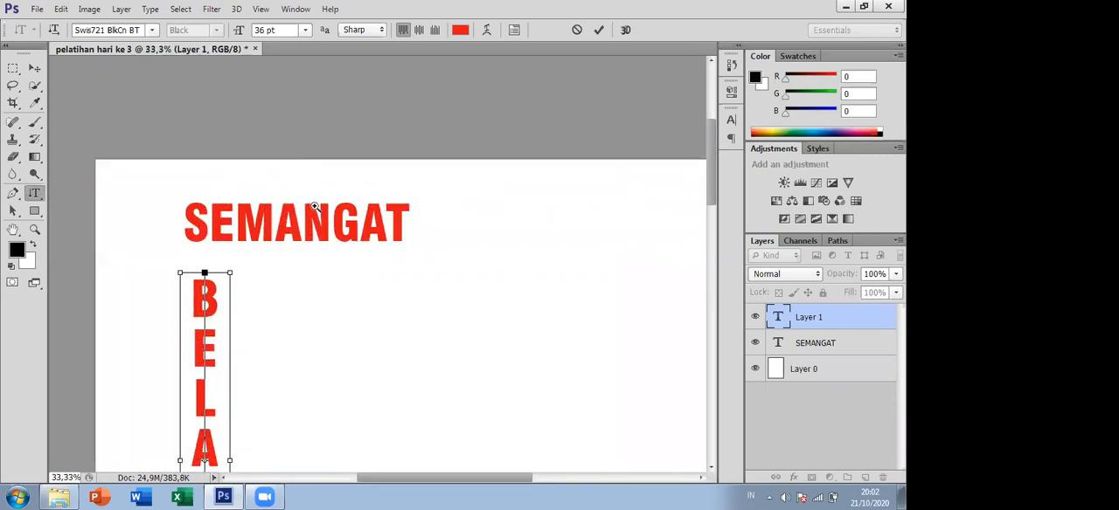
ctrl+click(316, 207)
ctrl+click(316, 208)
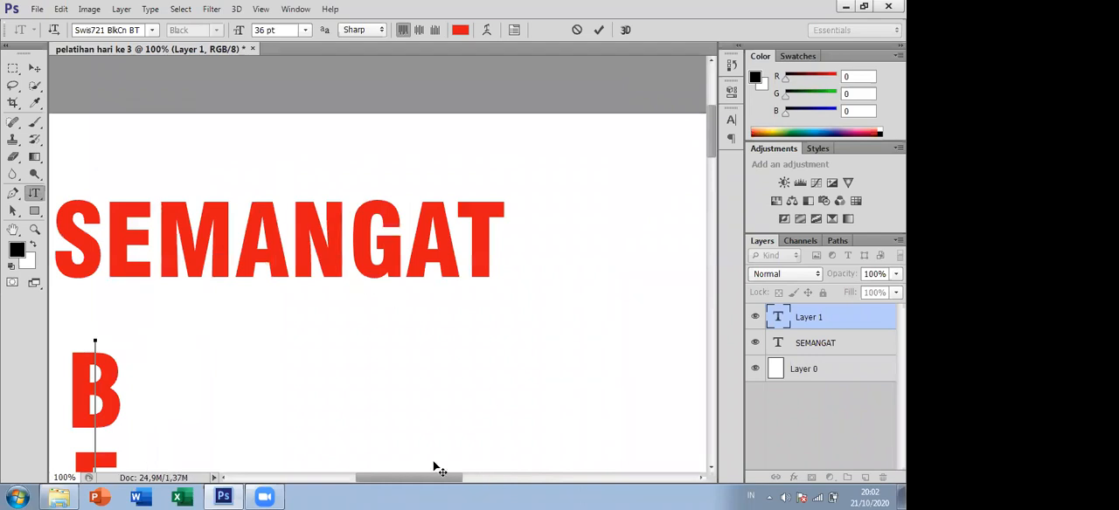
drag(442, 482, 427, 481)
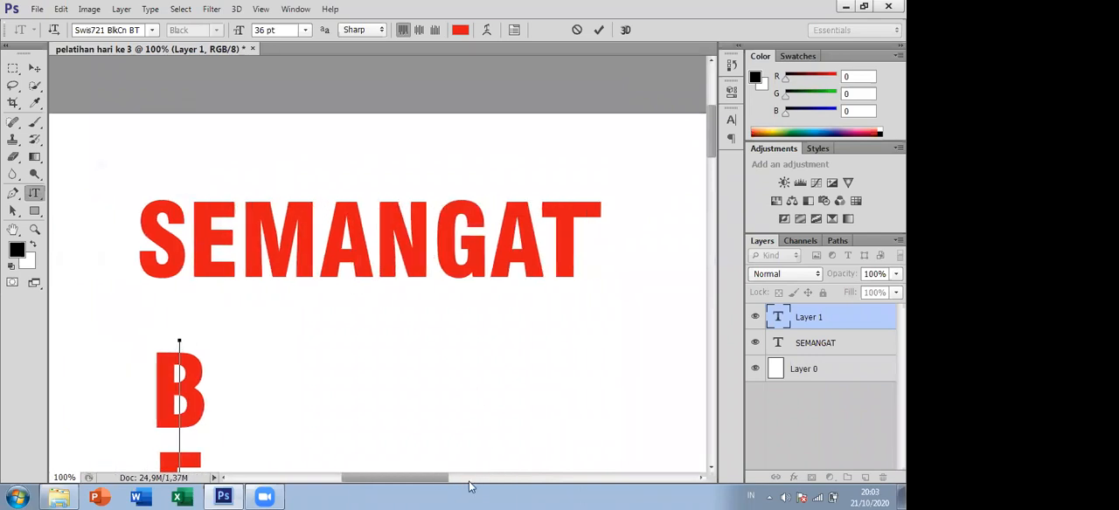
- Turn on the Bevel & Emboss effect in the SEMANGAT text layer's blending options, keeping the text in view
click(830, 346)
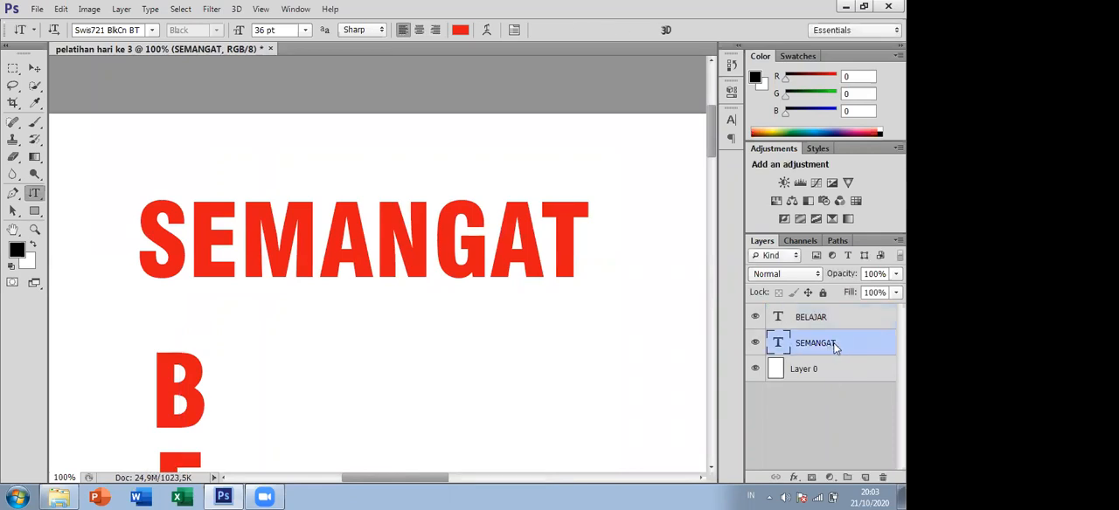
right_click(833, 347)
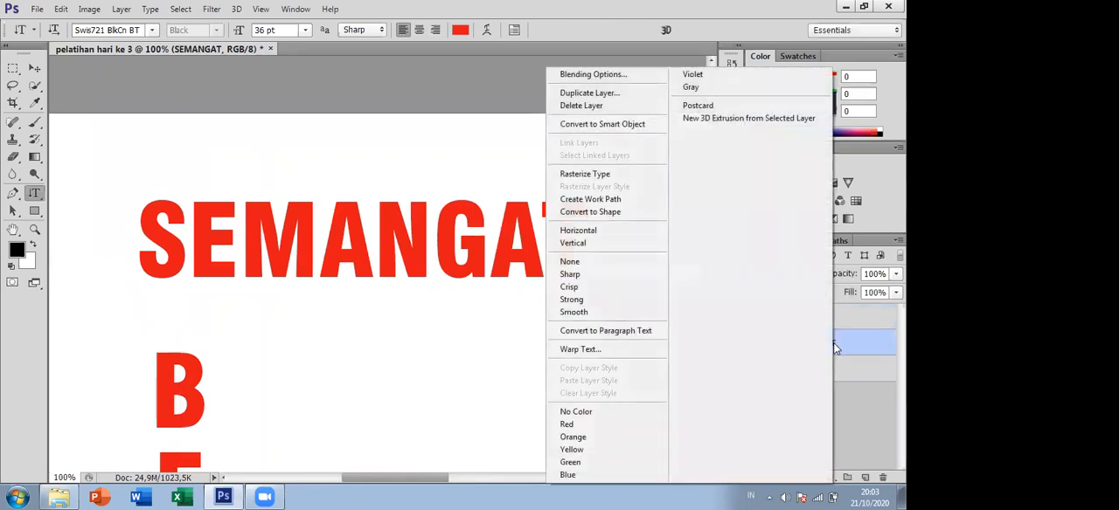
click(607, 74)
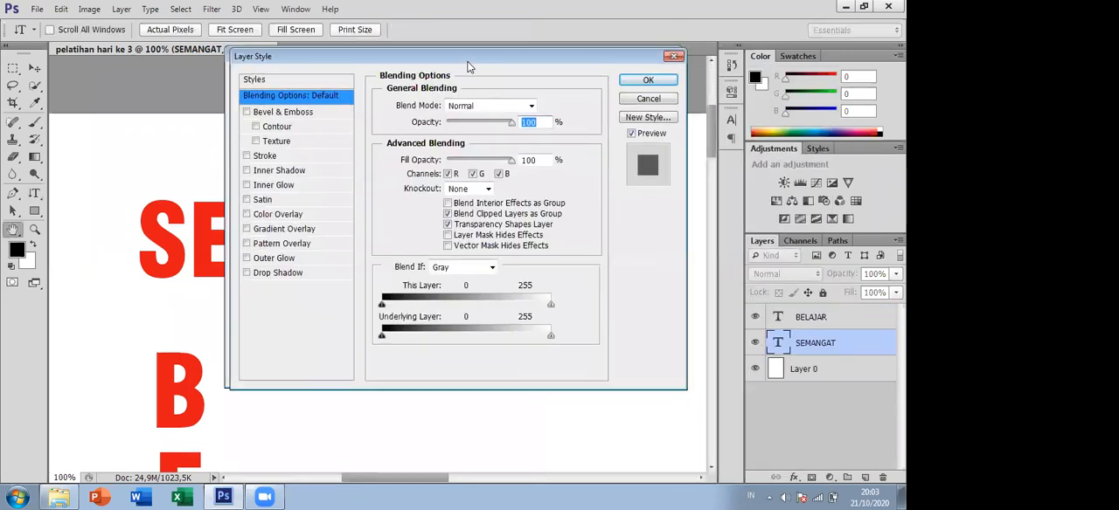
drag(468, 66, 677, 119)
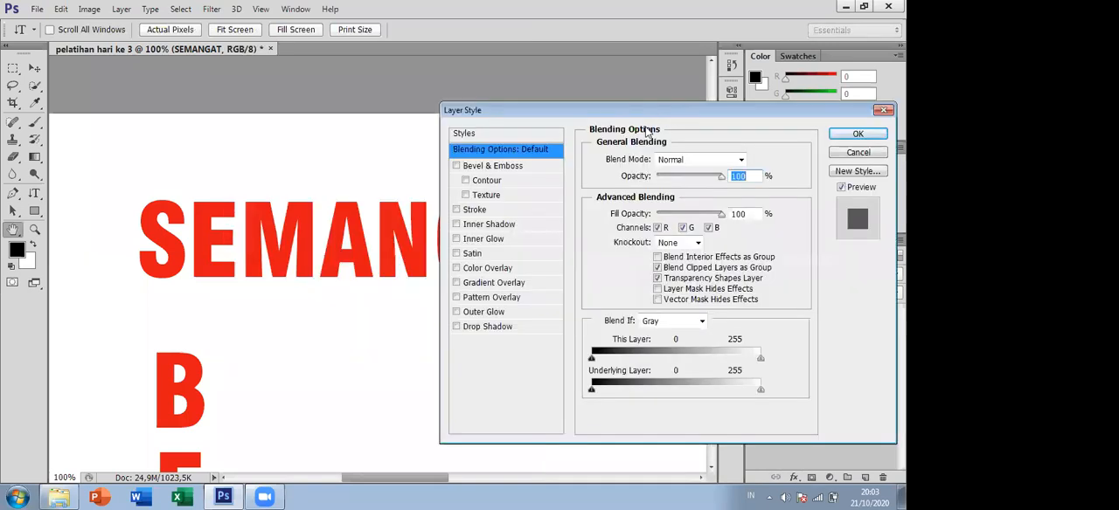
click(505, 166)
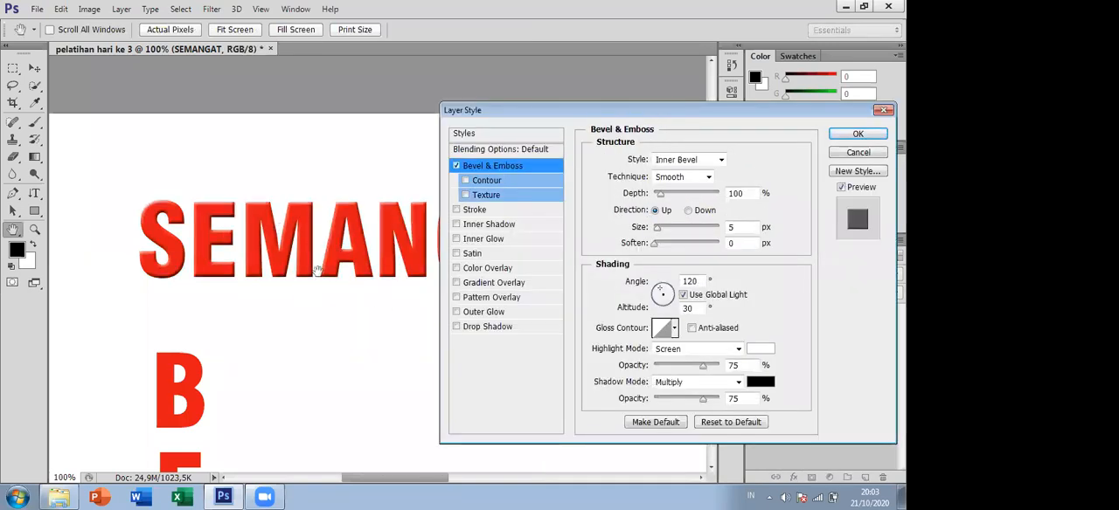
- Try the Contour and Inner Shadow effects on the SEMANGAT text, switching each one off again
click(480, 182)
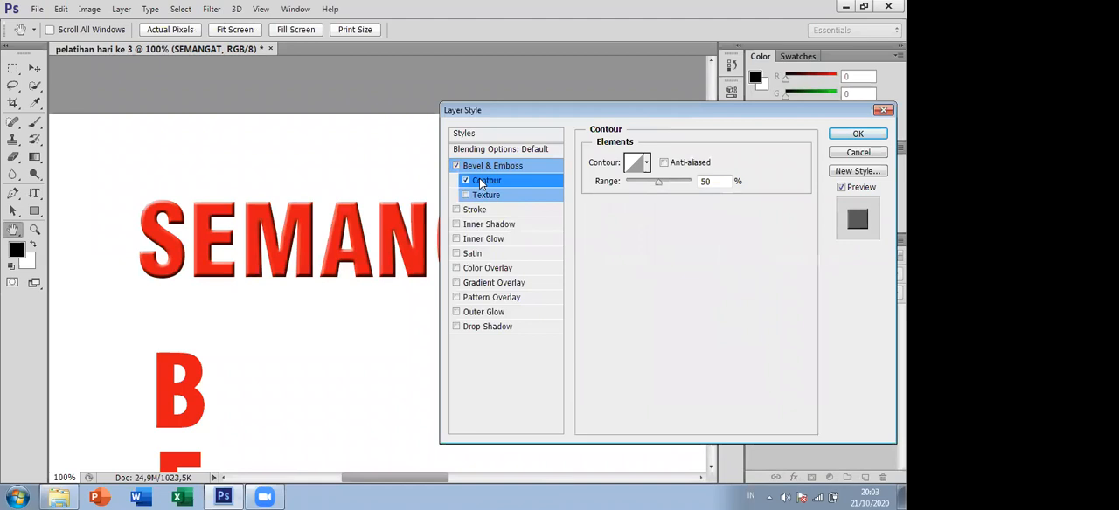
click(466, 180)
click(480, 226)
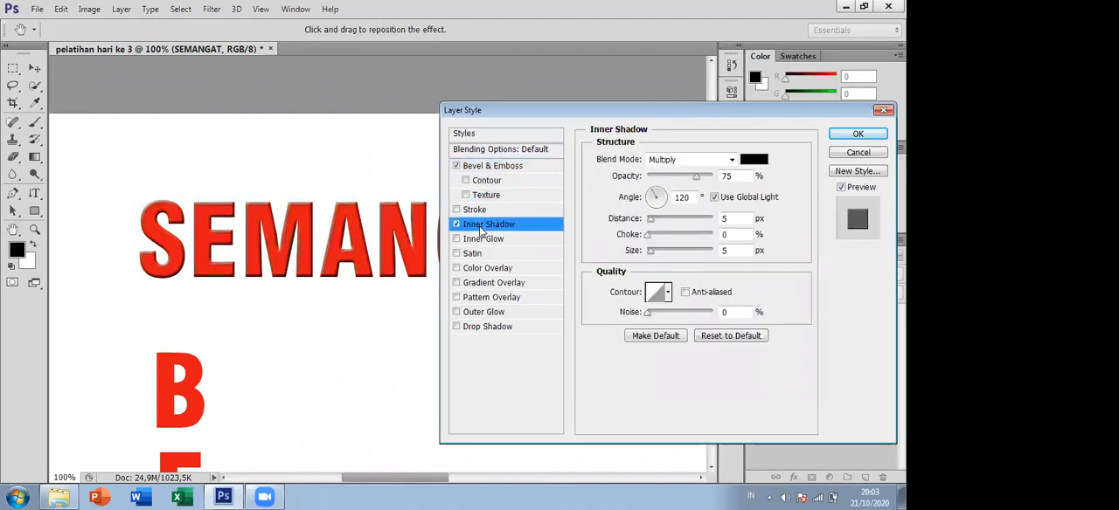
click(457, 223)
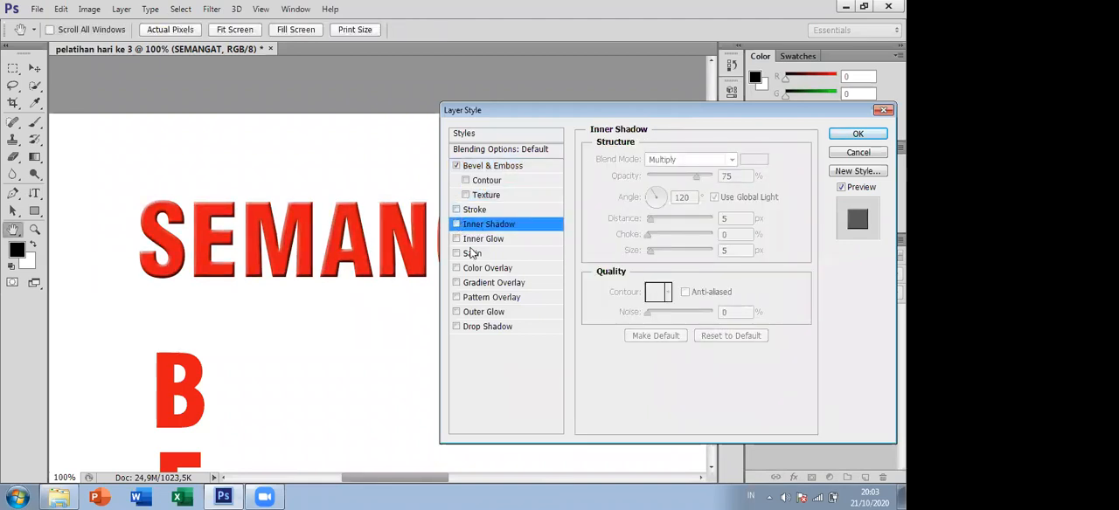
- Try the Inner Glow and Color Overlay effects on the SEMANGAT text, switching each one off again
click(474, 240)
click(457, 241)
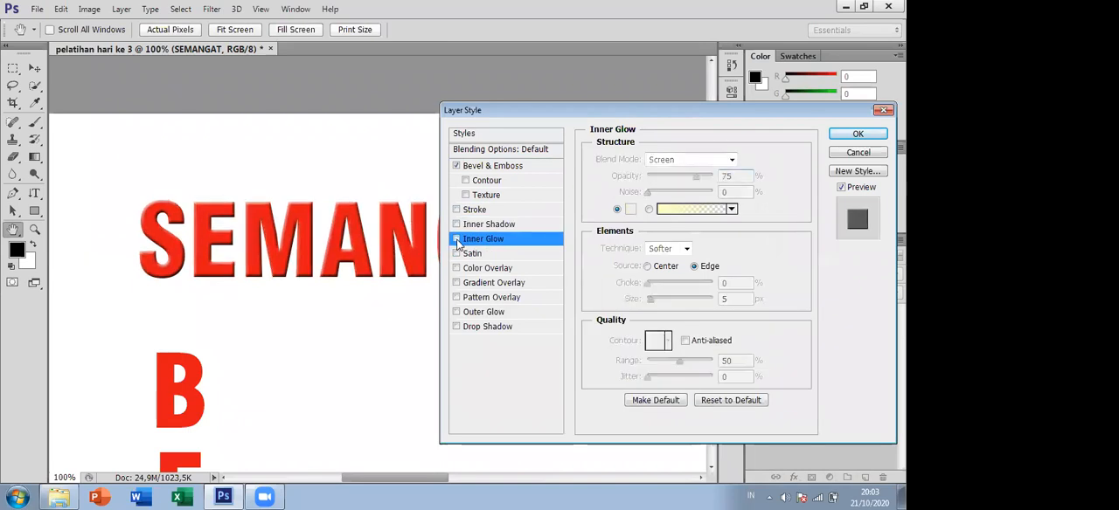
click(483, 268)
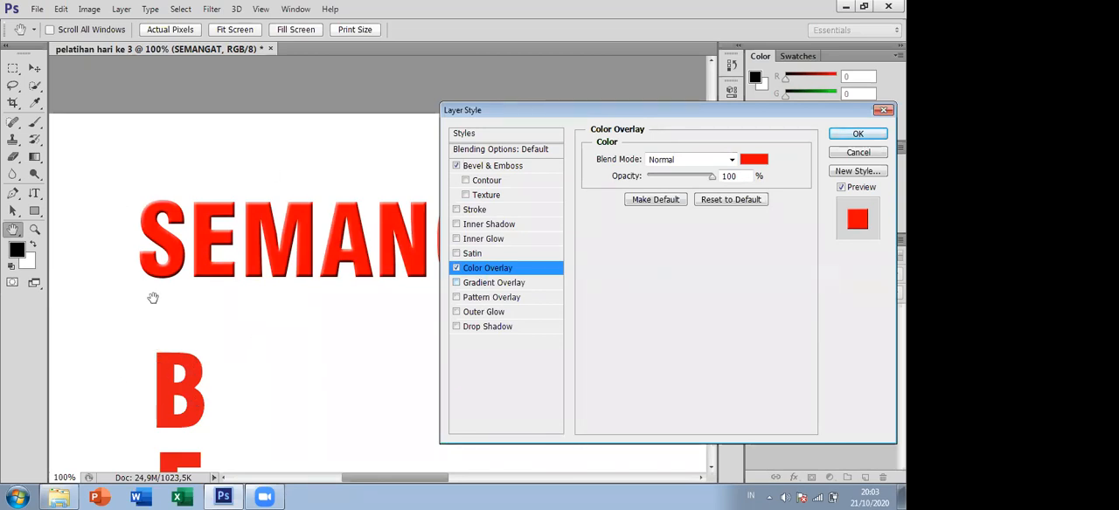
click(455, 268)
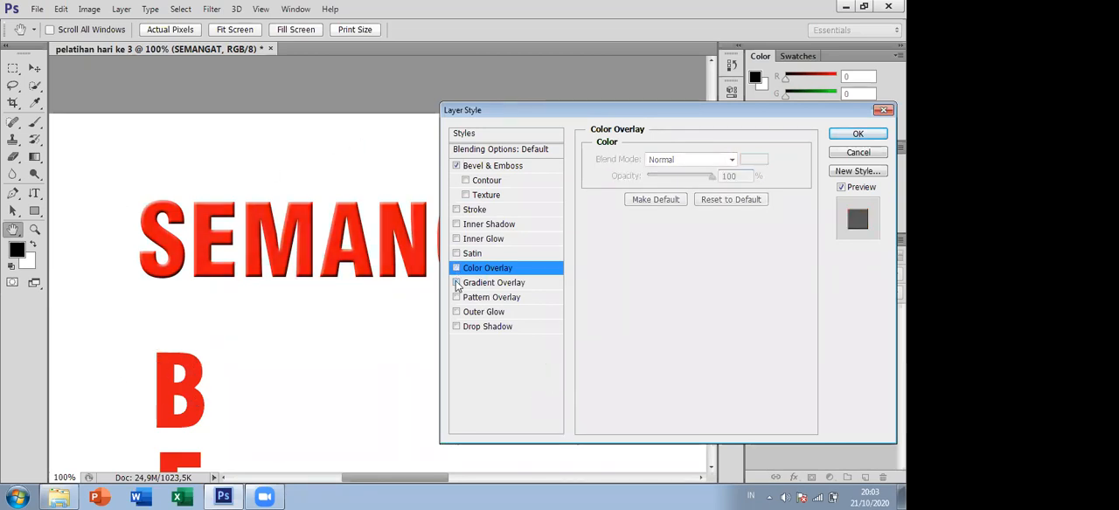
- Try a Gradient Overlay without Bevel & Emboss on the SEMANGAT text and discard all the layer style changes
click(456, 282)
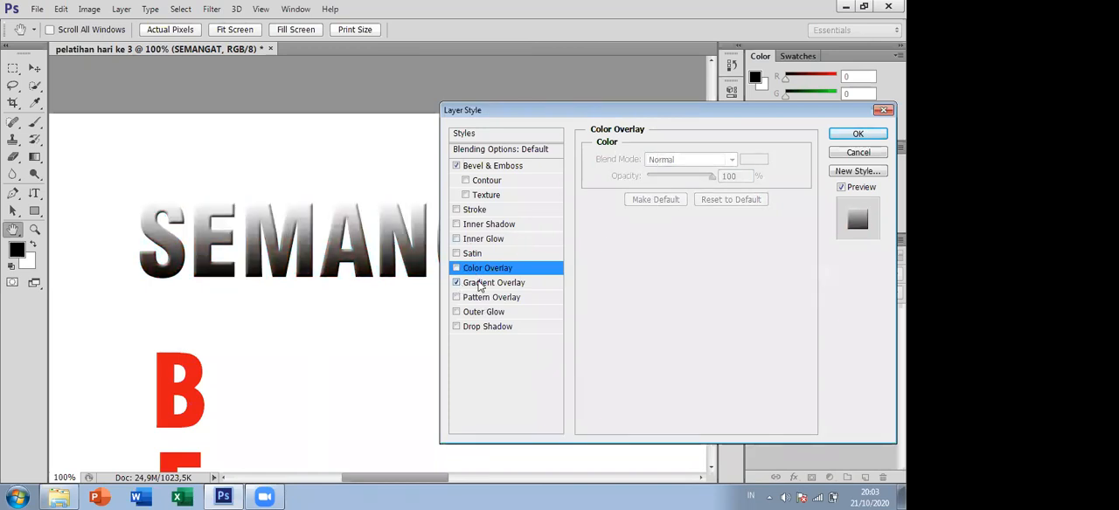
click(489, 282)
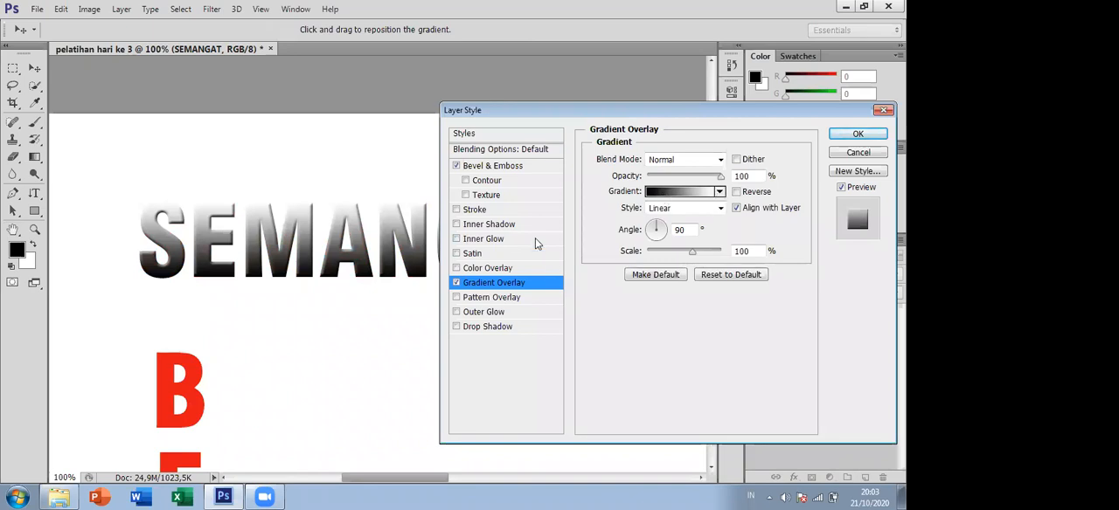
click(455, 166)
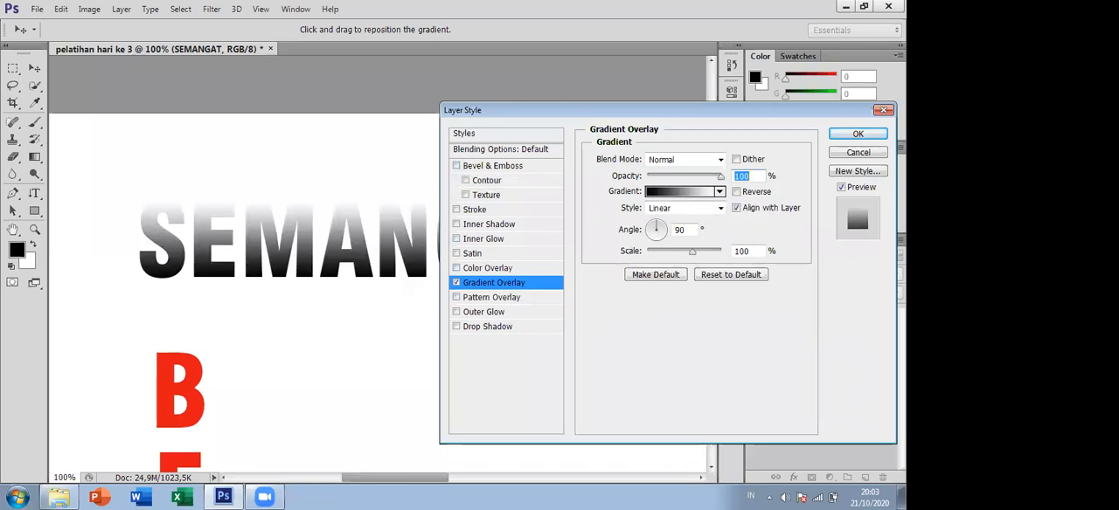
click(858, 152)
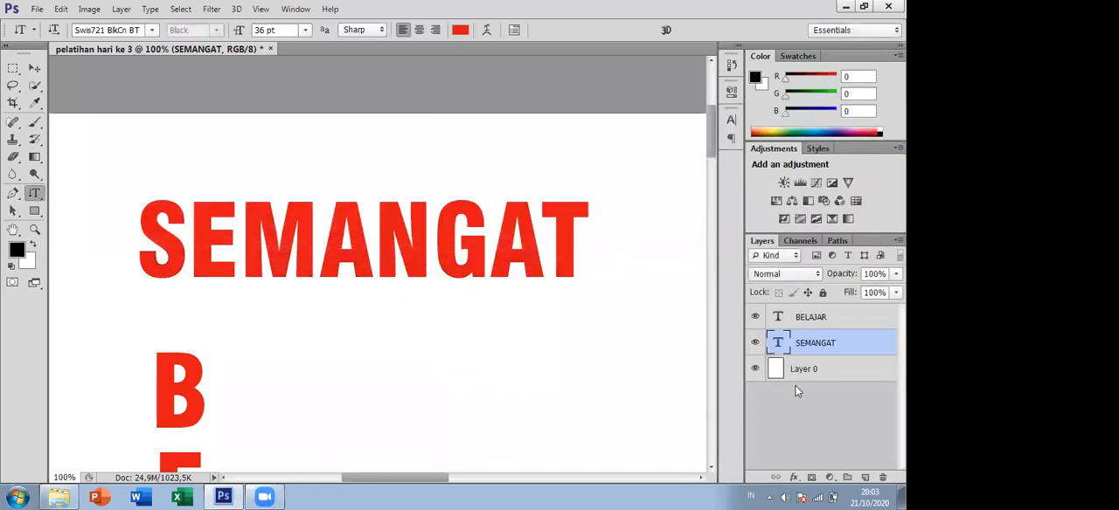
- Reopen the SEMANGAT layer's blending options and try the Stroke and Drop Shadow effects, switching each one off again
right_click(835, 342)
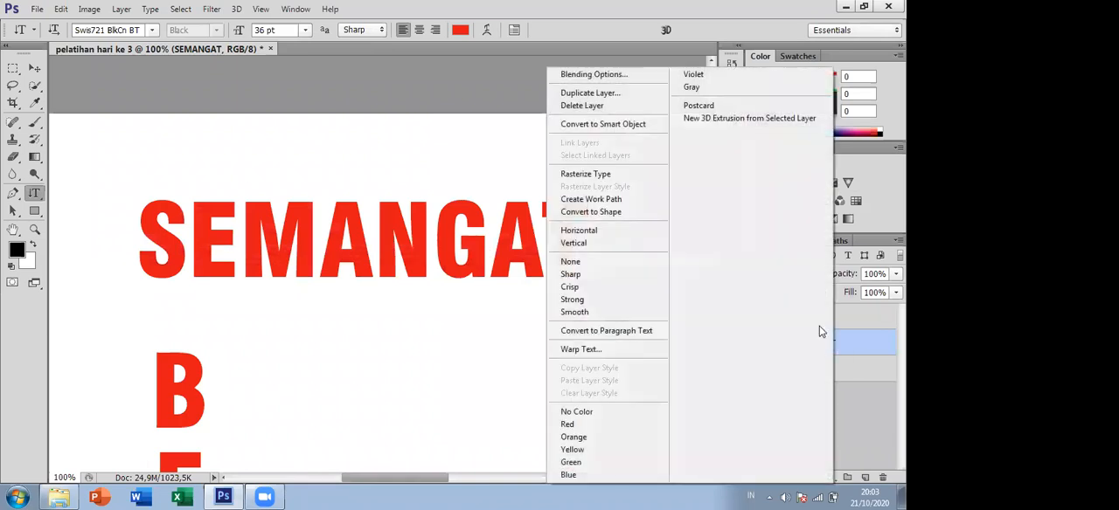
click(603, 74)
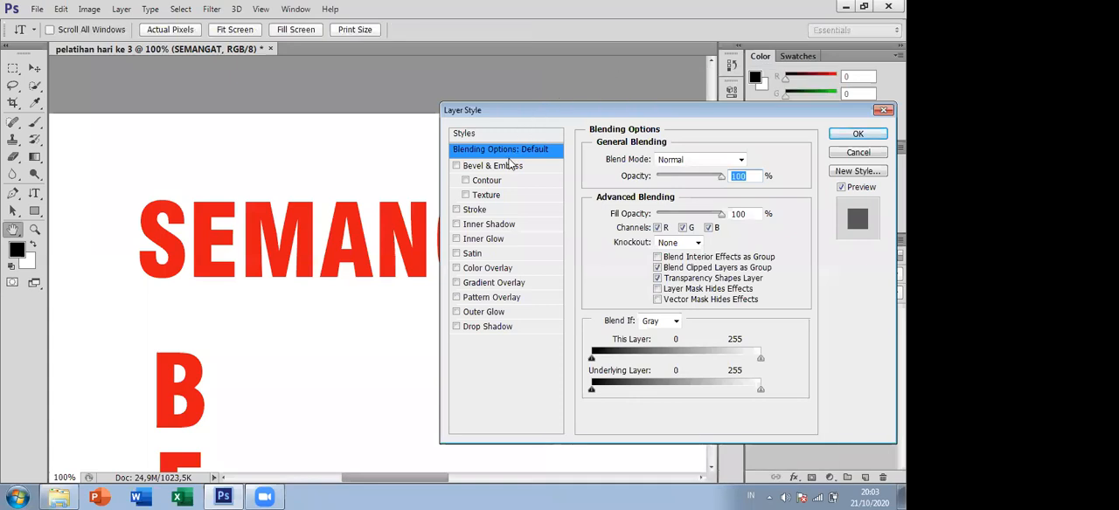
click(490, 216)
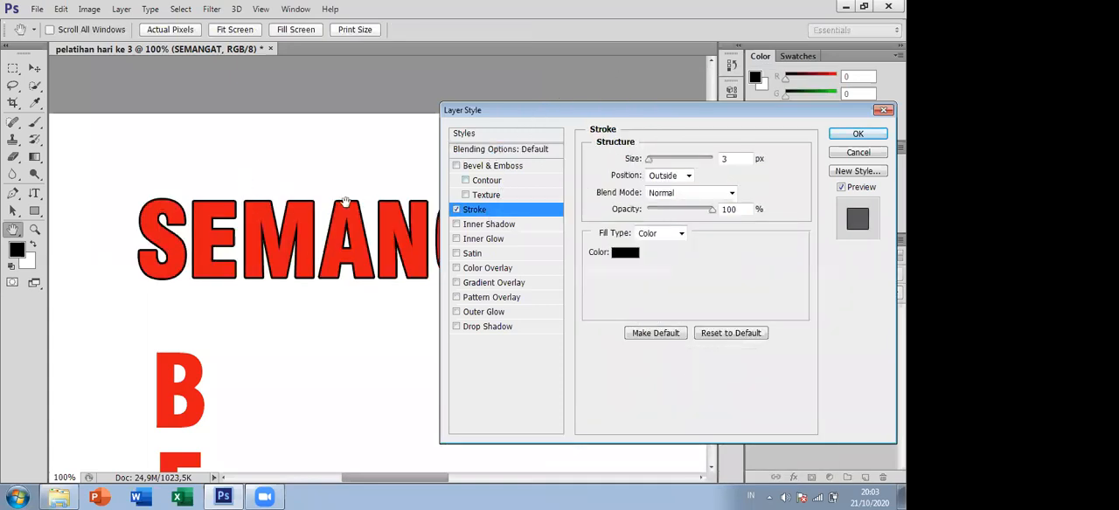
click(456, 210)
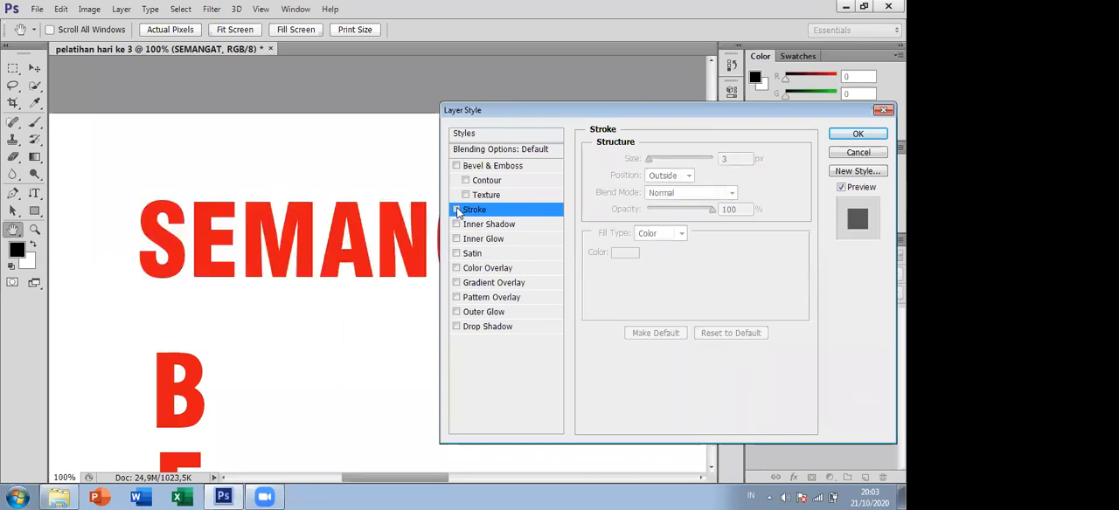
click(486, 326)
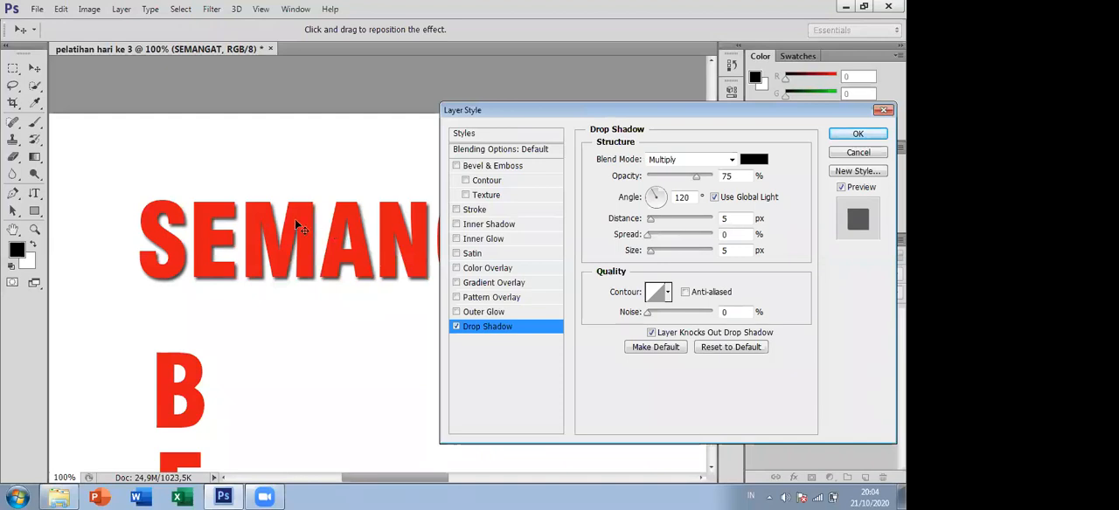
click(456, 326)
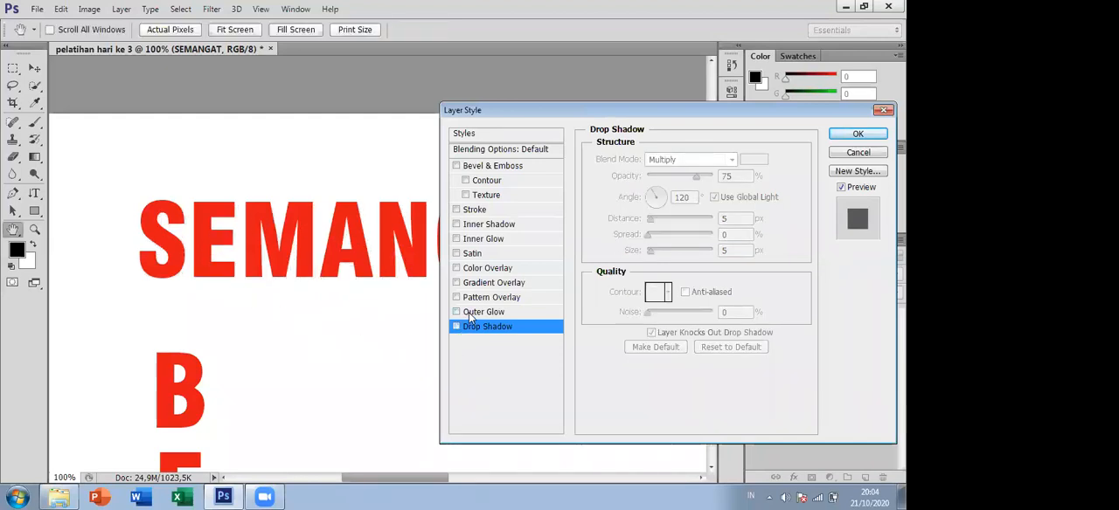
- Turn on Gradient Overlay for the SEMANGAT text and try different gradient angles, ending at 90°
click(479, 285)
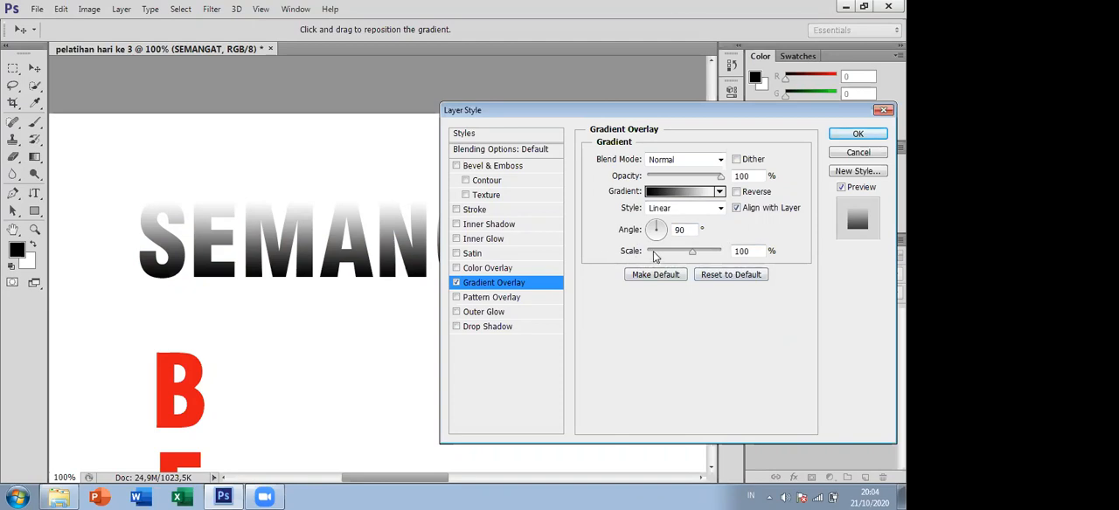
mouse_move(648, 223)
mouse_down()
mouse_move(639, 240)
mouse_move(670, 240)
mouse_move(660, 218)
mouse_up()
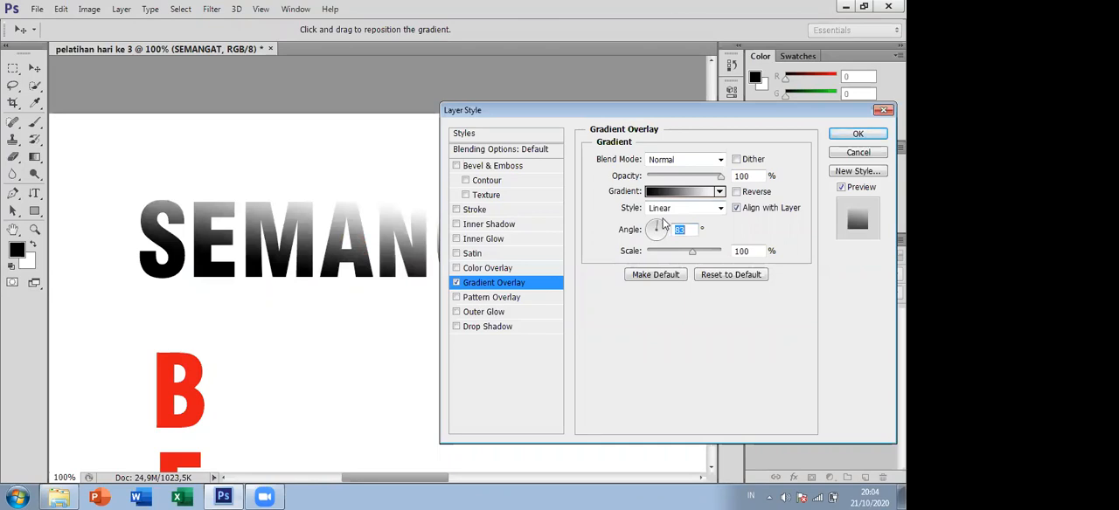
click(658, 221)
drag(658, 225, 657, 220)
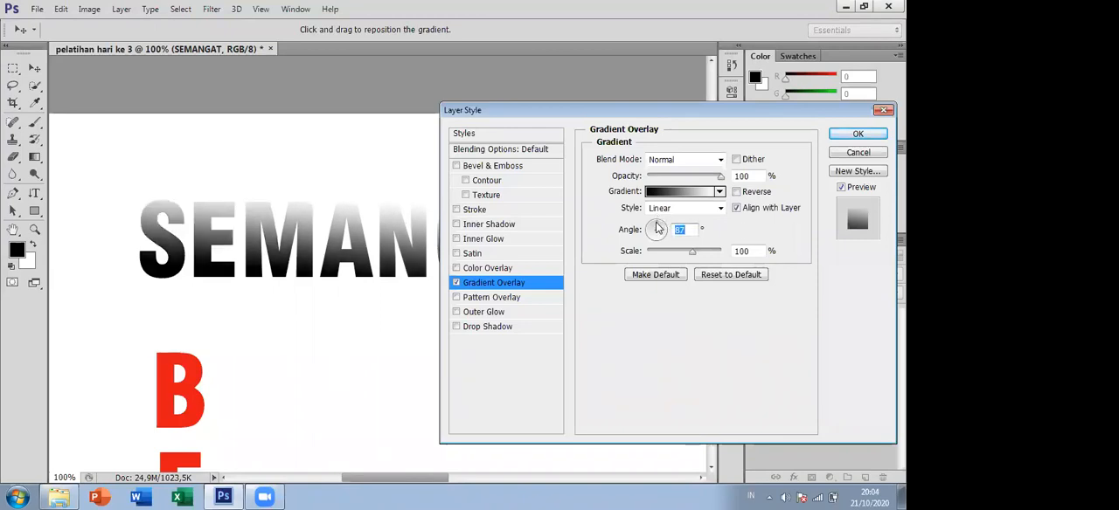
click(655, 219)
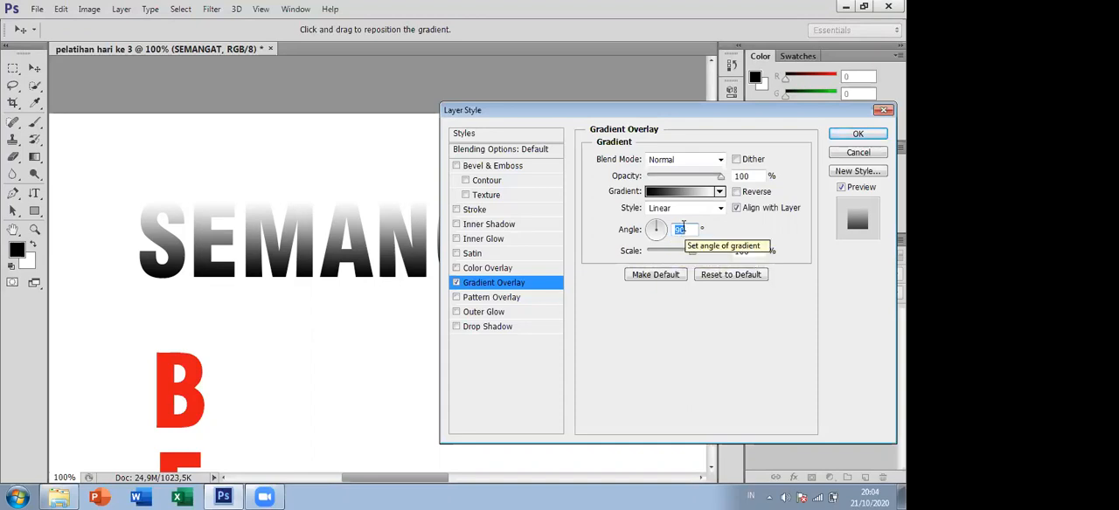
- Try several preset gradients on the SEMANGAT text's overlay, ending with the Copper preset
click(720, 192)
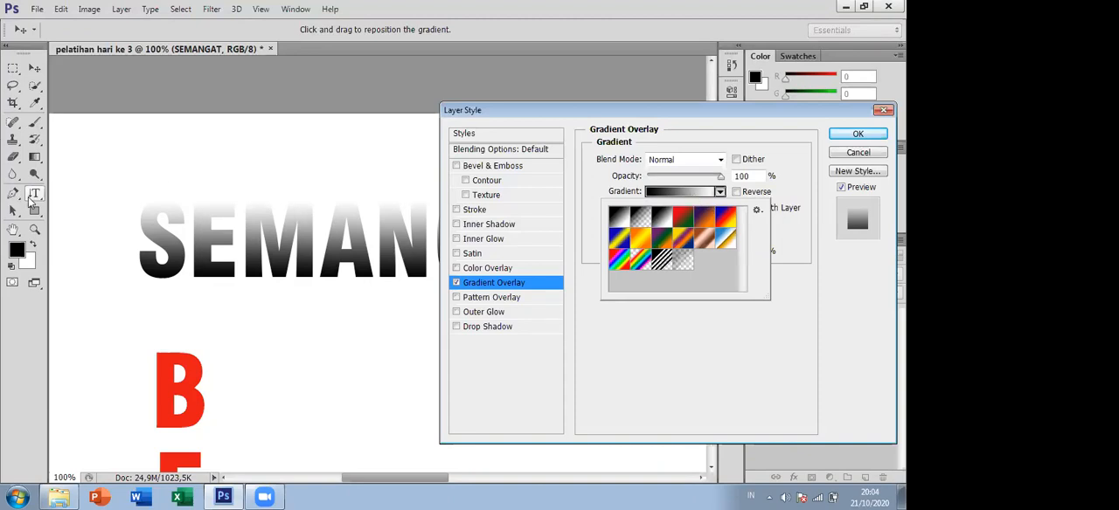
click(35, 213)
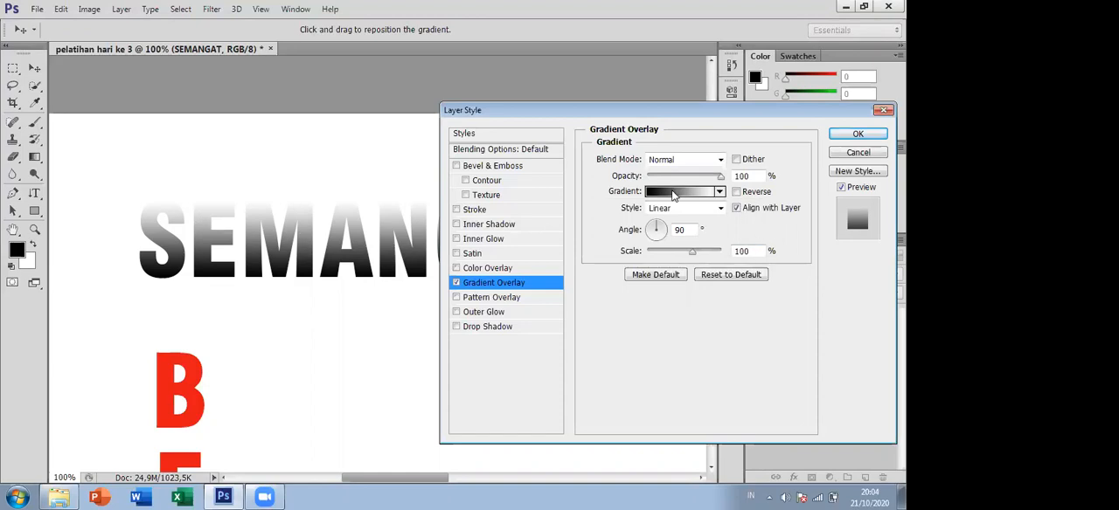
click(720, 192)
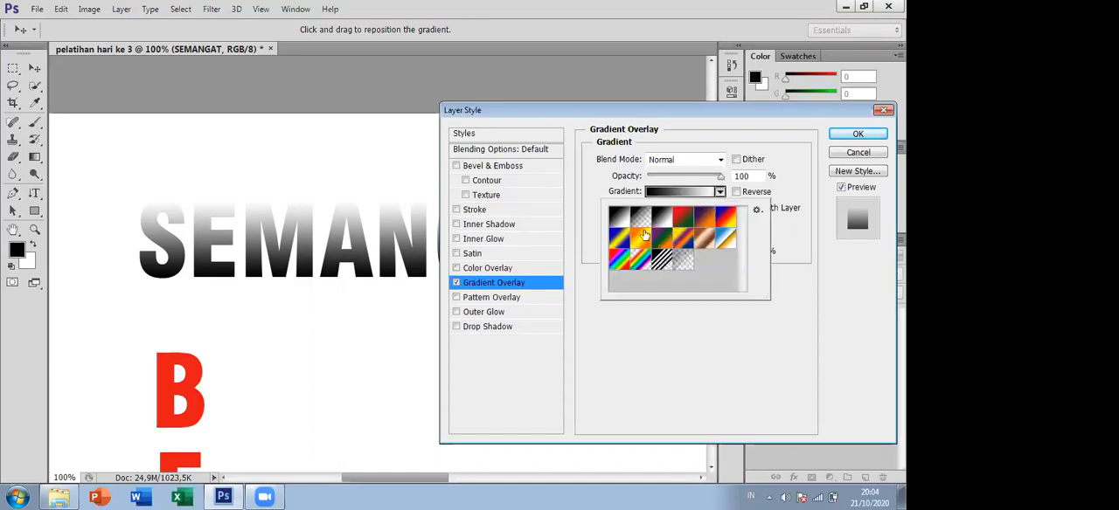
click(683, 218)
click(664, 239)
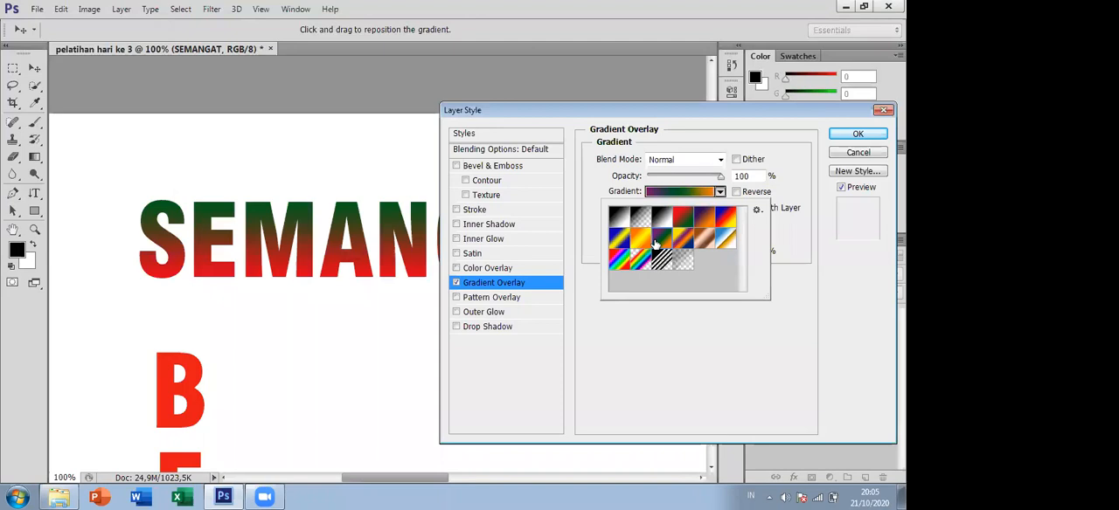
click(641, 242)
click(616, 237)
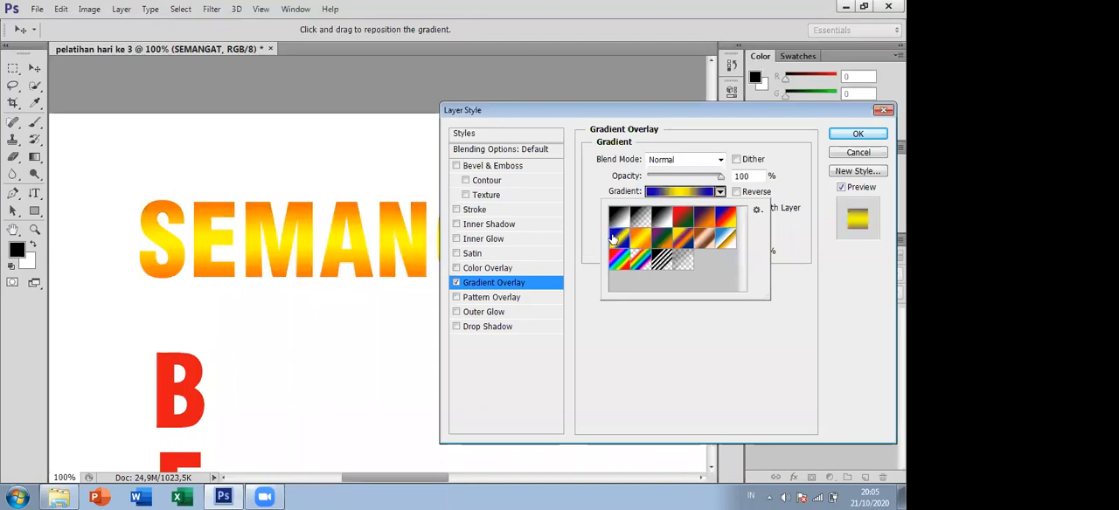
click(617, 259)
click(641, 242)
click(706, 240)
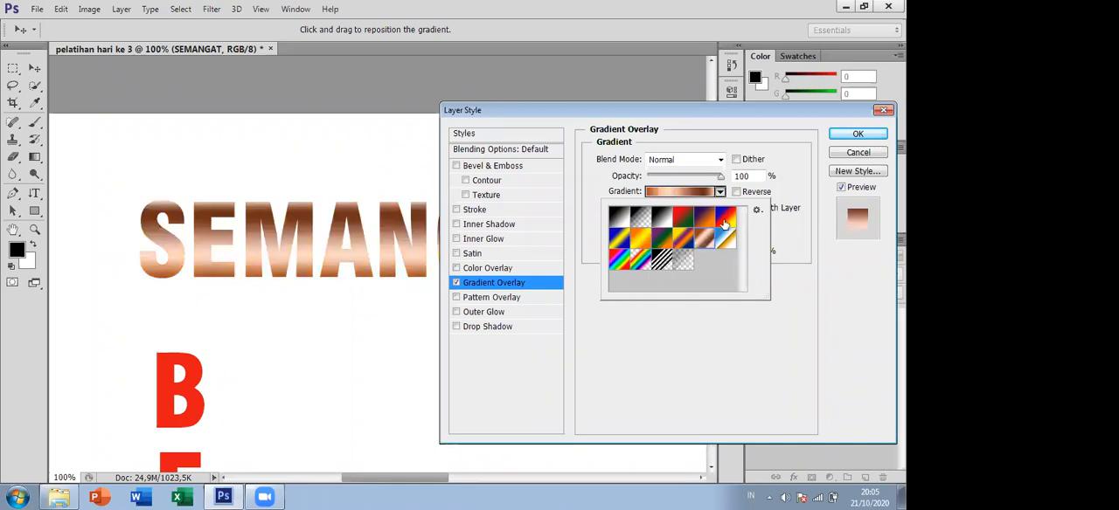
click(678, 192)
- Edit the Copper gradient so its starting colour stop is red (fb0b0b) at location 1%, keeping the text in view
click(678, 192)
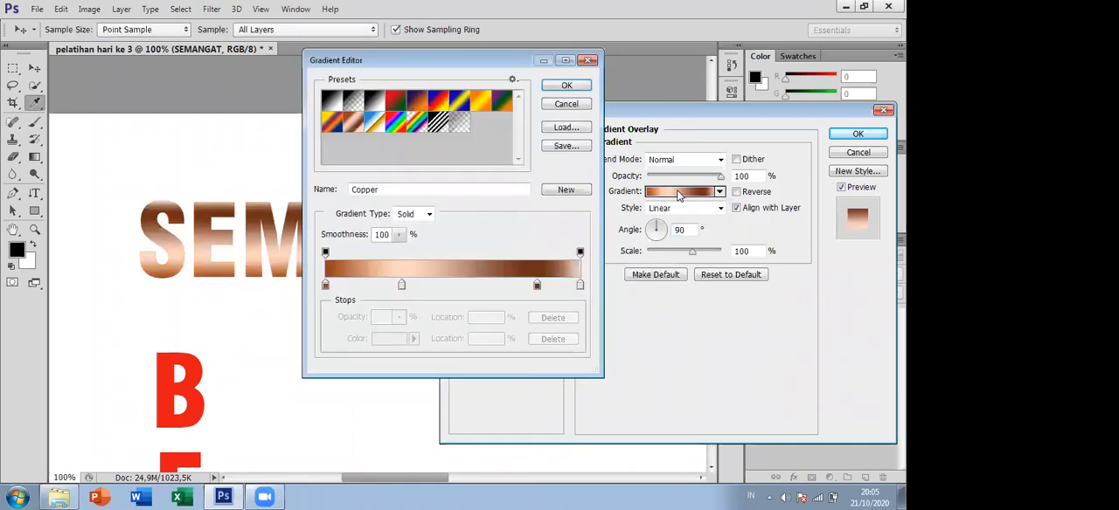
click(588, 60)
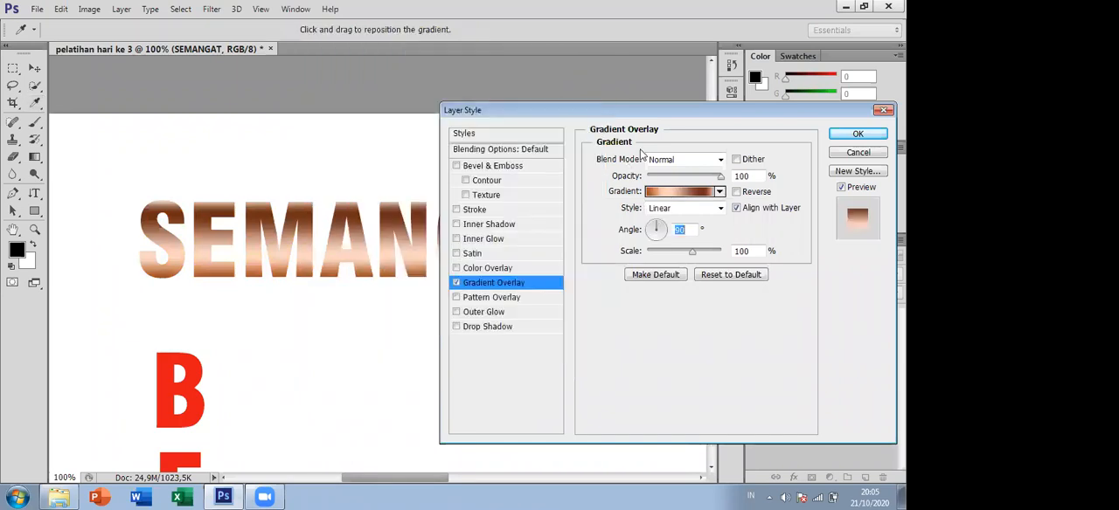
click(678, 192)
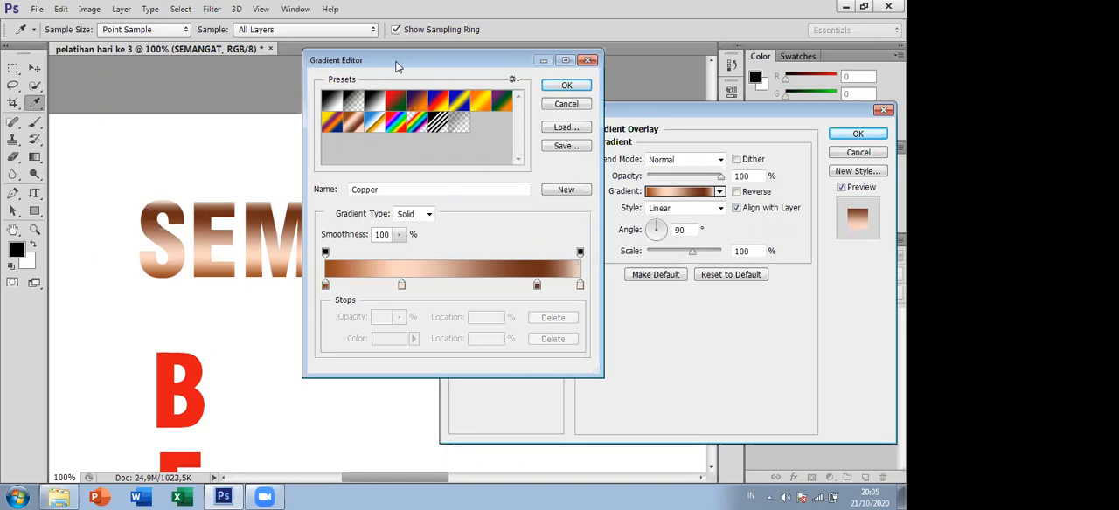
drag(397, 67, 511, 79)
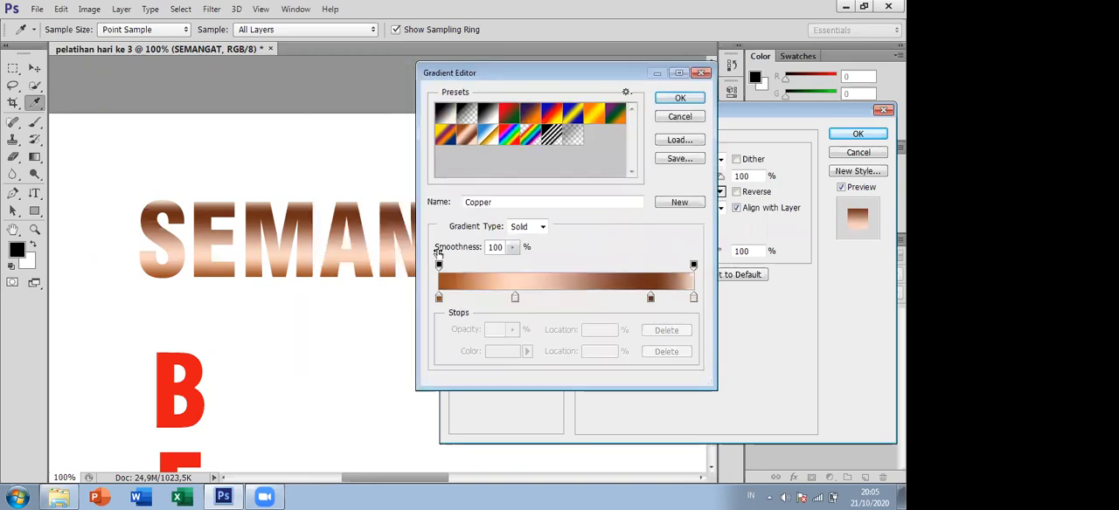
drag(440, 301, 442, 300)
double_click(440, 300)
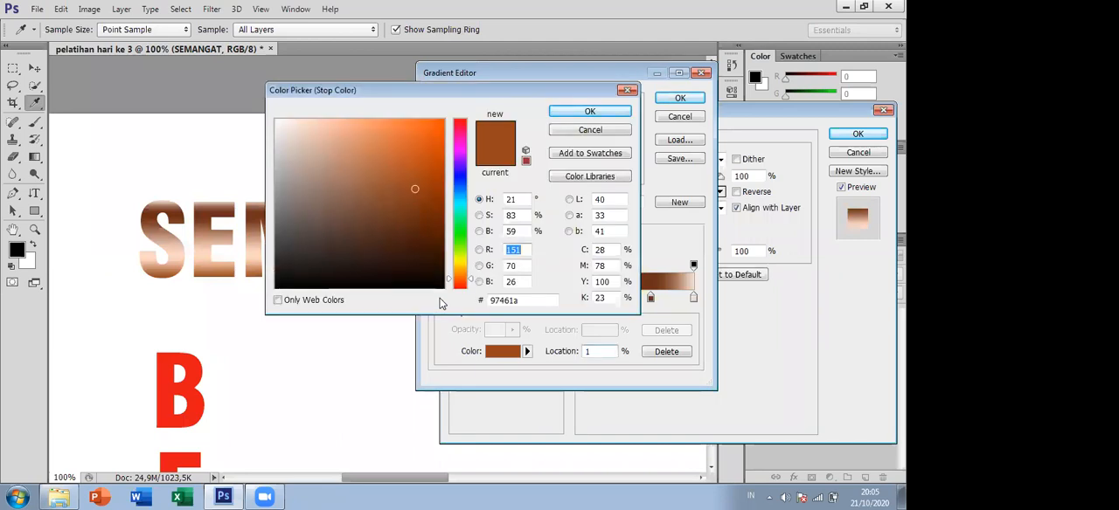
drag(420, 99, 543, 205)
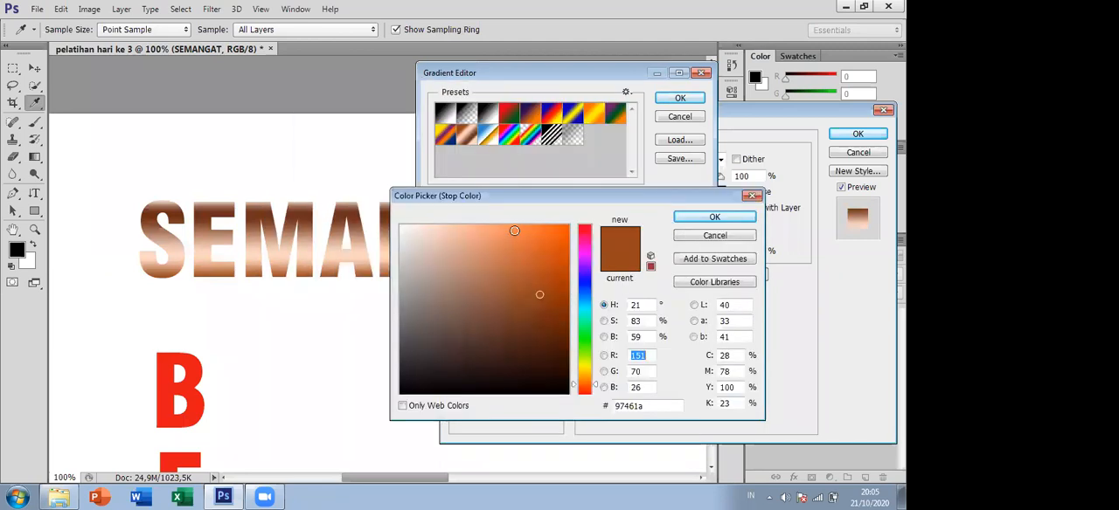
click(514, 231)
drag(586, 231, 590, 224)
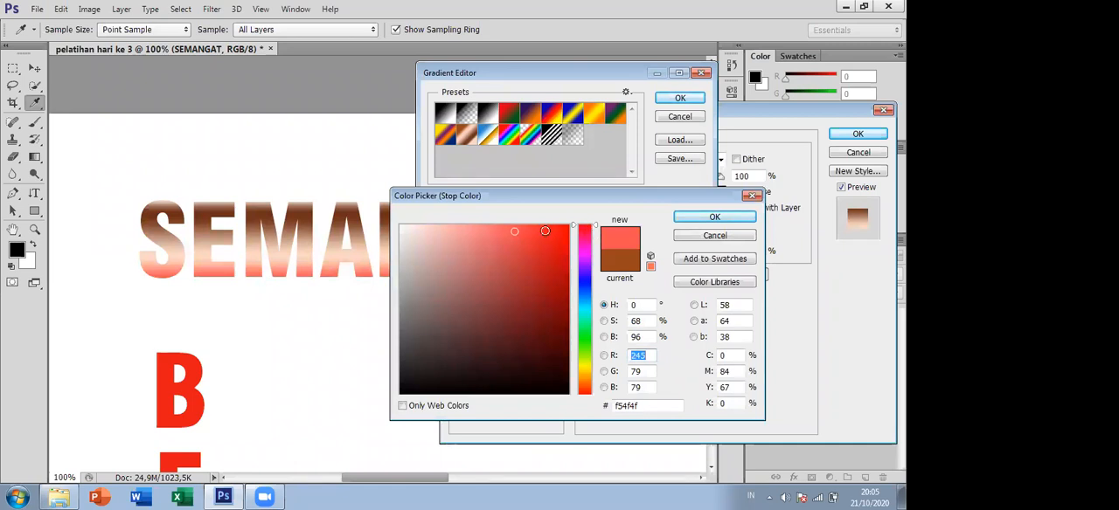
click(562, 230)
click(562, 227)
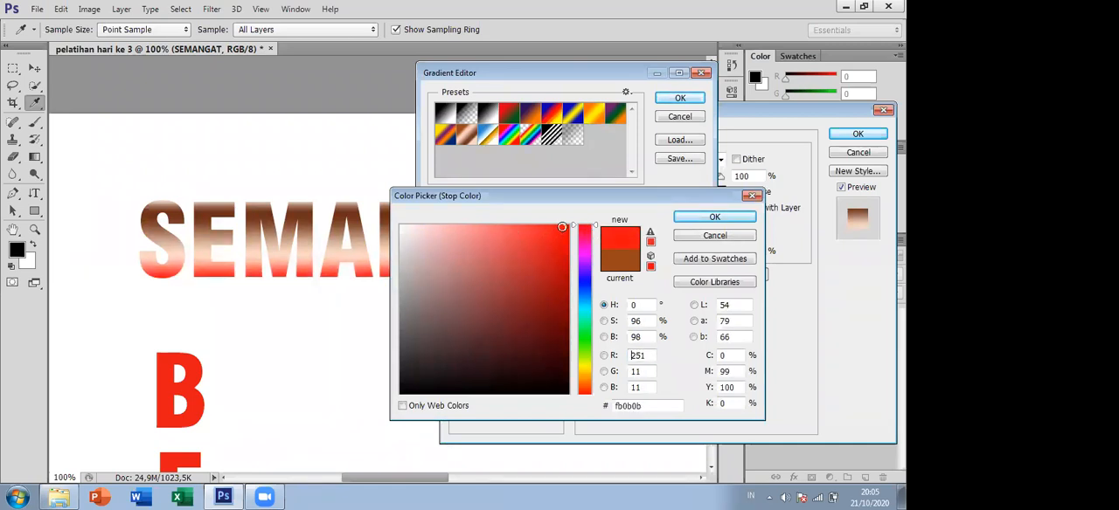
click(689, 219)
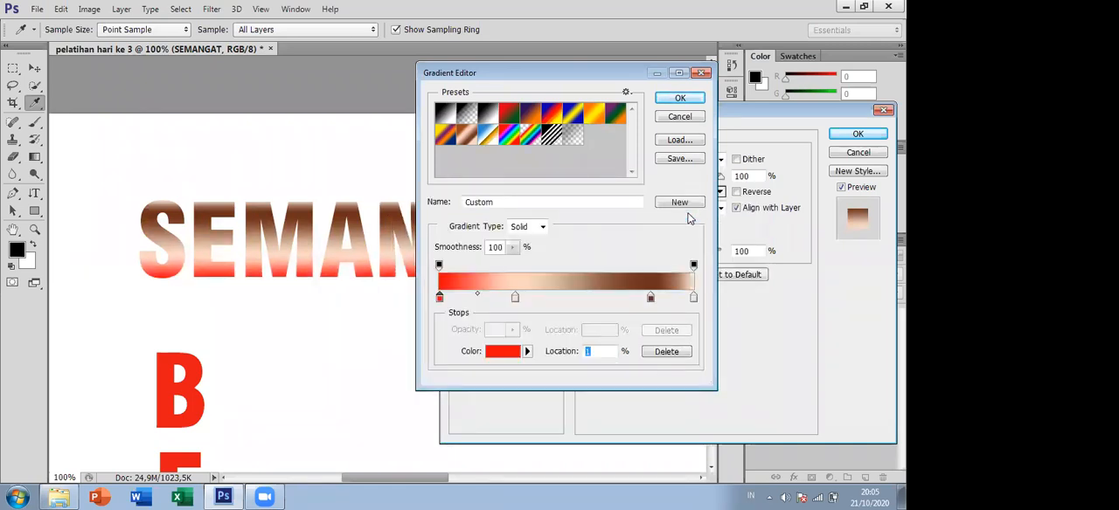
- Remove the light peach colour stop in the middle of the gradient and move the dark brown stop to location 67%
click(515, 299)
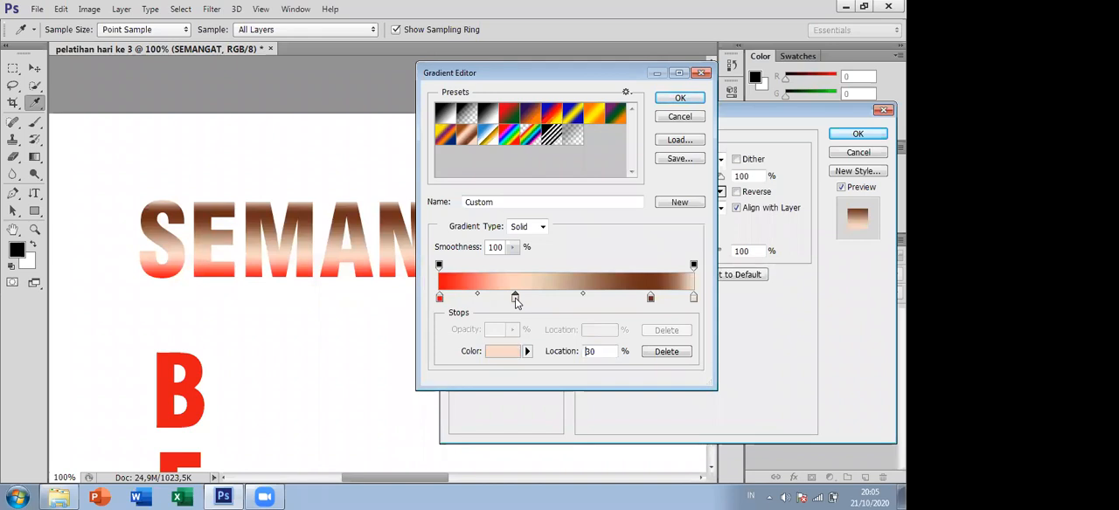
drag(515, 298, 555, 365)
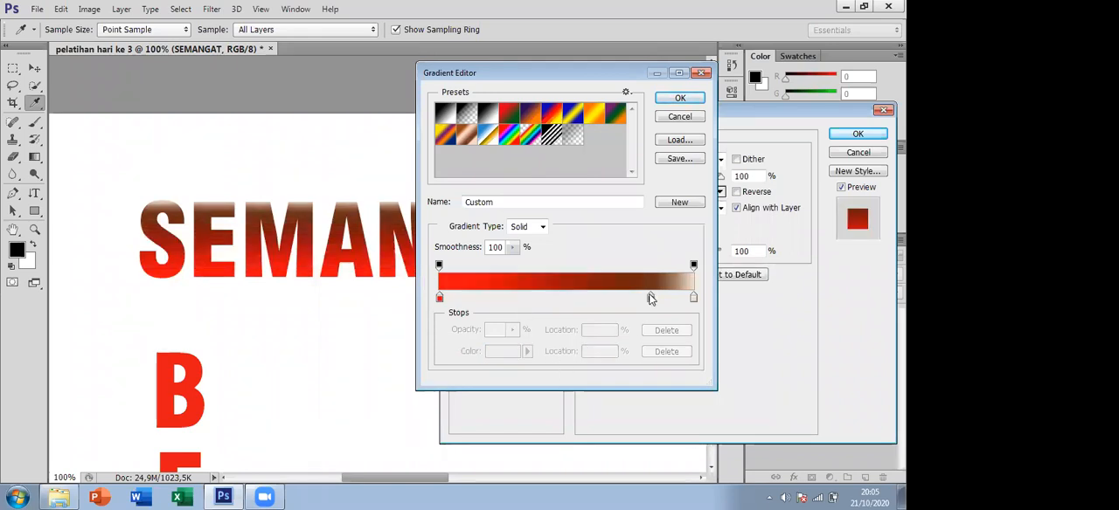
drag(651, 301, 609, 300)
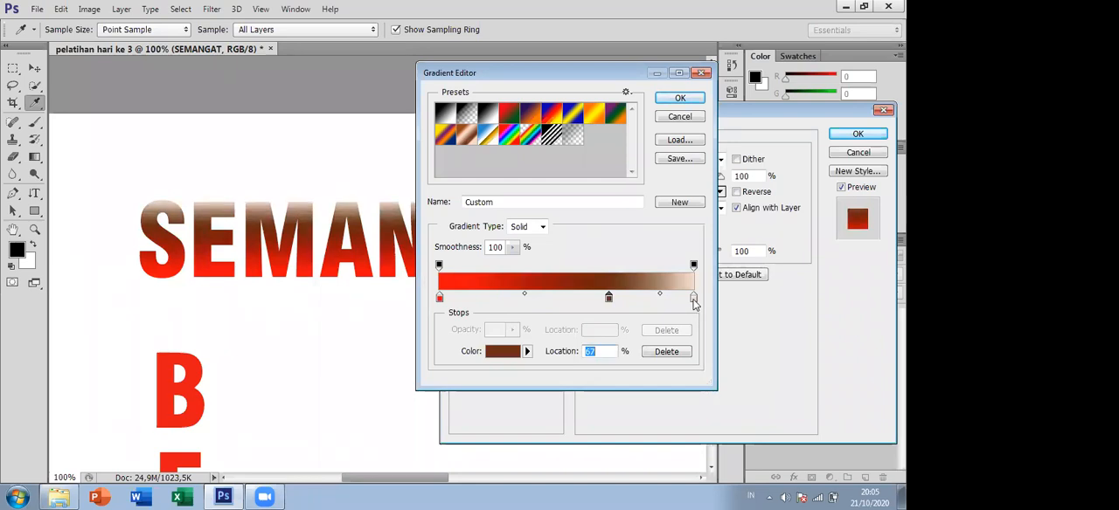
- Change the gradient's end colour stop at location 100% to blue (383cee)
double_click(693, 300)
click(583, 282)
click(538, 244)
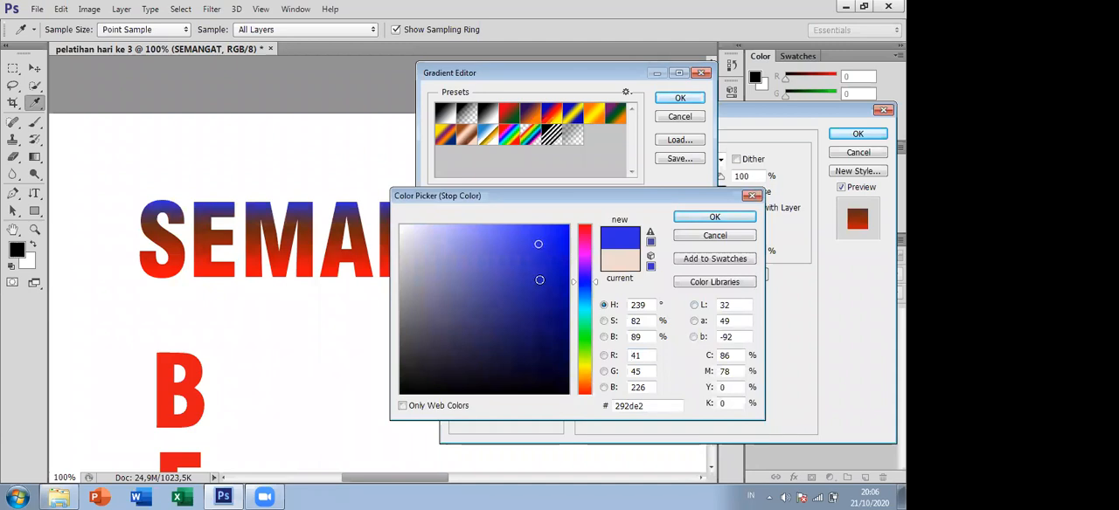
click(556, 312)
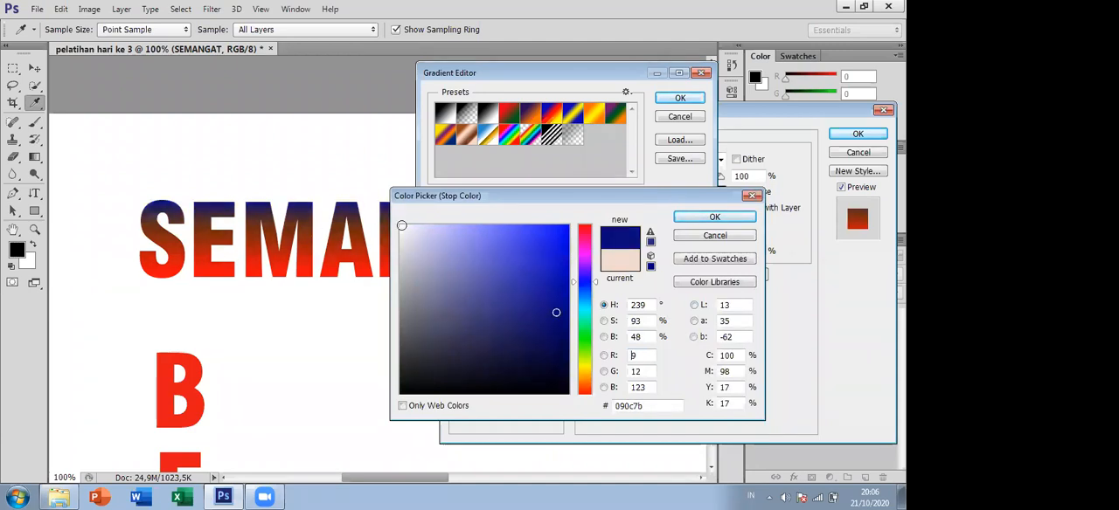
click(529, 236)
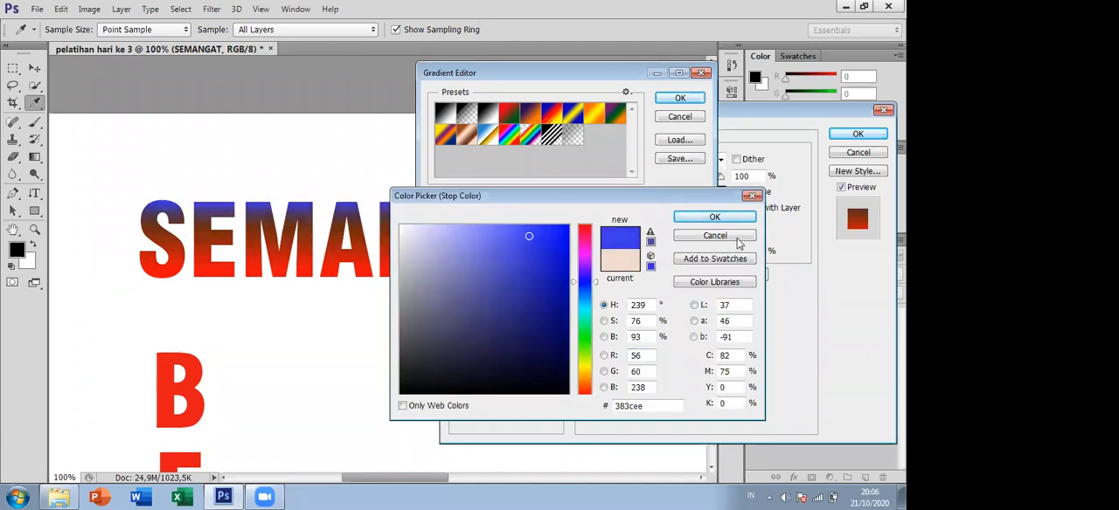
click(714, 217)
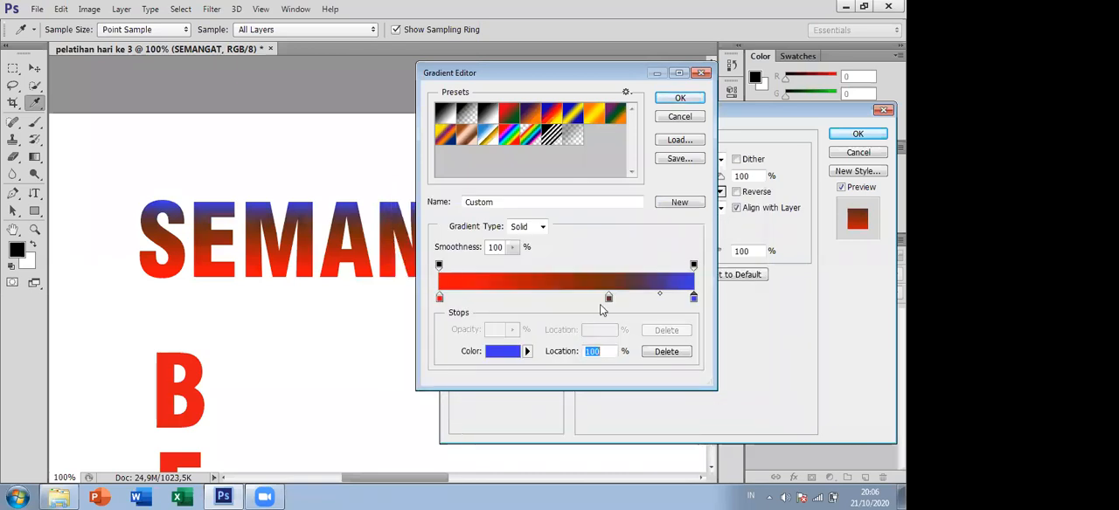
- Accept the edited gradient and compare the SEMANGAT text with the layer style preview off and on
click(530, 298)
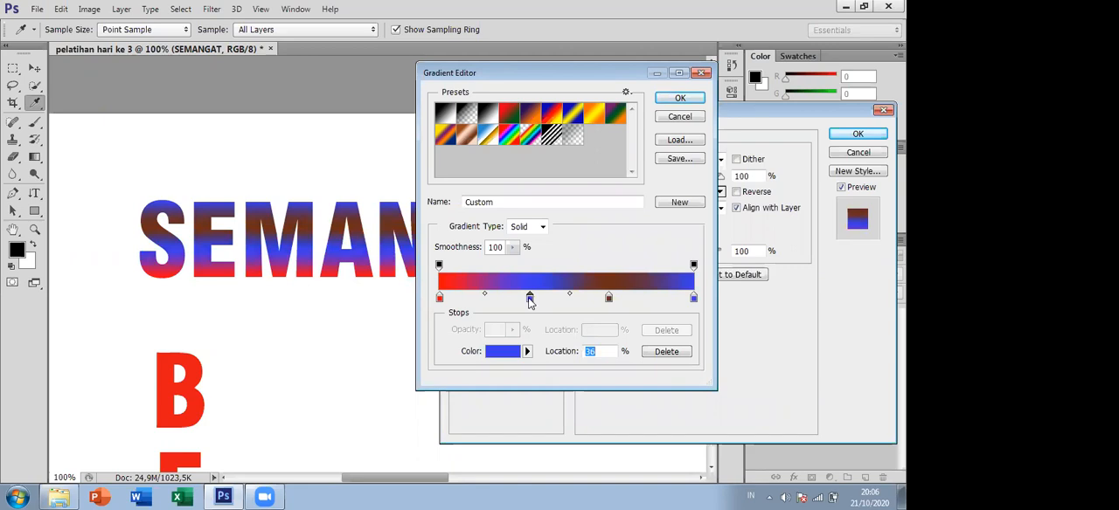
drag(529, 298, 559, 375)
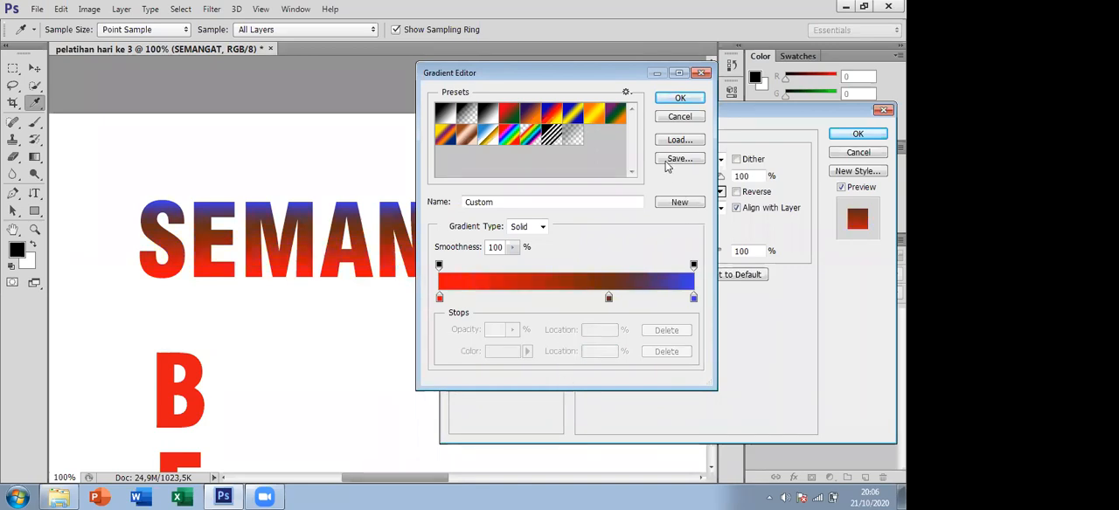
click(679, 103)
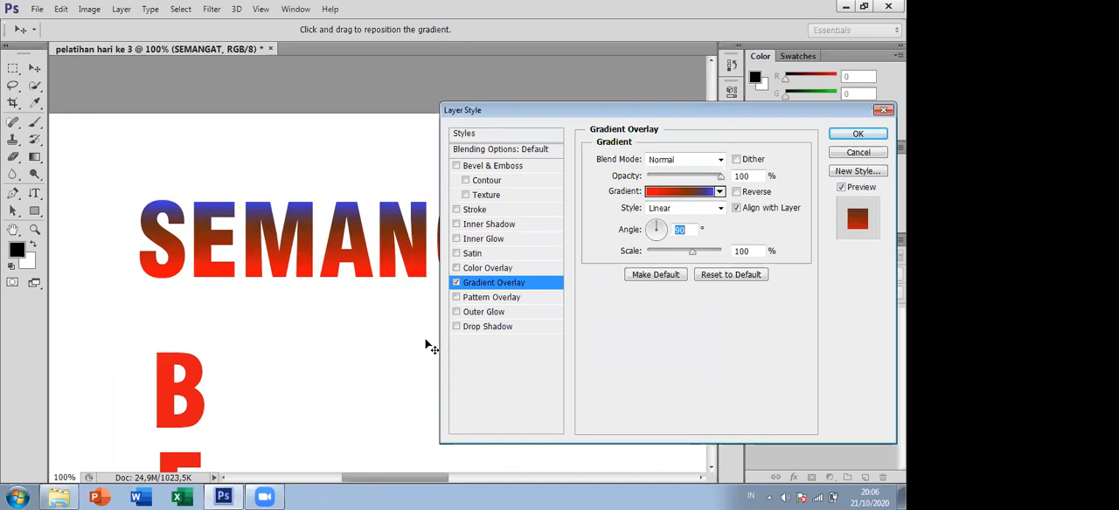
click(840, 188)
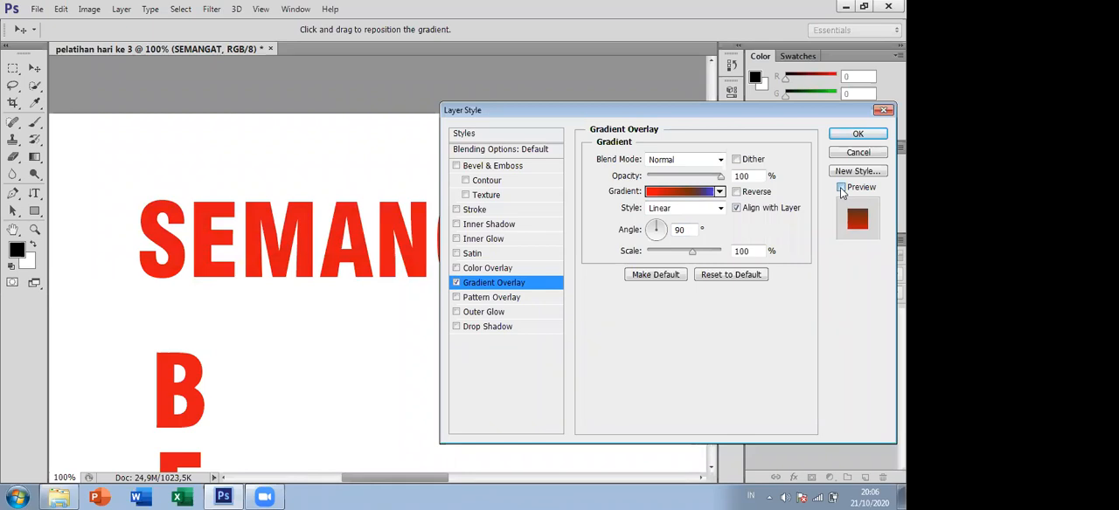
click(841, 188)
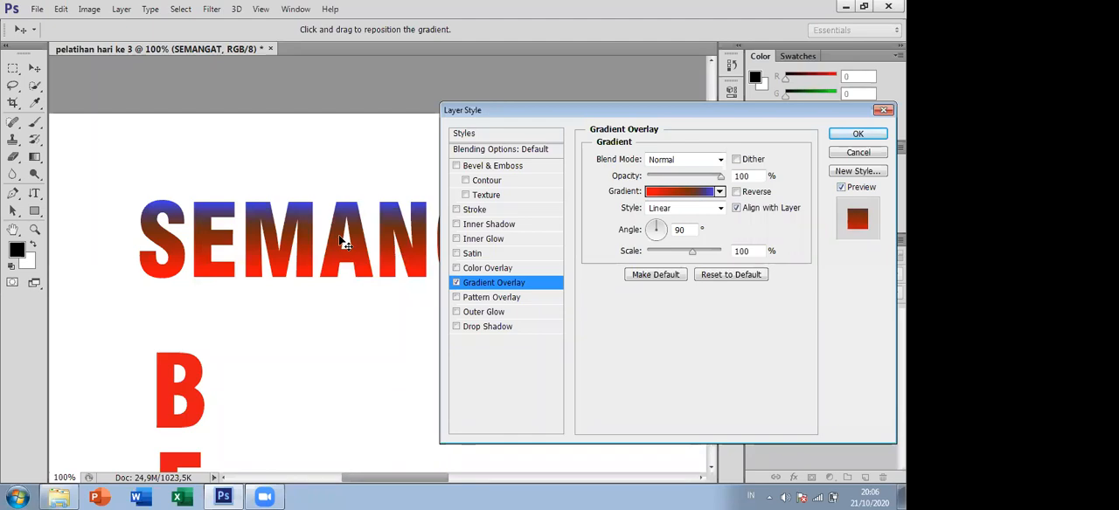
- Try the Radial, Angle, Reflected and Diamond gradient styles on the SEMANGAT text's overlay, then return to Linear
click(722, 209)
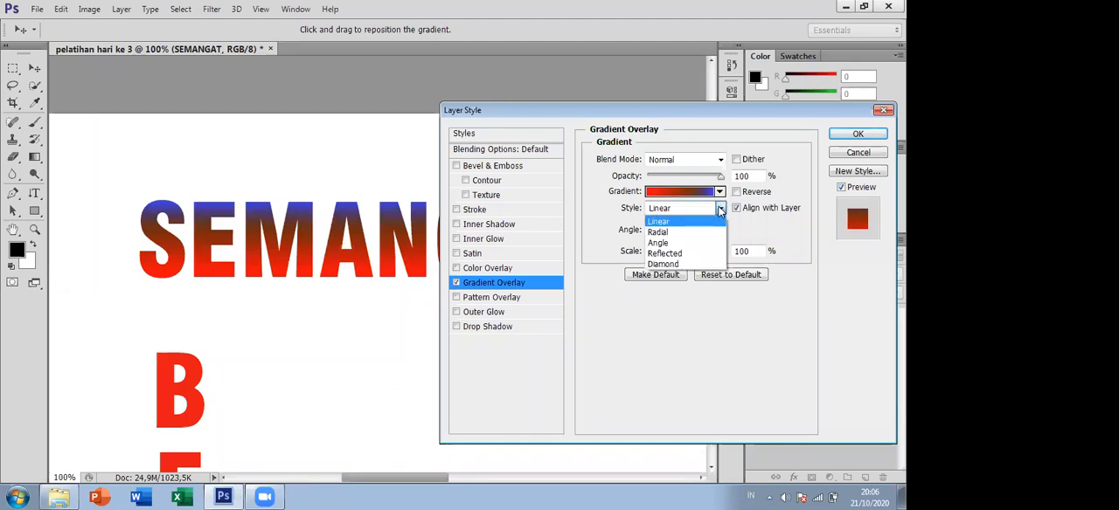
click(668, 228)
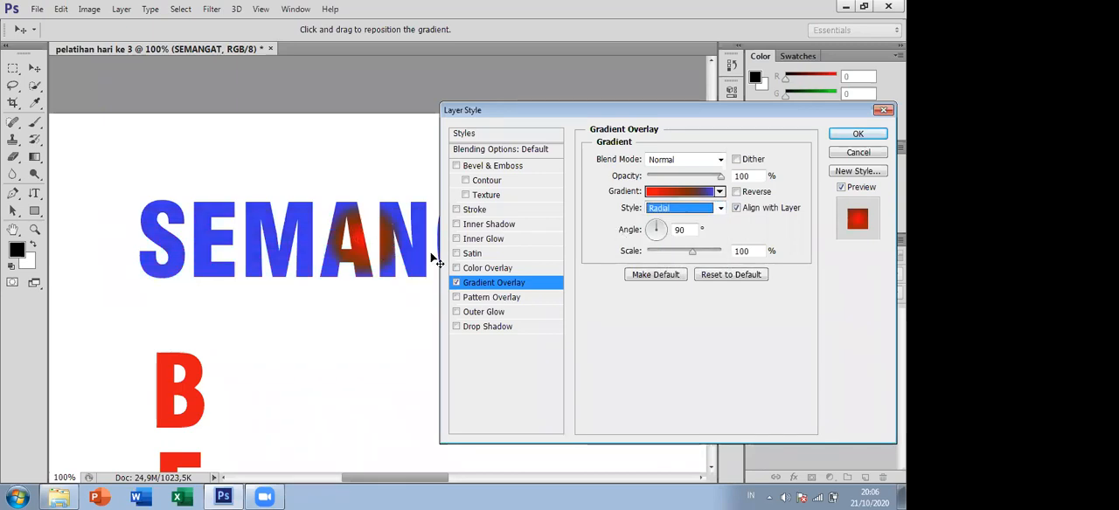
click(721, 210)
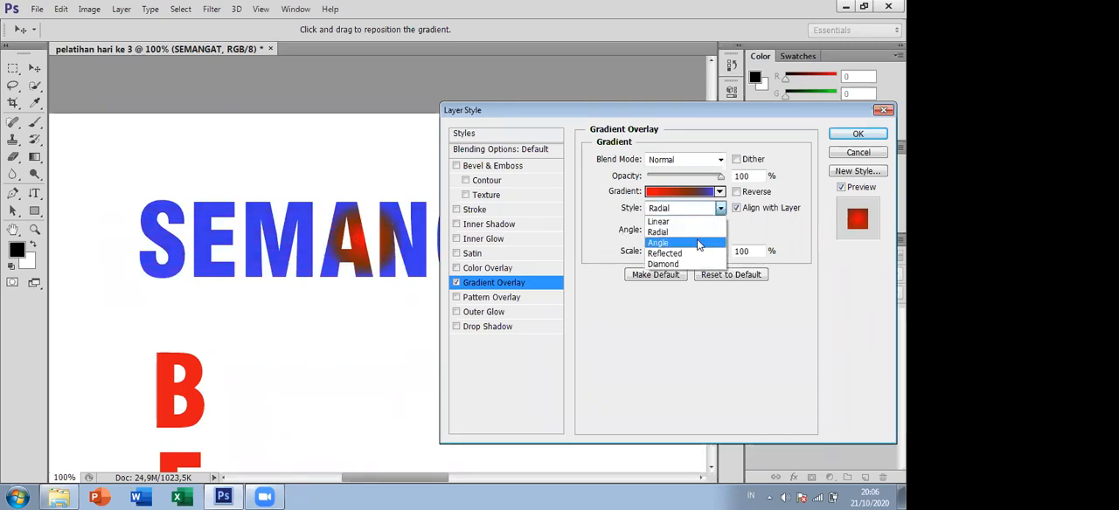
click(662, 242)
click(721, 208)
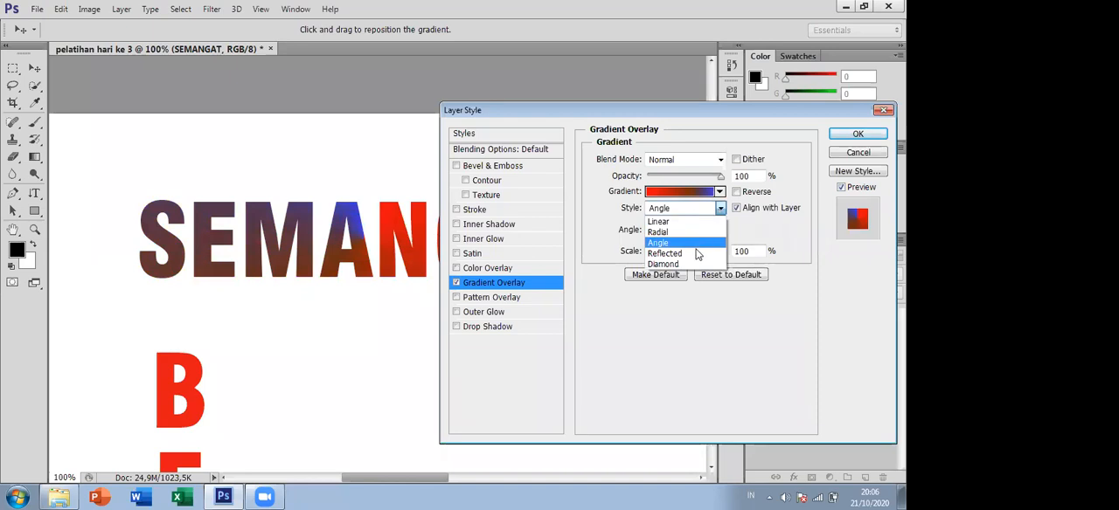
click(694, 252)
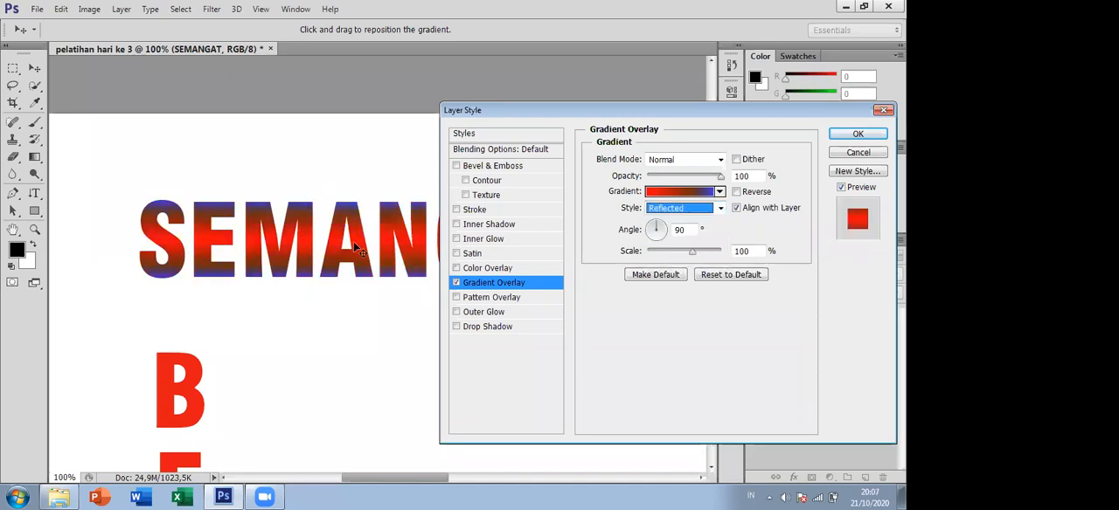
click(717, 211)
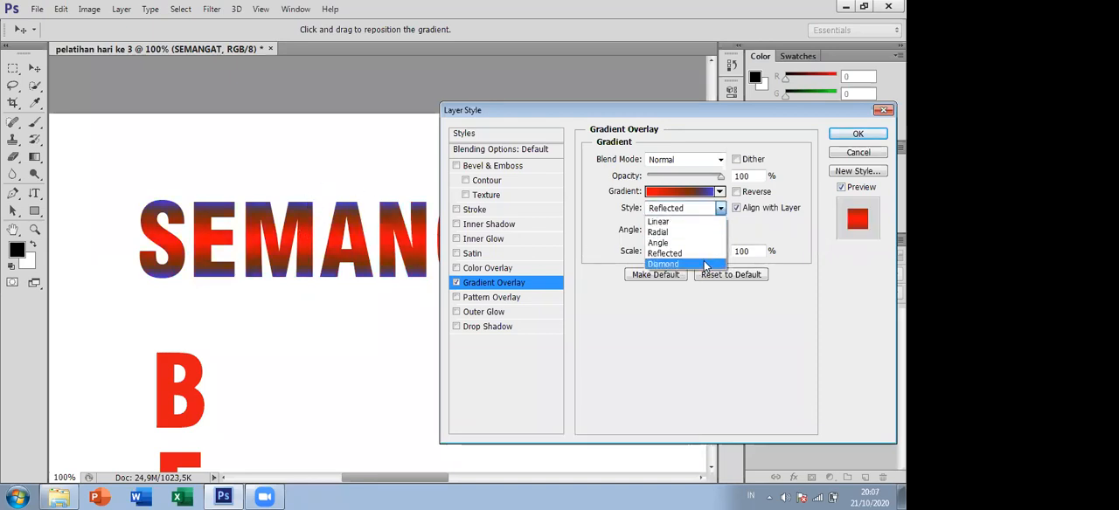
click(706, 263)
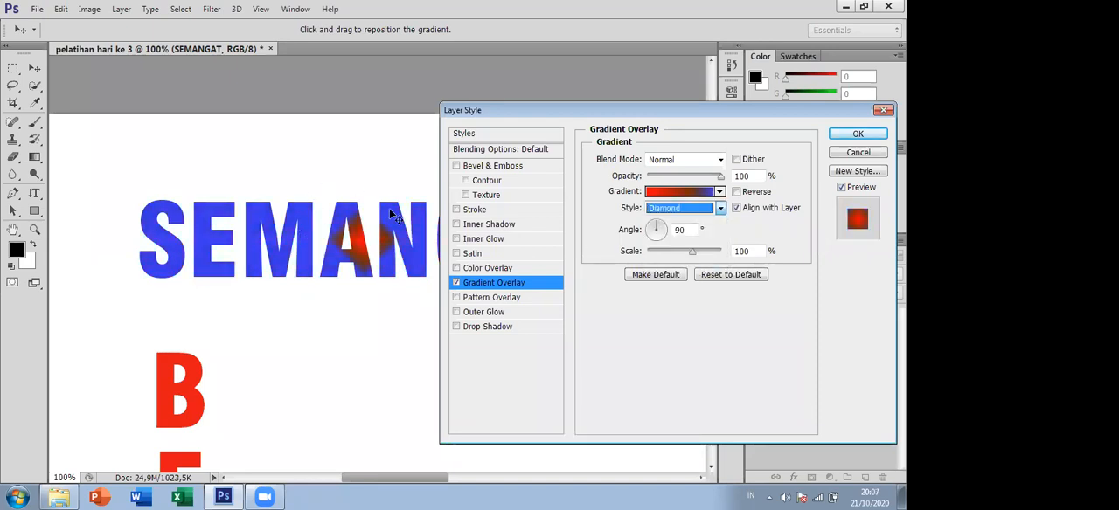
click(718, 192)
click(722, 194)
click(720, 208)
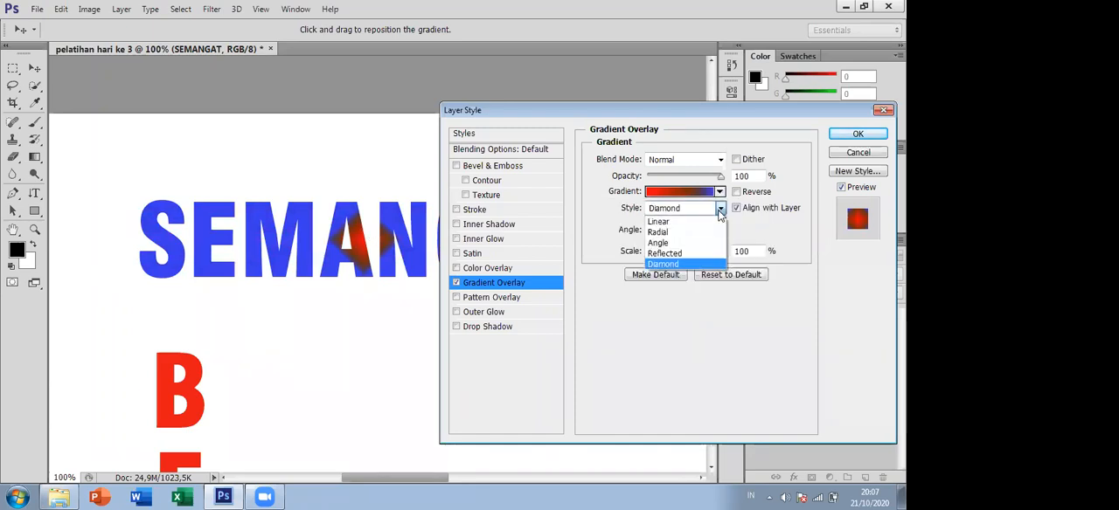
click(701, 221)
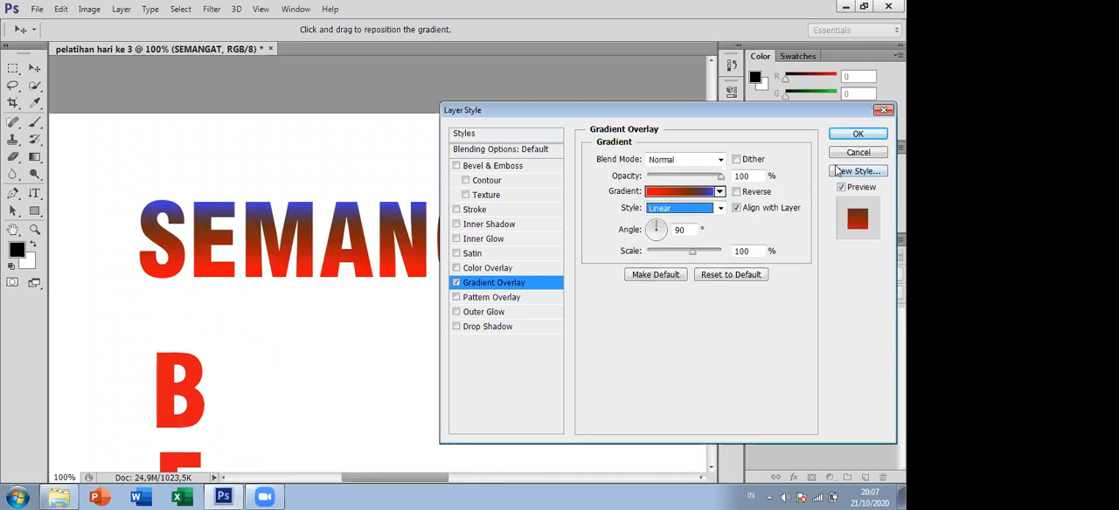
- Apply the gradient overlay layer style to the SEMANGAT text and view the whole word
click(852, 134)
mouse_move(718, 146)
mouse_down()
mouse_move(716, 173)
mouse_move(710, 149)
mouse_up()
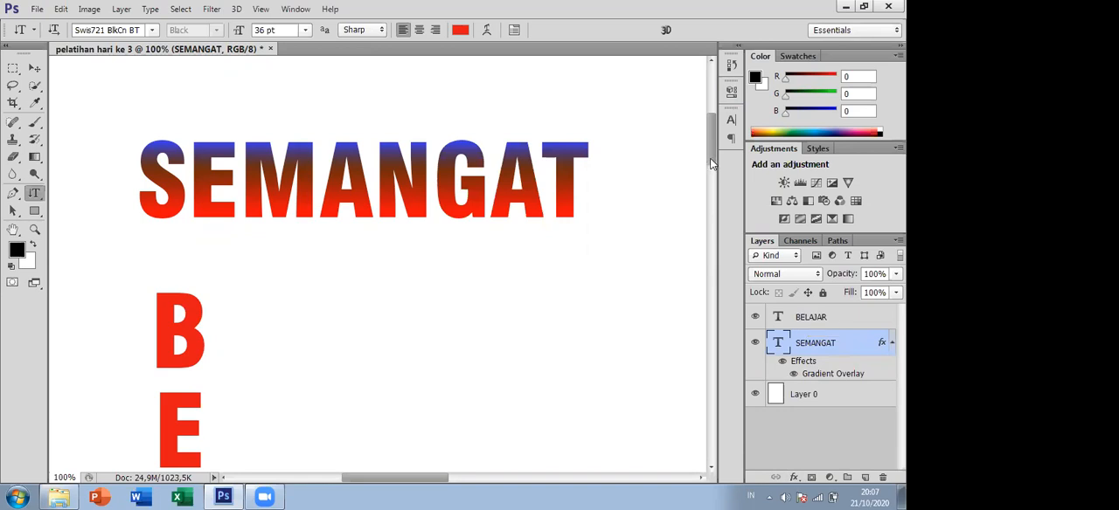
mouse_move(710, 154)
mouse_down()
mouse_move(715, 174)
mouse_move(719, 140)
mouse_up()
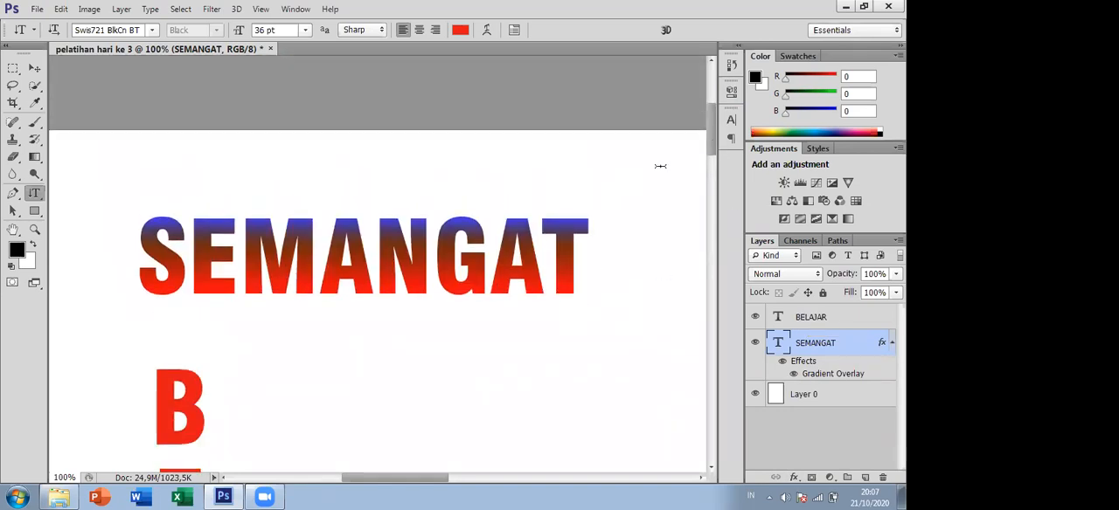
- Add the horizontal text HEBAT and move it below SEMANGAT, beside the vertical BELAJAR text
mouse_move(714, 130)
mouse_down()
mouse_move(723, 163)
mouse_move(716, 143)
mouse_up()
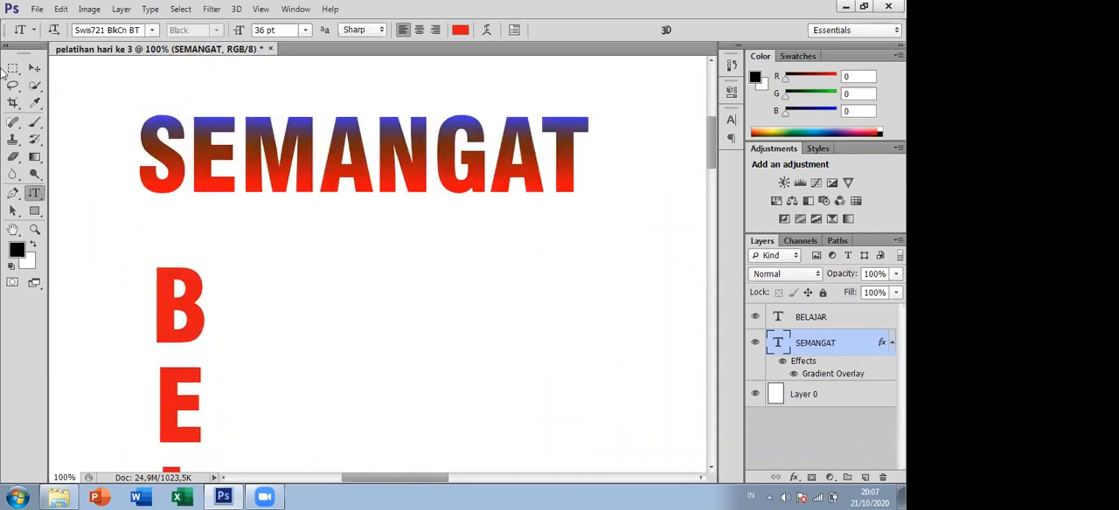
right_click(36, 194)
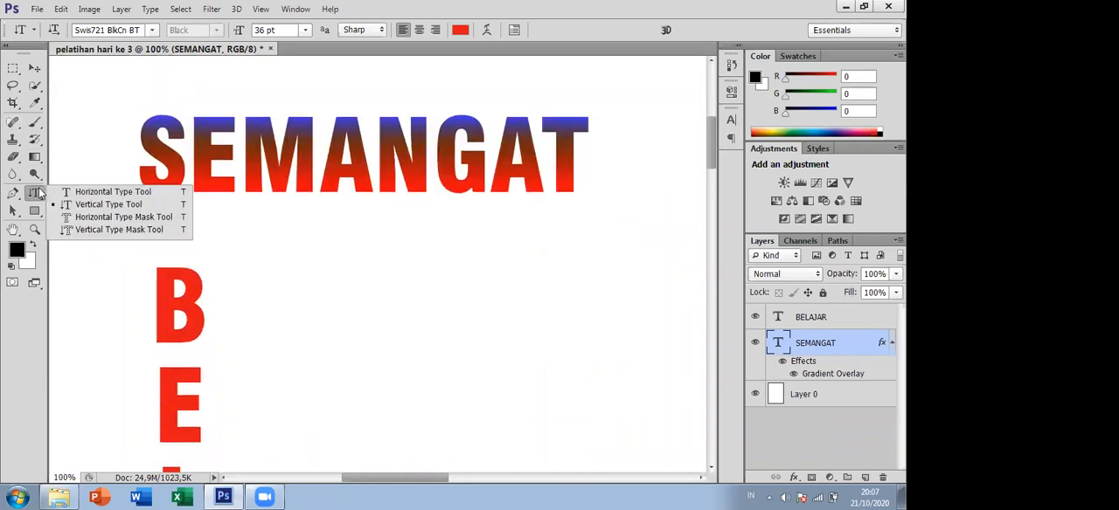
click(96, 192)
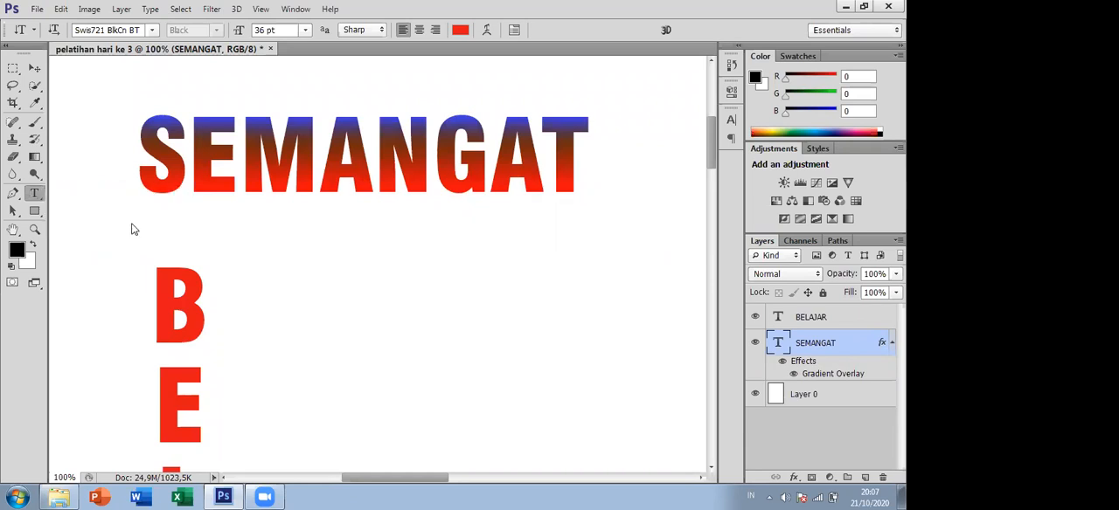
click(290, 289)
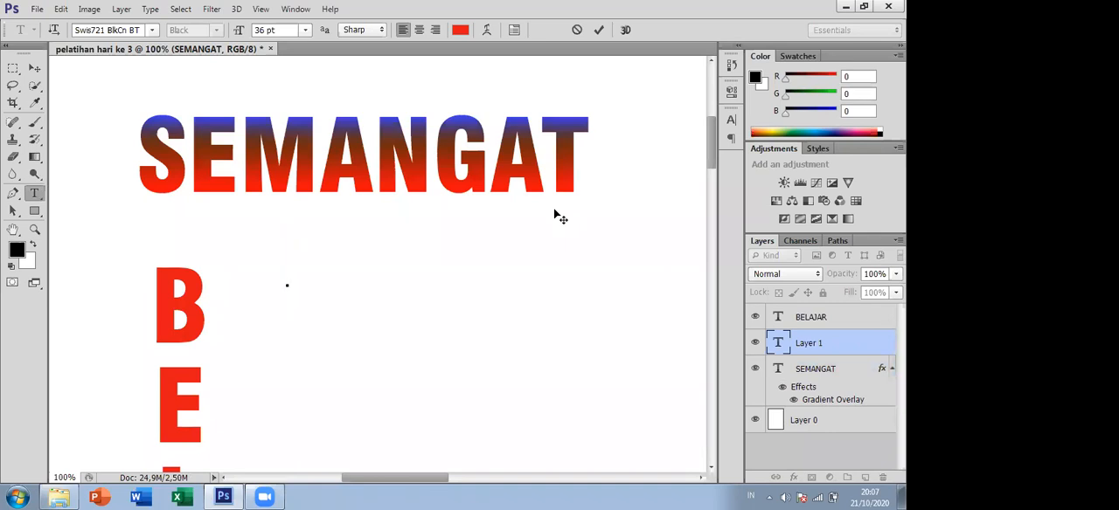
text(HEBAT)
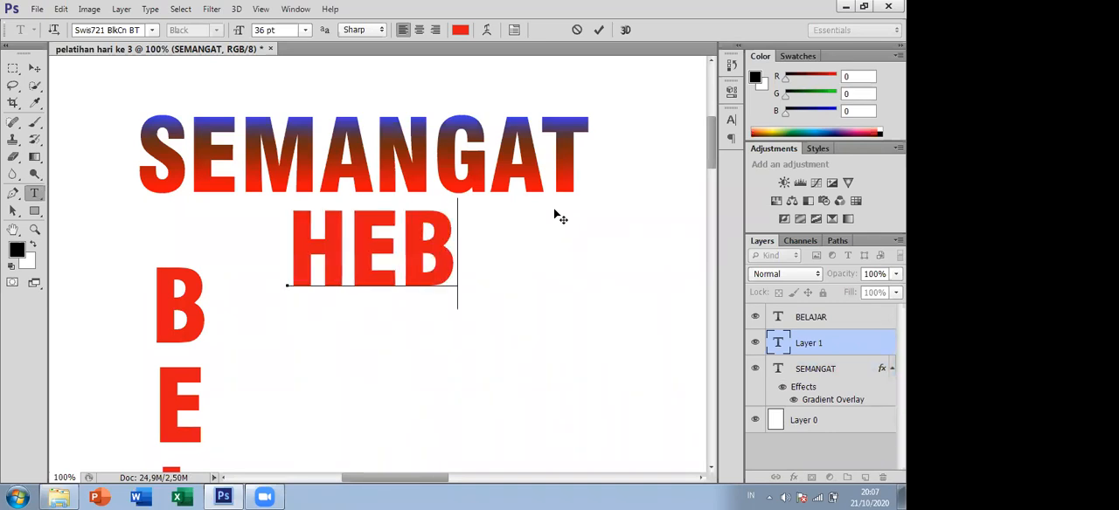
click(35, 68)
drag(389, 254, 372, 302)
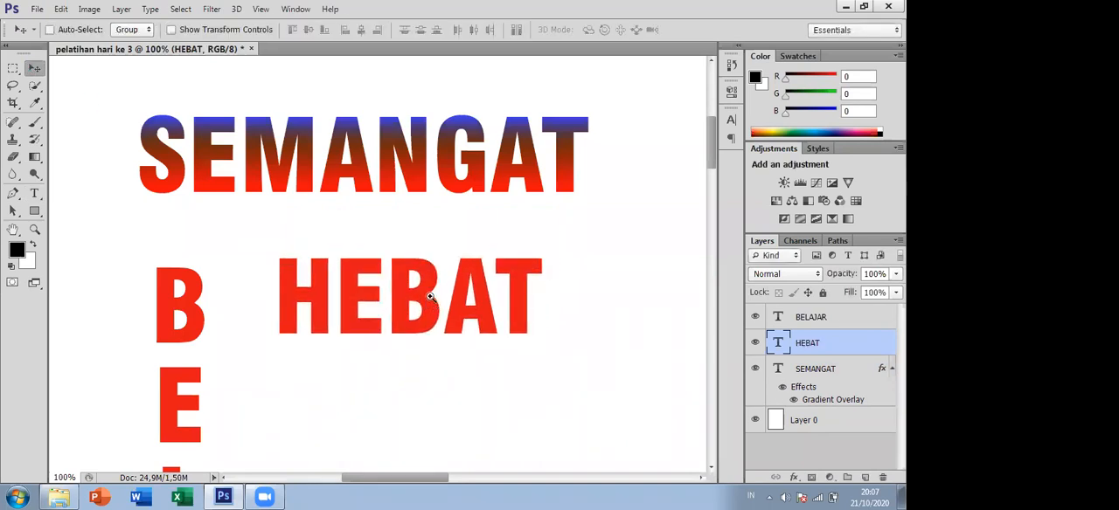
scroll(429, 295, up, 1)
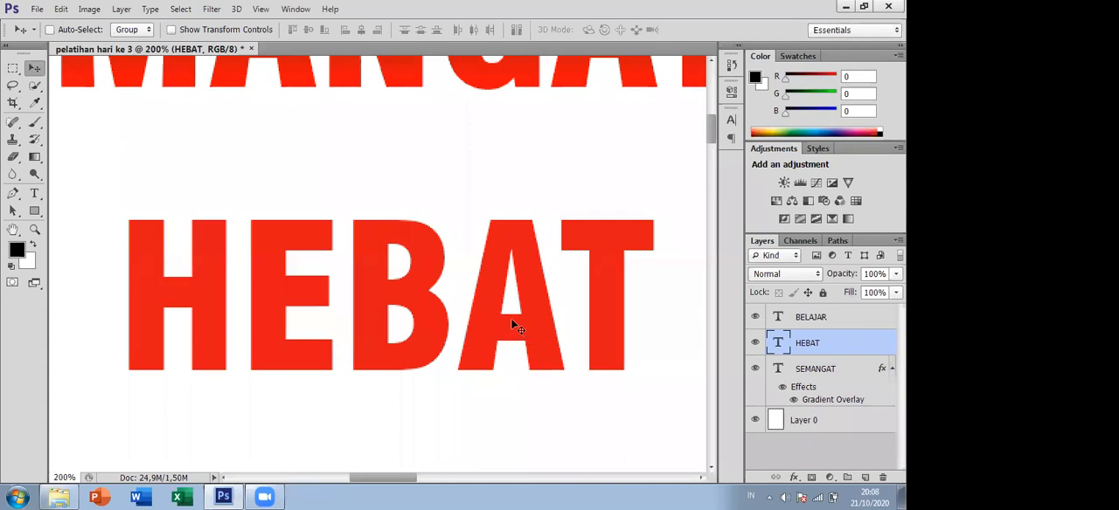
scroll(503, 311, down, 1)
drag(425, 477, 451, 485)
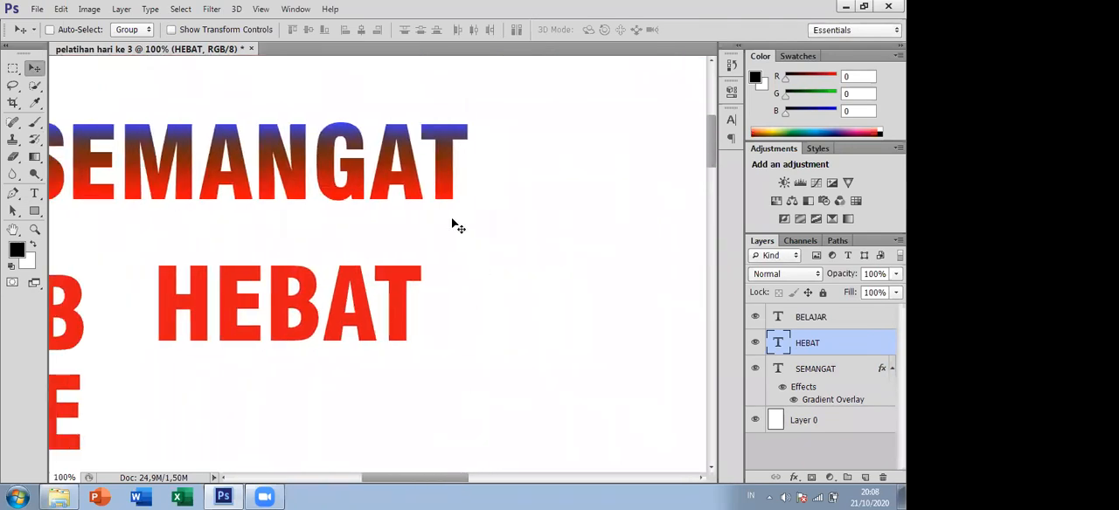
mouse_move(456, 487)
mouse_down()
mouse_move(438, 487)
mouse_move(448, 486)
mouse_up()
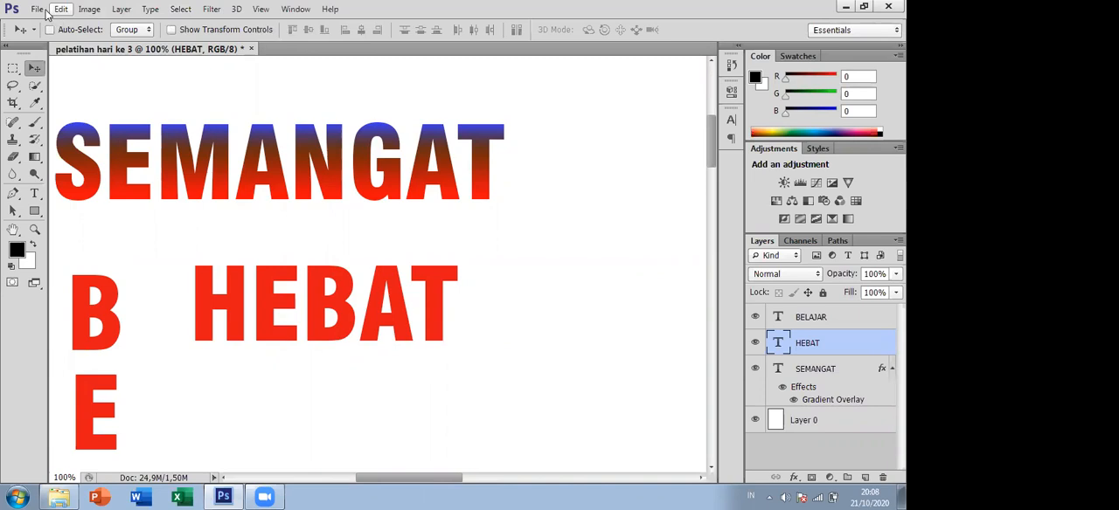
click(39, 10)
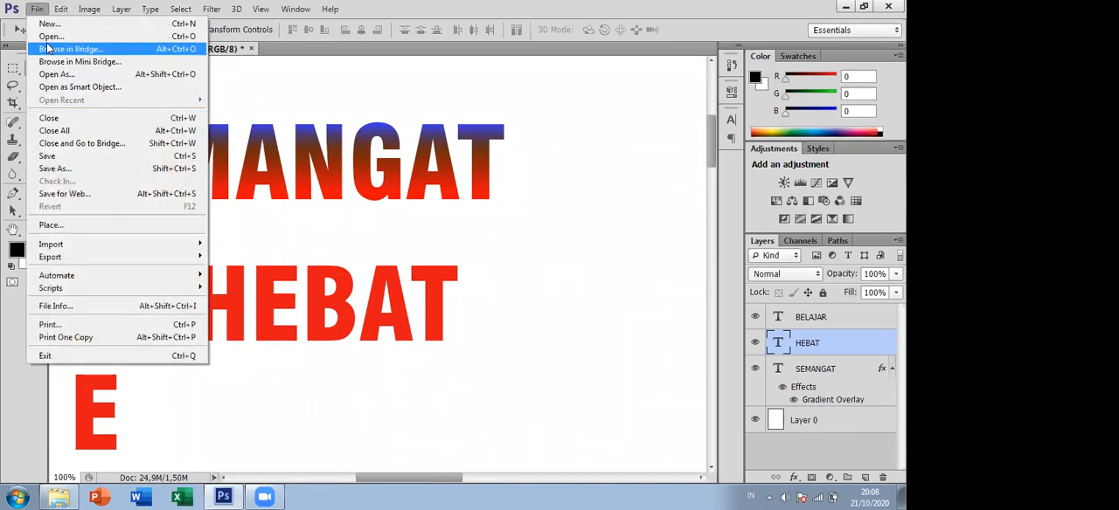
mouse_move(65, 12)
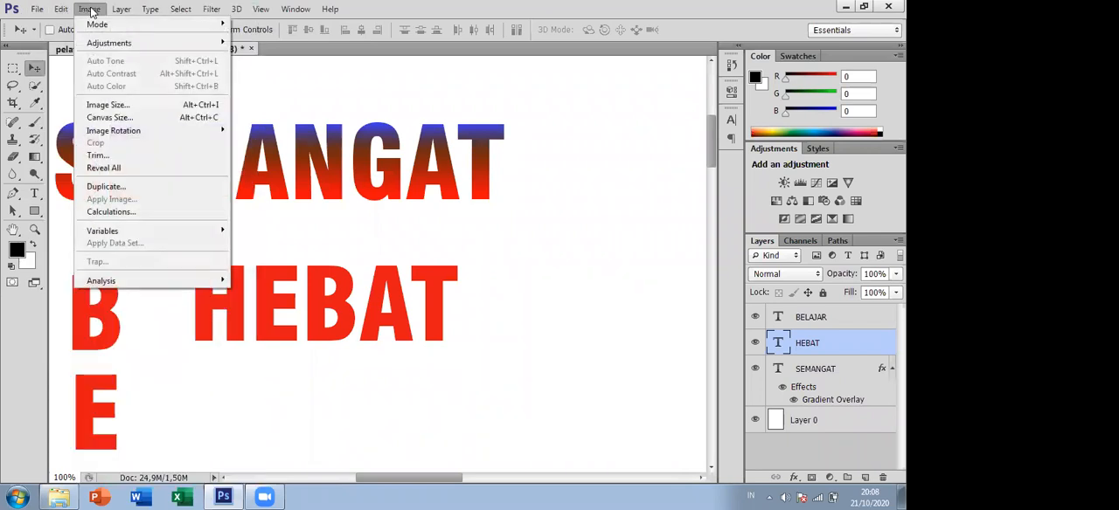
mouse_move(105, 43)
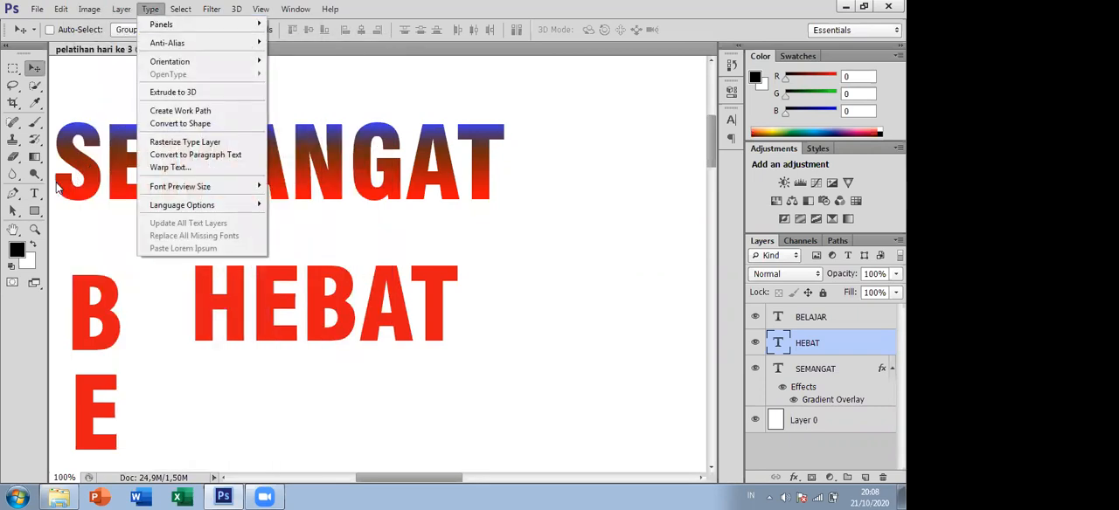
- Activate the Horizontal Type tool and show the paragraph settings for the HEBAT text layer
click(35, 196)
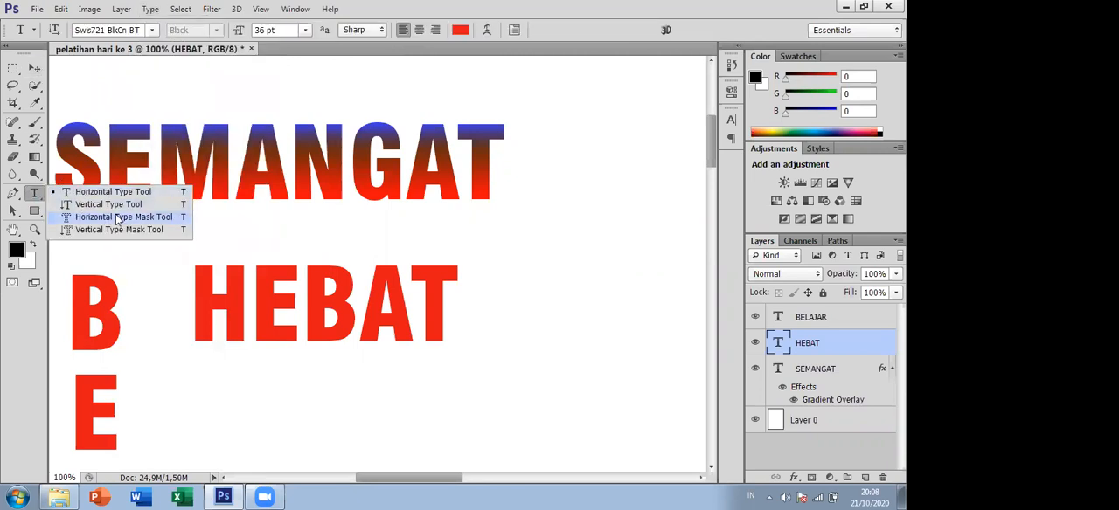
click(151, 10)
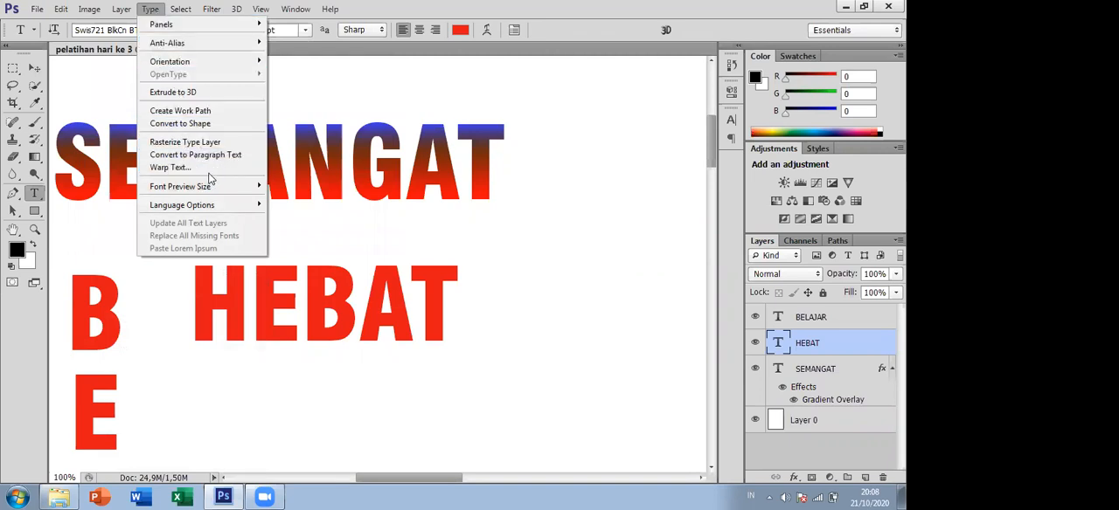
mouse_move(204, 27)
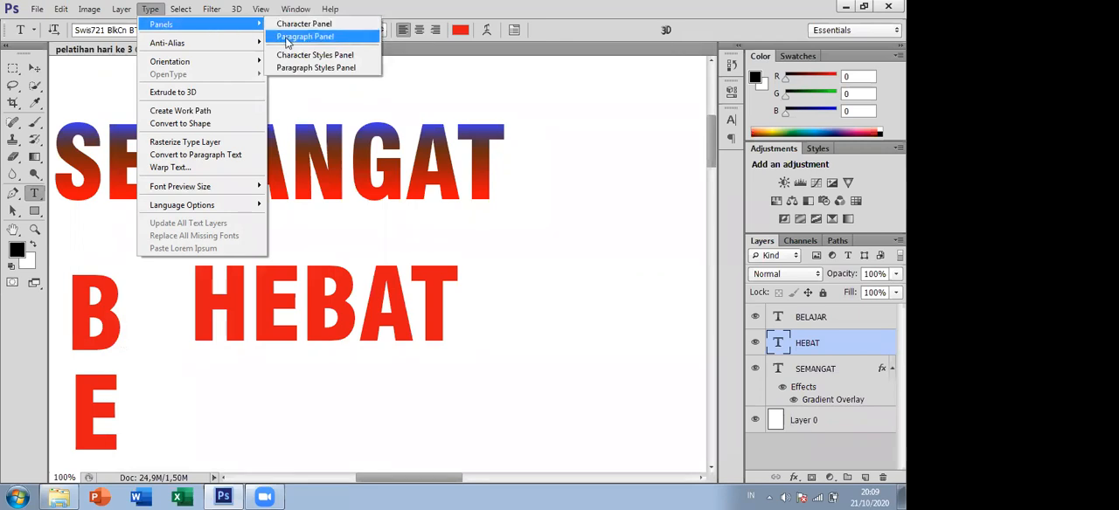
click(297, 37)
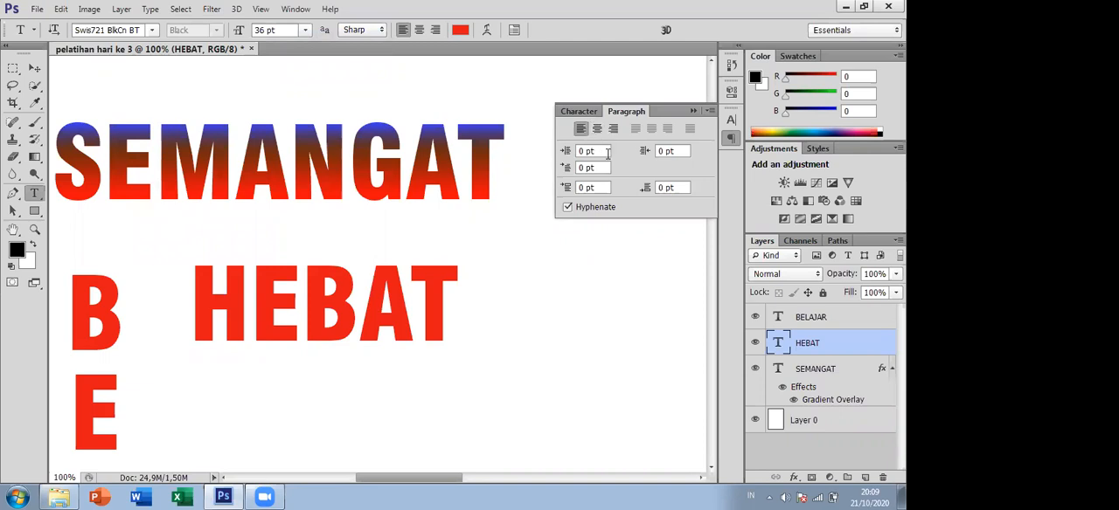
- Compare the character and paragraph settings of the HEBAT text, and look at its font and text colour options
click(576, 114)
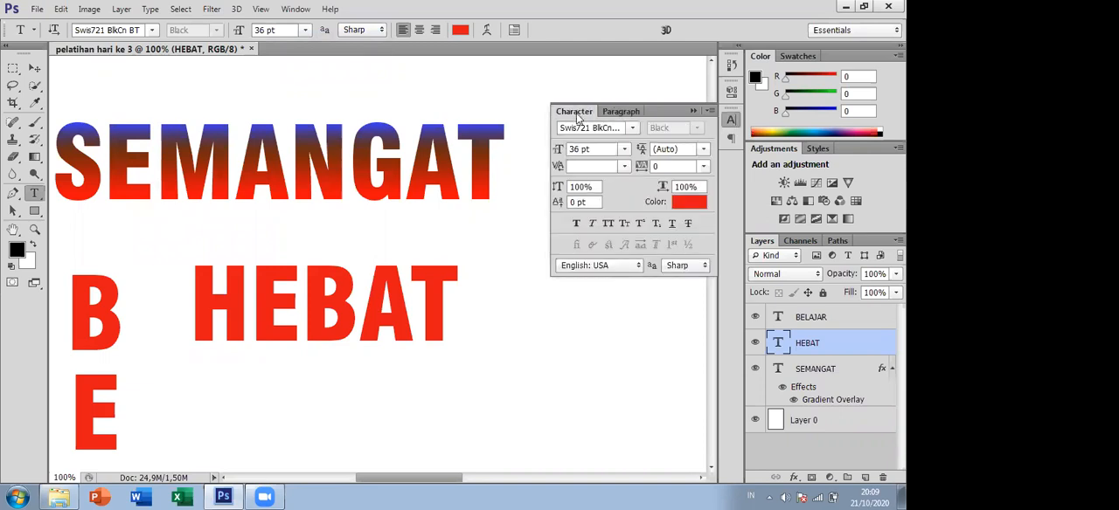
click(617, 114)
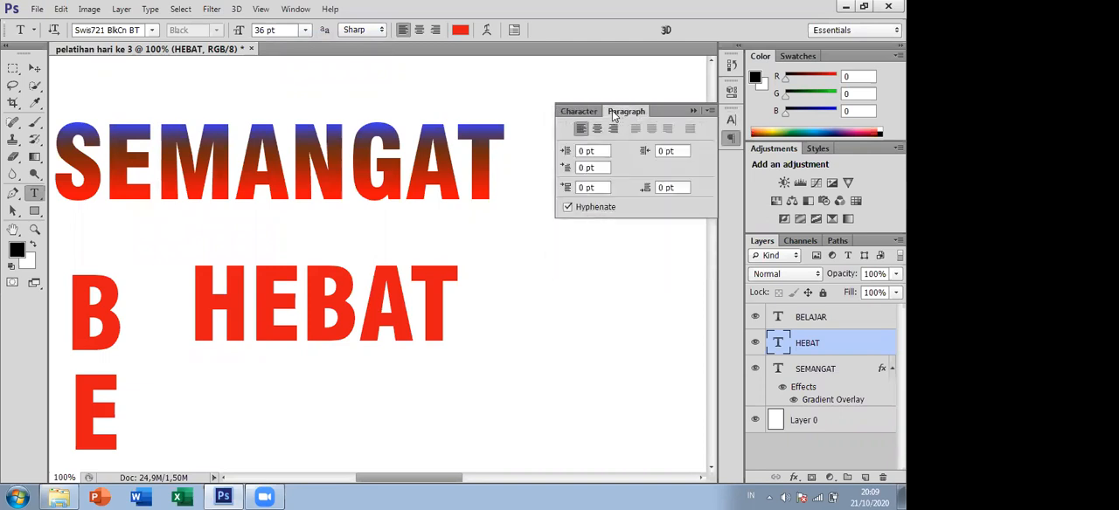
click(578, 111)
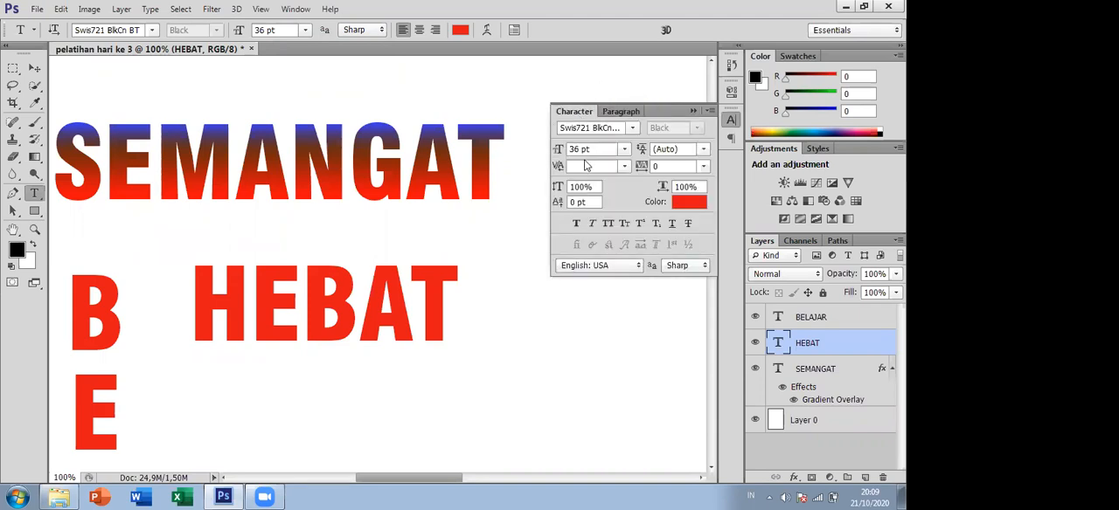
click(633, 129)
click(634, 132)
click(686, 202)
click(715, 236)
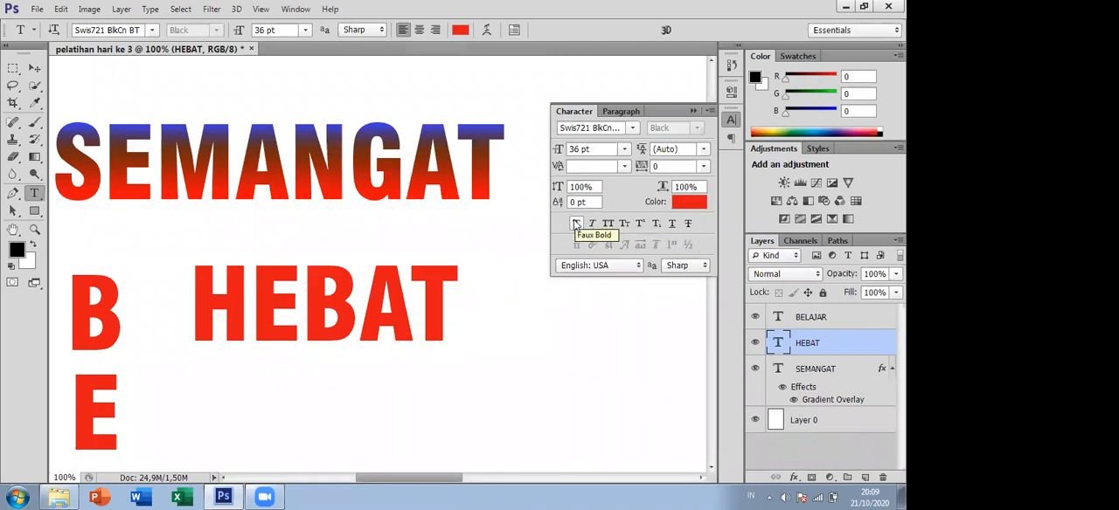
- Try Faux Bold and Faux Italic on the HEBAT text, turning each style off again
click(576, 225)
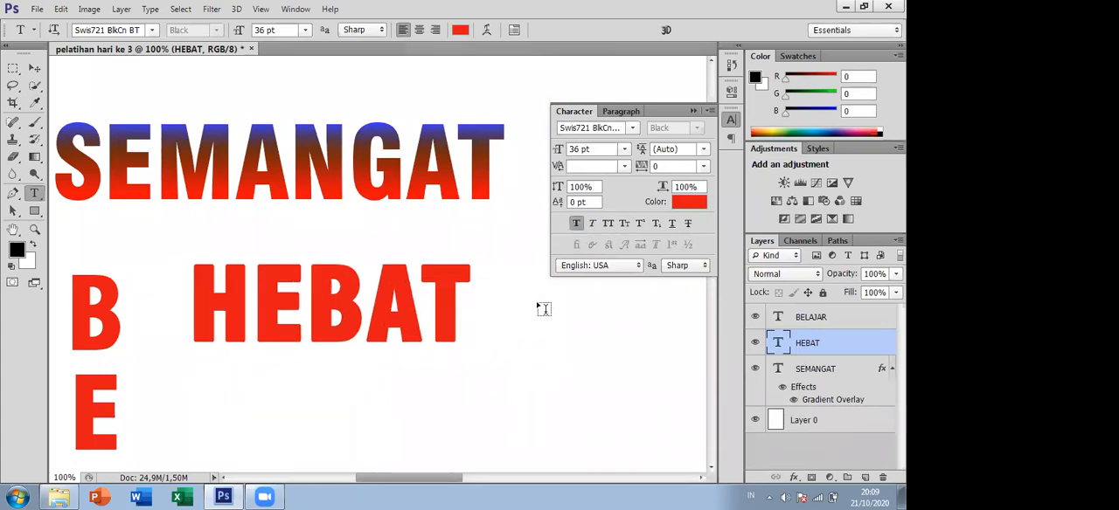
click(576, 225)
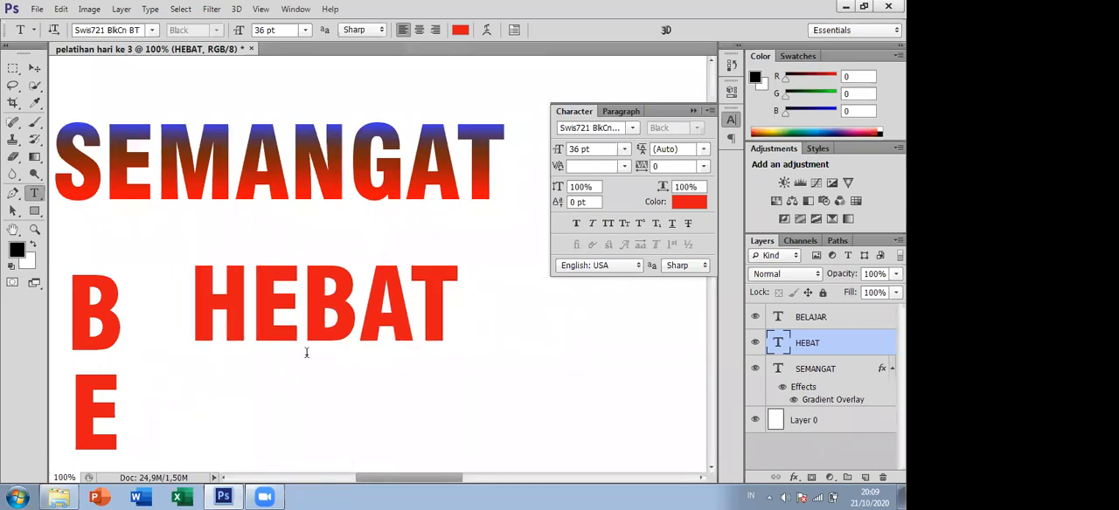
click(593, 224)
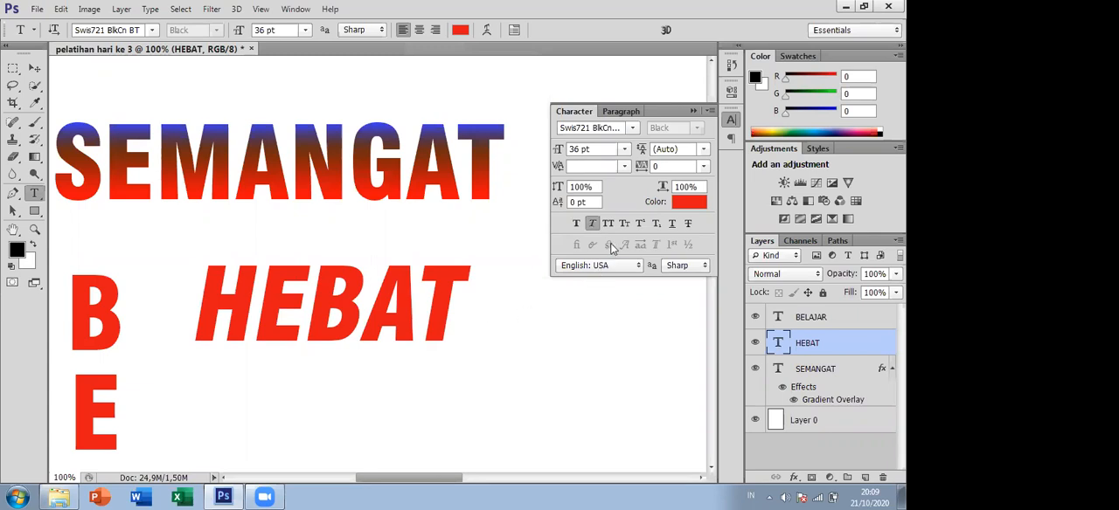
click(593, 224)
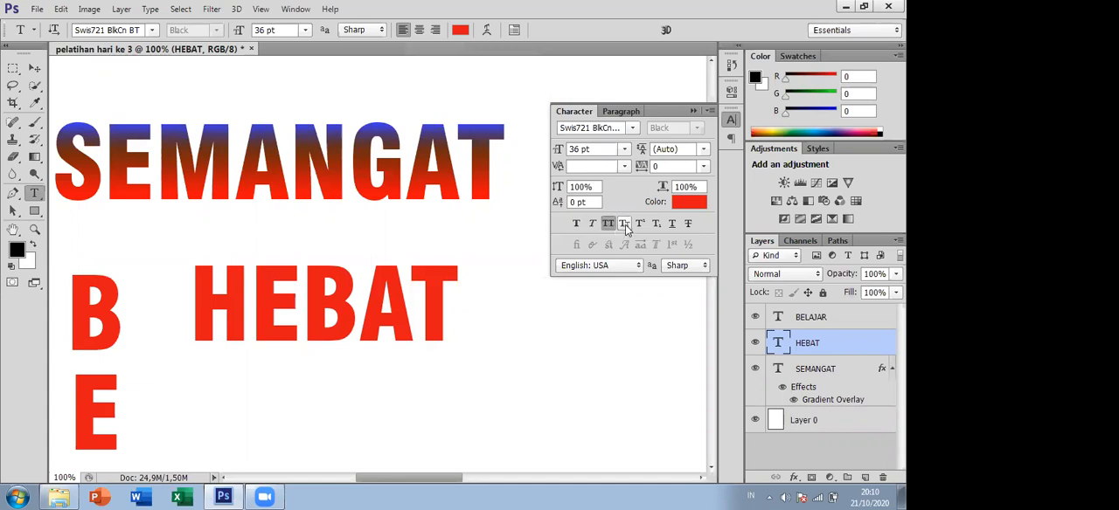
- Try All Caps, Small Caps and Superscript on the HEBAT text, turning each style off again
click(625, 224)
click(640, 225)
click(642, 226)
click(625, 225)
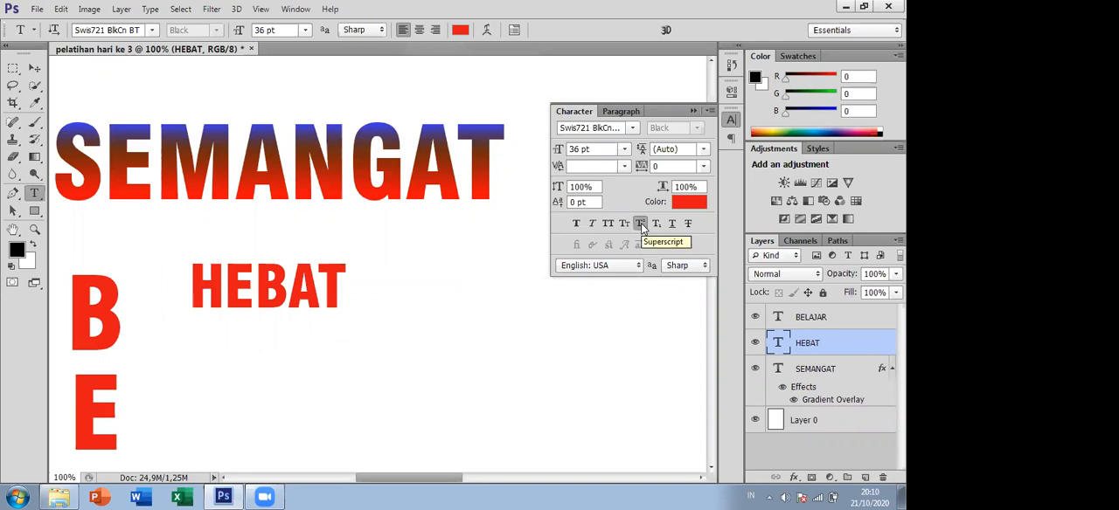
click(641, 223)
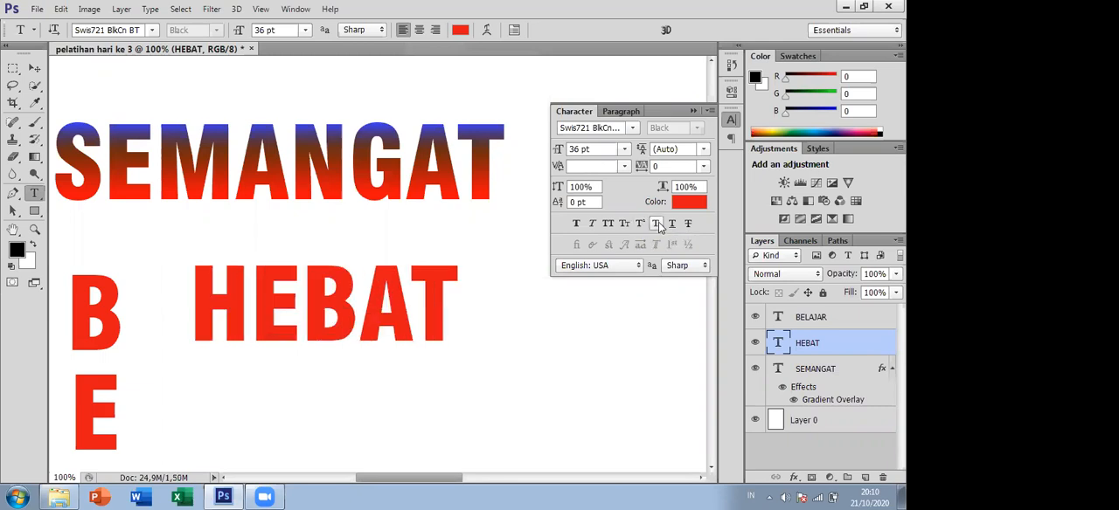
- Try Subscript, Underline and Strikethrough on the HEBAT text, turning each style off again
click(658, 223)
click(658, 224)
click(673, 224)
click(673, 224)
click(688, 223)
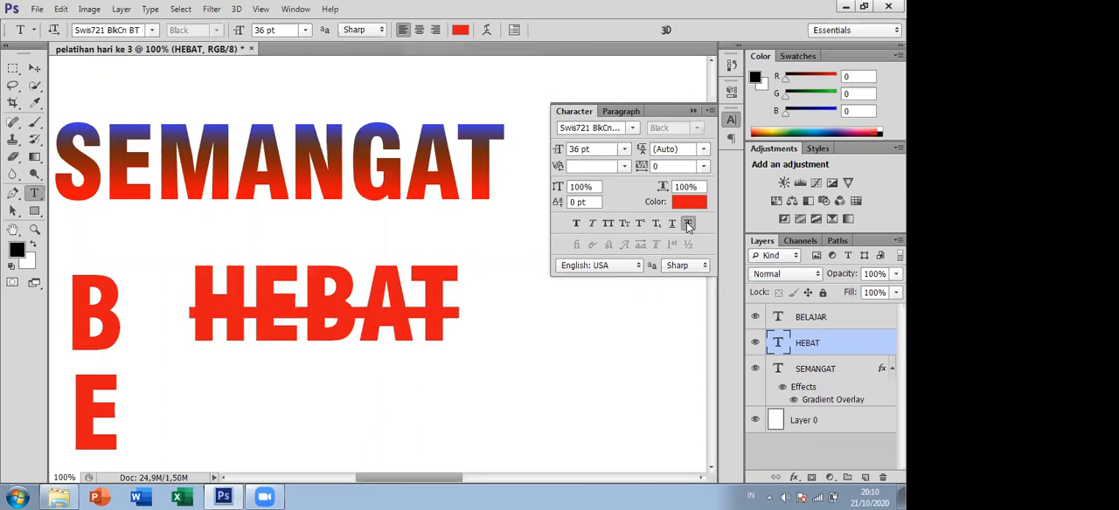
click(688, 223)
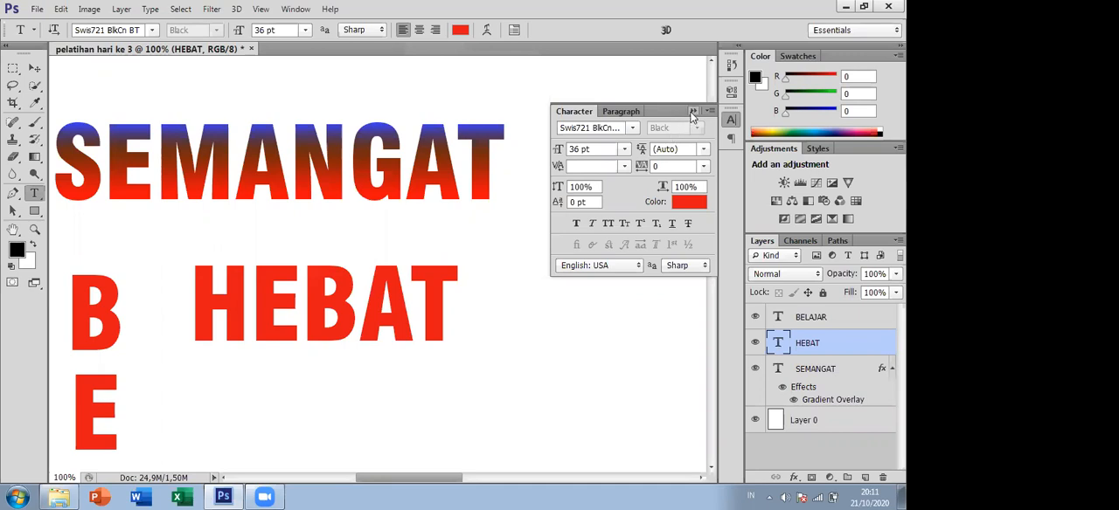
- Apply Faux Italic to the HEBAT text and close the character settings
click(592, 226)
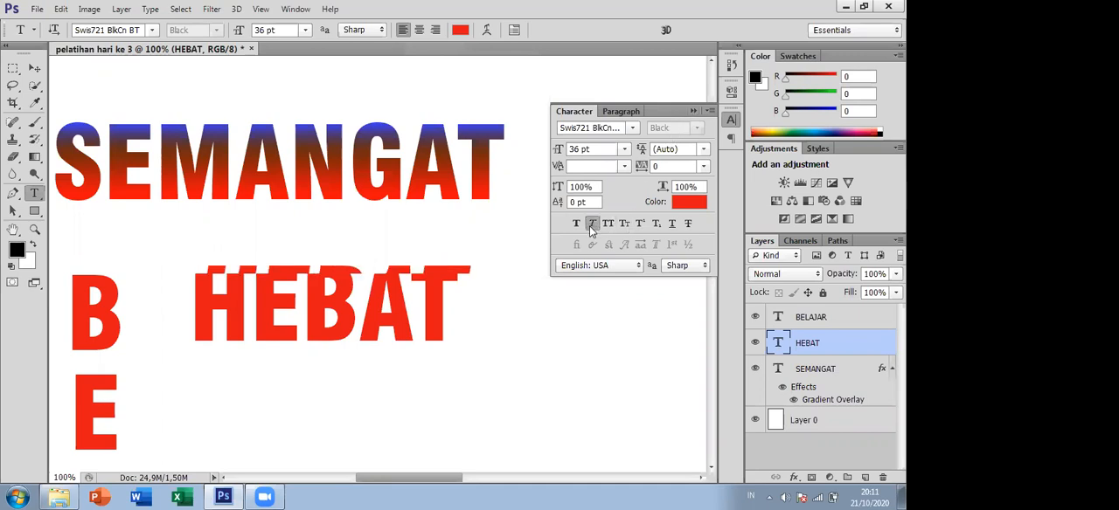
click(694, 113)
- Reopen the character settings, review them alongside the paragraph settings, and collapse them
click(150, 9)
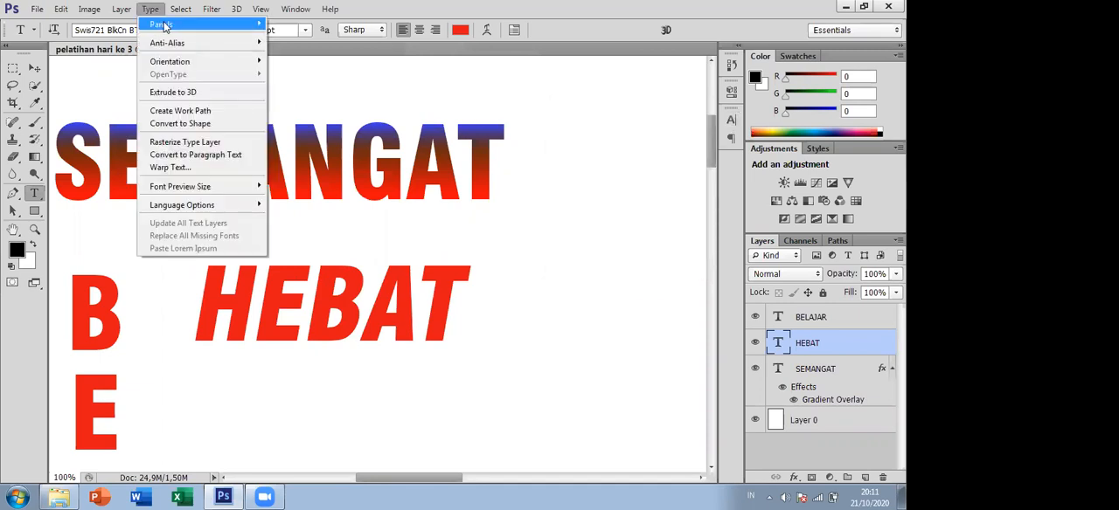
mouse_move(164, 25)
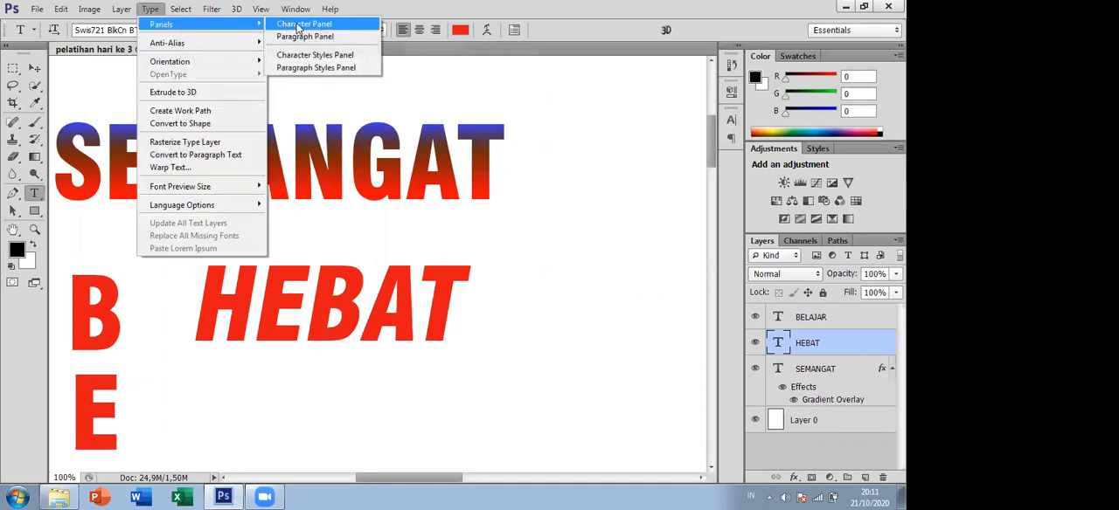
click(299, 25)
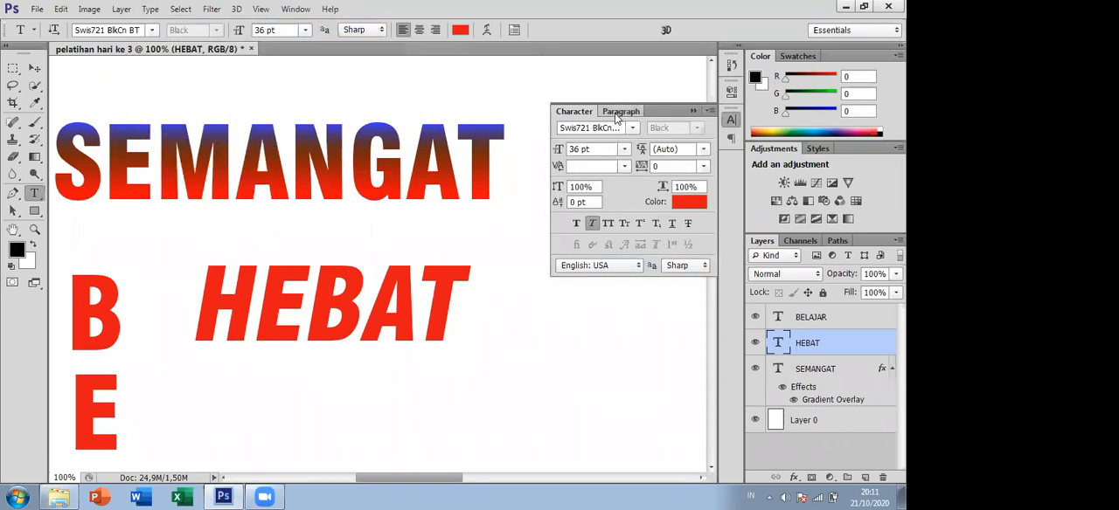
click(615, 113)
click(586, 115)
click(625, 112)
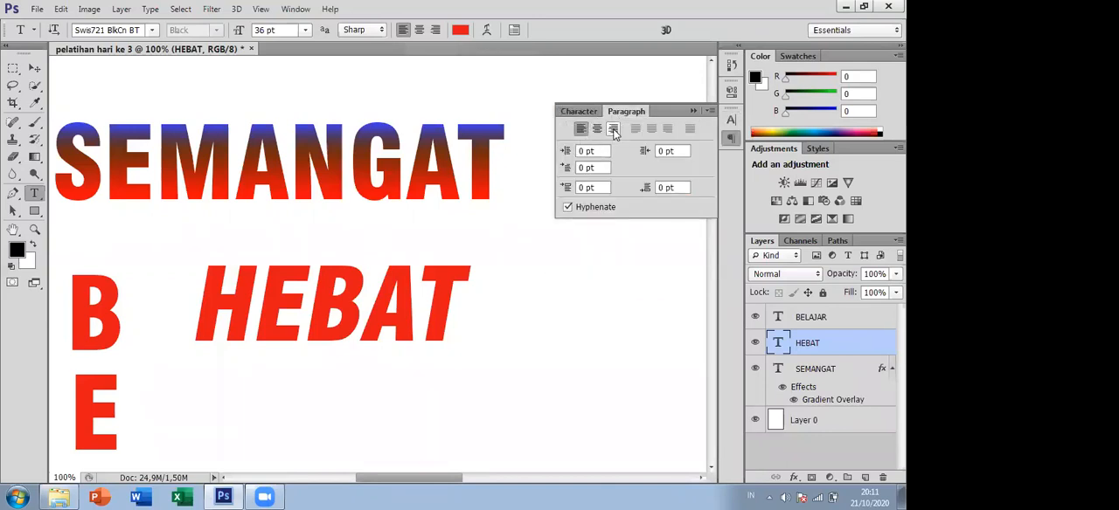
click(577, 111)
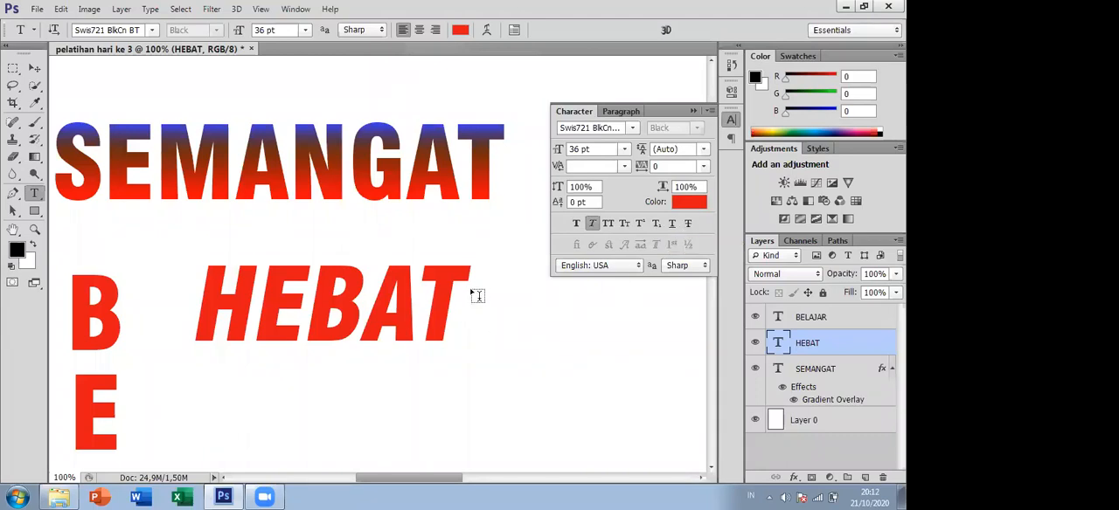
click(695, 111)
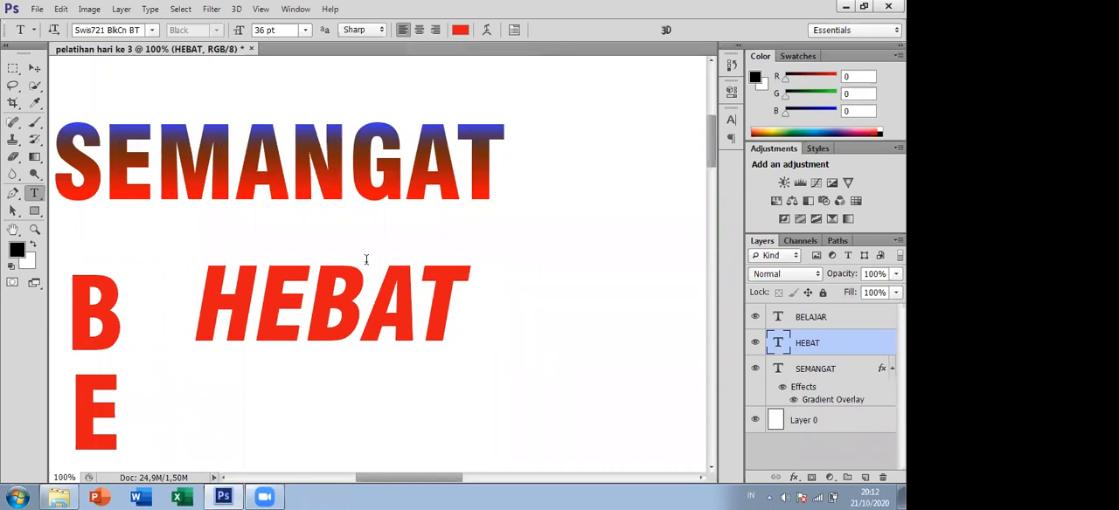
- Activate the Move tool and shift the HEBAT text slightly closer to the SEMANGAT text
click(35, 68)
drag(282, 288, 253, 270)
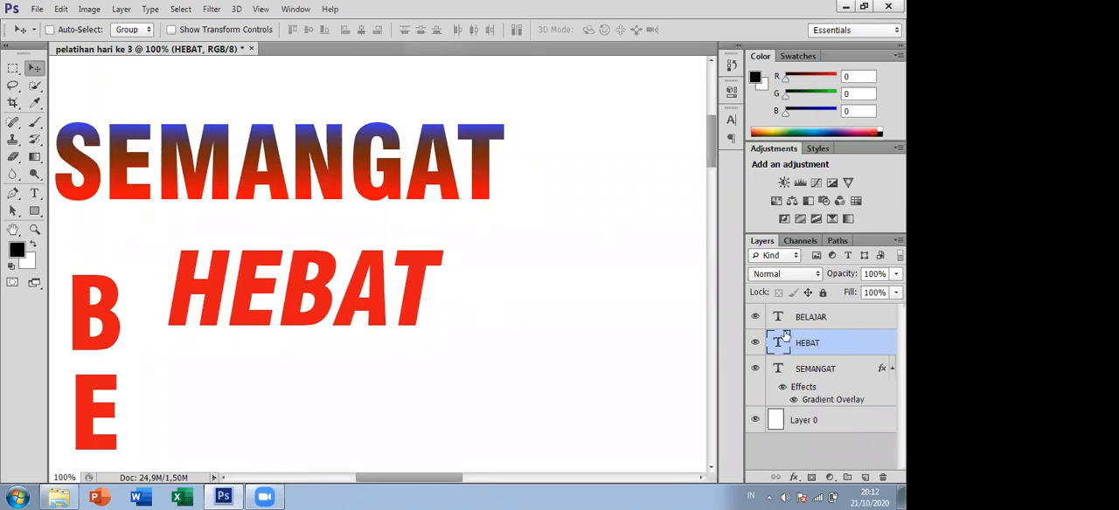
drag(372, 284, 405, 286)
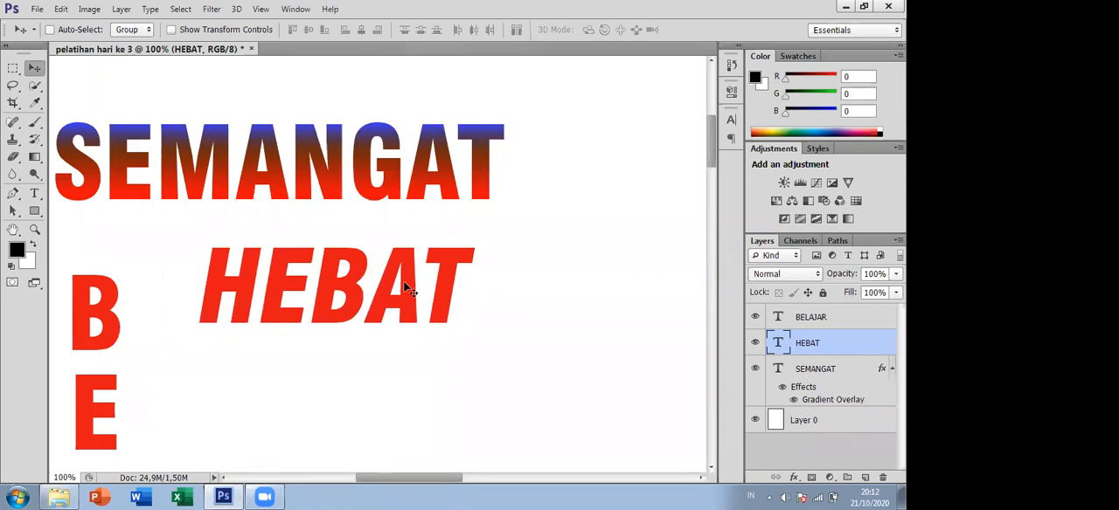
- Scale the HEBAT text up to about 146% with Free Transform and move it below SEMANGAT
key(ctrl+t)
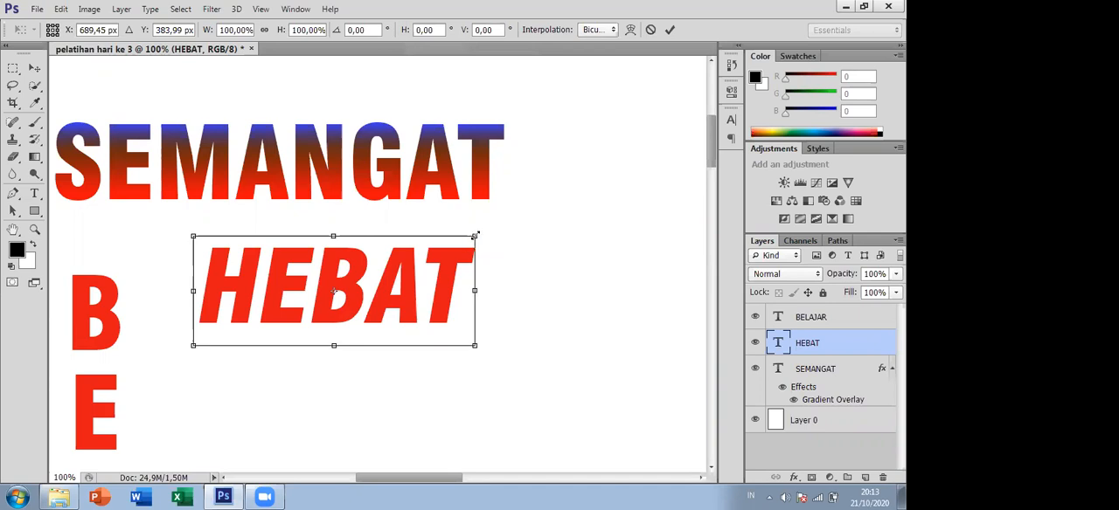
drag(476, 235, 599, 168)
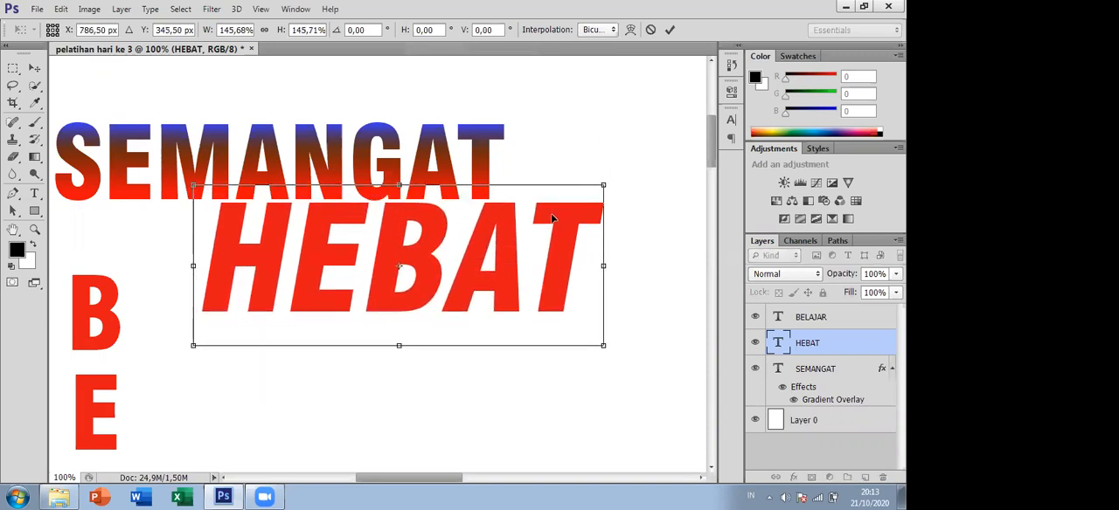
key(Return)
drag(512, 237, 494, 281)
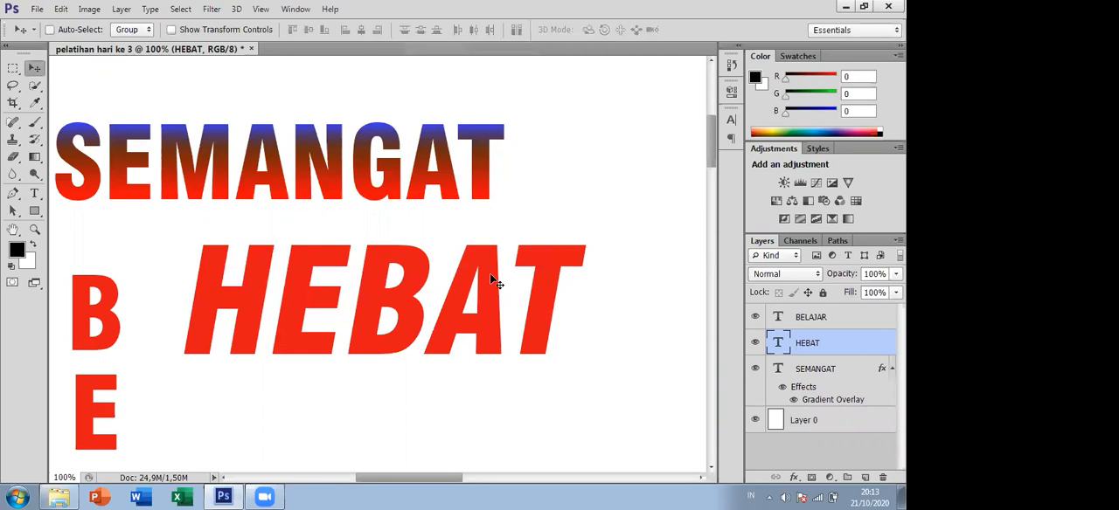
- Try rotating the HEBAT text freehand by about 15 degrees, then adjust the rotation to about 10.7 degrees
key(ctrl+t)
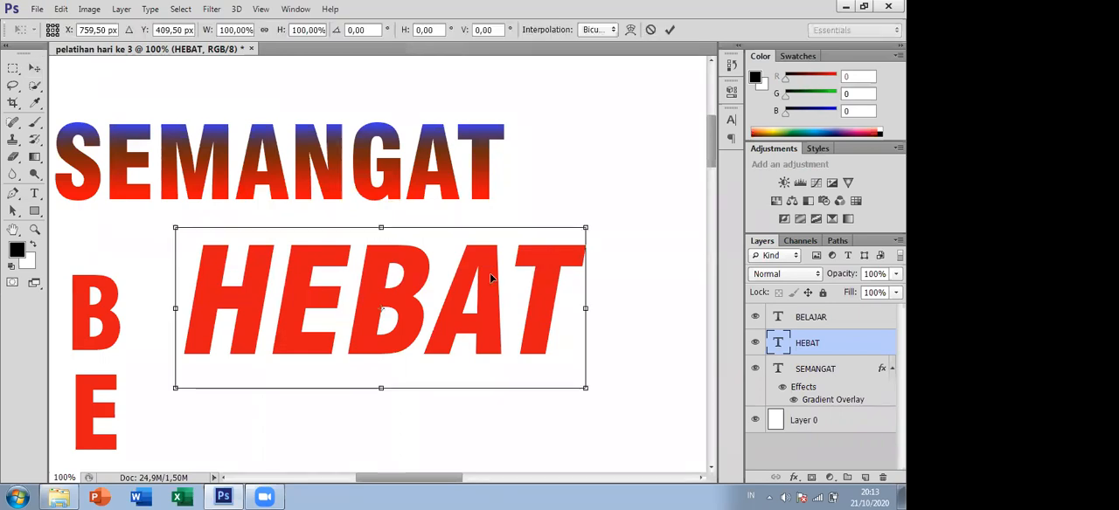
right_click(490, 273)
click(470, 278)
drag(594, 217, 615, 281)
drag(494, 302, 513, 335)
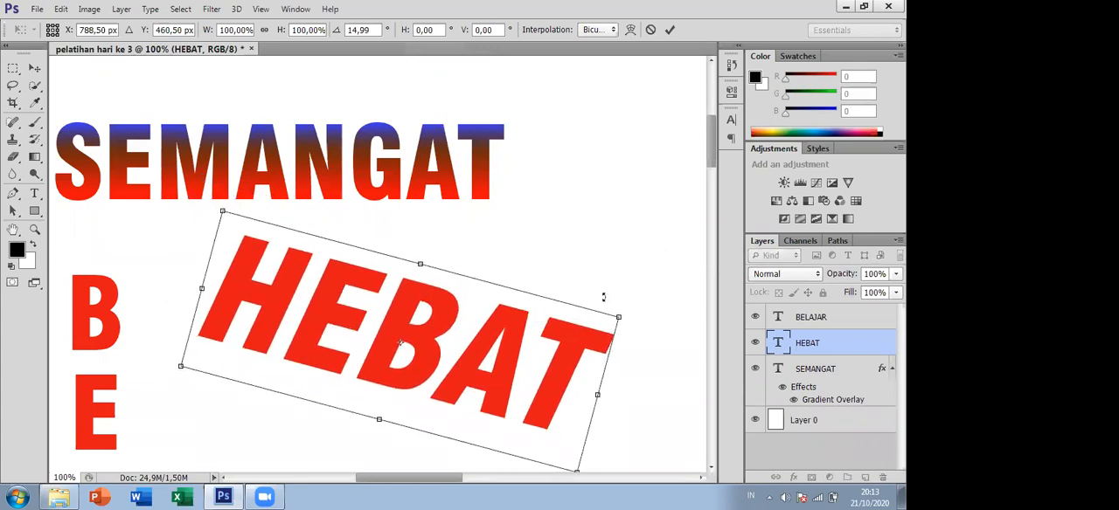
mouse_move(635, 296)
mouse_down()
mouse_move(609, 253)
mouse_move(642, 292)
mouse_up()
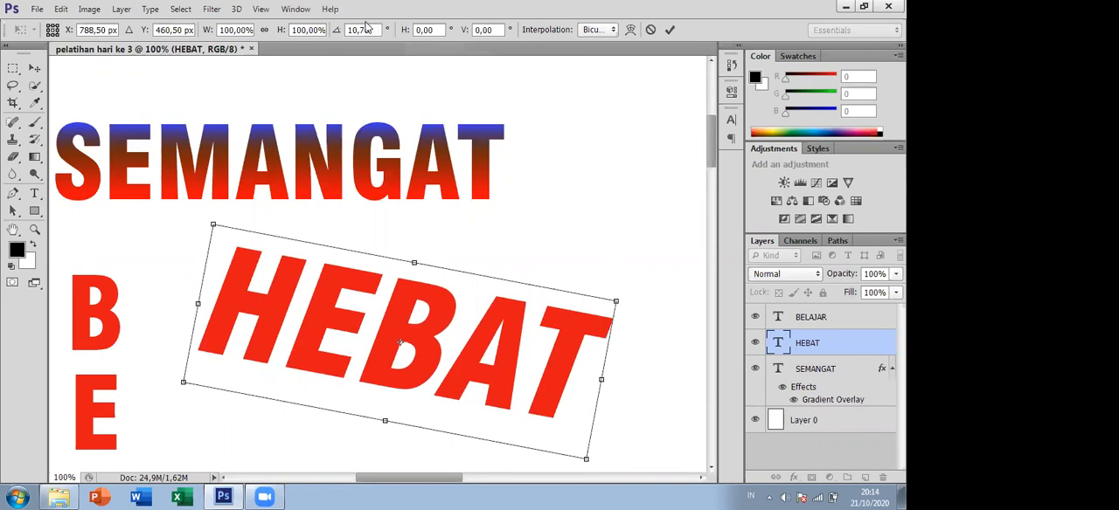
- Try rotation angles of 30 and then 45 degrees on the HEBAT text, and move it beside BELAJAR
click(337, 31)
text(30)
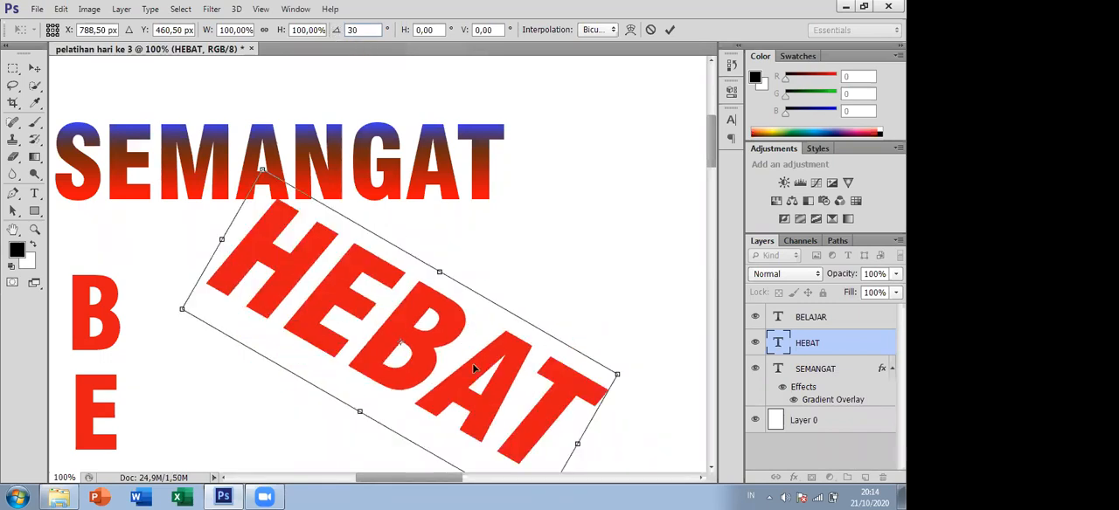
click(339, 31)
text(45)
drag(354, 227, 287, 289)
drag(712, 133, 710, 152)
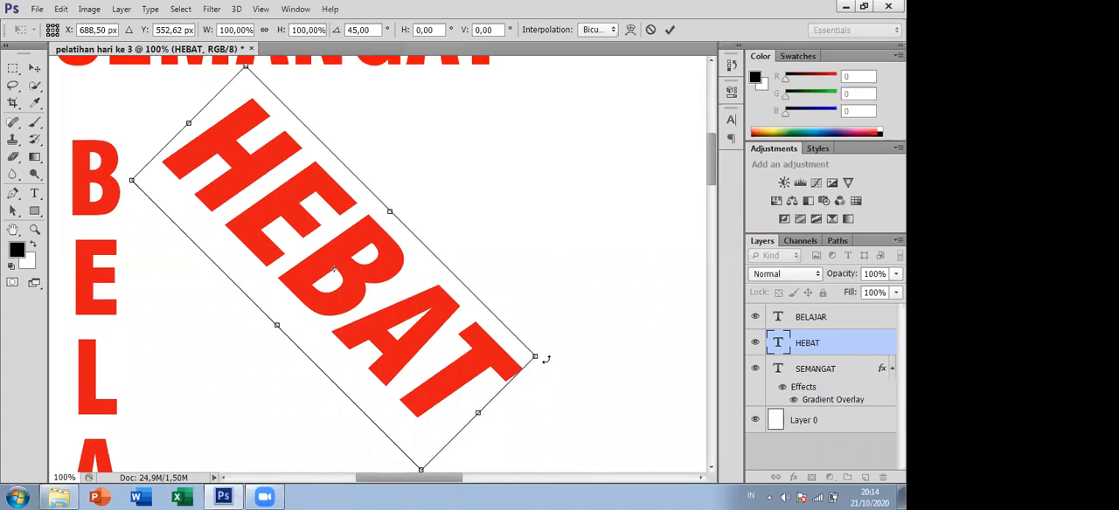
- Rotate the HEBAT text back towards horizontal, set its rotation angle to 0 degrees, and apply the transformation
drag(546, 360, 529, 175)
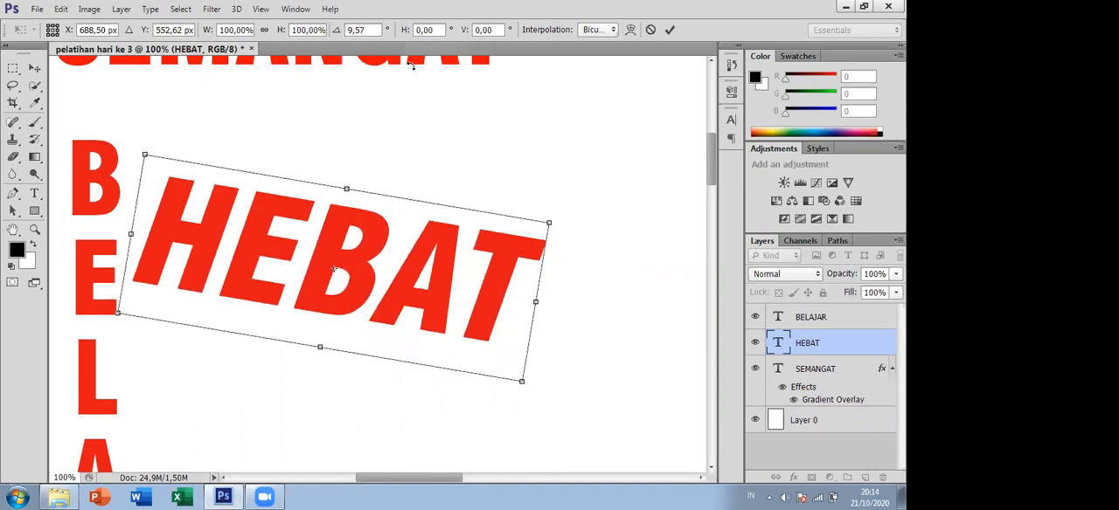
click(370, 25)
text(0)
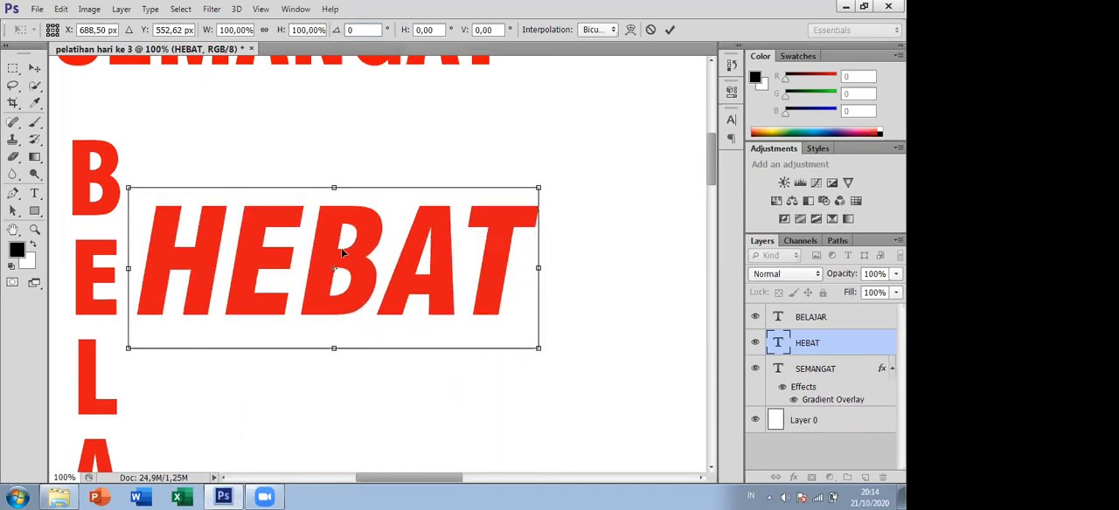
click(35, 68)
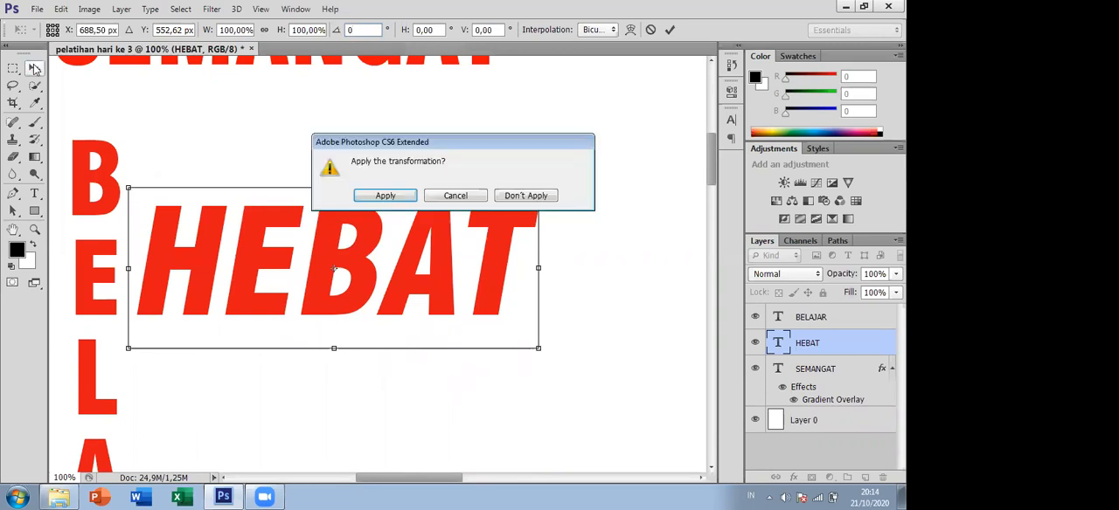
click(391, 199)
- Move the HEBAT text to the open area beside BELAJAR, with its centre at about X 906.5 px and Y 499.5 px
drag(362, 233, 388, 153)
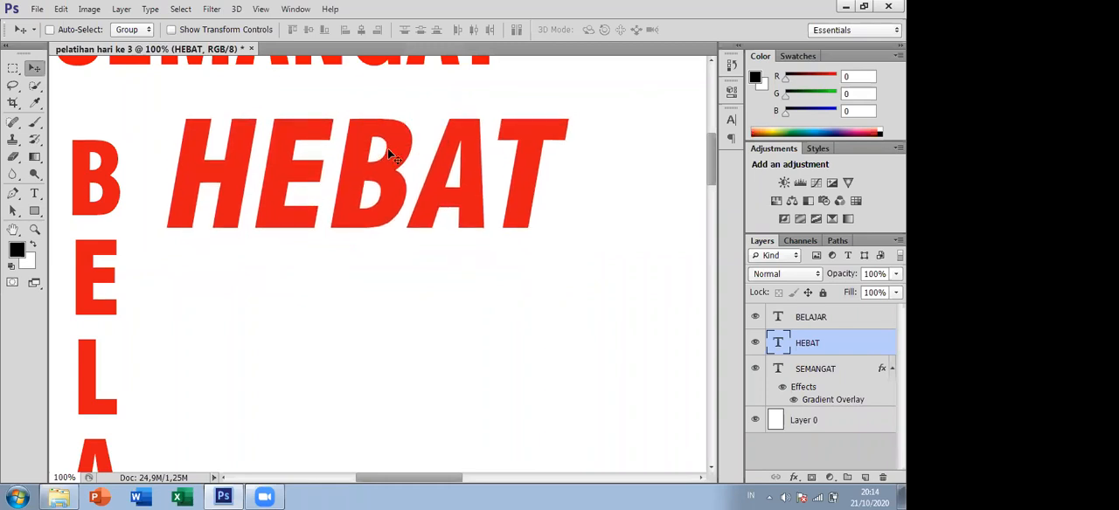
key(ctrl+t)
drag(378, 181, 465, 271)
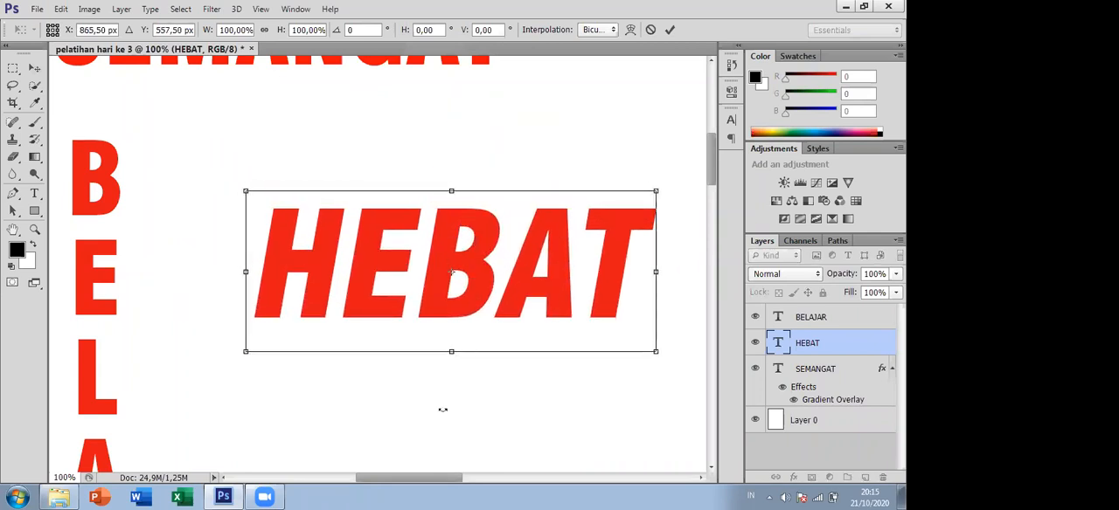
drag(452, 478, 470, 478)
drag(464, 271, 461, 252)
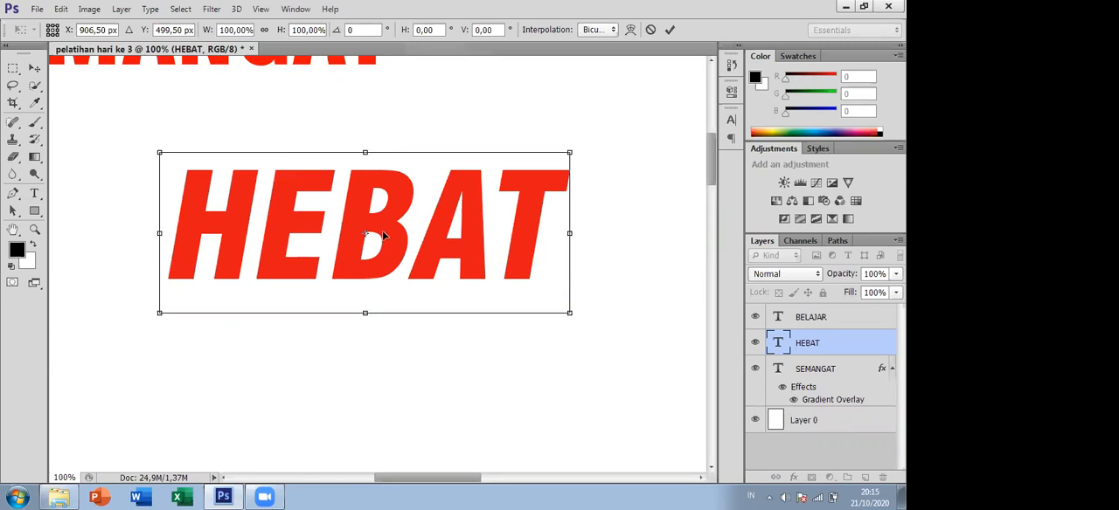
key(Return)
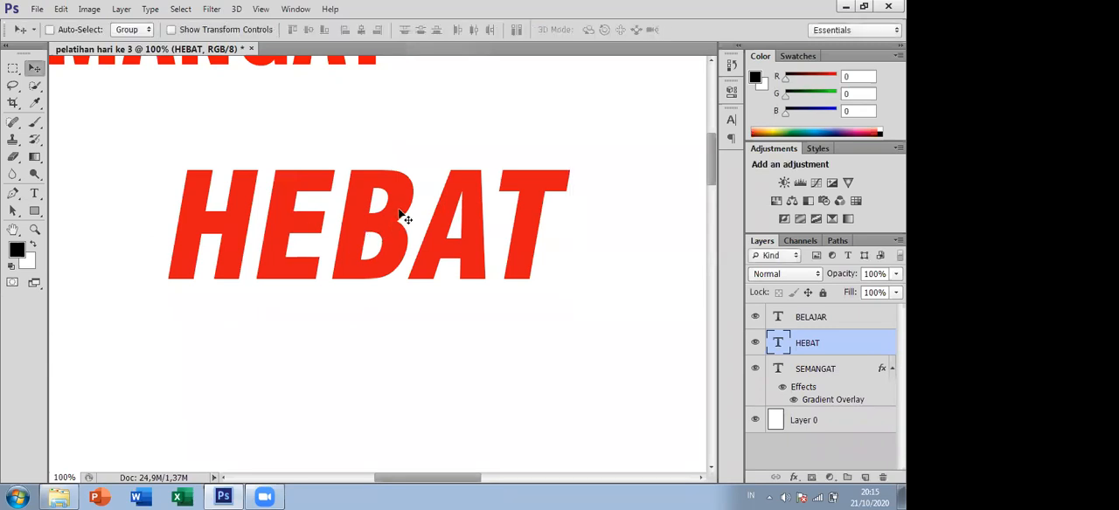
- Try rotating the HEBAT text 90° clockwise with Free Transform, then undo the rotation
key(ctrl+t)
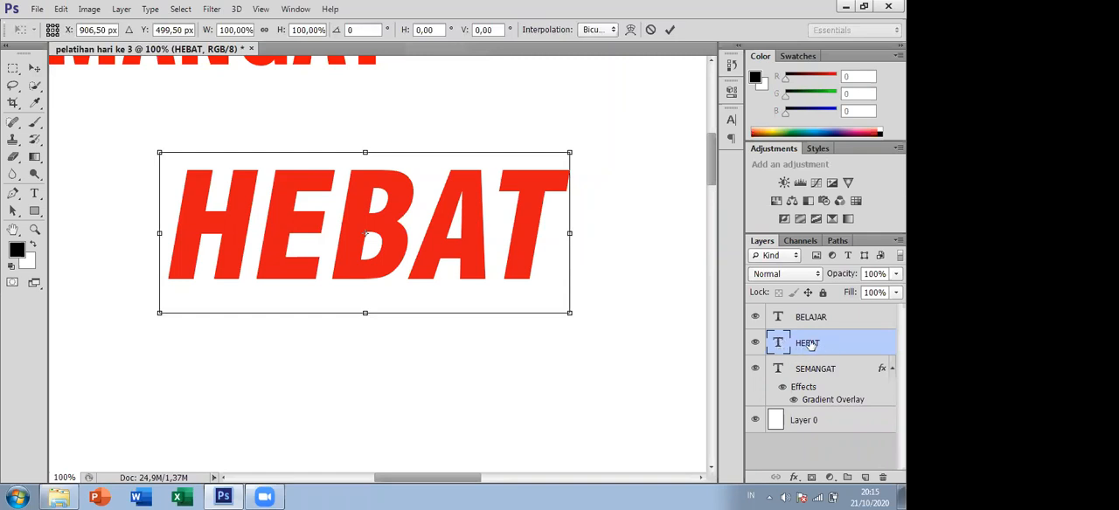
right_click(445, 225)
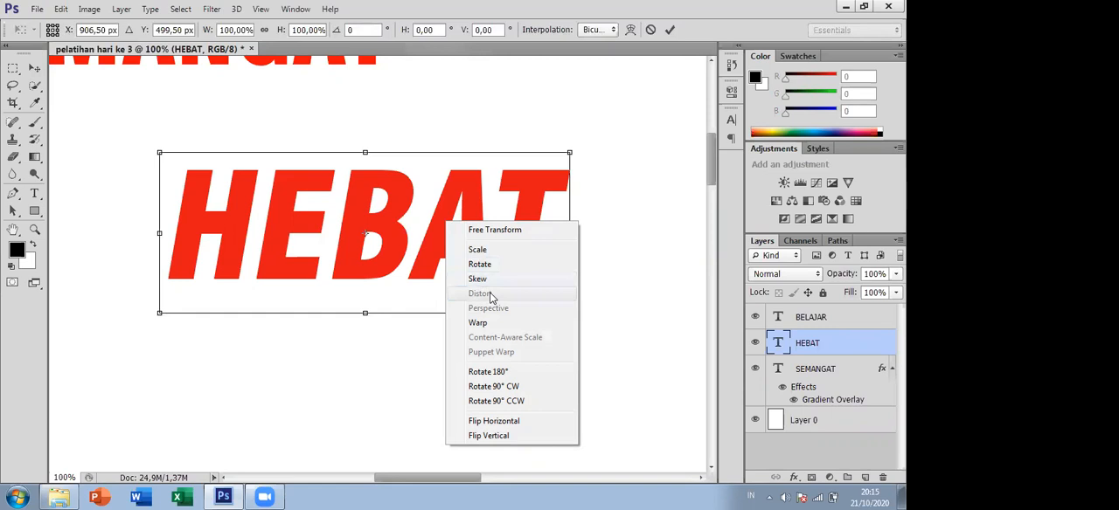
click(494, 386)
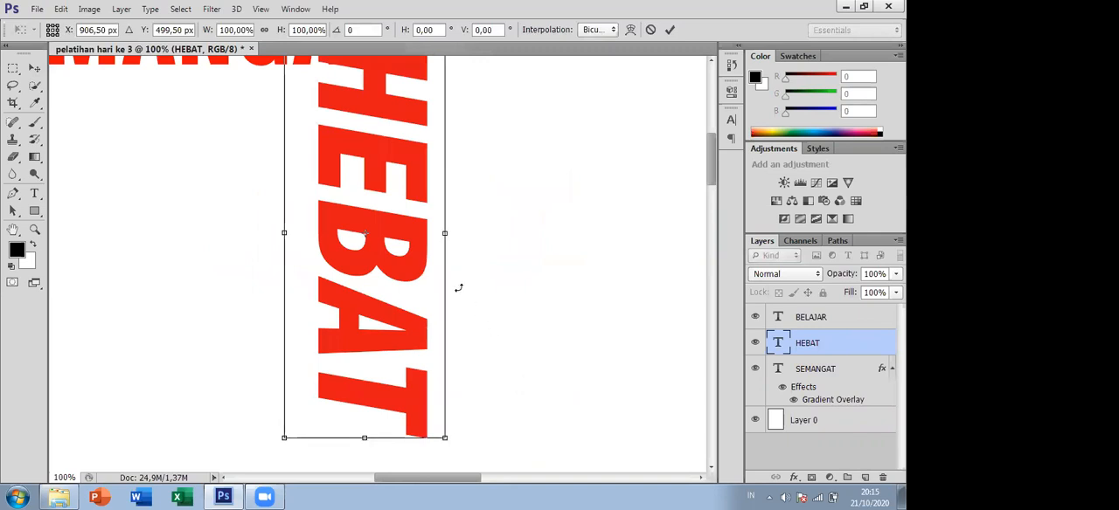
drag(416, 257, 436, 331)
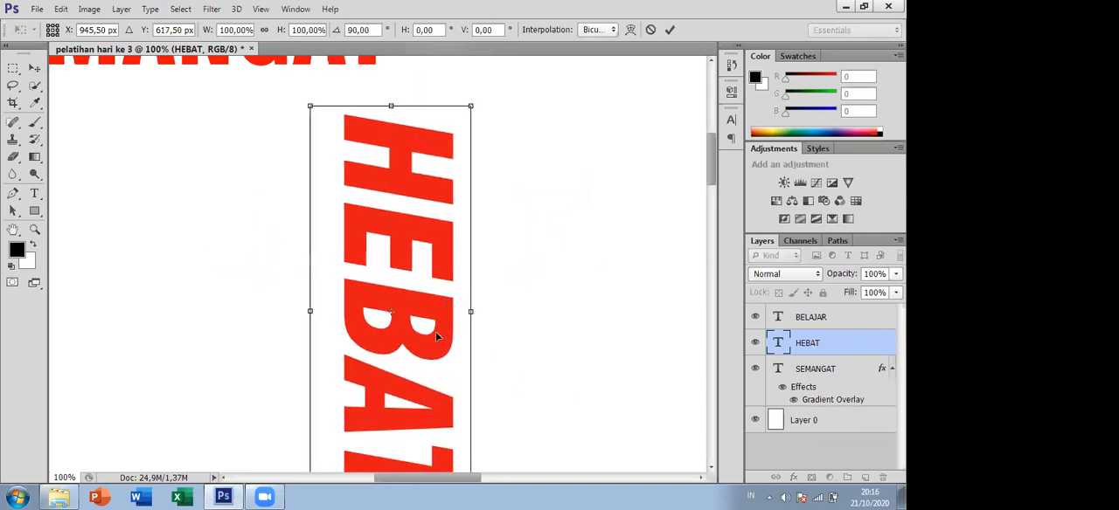
key(ctrl+z)
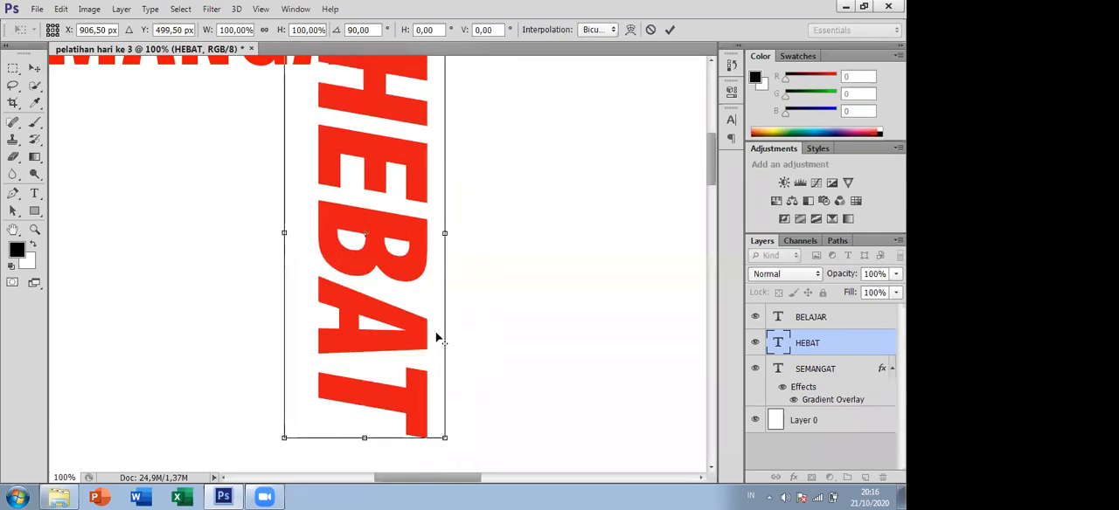
key(Return)
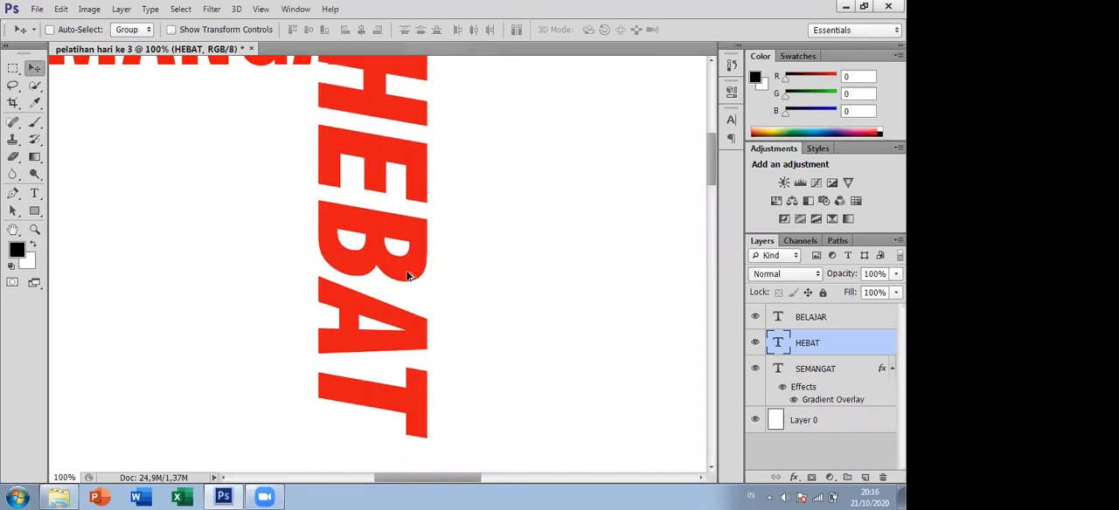
key(ctrl+z)
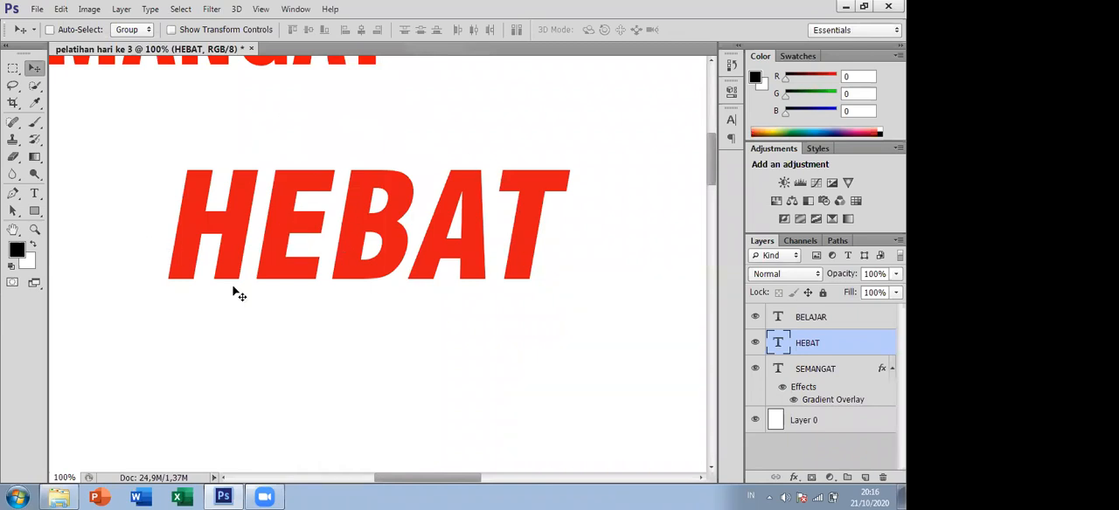
- Flip the HEBAT text horizontally with Free Transform, then flip it horizontally again to restore its direction
key(ctrl+t)
right_click(395, 233)
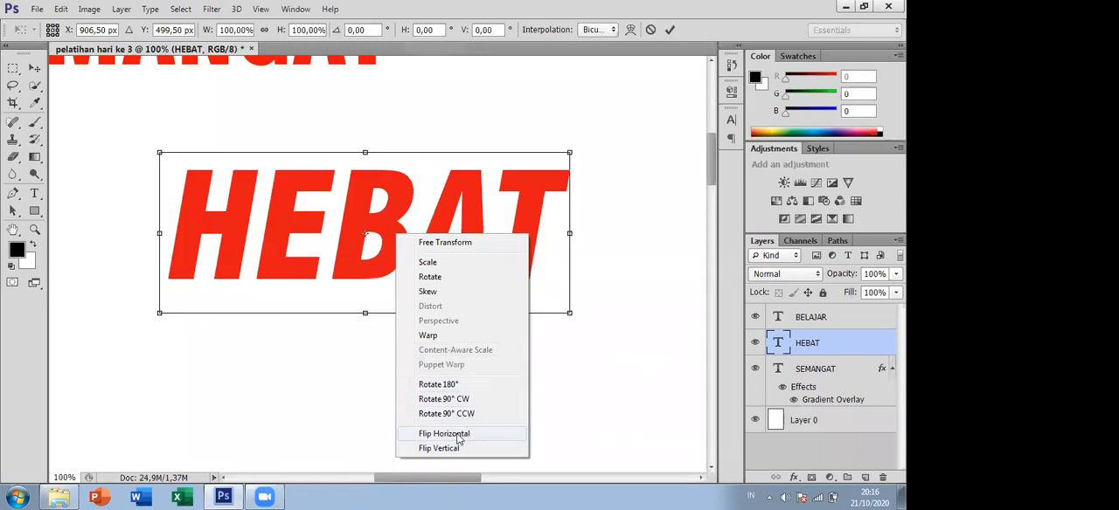
click(456, 434)
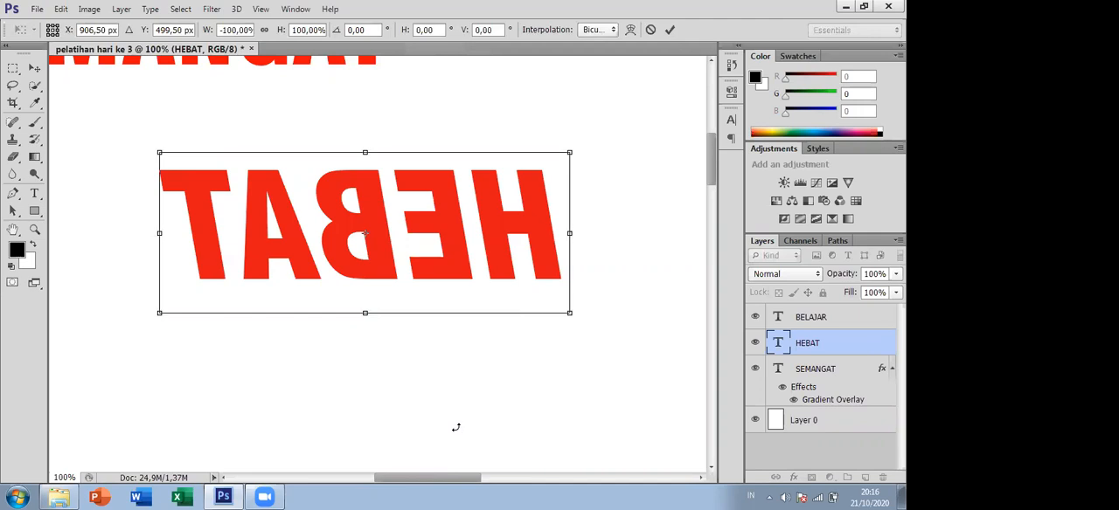
right_click(450, 227)
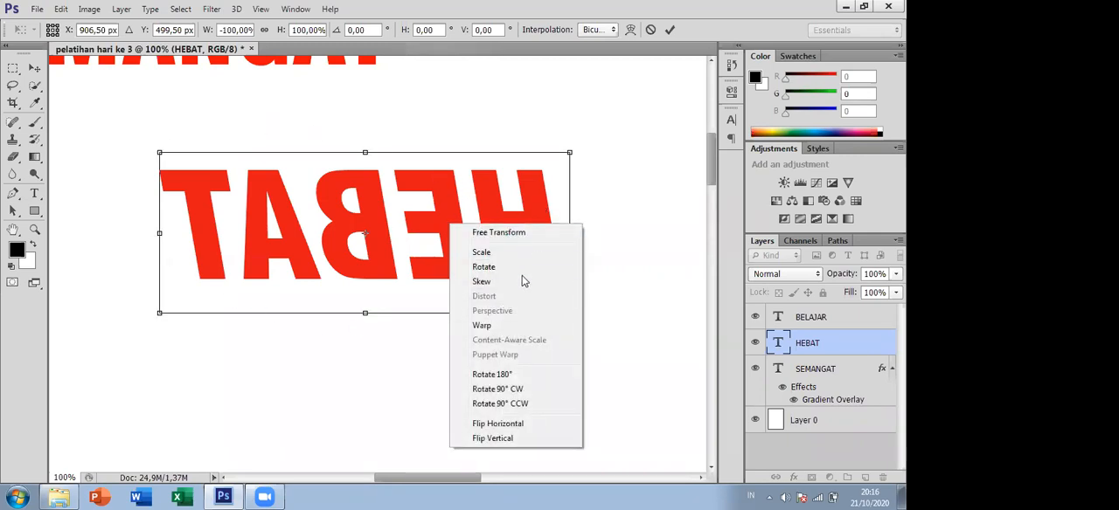
click(511, 428)
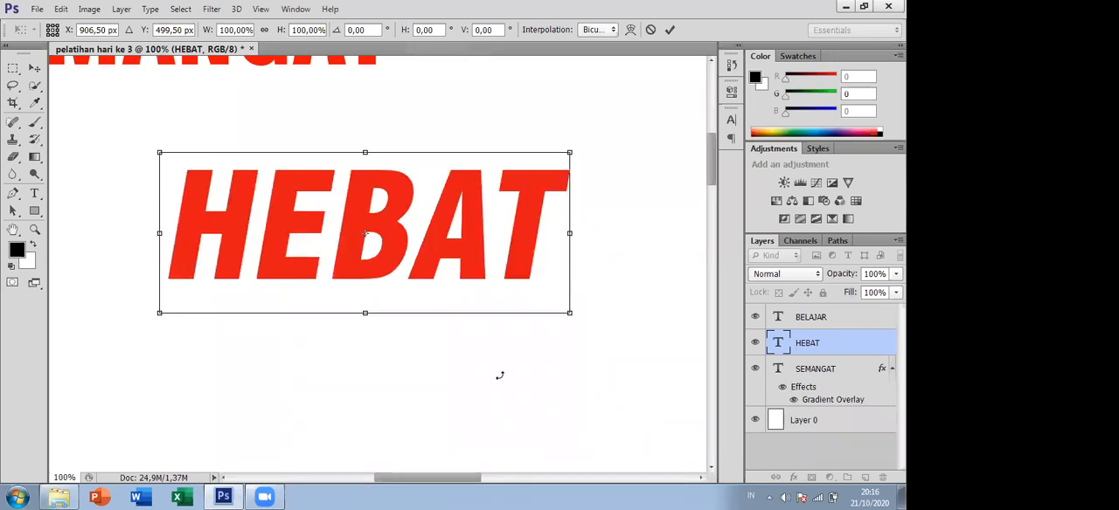
- Flip the HEBAT text vertically, flip it vertically again to set it upright, and apply the transformation
right_click(481, 237)
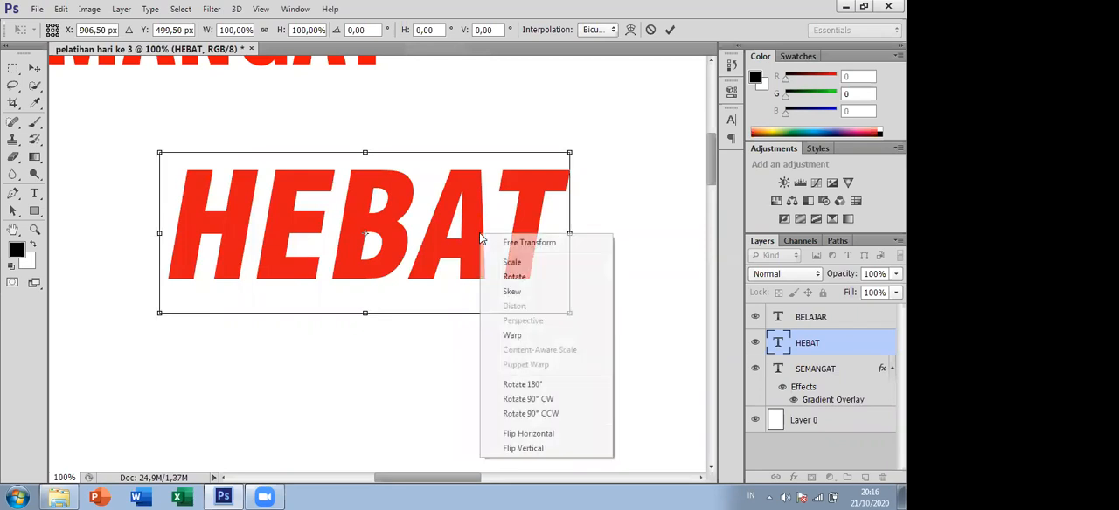
click(566, 450)
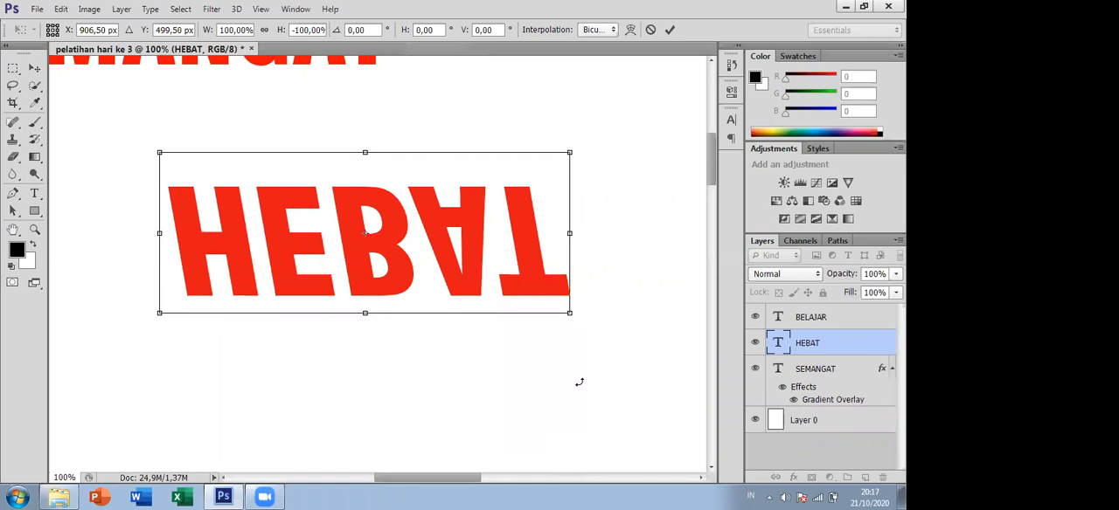
right_click(472, 260)
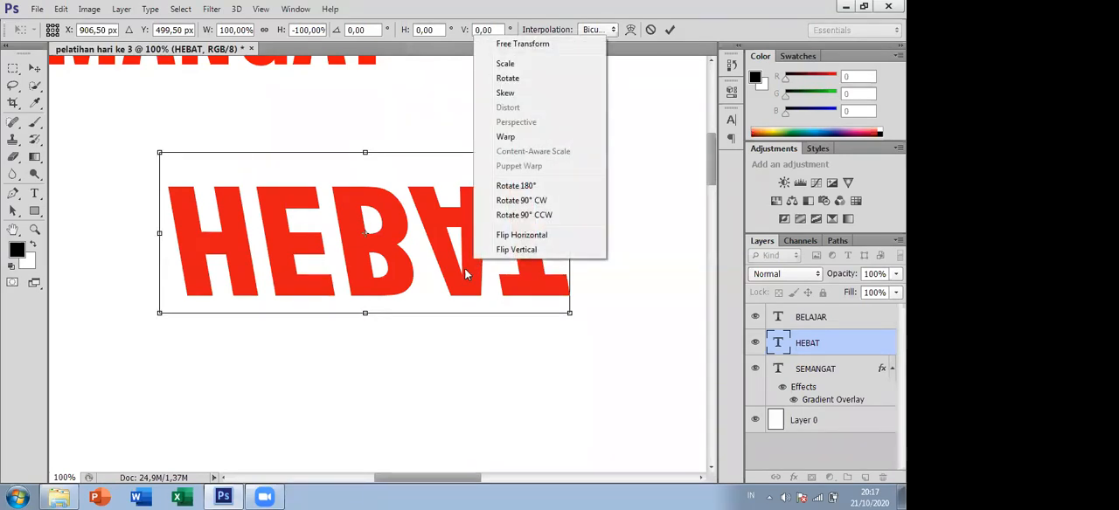
right_click(438, 250)
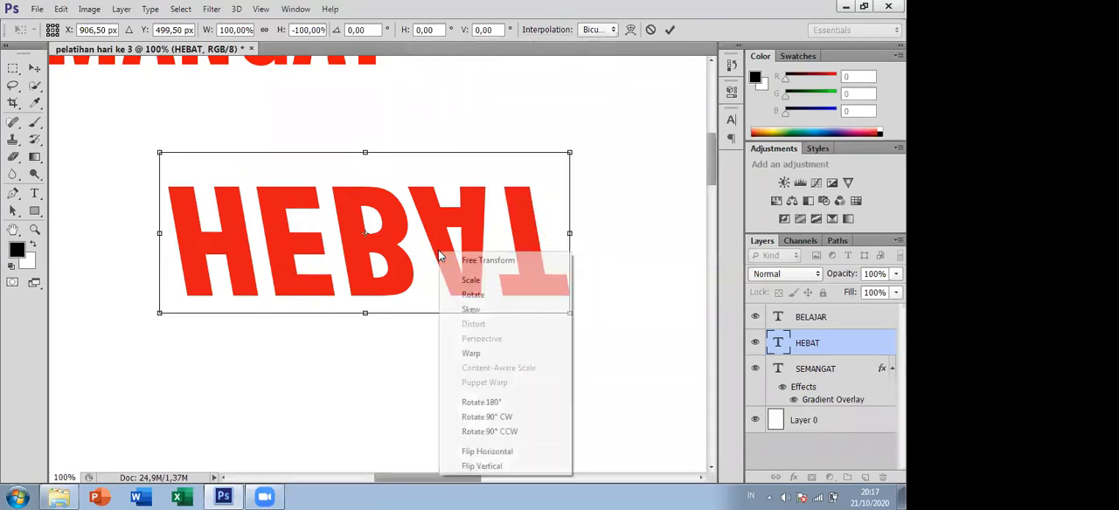
click(515, 468)
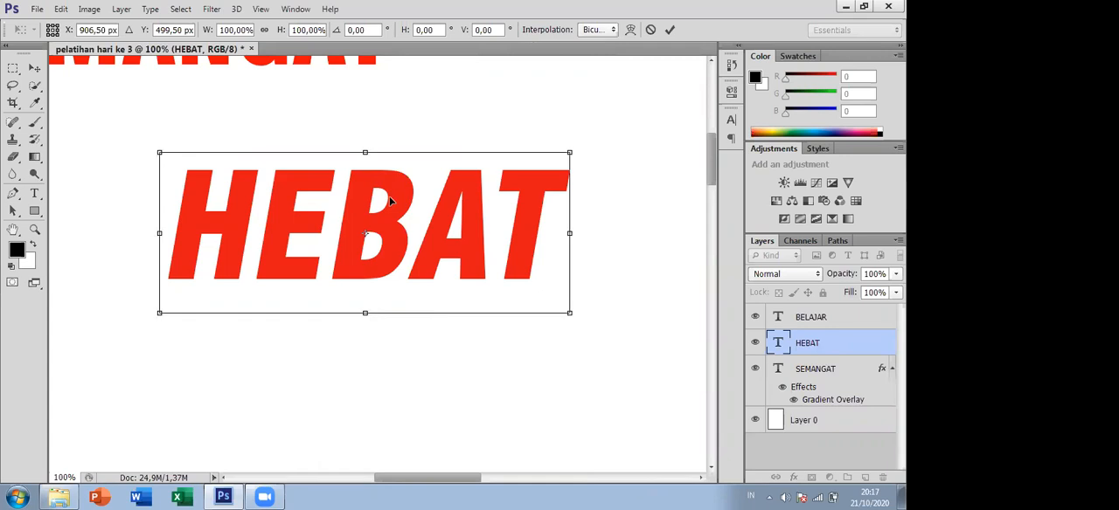
key(Return)
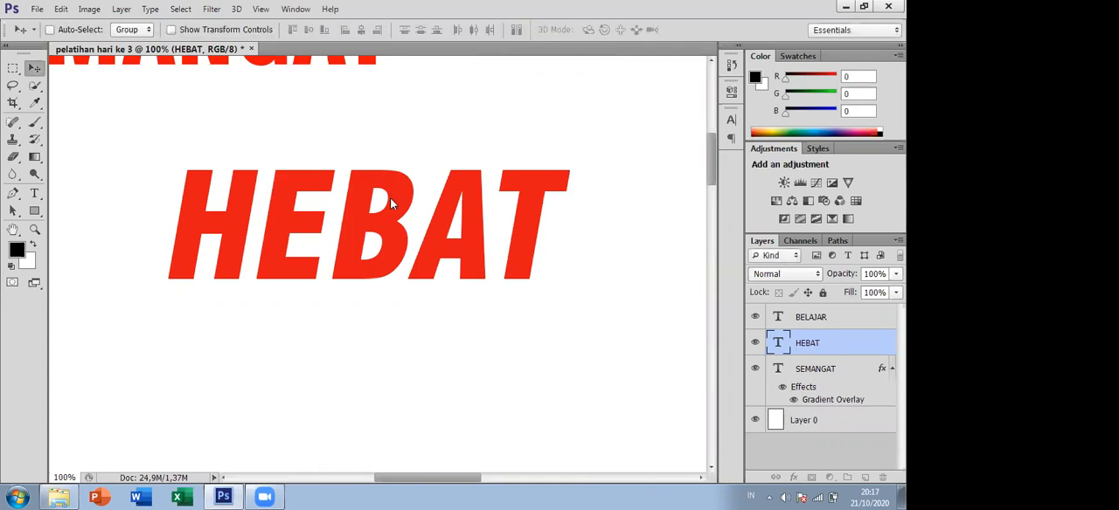
- Duplicate the HEBAT layer as HEBAT copy within the pelatihan hari ke 3 document
right_click(836, 343)
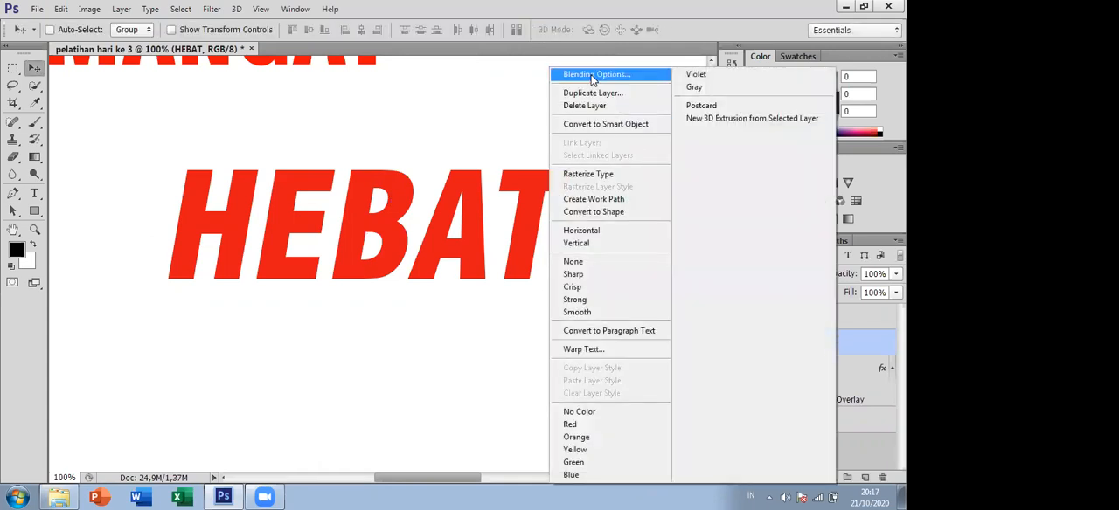
click(533, 67)
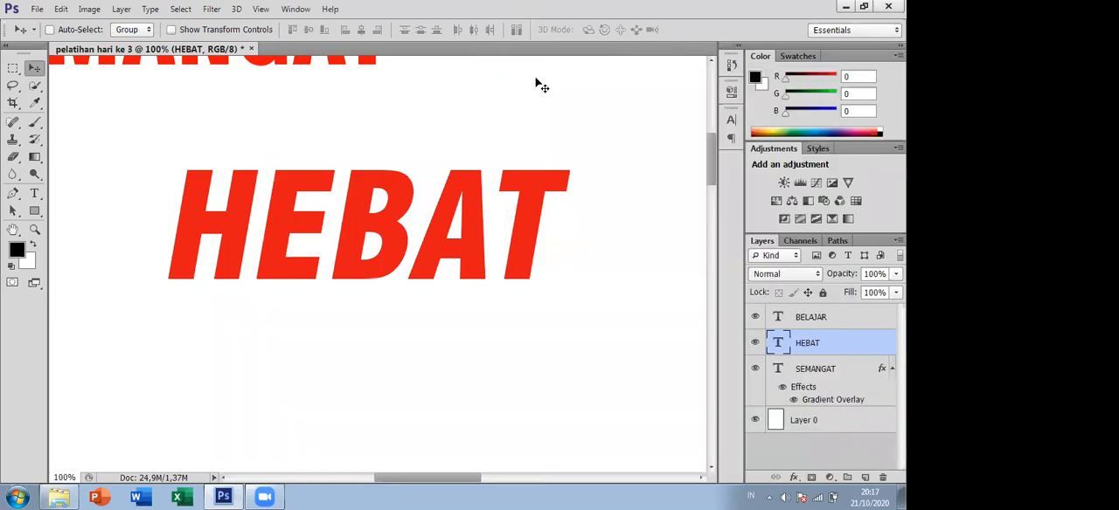
right_click(823, 345)
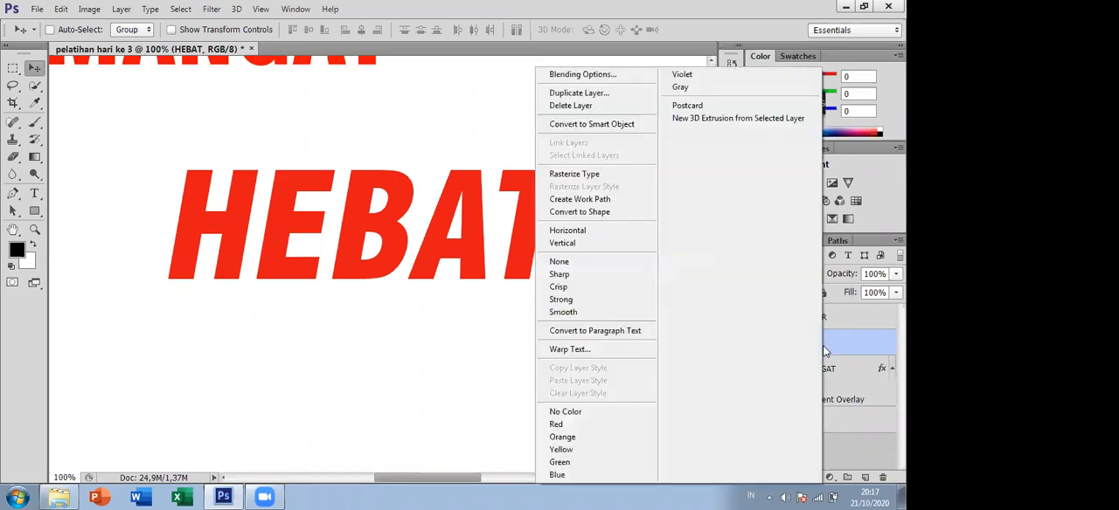
click(582, 94)
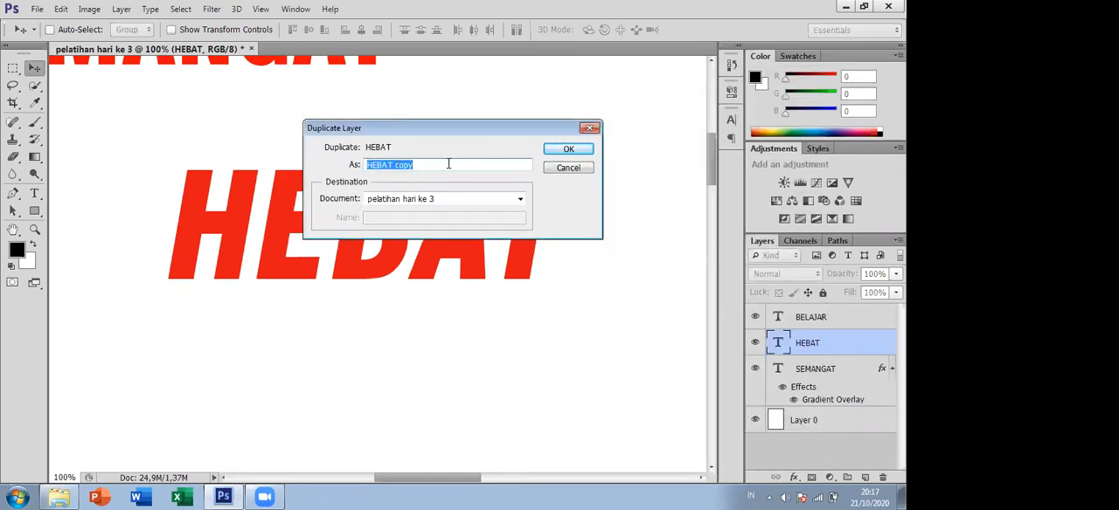
click(568, 150)
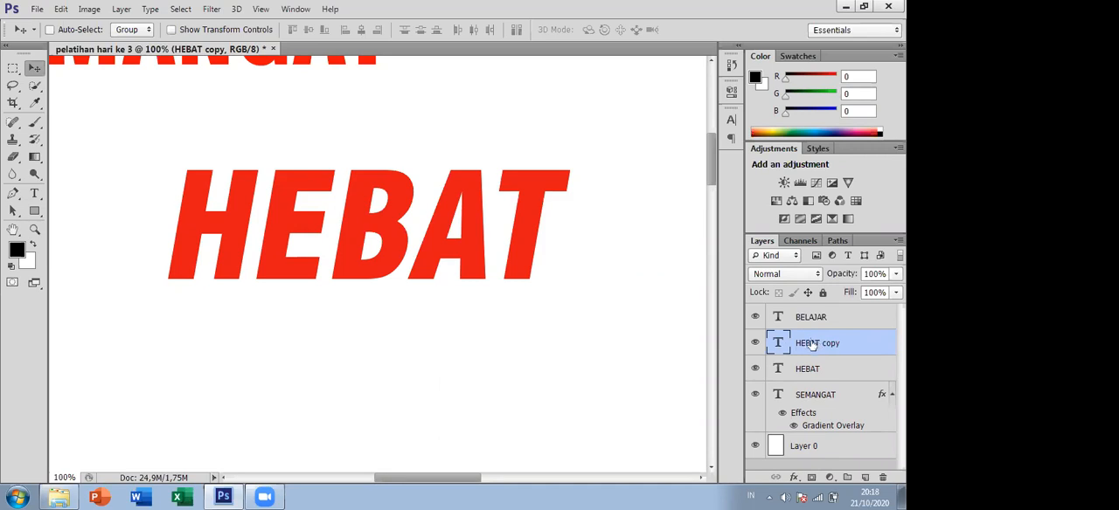
- Delete the duplicated HEBAT copy layer
click(825, 370)
click(819, 346)
key(Delete)
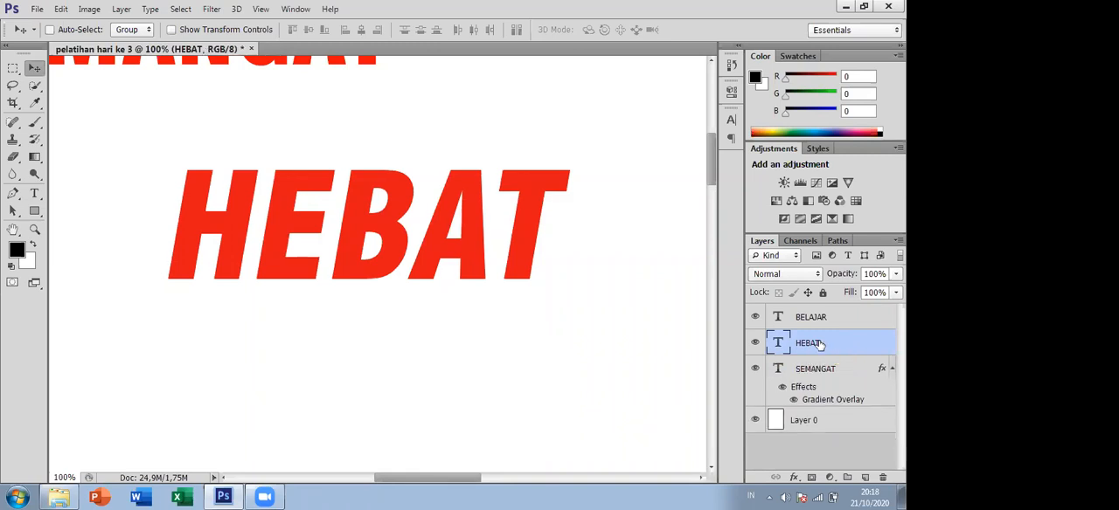
- Duplicate the HEBAT layer again and move the original HEBAT text diagonally down to the right, just below the copy
right_click(819, 343)
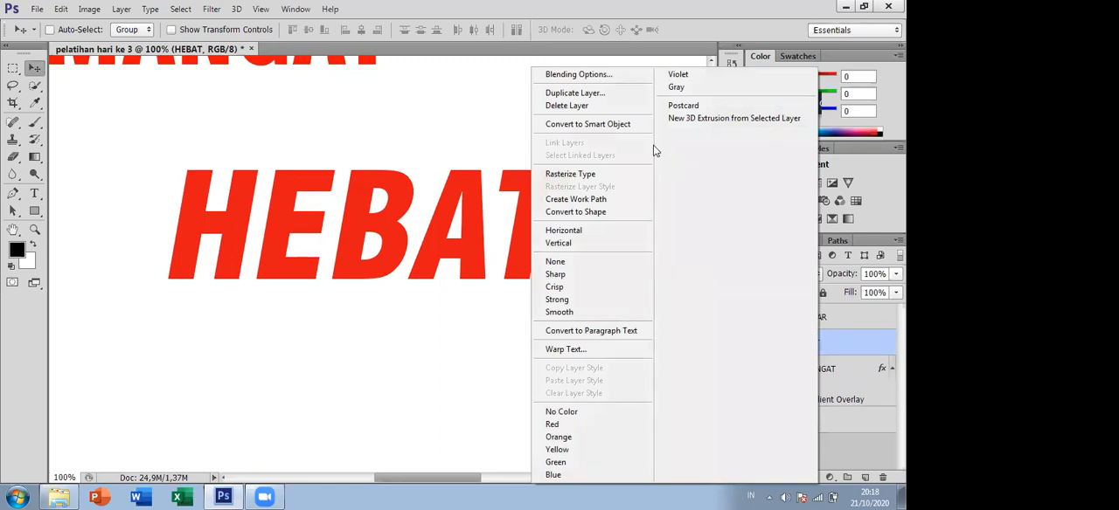
click(840, 343)
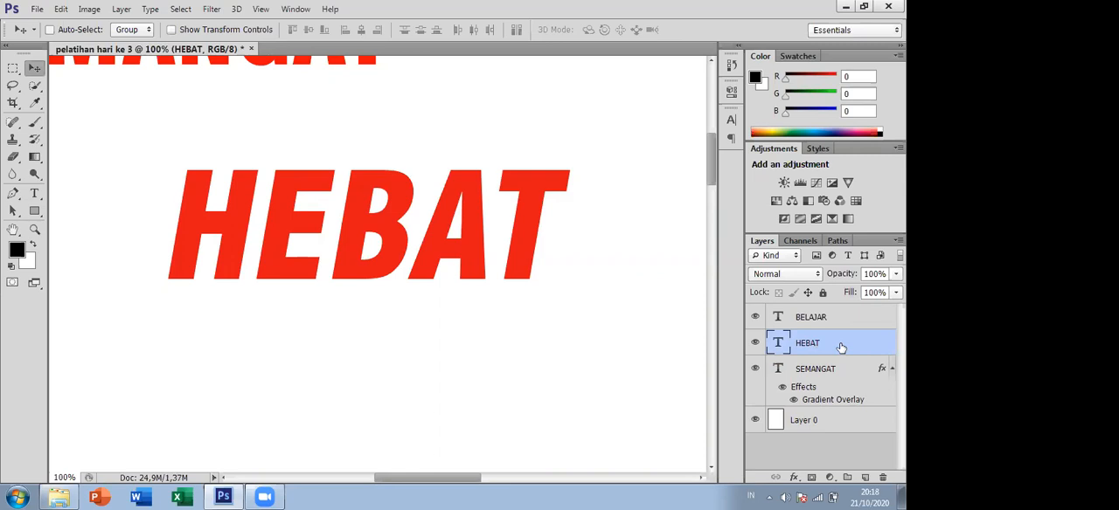
key(ctrl+j)
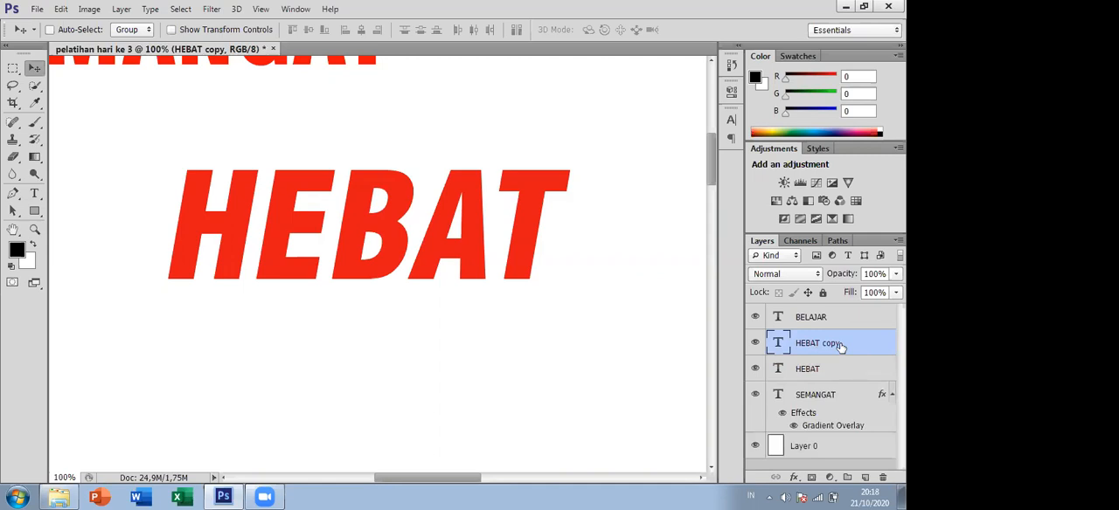
right_click(842, 344)
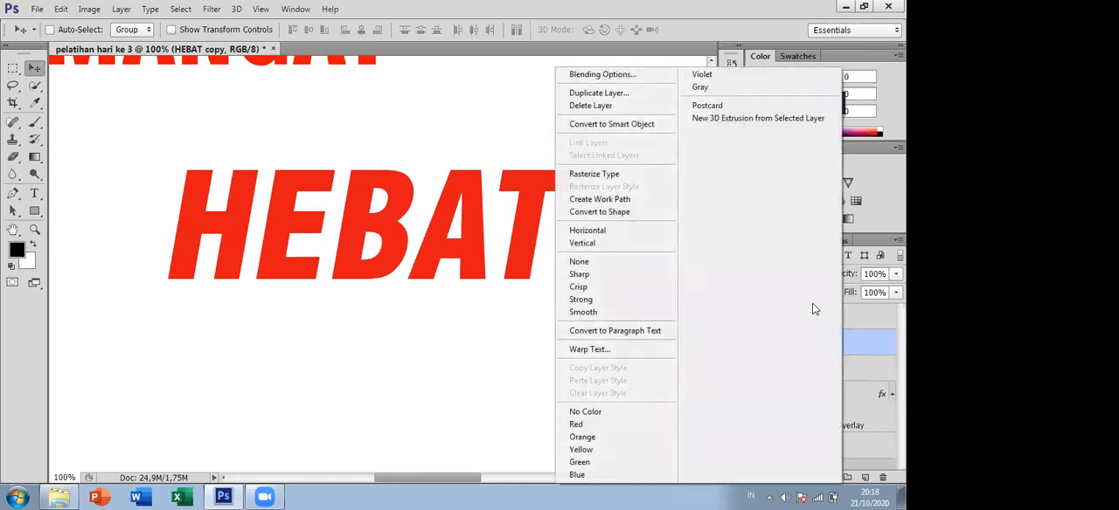
click(864, 351)
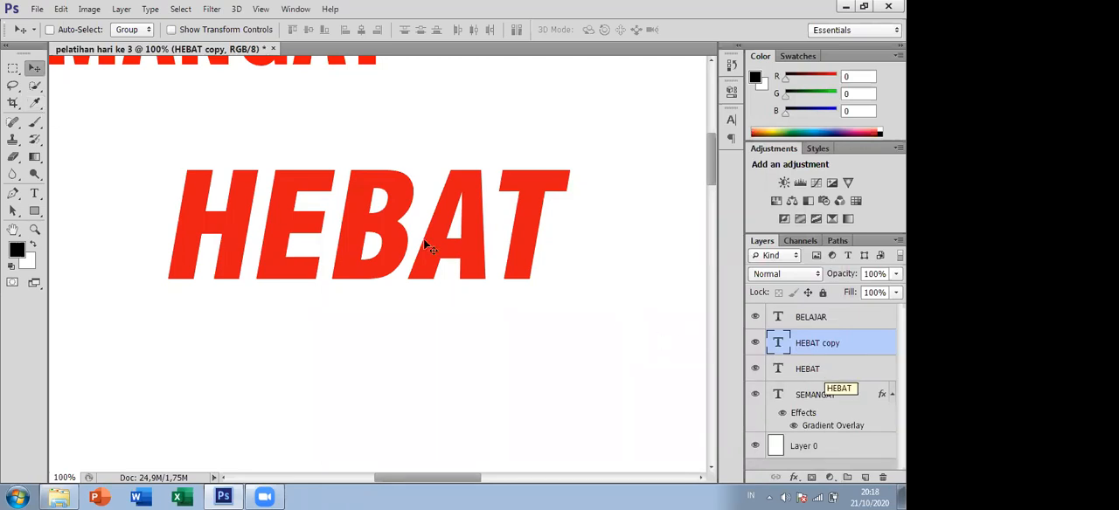
click(836, 371)
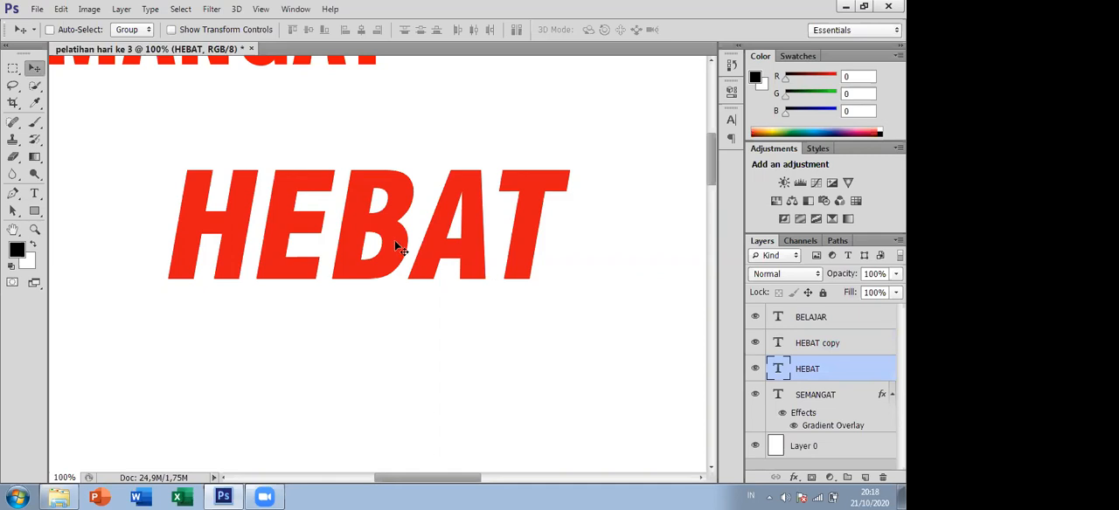
drag(394, 241, 486, 368)
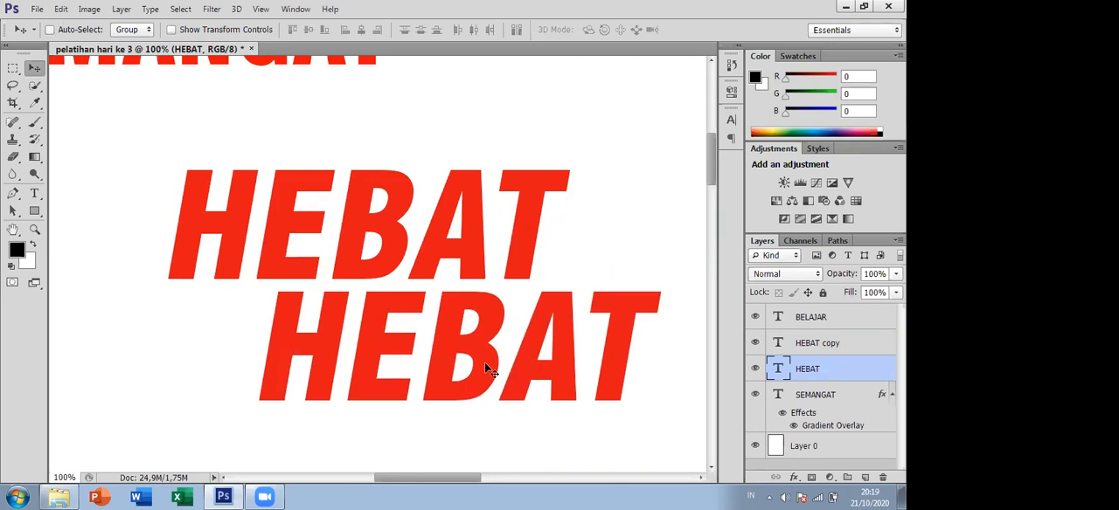
- Recolour the lower HEBAT text black (000000) and leave text editing
click(35, 198)
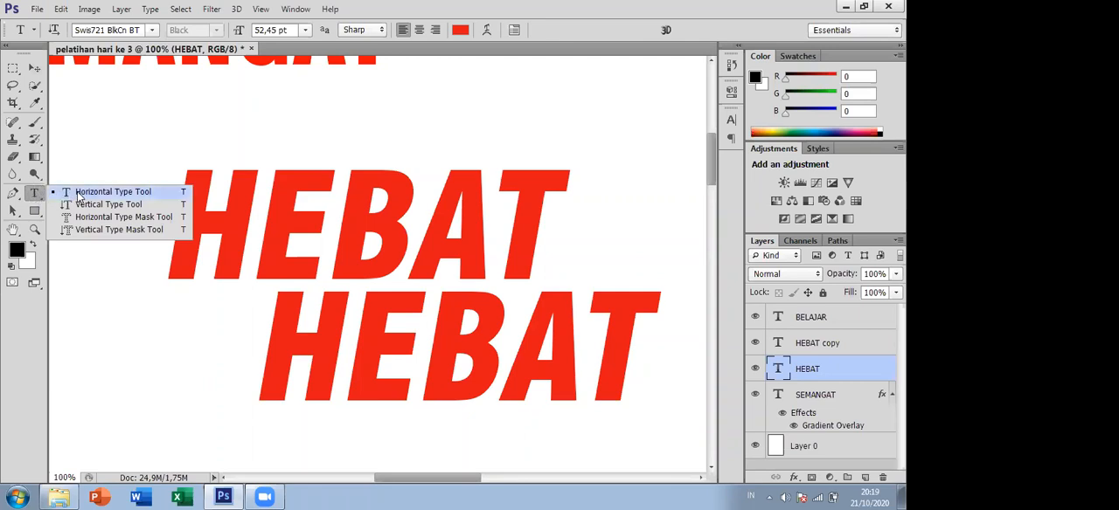
click(72, 193)
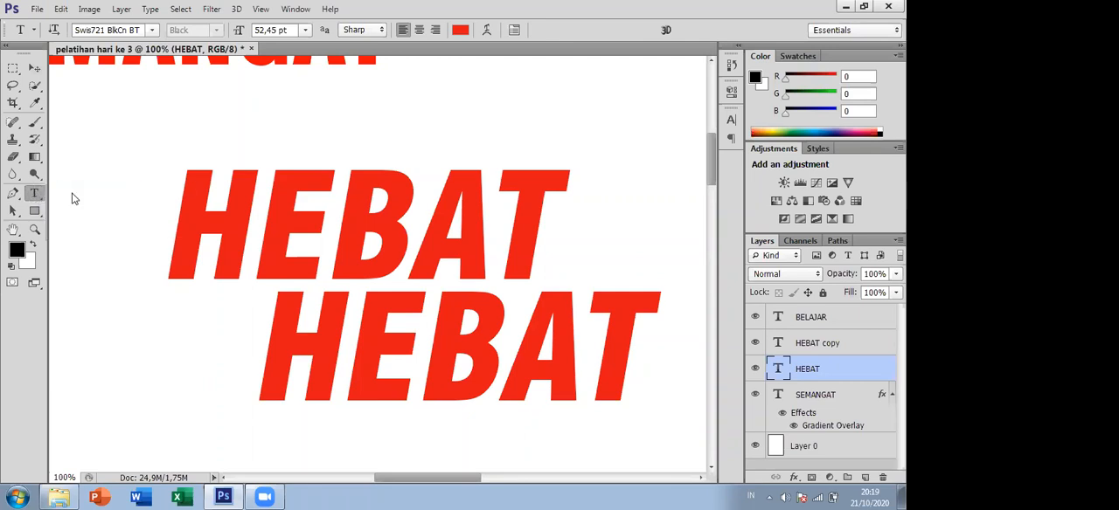
click(320, 346)
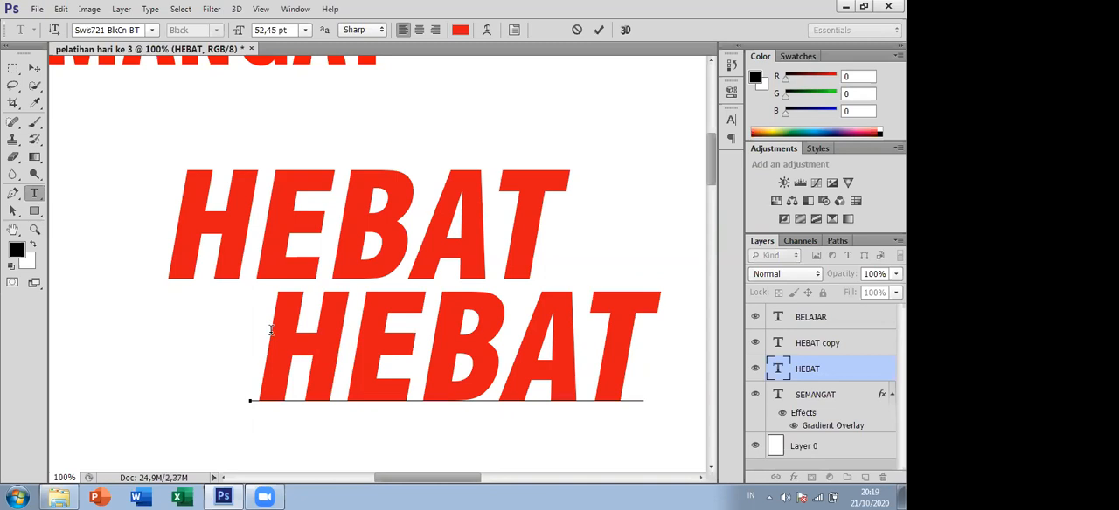
double_click(347, 348)
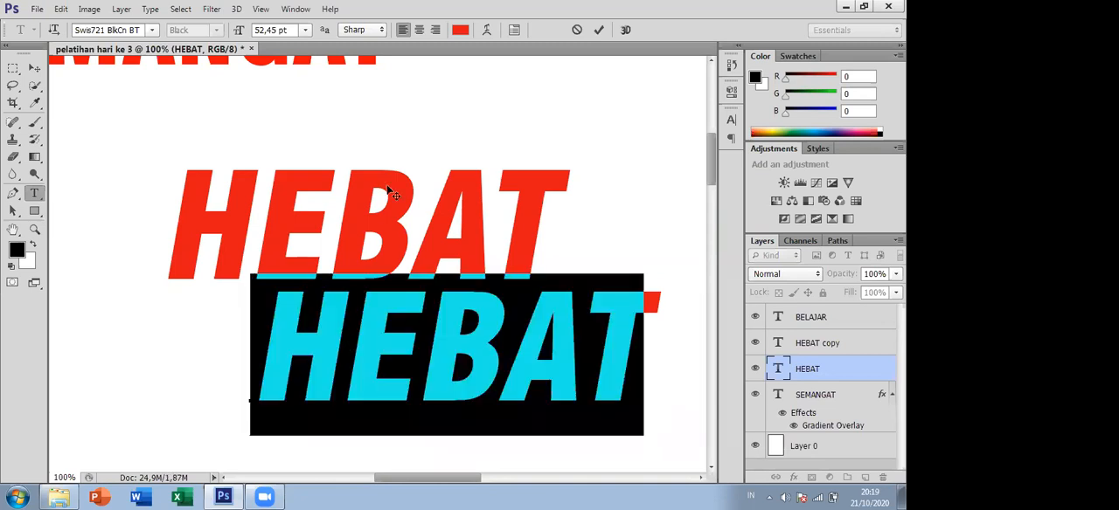
click(460, 29)
drag(539, 263, 394, 399)
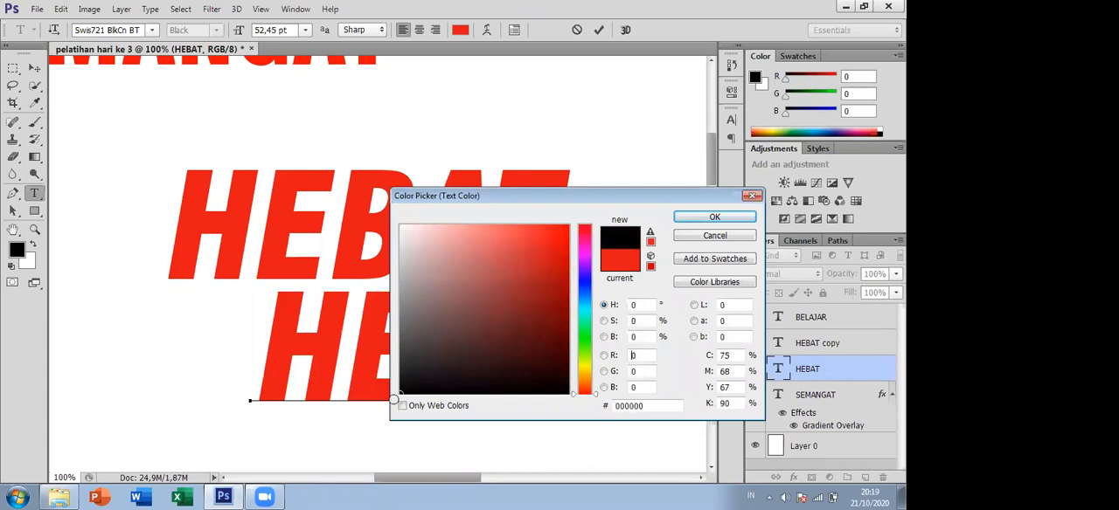
click(708, 218)
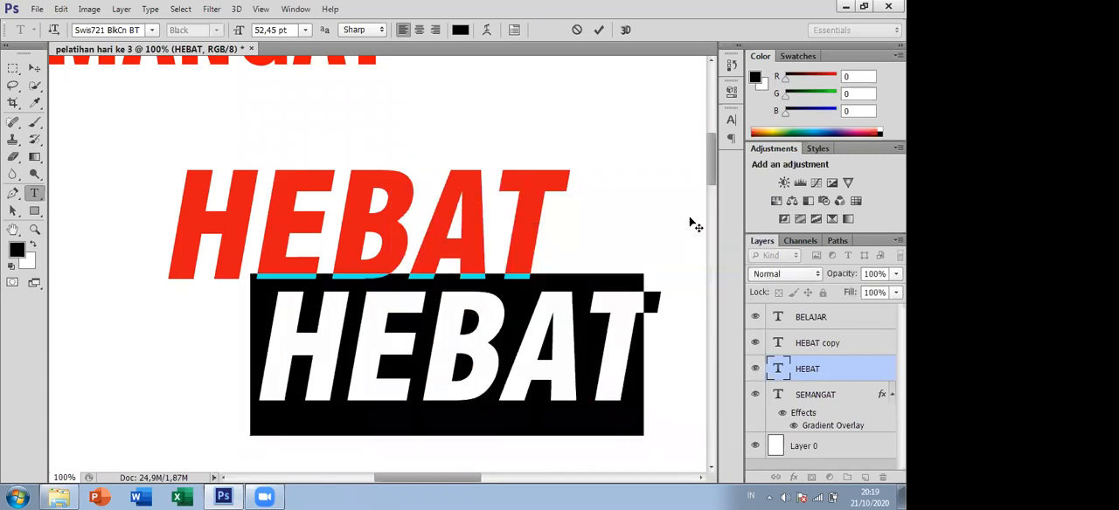
click(35, 70)
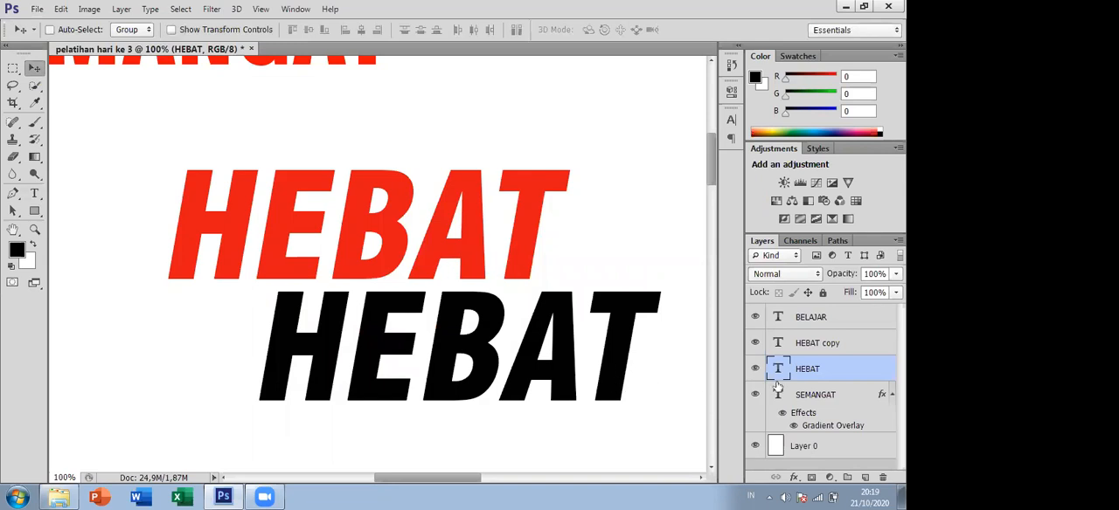
- Move the black HEBAT text up behind the red HEBAT copy, offset slightly down and to the left as a shadow
click(813, 346)
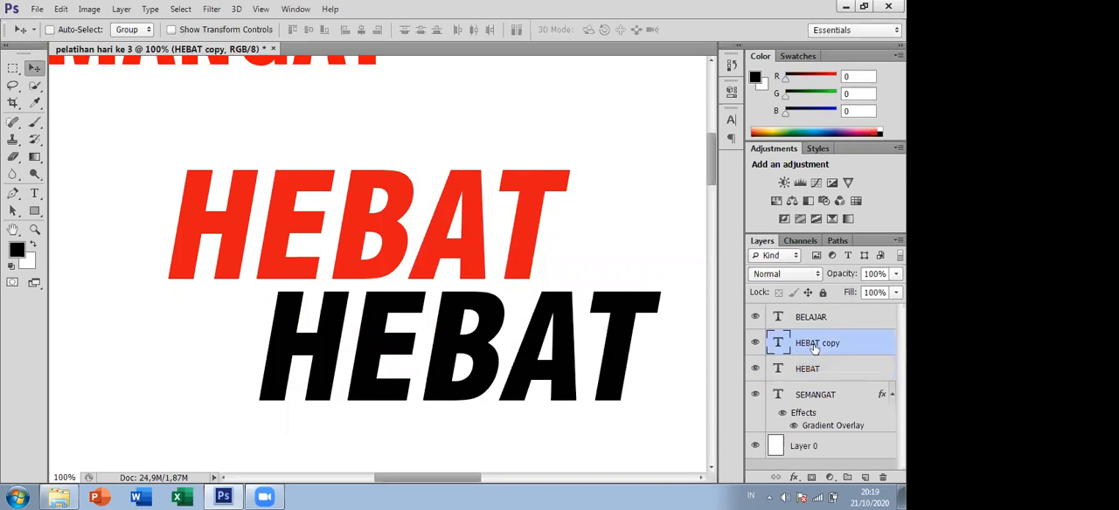
click(849, 370)
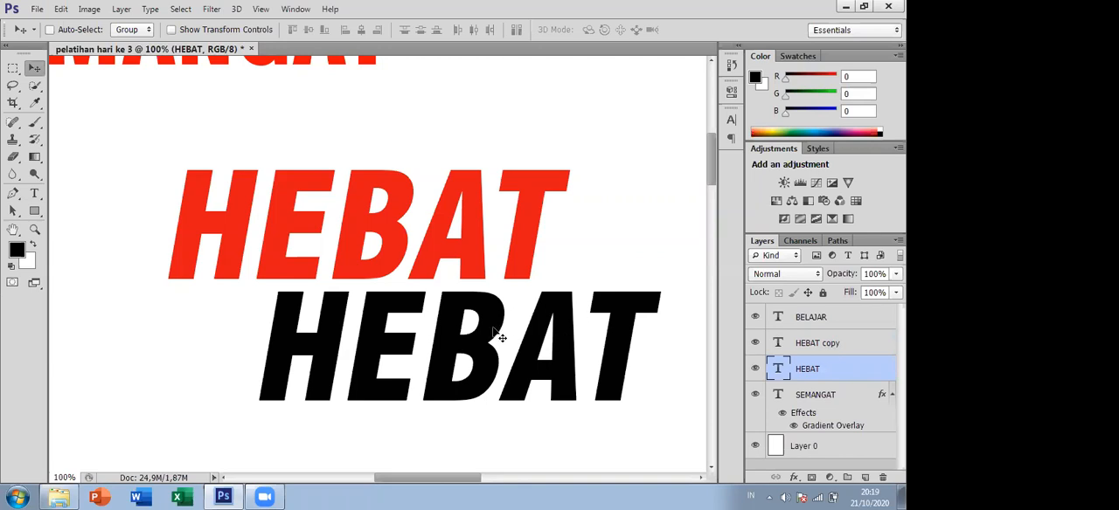
drag(494, 333, 494, 302)
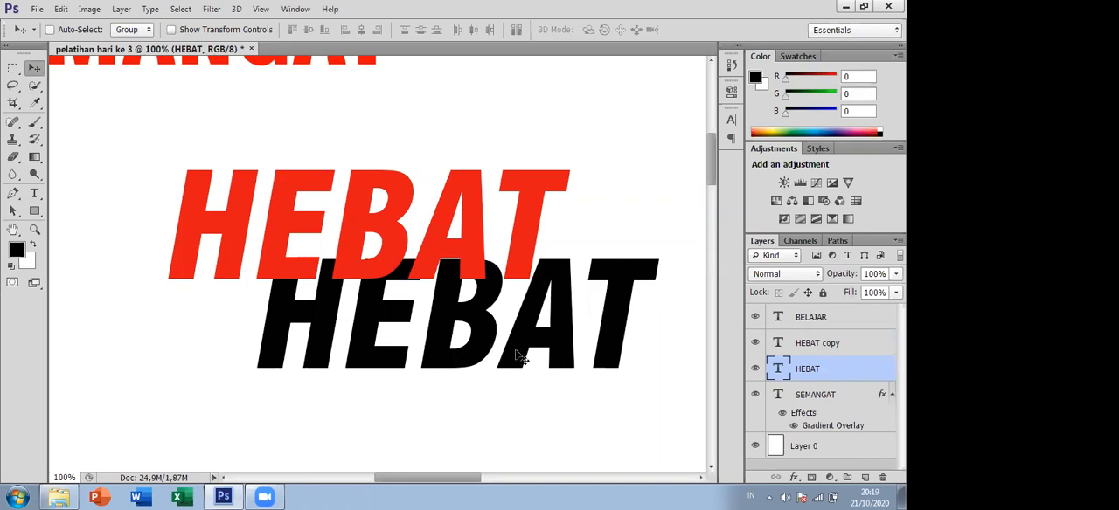
drag(521, 348, 524, 364)
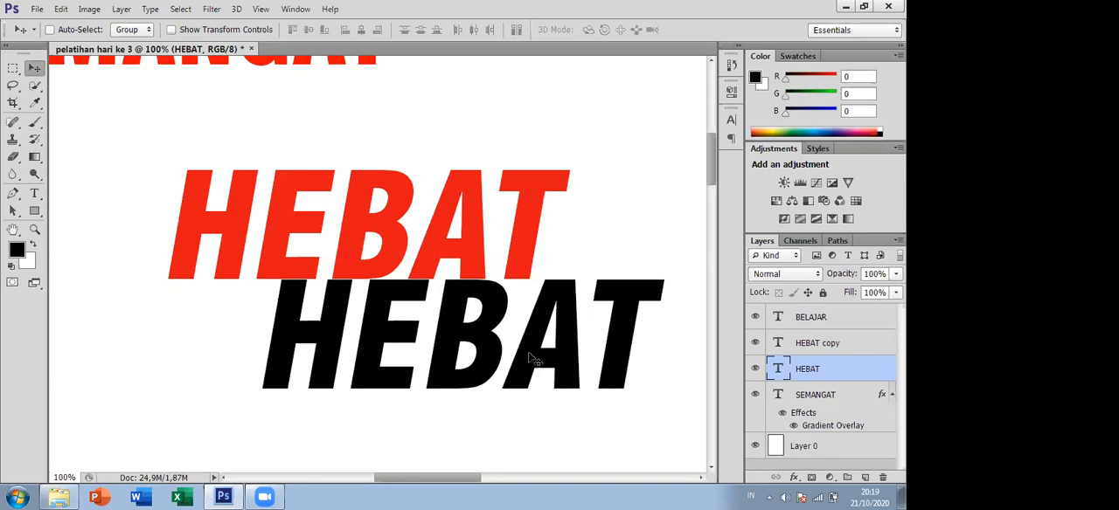
drag(530, 358, 424, 255)
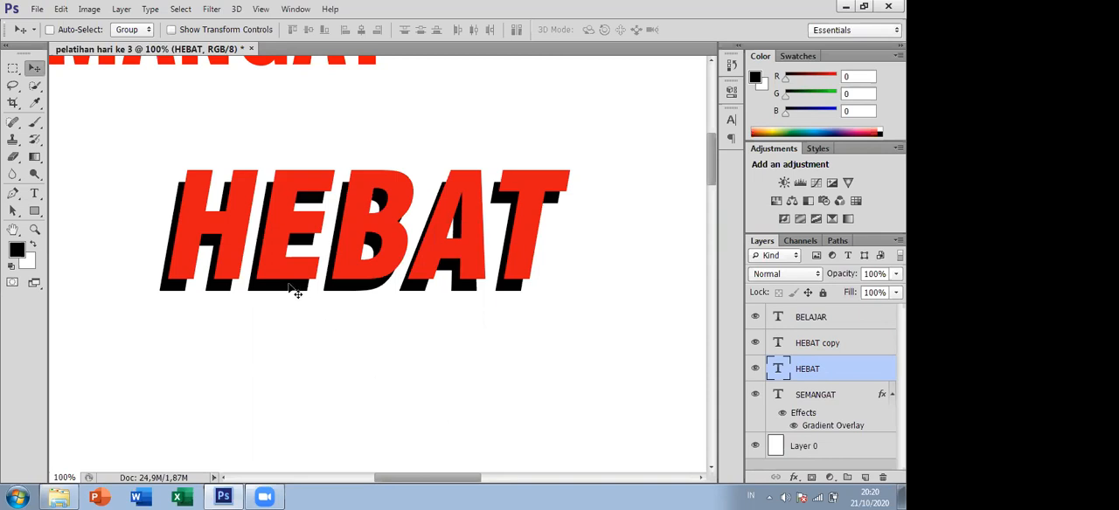
- Try the black HEBAT shadow offset up-right, left and down-right of the red text, and move it back below the red text
drag(296, 291, 322, 269)
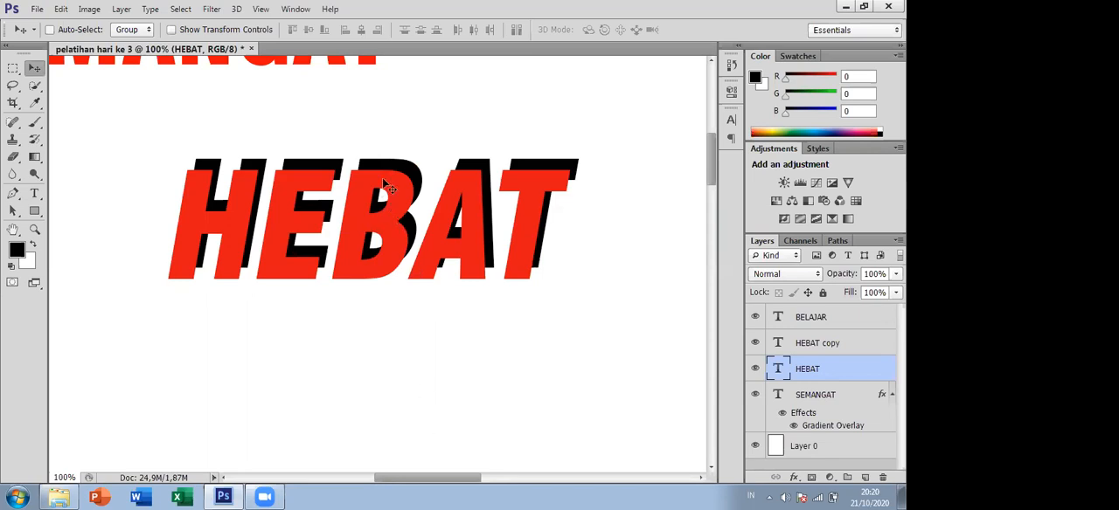
mouse_move(382, 177)
mouse_down()
mouse_move(347, 174)
mouse_move(362, 178)
mouse_up()
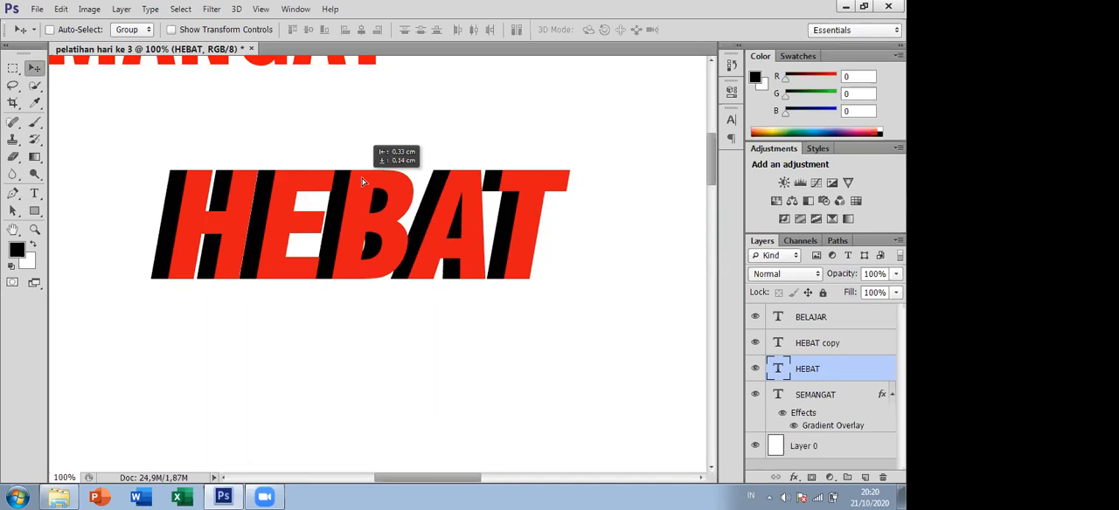
drag(362, 179, 371, 179)
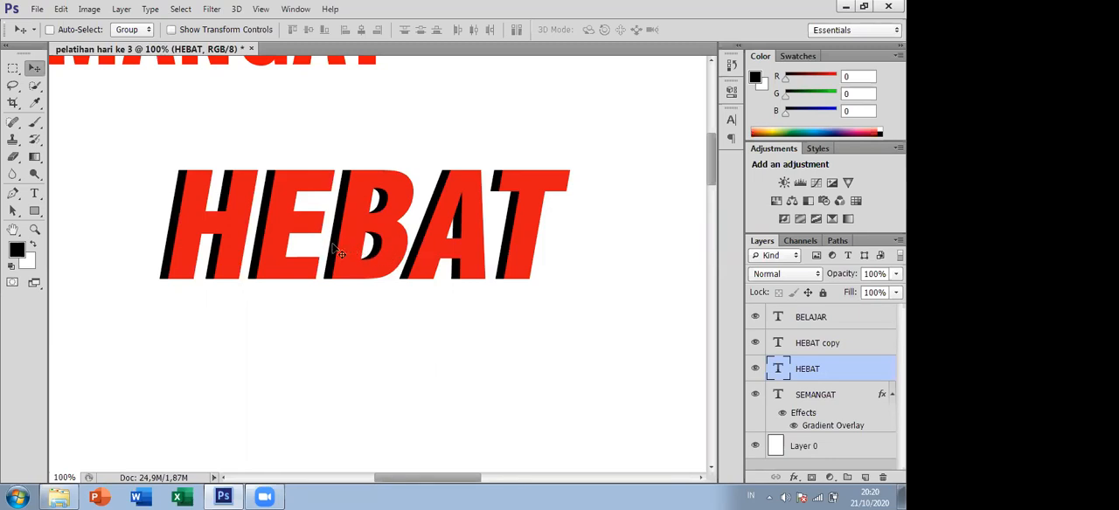
mouse_move(333, 247)
mouse_down()
mouse_move(338, 238)
mouse_move(347, 258)
mouse_up()
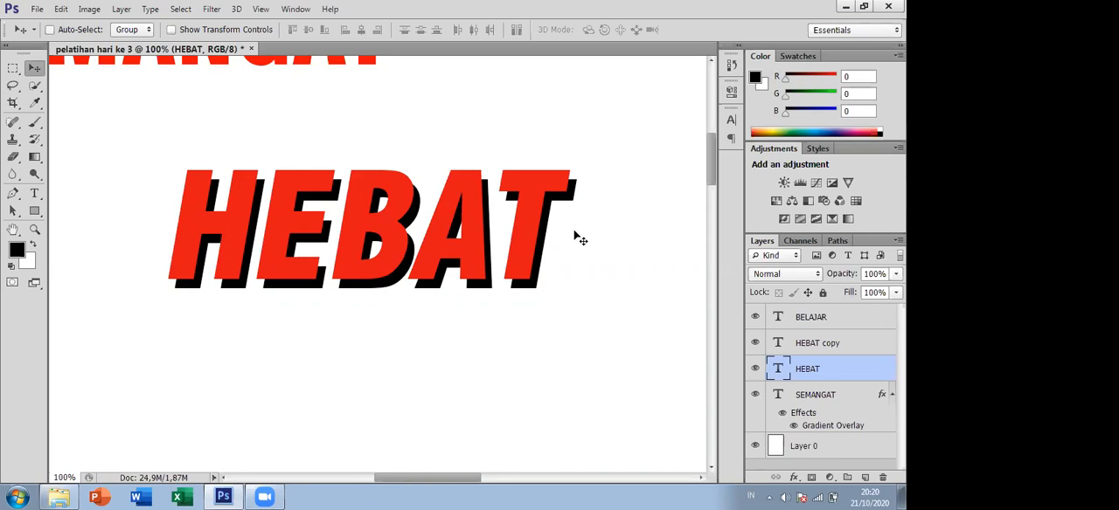
drag(545, 248, 581, 346)
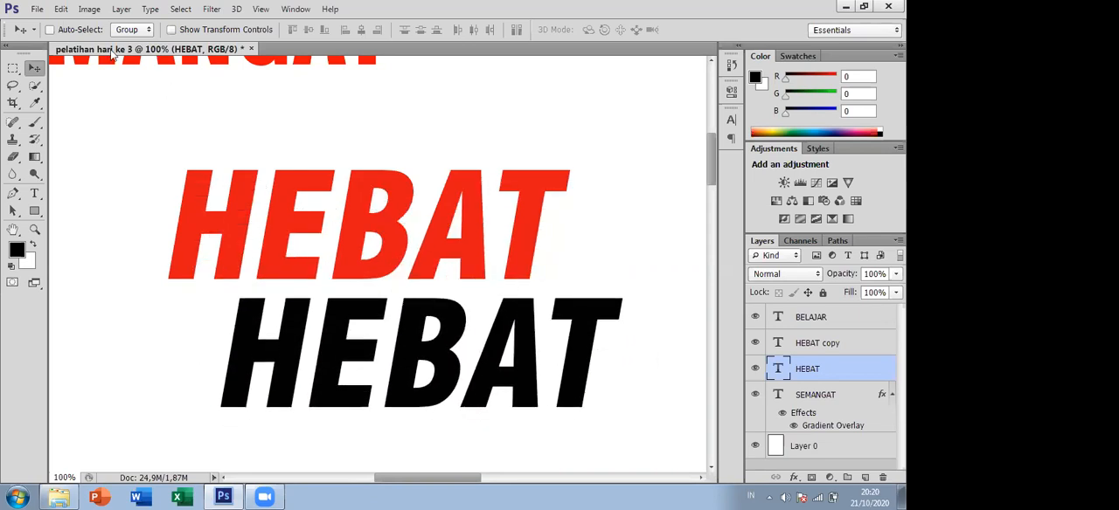
- Recolour the lower HEBAT text bright yellow (fff600) and leave text editing
click(33, 199)
click(329, 346)
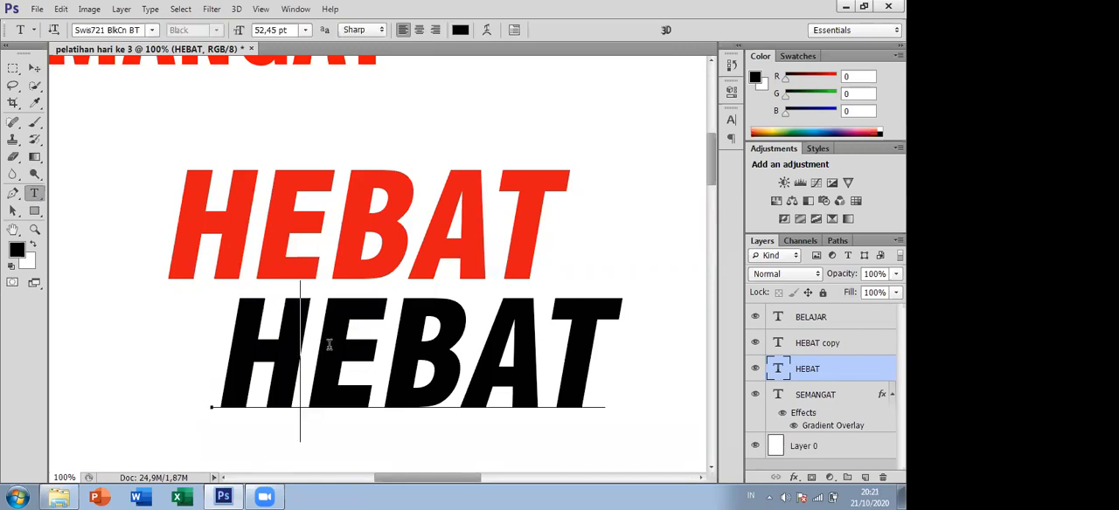
click(236, 321)
drag(236, 321, 598, 409)
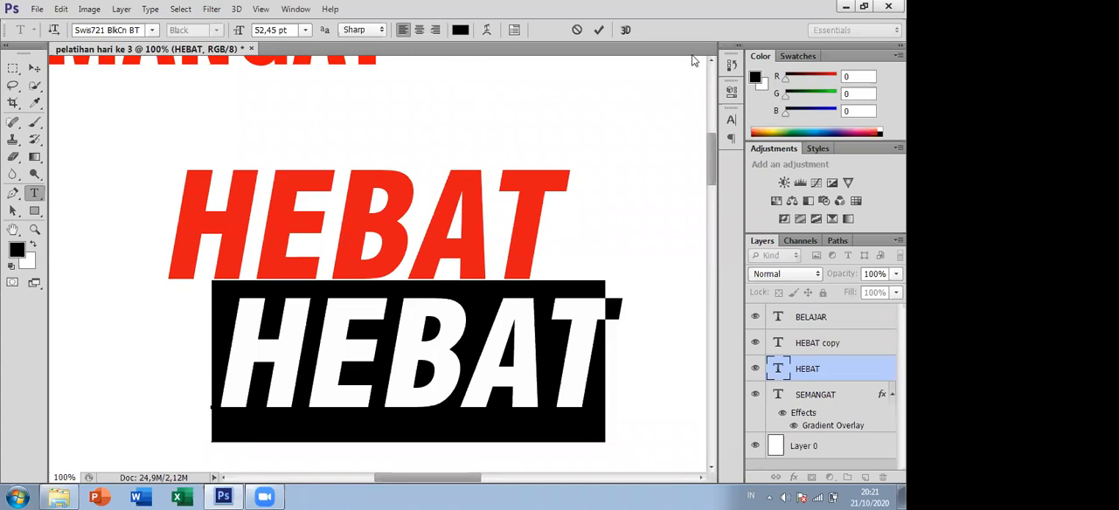
click(460, 30)
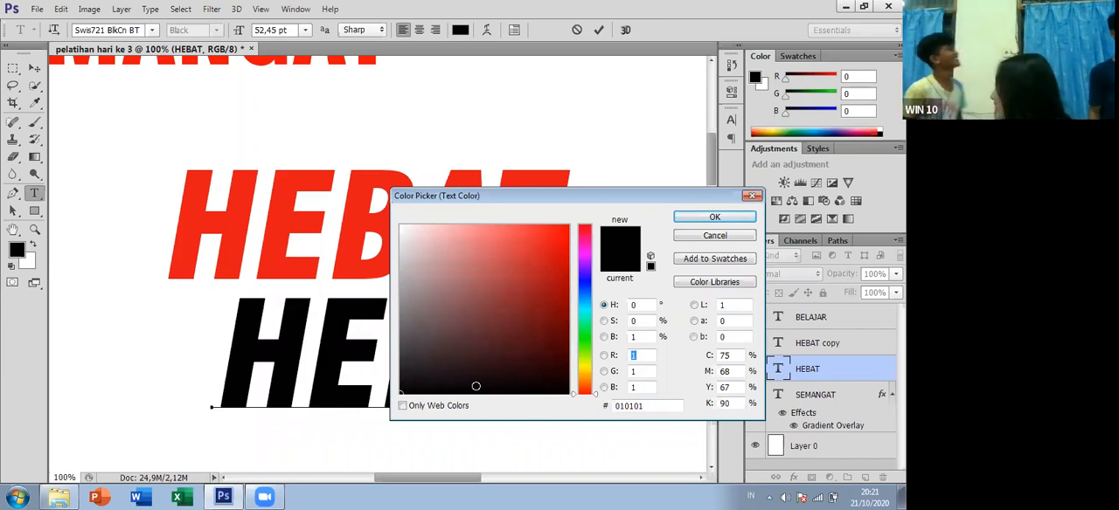
click(584, 374)
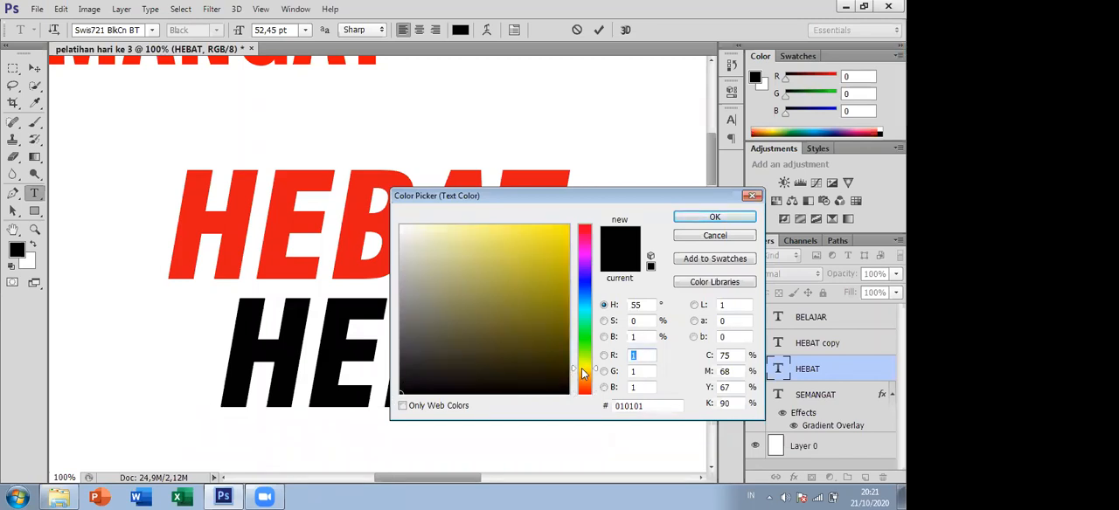
drag(586, 362, 592, 390)
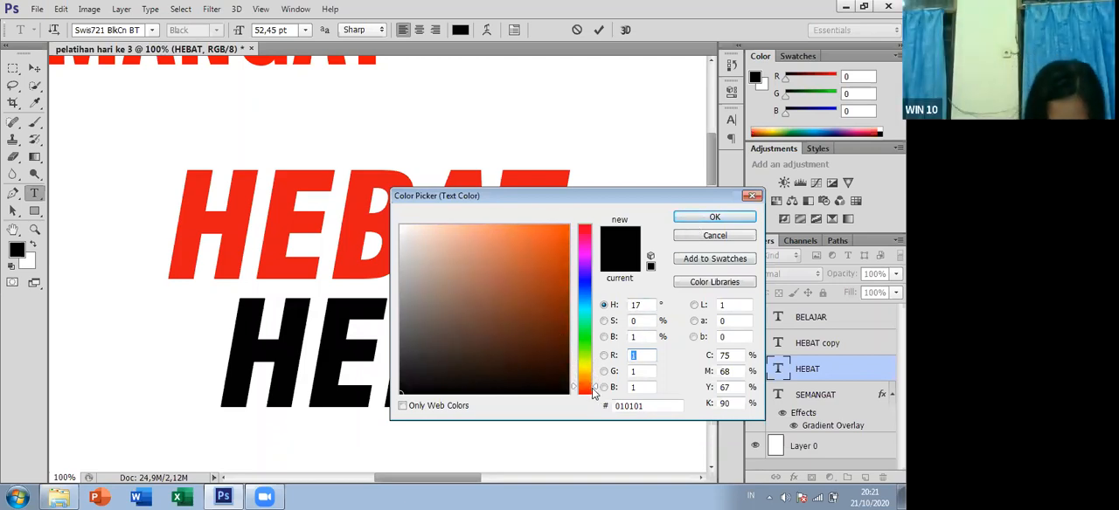
drag(594, 390, 598, 371)
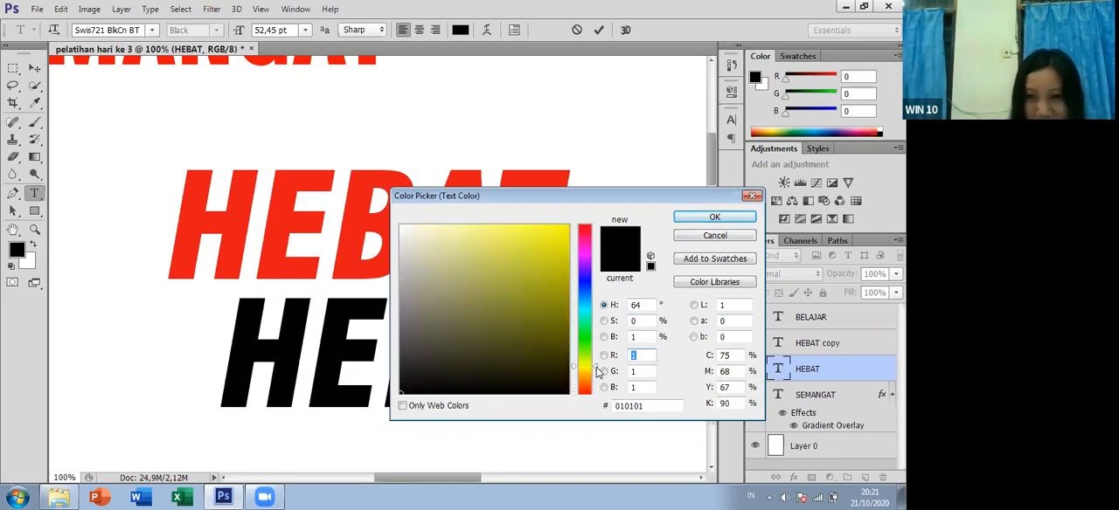
click(571, 225)
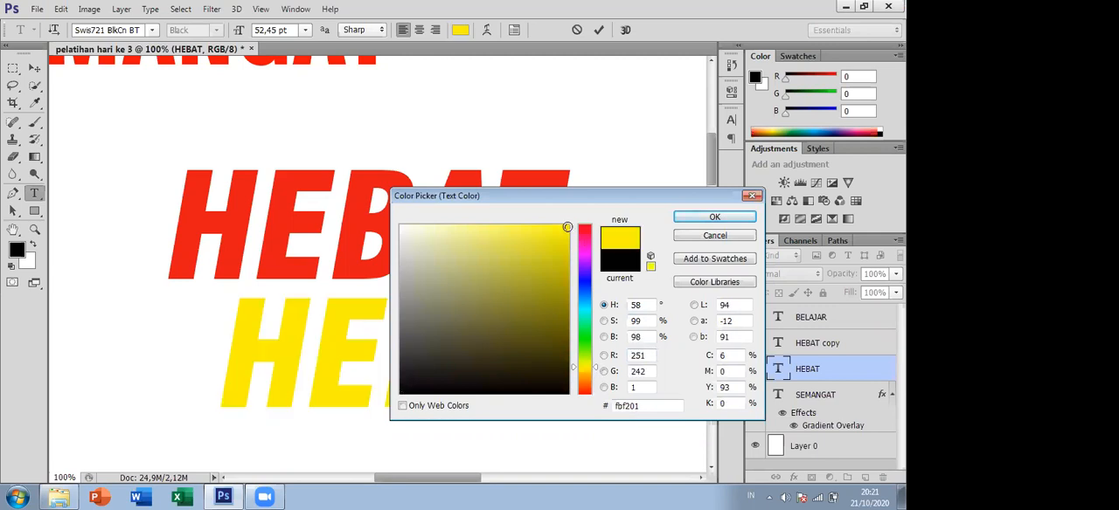
drag(572, 223, 576, 214)
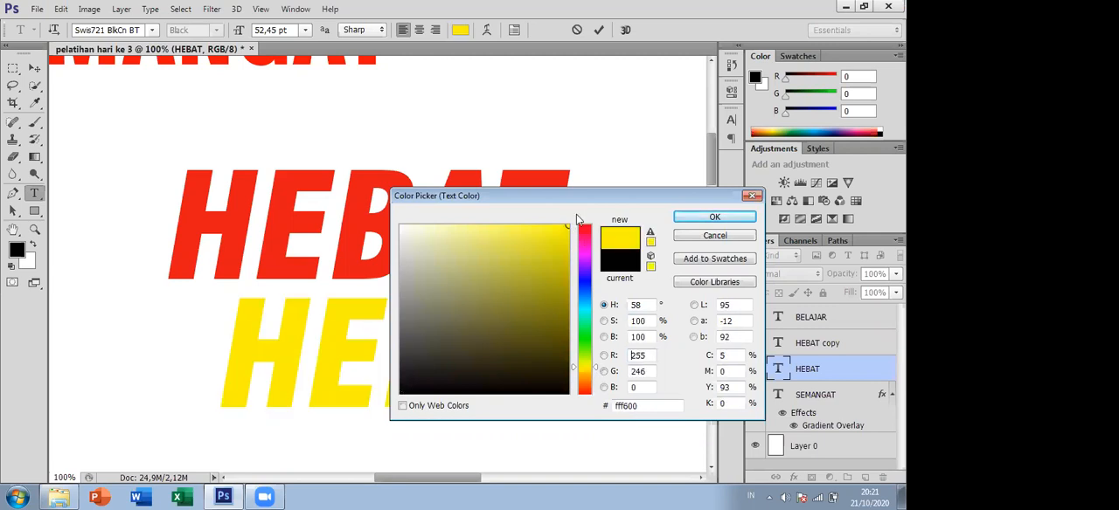
click(688, 220)
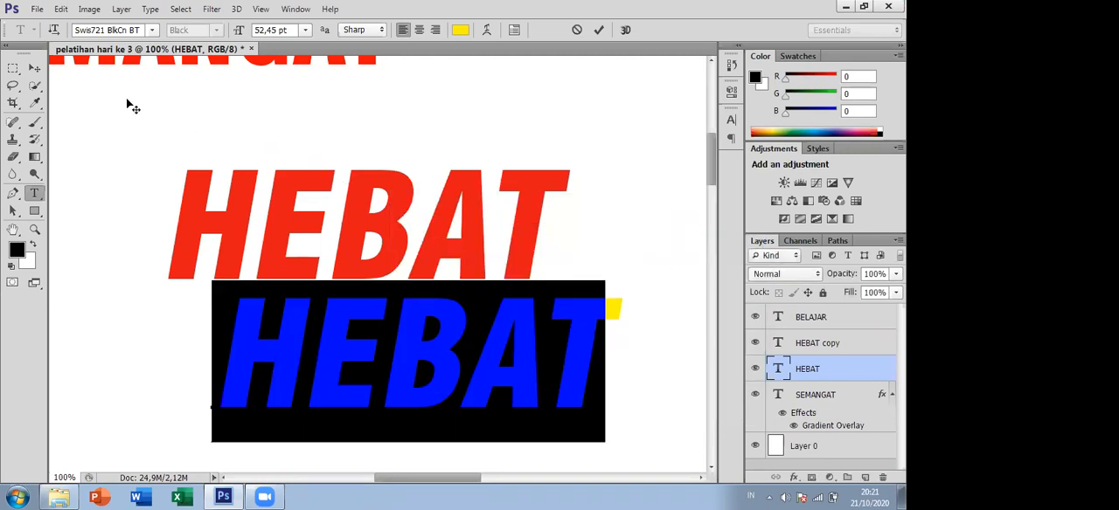
click(35, 68)
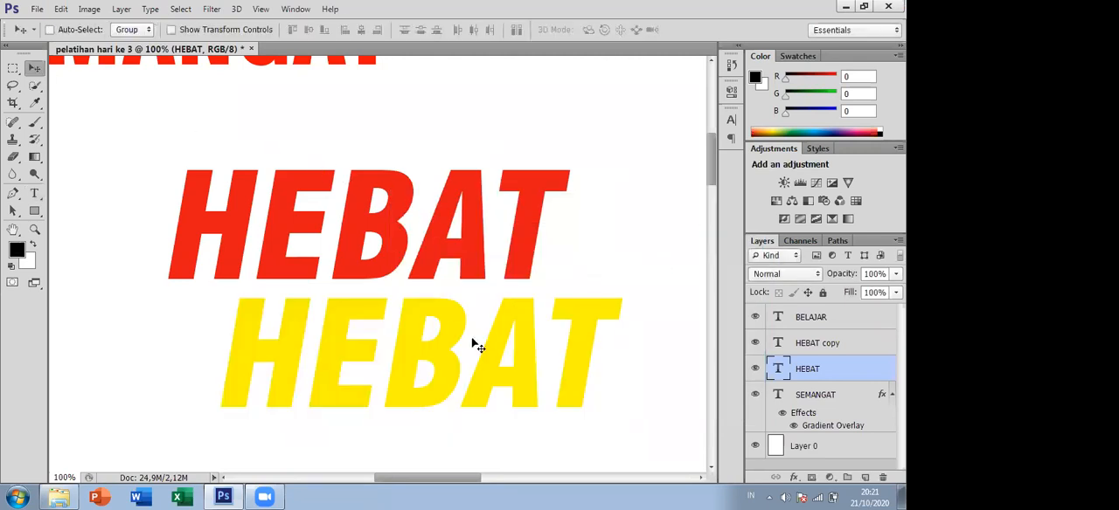
- Shift the red HEBAT copy text slightly to the right and the yellow HEBAT text slightly up
click(808, 344)
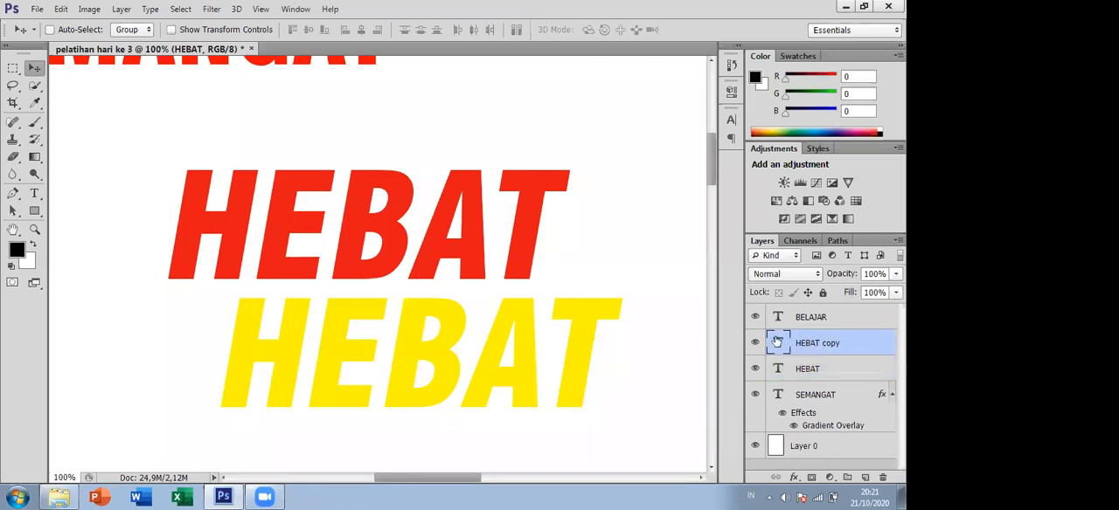
drag(529, 354, 555, 375)
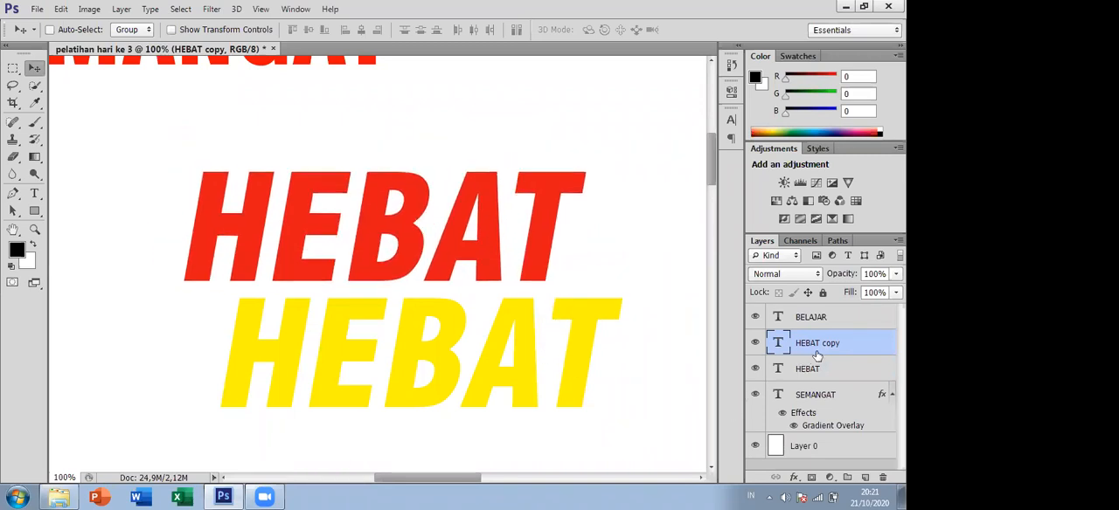
click(837, 371)
mouse_move(533, 353)
mouse_down()
mouse_move(506, 274)
mouse_move(504, 215)
mouse_move(509, 304)
mouse_move(532, 348)
mouse_up()
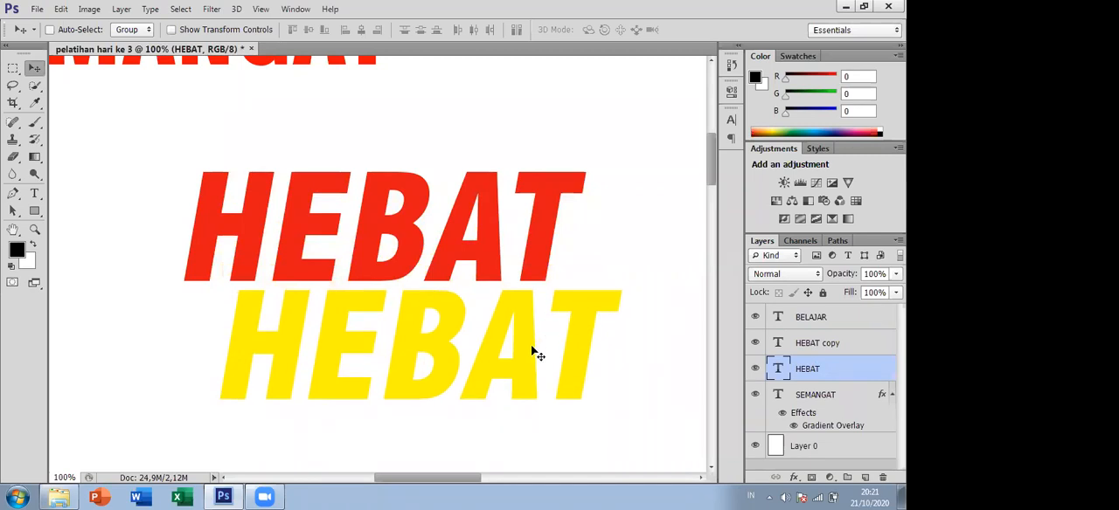
- Change the yellow HEBAT text's colour to black (000000)
click(35, 198)
click(414, 368)
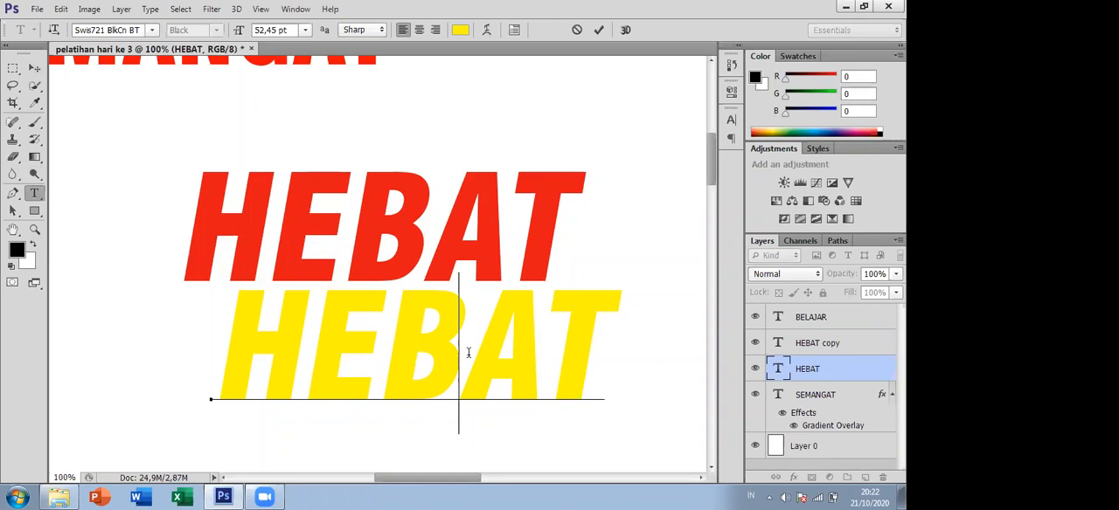
key(ctrl+a)
click(460, 30)
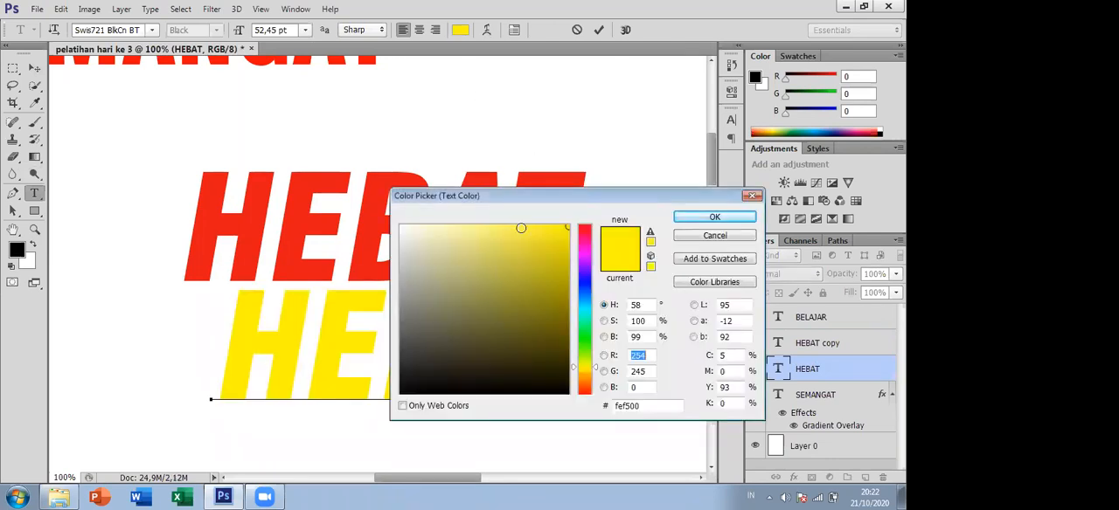
drag(589, 230, 630, 184)
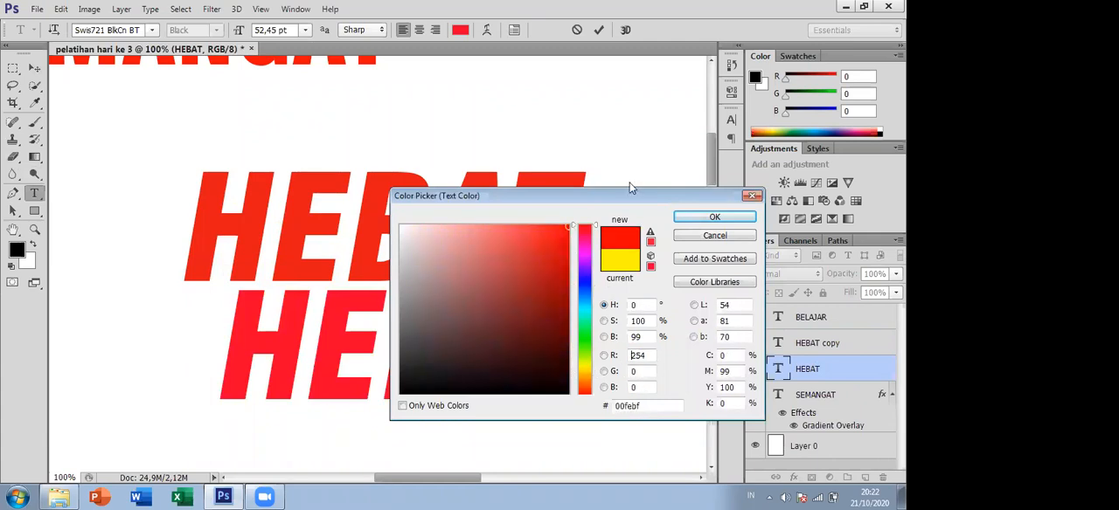
drag(448, 360, 372, 406)
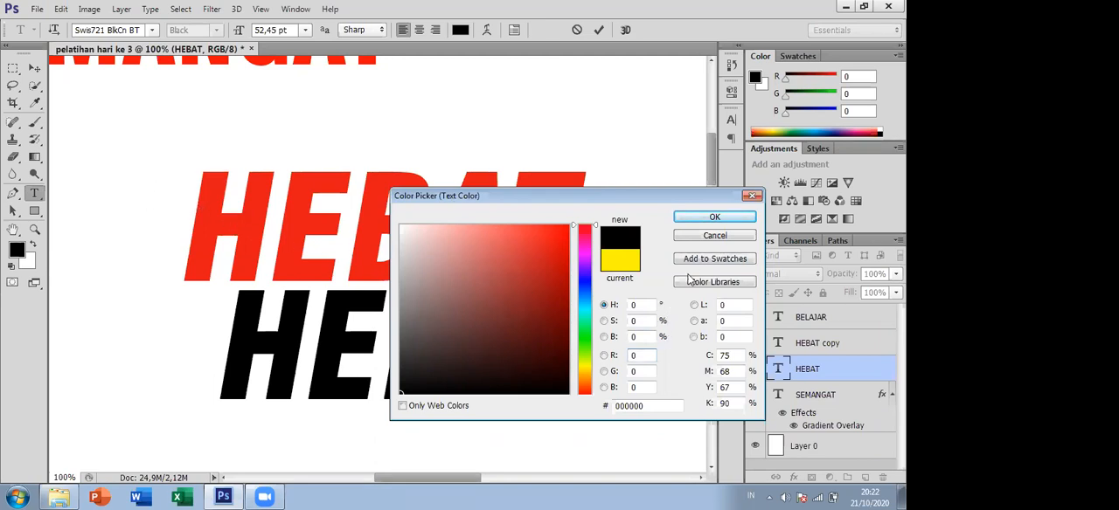
click(704, 218)
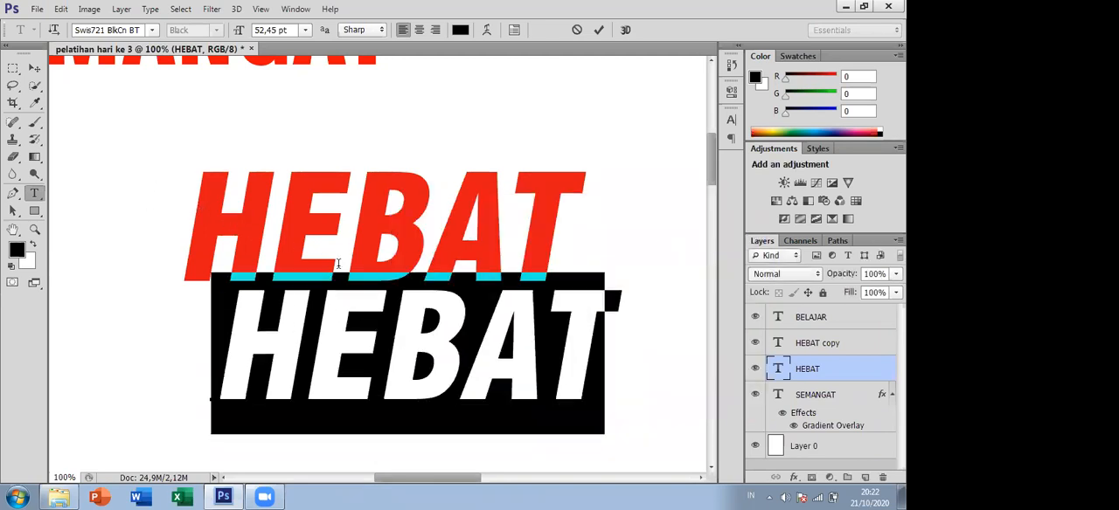
- Leave text editing, try the black HEBAT shadow offset down-right of the red text, and move it back below the red text
click(34, 67)
drag(450, 354, 419, 246)
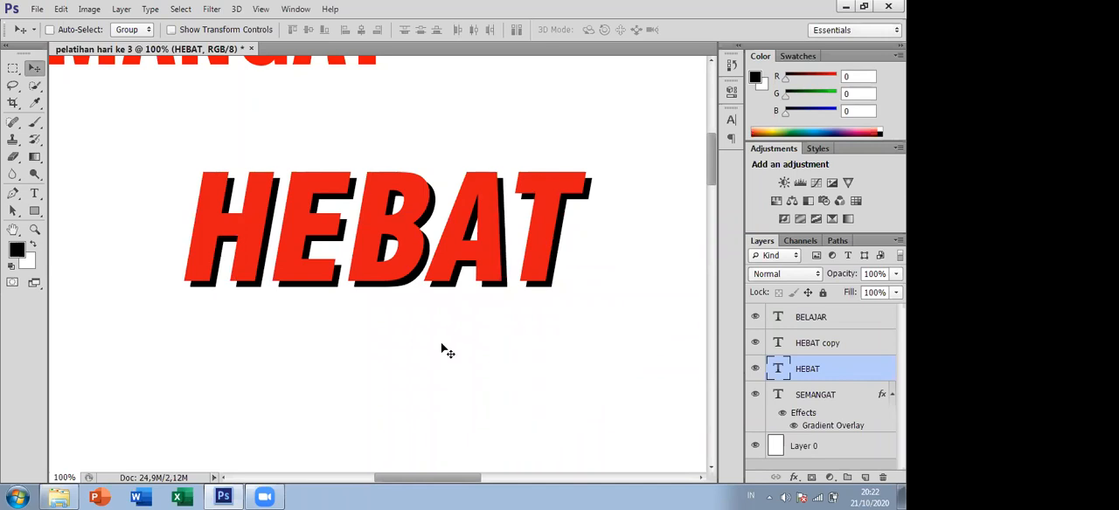
drag(412, 285, 454, 390)
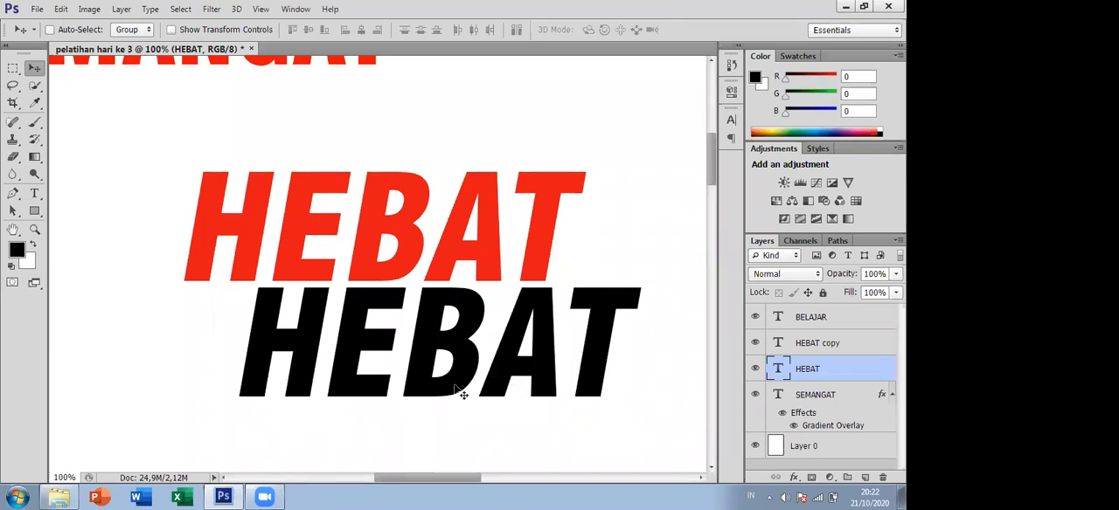
scroll(455, 362, down, 1)
scroll(455, 361, up, 2)
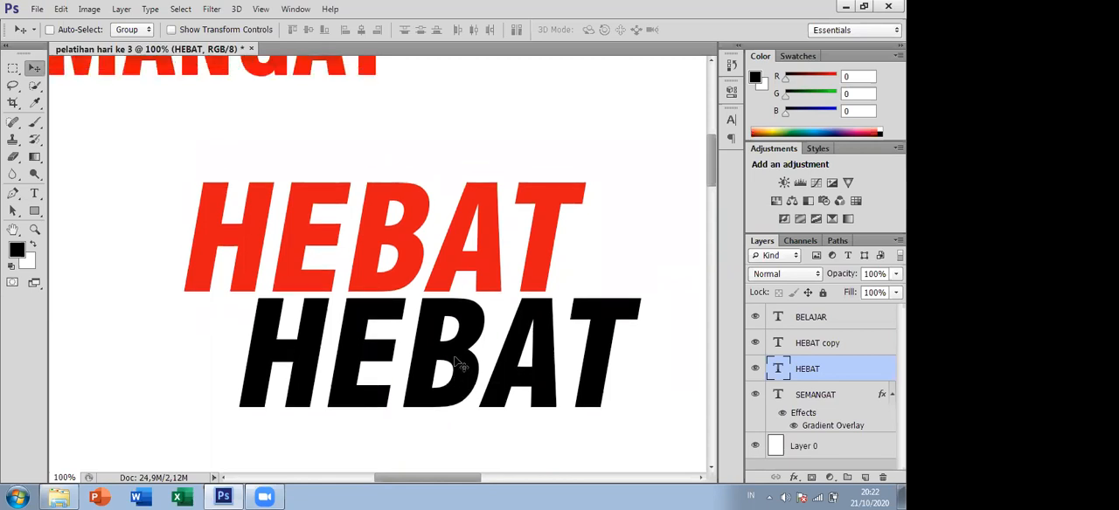
- Place the black HEBAT text behind the red HEBAT, level with it and offset slightly to the right as a shadow
drag(461, 343, 417, 226)
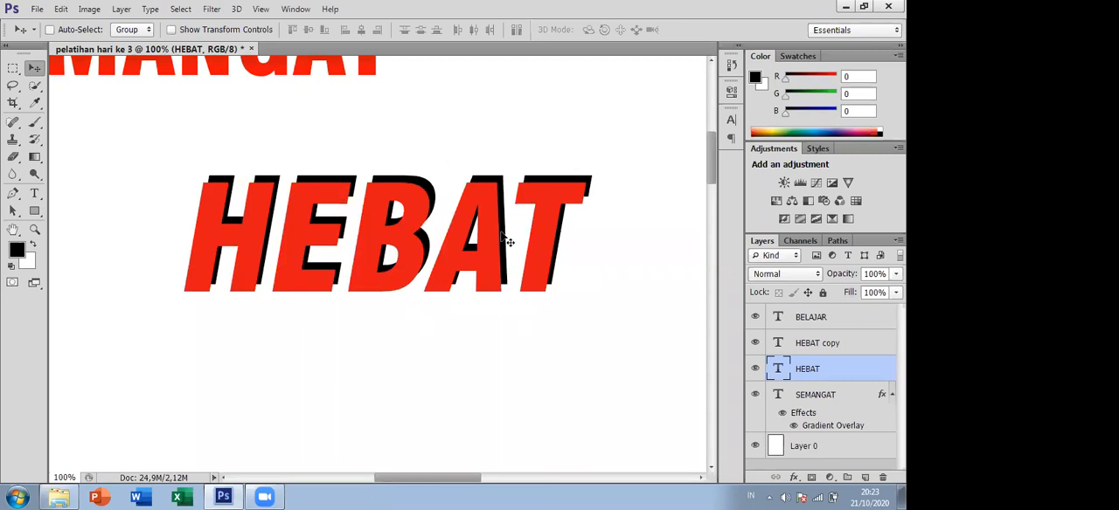
mouse_move(507, 239)
mouse_down()
mouse_move(516, 229)
mouse_move(521, 247)
mouse_move(502, 222)
mouse_move(493, 232)
mouse_move(507, 247)
mouse_up()
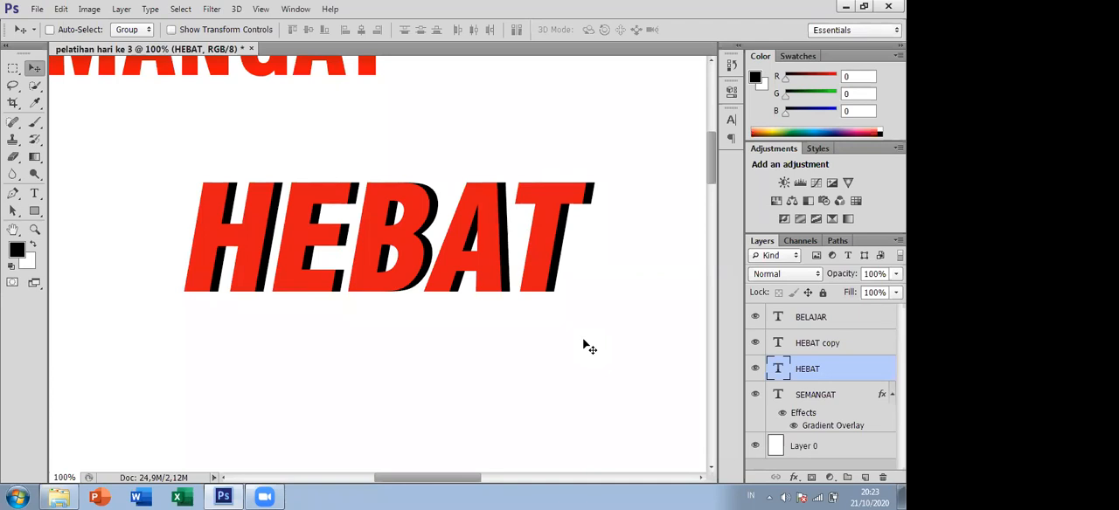
scroll(712, 155, up, 3)
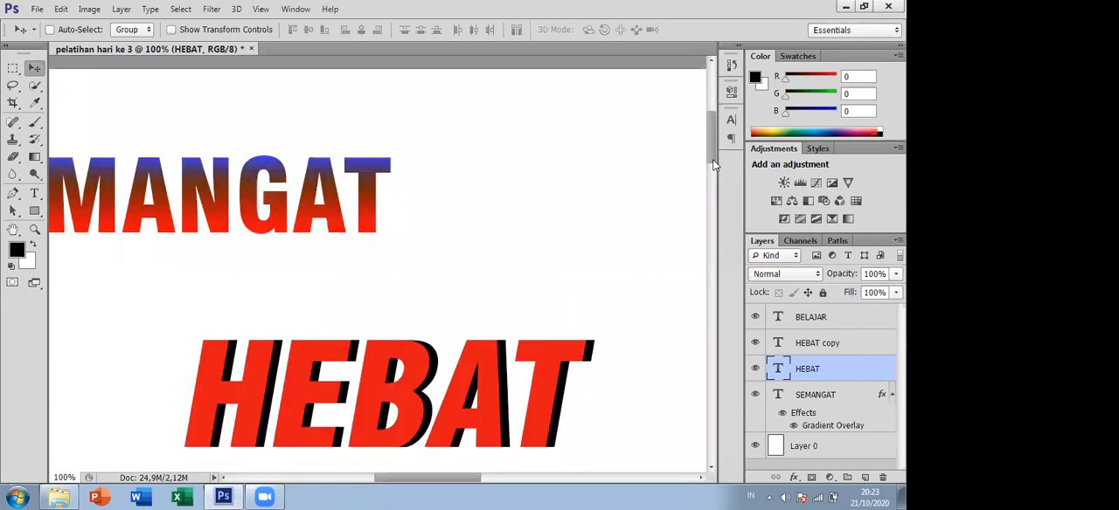
scroll(712, 159, down, 2)
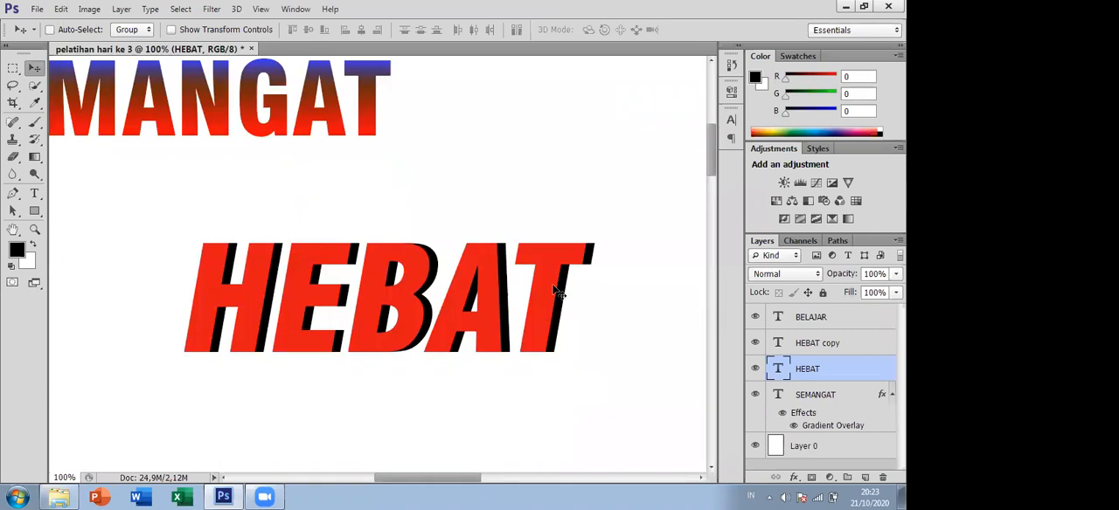
mouse_move(569, 317)
mouse_down()
mouse_move(579, 325)
mouse_move(579, 300)
mouse_move(549, 297)
mouse_move(568, 305)
mouse_move(558, 305)
mouse_move(565, 318)
mouse_up()
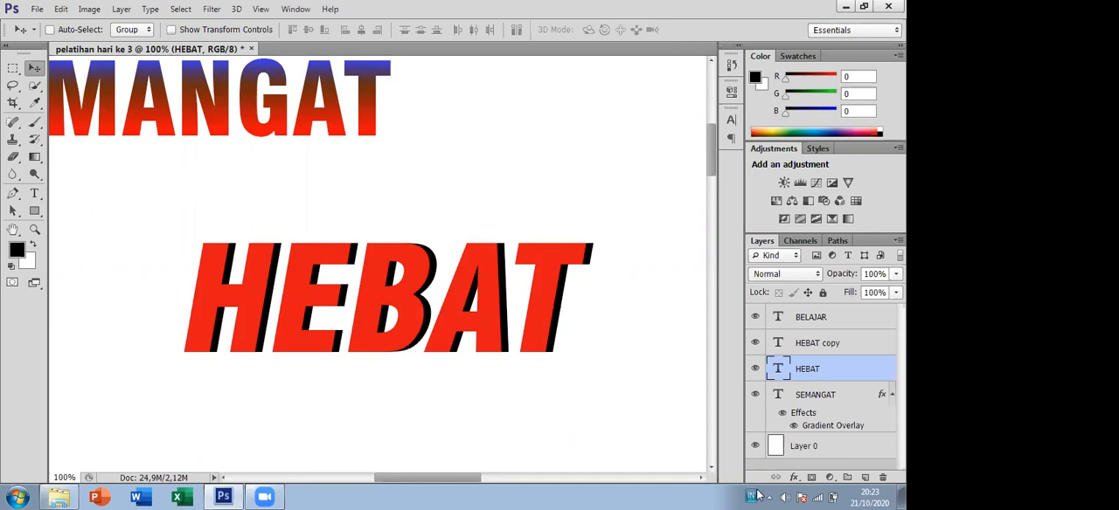
- Select the HEBAT and HEBAT copy layers together, leaving out BELAJAR, and convert them into a single smart object
shift+click(824, 347)
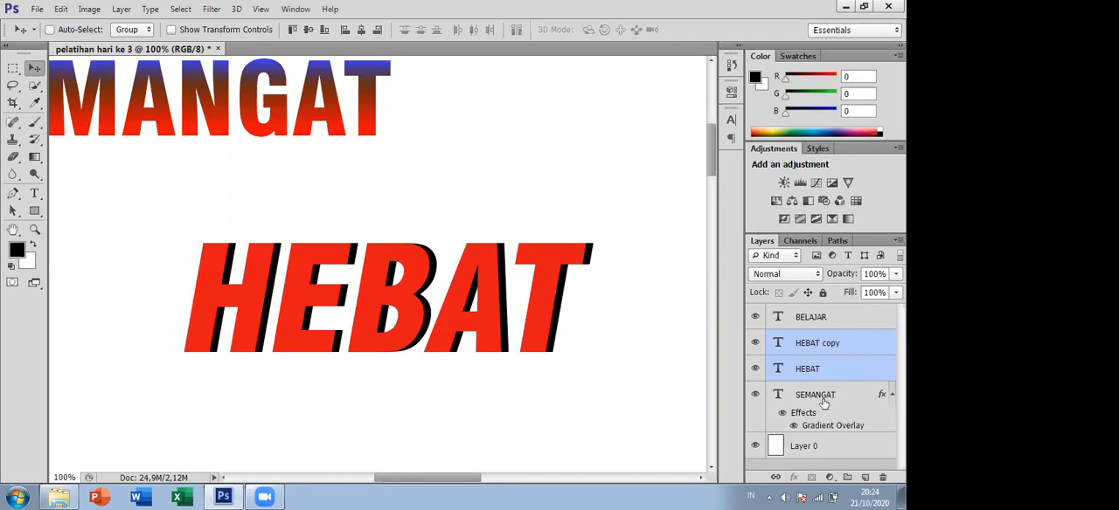
click(802, 370)
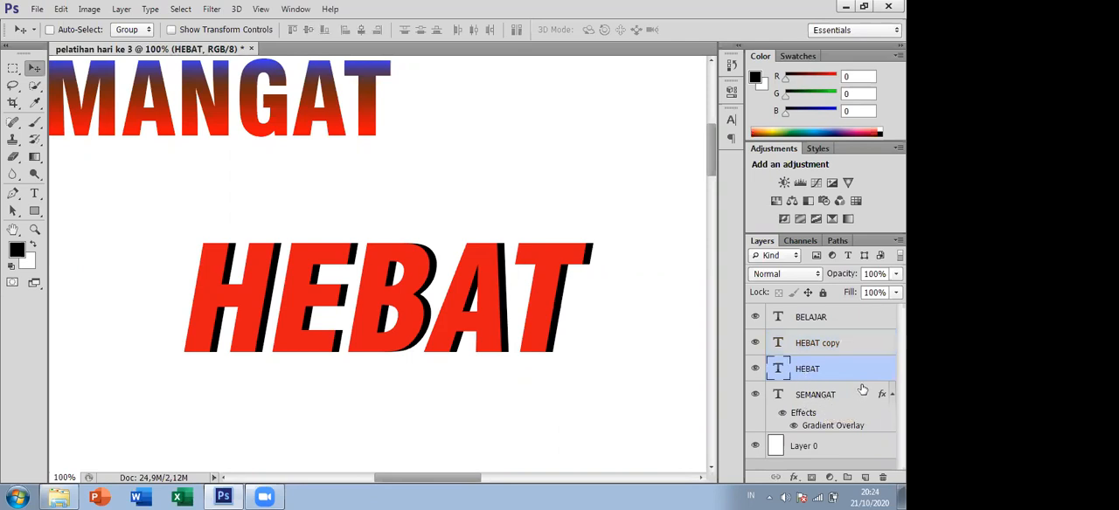
shift+click(813, 346)
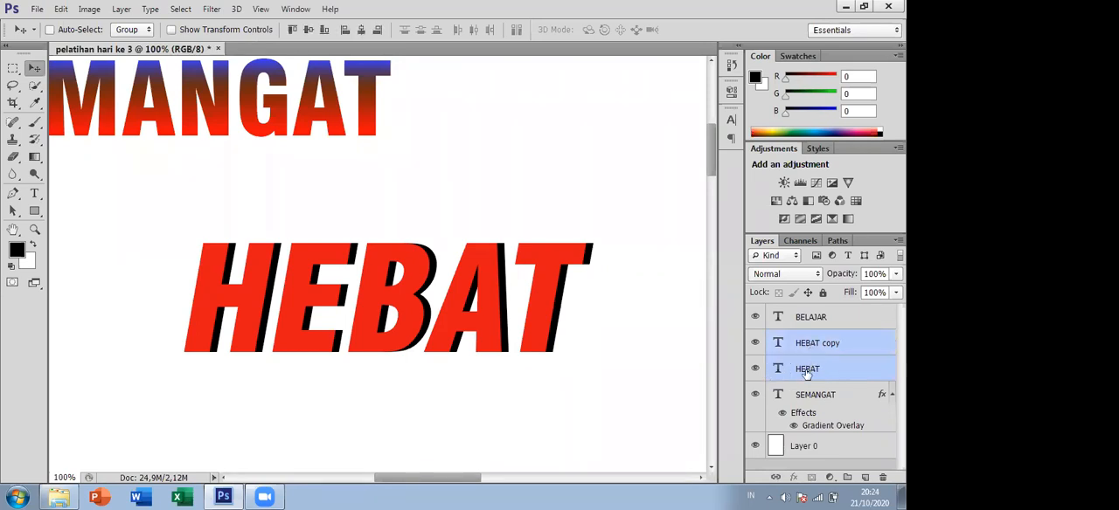
shift+click(807, 321)
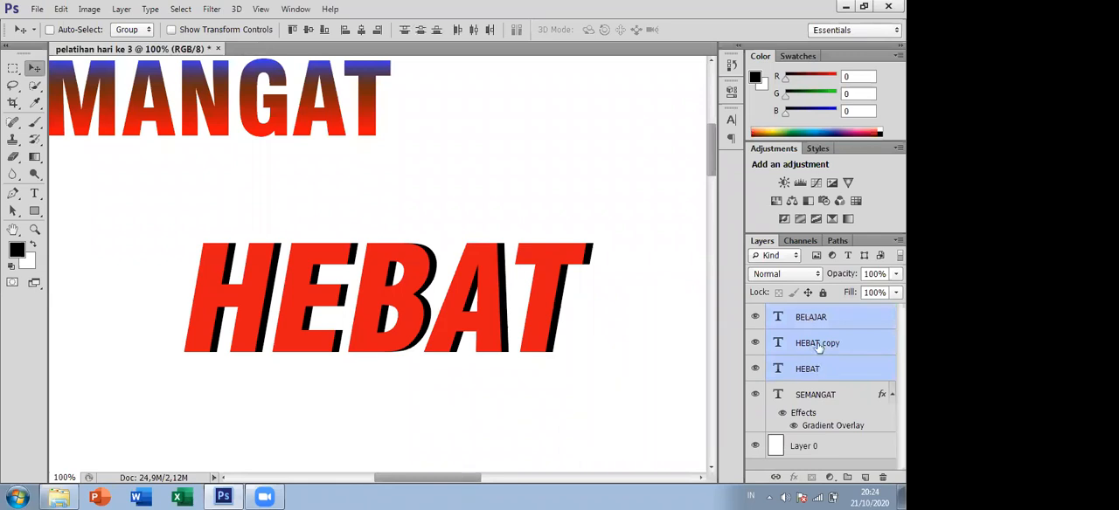
ctrl+click(825, 324)
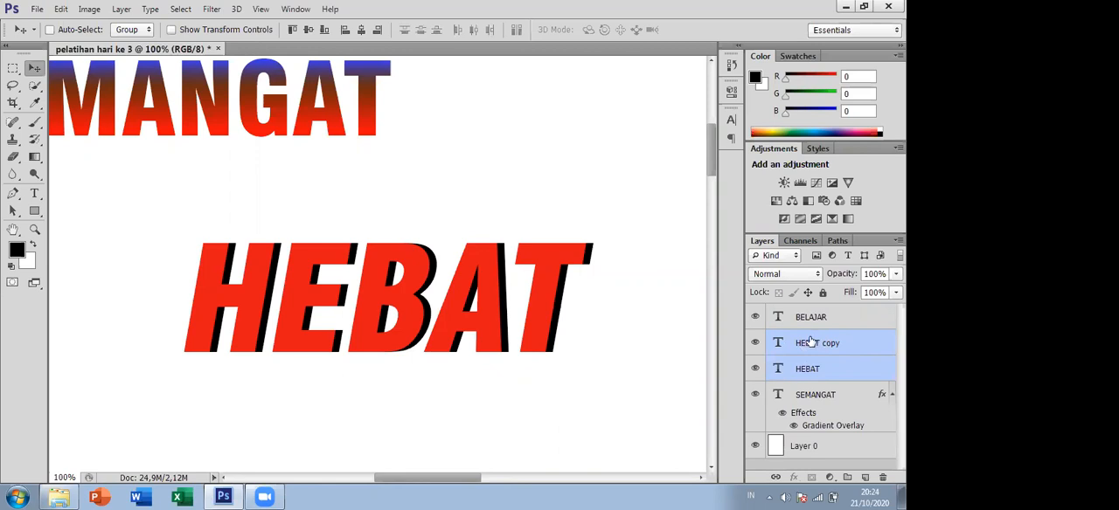
right_click(810, 341)
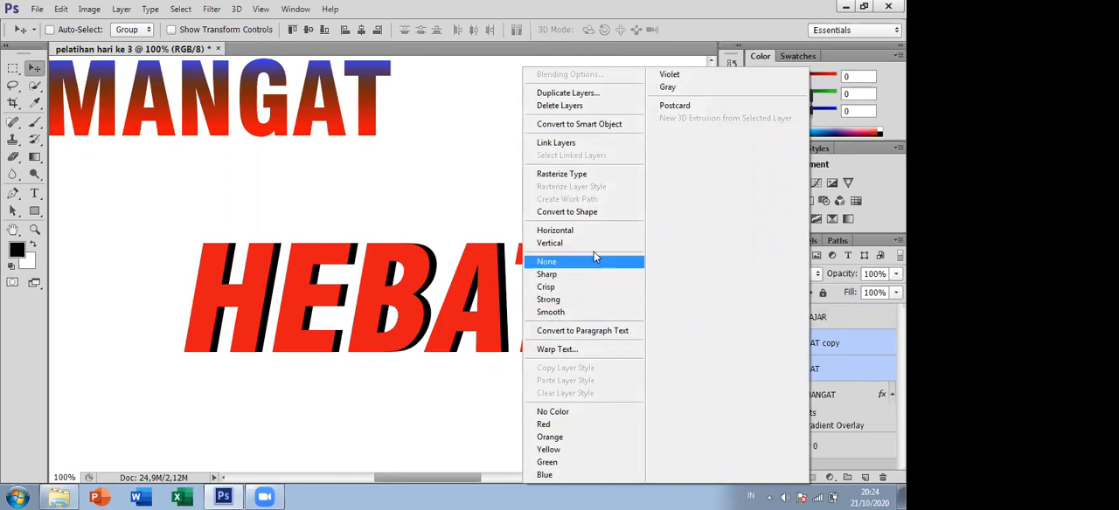
click(862, 349)
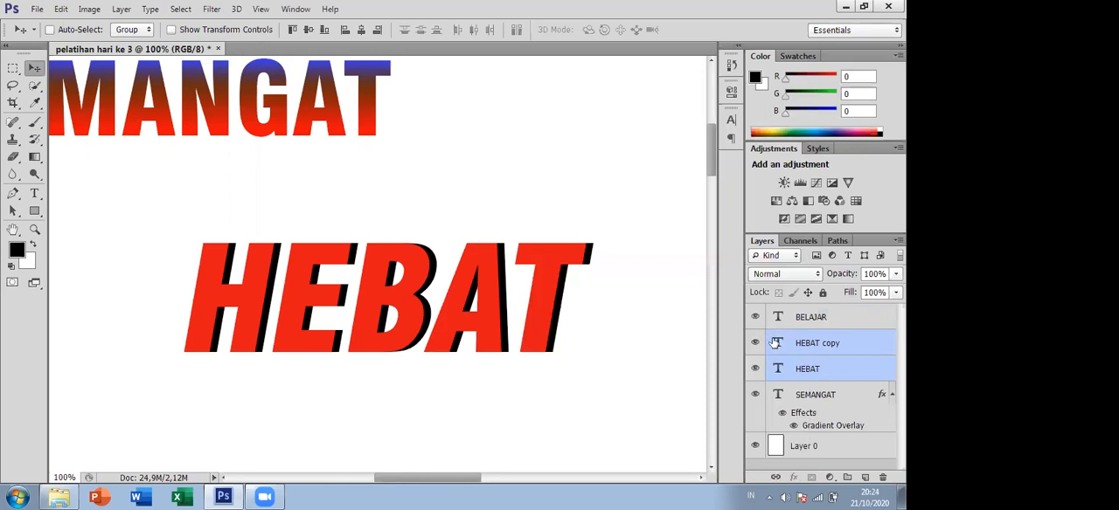
right_click(774, 344)
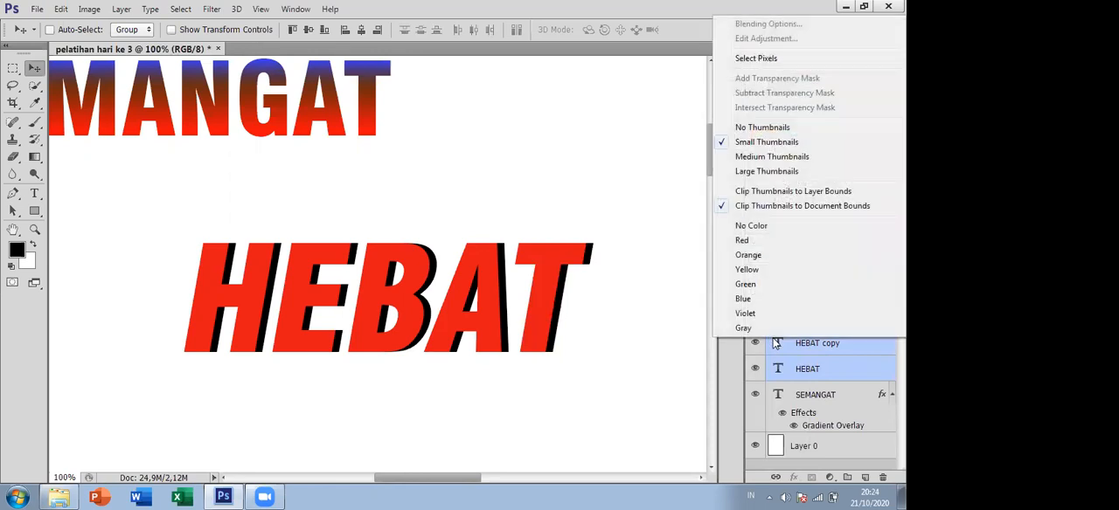
right_click(802, 357)
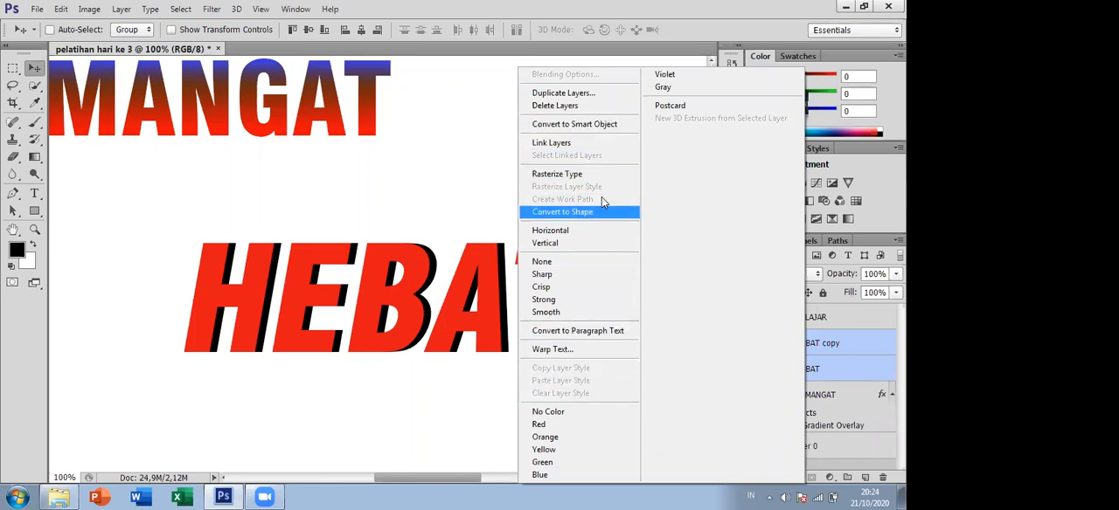
click(598, 128)
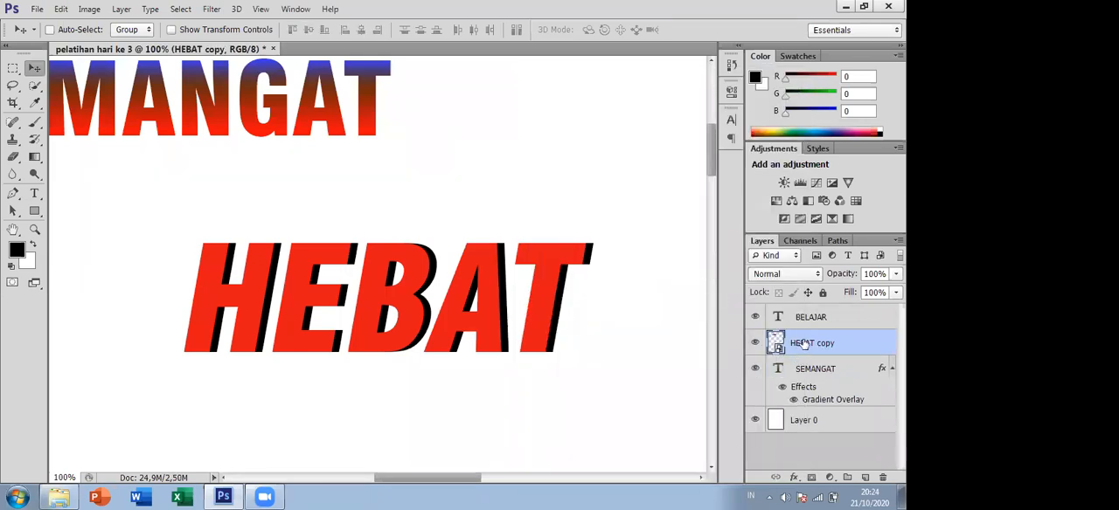
- Move the combined HEBAT object up and to the left, and undo both the move and the smart object conversion
drag(330, 304, 355, 295)
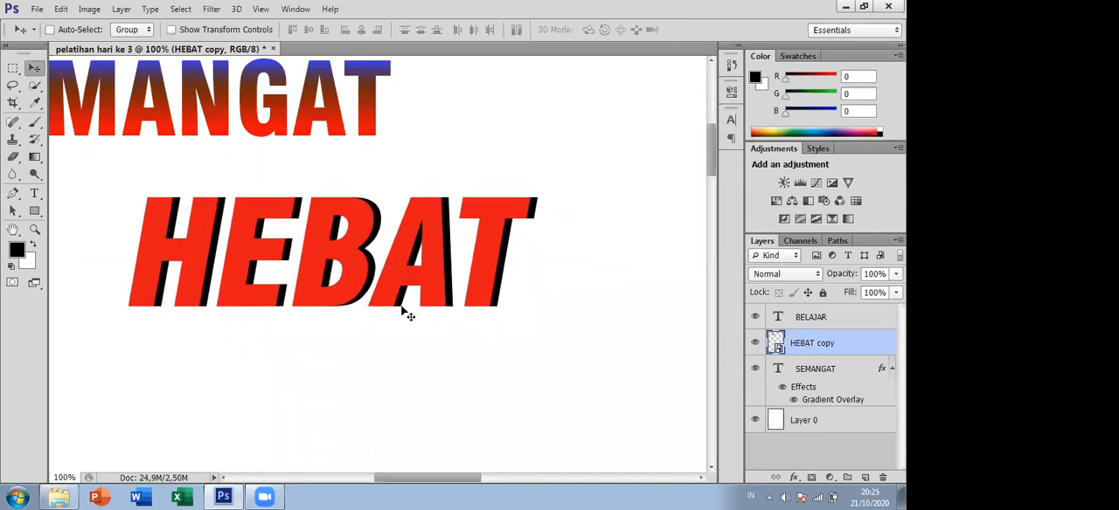
key(ctrl+z)
key(ctrl+z)
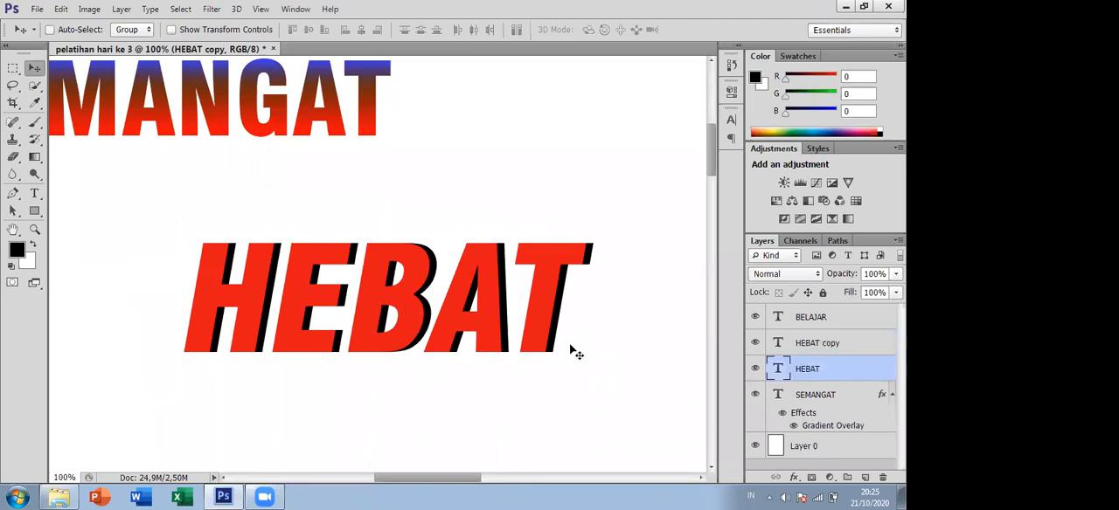
- Merge the red HEBAT copy text and its black HEBAT shadow layer into one smart object
click(839, 343)
click(836, 366)
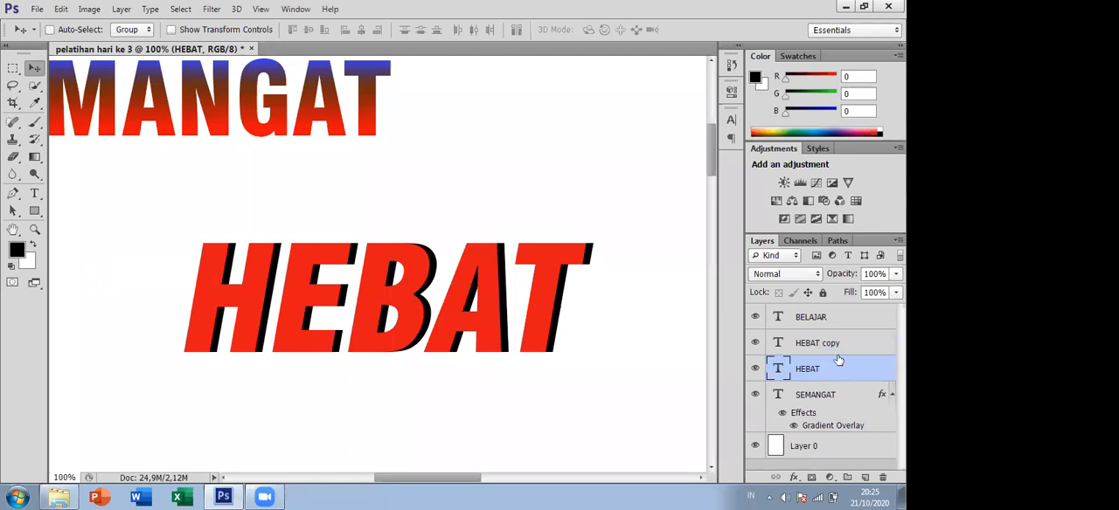
ctrl+click(834, 343)
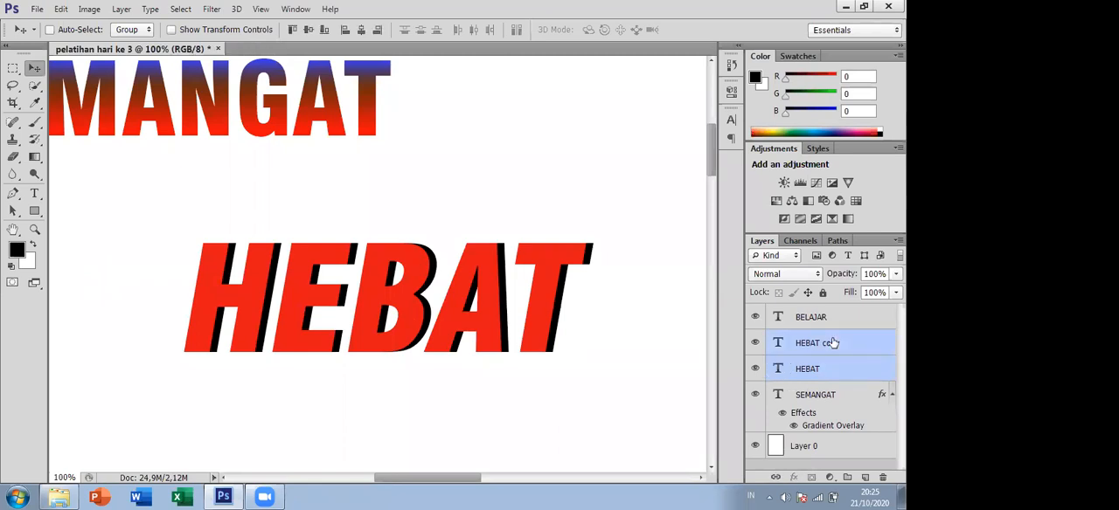
right_click(832, 340)
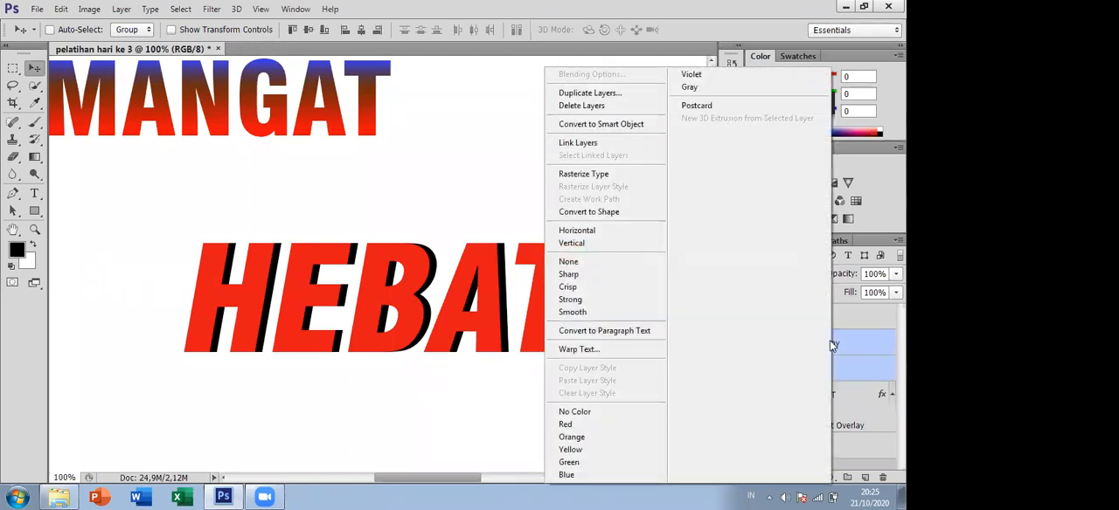
click(651, 130)
- Move the HEBAT smart object up and left so it sits directly beneath the SEMANGAT text
drag(381, 327, 329, 295)
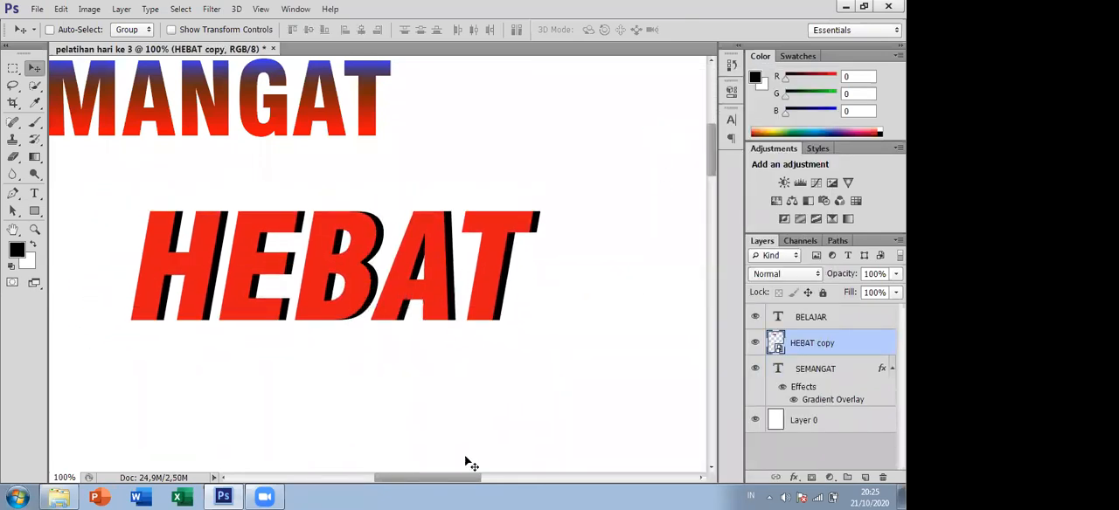
drag(451, 477, 410, 477)
drag(477, 275, 370, 210)
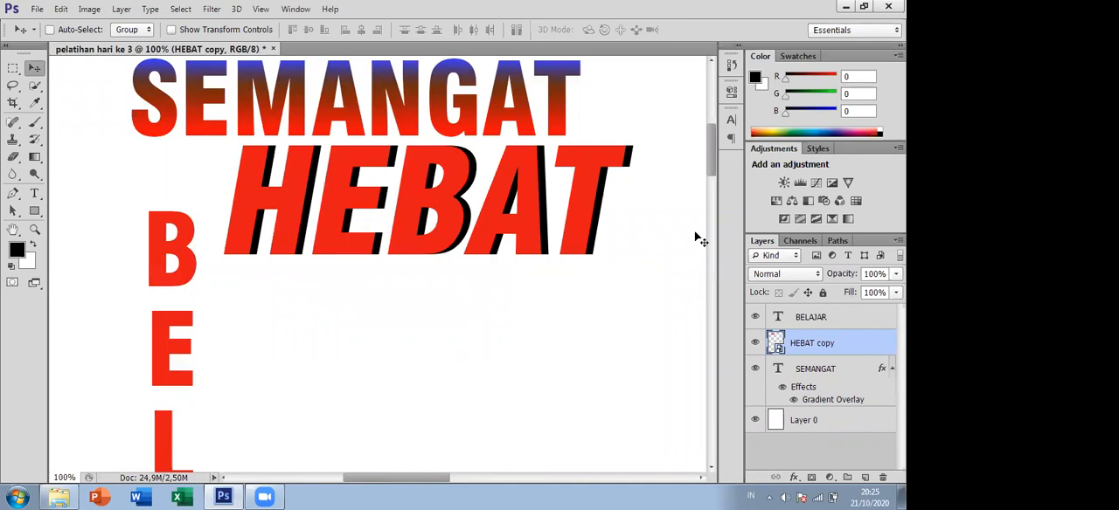
drag(709, 159, 712, 212)
drag(741, 241, 732, 162)
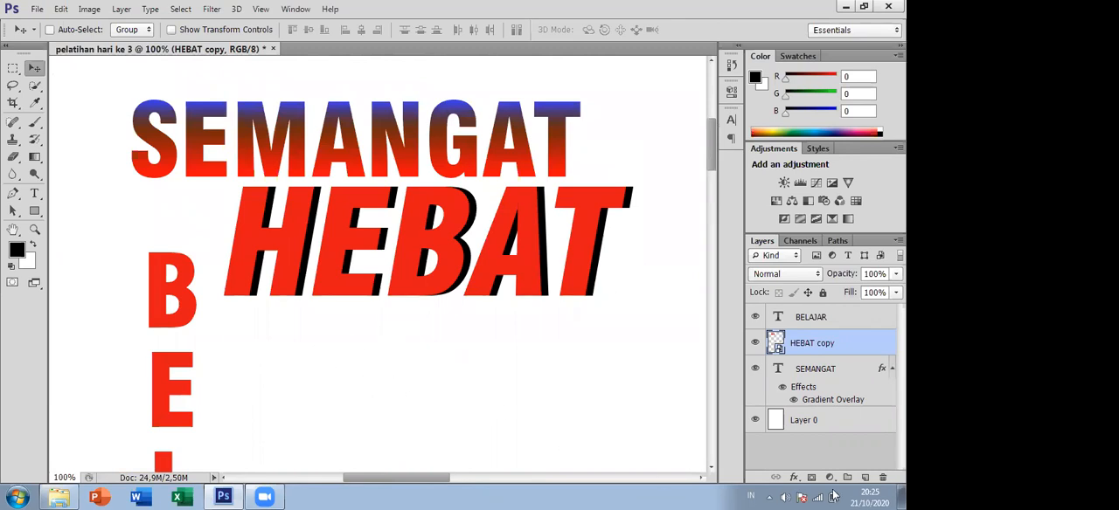
- Toggle the BELAJAR layer's visibility and leave the layer hidden
click(831, 317)
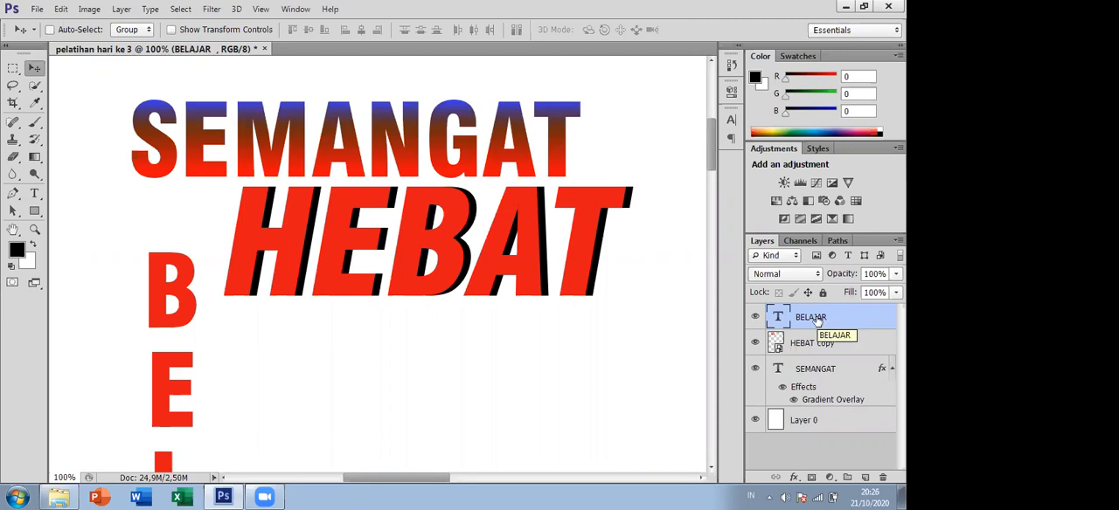
click(755, 319)
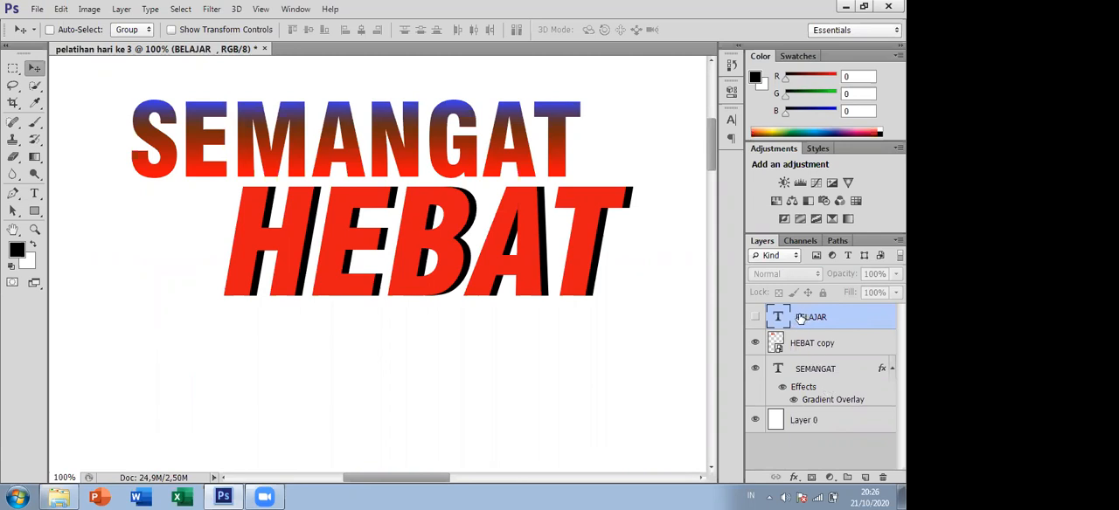
click(755, 318)
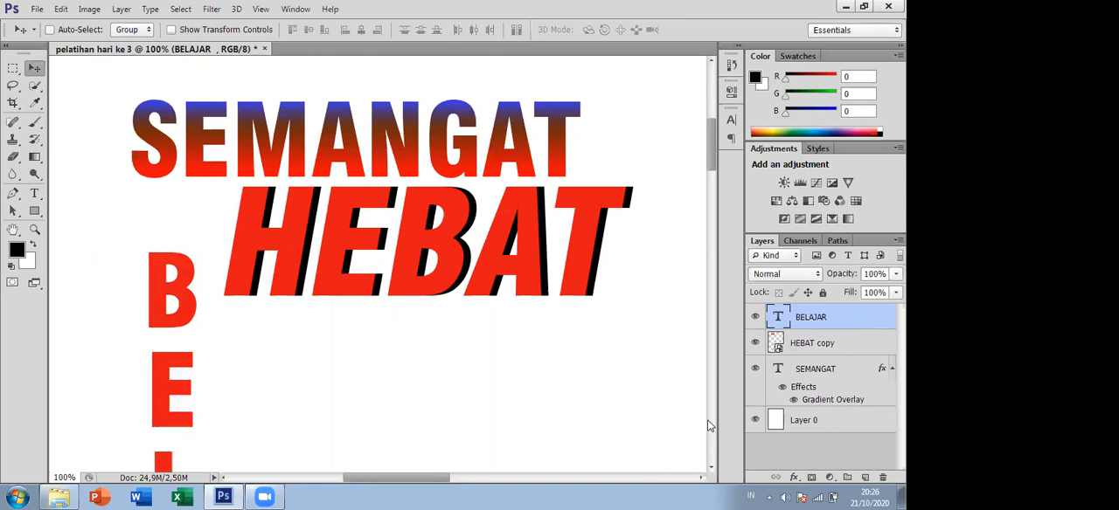
click(755, 318)
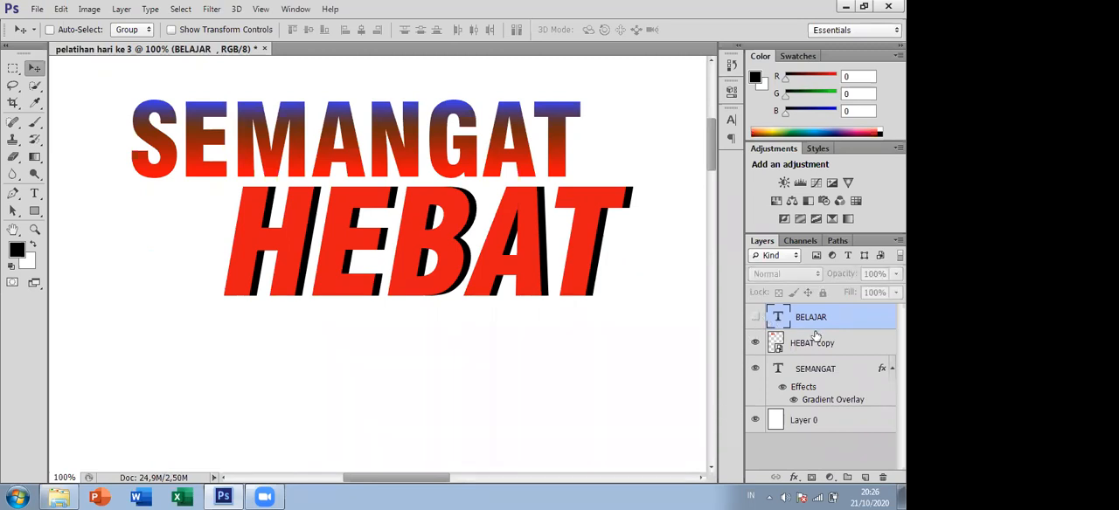
- Activate the Rectangle tool and look through the available shape tool variants, from Rounded Rectangle to Custom Shape
scroll(436, 318, up, 4)
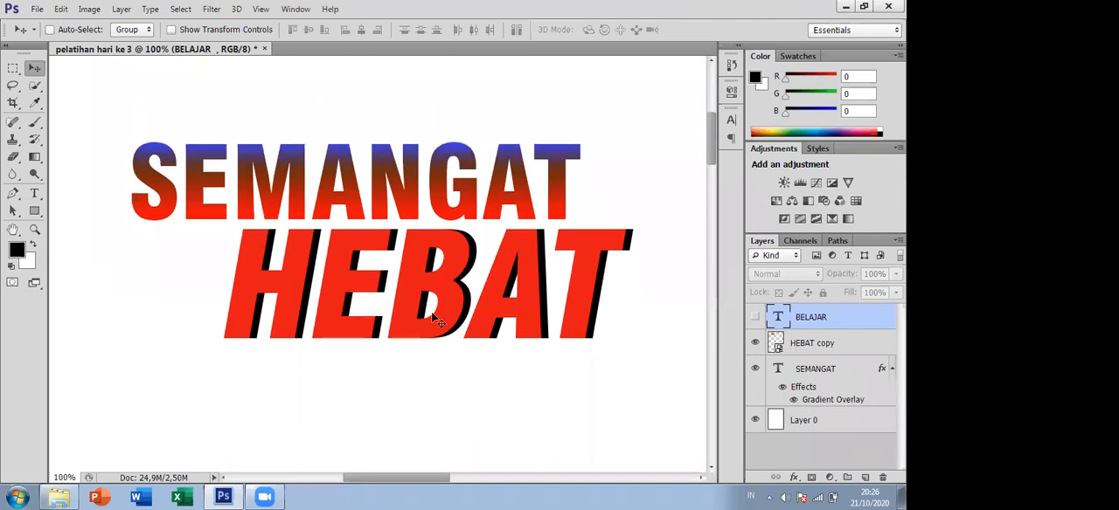
scroll(443, 327, down, 5)
ctrl+alt+click(432, 282)
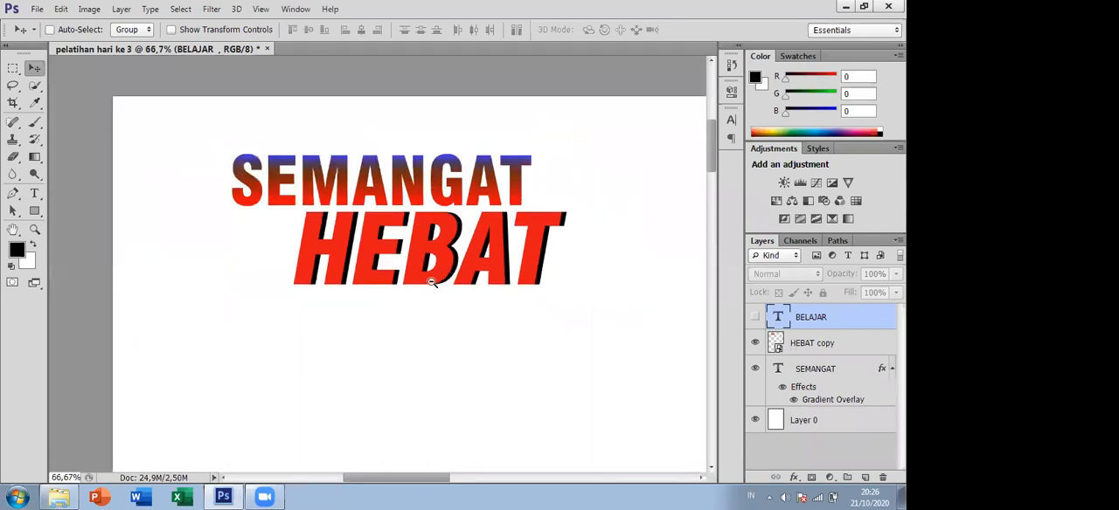
mouse_move(711, 211)
mouse_down()
mouse_move(714, 238)
mouse_move(717, 217)
mouse_up()
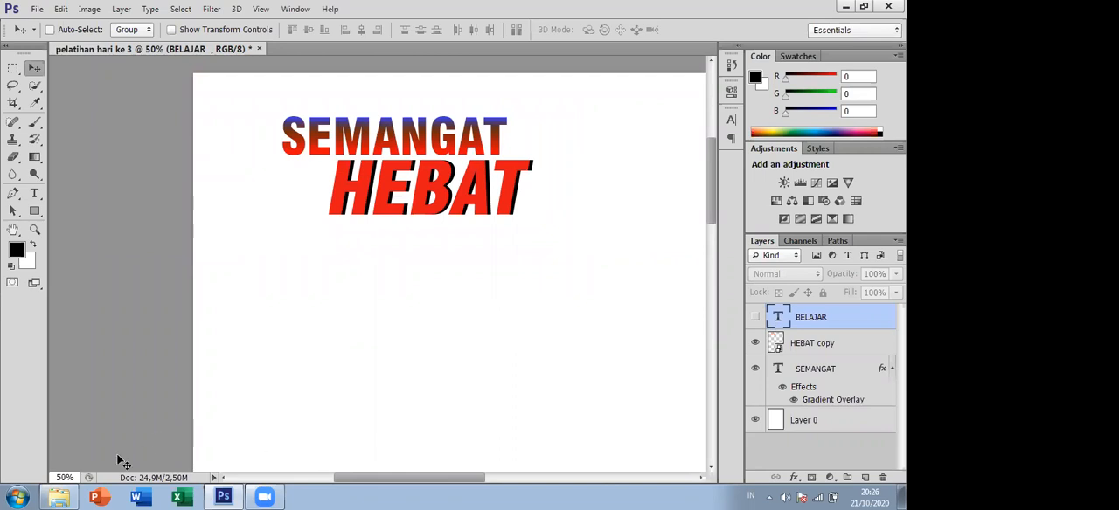
mouse_move(74, 496)
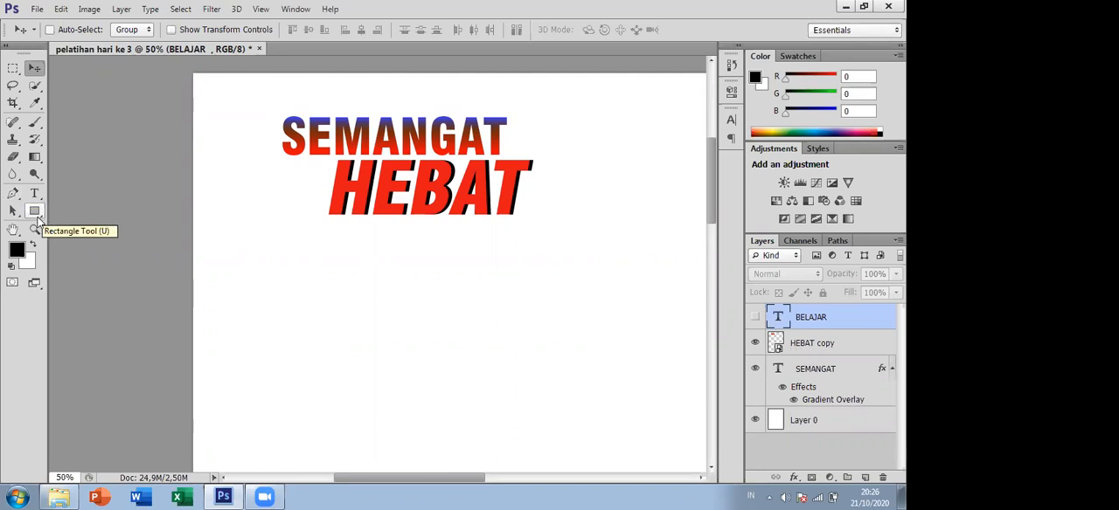
click(35, 213)
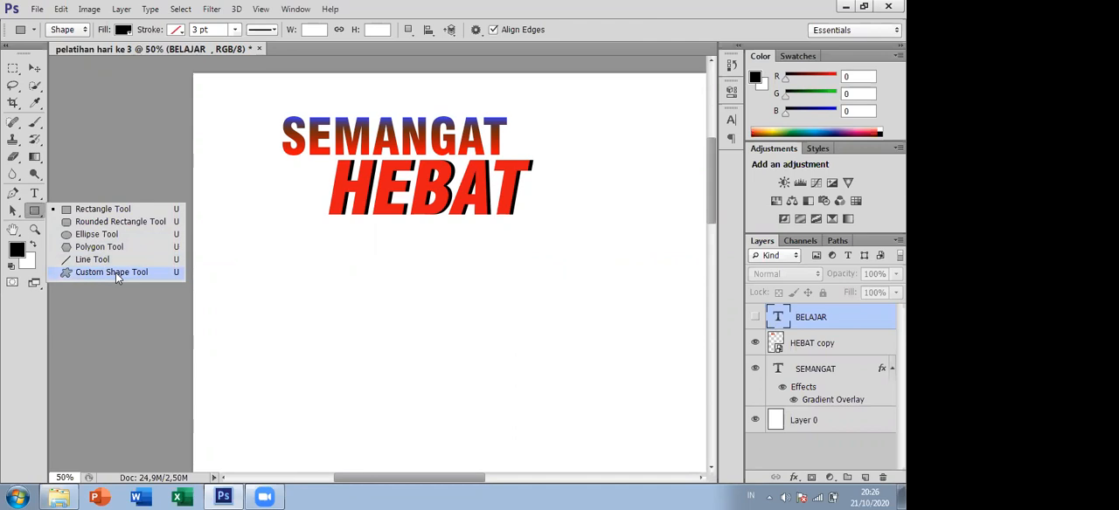
click(455, 480)
drag(456, 484, 477, 483)
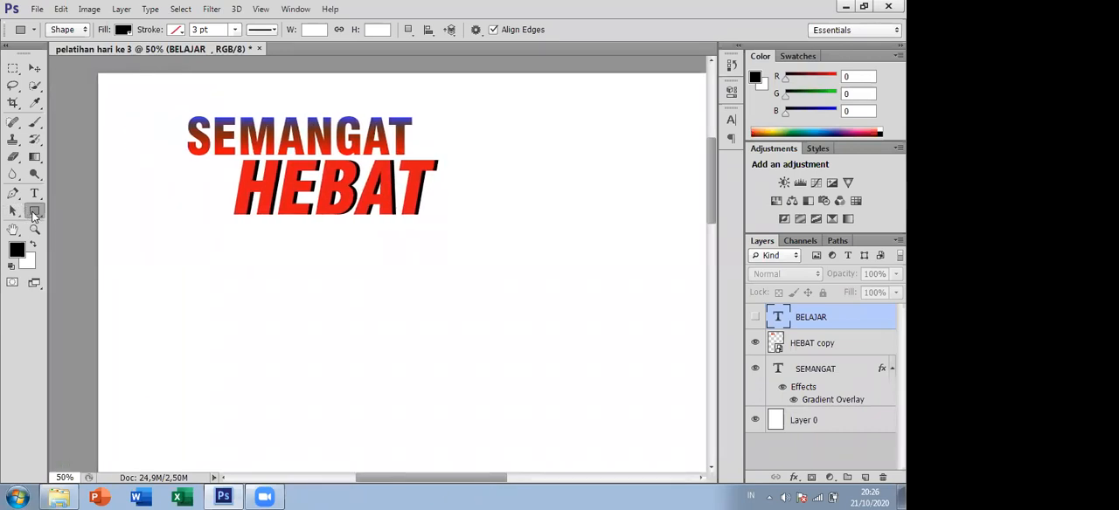
click(33, 212)
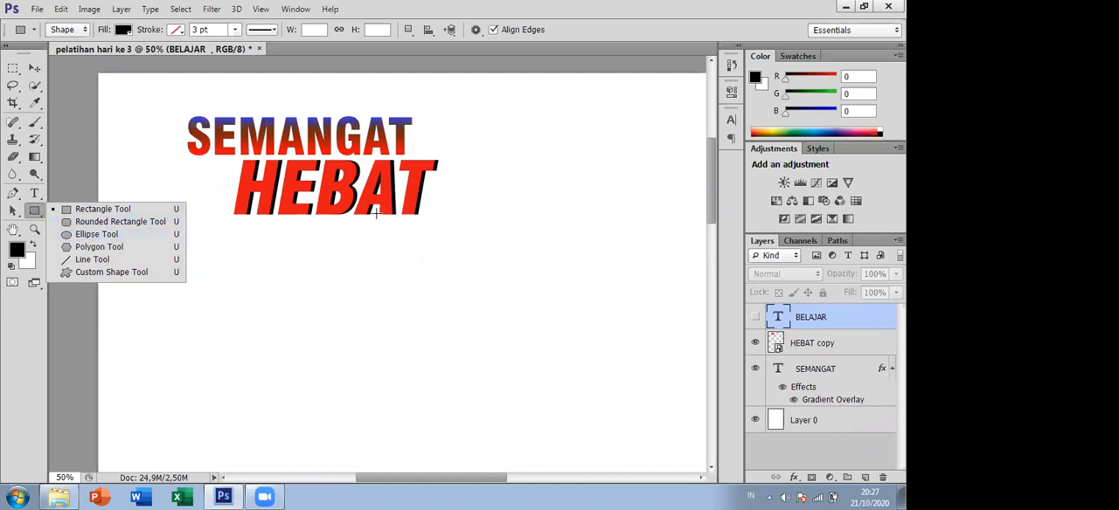
- Open the contents of the HEBAT smart object to inspect its text layers, and close them without editing
click(820, 348)
click(818, 346)
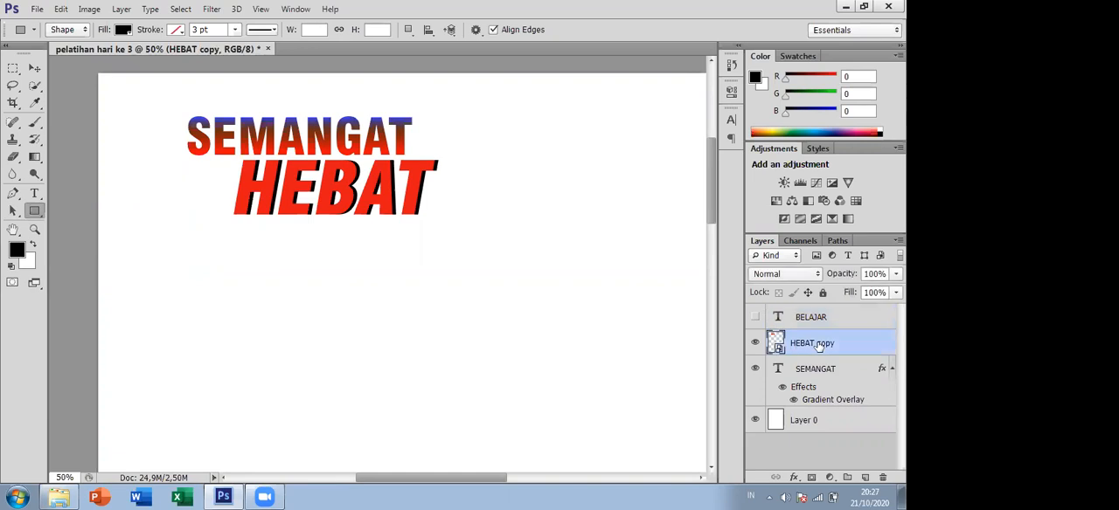
right_click(811, 344)
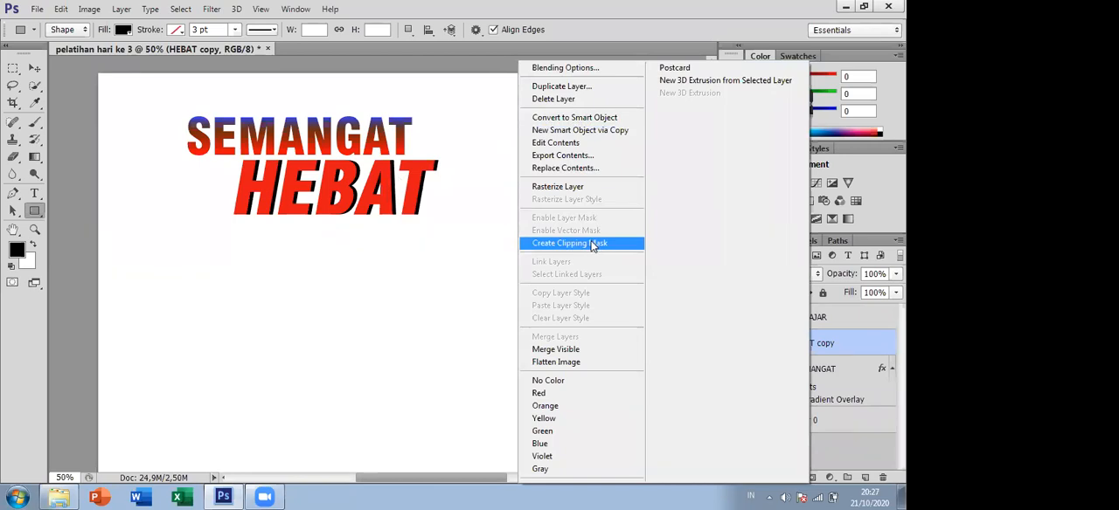
click(576, 149)
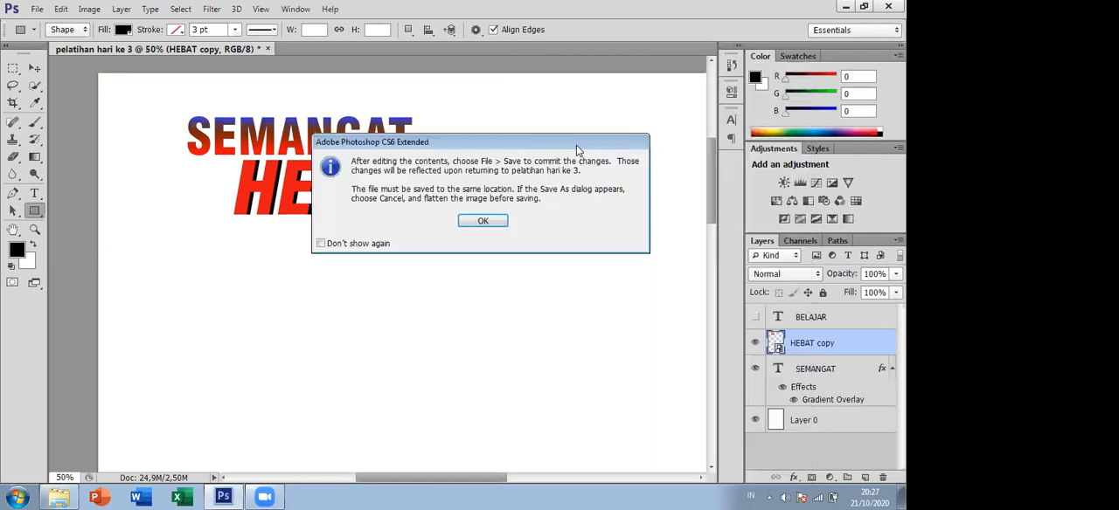
click(495, 220)
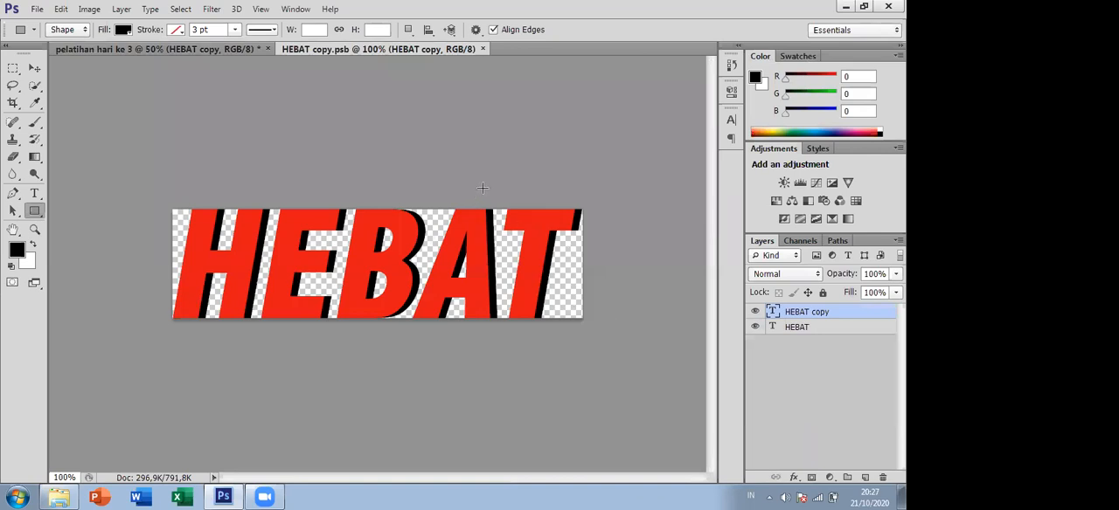
click(482, 49)
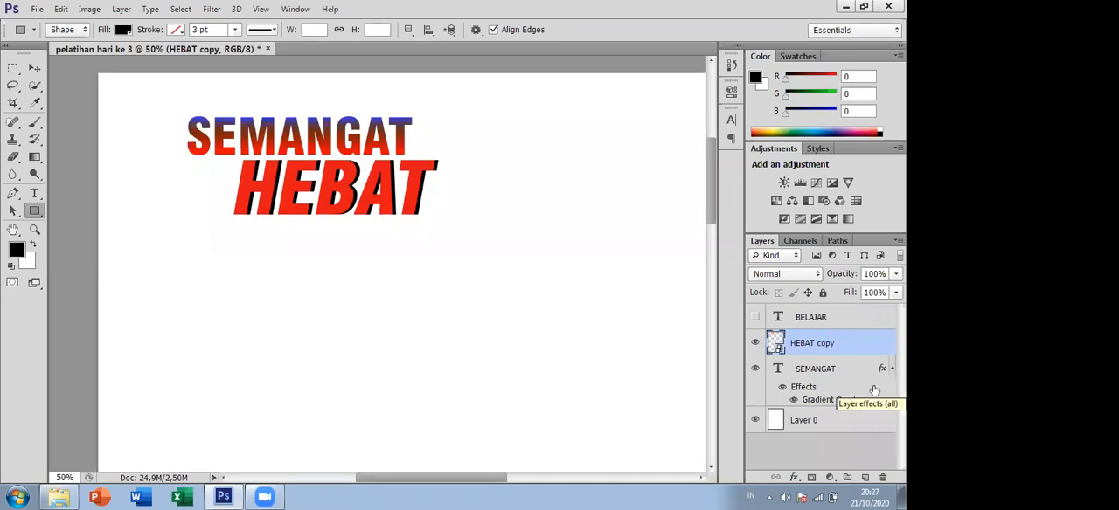
right_click(827, 346)
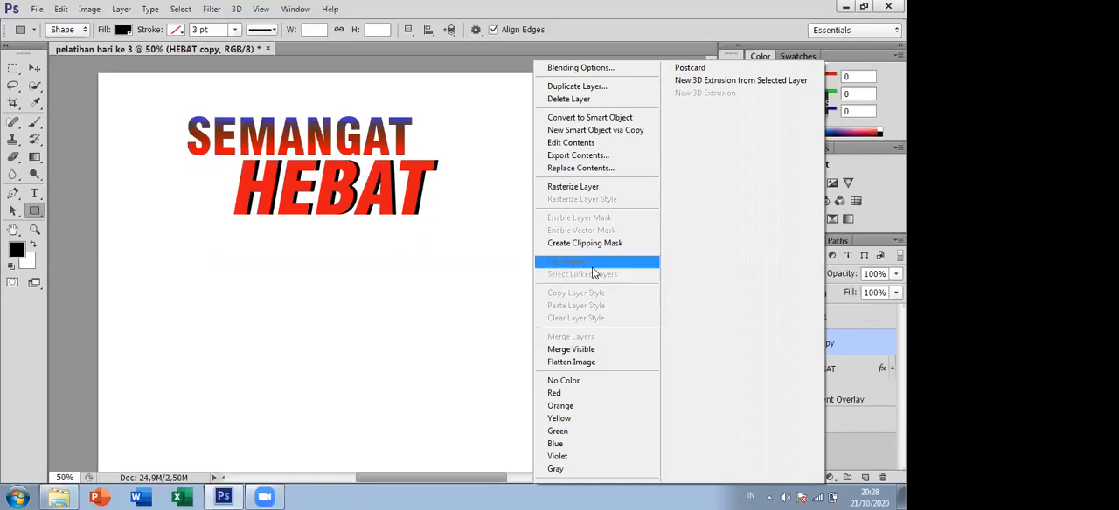
click(38, 73)
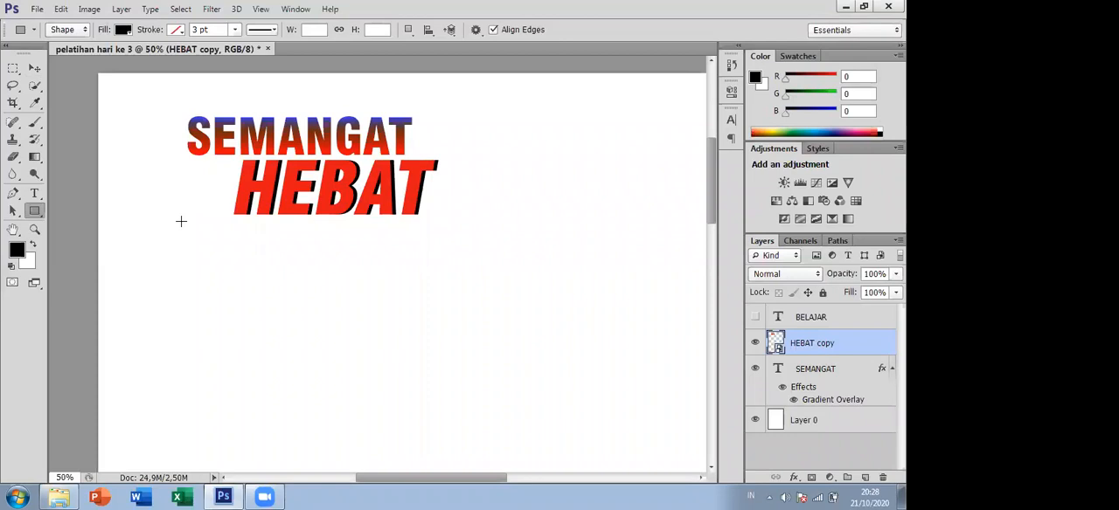
- Draw a black-filled rectangle about 526 by 452 px below the HEBAT text, near the page's left edge
click(39, 213)
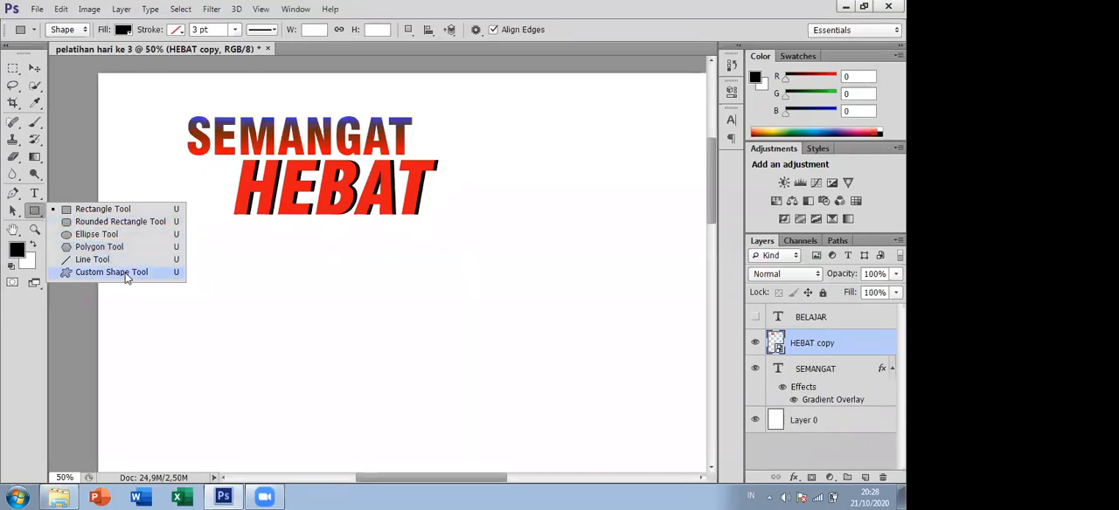
click(101, 214)
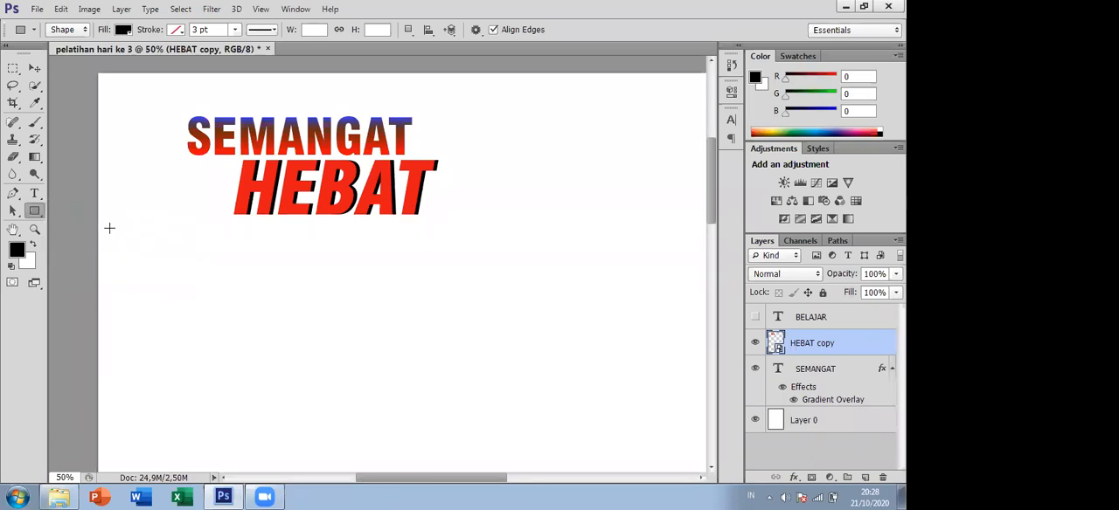
drag(108, 226, 281, 375)
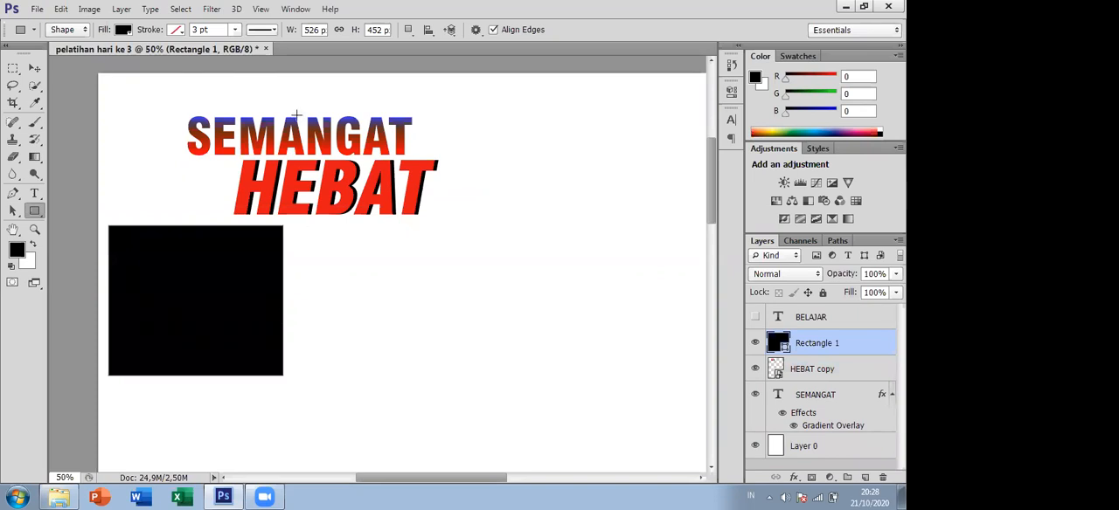
- Open the width value of the black rectangle for editing
click(317, 30)
click(322, 30)
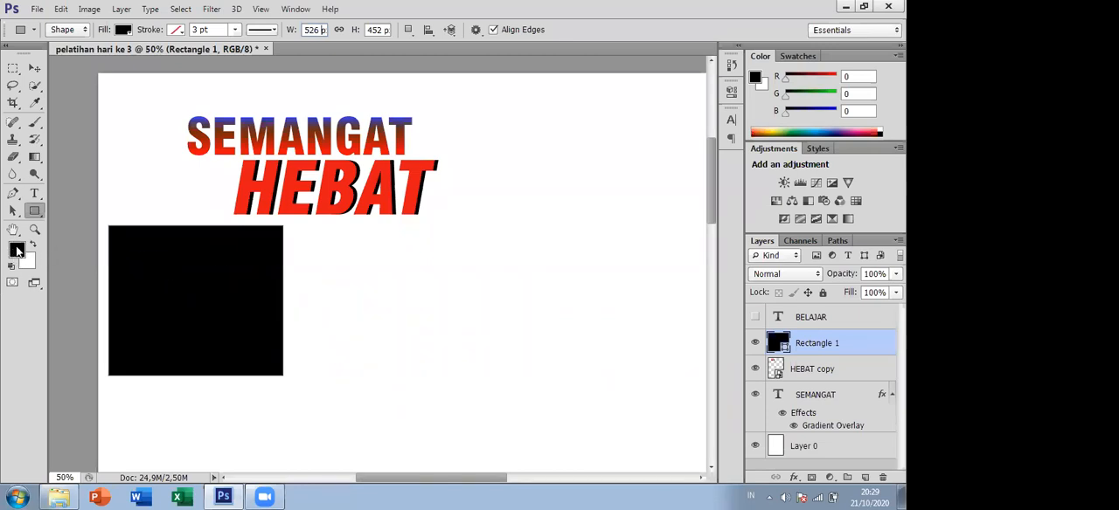
- Set the foreground colour to the pink ff2f8c
click(18, 251)
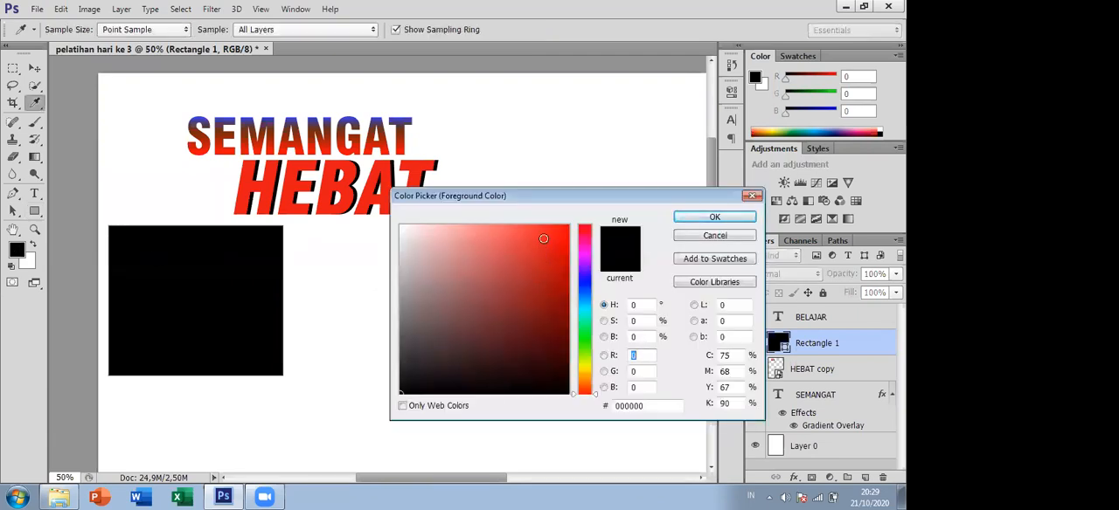
click(584, 250)
click(525, 229)
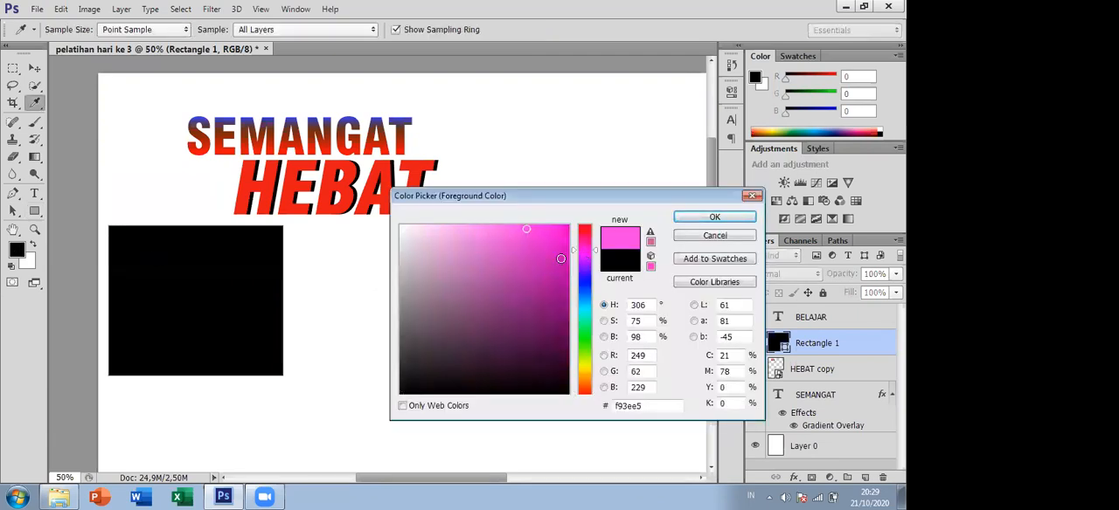
click(584, 236)
click(538, 225)
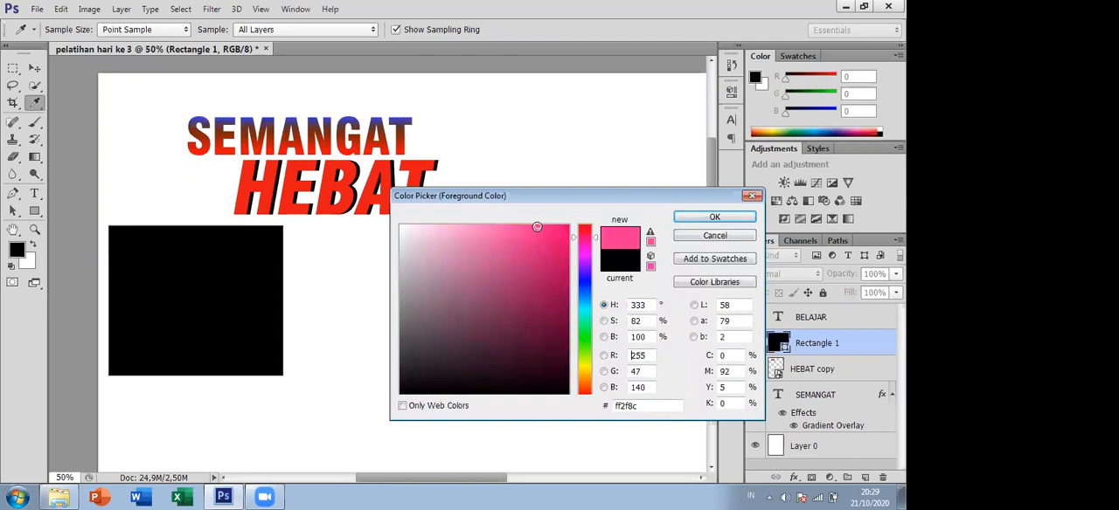
click(709, 218)
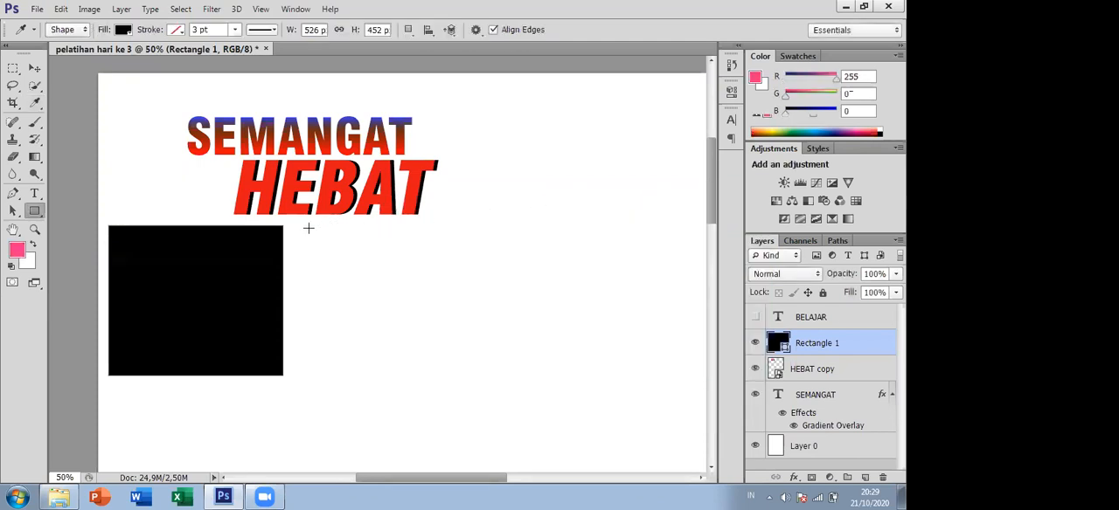
- Draw a tall rectangle about 198 by 450 px just right of the black rectangle and fill it with RGB Magenta
drag(290, 227, 356, 375)
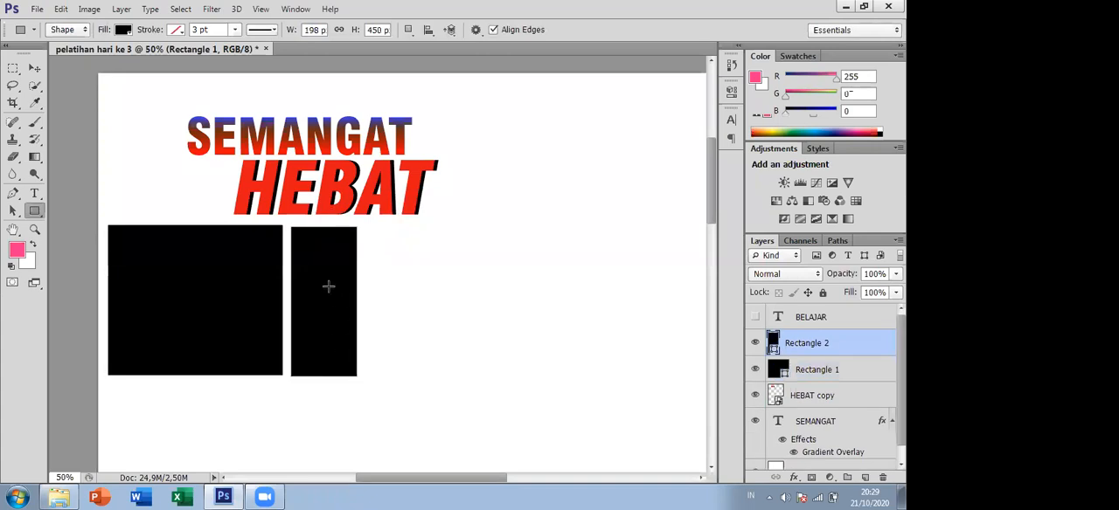
click(124, 30)
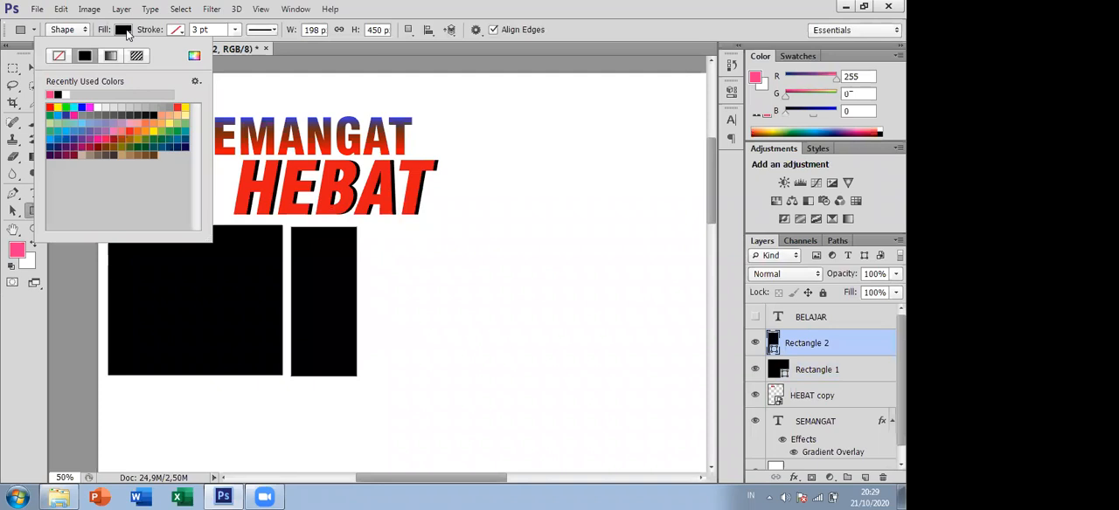
click(90, 107)
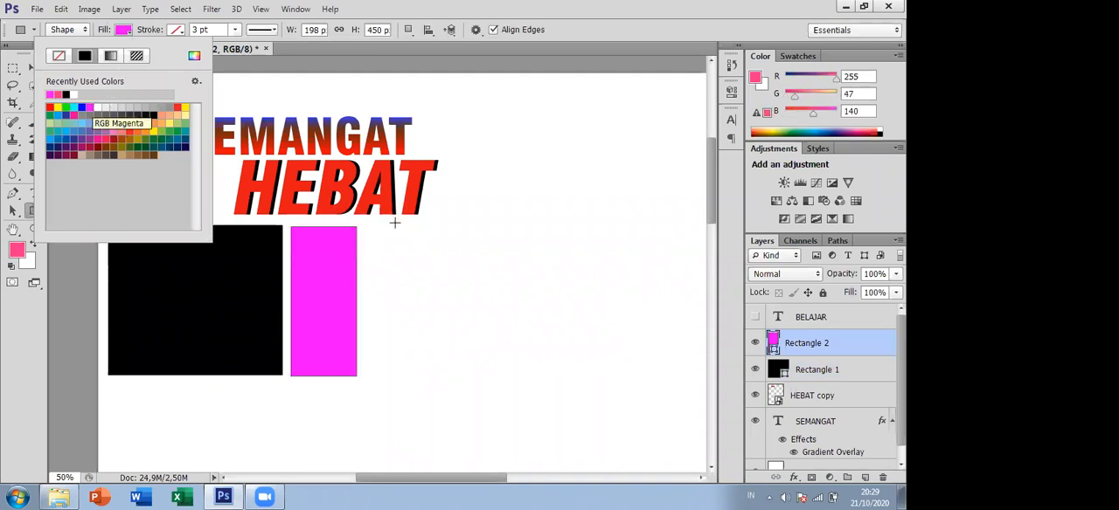
- Draw a magenta rectangle about 746 by 142 px below both rectangles and a 10 px radius rounded rectangle about 252 by 610 px to their right
drag(109, 384, 358, 430)
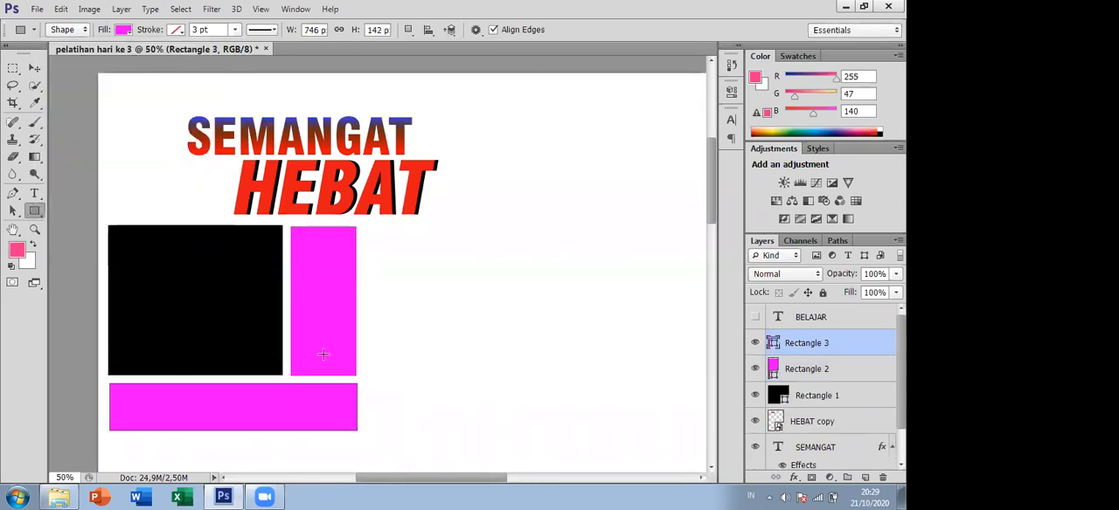
right_click(34, 215)
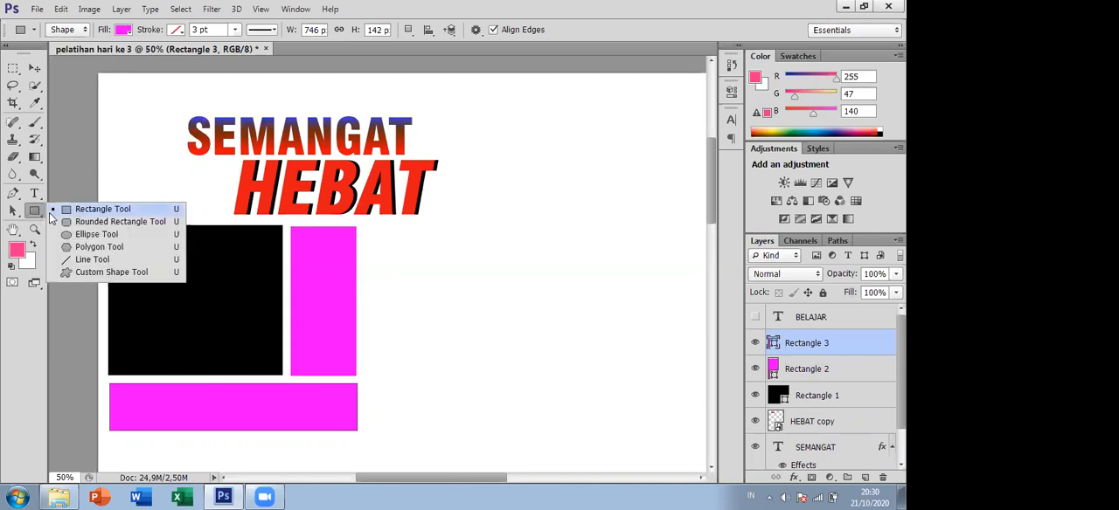
click(82, 222)
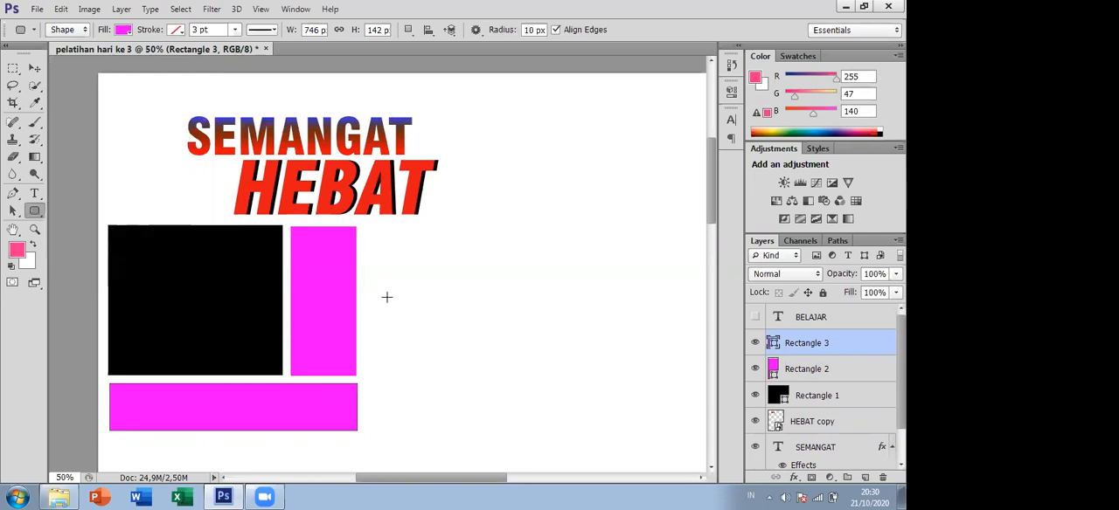
drag(368, 229, 451, 430)
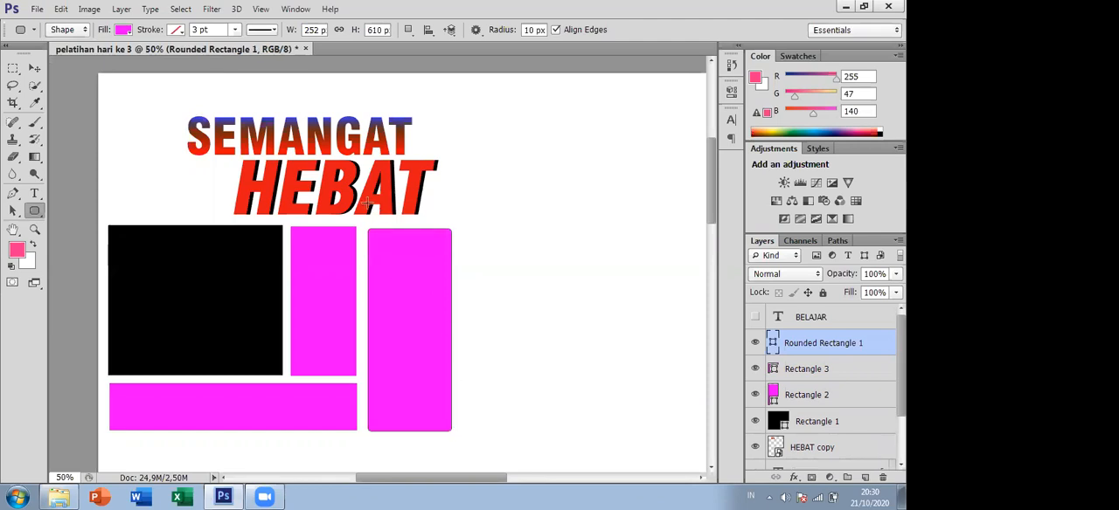
- Draw a tiny rounded rectangle about 8 by 11 px inside the upper-left corner of the tall rounded rectangle
scroll(365, 229, up, 4)
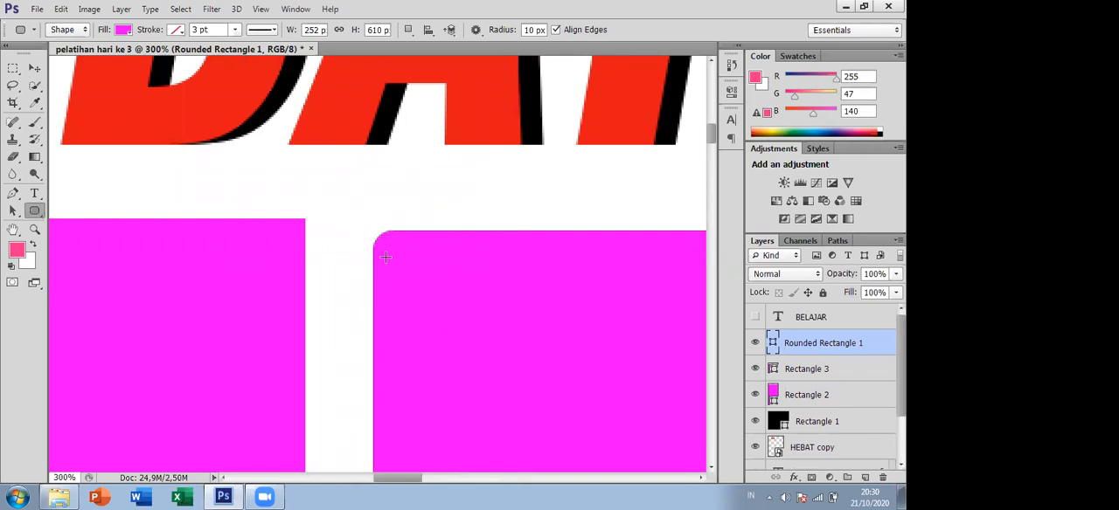
drag(402, 265, 423, 295)
alt+click(424, 283)
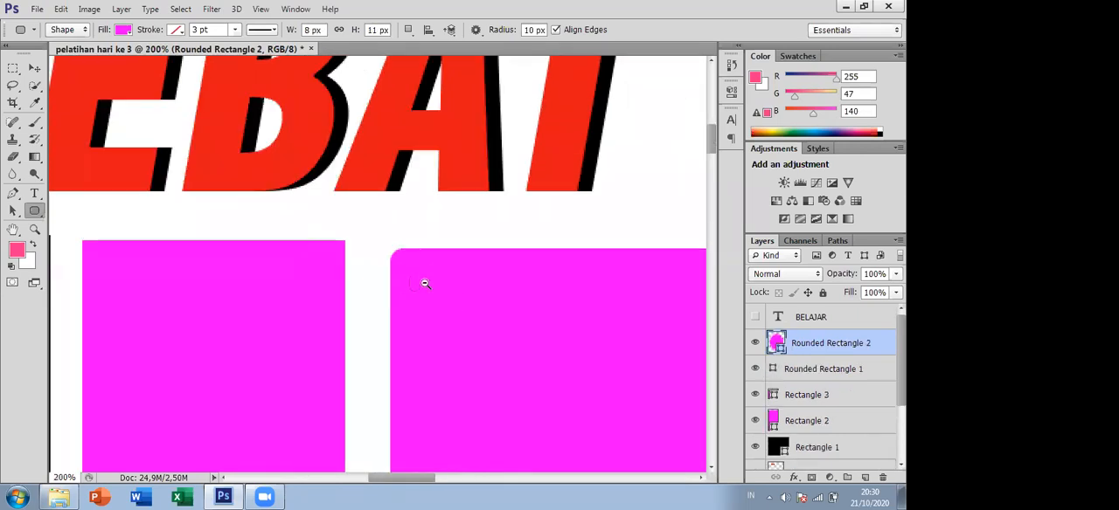
alt+click(424, 283)
alt+click(423, 283)
- Draw a magenta rounded square about 606 by 606 px to the right of the tall rounded rectangle
drag(524, 361, 347, 265)
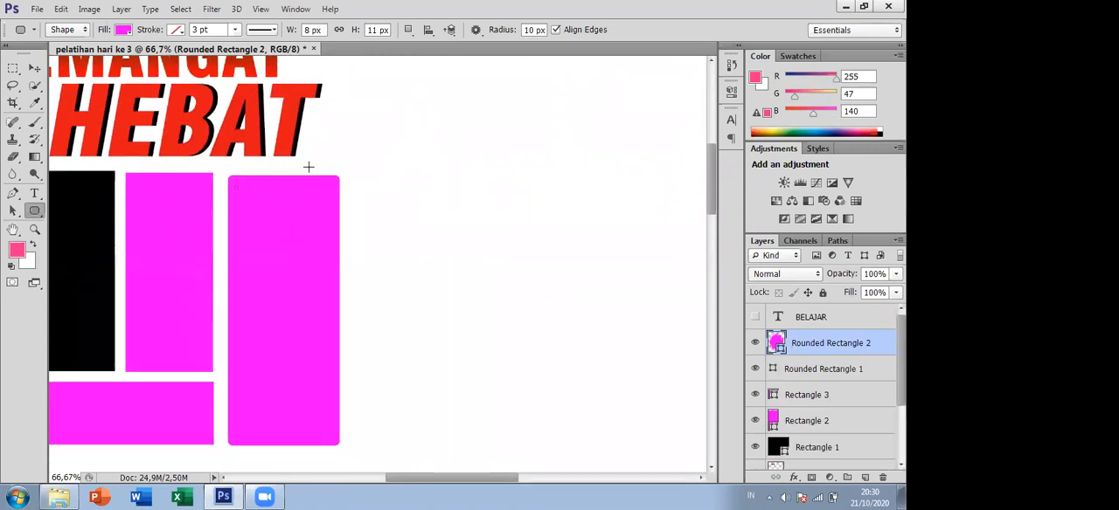
drag(353, 175, 392, 253)
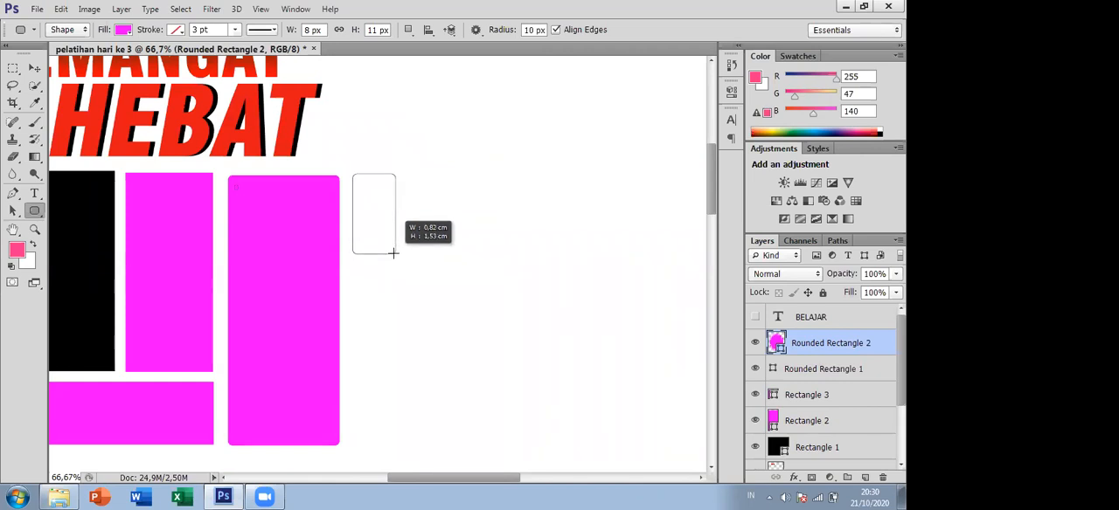
drag(393, 252, 621, 461)
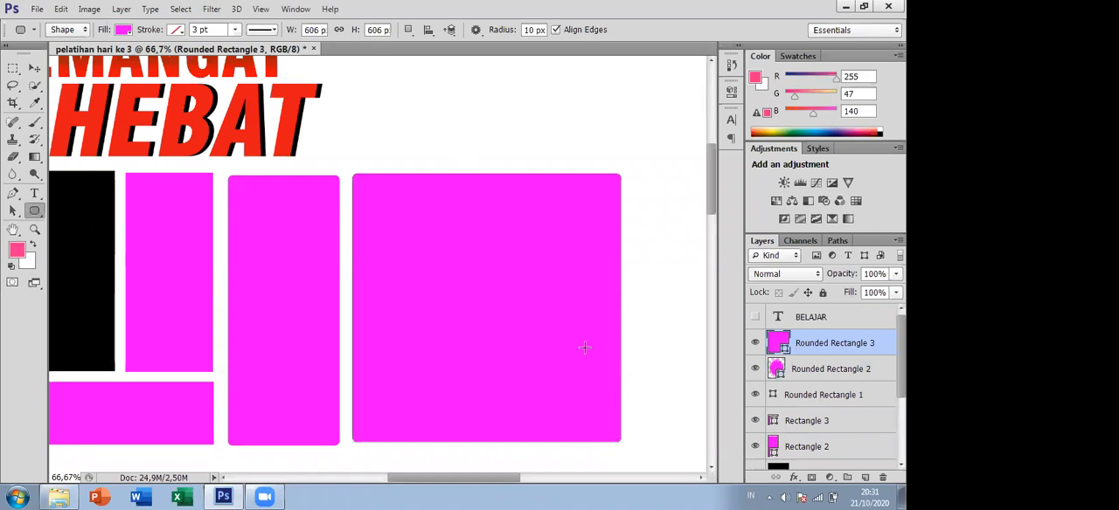
- Draw a flat magenta ellipse about 761 by 89 px beneath the wide rectangle
mouse_move(501, 485)
mouse_down()
mouse_move(446, 479)
mouse_move(516, 477)
mouse_up()
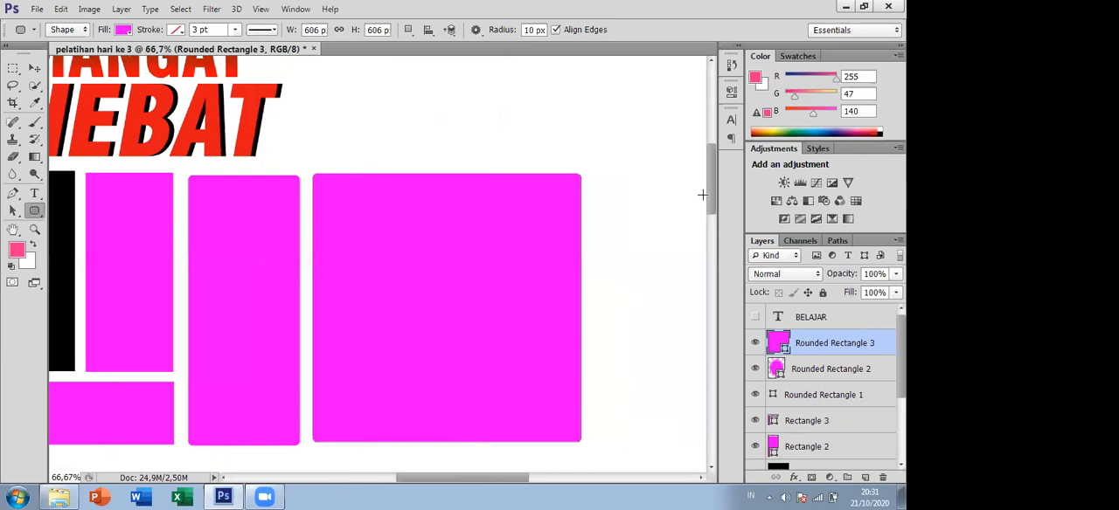
drag(710, 200, 710, 182)
drag(34, 217, 74, 234)
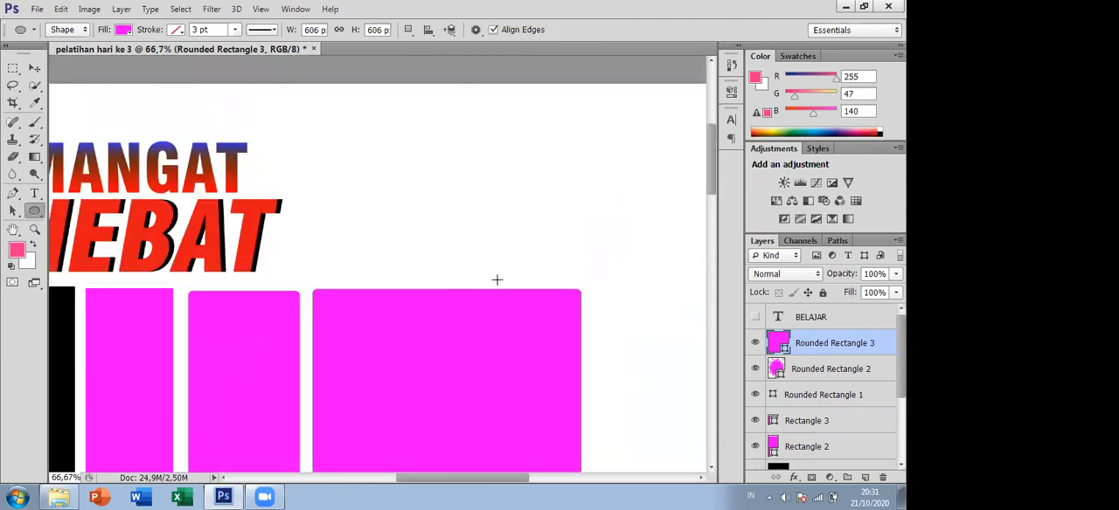
drag(714, 184, 736, 243)
drag(452, 477, 384, 466)
drag(168, 219, 500, 257)
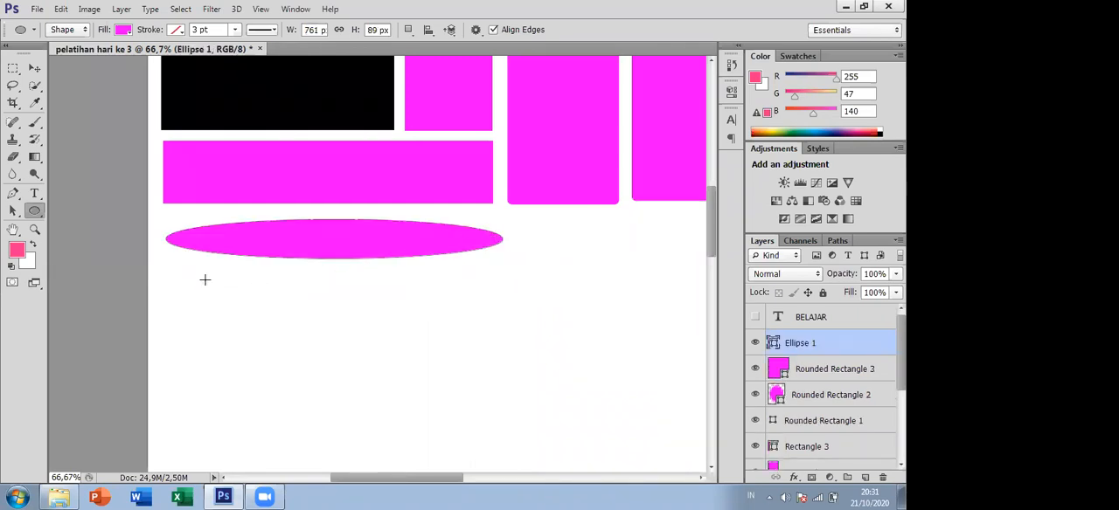
- Add a large and a small circle to the flat ellipse's shape layer, and draw a separate ellipse about 484 by 103 px beside them
drag(183, 283, 322, 417)
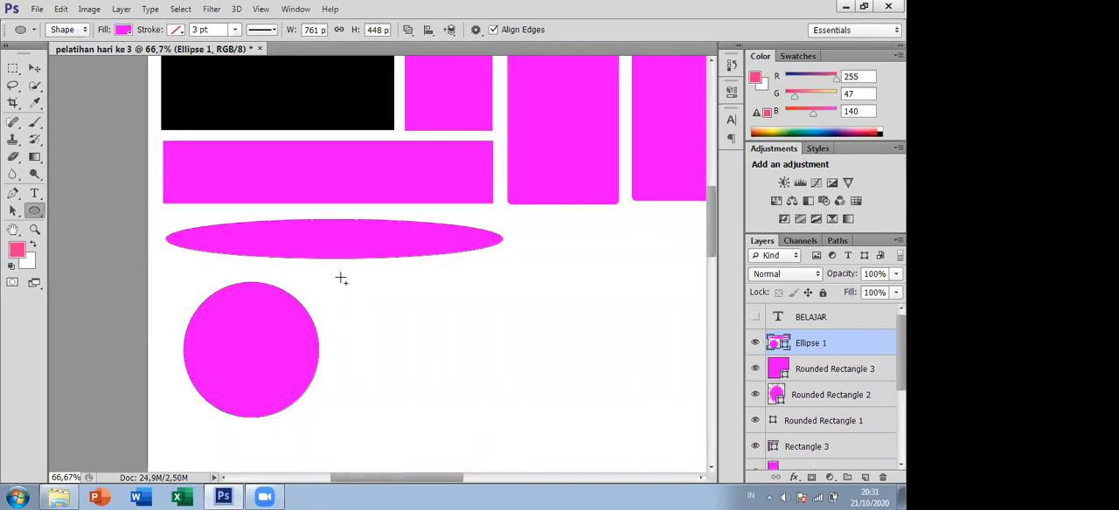
drag(332, 276, 398, 328)
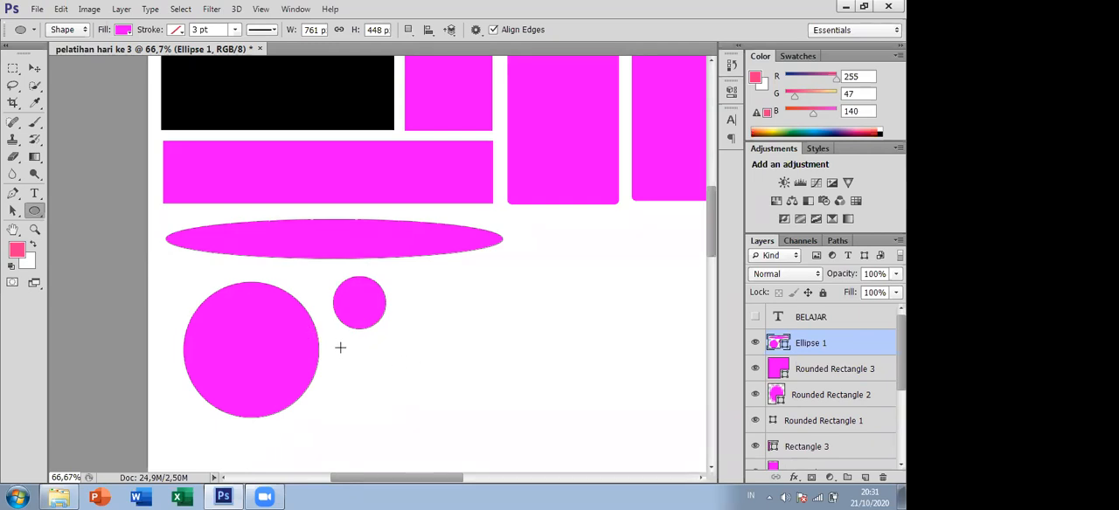
drag(340, 347, 551, 390)
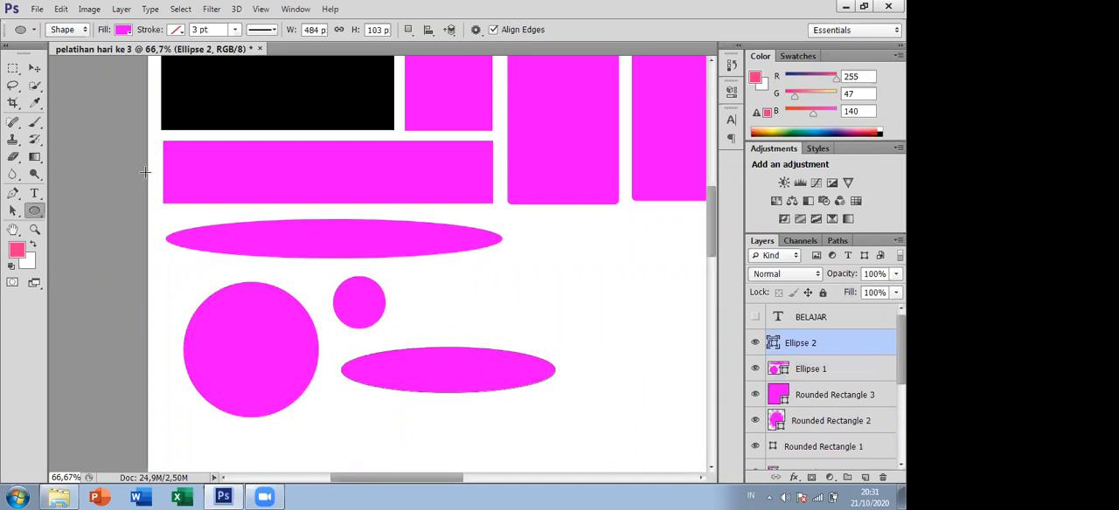
- Draw a five-sided polygon about 313 by 317 px and move it into the empty area below the tall rounded rectangle
click(39, 215)
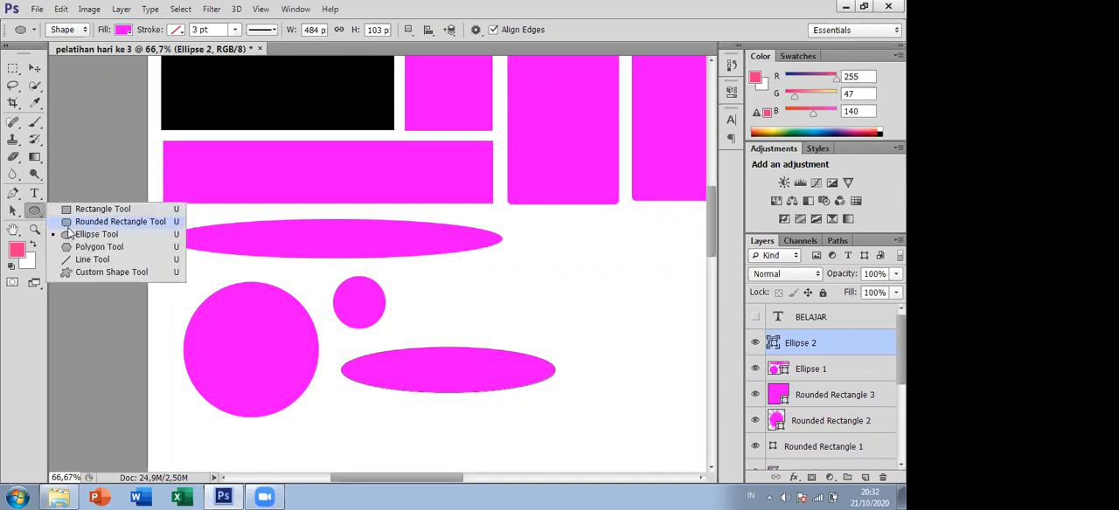
click(99, 248)
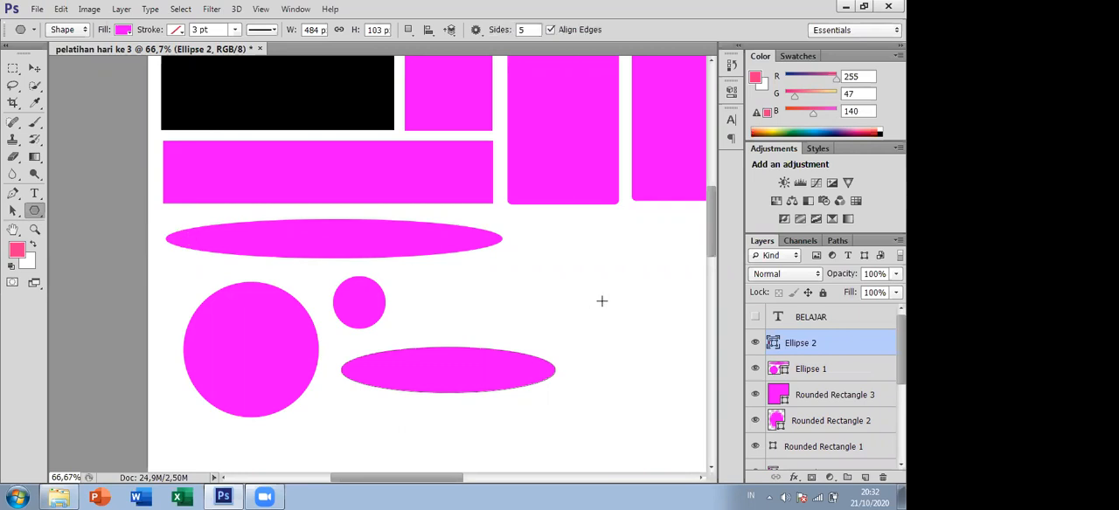
drag(457, 478, 527, 478)
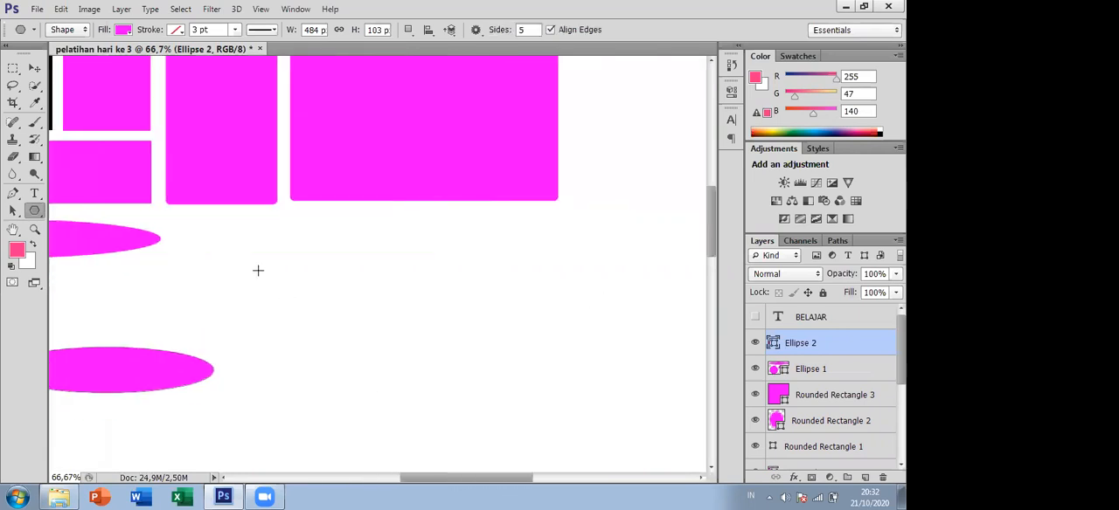
drag(201, 226, 257, 278)
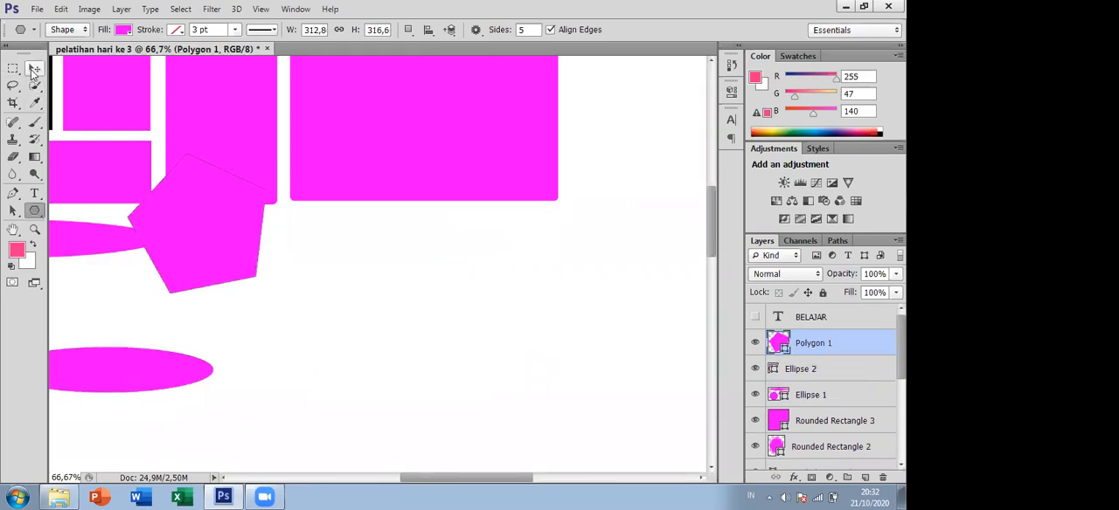
click(34, 67)
drag(219, 199, 281, 266)
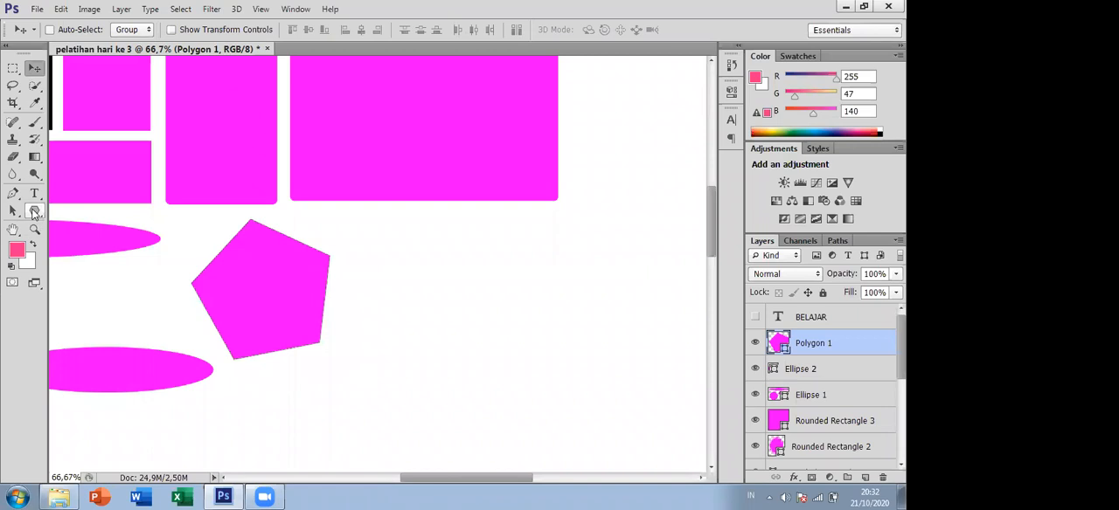
- Draw a 10-sided polygon about 292 by 278 px and move it beside the pentagon, clear of the rounded square
click(34, 212)
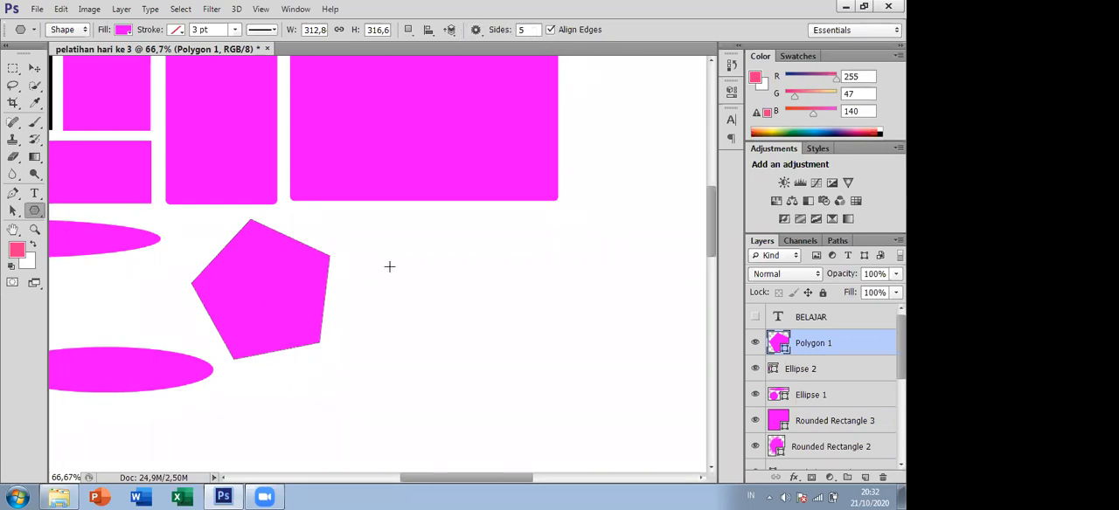
click(527, 31)
key(BackSpace)
text(10)
drag(396, 250, 449, 289)
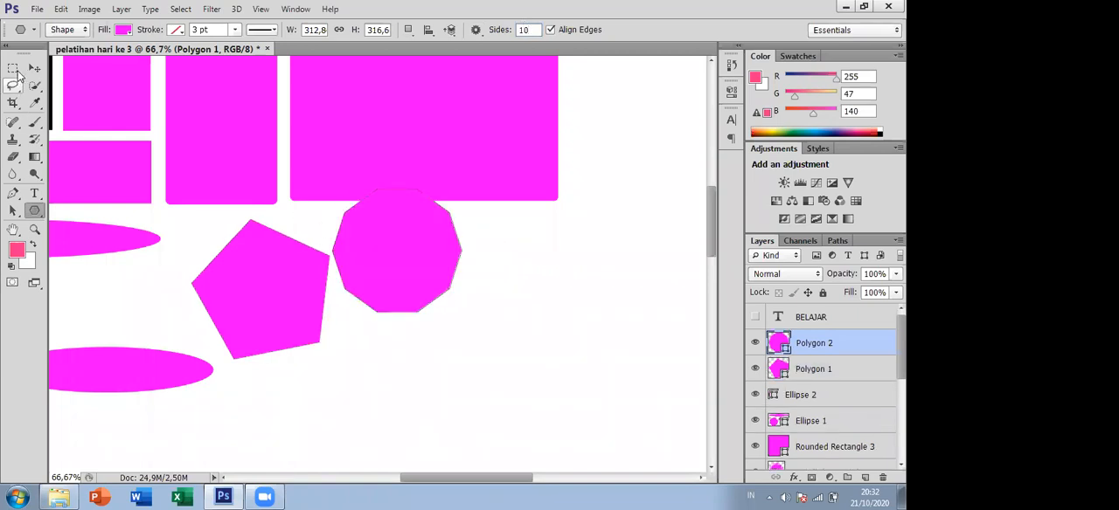
drag(399, 253, 408, 286)
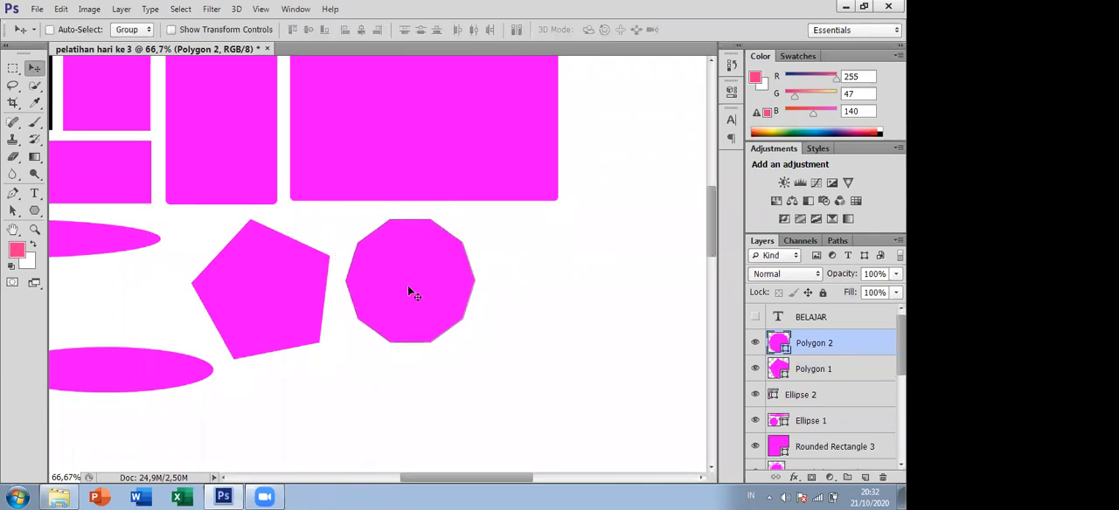
- Set the Polygon tool's radius to 10 and turn on its Star option
click(34, 210)
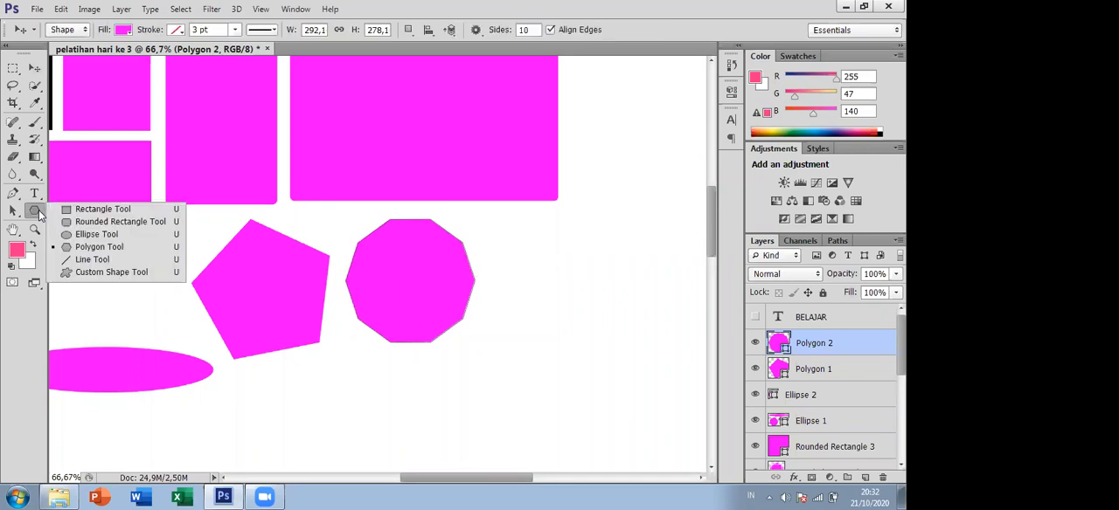
click(91, 249)
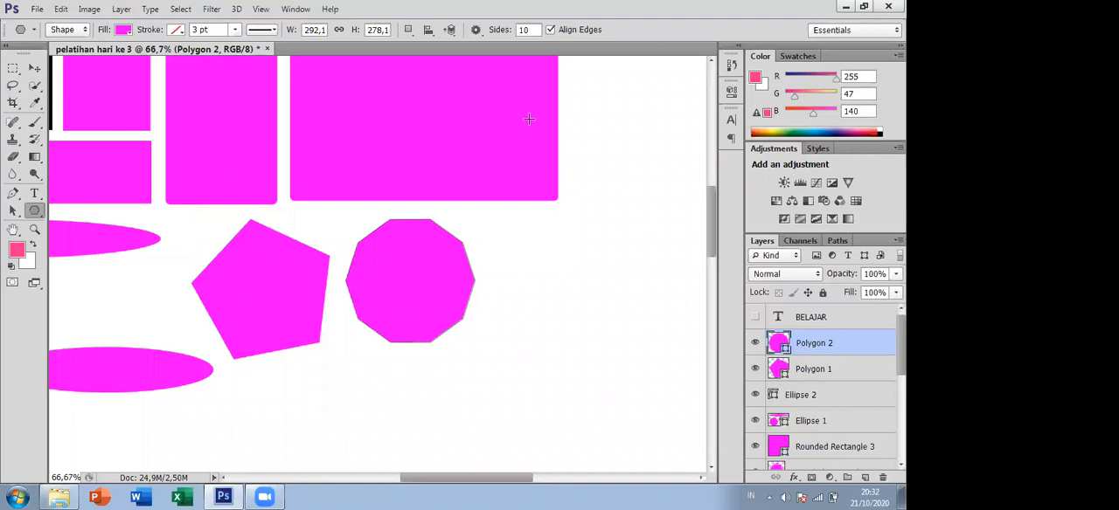
click(476, 30)
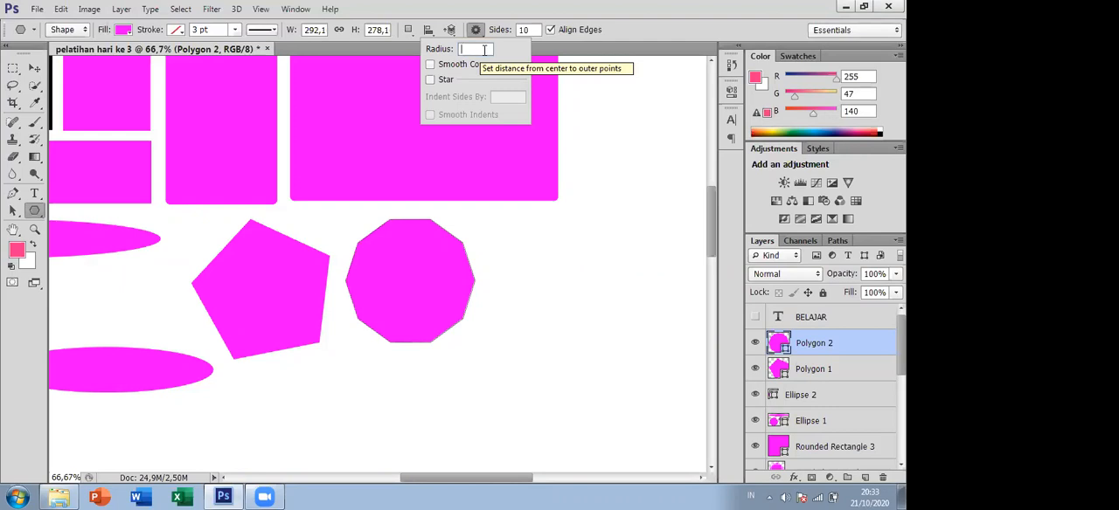
text(19)
key(BackSpace)
text(0)
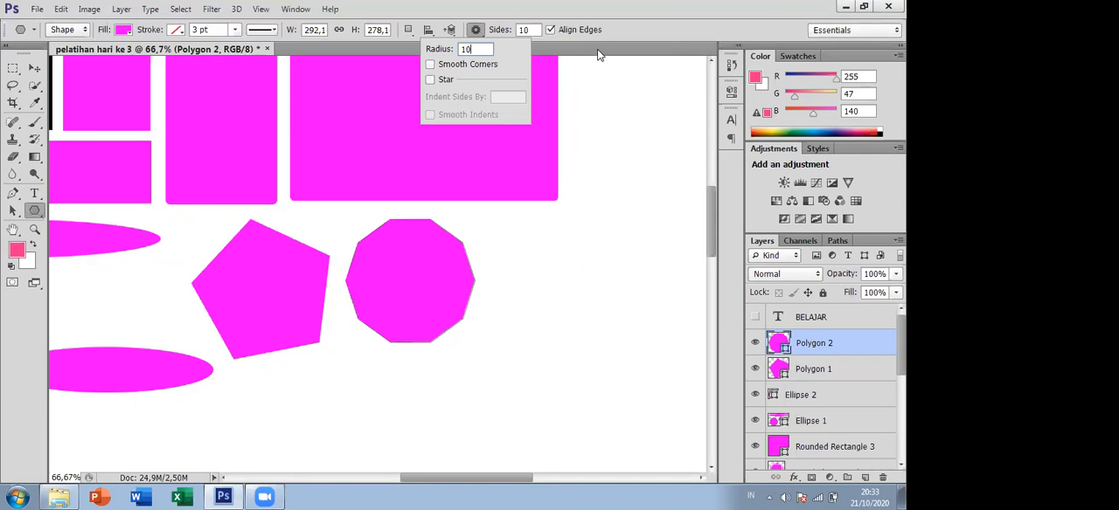
click(430, 79)
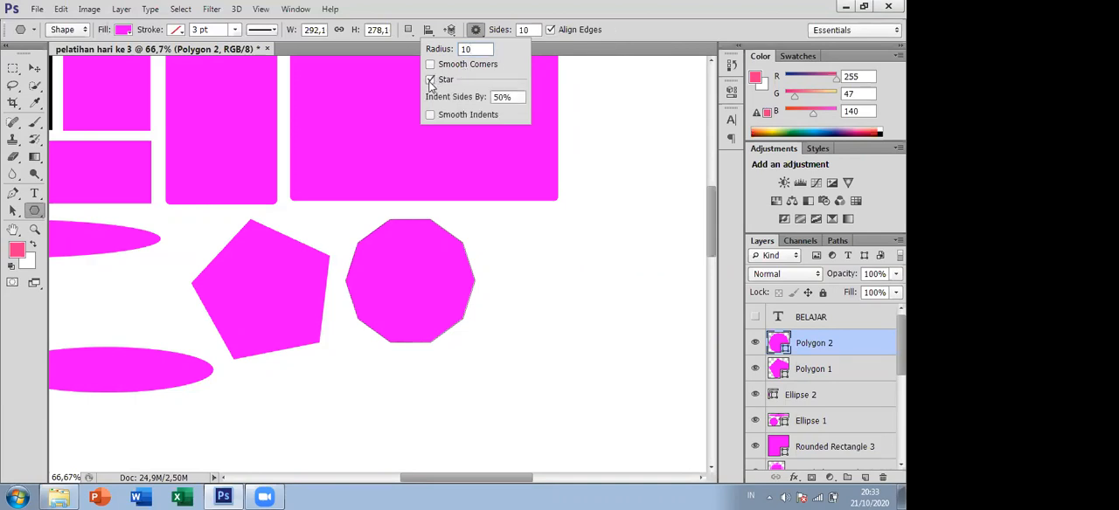
click(539, 255)
drag(525, 245, 395, 134)
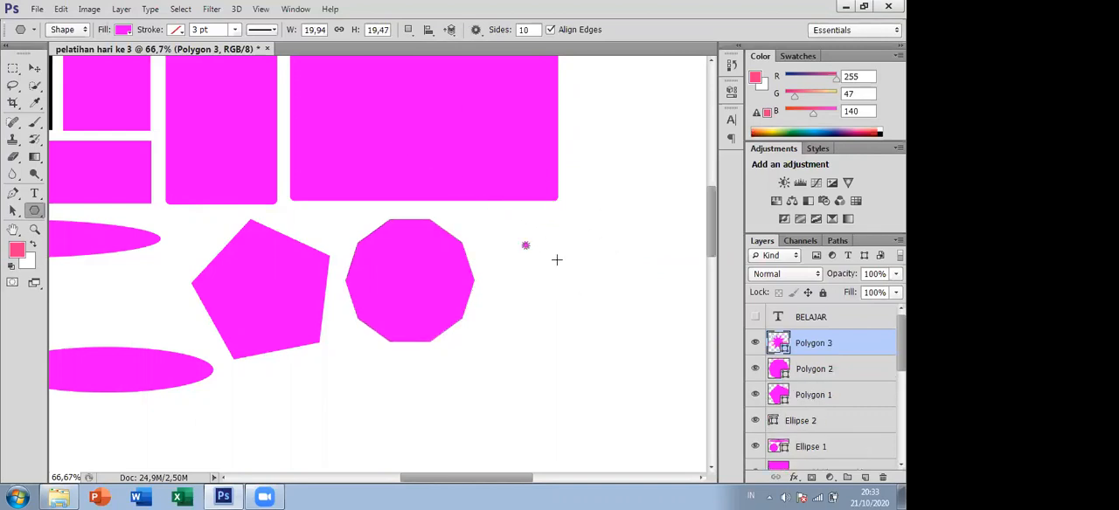
key(ctrl+z)
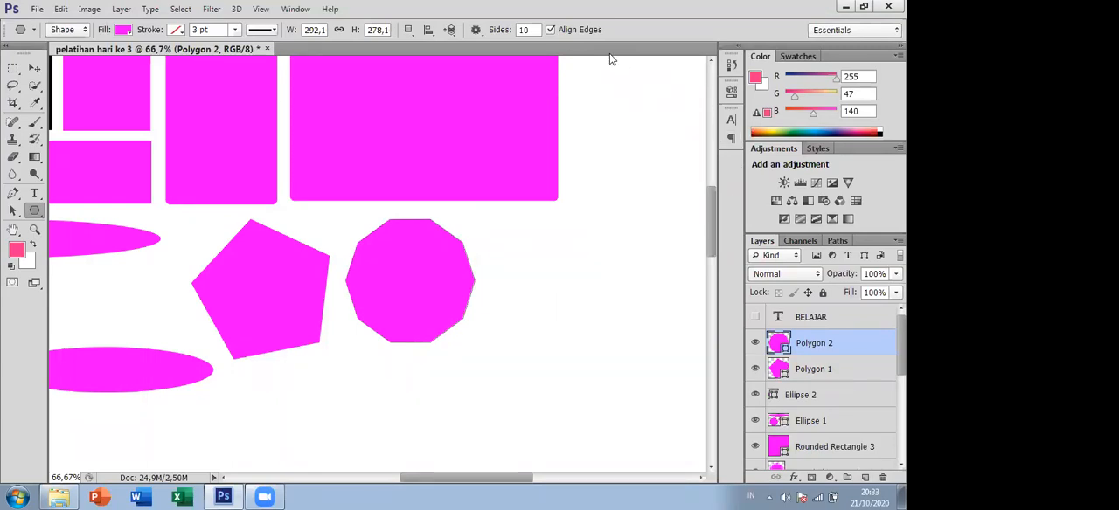
- Set the radius to 100 px, draw a 10-pointed star about 200 by 194 px, and move it beside the decagon
click(477, 30)
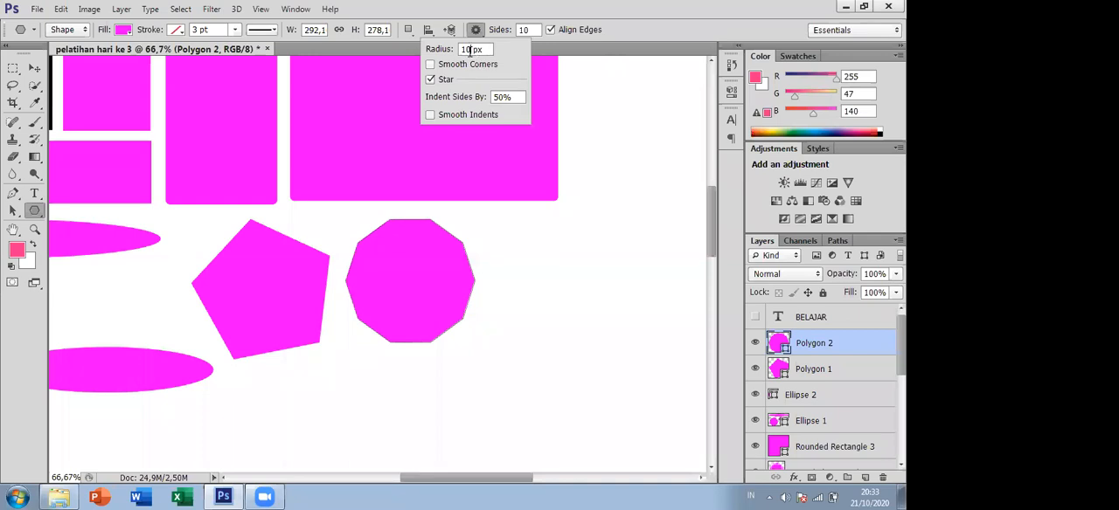
text(0)
drag(557, 254, 577, 170)
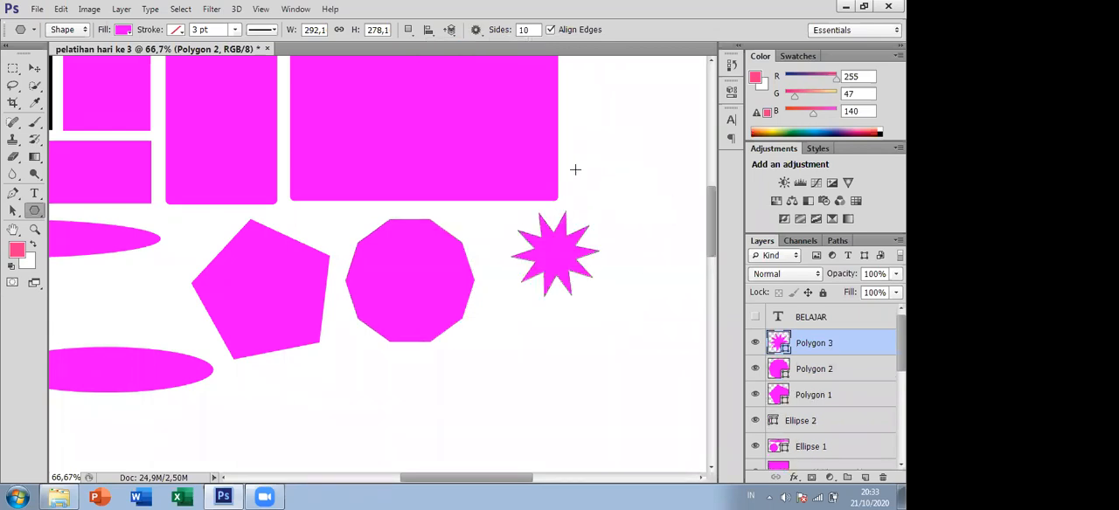
click(34, 68)
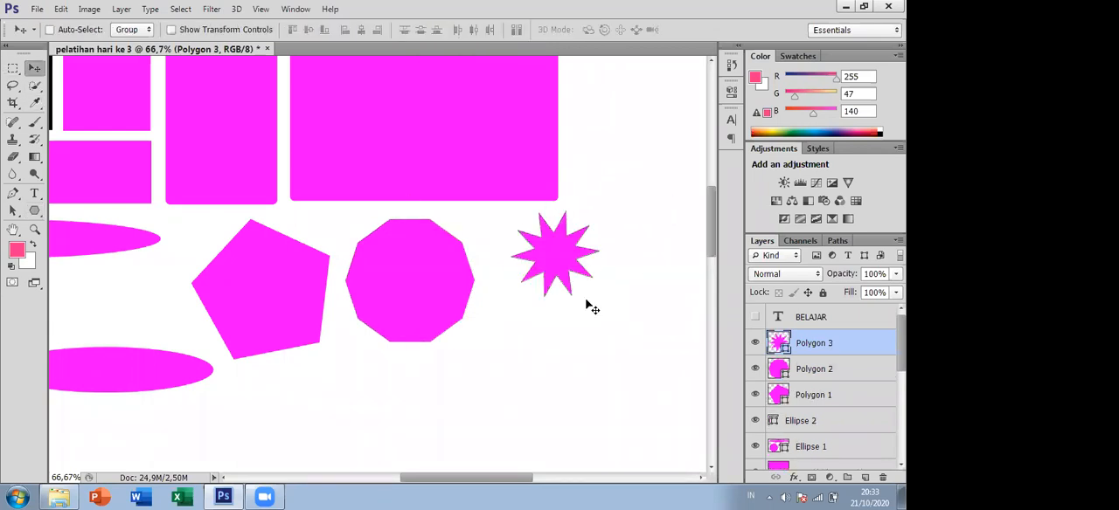
drag(545, 260, 518, 267)
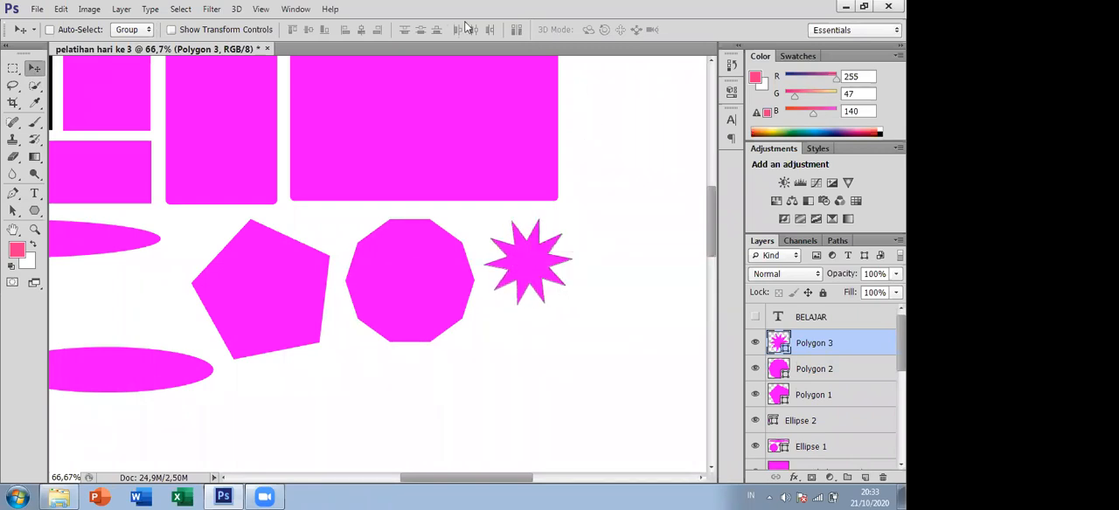
- Draw a five-pointed star about 182 by 190 px and move it below the 10-pointed star, clear of the decagon
click(34, 212)
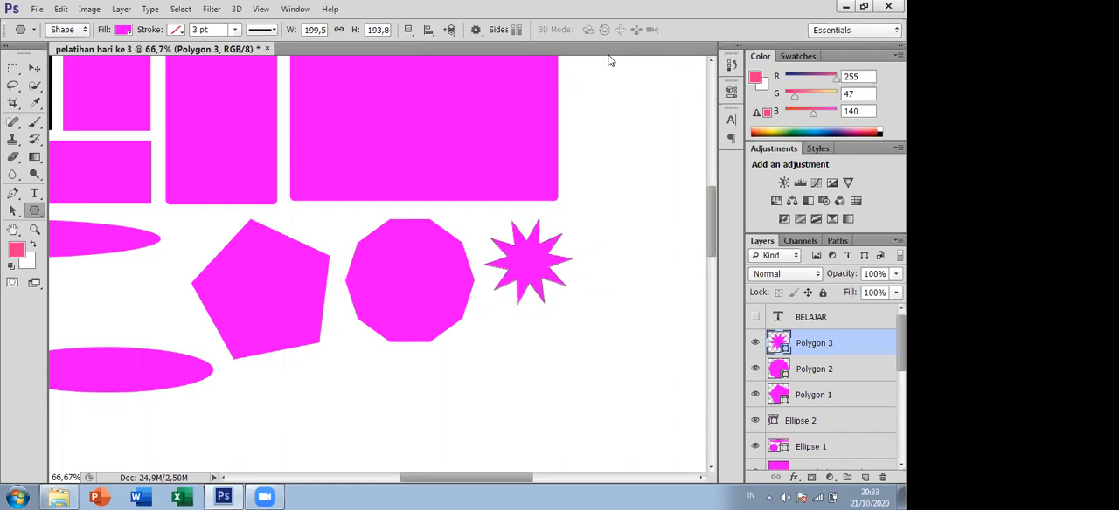
click(477, 30)
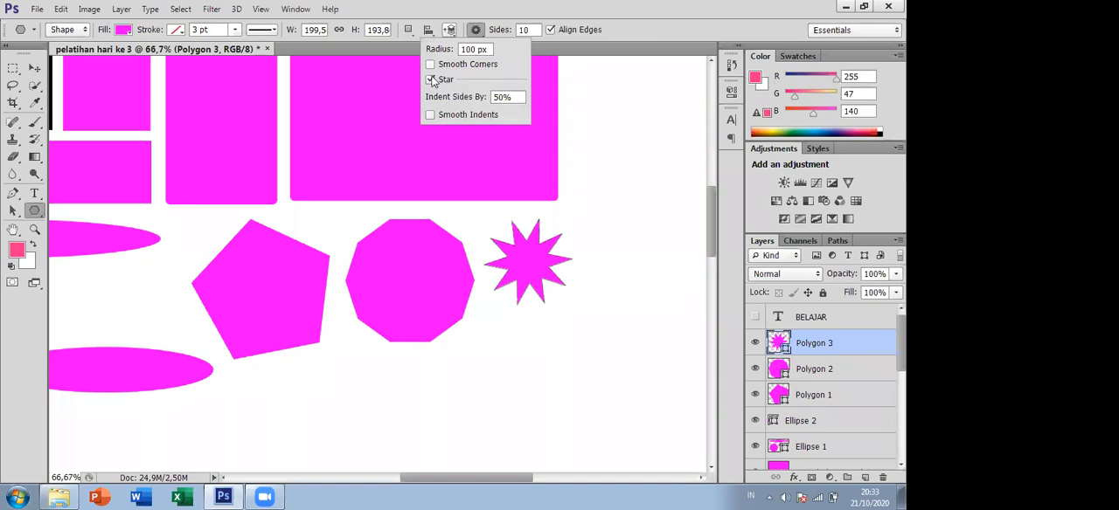
click(529, 30)
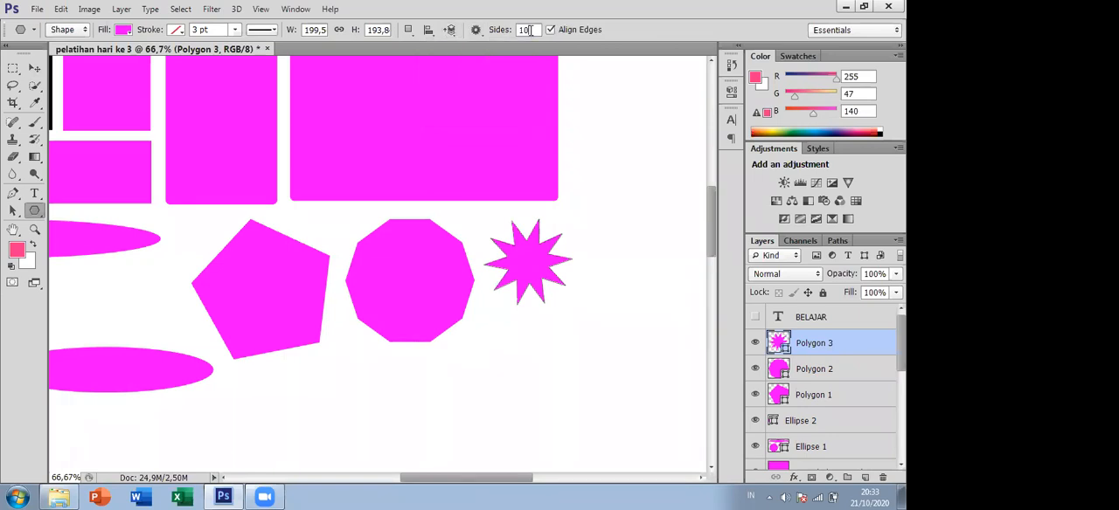
text(5)
click(476, 30)
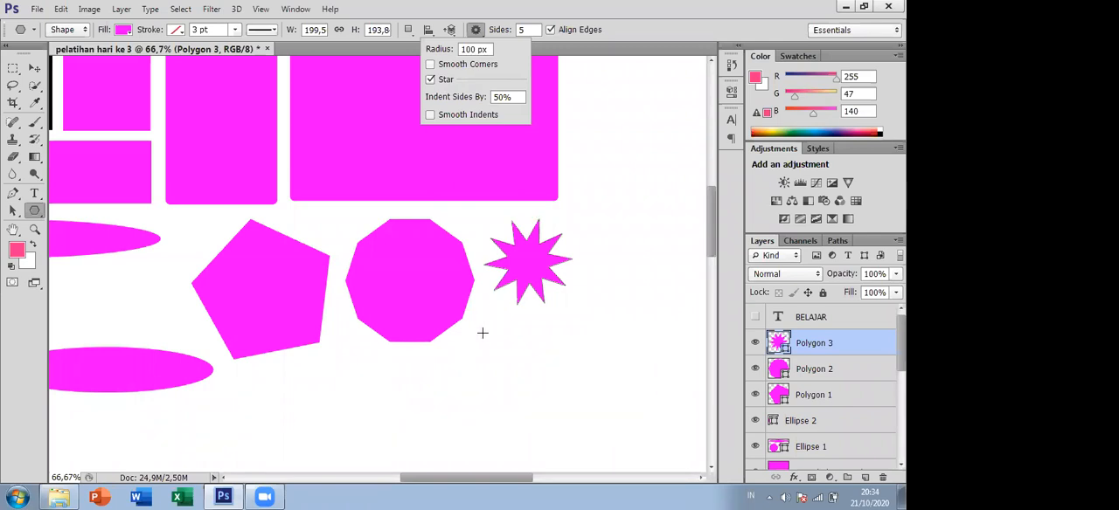
click(485, 338)
drag(486, 338, 548, 378)
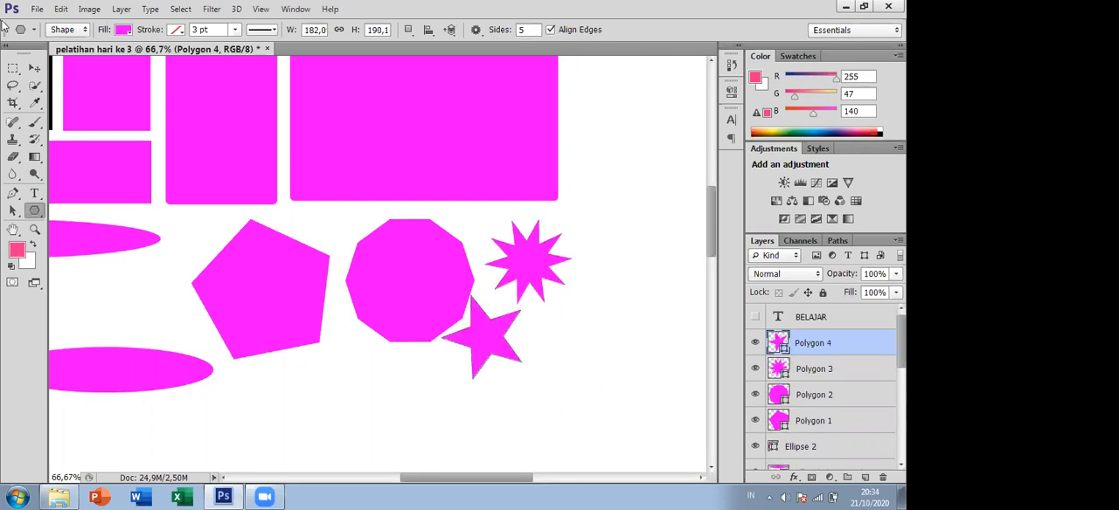
click(35, 69)
drag(481, 324, 498, 335)
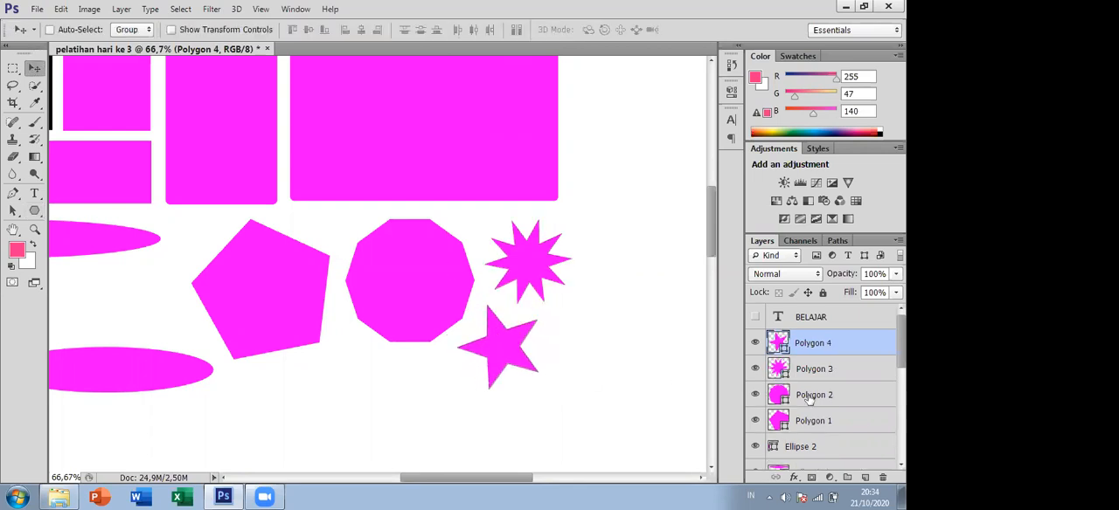
- Duplicate the five-pointed star's layer and move the copy diagonally below the original, under the decagon
scroll(822, 369, down, 4)
scroll(809, 378, down, 1)
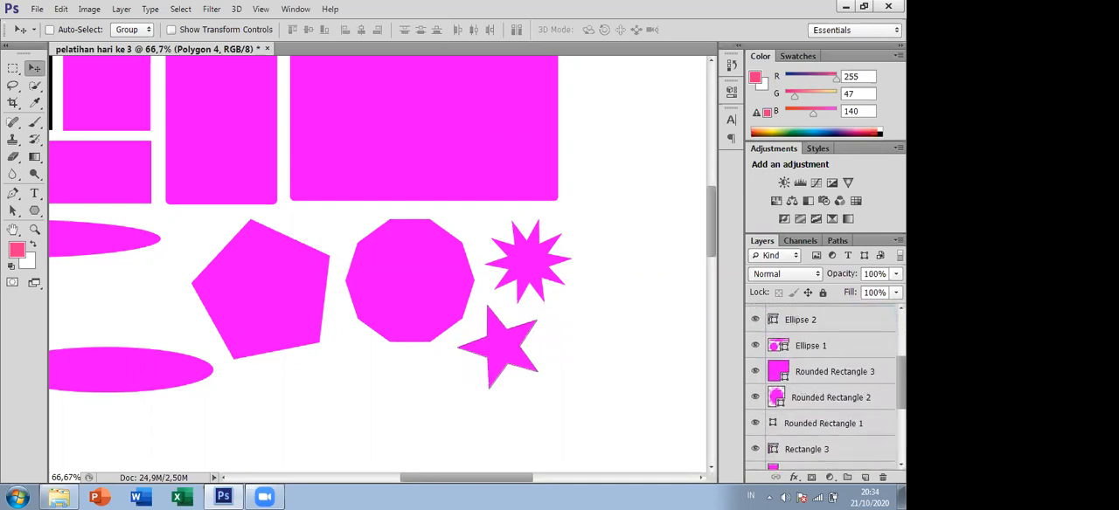
scroll(813, 367, up, 5)
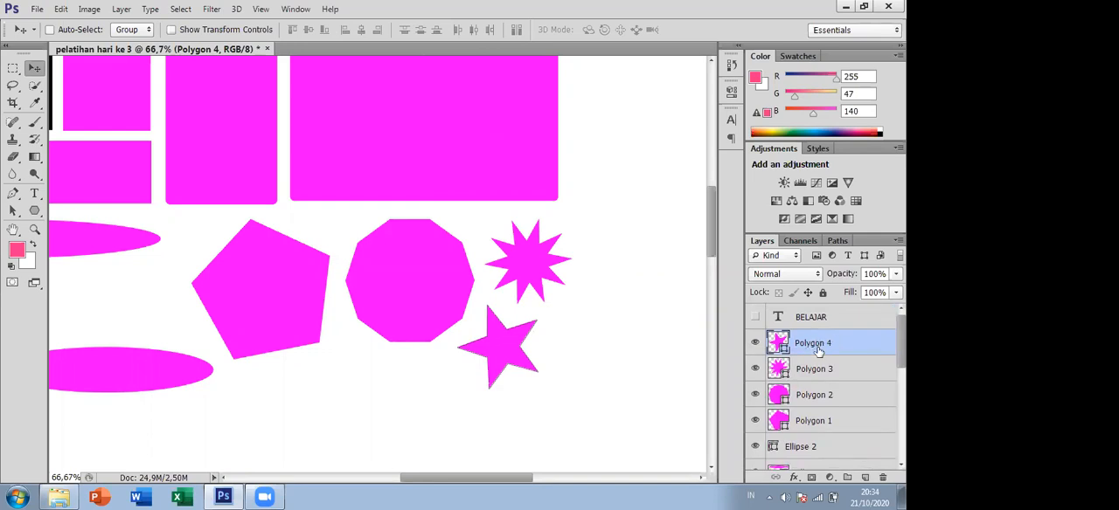
right_click(830, 346)
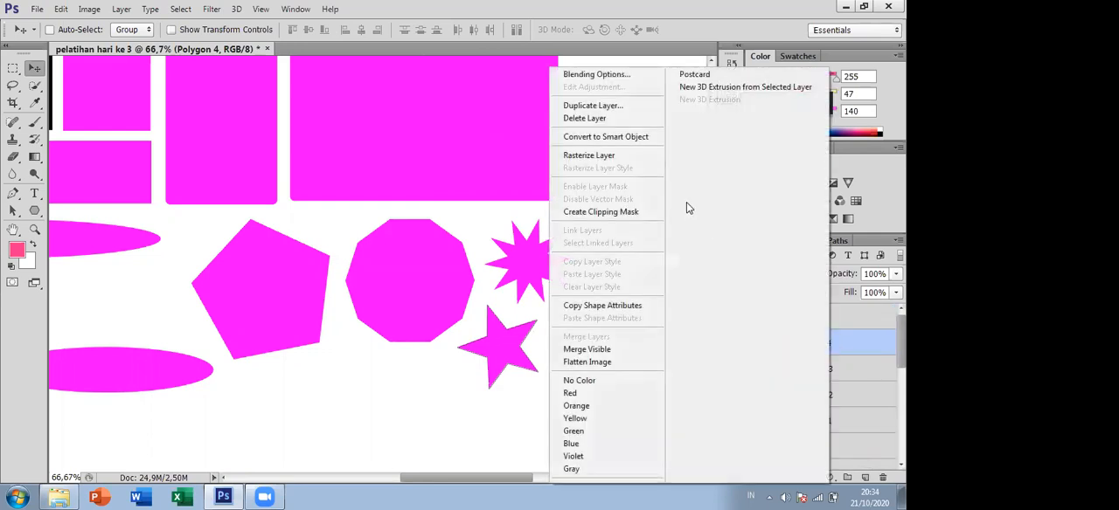
click(610, 106)
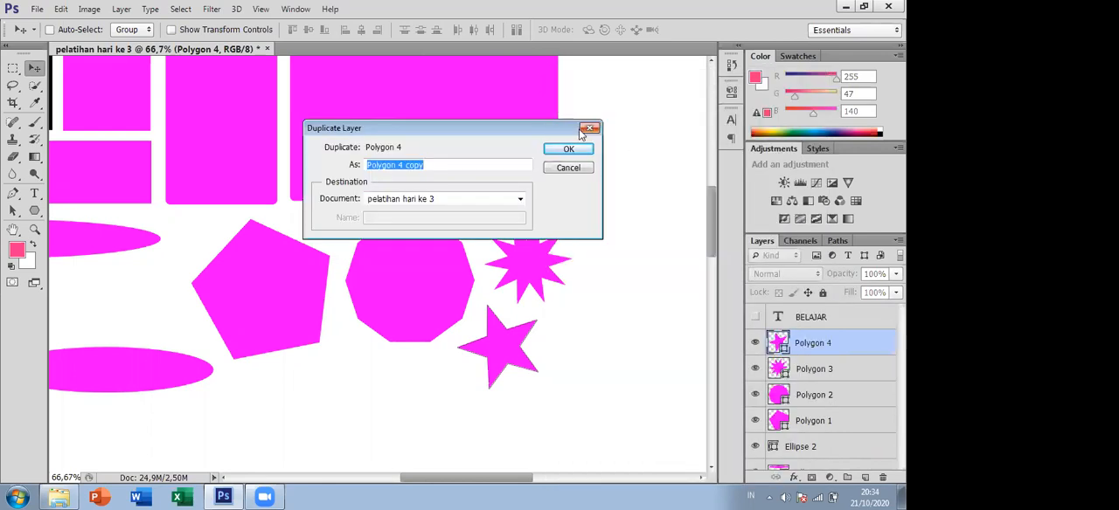
click(569, 150)
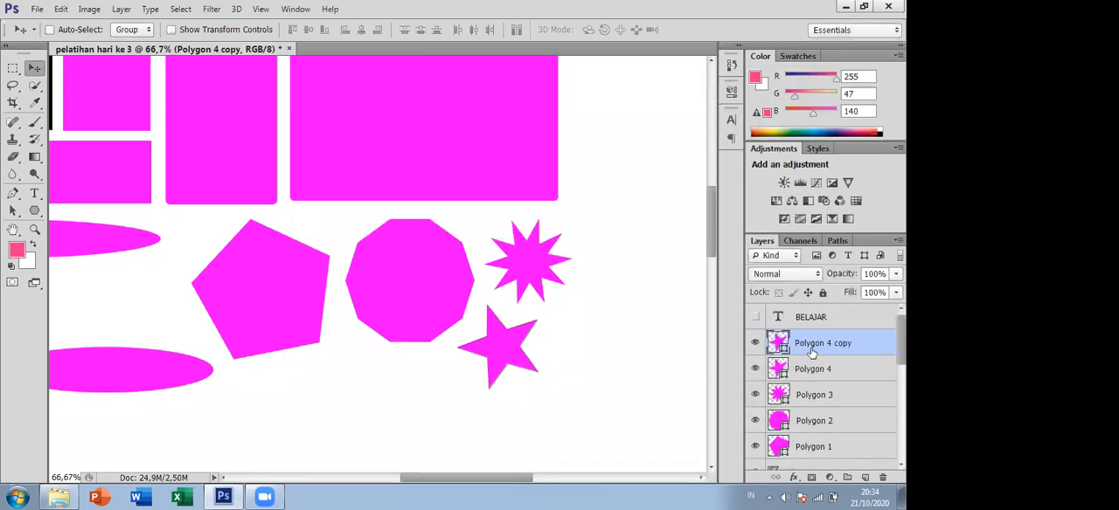
drag(503, 352, 448, 398)
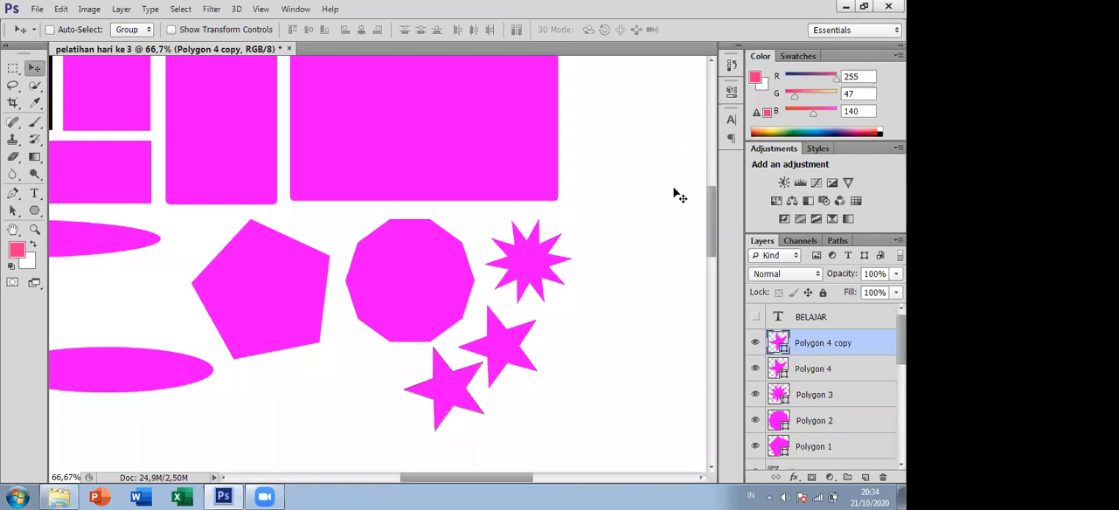
- Rename the original five-pointed star's layer BINTANG 1 and its copy BINTANG 2
double_click(819, 345)
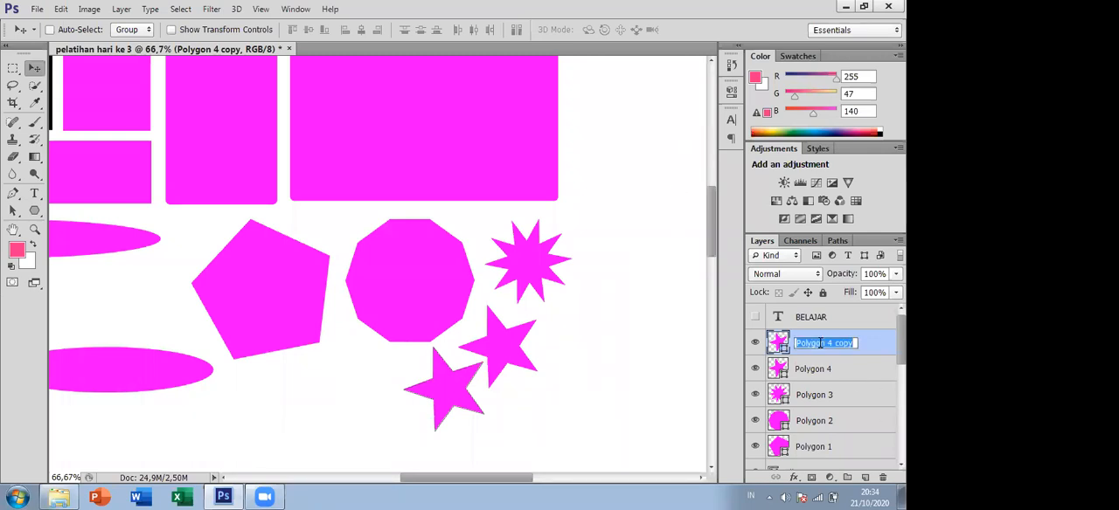
double_click(832, 371)
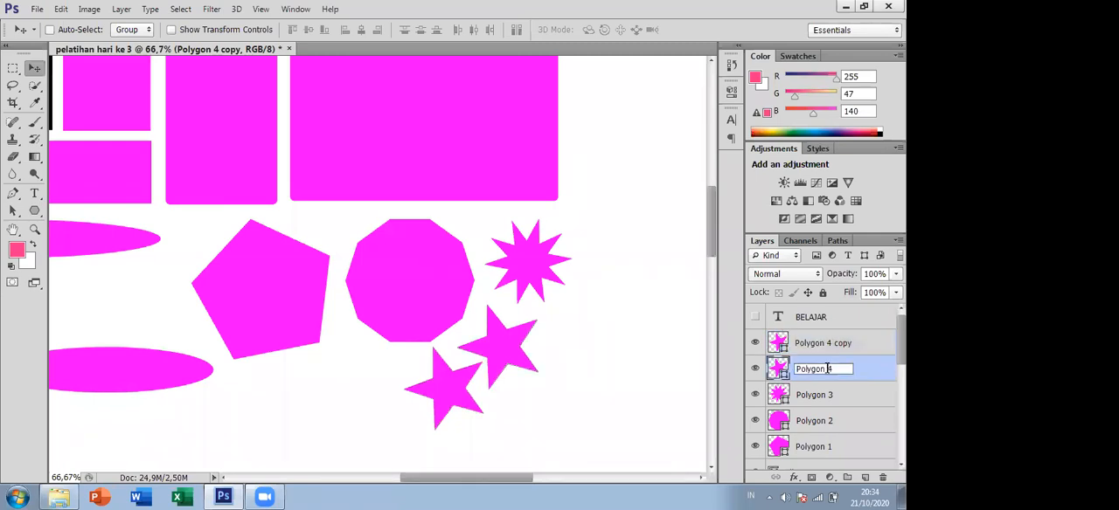
text(BINTAN)
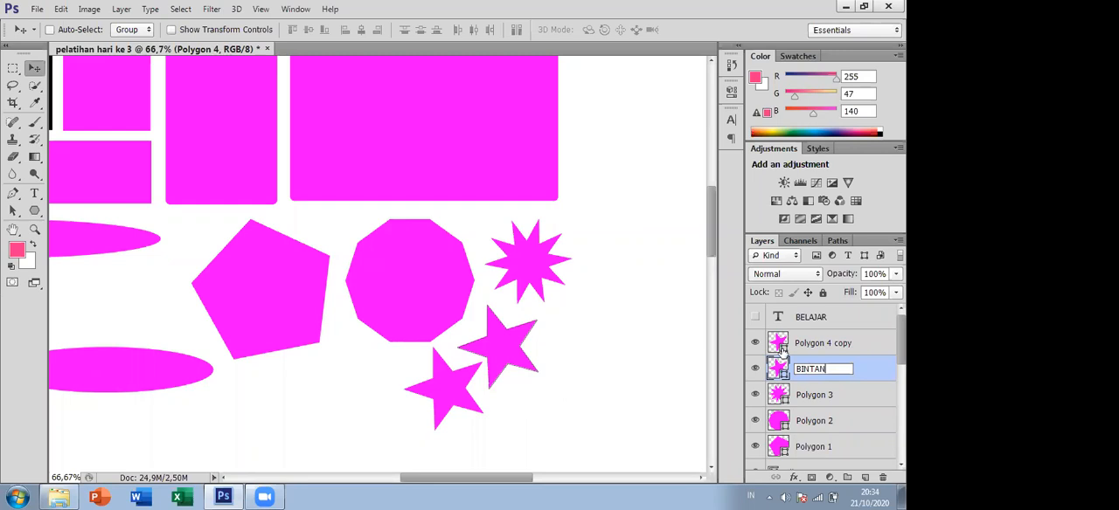
text(G 1)
key(Return)
double_click(829, 344)
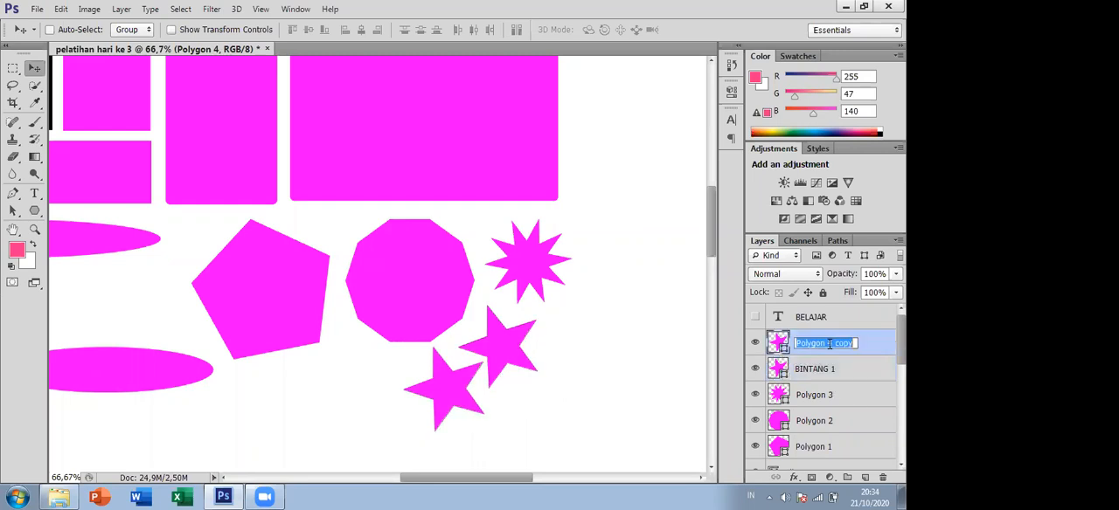
text(BINTANG 2)
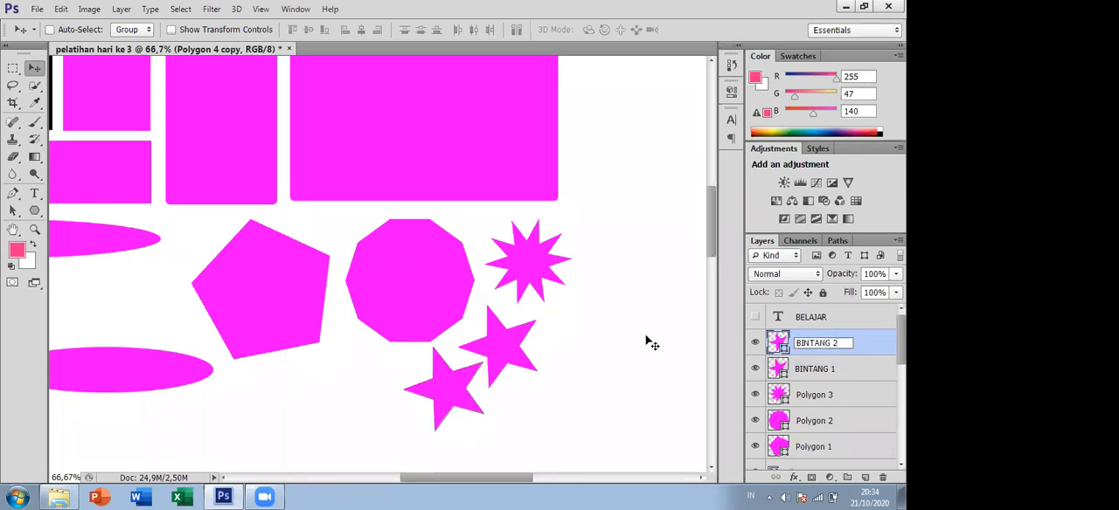
click(597, 358)
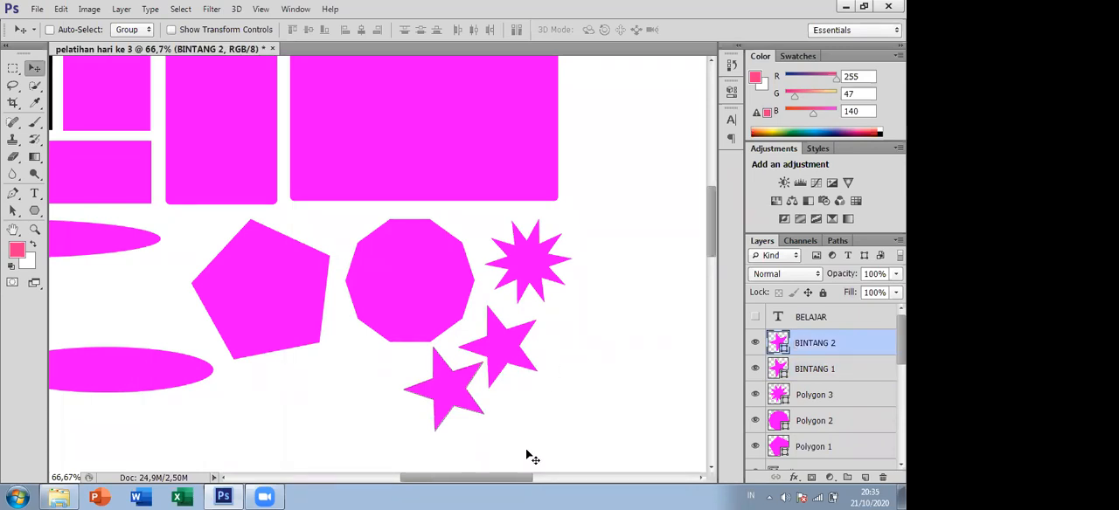
- Open 1200px-Katun from File Explorer's Galeri folder as a separate Photoshop document and convert its locked background into a regular layer
drag(484, 475, 496, 458)
drag(712, 222, 698, 191)
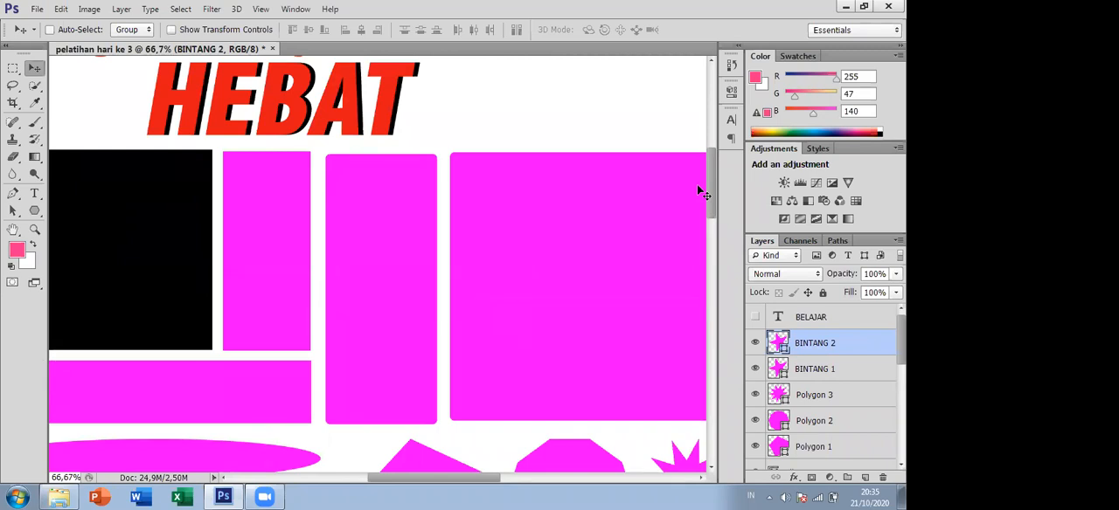
click(65, 496)
click(201, 24)
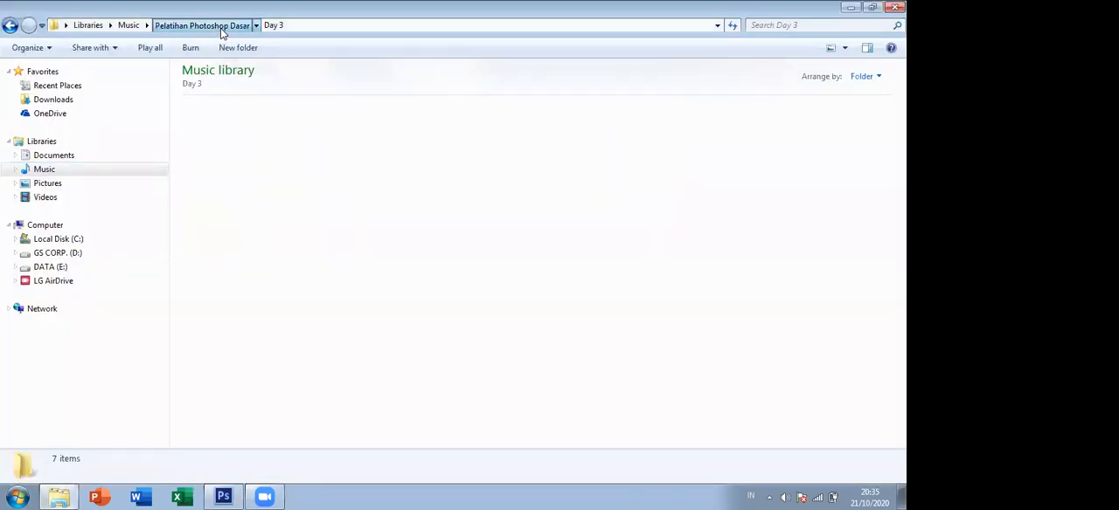
double_click(570, 160)
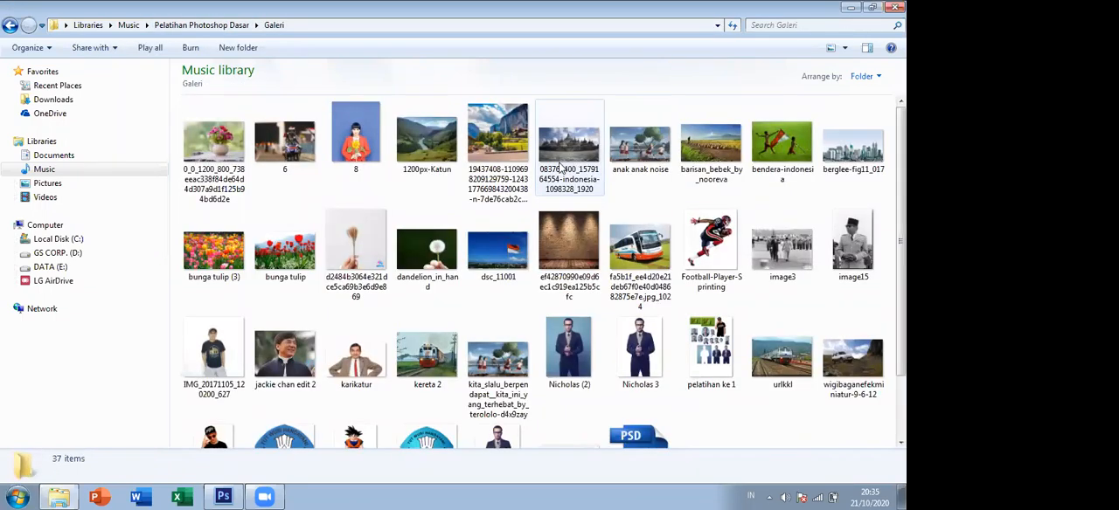
click(425, 140)
drag(425, 140, 389, 52)
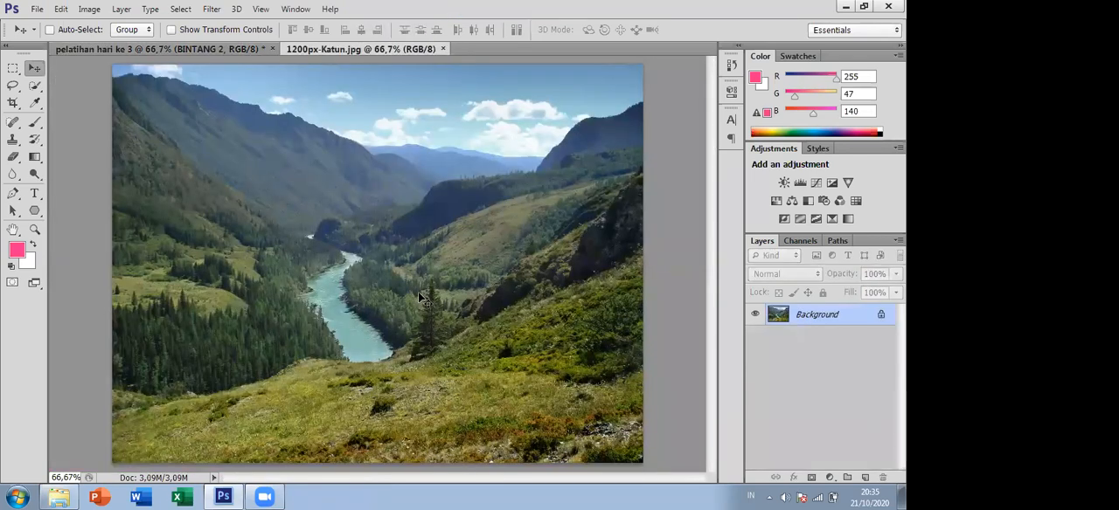
double_click(881, 318)
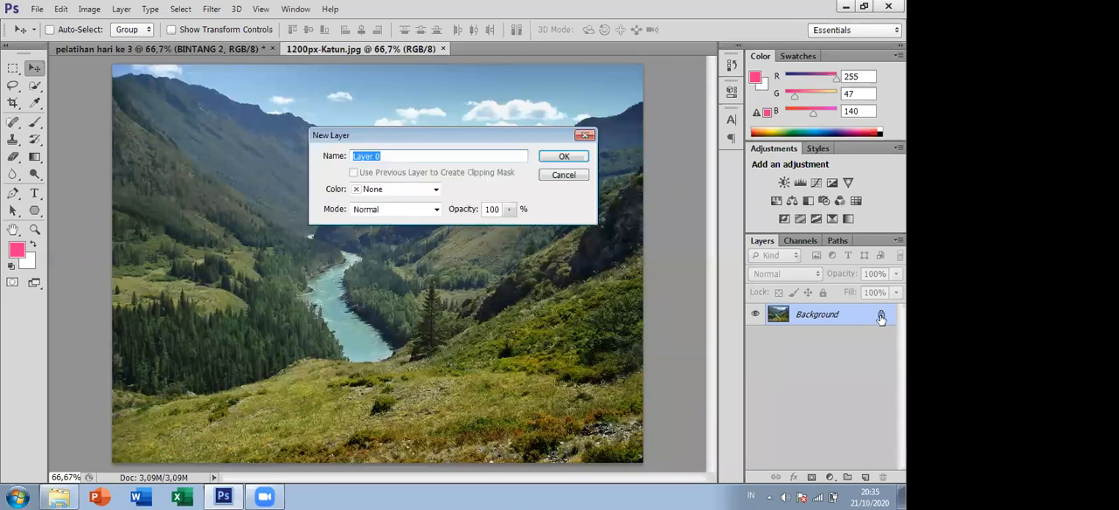
click(564, 156)
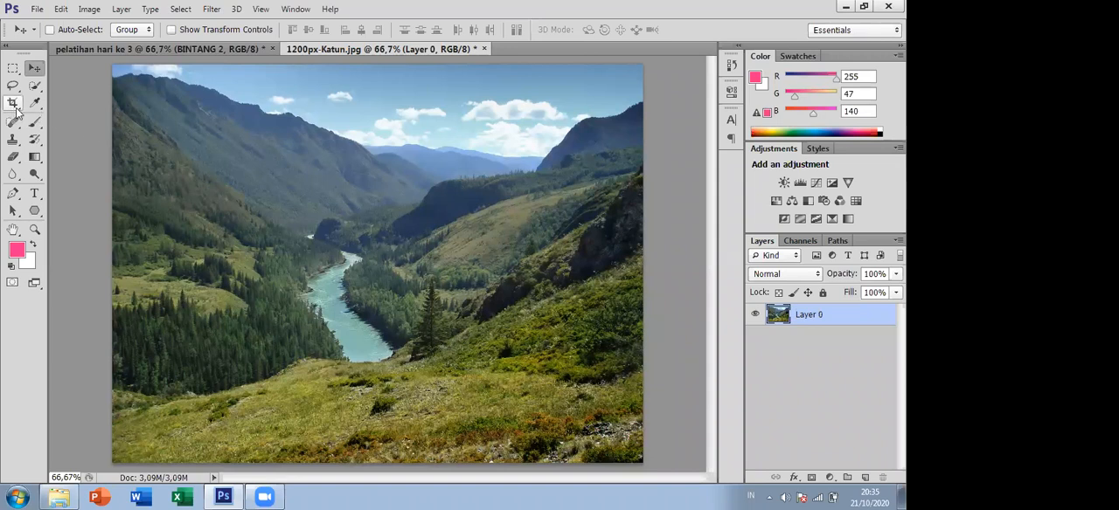
click(161, 52)
scroll(454, 271, up, 1)
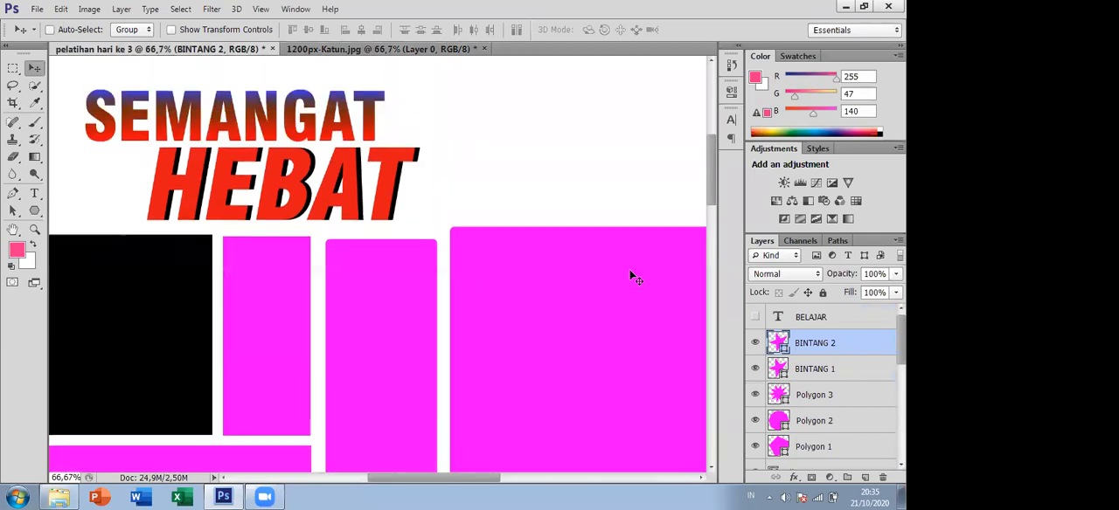
scroll(712, 200, down, 3)
scroll(714, 210, up, 3)
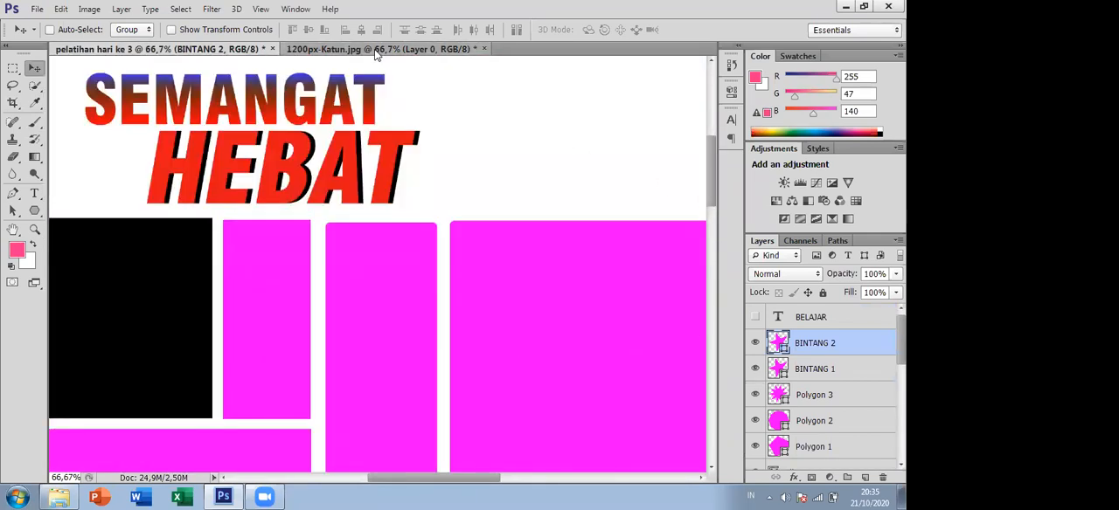
click(361, 51)
click(268, 50)
click(400, 49)
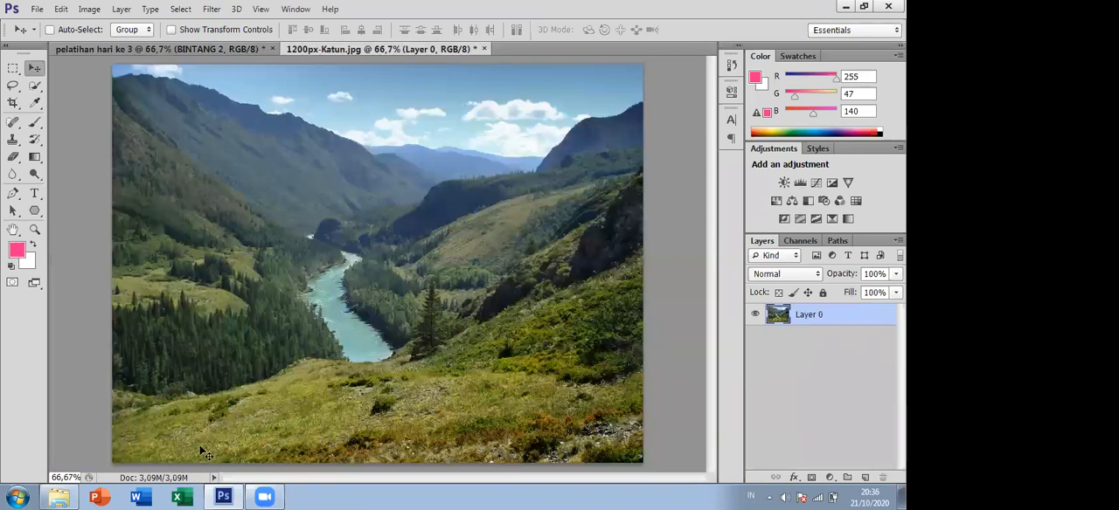
- Place the cut-out man image 11 from File Explorer's Galeri folder into the 1200px-Katun document above the landscape
click(59, 496)
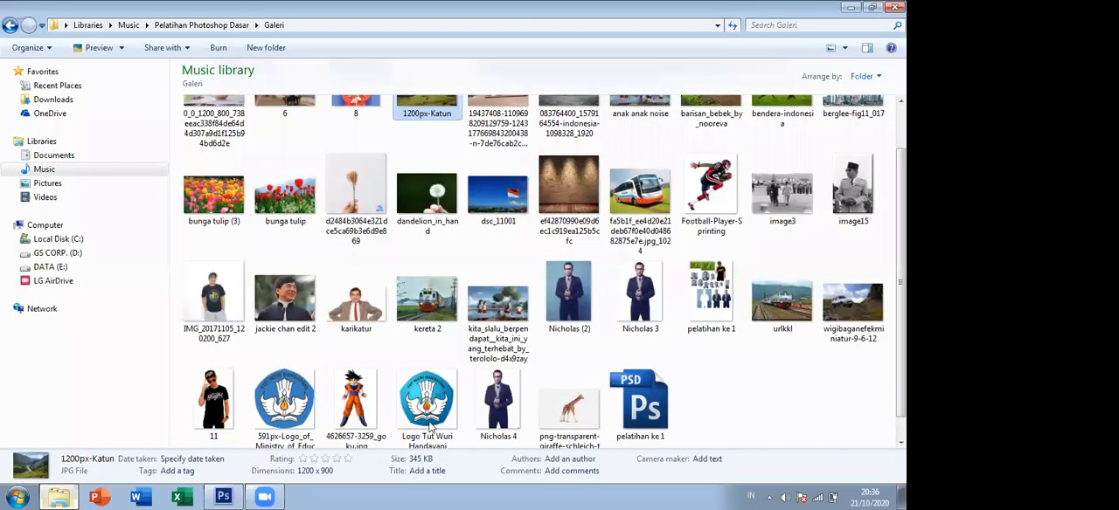
scroll(756, 347, up, 1)
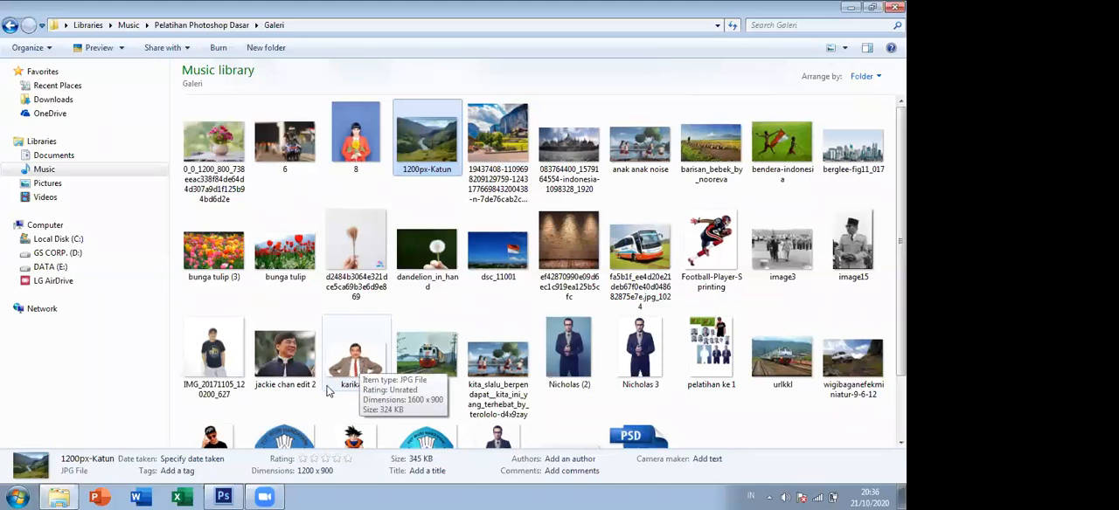
click(209, 439)
drag(217, 381, 371, 247)
drag(407, 208, 434, 203)
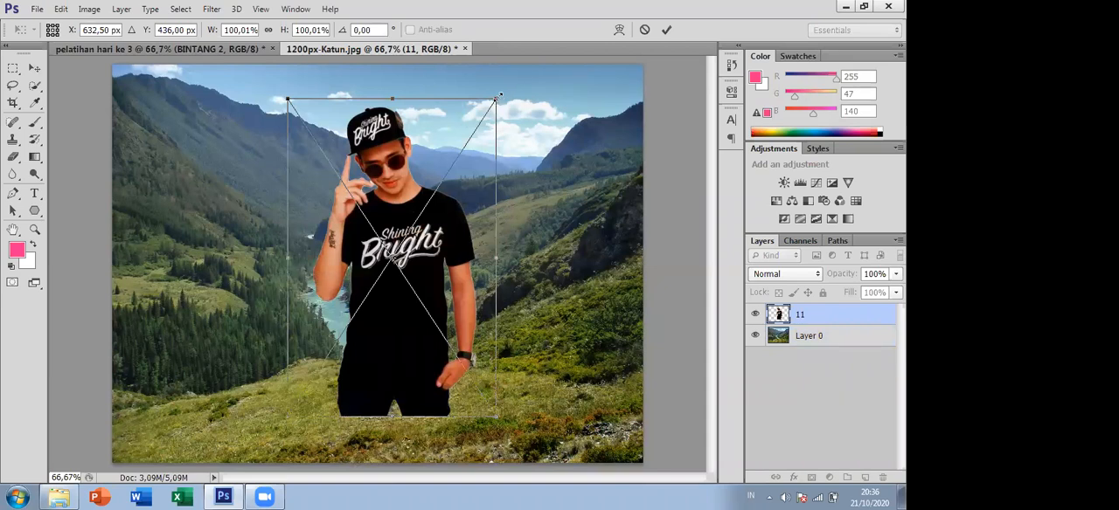
- Scale the placed man down proportionally to roughly three quarters and stand him on the grass near the photo's centre
drag(497, 98, 446, 172)
mouse_move(402, 288)
mouse_down()
mouse_move(437, 267)
mouse_move(415, 277)
mouse_up()
drag(416, 245, 406, 252)
key(Return)
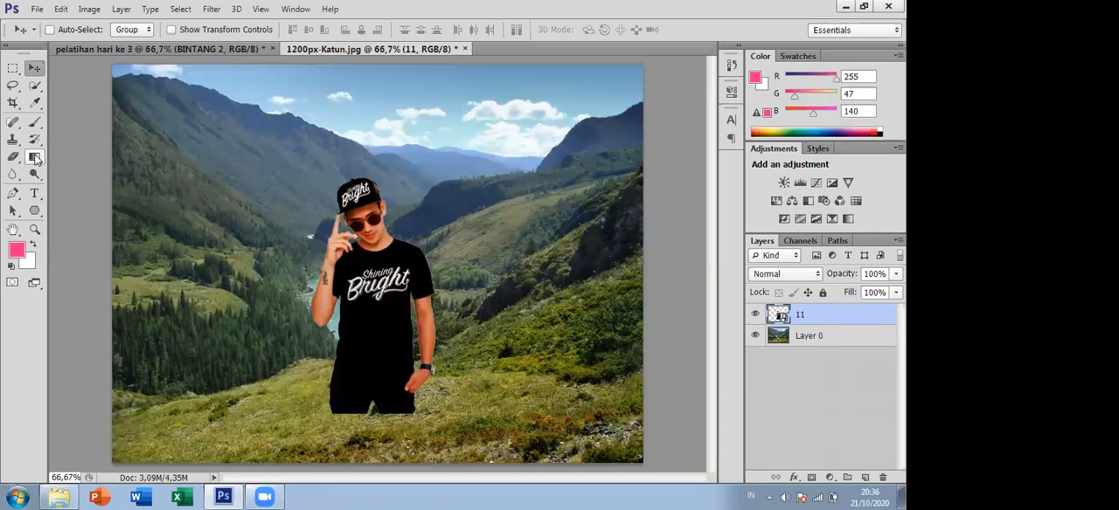
- Set the Polygon tool to 6 sides, draw a trial six-pointed star above the man and undo it
click(34, 211)
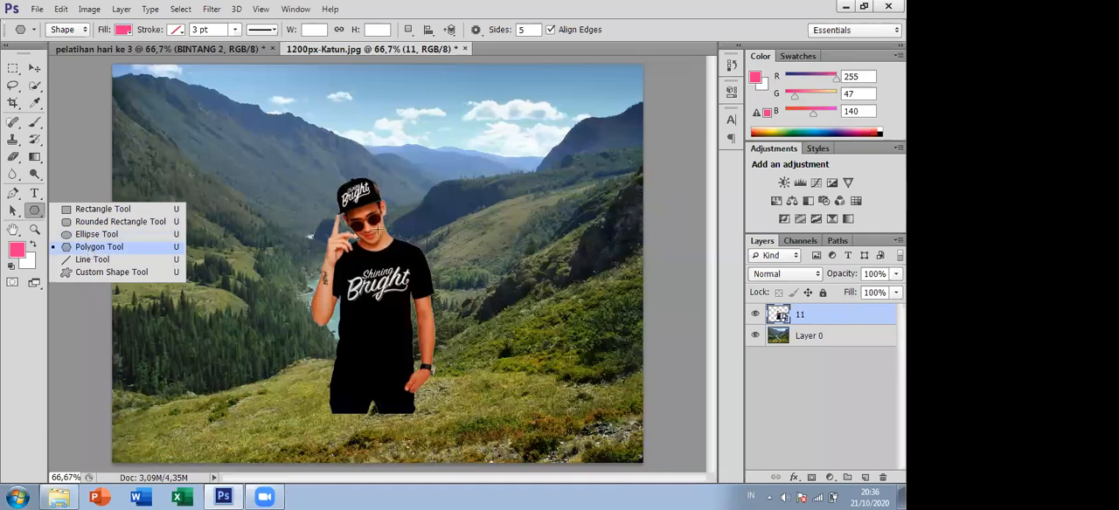
click(91, 252)
click(523, 30)
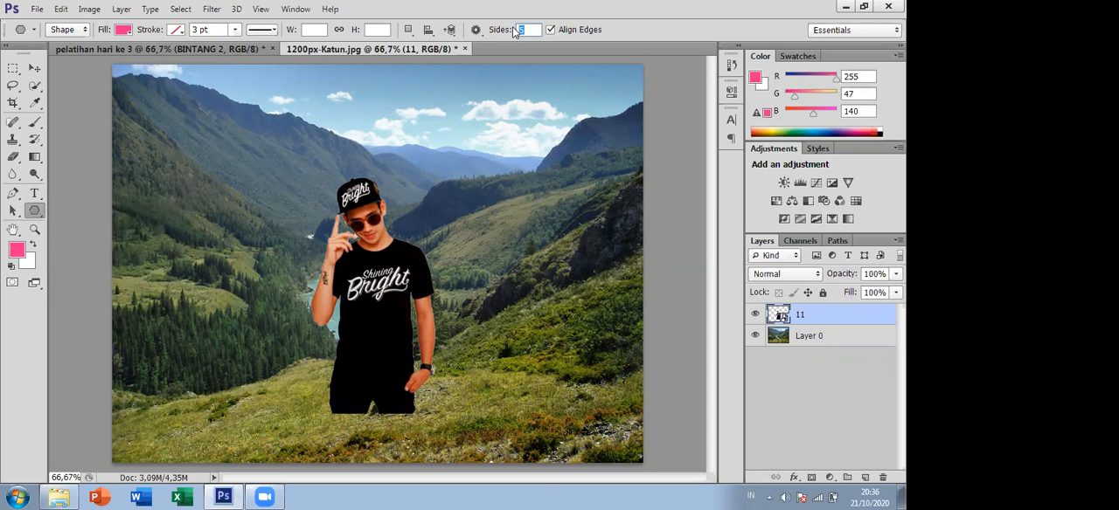
text(6)
drag(284, 152, 317, 179)
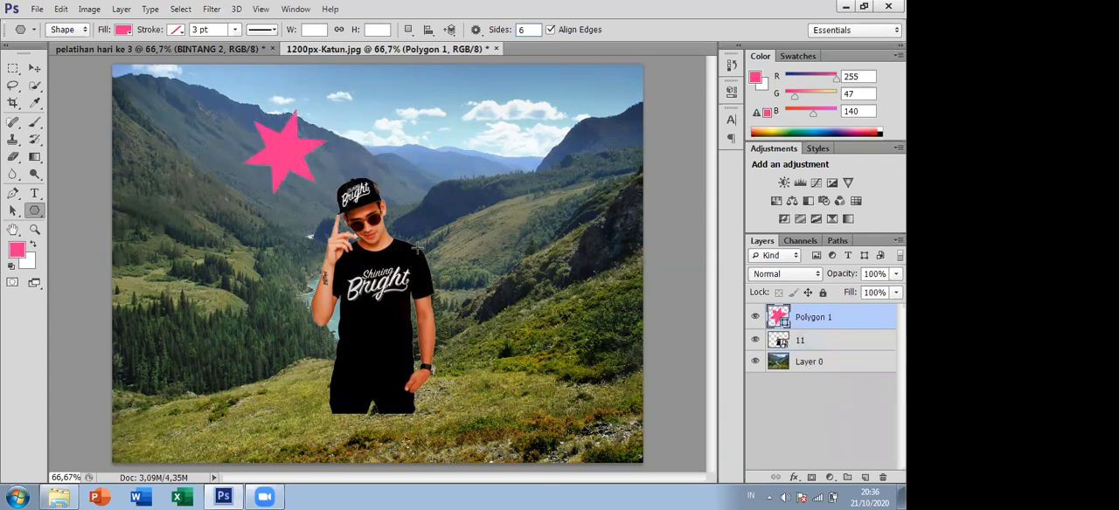
key(ctrl+z)
- Turn off the Star option, clear the polygon radius and draw a hexagon about 369 by 320 px over the photo's upper part
click(475, 29)
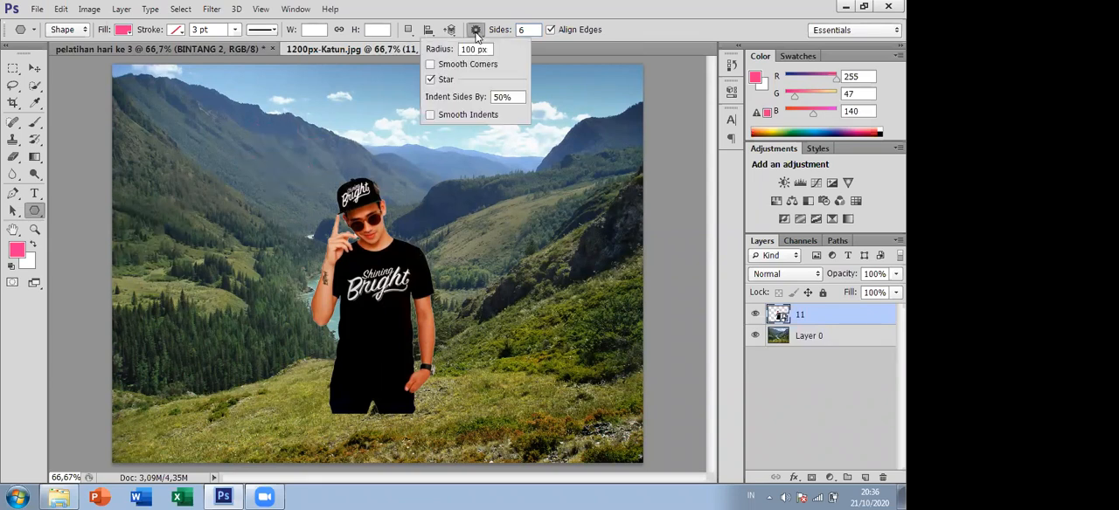
click(430, 80)
click(488, 49)
key(BackSpace)
click(644, 31)
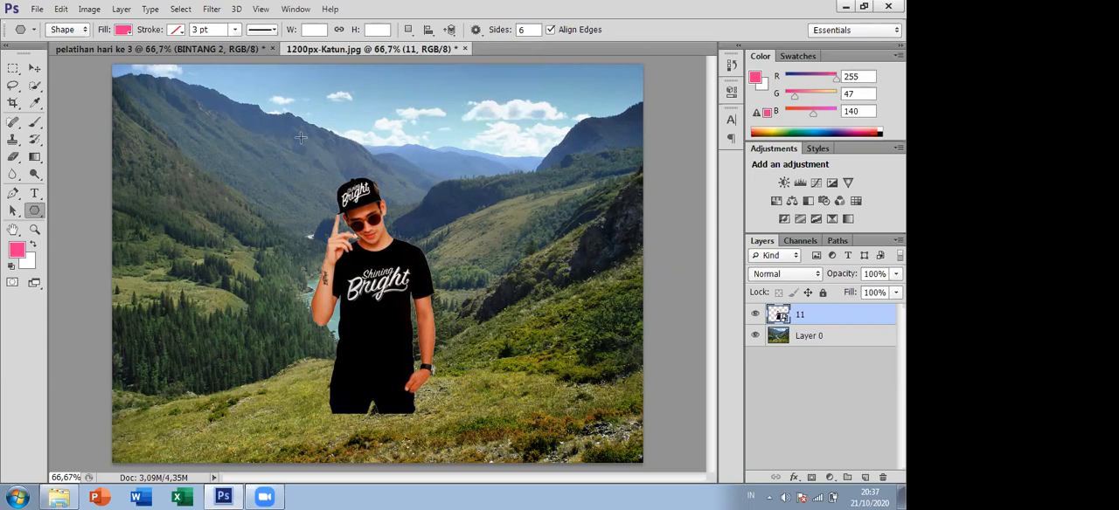
drag(362, 209, 388, 169)
- Move the hexagon down over the man's head and chest
click(35, 68)
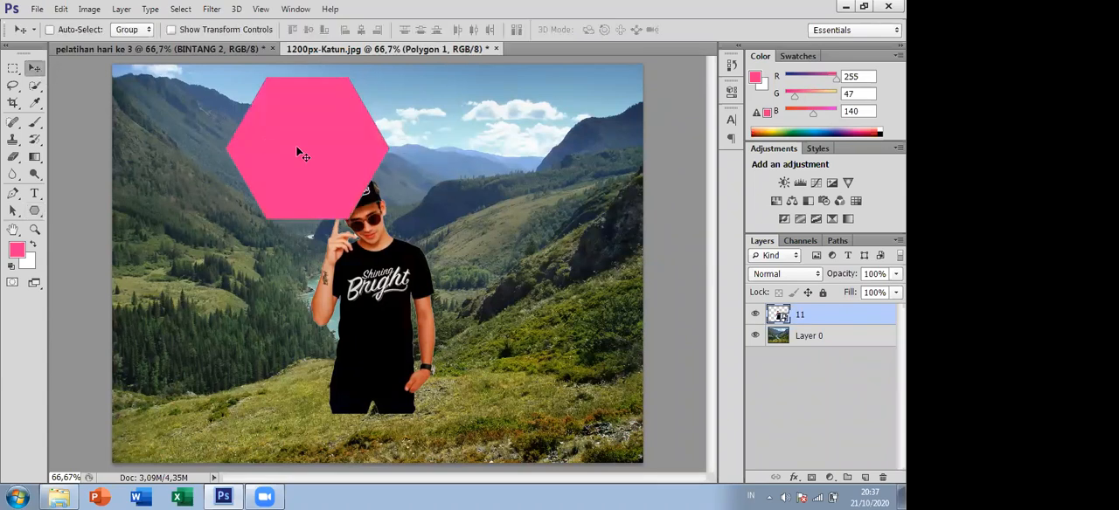
drag(301, 151, 398, 246)
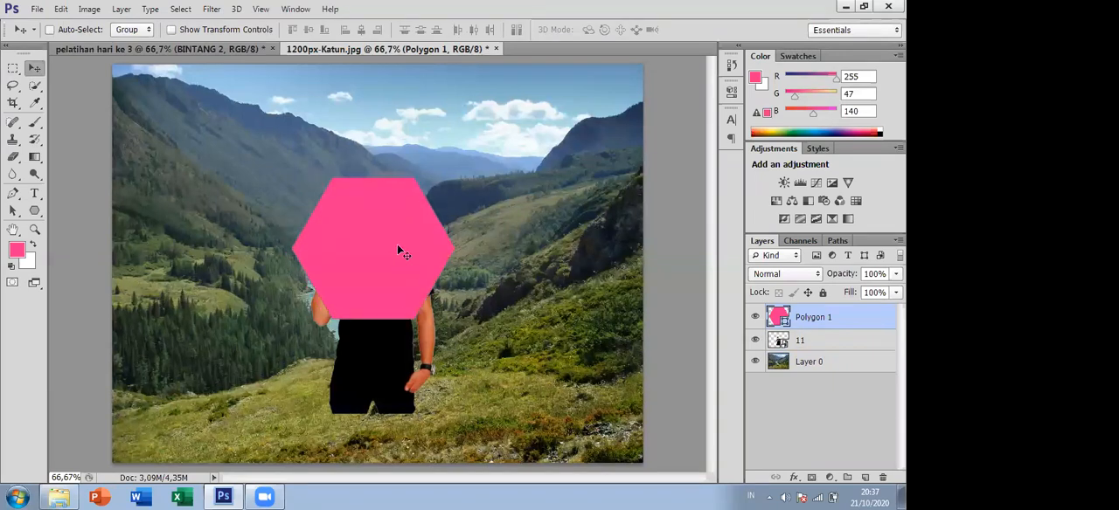
click(37, 213)
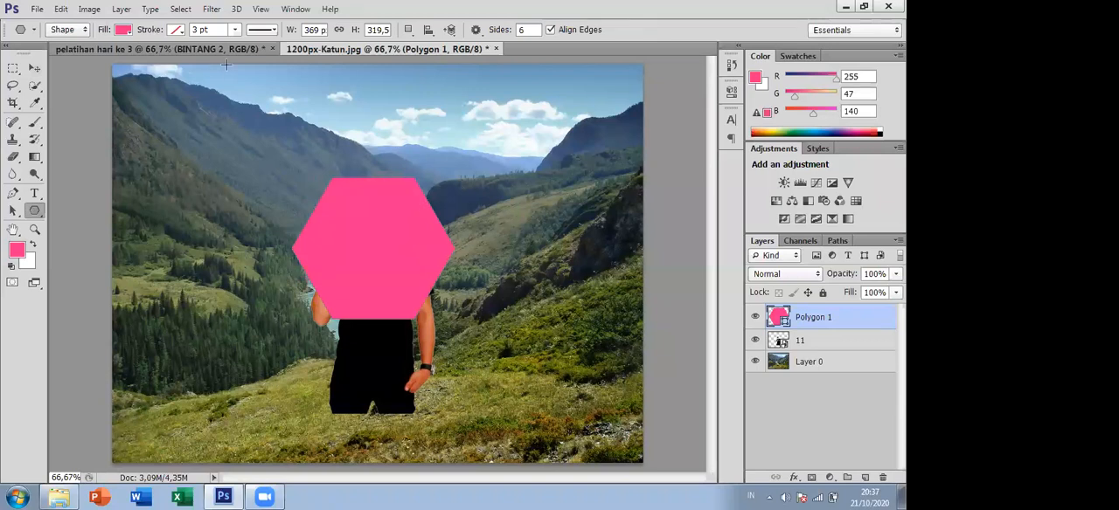
click(35, 69)
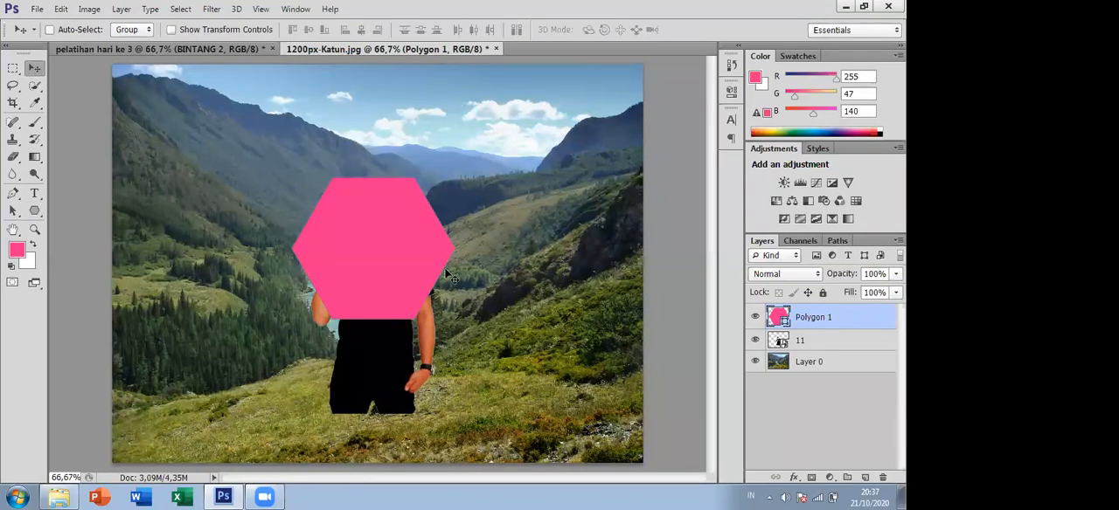
- Rotate the hexagon freely to about -157 degrees so that one corner points upward
key(ctrl+t)
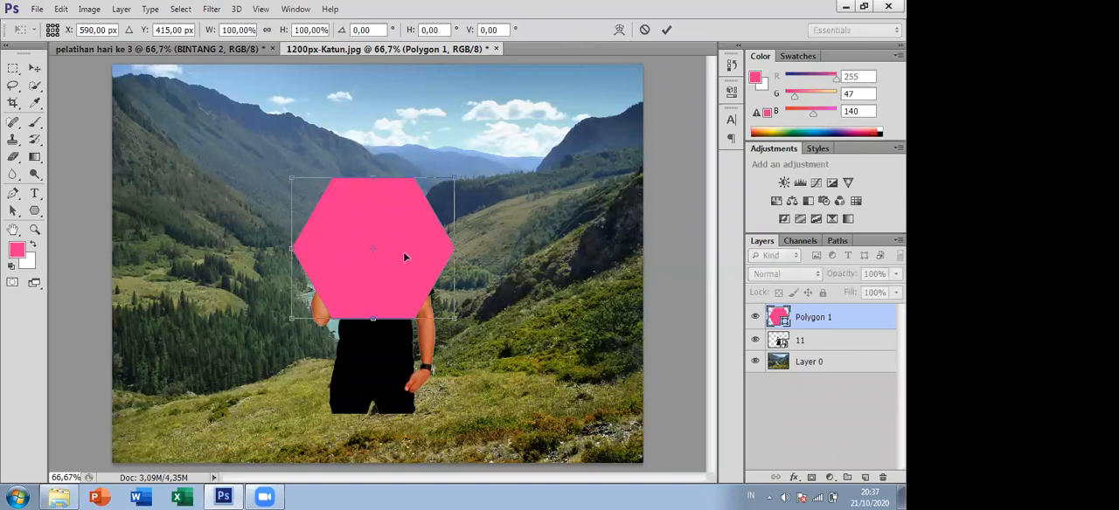
drag(476, 180, 543, 311)
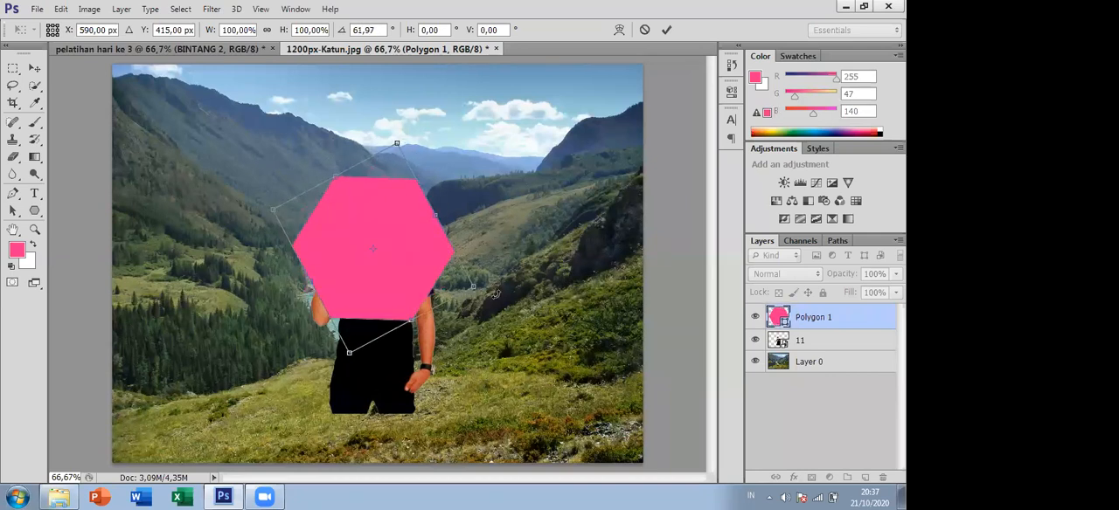
drag(490, 293, 221, 295)
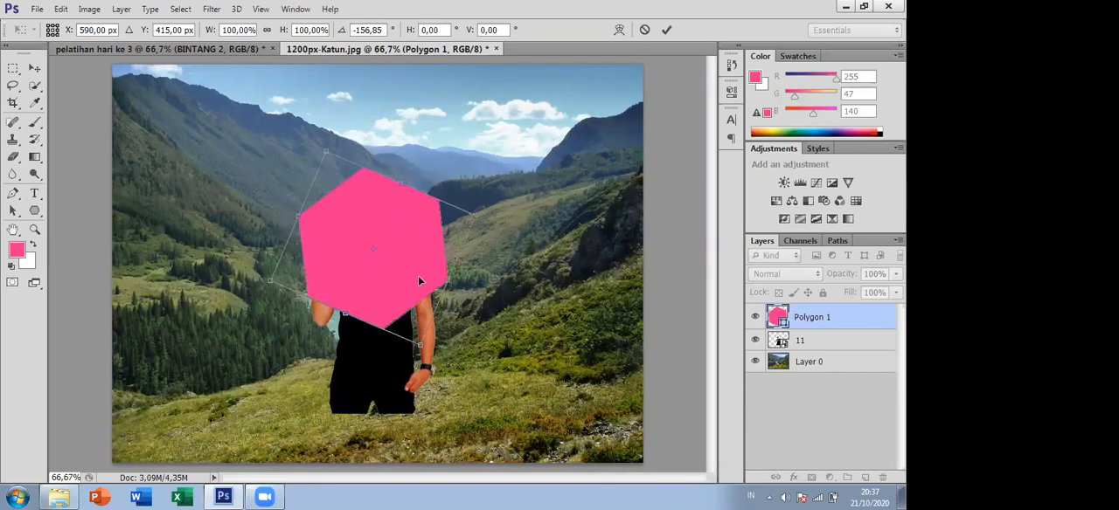
key(Return)
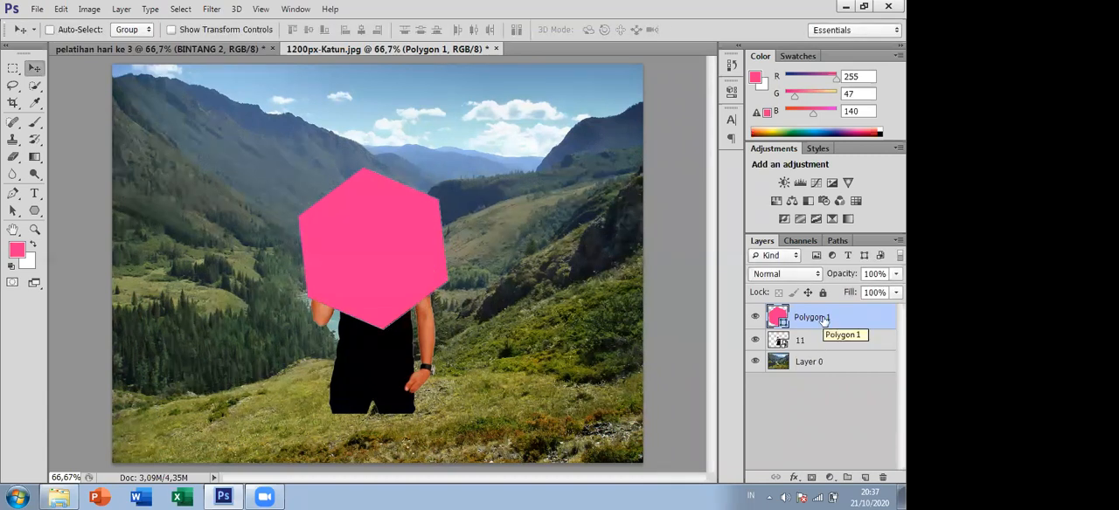
- Duplicate the hexagon layer twice and move the copies to the photo's upper right and upper left, clear of the original
key(ctrl+j)
key(ctrl+j)
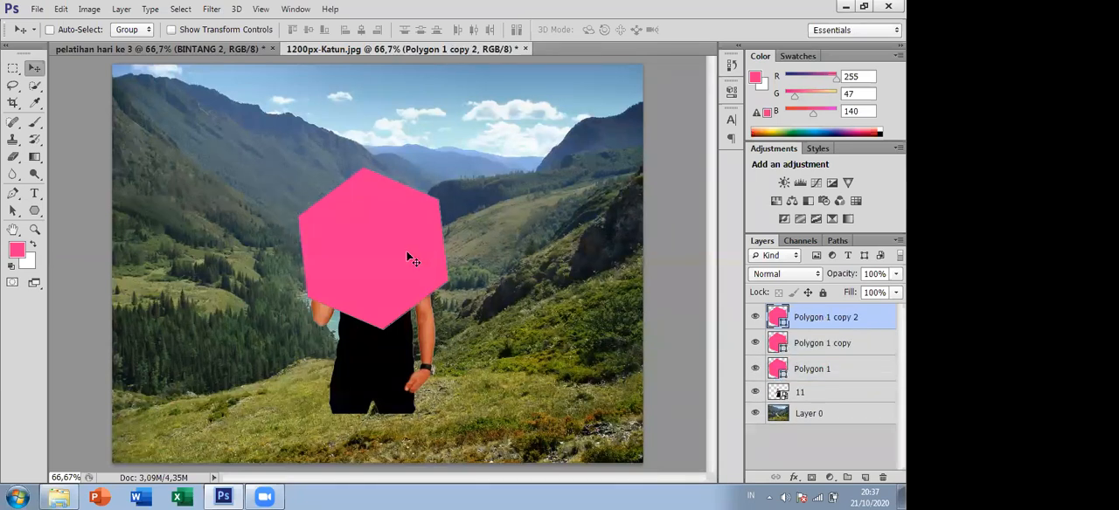
drag(382, 255, 368, 251)
drag(442, 258, 467, 232)
click(839, 342)
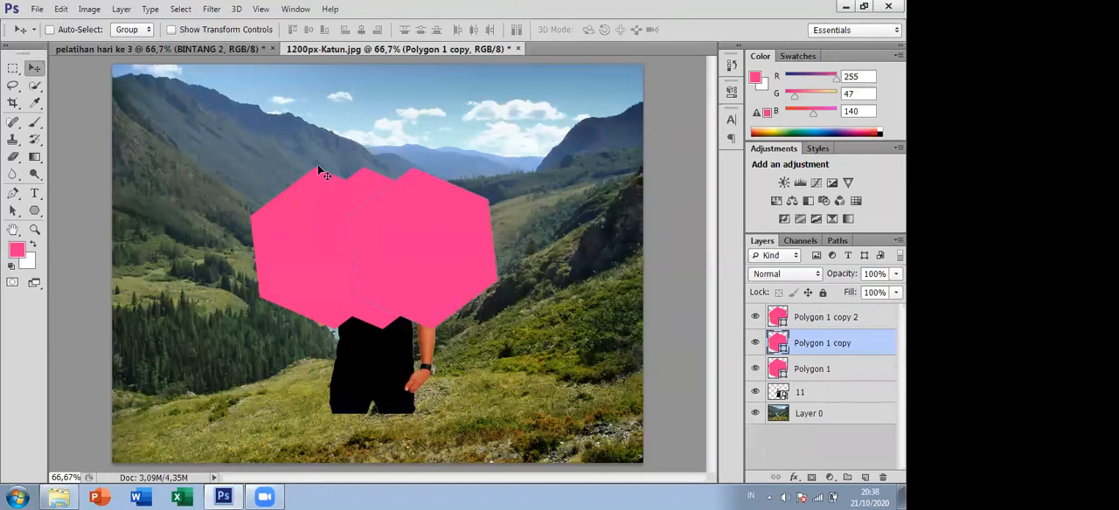
drag(433, 242, 542, 195)
drag(338, 244, 209, 157)
drag(340, 227, 301, 194)
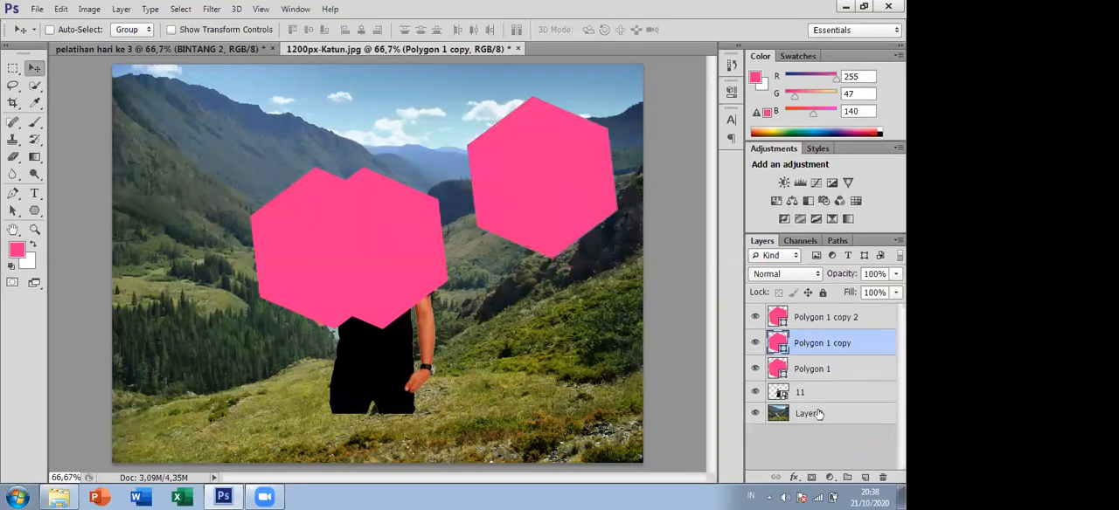
drag(292, 229, 172, 148)
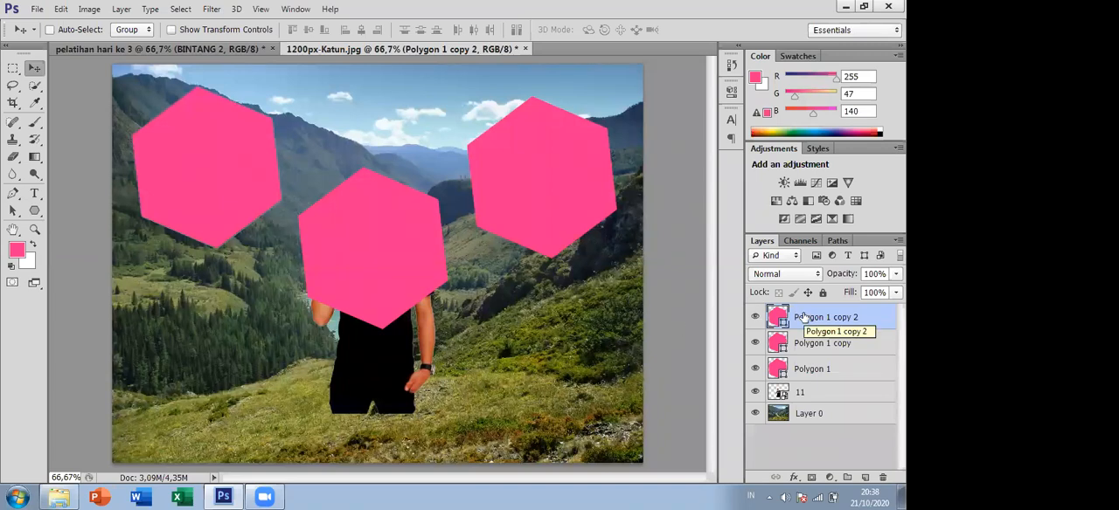
- Duplicate the upper-left hexagon's layer and move the copy straight down to the photo's lower left
key(ctrl+j)
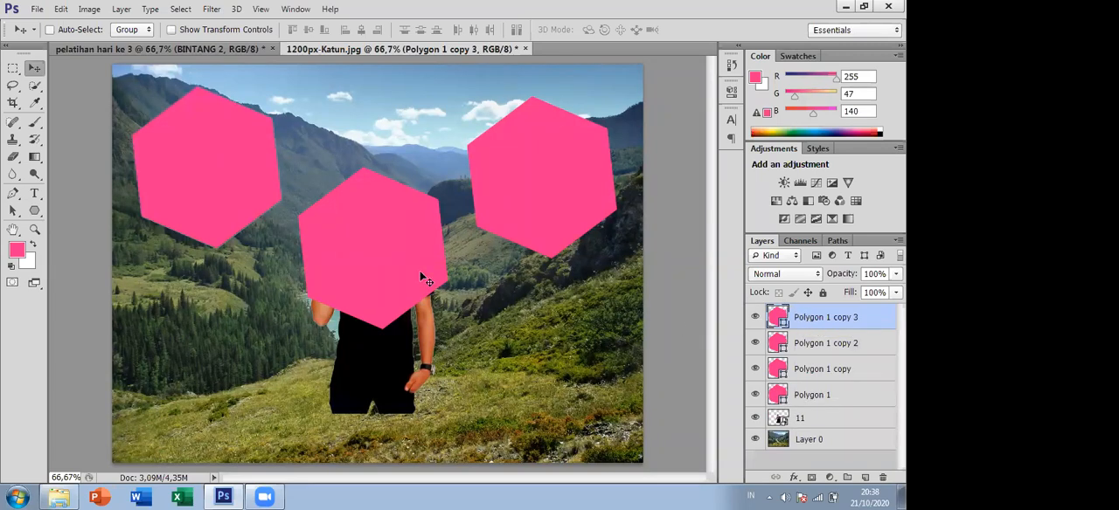
drag(351, 341, 384, 369)
drag(415, 468, 483, 413)
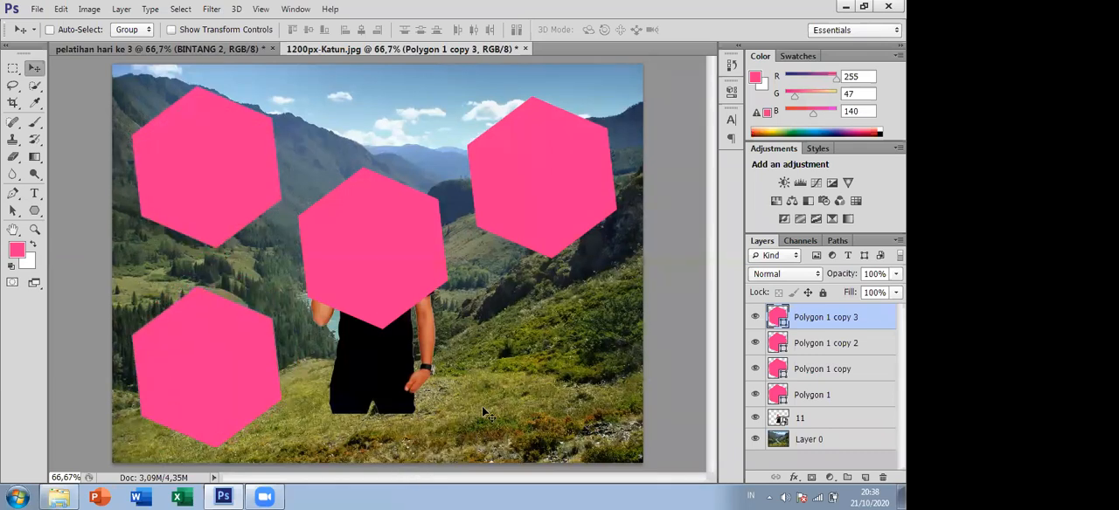
- Lower the upper-left hexagon's layer opacity to 50%
click(844, 344)
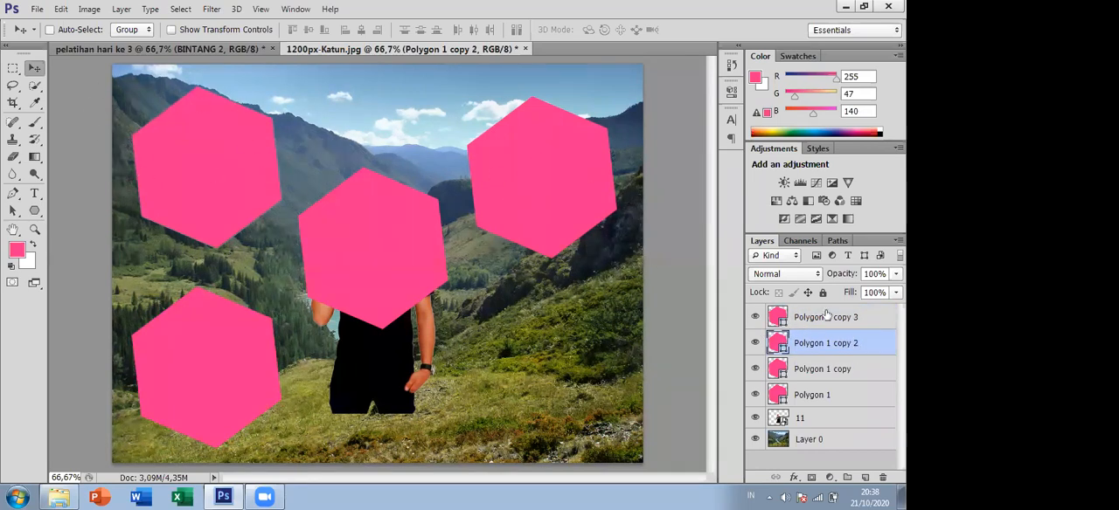
click(895, 274)
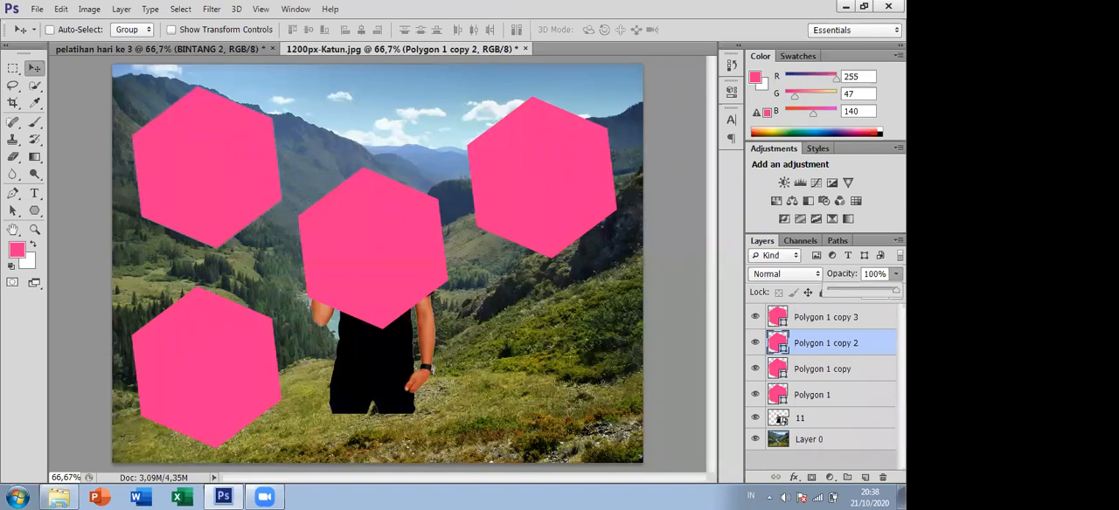
mouse_move(871, 285)
mouse_down()
mouse_move(857, 289)
mouse_move(874, 292)
mouse_up()
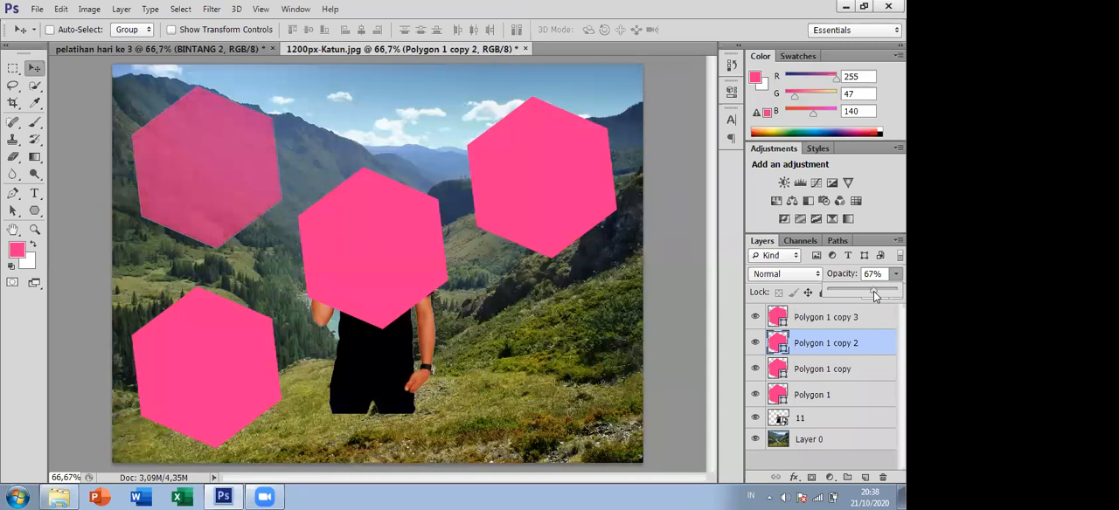
drag(865, 290, 862, 291)
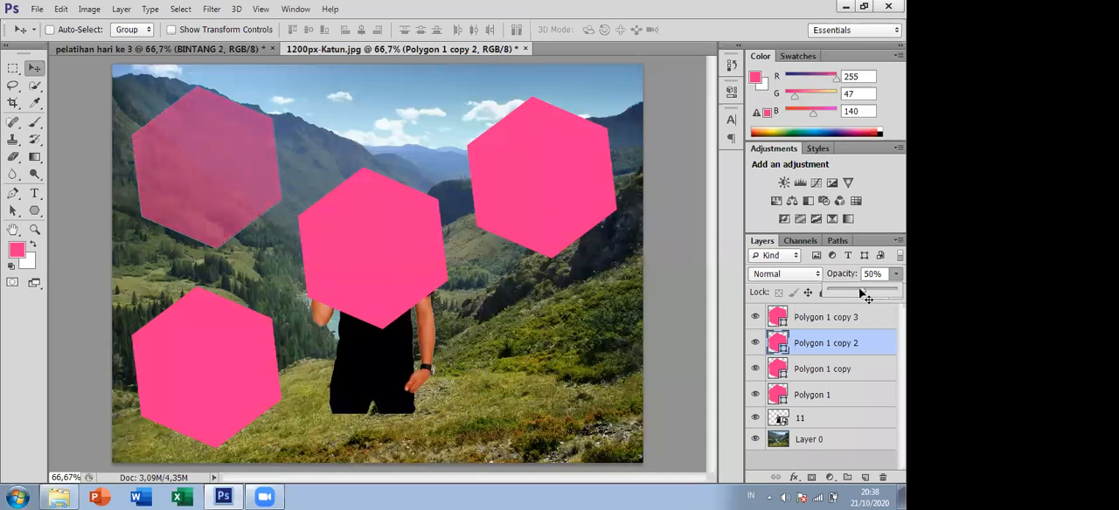
- Lower the upper-right hexagon's layer opacity to 49% and move the hexagon slightly down
click(823, 371)
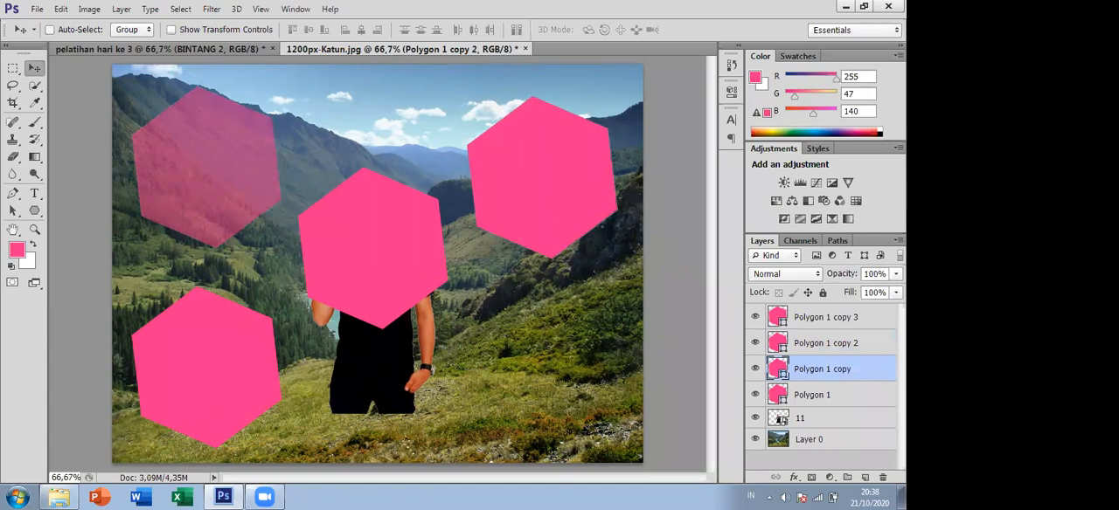
click(895, 274)
drag(890, 291, 866, 291)
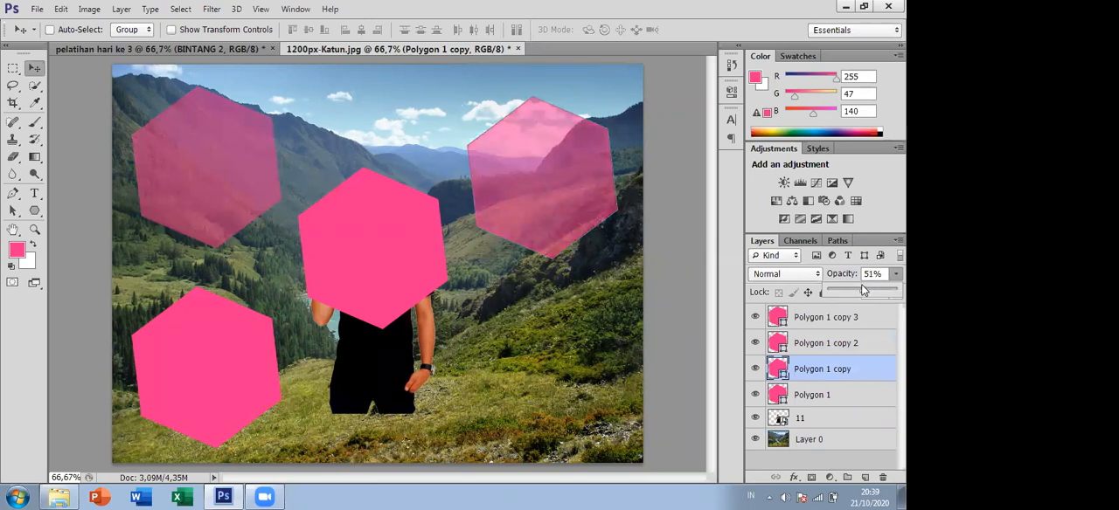
drag(566, 155, 555, 212)
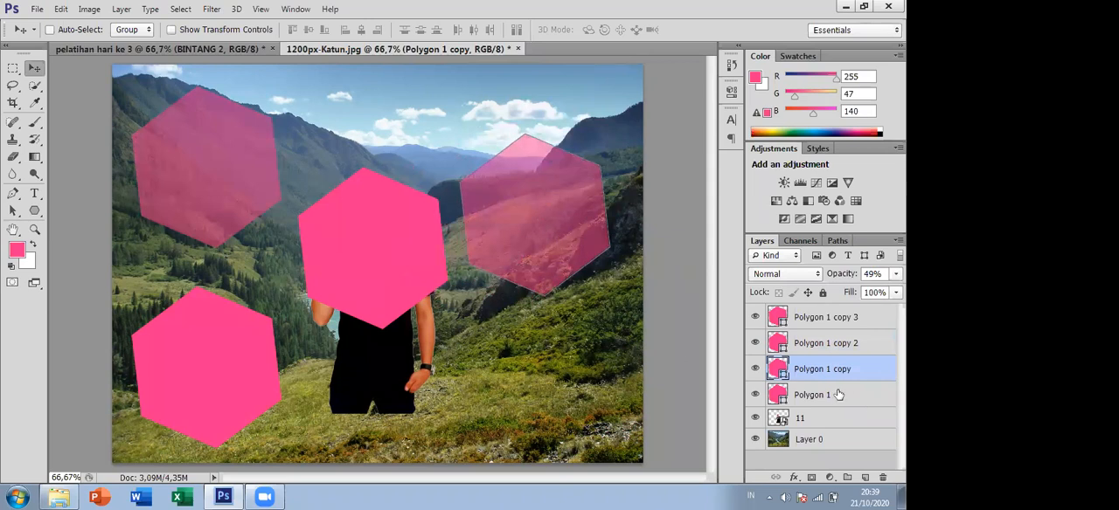
- Move the original hexagon's layer, Polygon 1, to the top of the layer stack
click(825, 395)
drag(824, 395, 817, 316)
mouse_move(539, 242)
mouse_down()
mouse_move(483, 244)
mouse_move(548, 242)
mouse_up()
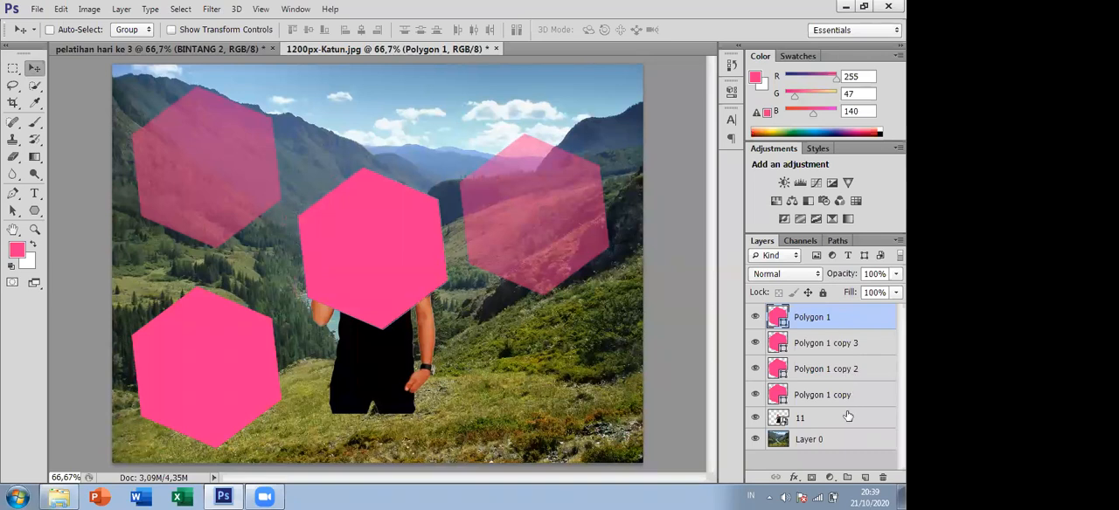
- Move the lower-left hexagon slightly up and to the right, closer to the man
click(810, 346)
drag(543, 229, 555, 214)
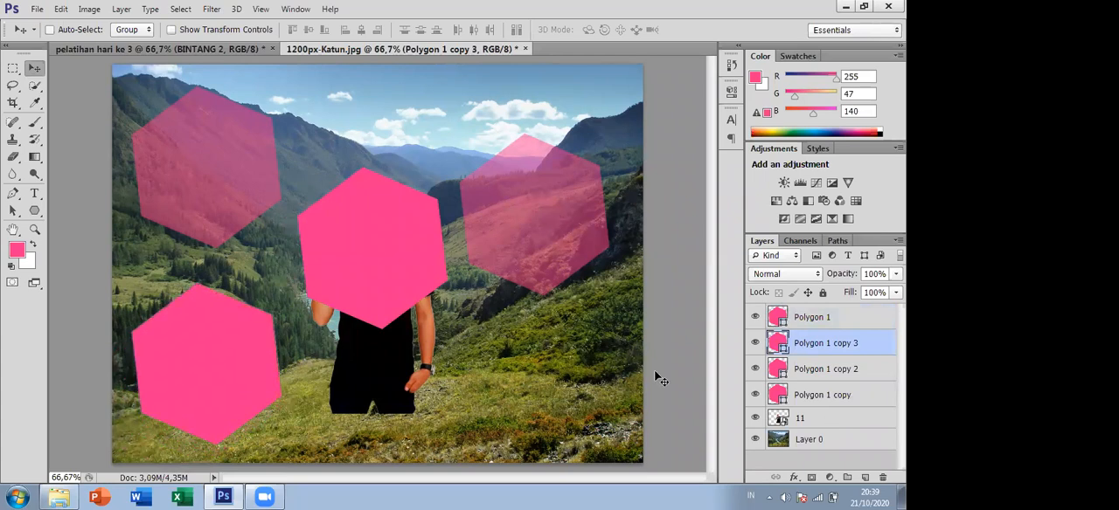
drag(203, 358, 219, 341)
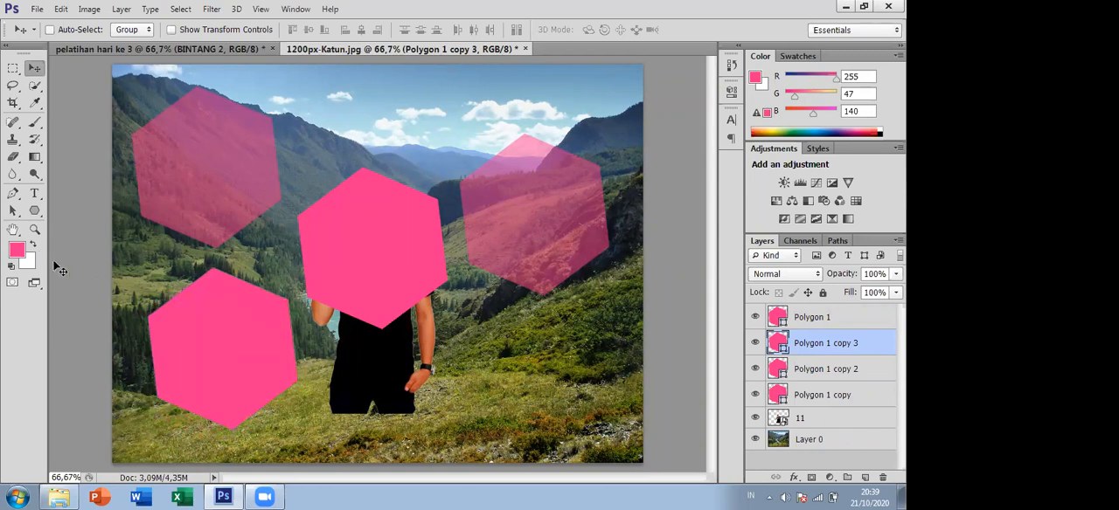
- Give the lower-left hexagon, Polygon 1 copy 3, a solid black stroke 14,77 pt wide
click(35, 211)
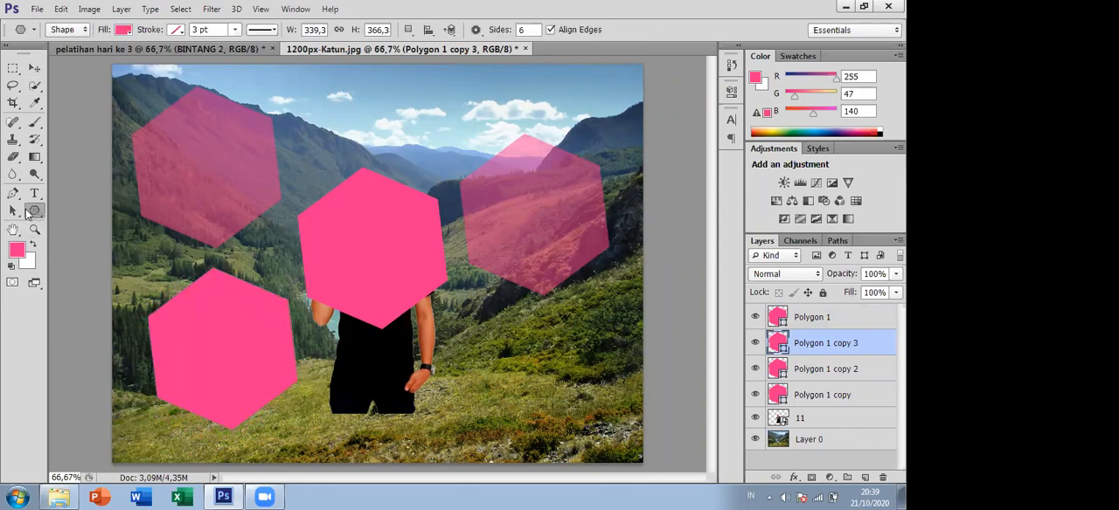
right_click(29, 214)
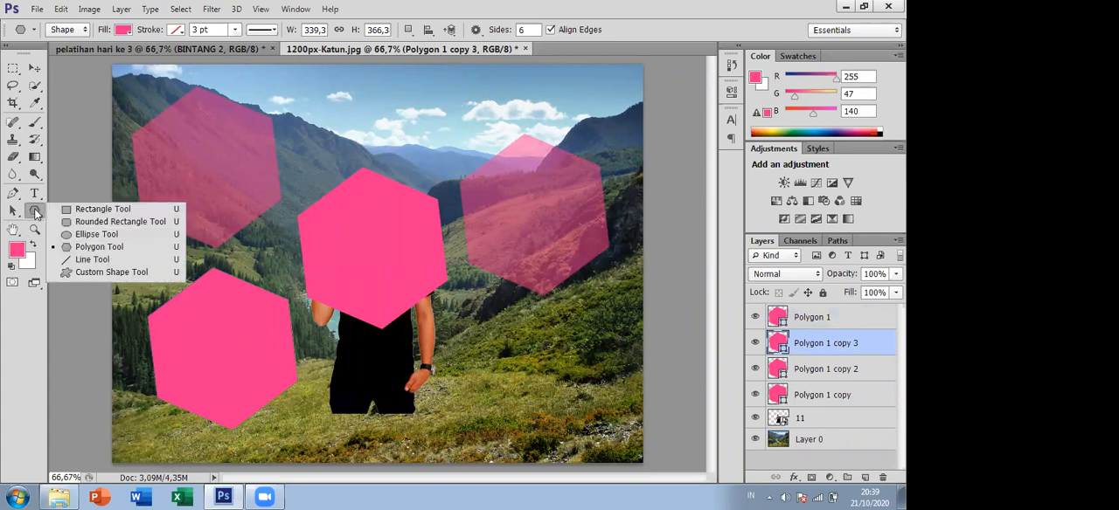
click(36, 216)
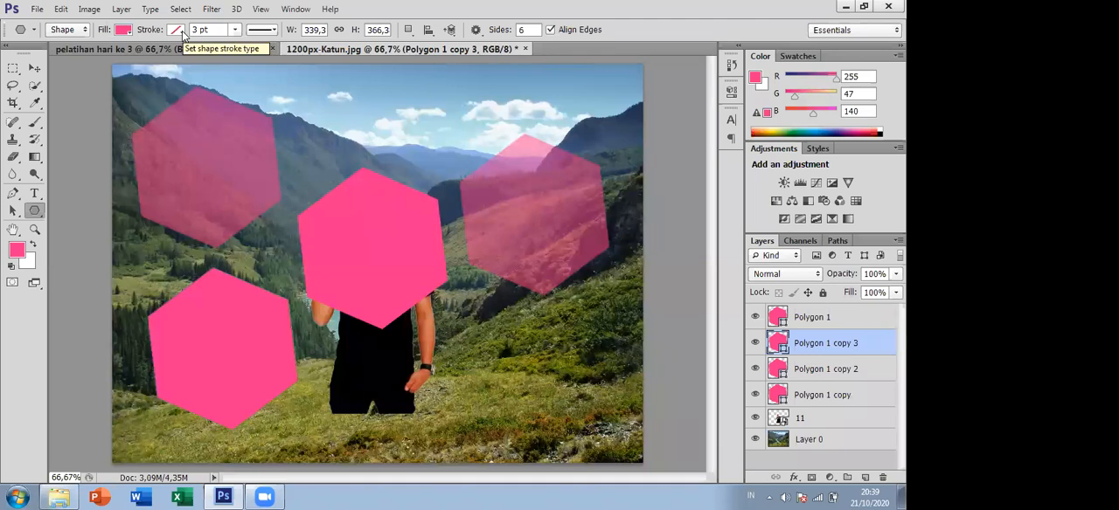
click(177, 33)
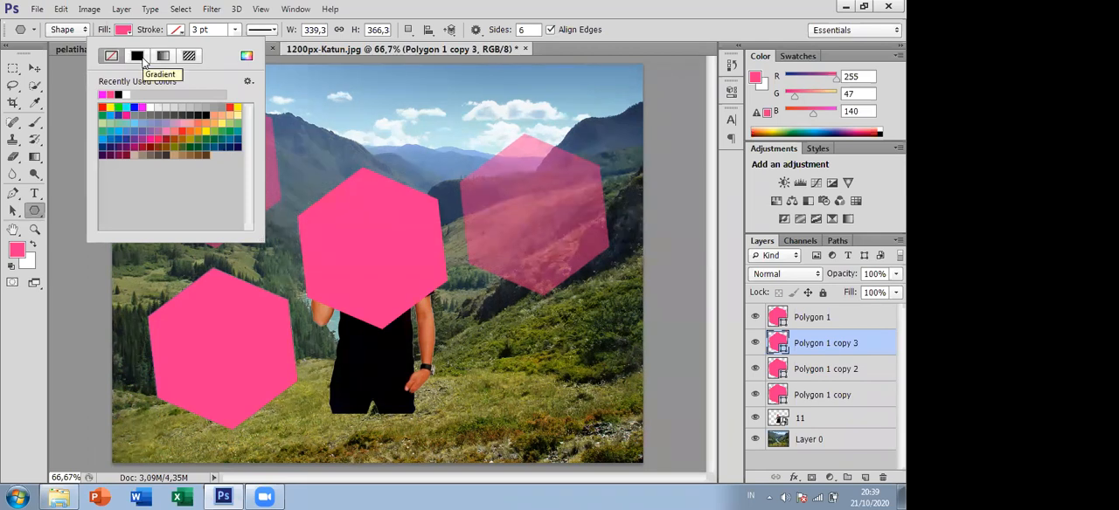
click(138, 56)
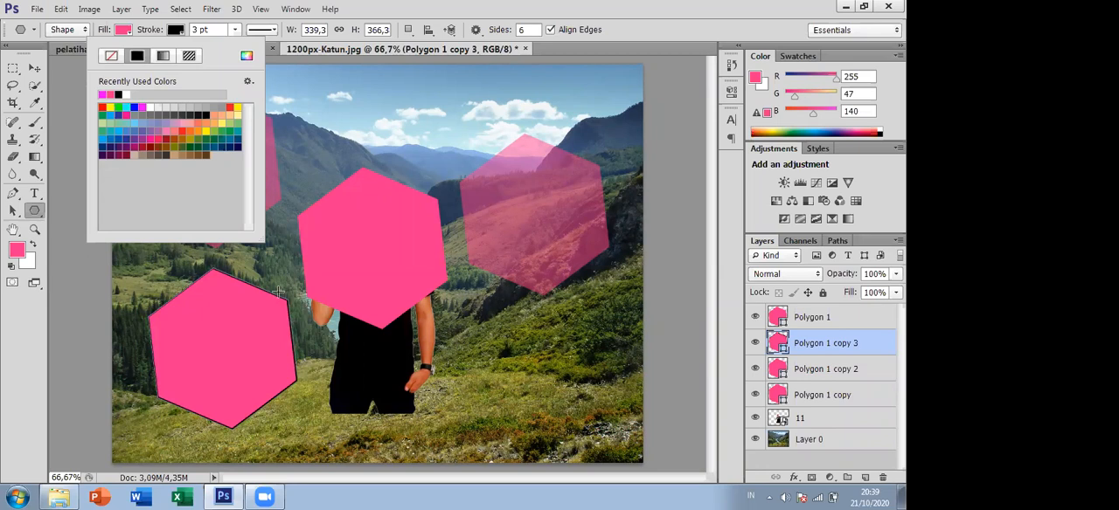
click(234, 33)
click(235, 32)
drag(238, 46, 262, 53)
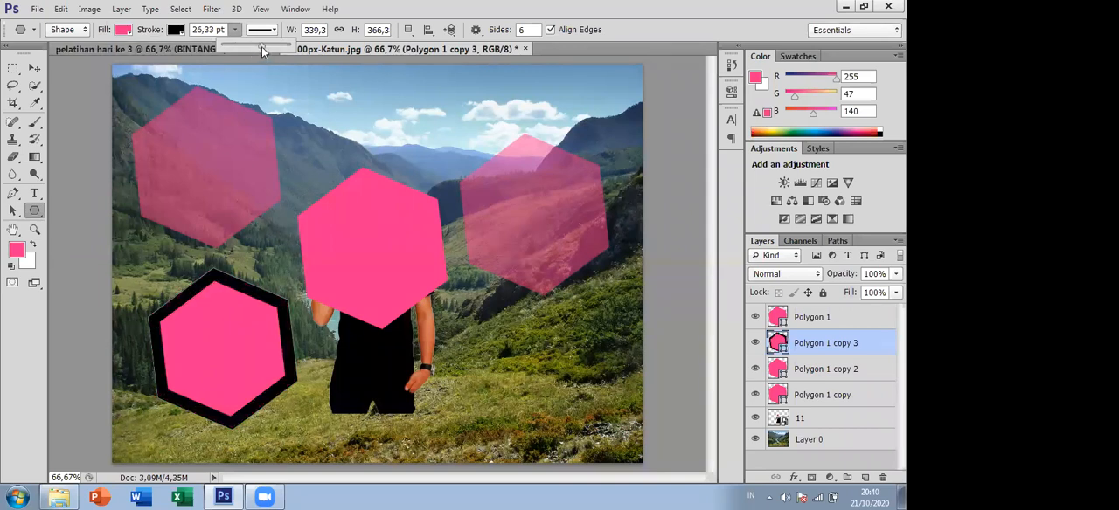
mouse_move(261, 46)
mouse_down()
mouse_move(236, 46)
mouse_move(248, 49)
mouse_up()
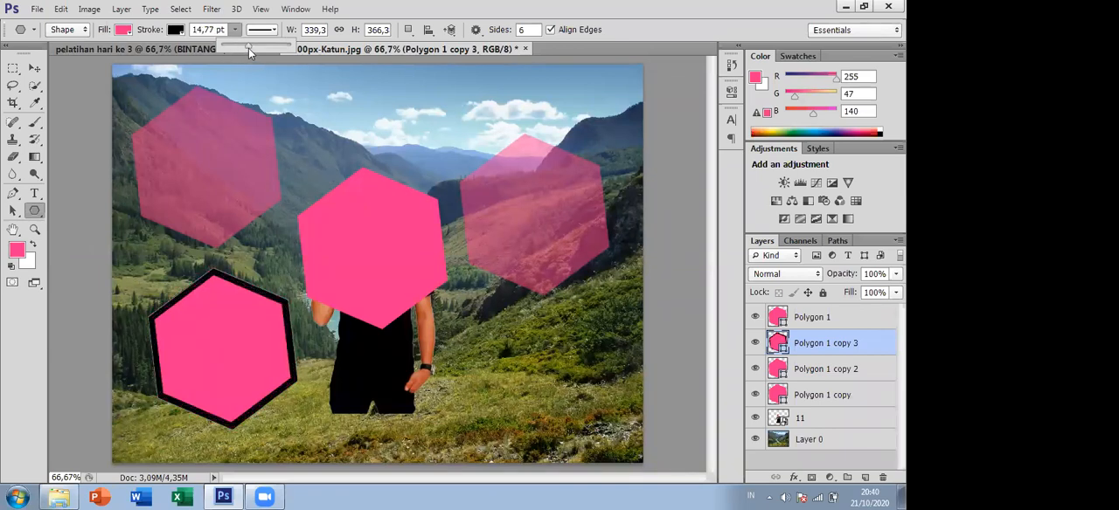
- Remove the fill colour from the lower-left hexagon so only its outline is drawn
click(122, 30)
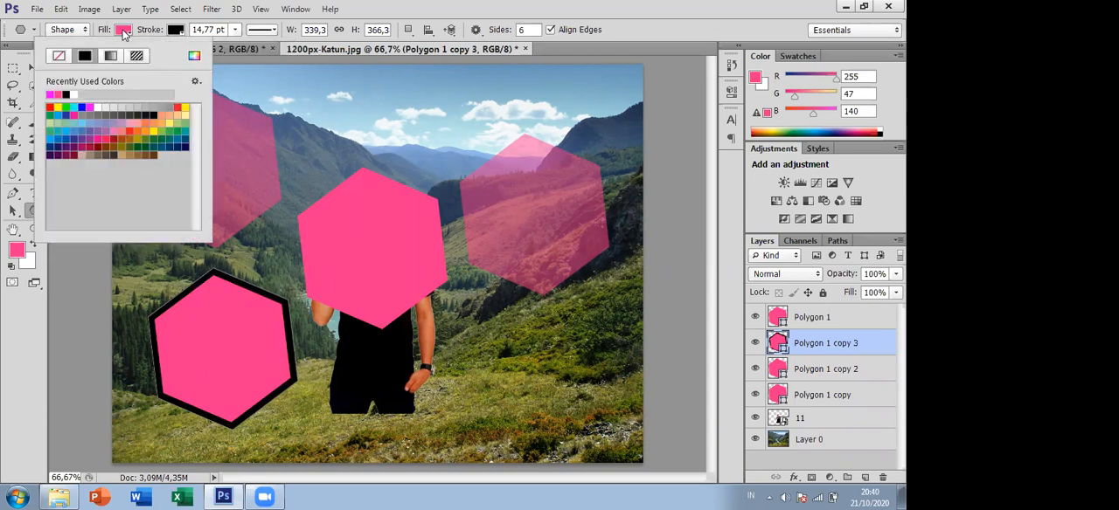
click(124, 32)
click(124, 31)
click(59, 55)
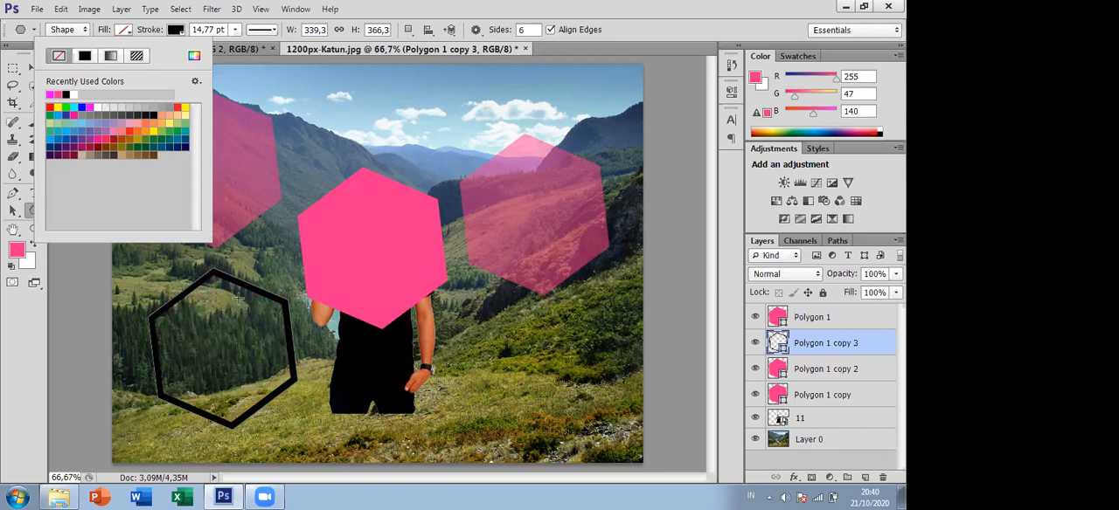
- Change the lower-left hexagon's stroke colour to the recently used pink that matches the other hexagons
click(176, 30)
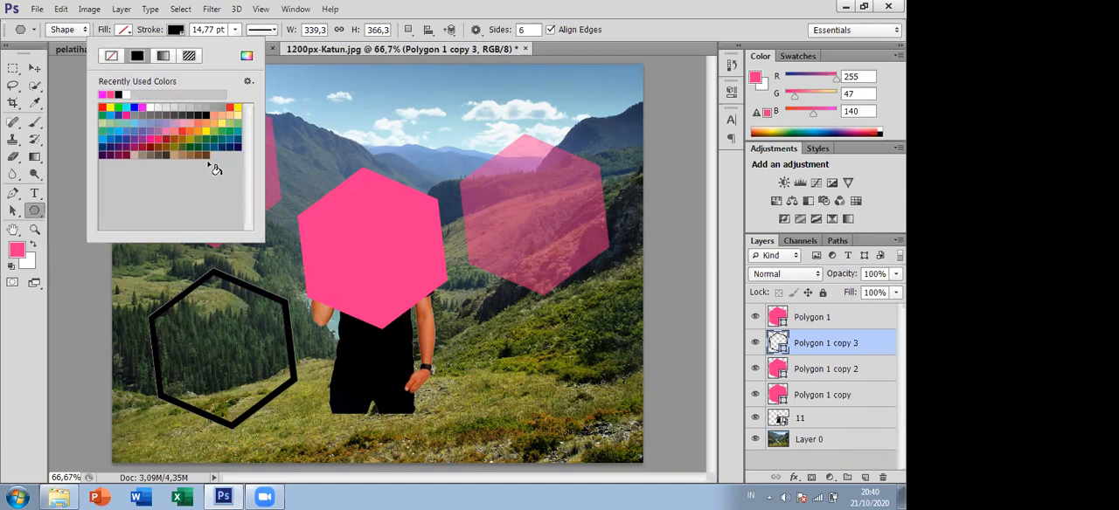
click(103, 94)
click(118, 95)
click(248, 81)
click(200, 80)
click(118, 94)
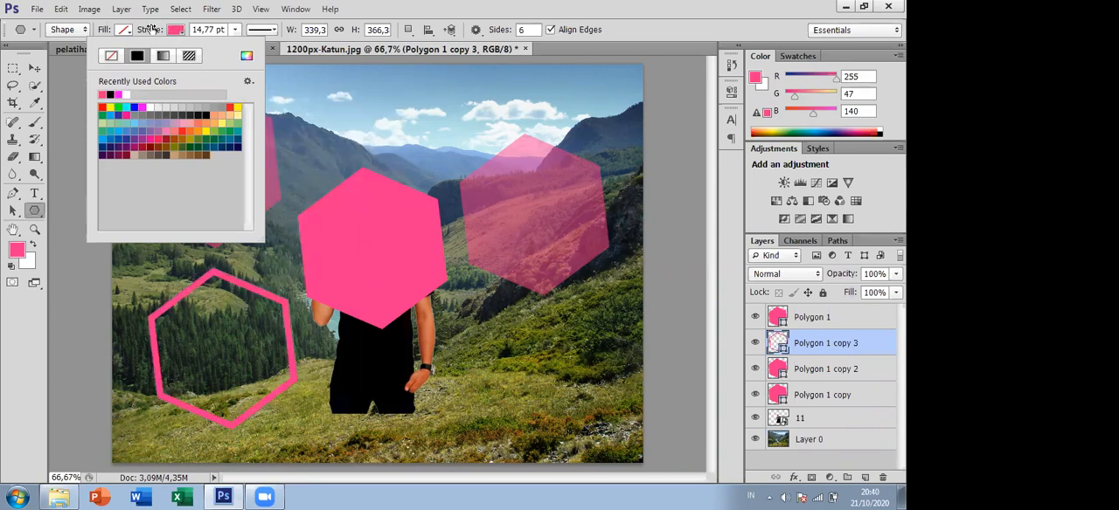
- Set the lower-left hexagon's stroke style to the dashed line
click(273, 32)
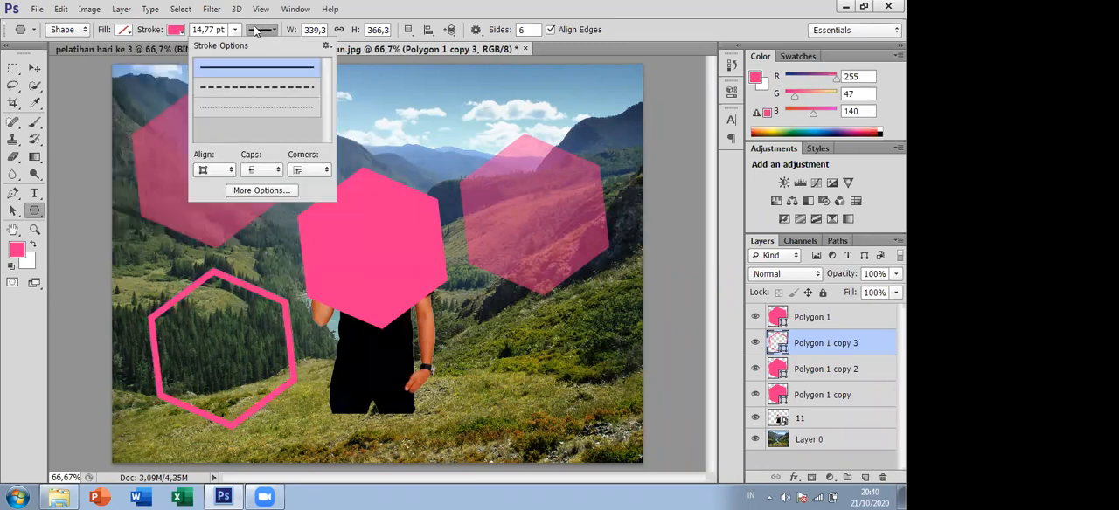
click(309, 96)
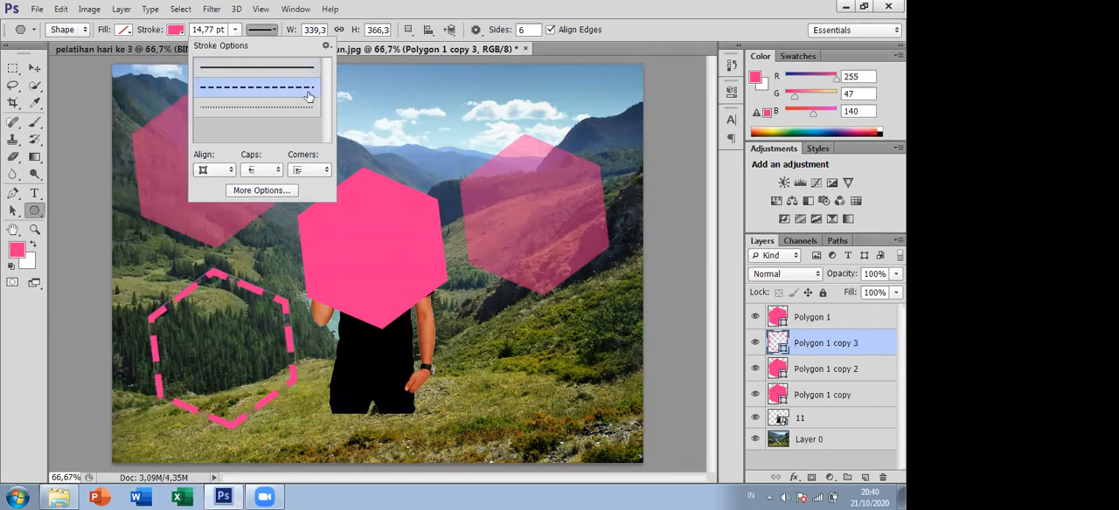
click(270, 106)
click(265, 89)
click(644, 24)
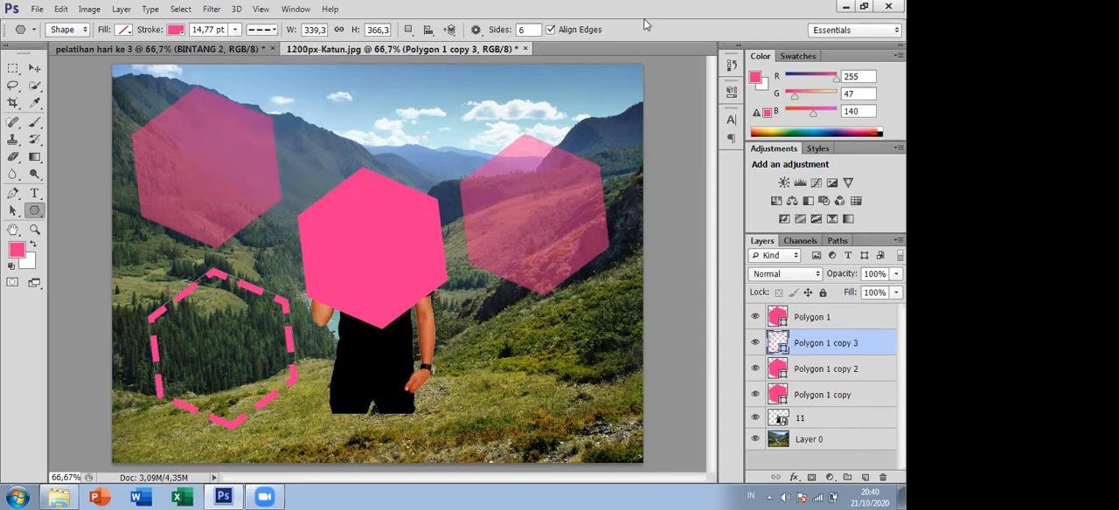
- Scale the dashed hexagon to about 119% and centre it around the solid hexagon over the man, applying the transformation
click(34, 67)
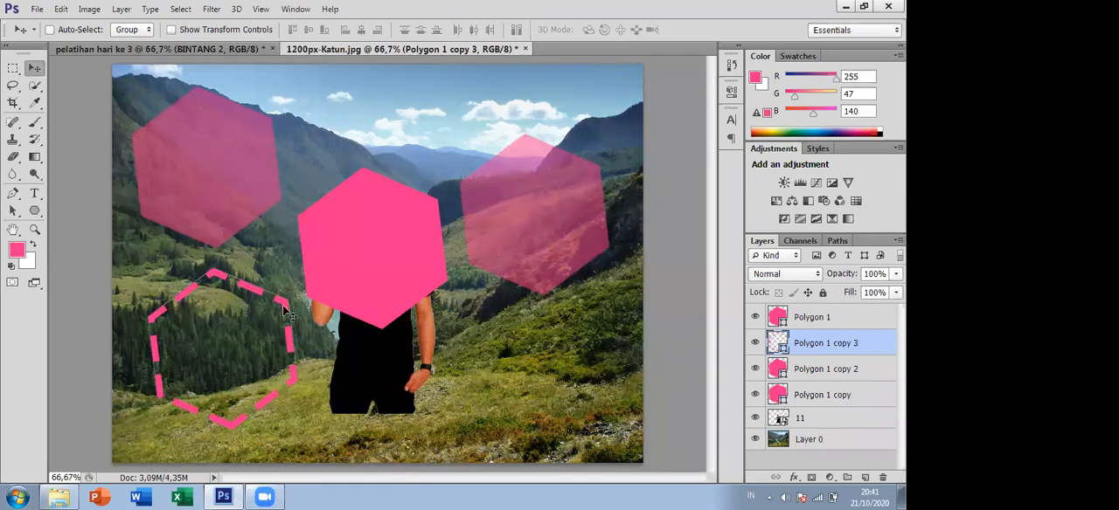
key(ctrl+t)
drag(297, 266, 437, 191)
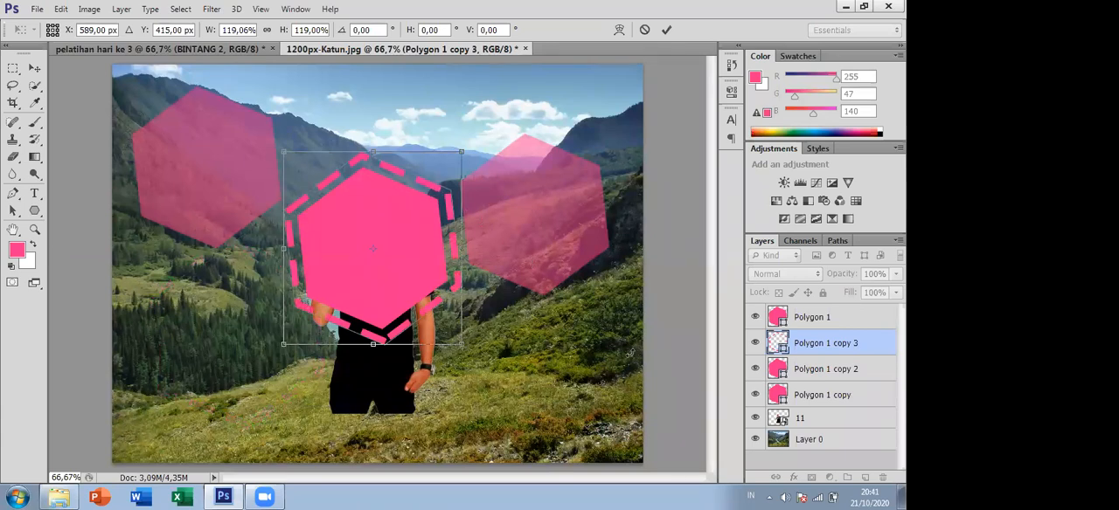
click(39, 69)
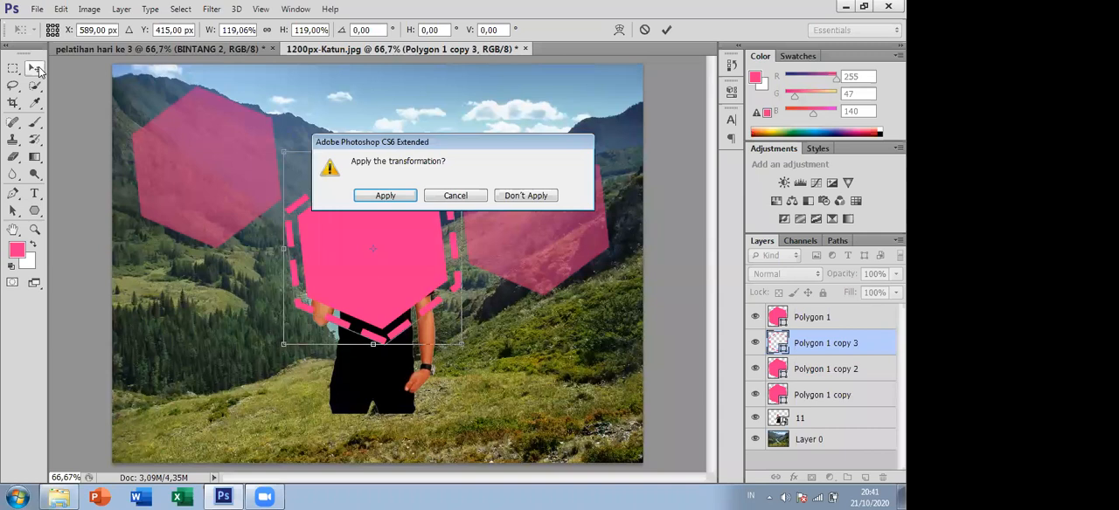
click(385, 195)
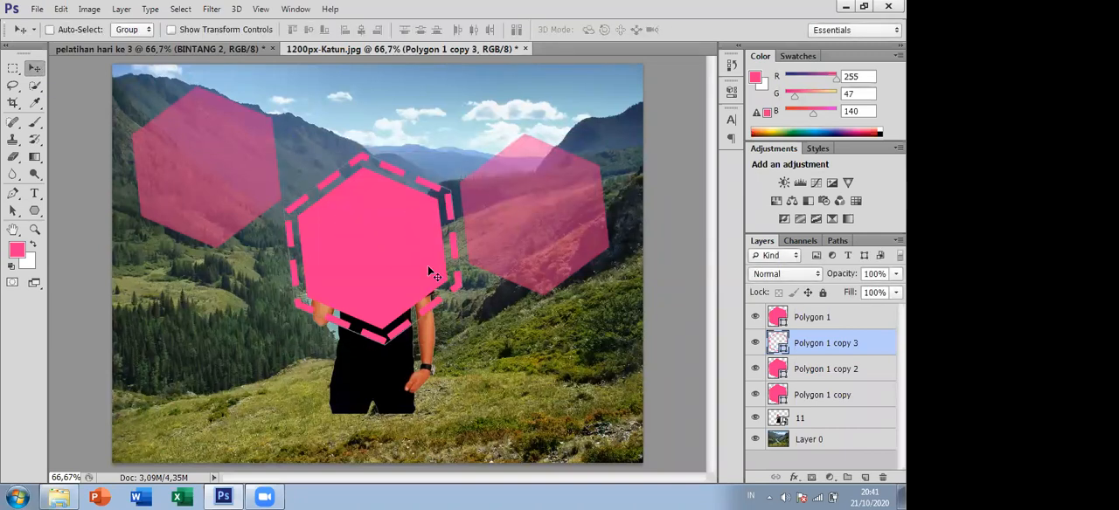
- Move the upper-left hexagon partly behind the central one and place its layer, Polygon 1 copy 2, below layer 11
click(825, 419)
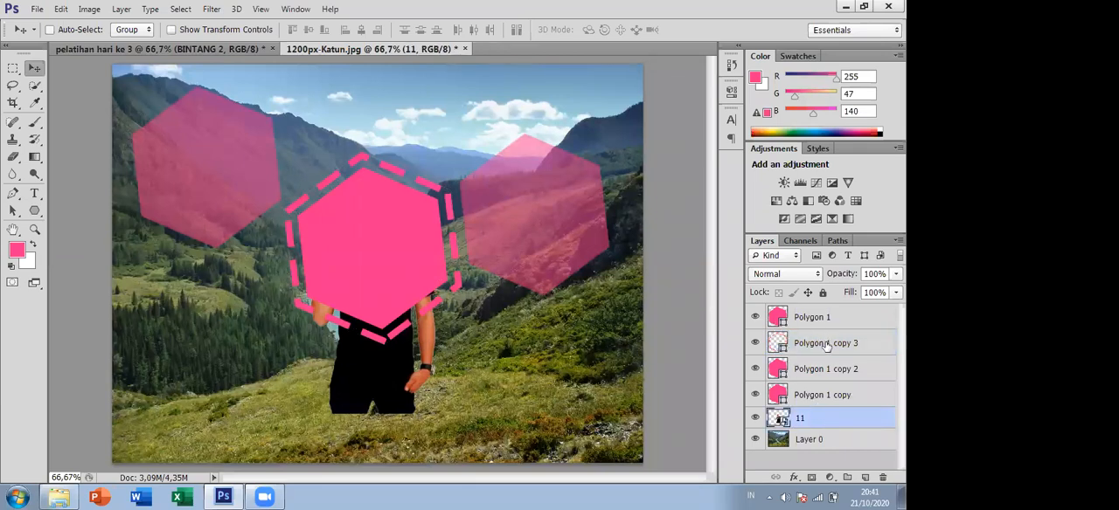
click(831, 369)
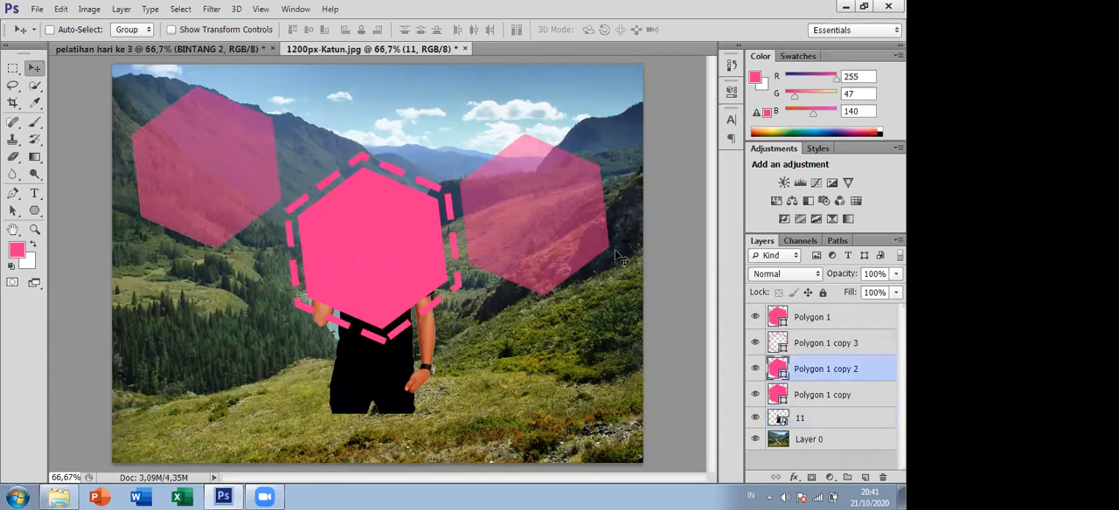
drag(551, 229, 657, 320)
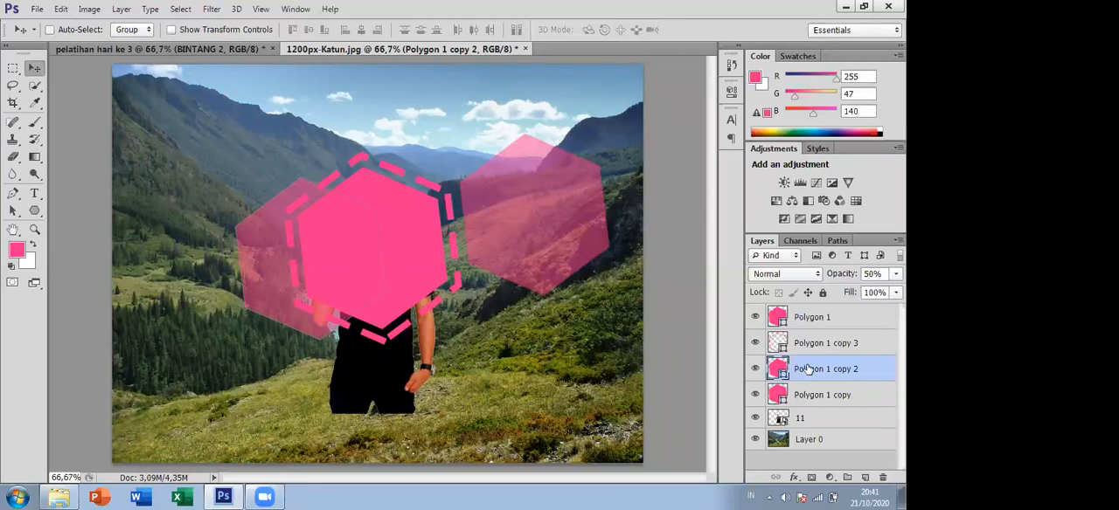
drag(810, 368, 844, 425)
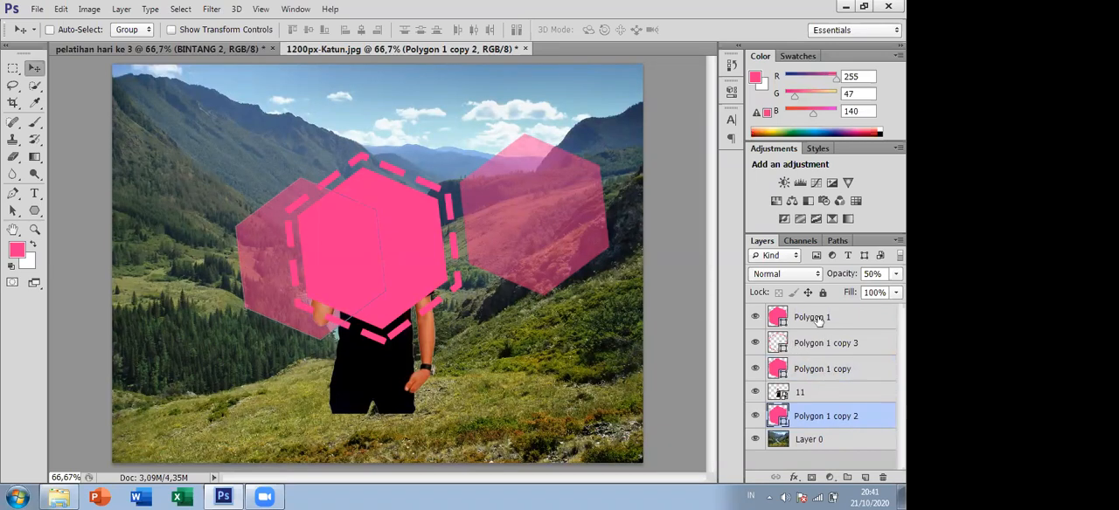
- Move the right-hand translucent hexagon partly behind the central one and place its layer, Polygon 1 copy, directly below layer 11
click(830, 368)
drag(521, 224, 428, 239)
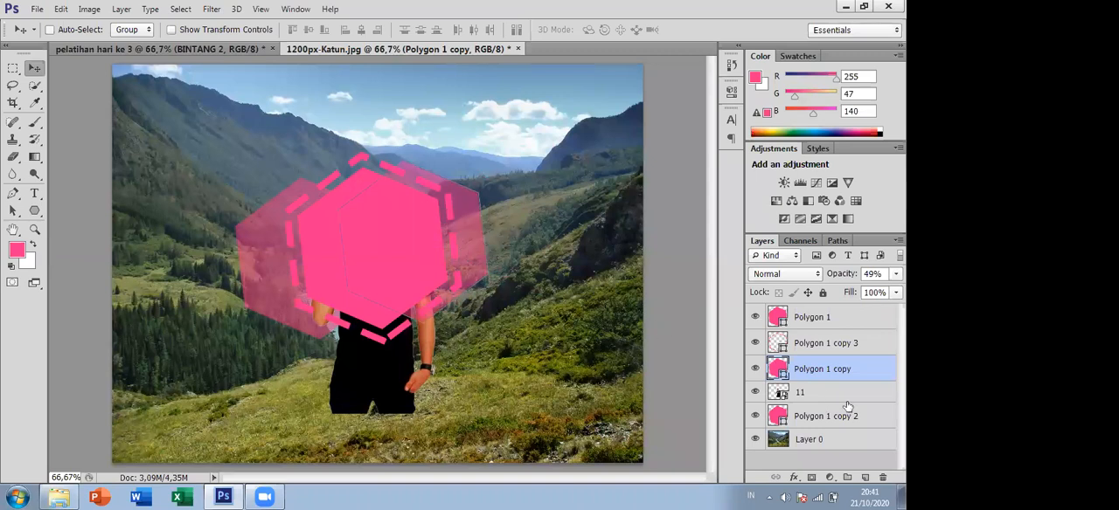
drag(825, 371, 844, 407)
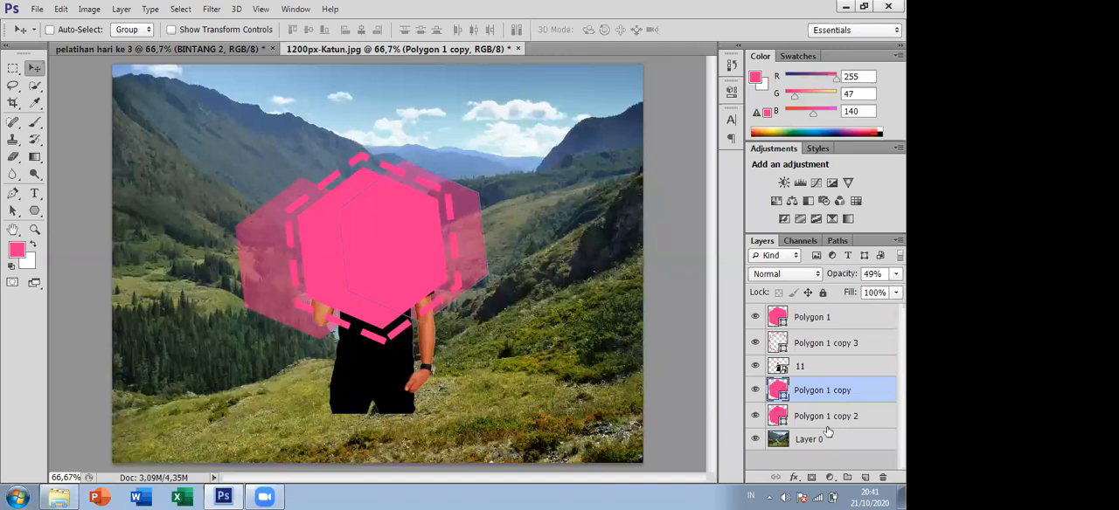
- Move the man's layer, 11, to the top of the layer stack, above Polygon 1
click(823, 367)
click(806, 316)
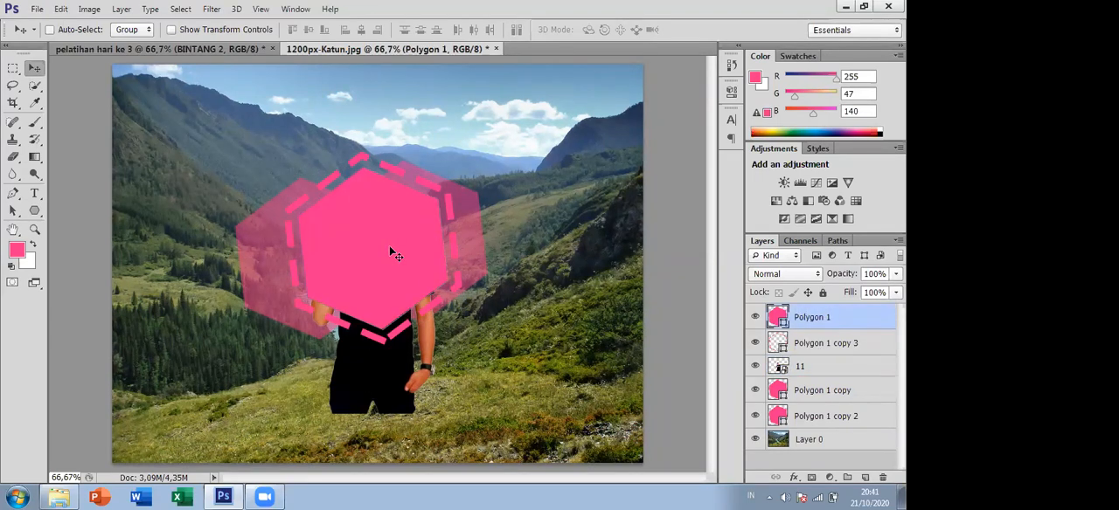
key(ctrl+z)
drag(822, 368, 826, 314)
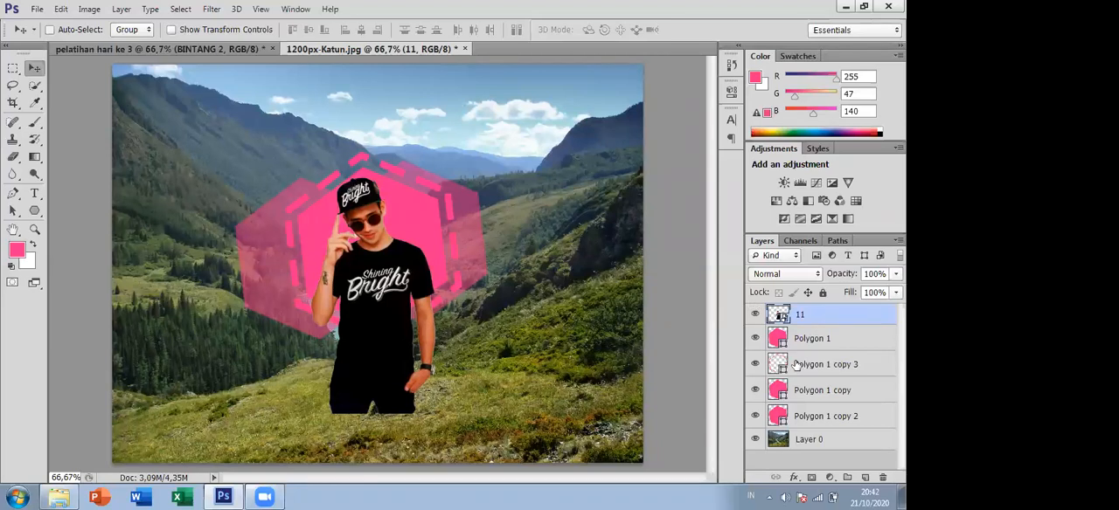
- Clip the man's layer to the solid hexagon as a trial and release the clipping mask again
right_click(828, 316)
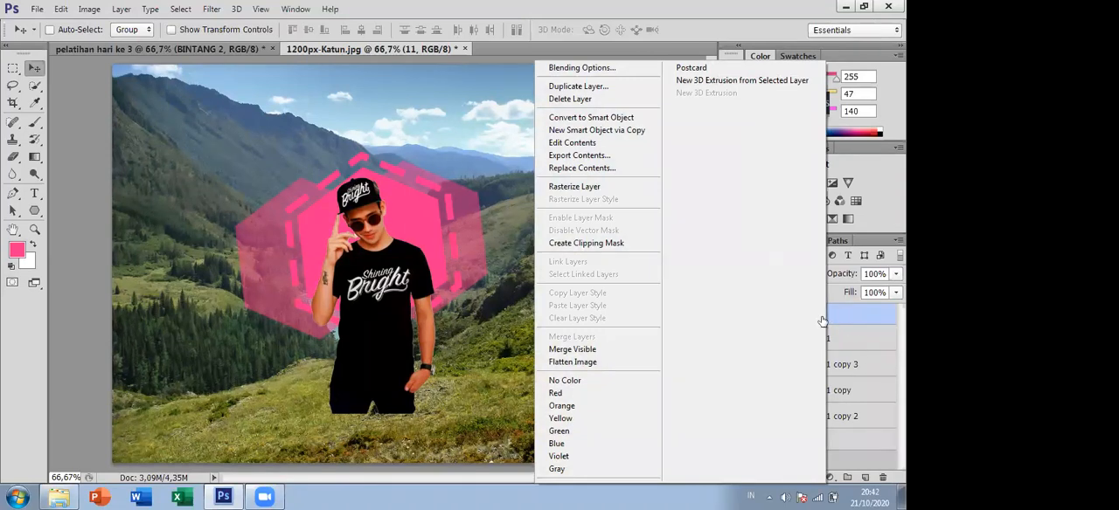
click(820, 315)
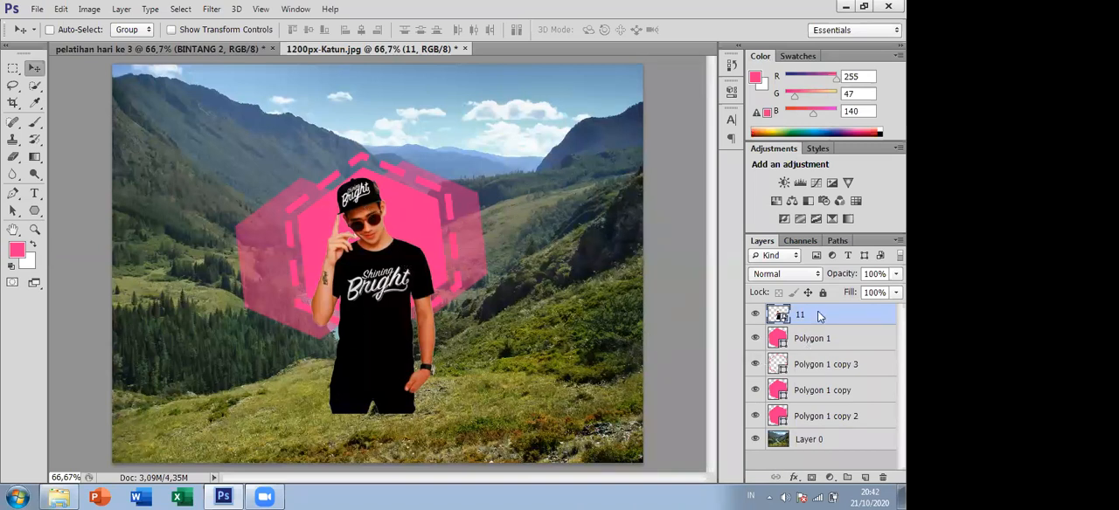
right_click(817, 311)
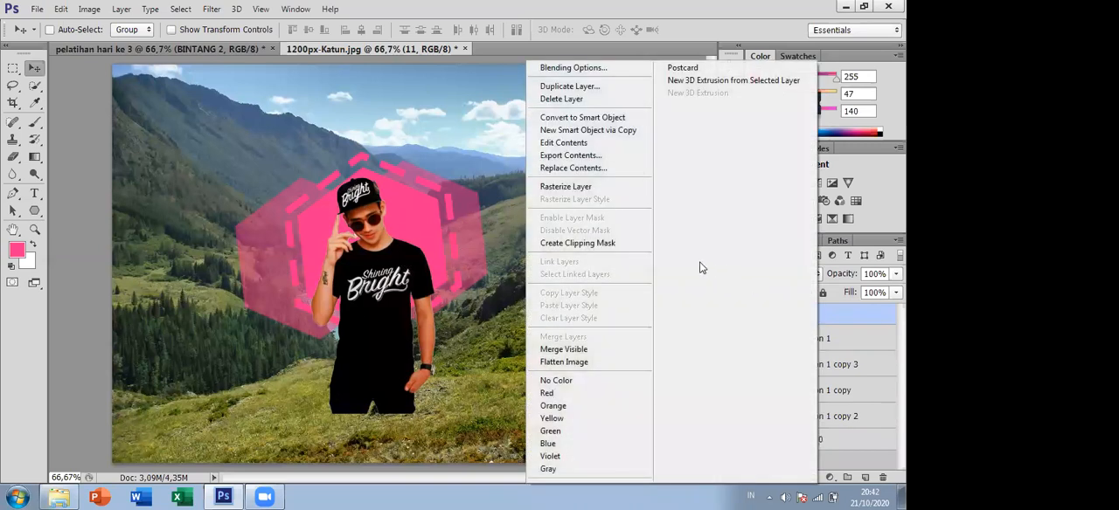
click(574, 245)
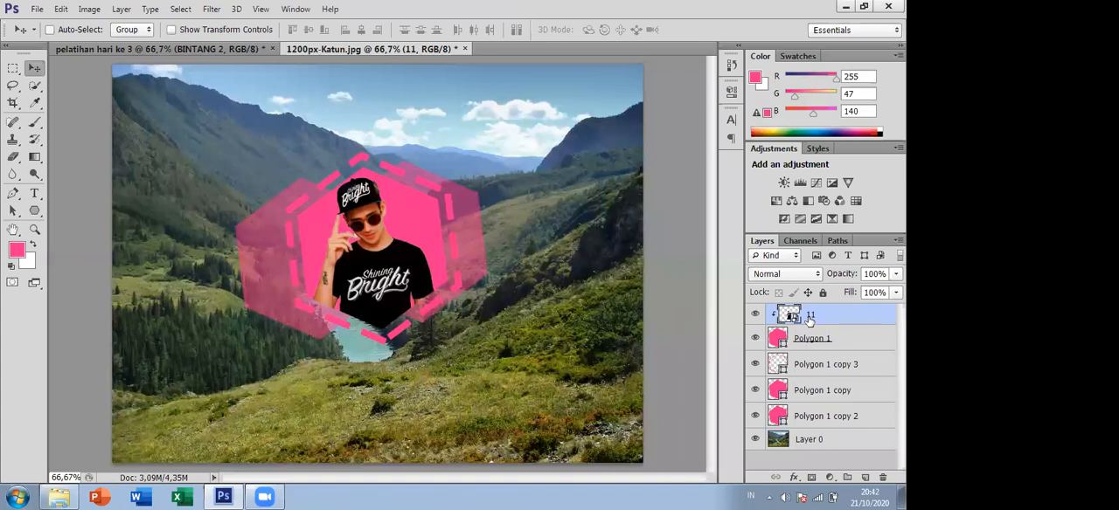
alt+click(809, 324)
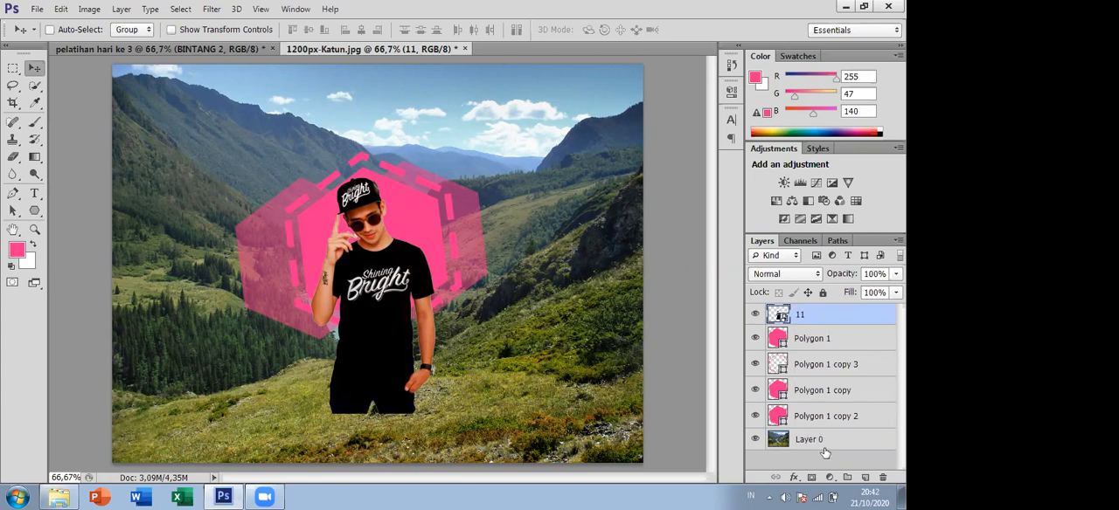
- Create a clipping mask from layer 11 so the man is confined to the Polygon 1 hexagon beneath it
click(822, 341)
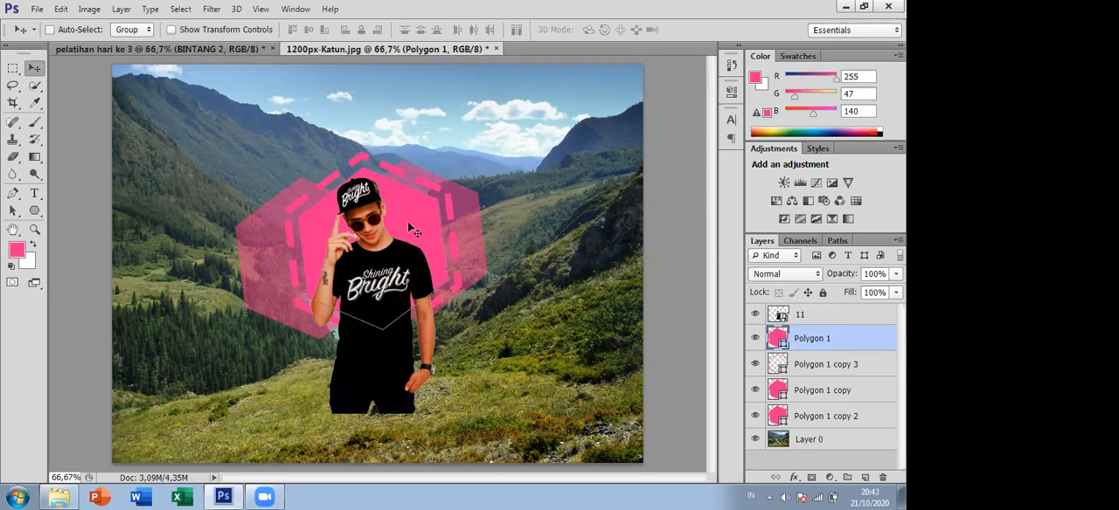
click(809, 320)
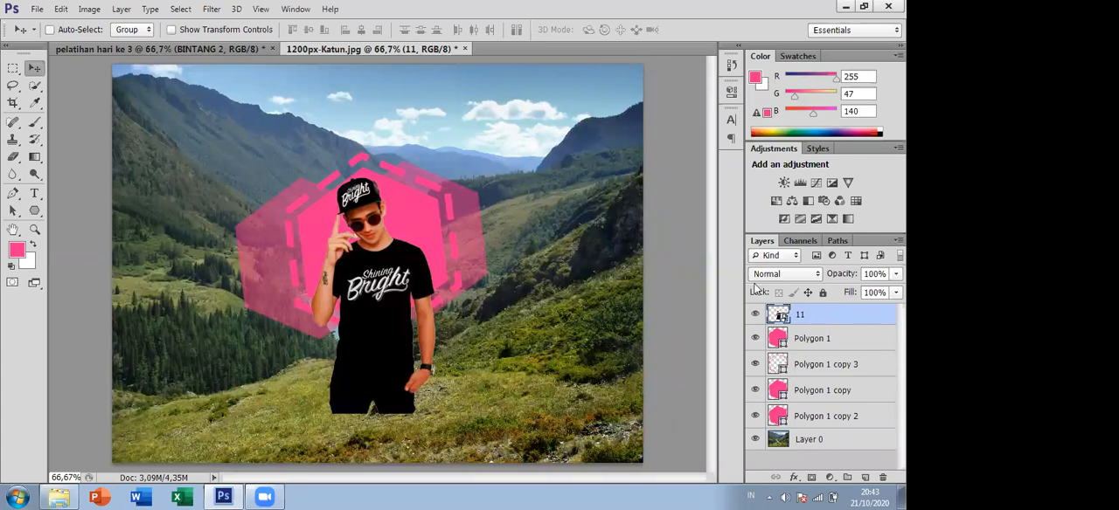
right_click(816, 315)
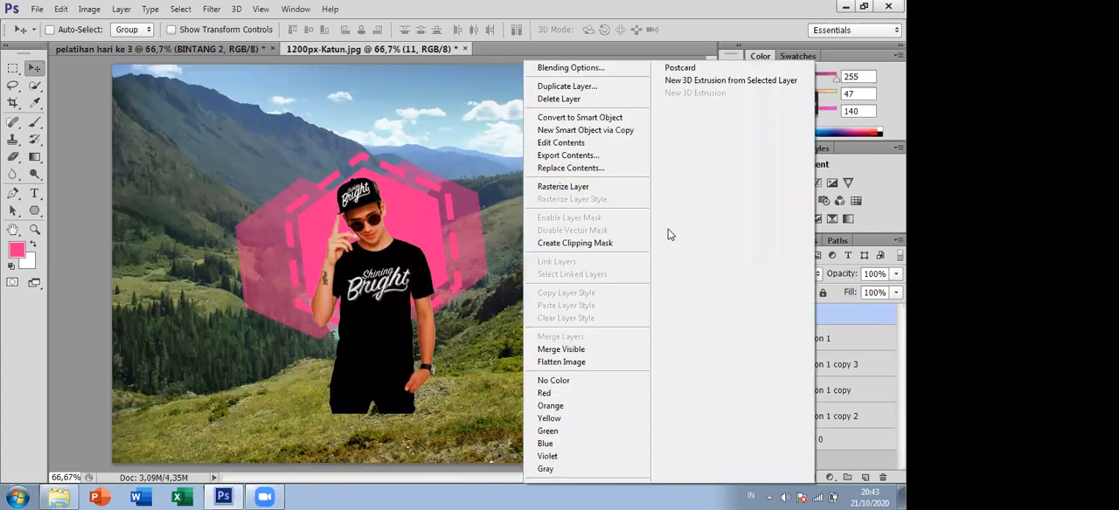
click(576, 244)
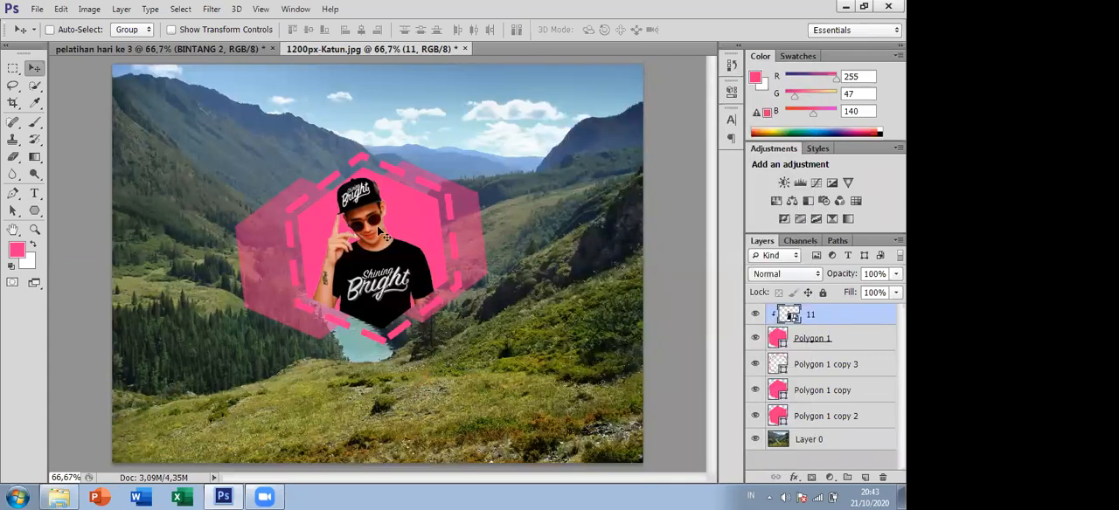
- Switch to the pelatihan hari ke 3 document and delete its star, polygon and ellipse layers
click(192, 49)
scroll(461, 247, down, 2)
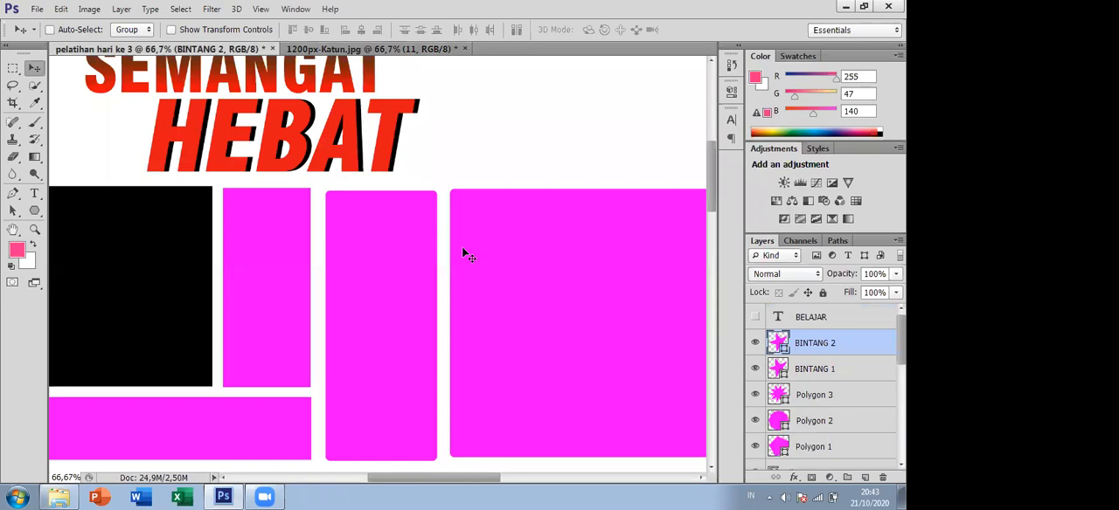
key(ctrl+minus)
key(ctrl+minus)
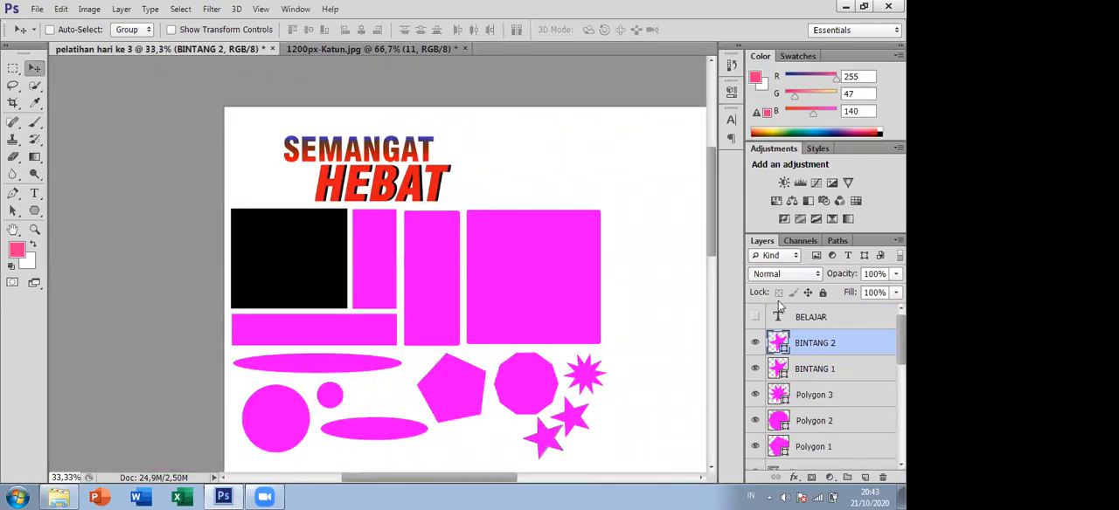
scroll(851, 343, down, 3)
scroll(850, 343, up, 3)
scroll(851, 343, down, 1)
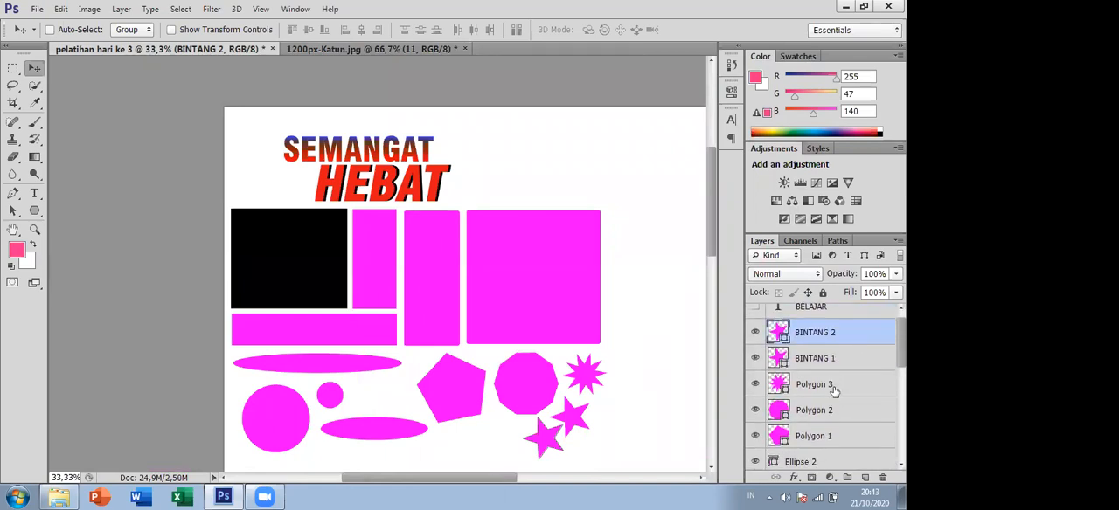
key(Delete)
key(Delete)
key(Delete)
key(Delete)
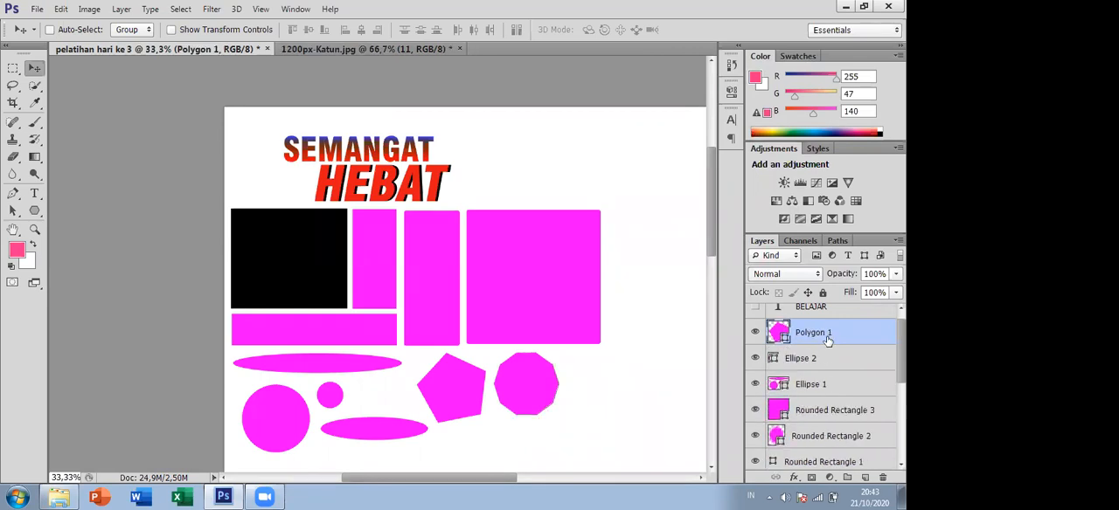
key(Delete)
key(Delete)
key(Delete)
key(Delete)
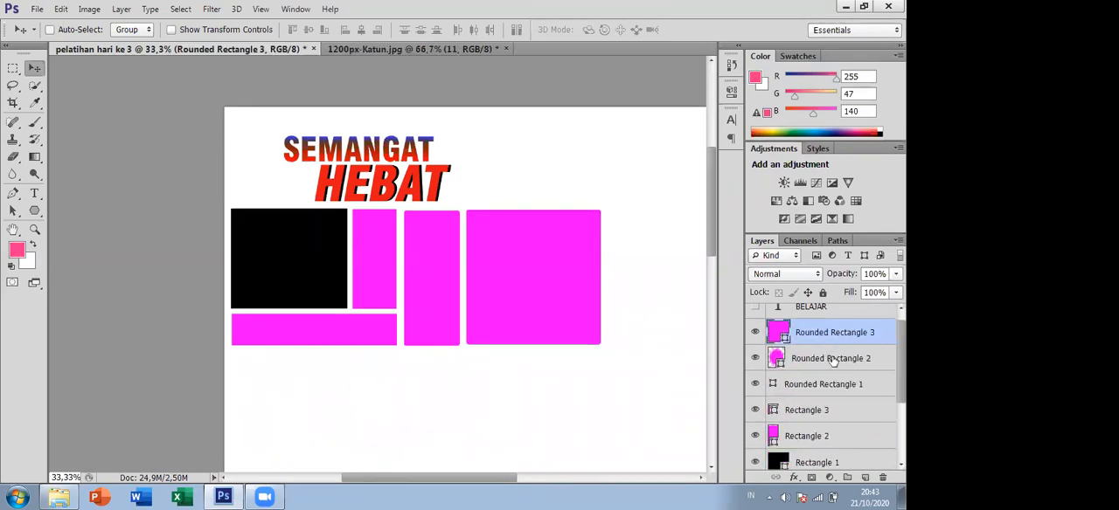
- Delete the other rectangle layers, keeping only Rounded Rectangle 3 and Rectangle 1, and move the large magenta square down and to the left
click(844, 383)
key(Delete)
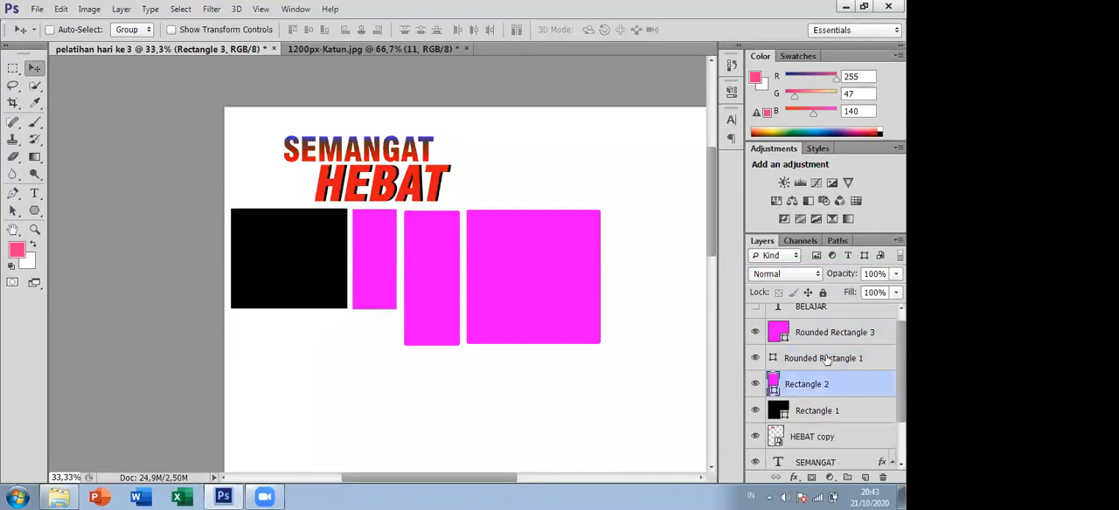
click(827, 360)
key(Delete)
key(Delete)
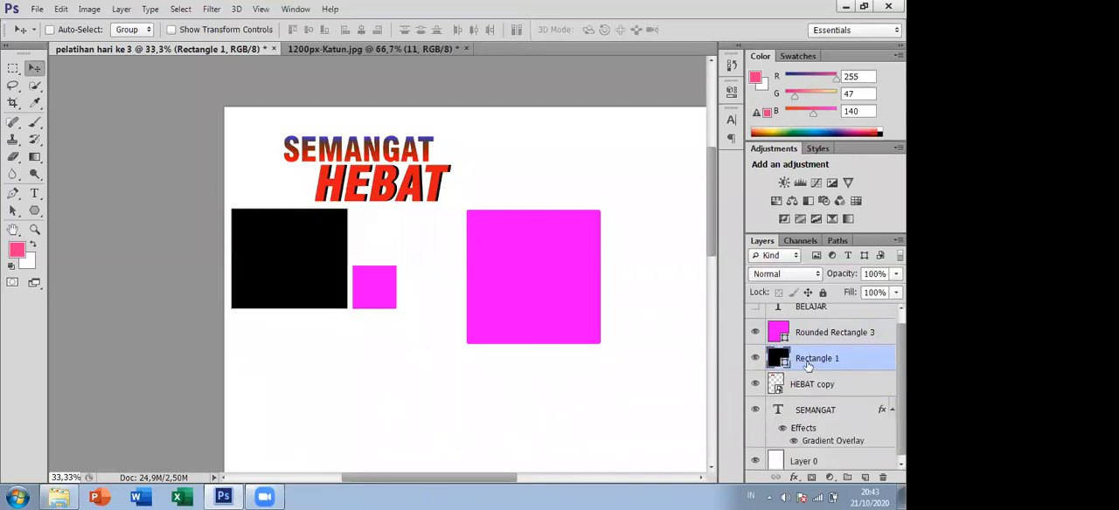
drag(595, 288, 548, 354)
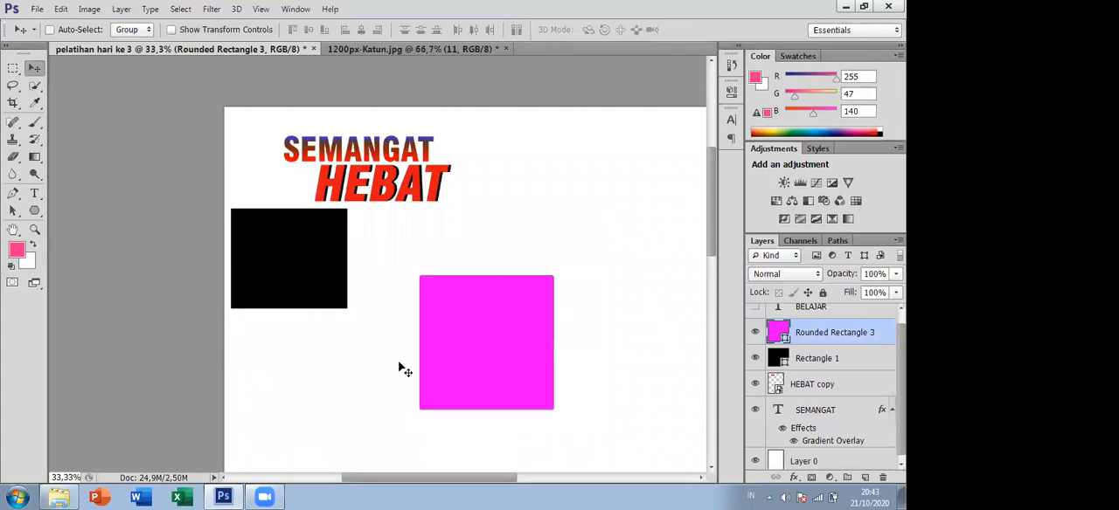
- Place the image Nicholas 4 from the Galeri folder into the pelatihan hari ke 3 document
click(59, 498)
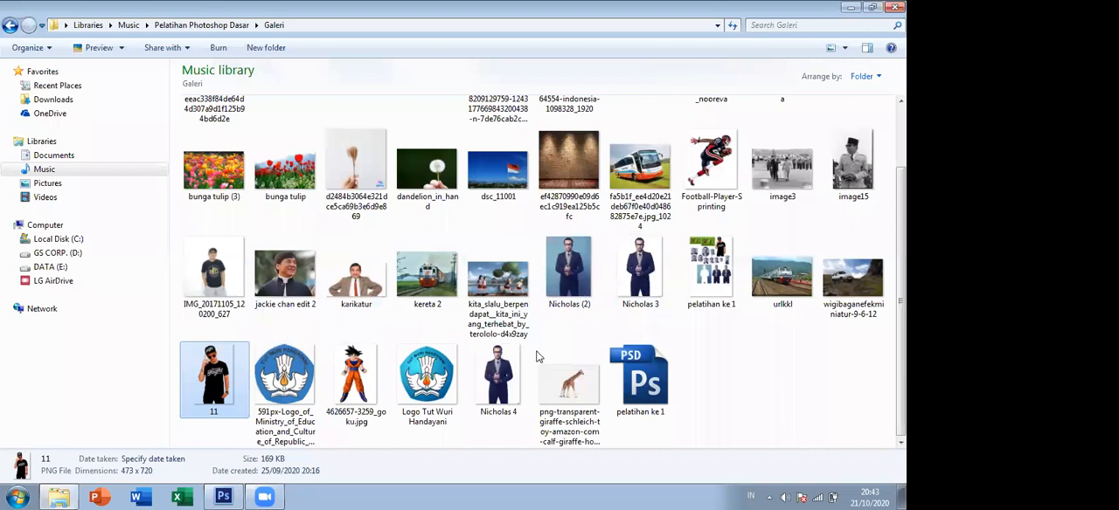
click(498, 370)
drag(495, 361, 510, 318)
drag(511, 171, 503, 385)
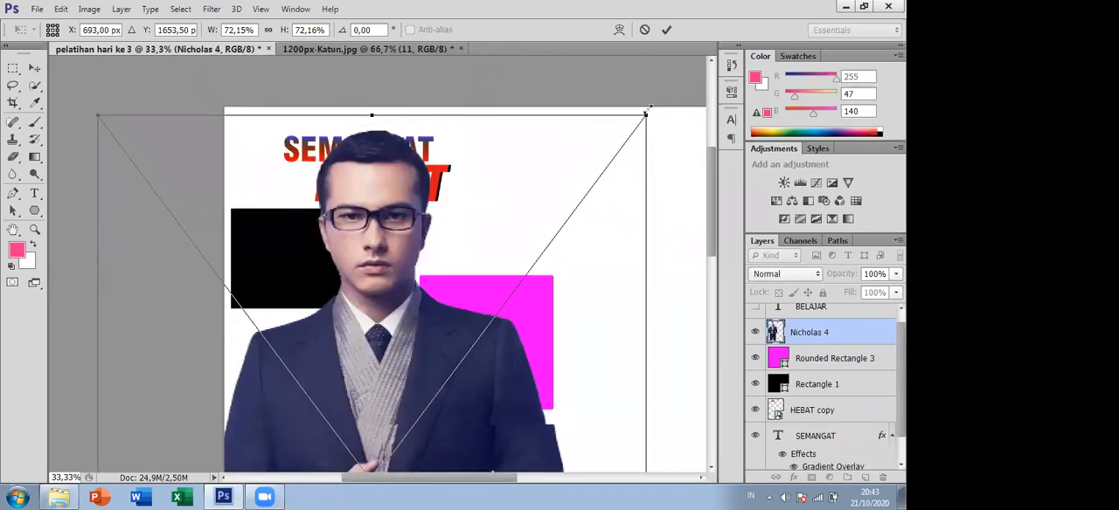
drag(647, 114, 374, 356)
key(ctrl+z)
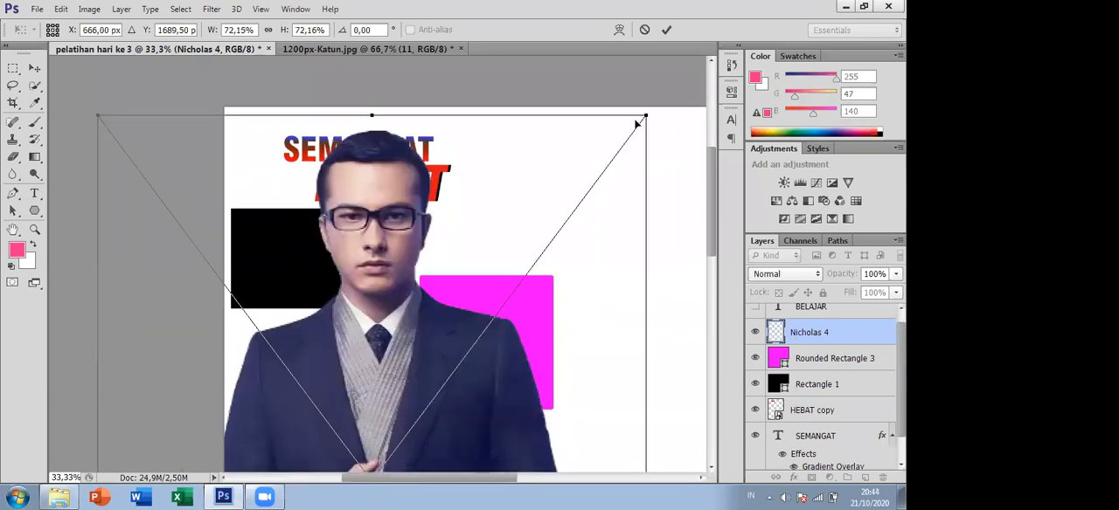
drag(644, 112, 498, 359)
drag(298, 411, 458, 336)
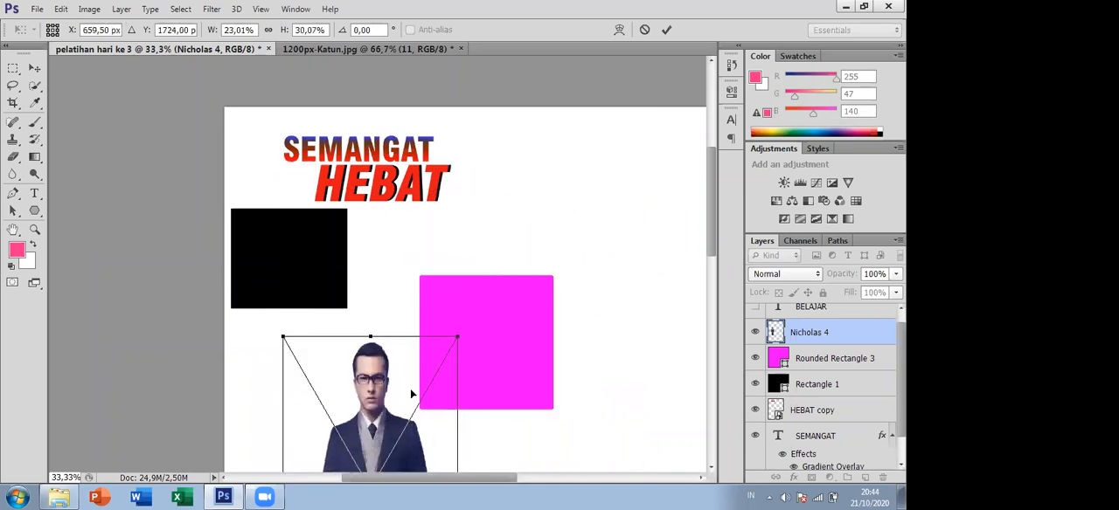
key(ctrl+z)
- Scale the placed man proportionally to about 28.8% and position him over the magenta square
drag(642, 161, 490, 337)
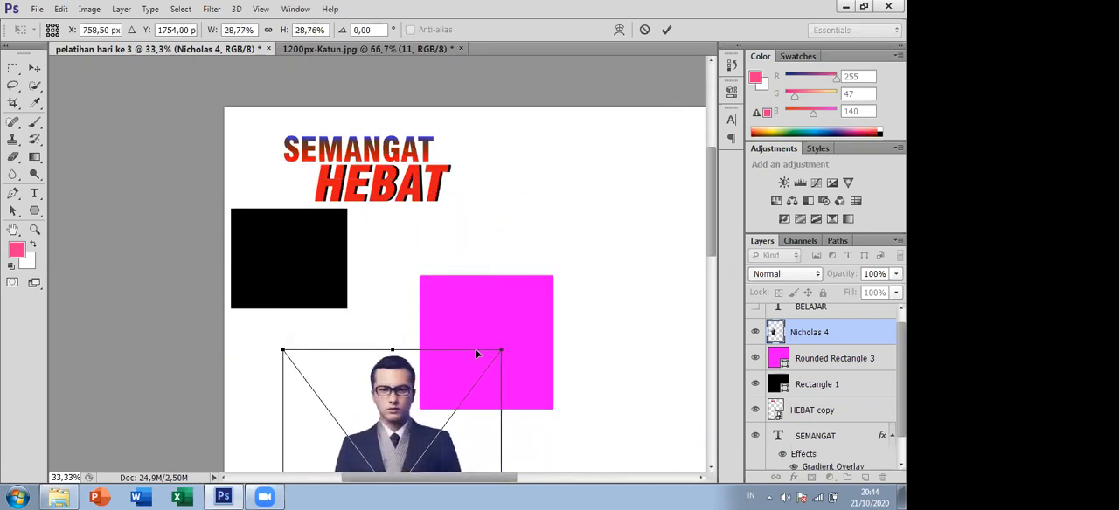
drag(404, 386, 497, 319)
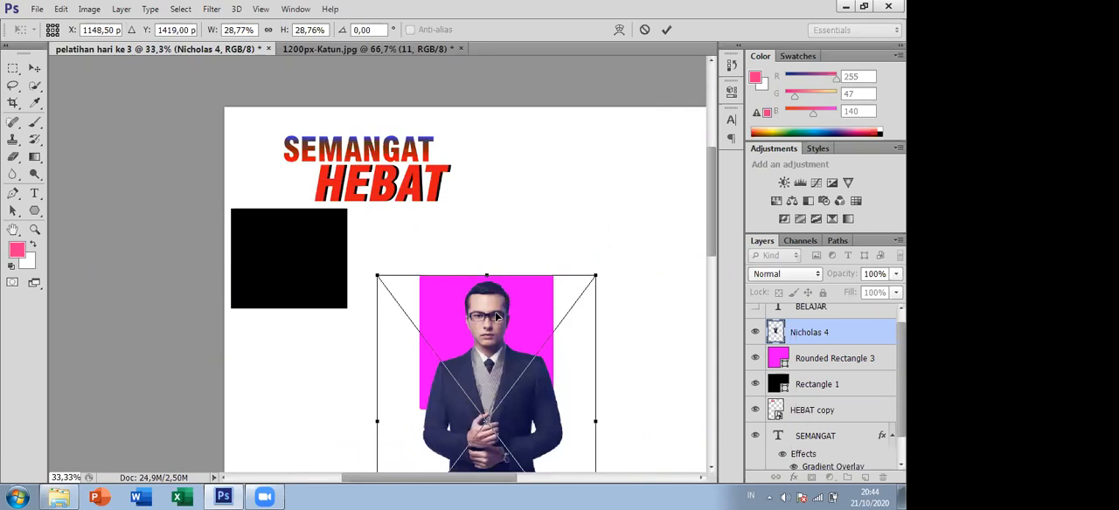
key(Return)
mouse_move(511, 372)
mouse_down()
mouse_move(494, 366)
mouse_move(506, 377)
mouse_up()
- Nudge the man slightly to the left and create a clipping mask from Nicholas 4 so he is confined to Rounded Rectangle 3
click(317, 46)
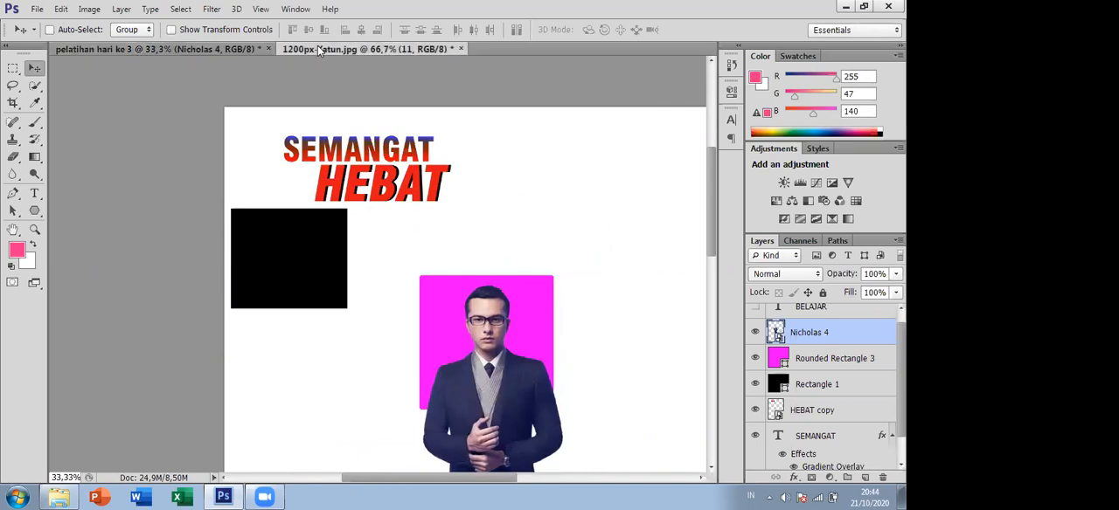
click(124, 49)
click(805, 372)
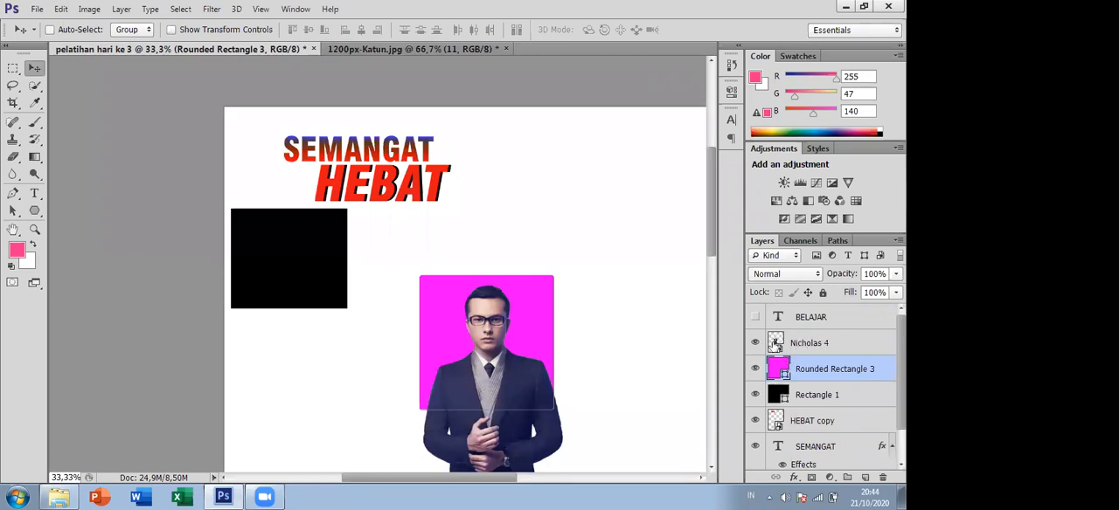
click(828, 344)
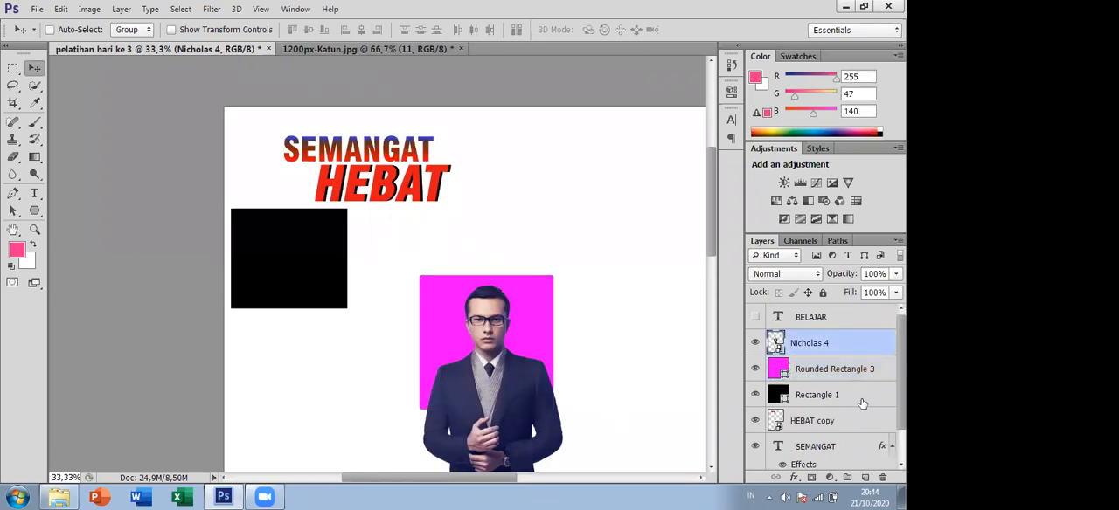
drag(523, 398, 518, 394)
drag(524, 358, 524, 358)
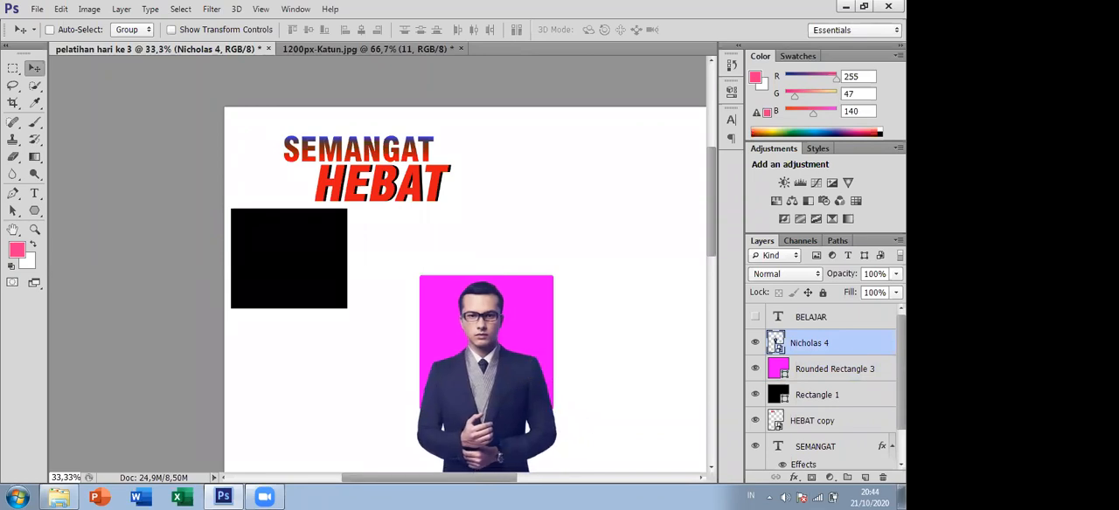
right_click(817, 339)
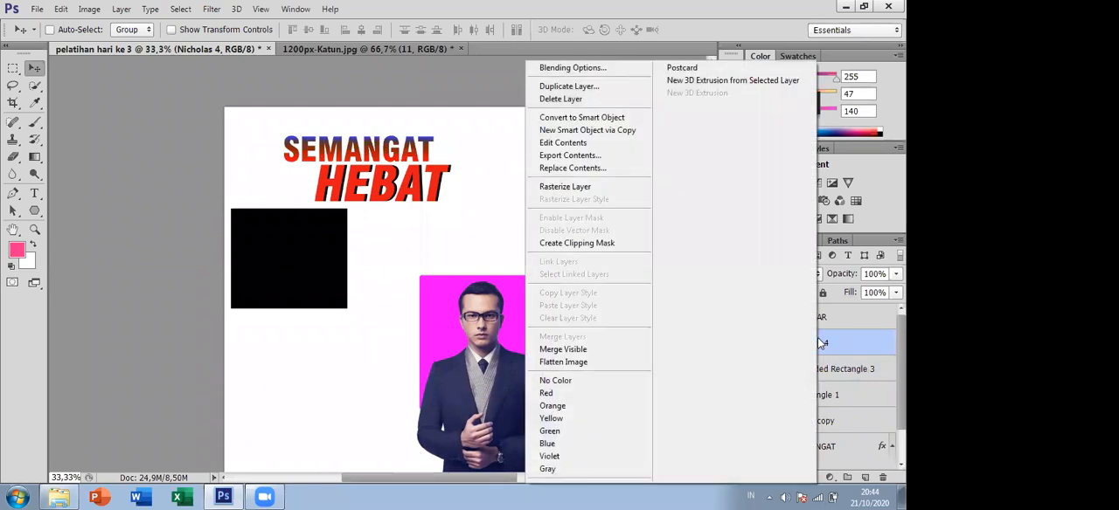
click(625, 246)
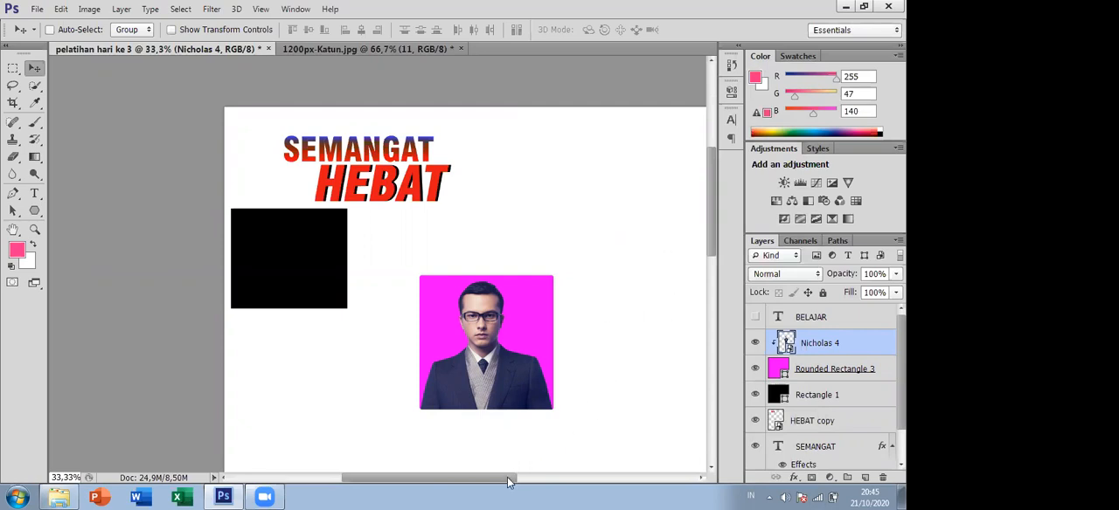
- Return to the 1200px-Katun.jpg document and draw three 1 px diagonal pink lines rising toward the hexagons' lower left with the Line tool
drag(510, 481, 553, 482)
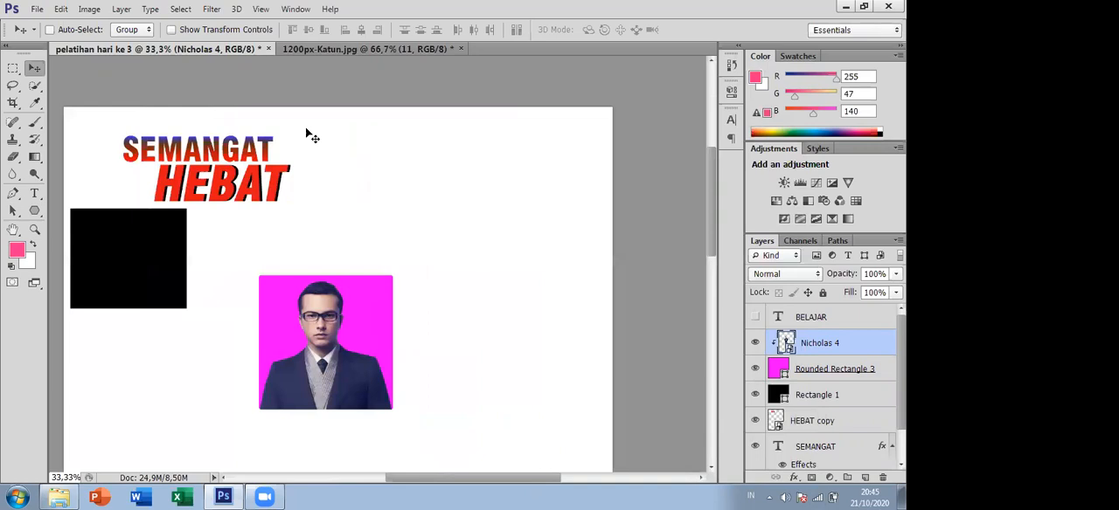
click(313, 50)
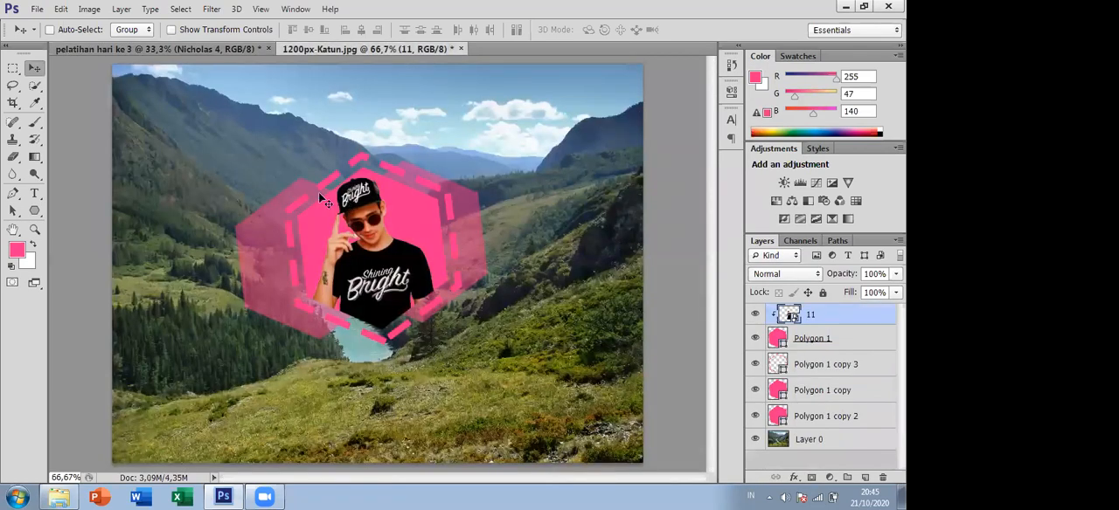
click(35, 210)
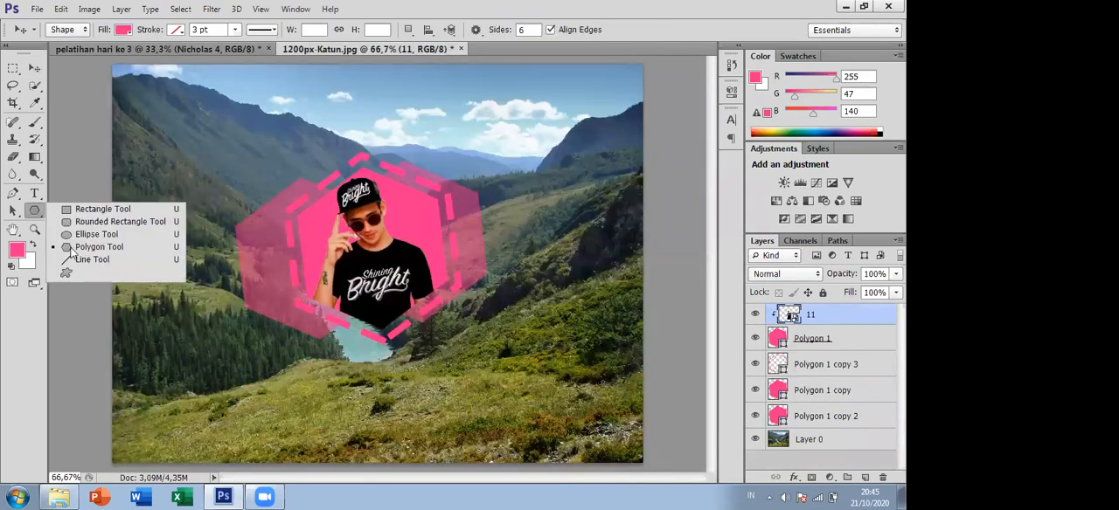
click(89, 260)
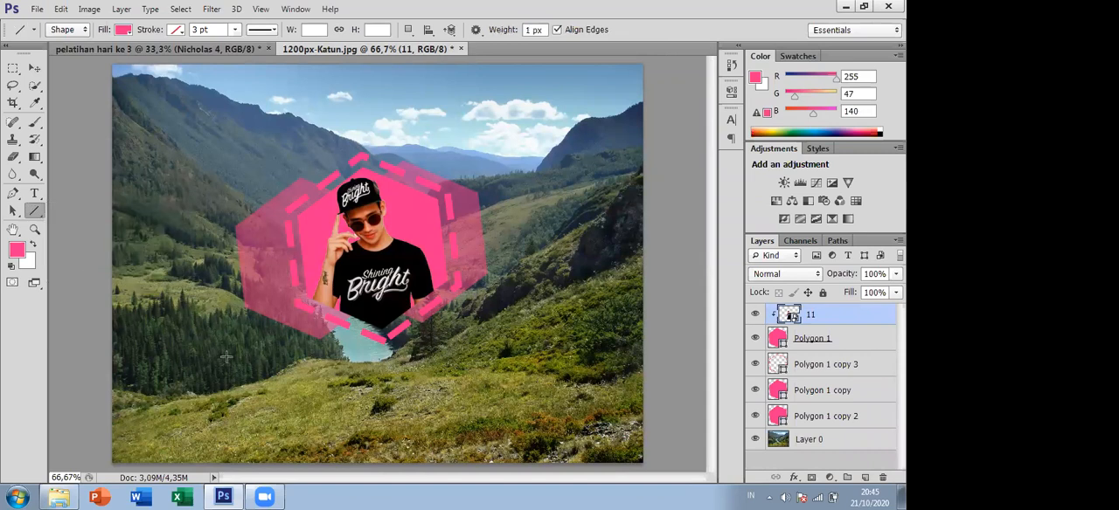
drag(206, 335, 313, 255)
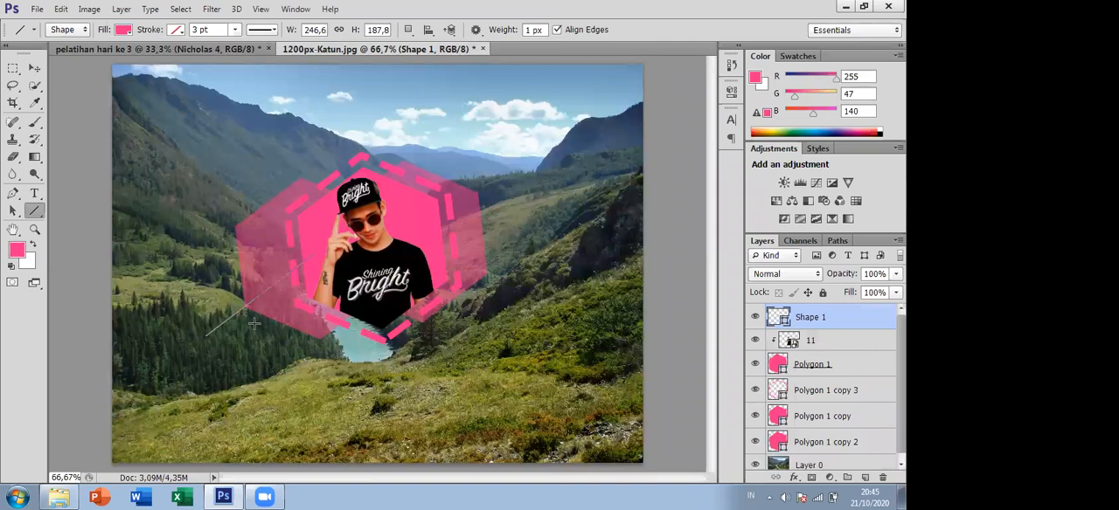
drag(256, 324, 320, 268)
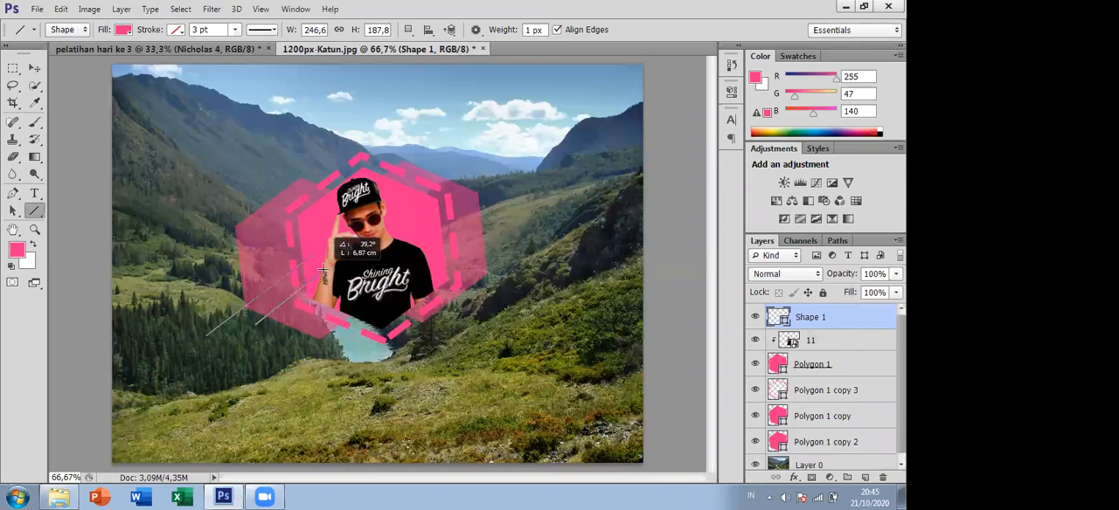
drag(266, 385, 344, 287)
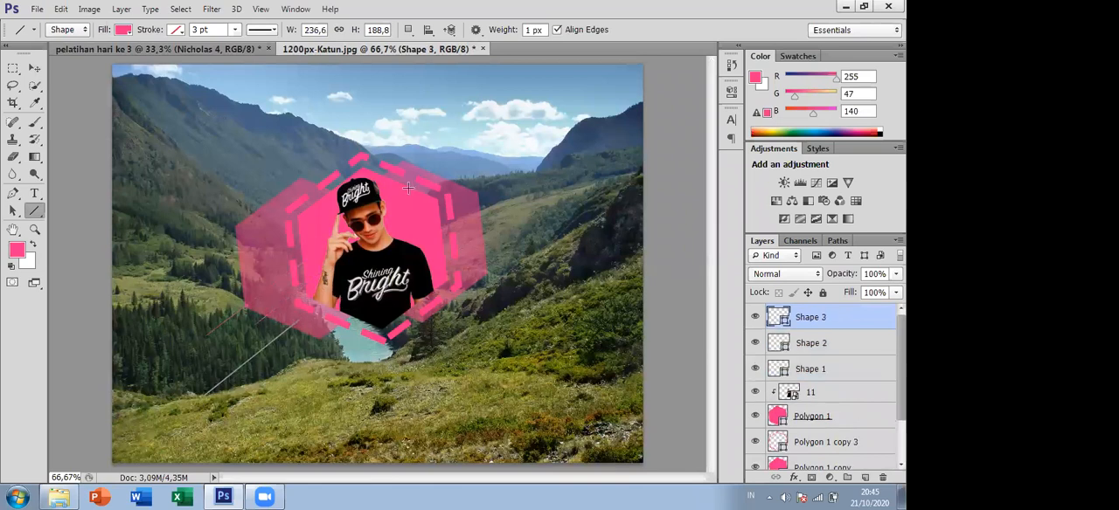
- Draw three more parallel diagonal lines extending up and out from the hexagons' upper right
drag(409, 188, 517, 110)
mouse_move(456, 196)
mouse_down()
mouse_move(485, 187)
mouse_move(560, 123)
mouse_up()
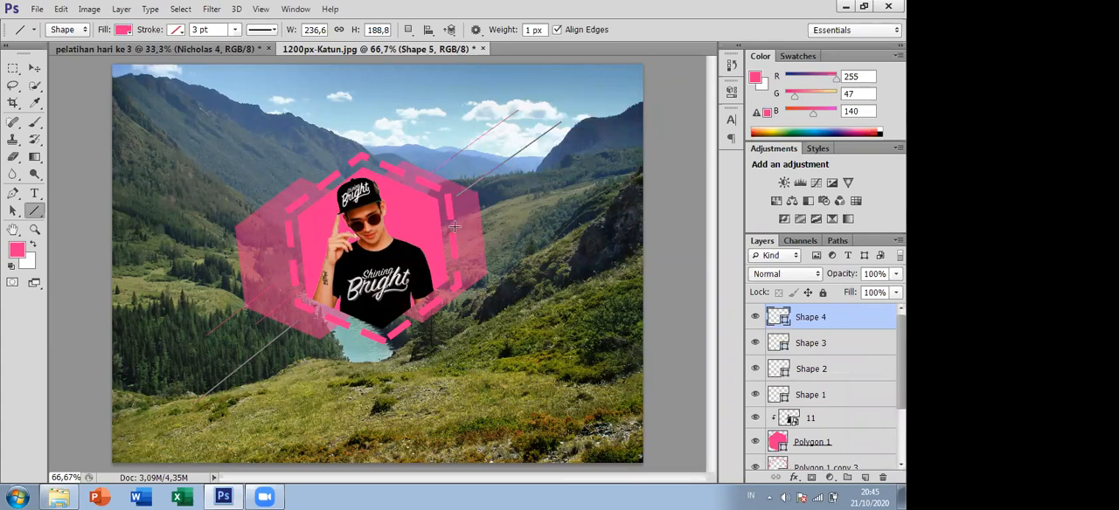
drag(463, 223, 528, 179)
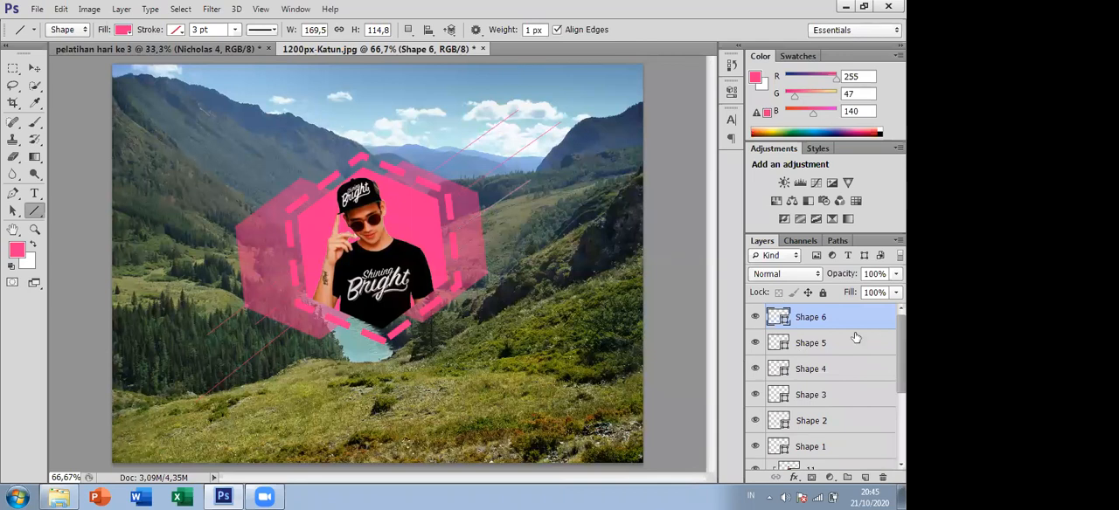
scroll(821, 384, down, 2)
scroll(854, 335, up, 2)
ctrl+click(806, 343)
ctrl+click(828, 371)
ctrl+click(839, 397)
ctrl+click(852, 424)
ctrl+click(850, 448)
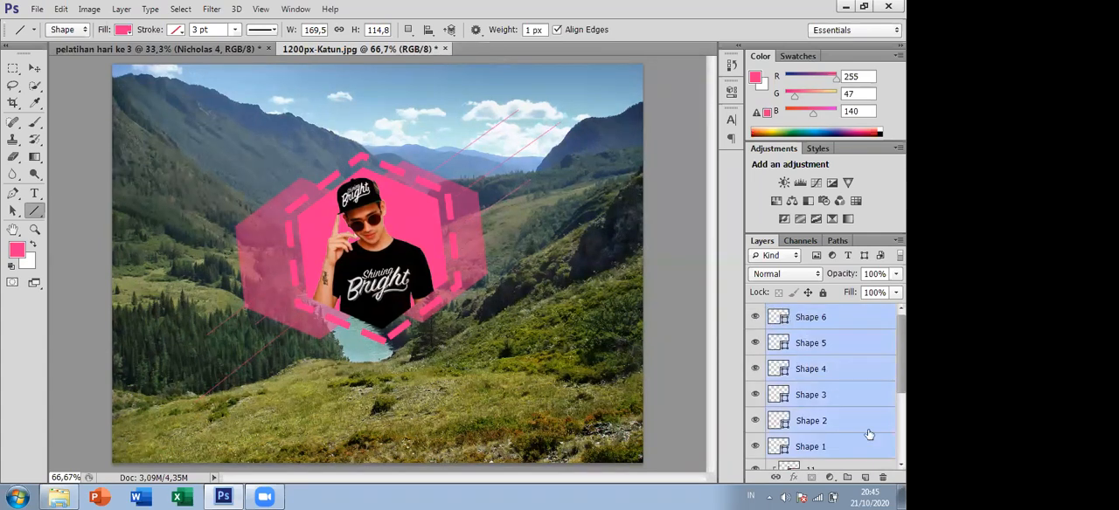
scroll(826, 386, down, 2)
scroll(826, 386, up, 2)
- Convert the six line layers, Shape 1 to Shape 6, into one smart object and place it directly above Layer 0
click(869, 320)
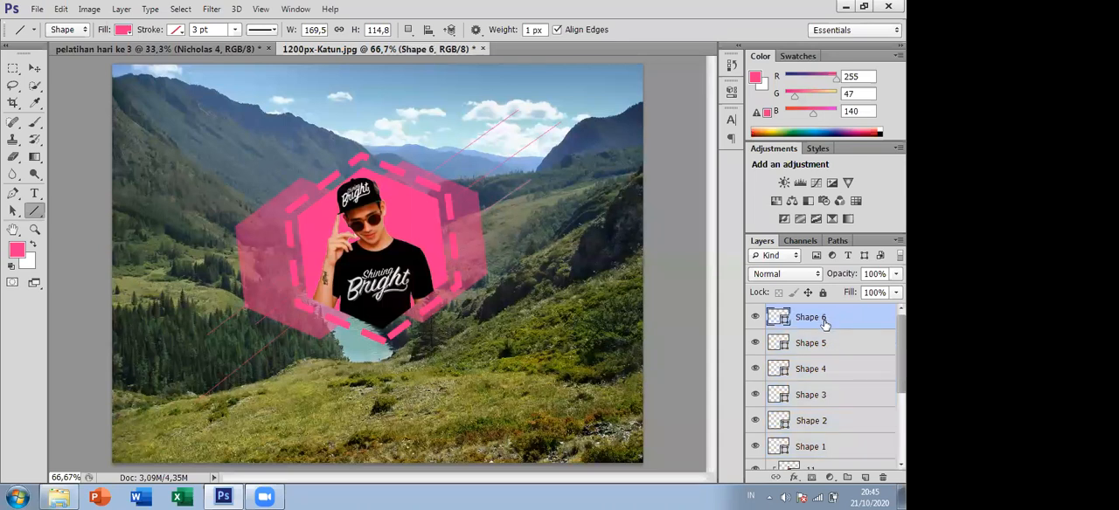
ctrl+click(824, 340)
ctrl+click(826, 367)
ctrl+click(844, 399)
ctrl+click(850, 424)
ctrl+click(846, 444)
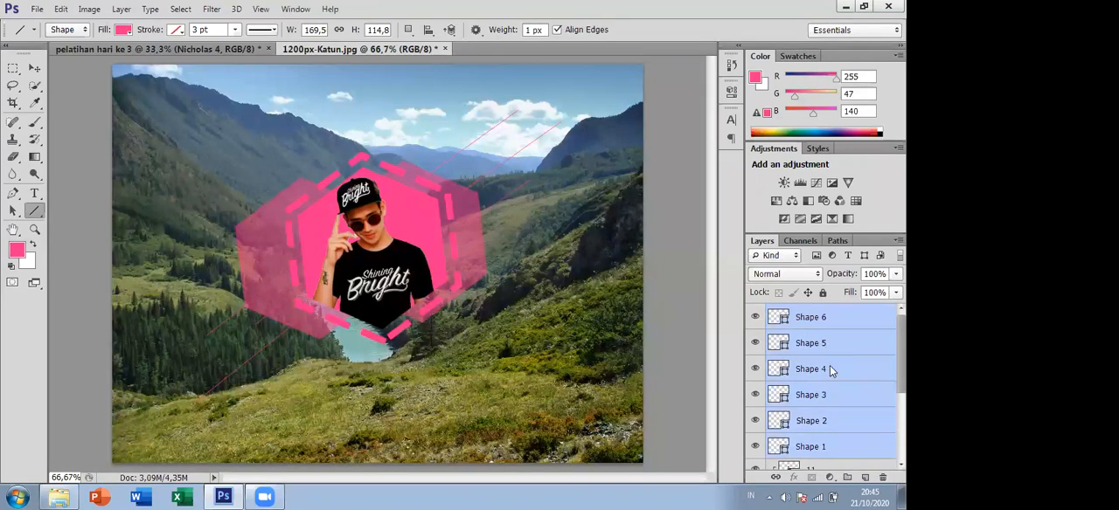
right_click(829, 369)
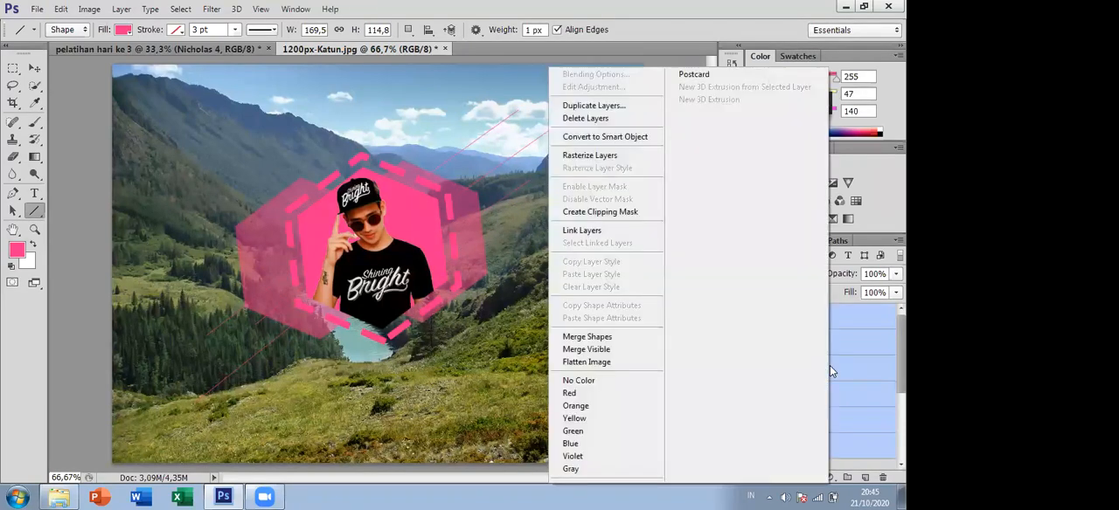
click(586, 136)
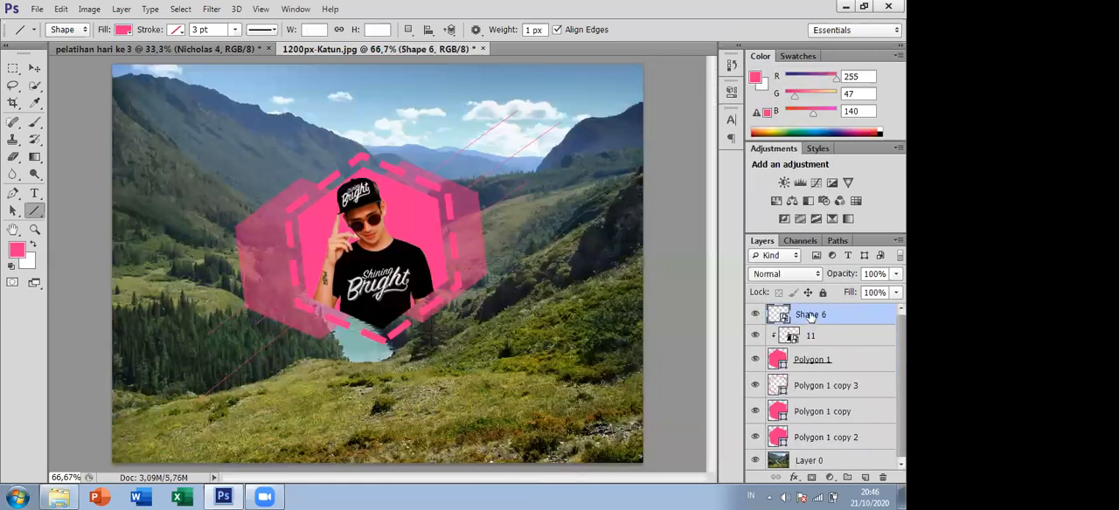
drag(810, 318, 868, 445)
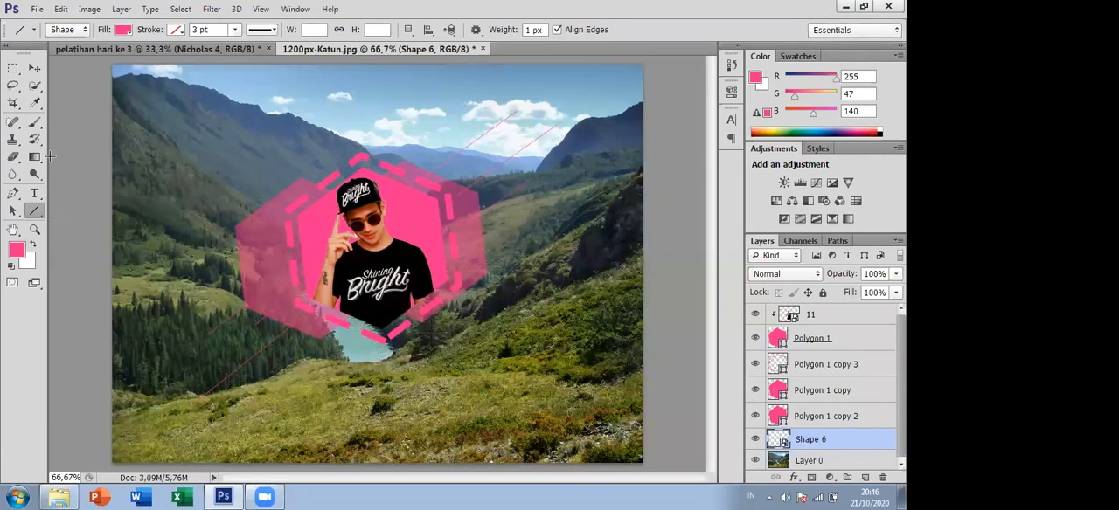
- Switch to the pelatihan hari ke 3 document and draw an ellipse about 724 by 1036 px above Rounded Rectangle 3, right of the man
click(179, 49)
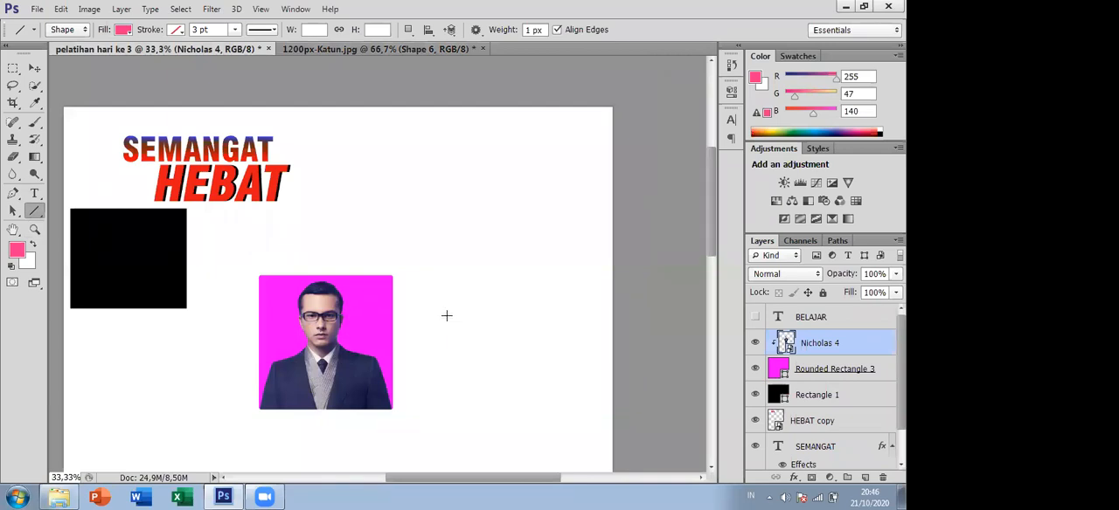
click(815, 366)
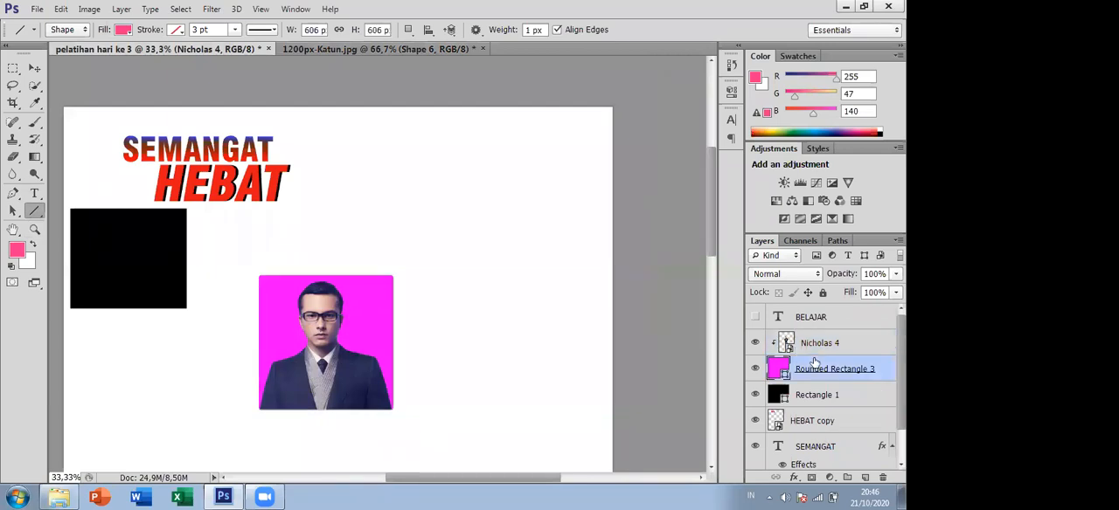
click(430, 48)
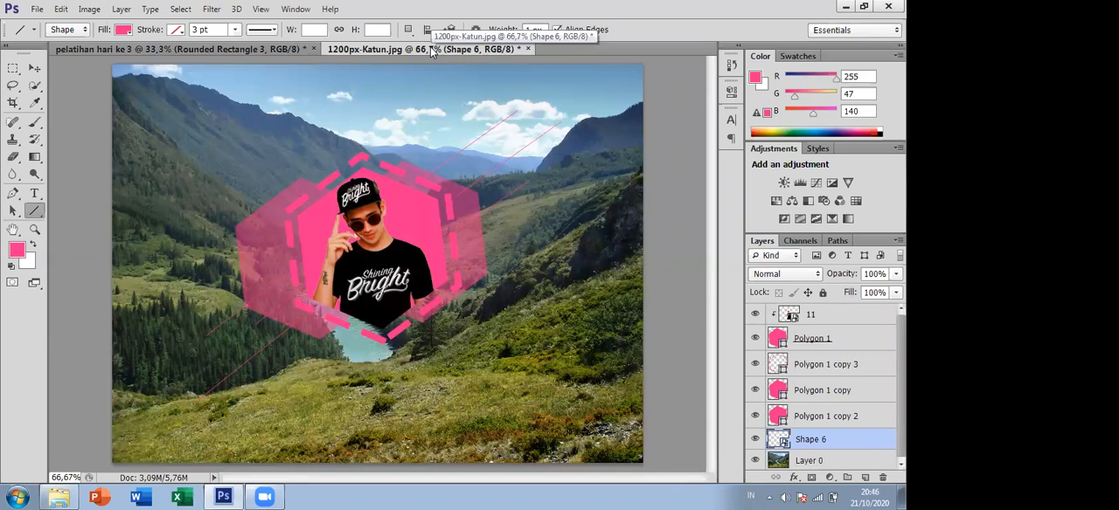
click(235, 48)
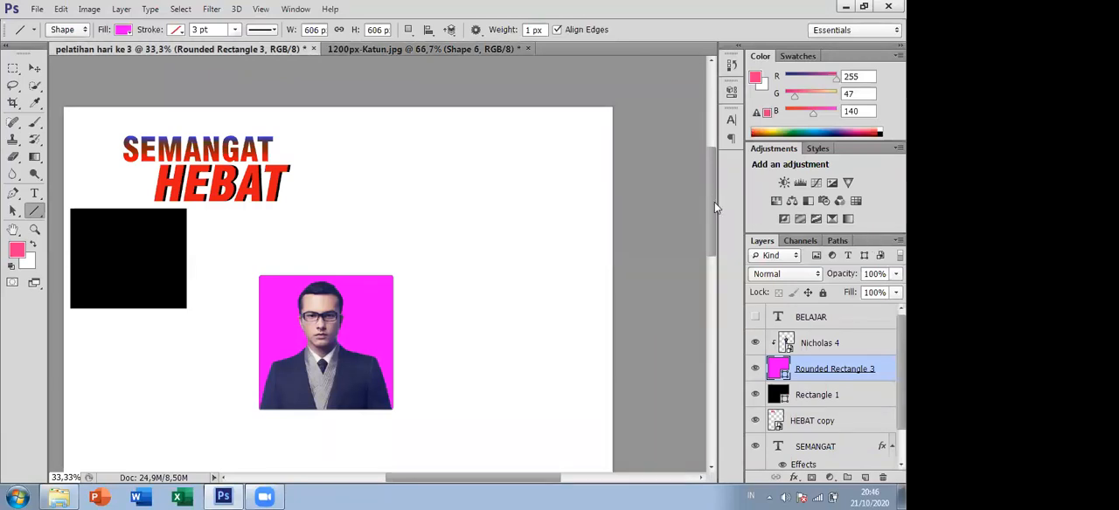
scroll(714, 206, up, 1)
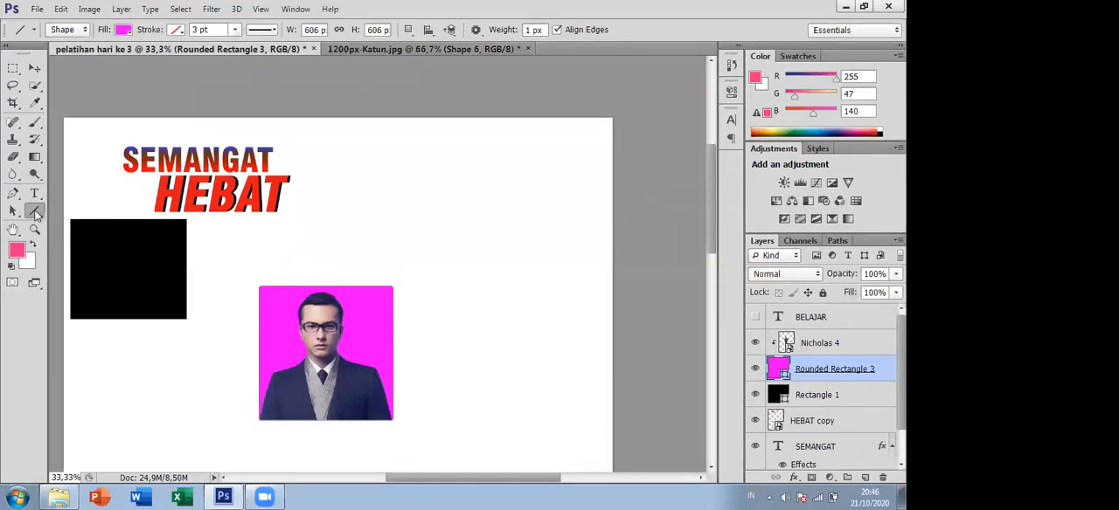
right_click(37, 213)
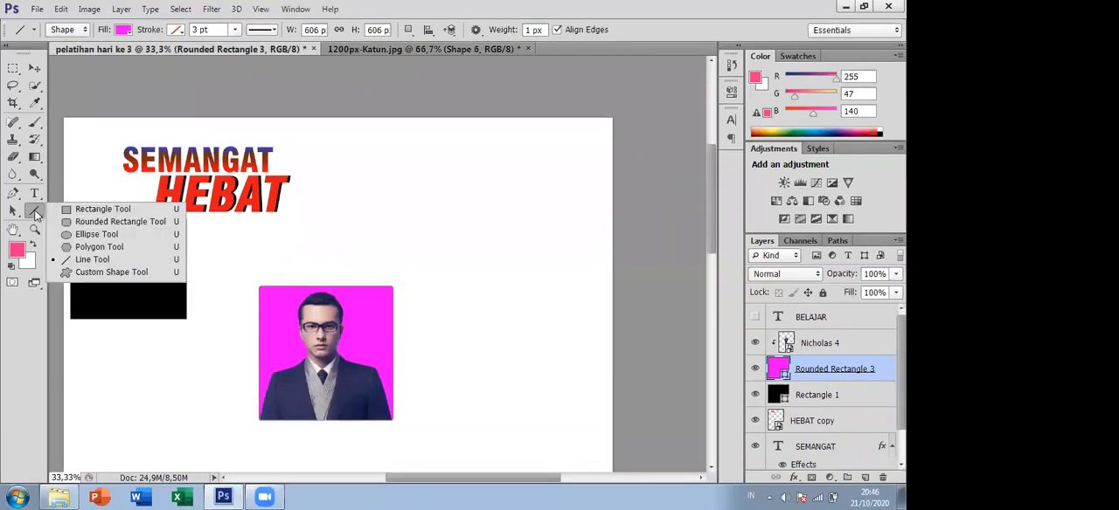
click(97, 235)
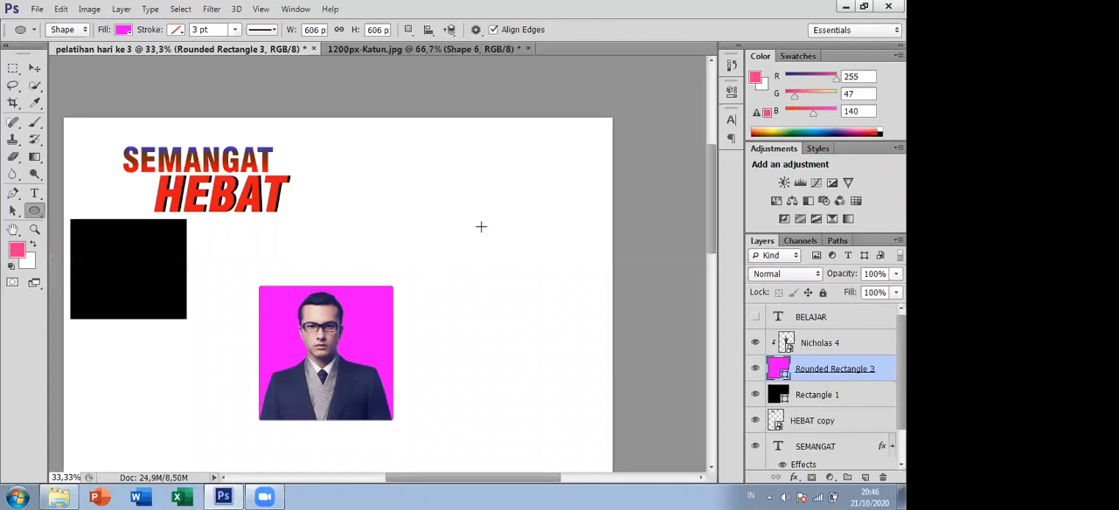
drag(447, 182, 600, 394)
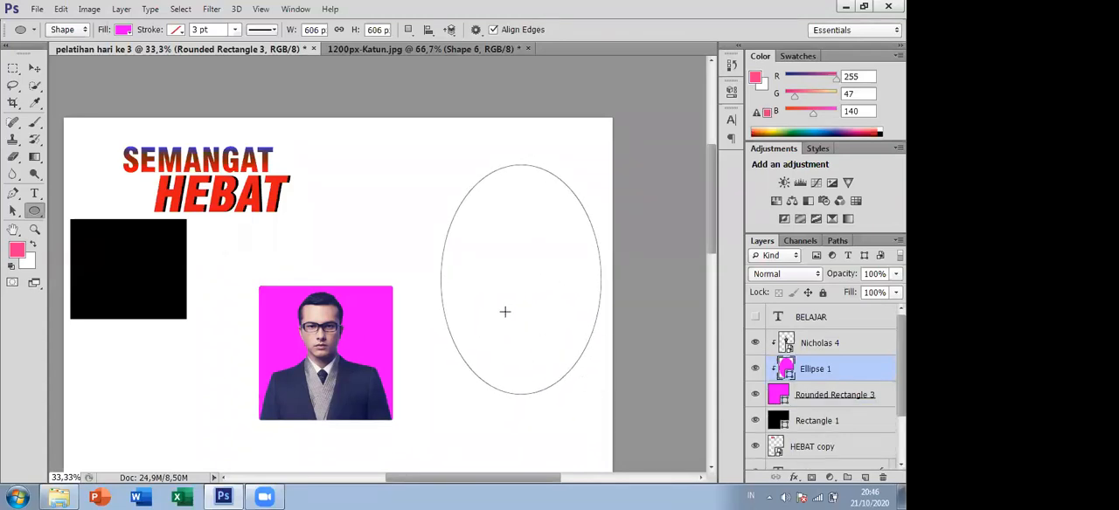
- Release the ellipse layer from its clipping mask and move the ellipse slightly up and to the left
right_click(830, 369)
click(642, 212)
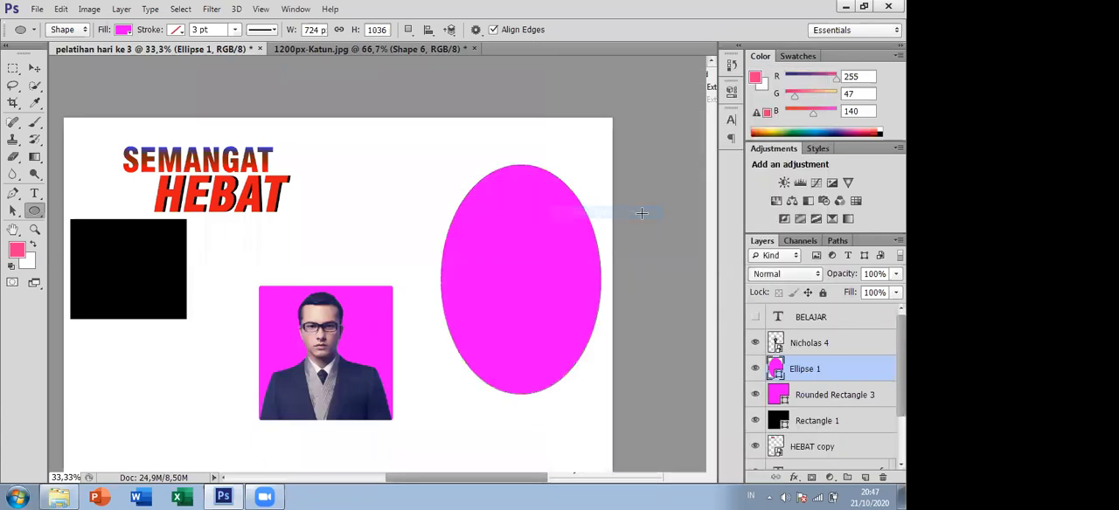
click(34, 70)
drag(535, 295, 494, 274)
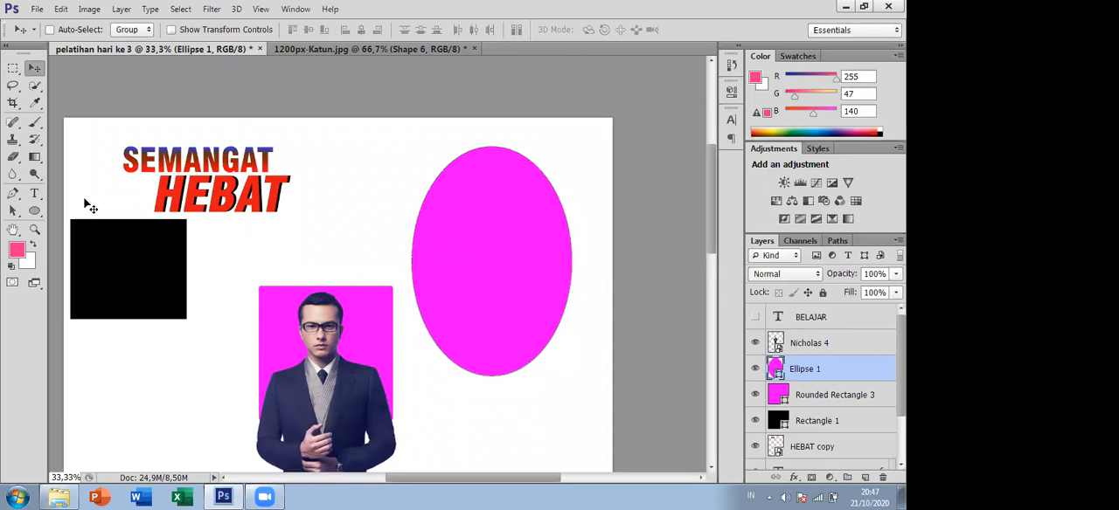
- Give the ellipse a solid black stroke and increase its width to about 6.64 pt
click(34, 211)
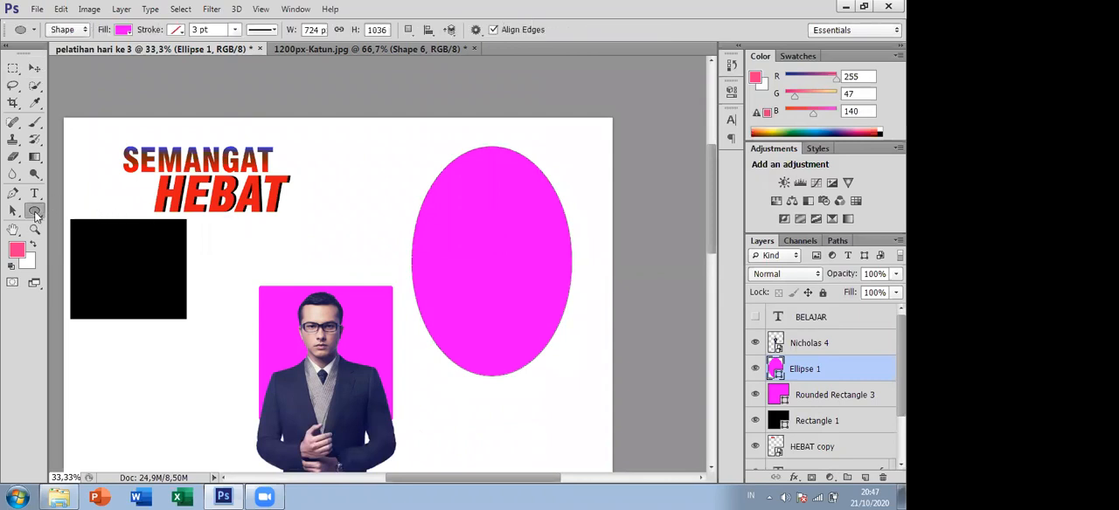
right_click(37, 214)
click(34, 217)
right_click(33, 218)
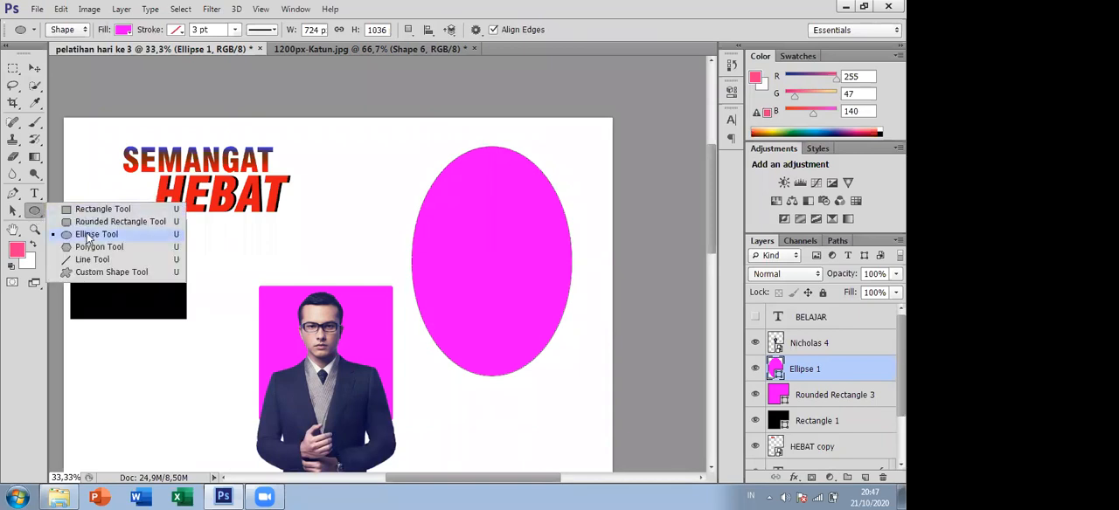
click(36, 215)
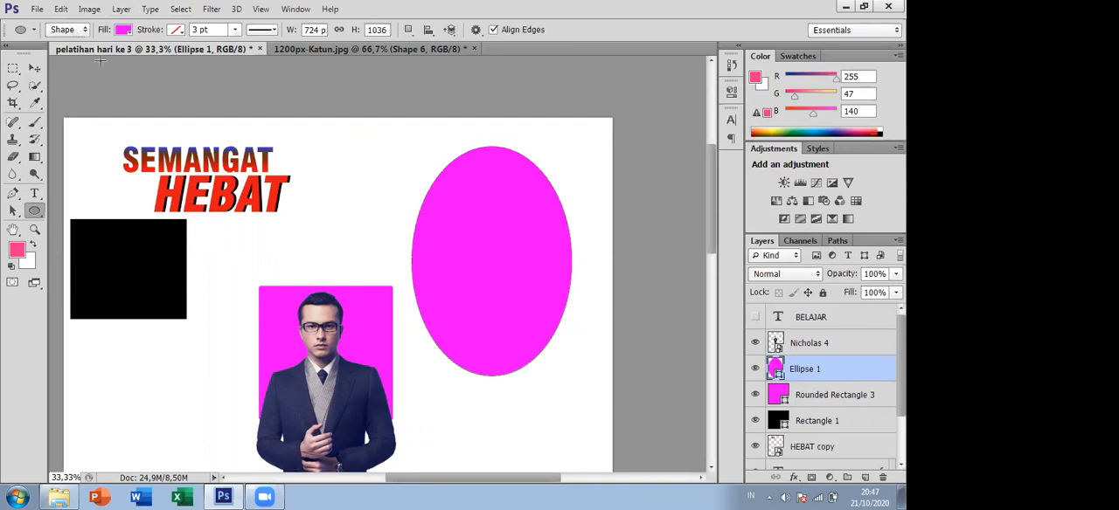
click(179, 30)
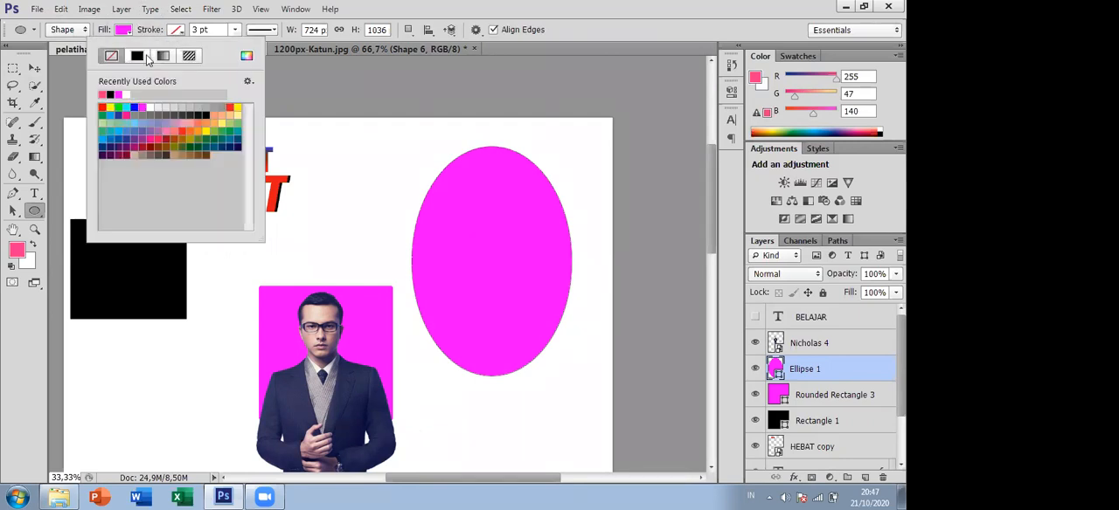
click(138, 56)
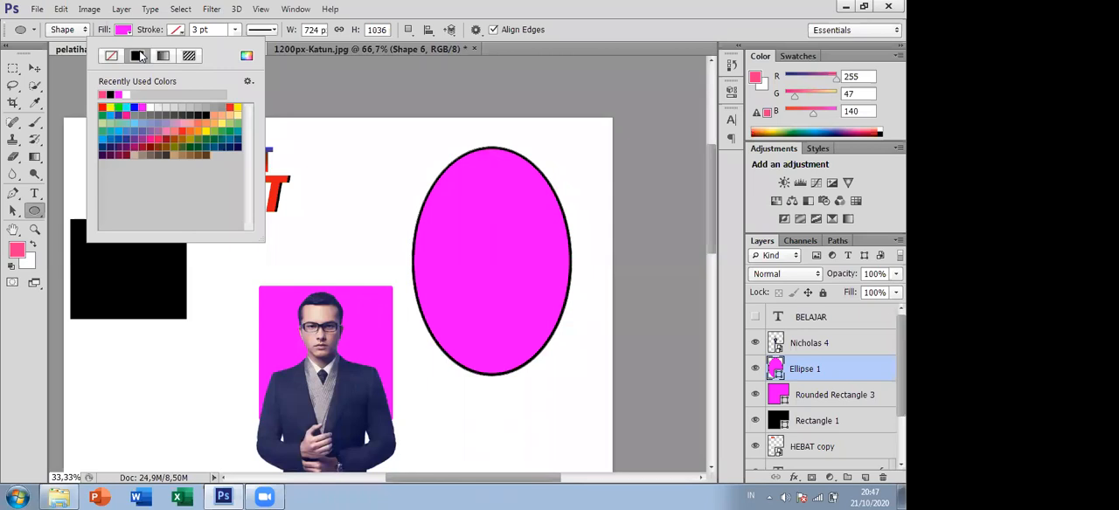
click(234, 33)
drag(233, 45, 241, 50)
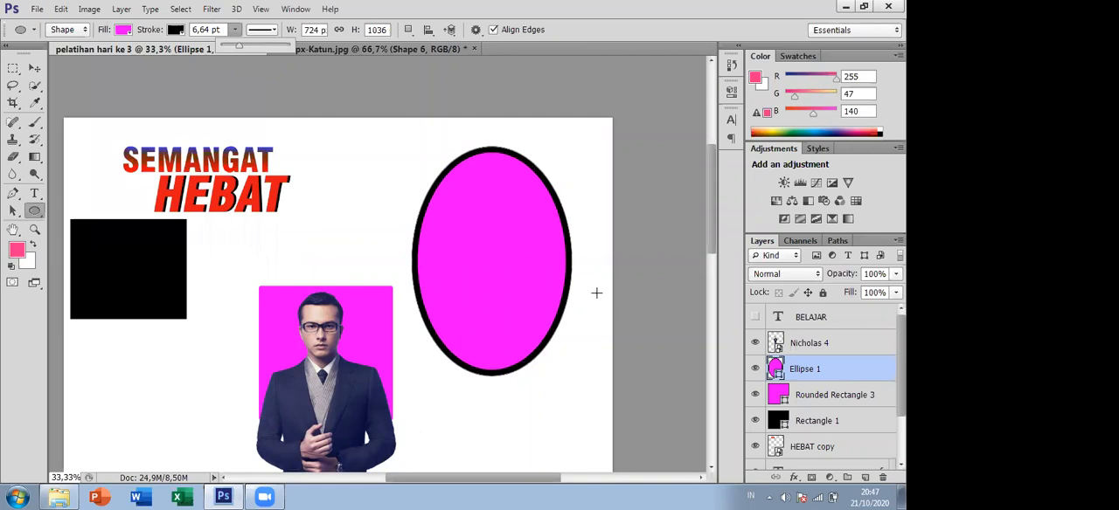
- Try the dotted line style on the ellipse's stroke and settle on the dashed style
scroll(604, 249, up, 1)
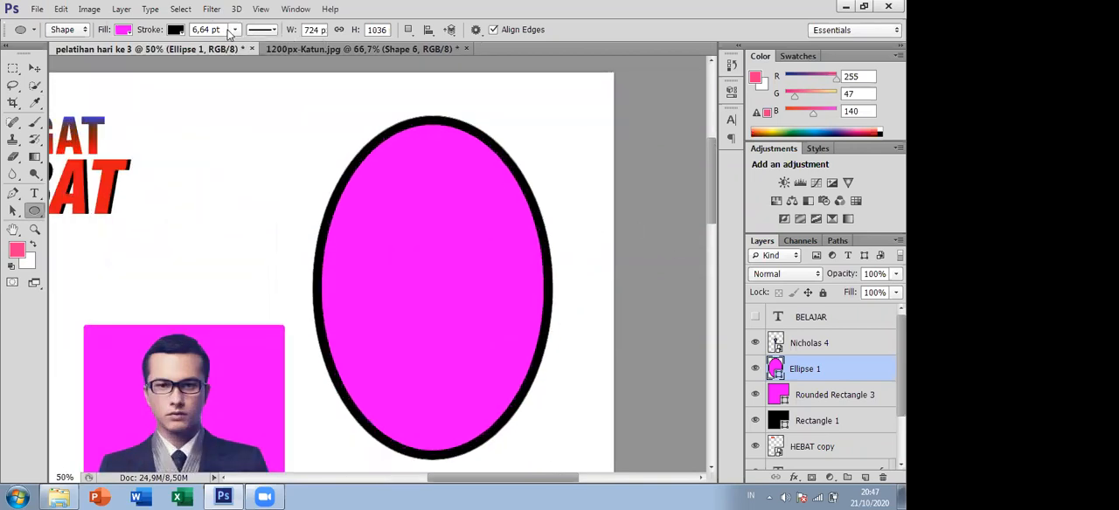
click(271, 32)
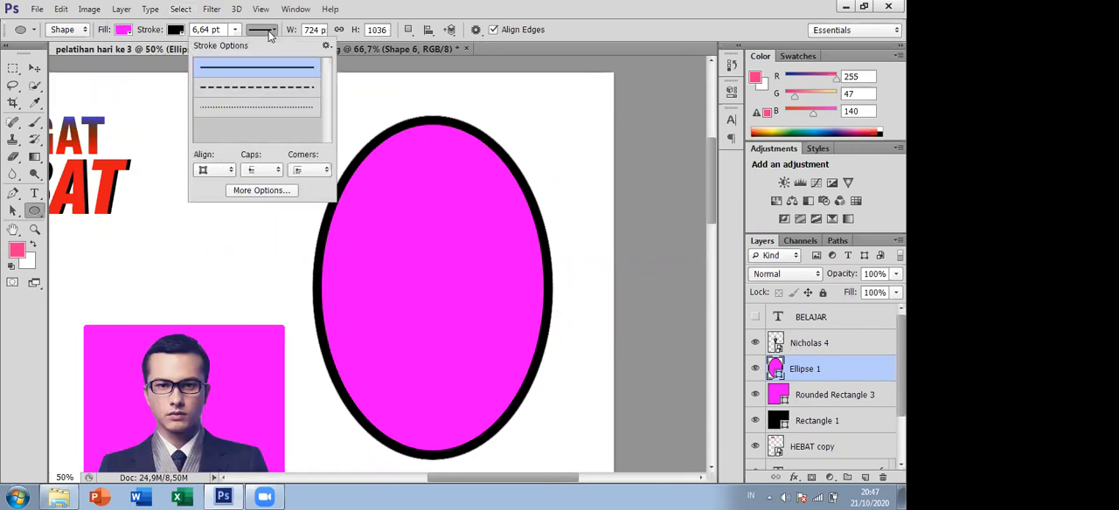
click(274, 88)
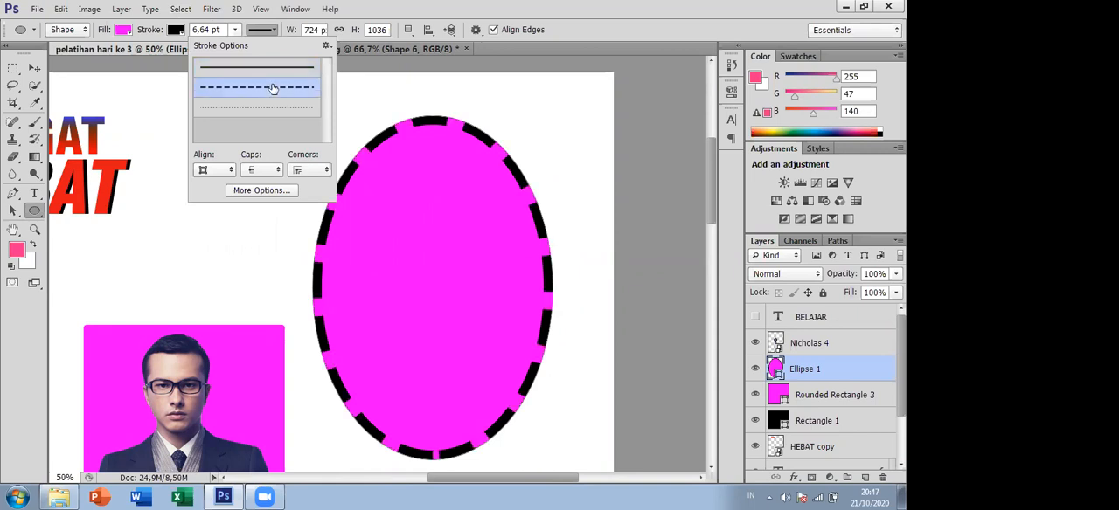
click(275, 108)
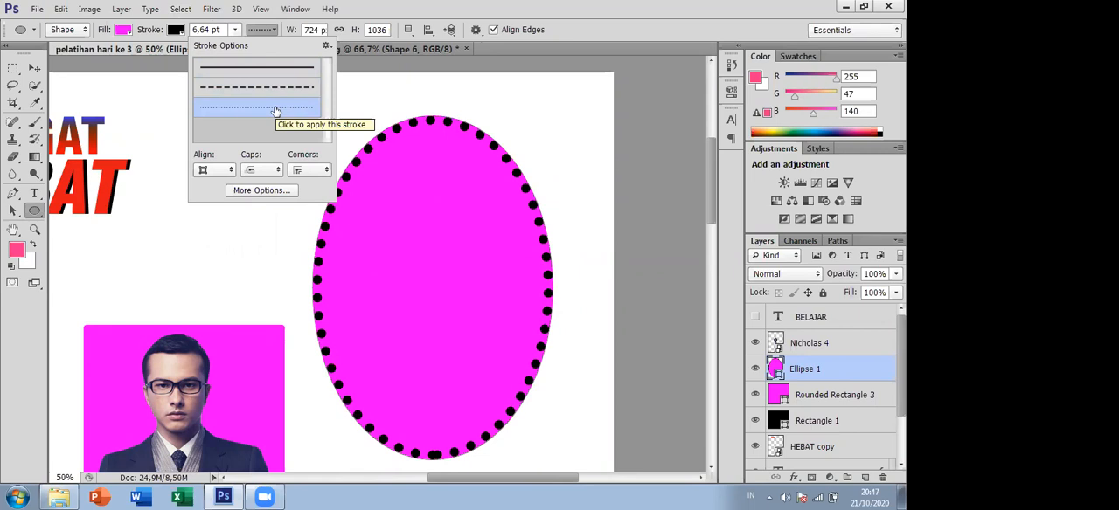
click(264, 89)
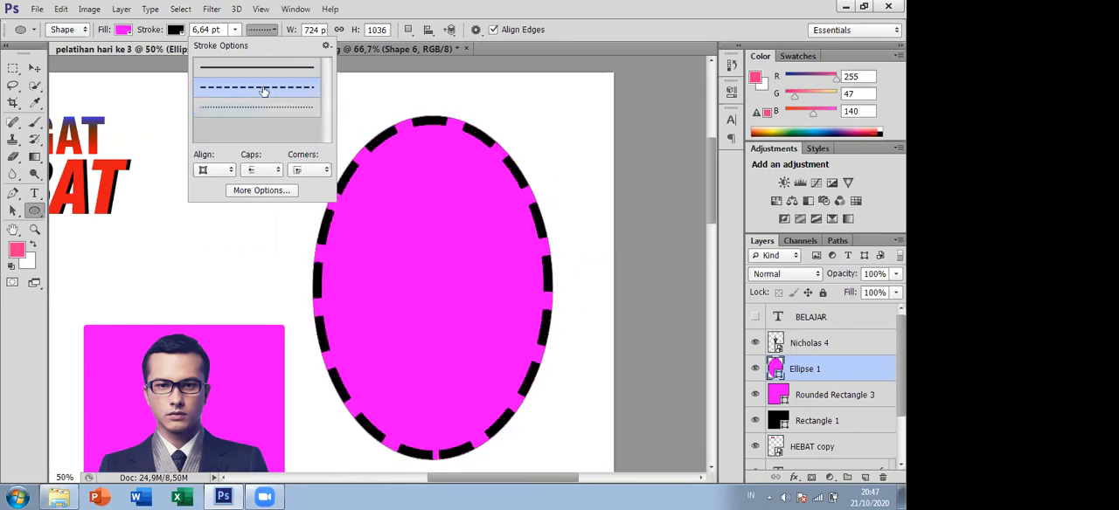
- Try rounded caps and the second corner style on the ellipse's dashed stroke, setting both back to their first options
click(277, 170)
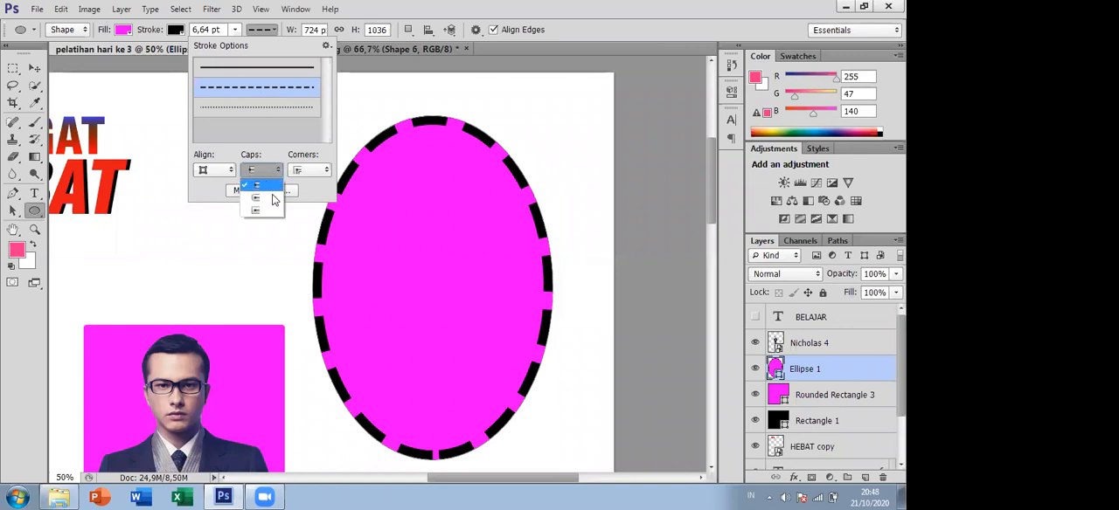
click(272, 199)
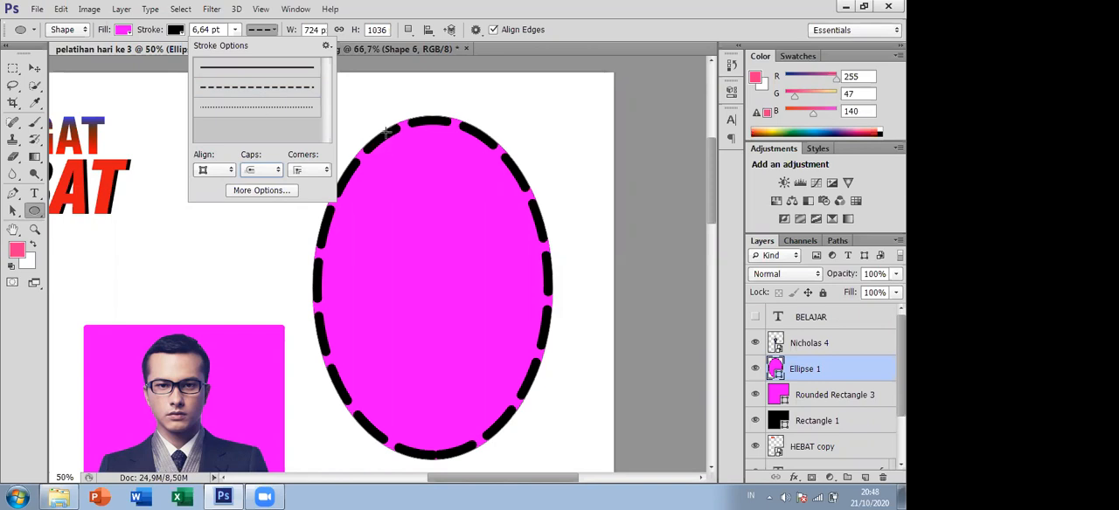
click(277, 170)
click(273, 185)
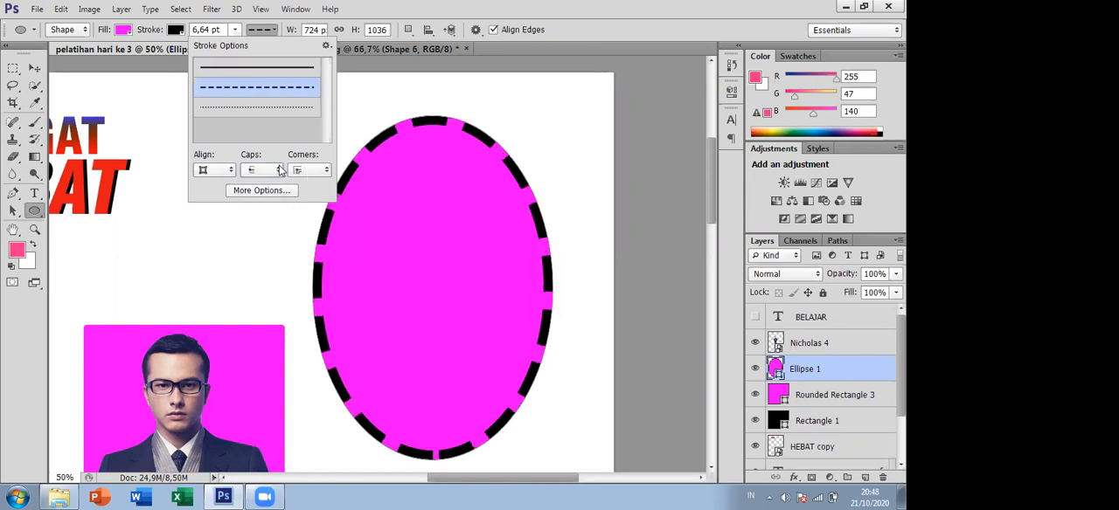
click(277, 171)
click(273, 199)
click(277, 170)
click(272, 184)
click(307, 172)
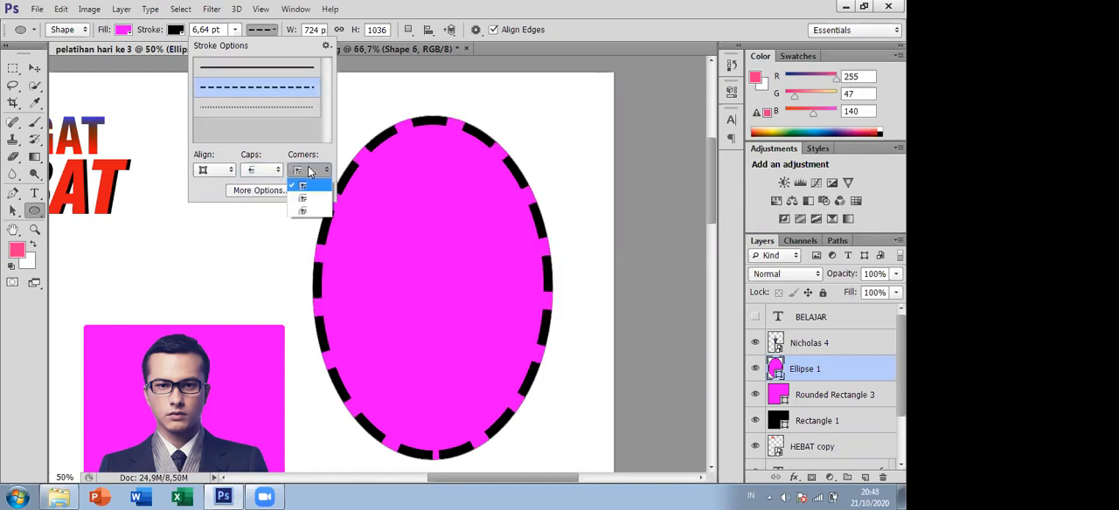
click(302, 199)
click(303, 173)
click(303, 184)
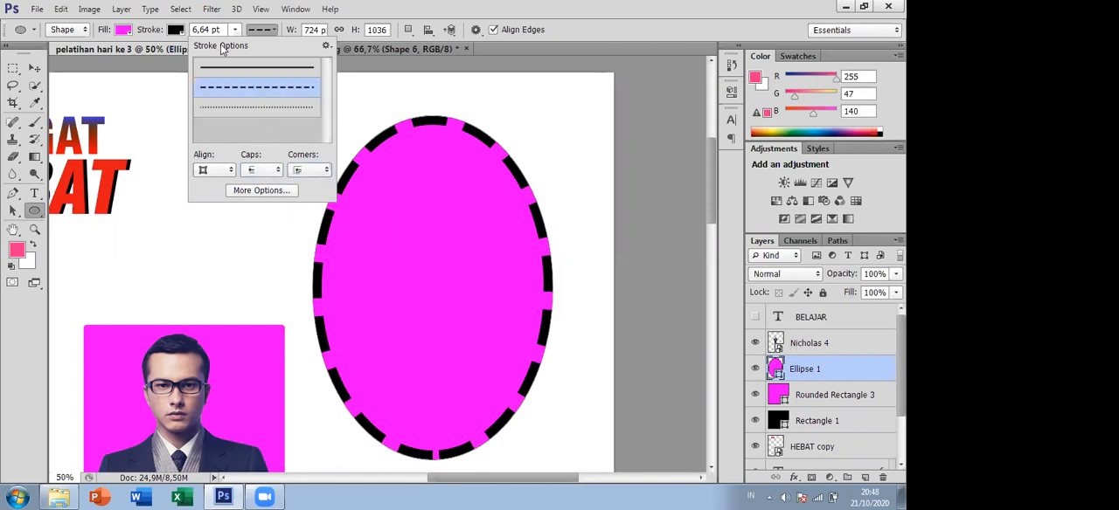
- Remove the ellipse's fill so only its dashed outline is drawn, and move it slightly down and to the right
click(159, 36)
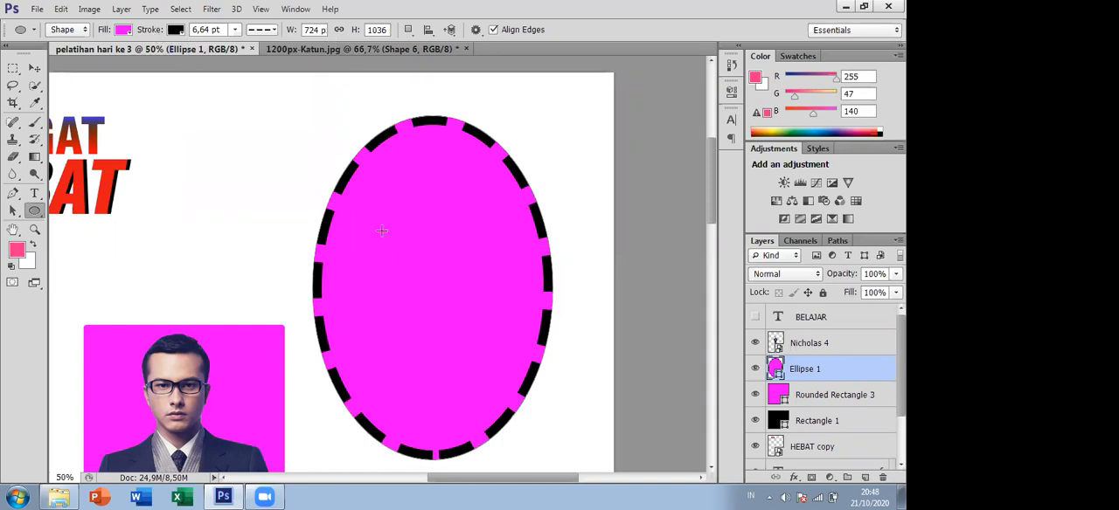
click(123, 31)
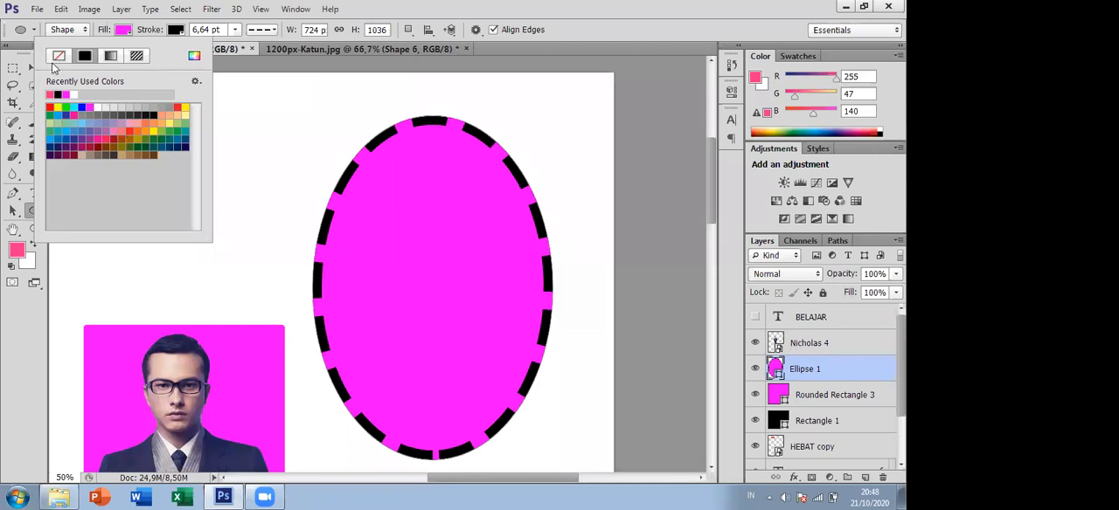
click(59, 58)
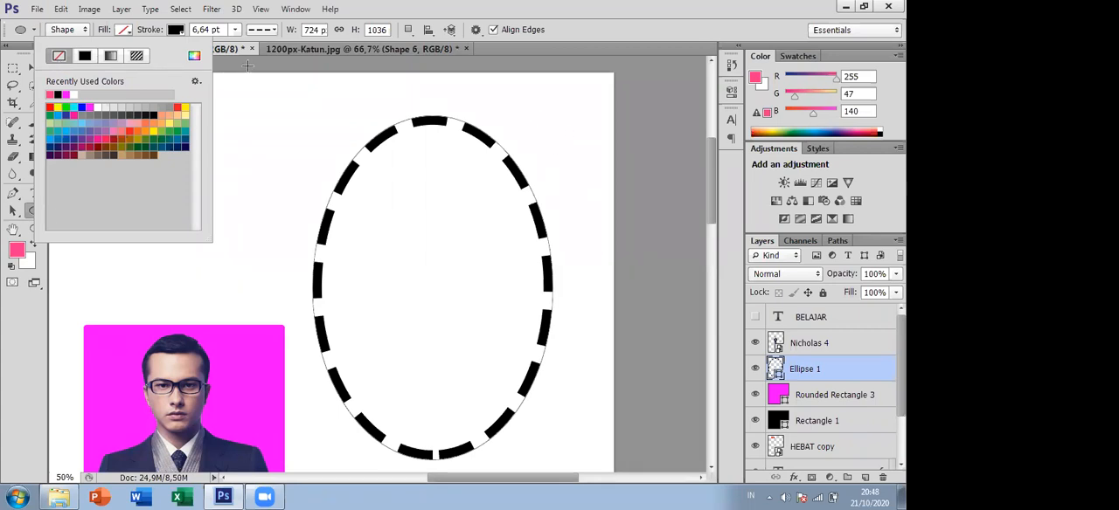
click(13, 59)
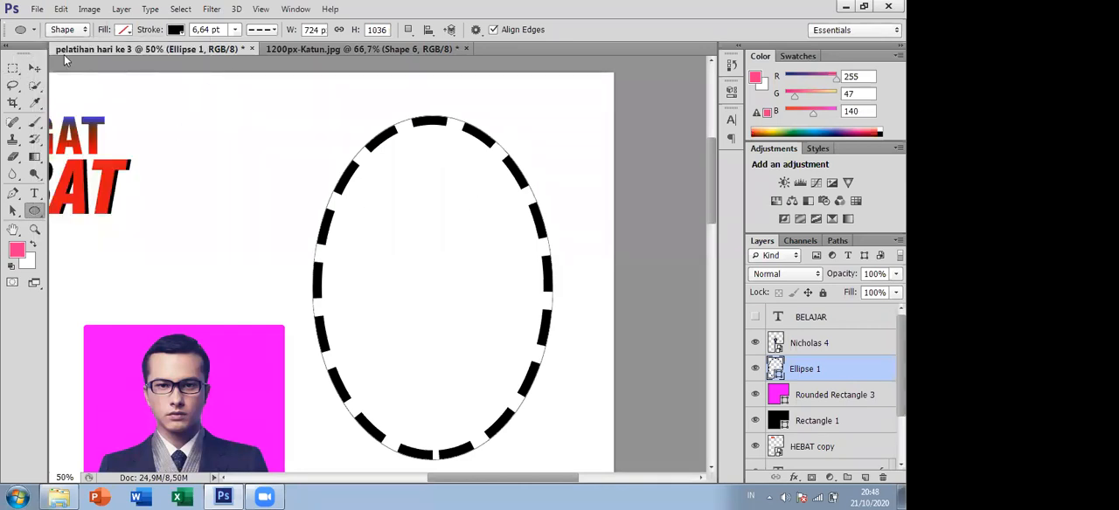
click(35, 68)
drag(486, 140, 530, 169)
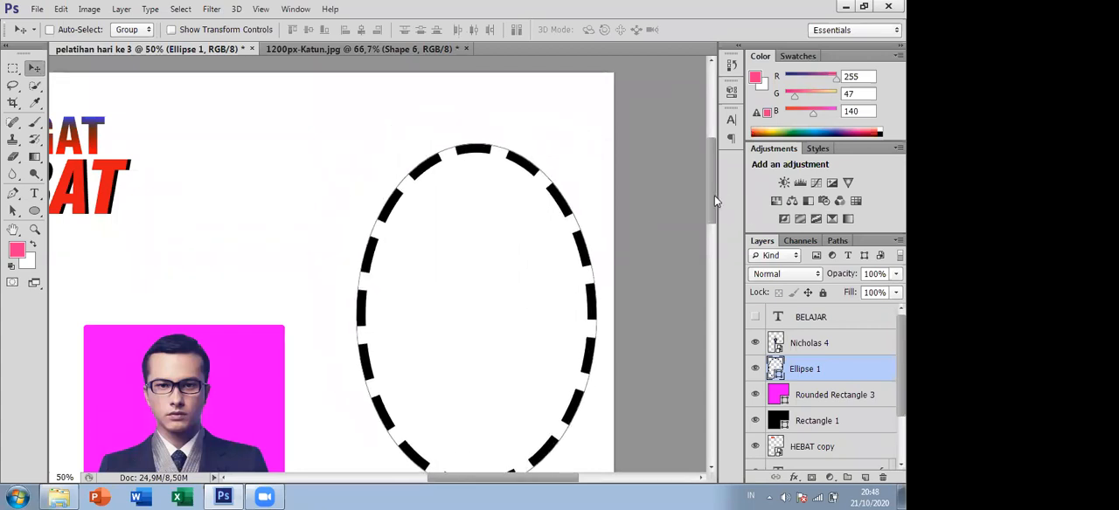
- Duplicate Rounded Rectangle 3 within the same document and place the copy directly to the right of the original
scroll(715, 210, down, 5)
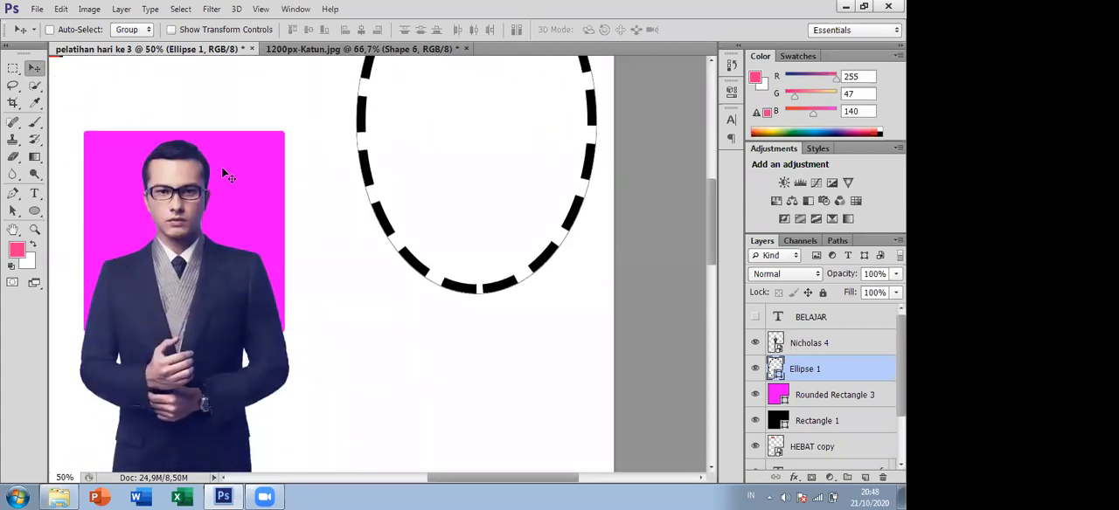
click(819, 396)
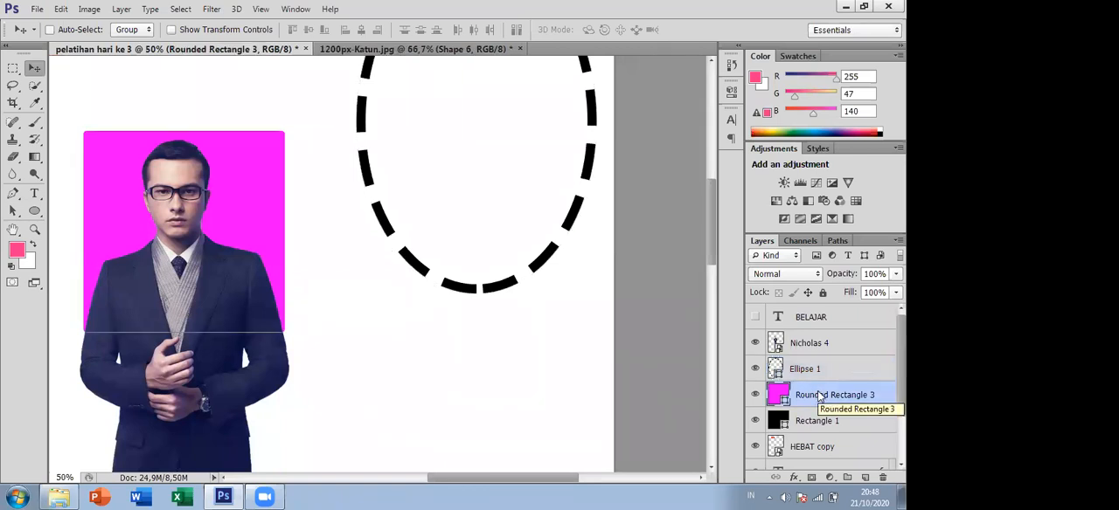
right_click(819, 396)
click(561, 110)
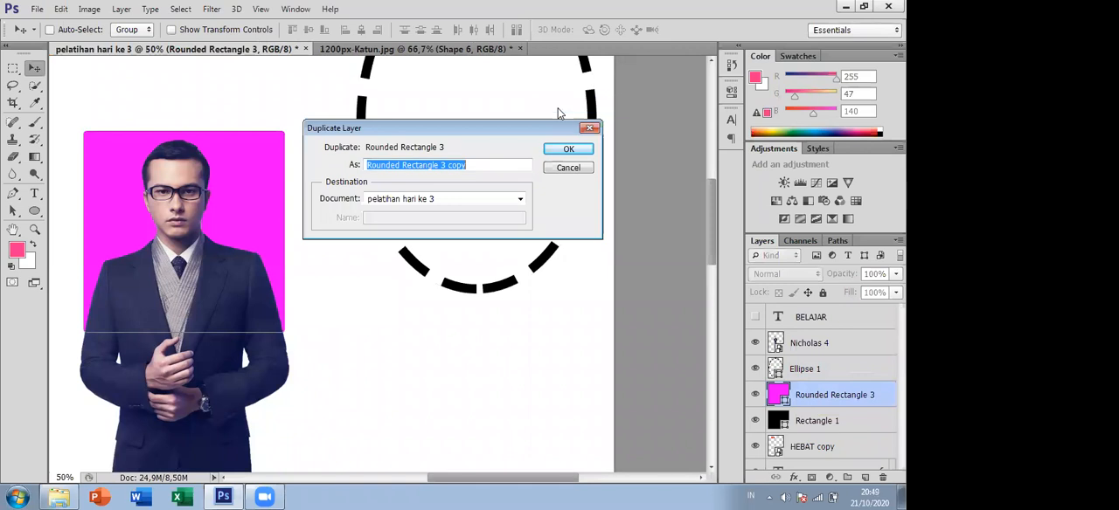
click(569, 150)
drag(278, 178, 484, 196)
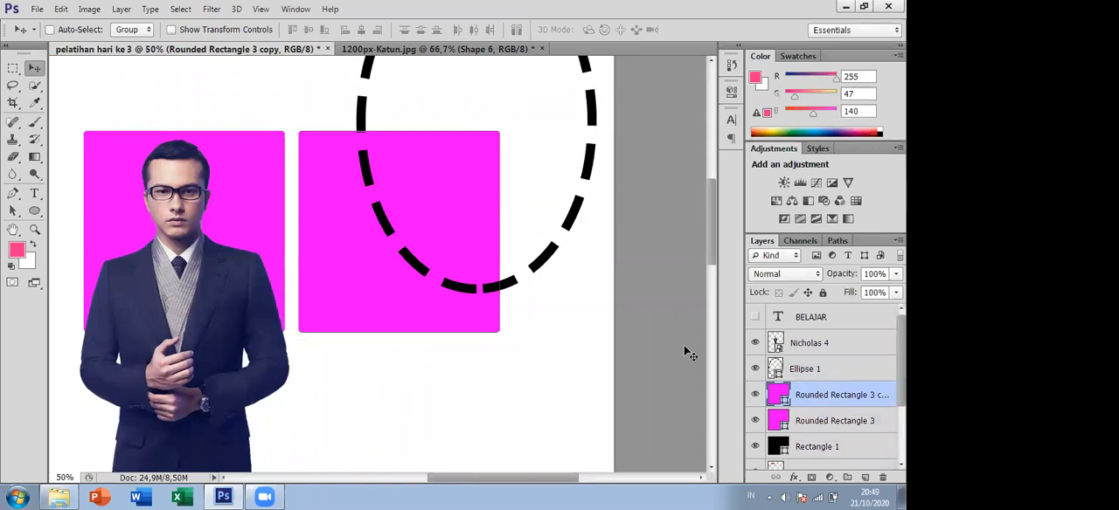
- Hide the Ellipse 1 layer and give the copied rounded rectangle a red stroke
click(756, 370)
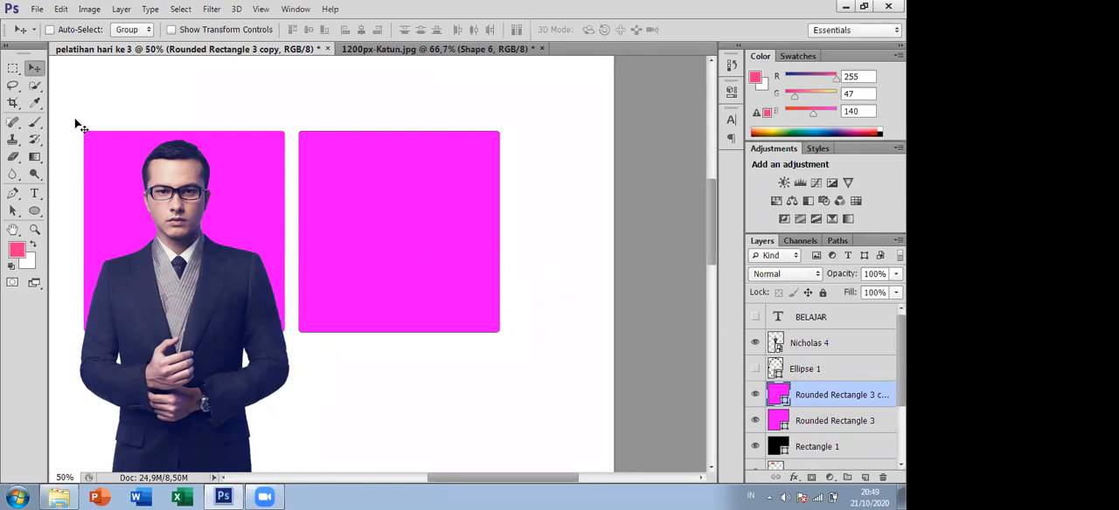
click(36, 212)
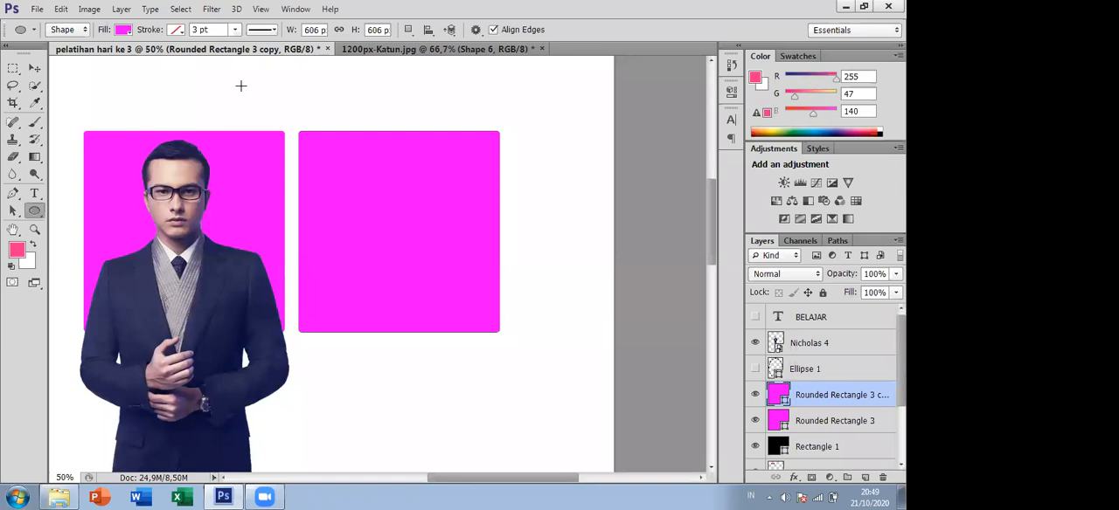
click(178, 31)
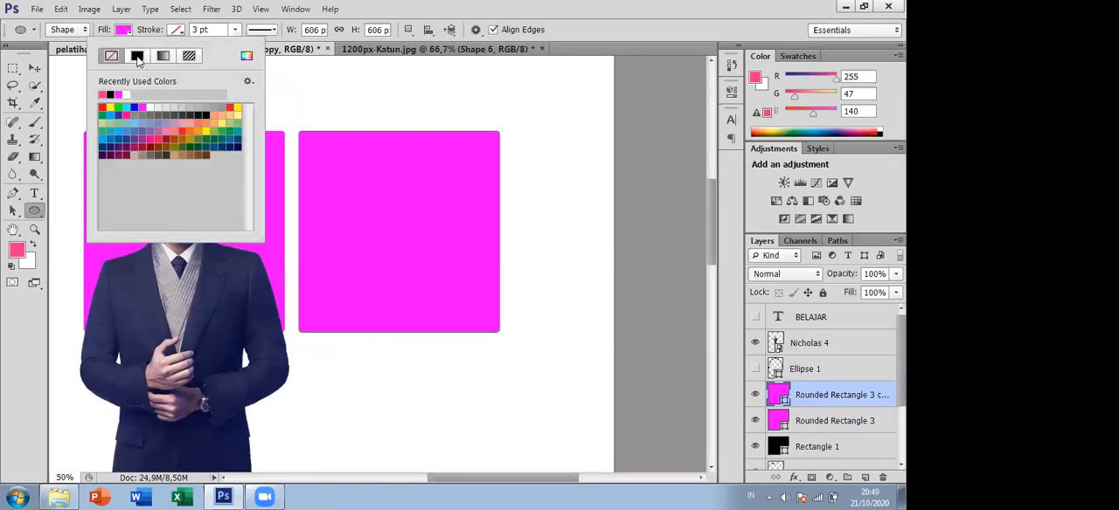
click(103, 92)
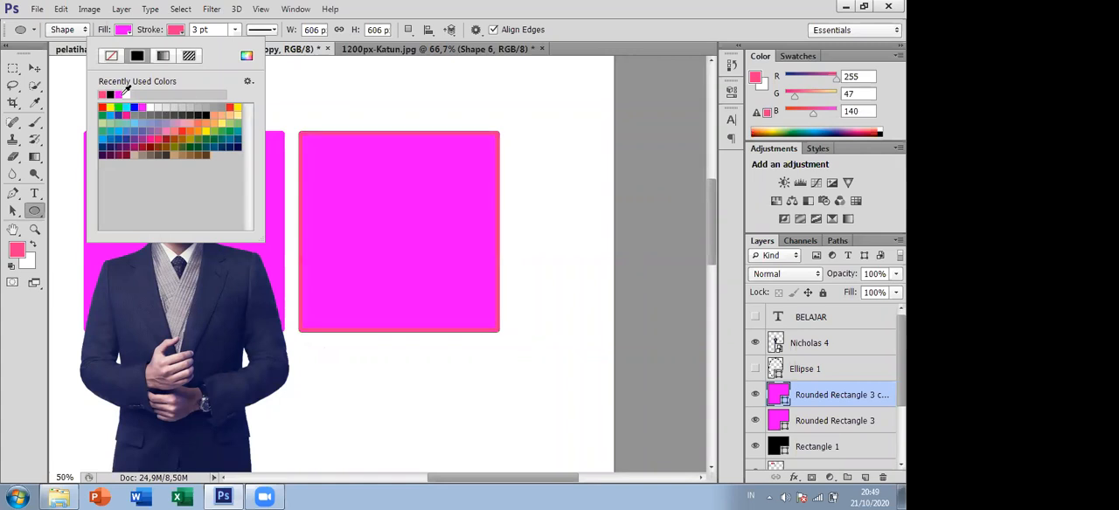
click(118, 93)
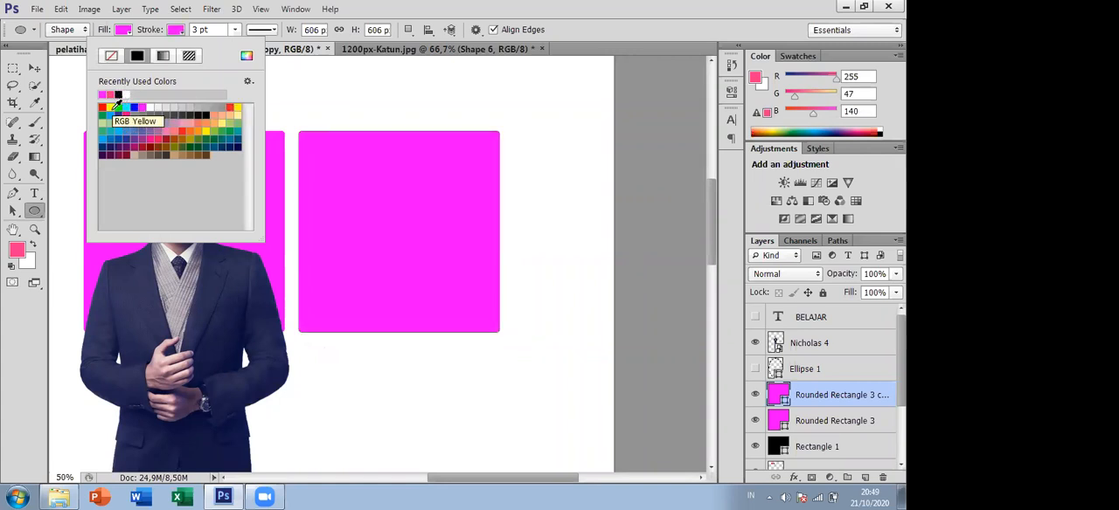
click(102, 107)
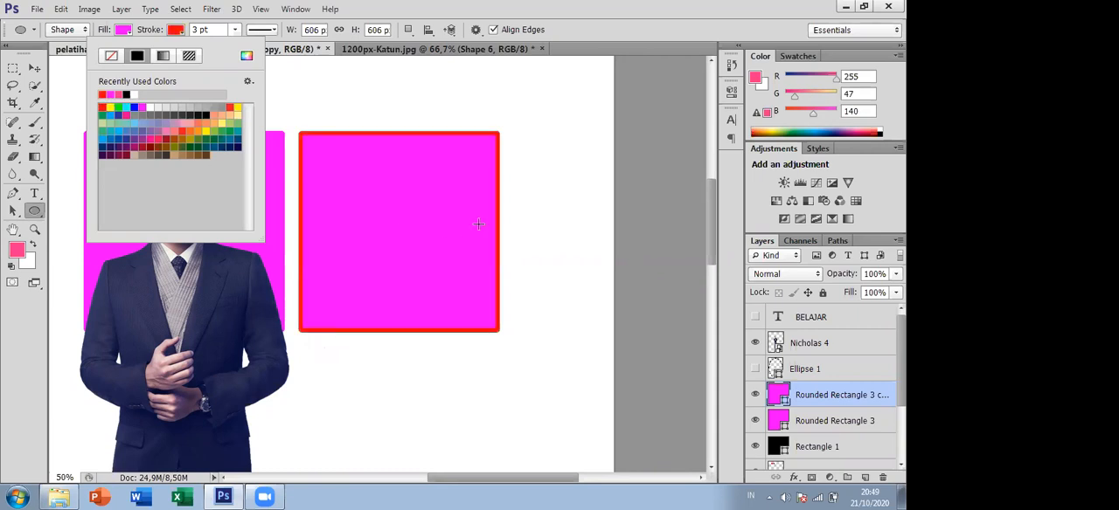
- Set the copied rounded rectangle's stroke width to 4,87 pt and its line style to dashed
click(234, 29)
drag(235, 50, 237, 55)
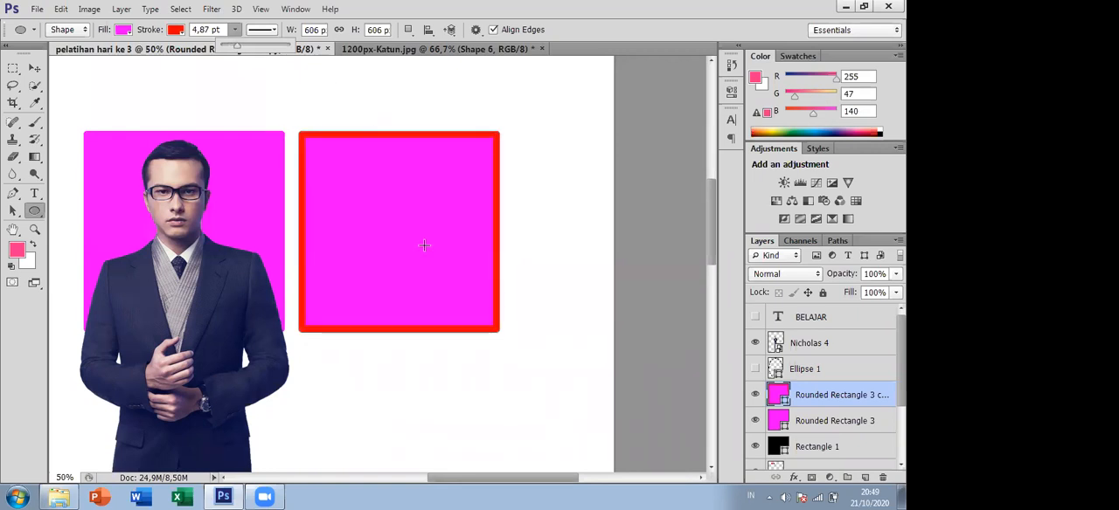
click(269, 31)
click(280, 91)
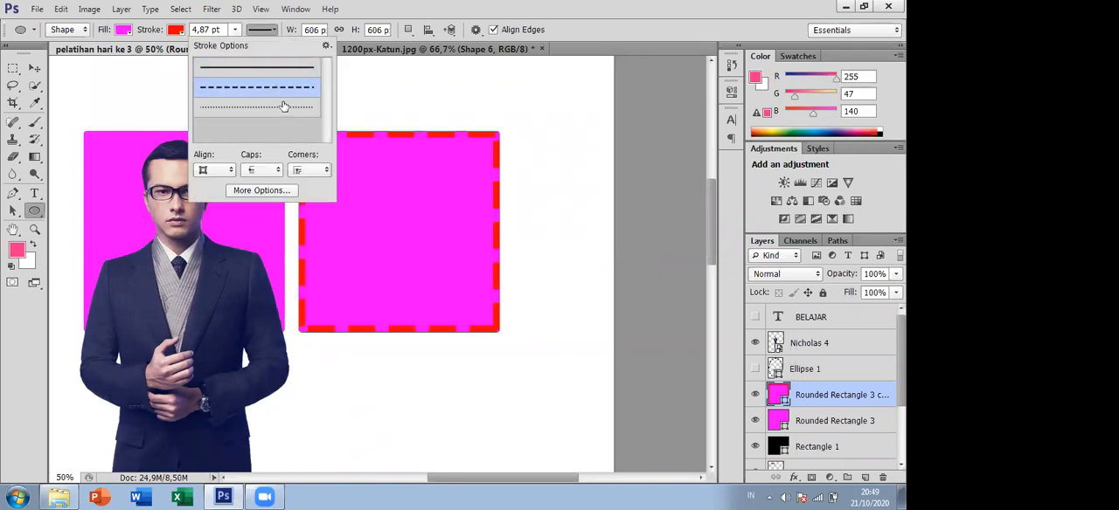
click(252, 35)
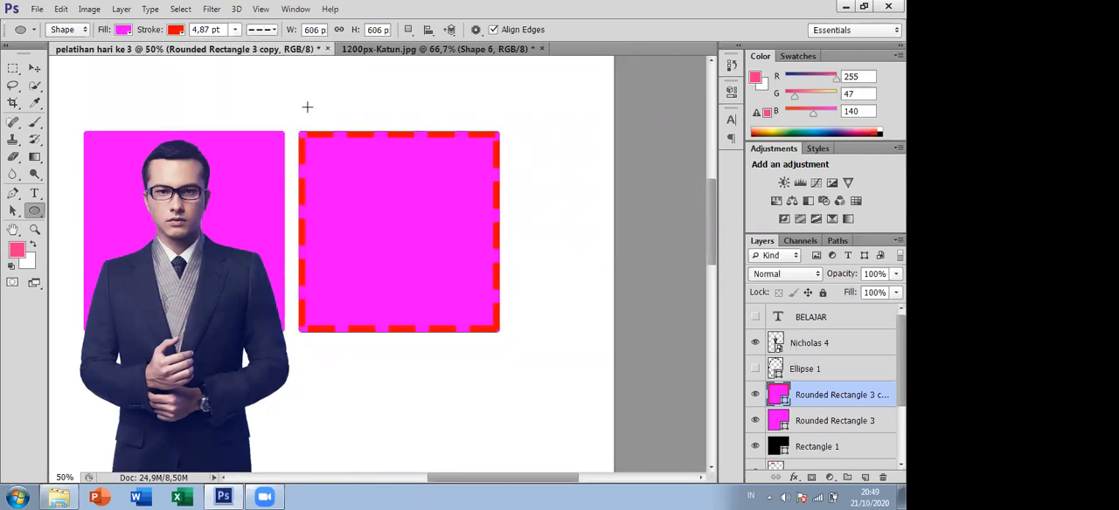
- Remove the fill of the copied rounded rectangle so only its dashed red outline is drawn
click(124, 29)
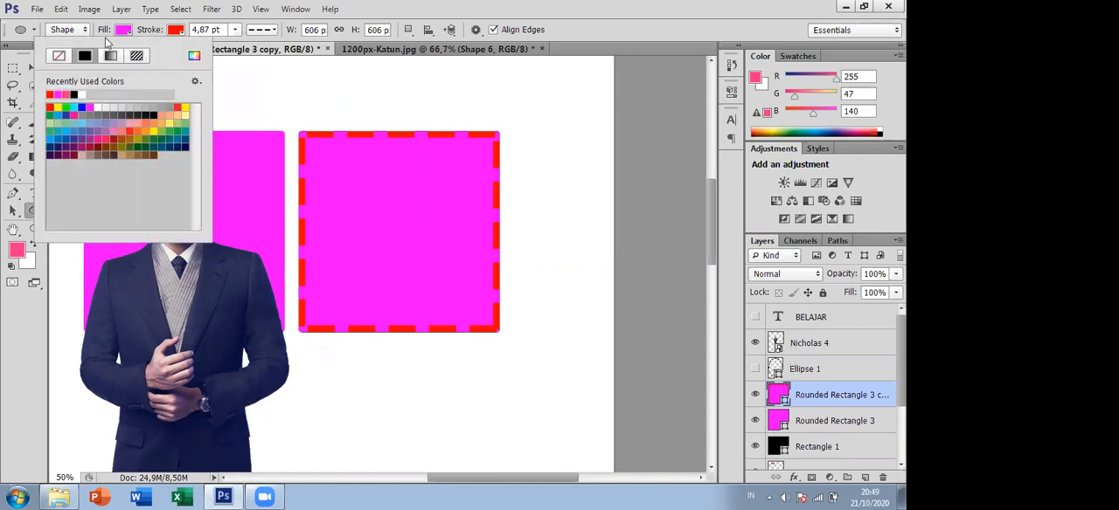
click(58, 56)
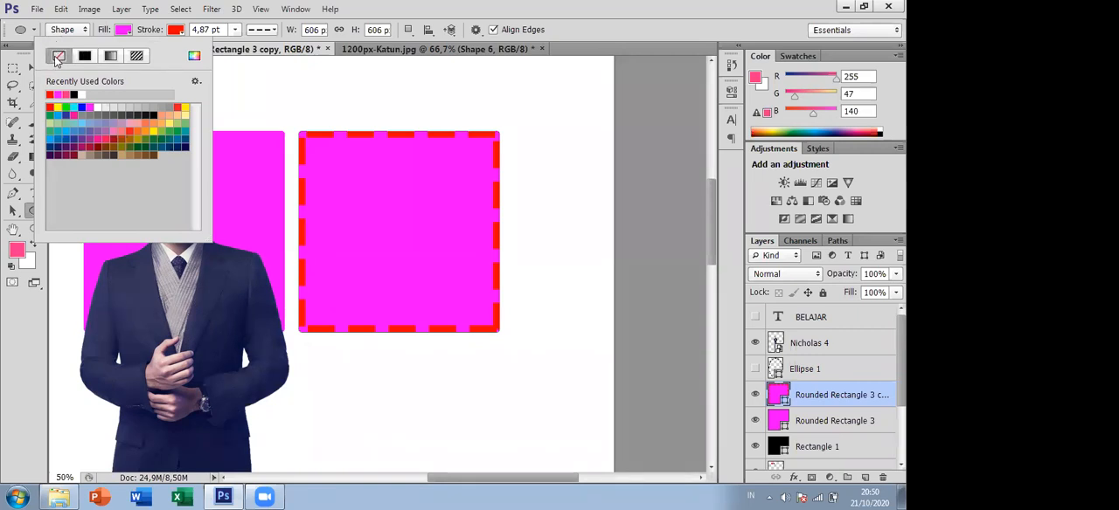
click(594, 30)
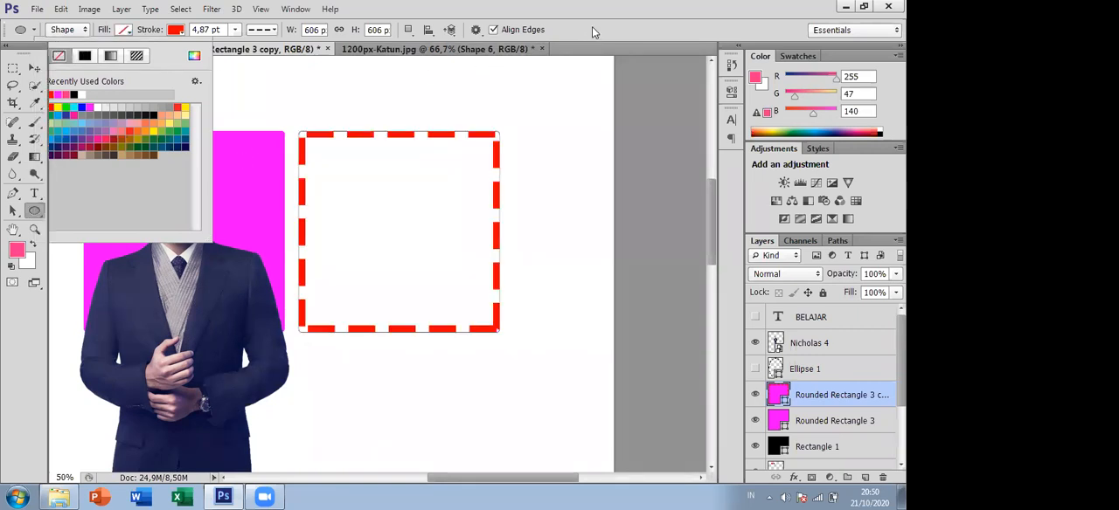
- Scale the dashed rectangle to 118,48% and place it as a frame around the magenta rounded rectangle
click(35, 68)
drag(349, 137, 309, 112)
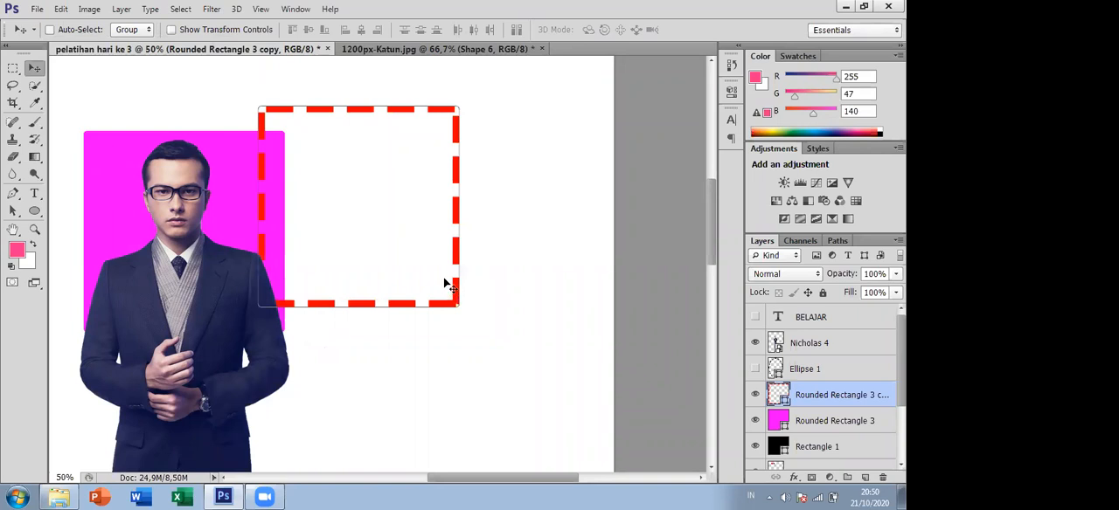
key(ctrl+t)
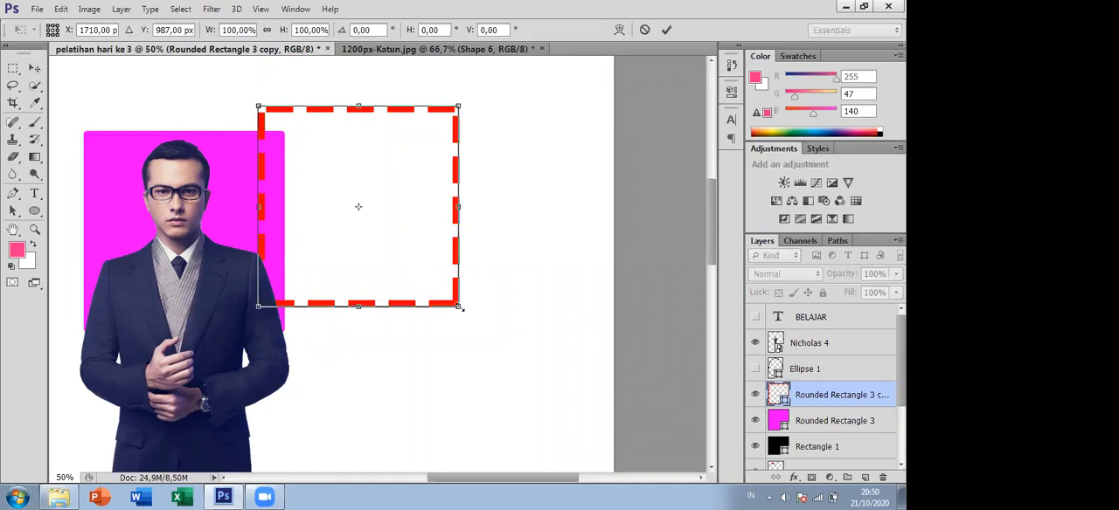
drag(469, 320, 491, 348)
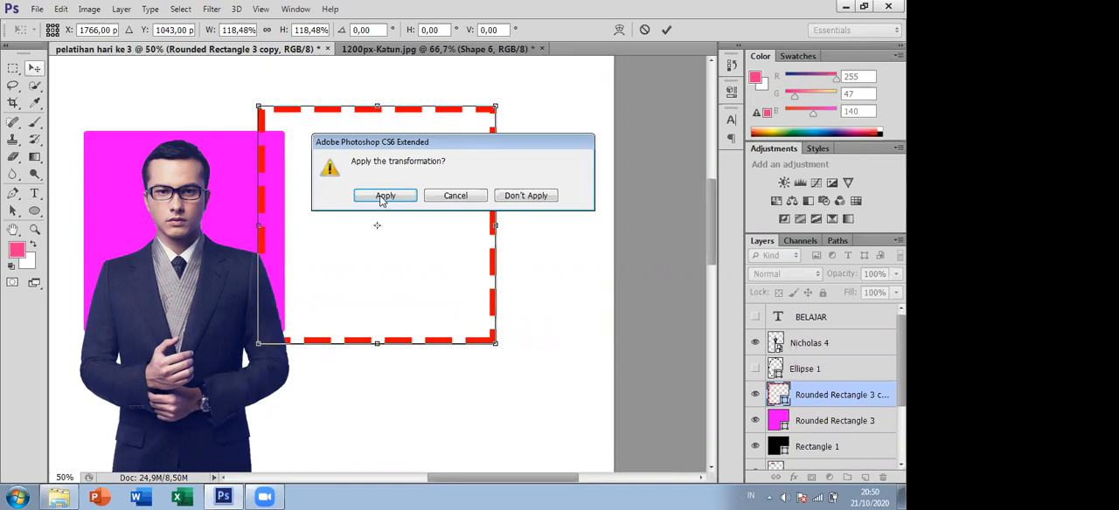
click(384, 194)
drag(382, 113, 185, 130)
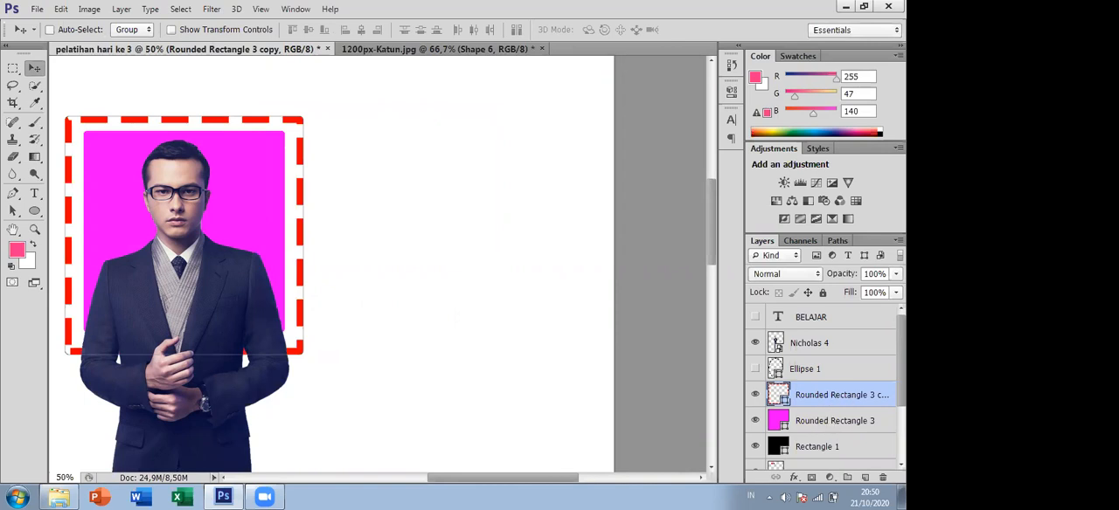
- Move the Nicholas 4 layer directly above Rounded Rectangle 3, and shift the dashed frame onto the empty canvas to the right
scroll(844, 350, down, 1)
drag(844, 333, 846, 396)
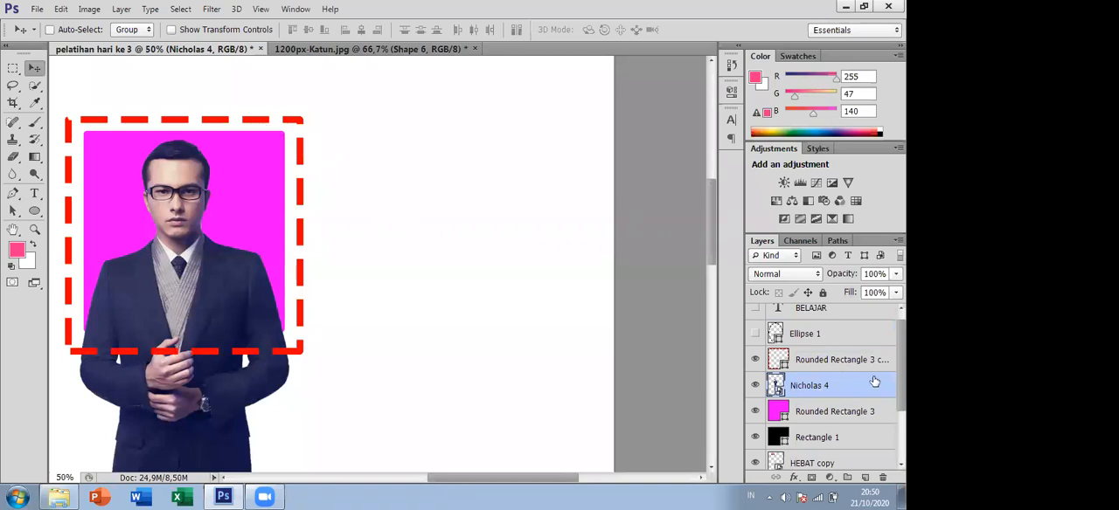
click(855, 362)
drag(276, 121, 580, 129)
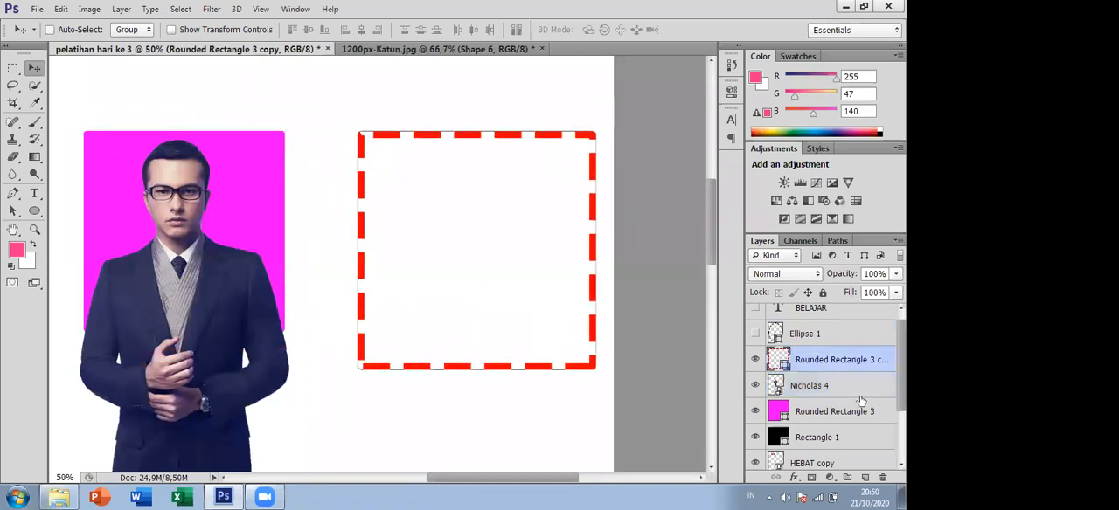
- Clip Nicholas 4 to Rounded Rectangle 3 with a clipping mask and move the dashed frame back around the portrait
click(844, 390)
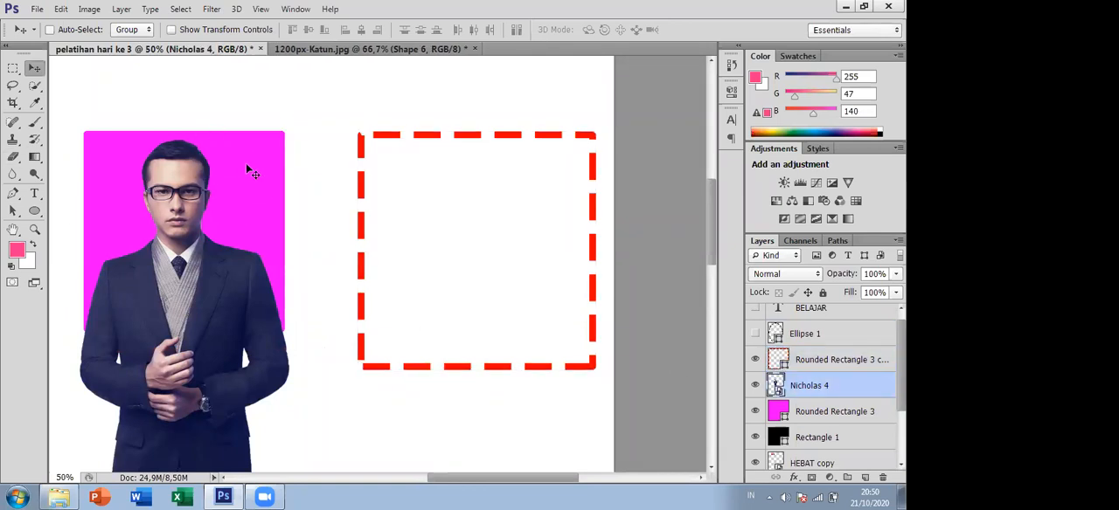
right_click(812, 385)
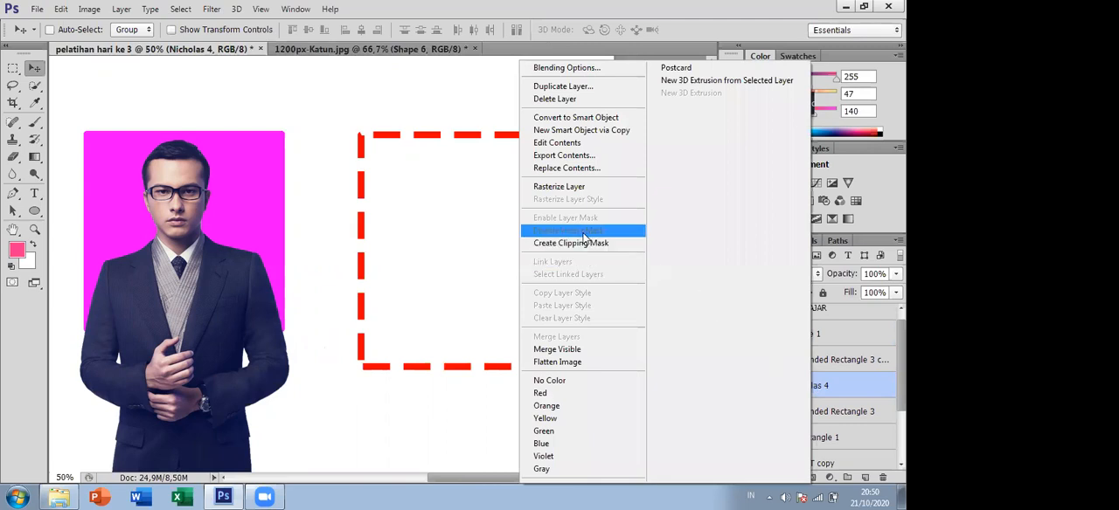
click(562, 249)
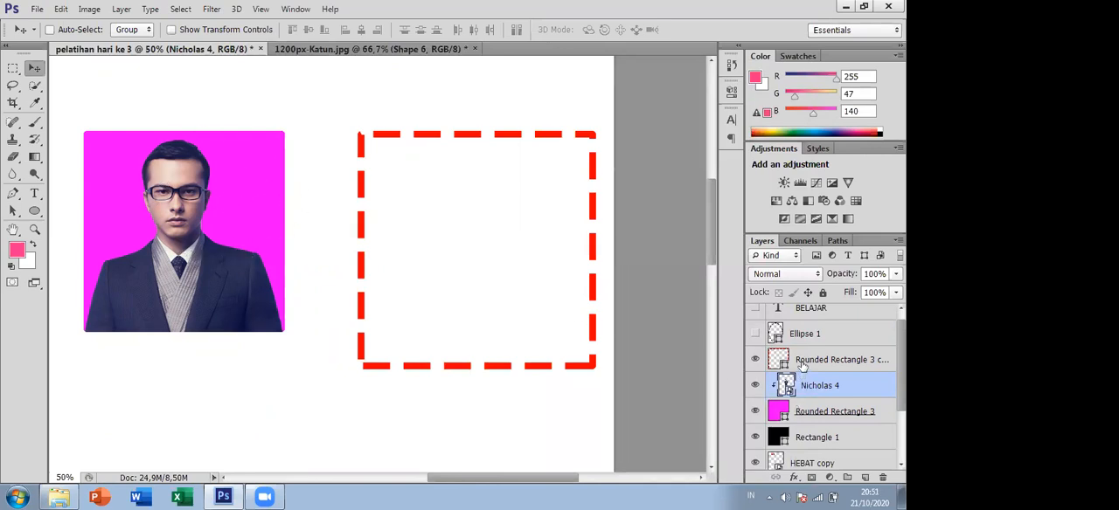
key(alt+bracketright)
drag(590, 374, 292, 347)
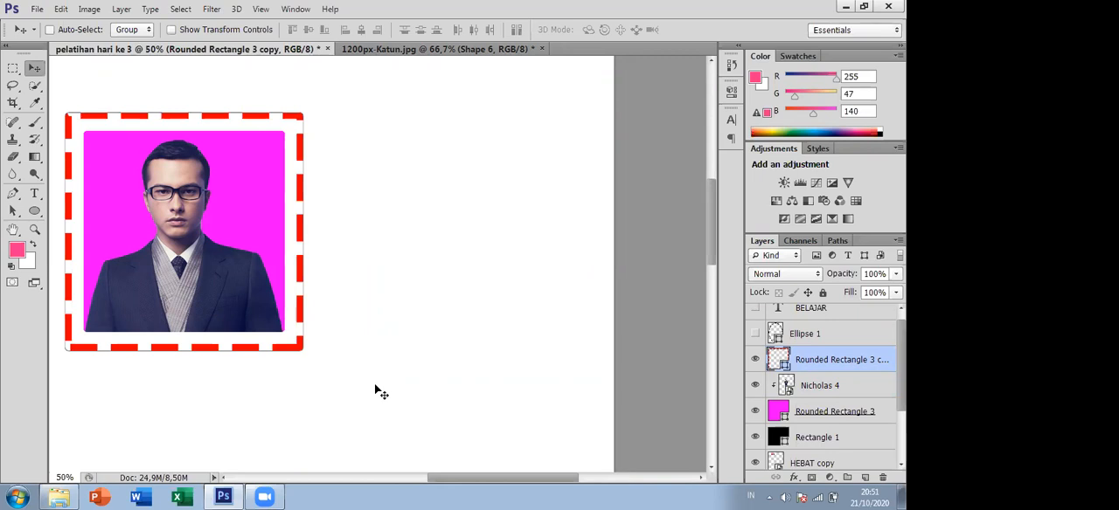
- Examine the hexagon composition in 1200px-Katun.jpg up close and compare it with the framed portrait in pelatihan hari ke 3
click(408, 50)
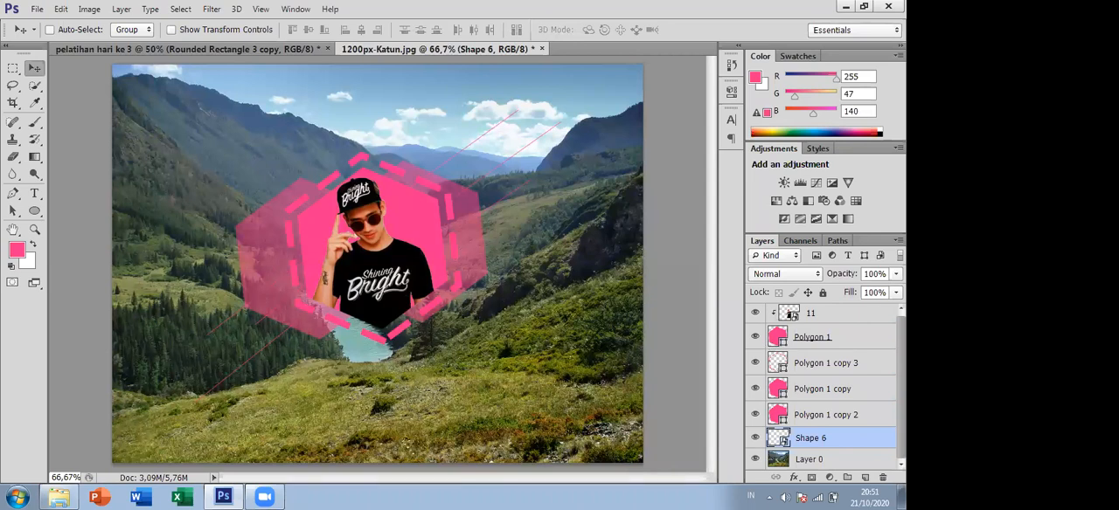
click(895, 273)
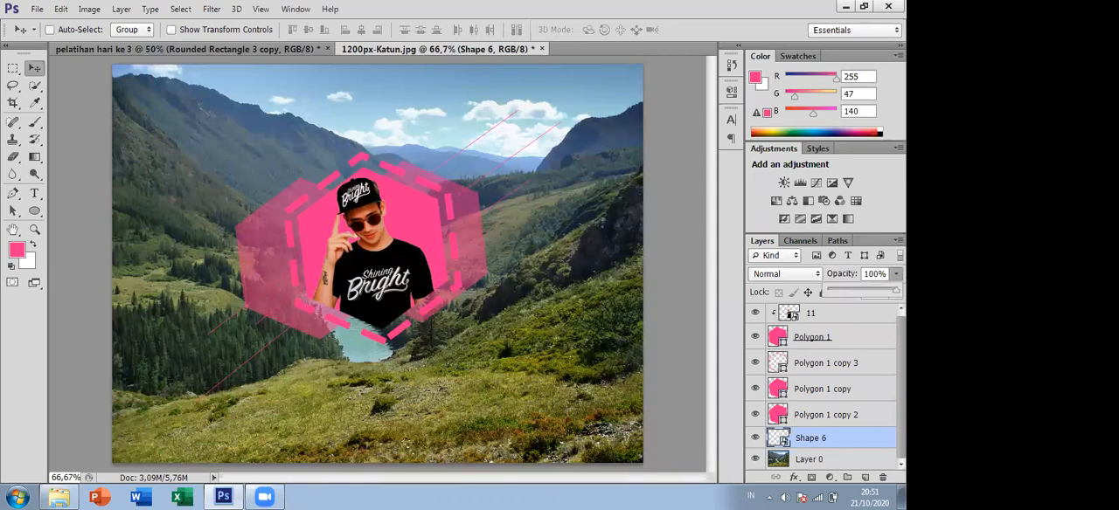
ctrl+click(383, 232)
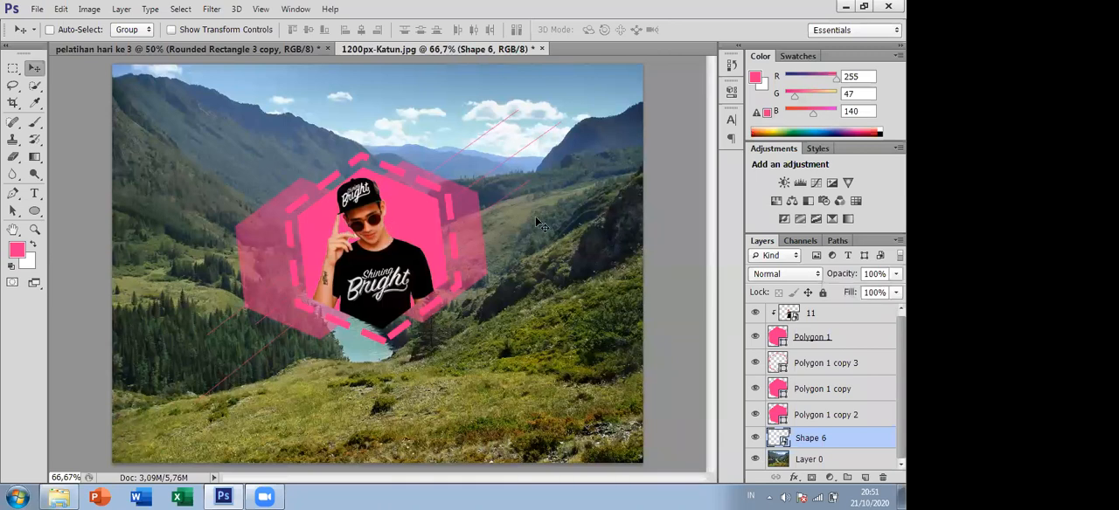
key(ctrl+plus)
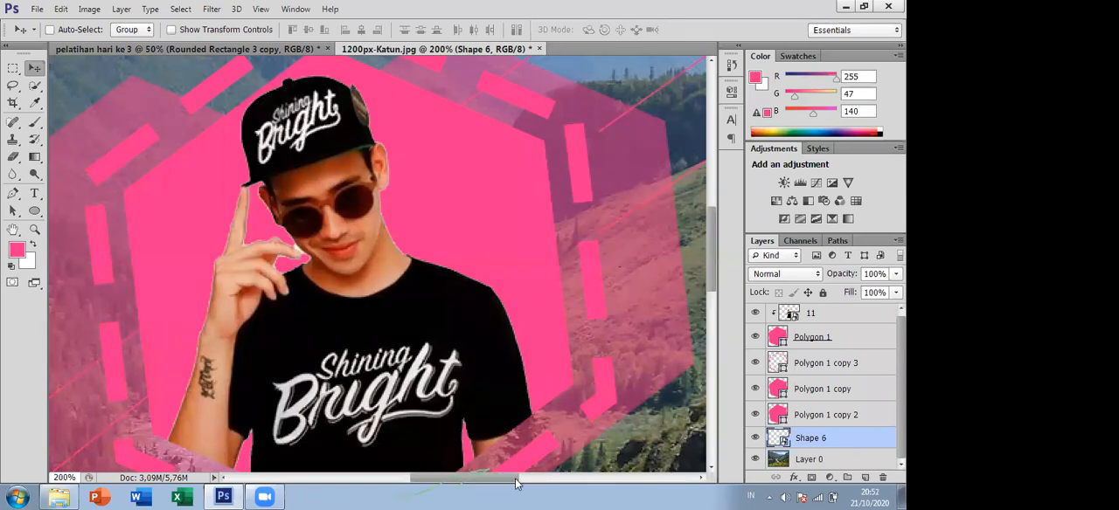
drag(501, 483, 474, 486)
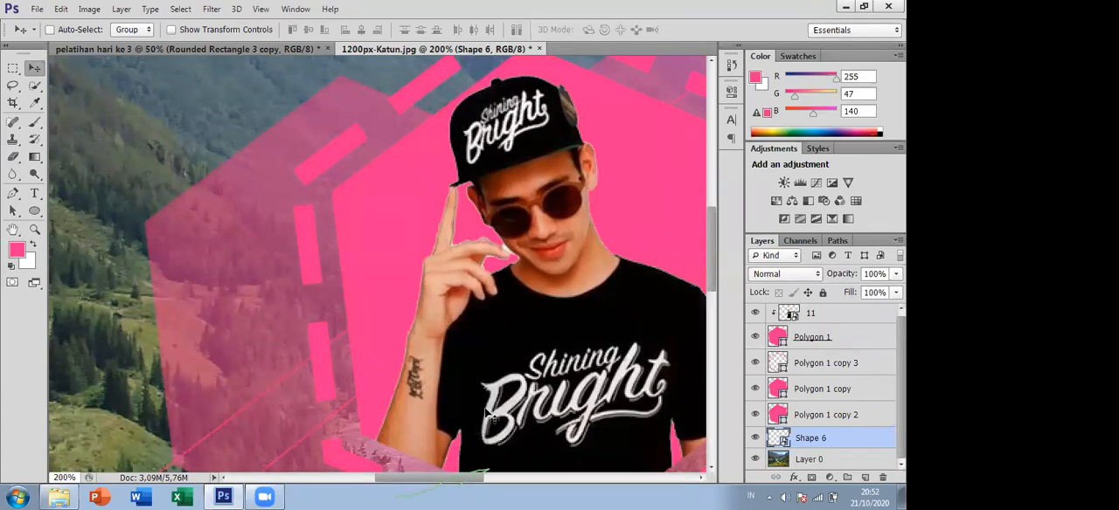
alt+click(465, 375)
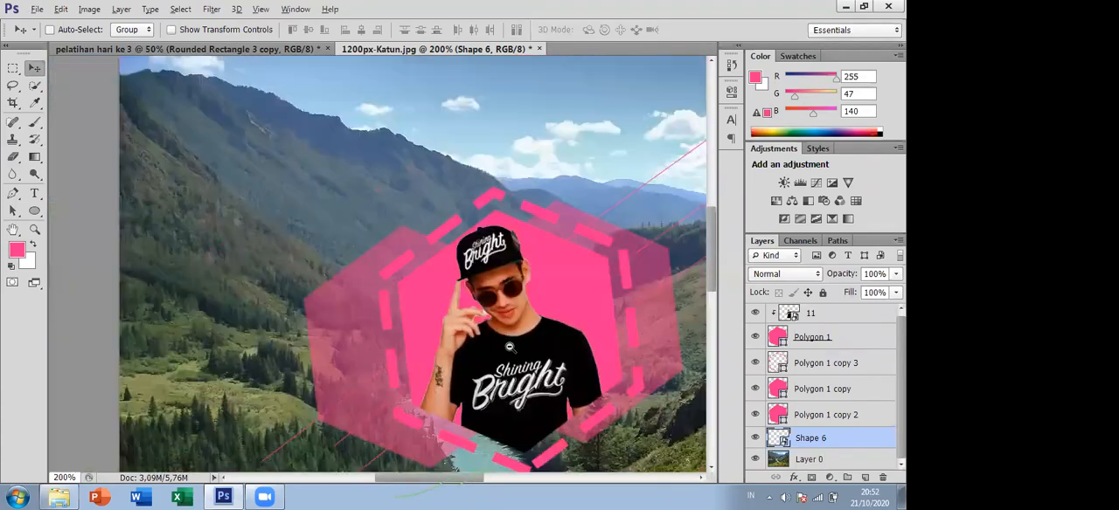
scroll(712, 286, down, 3)
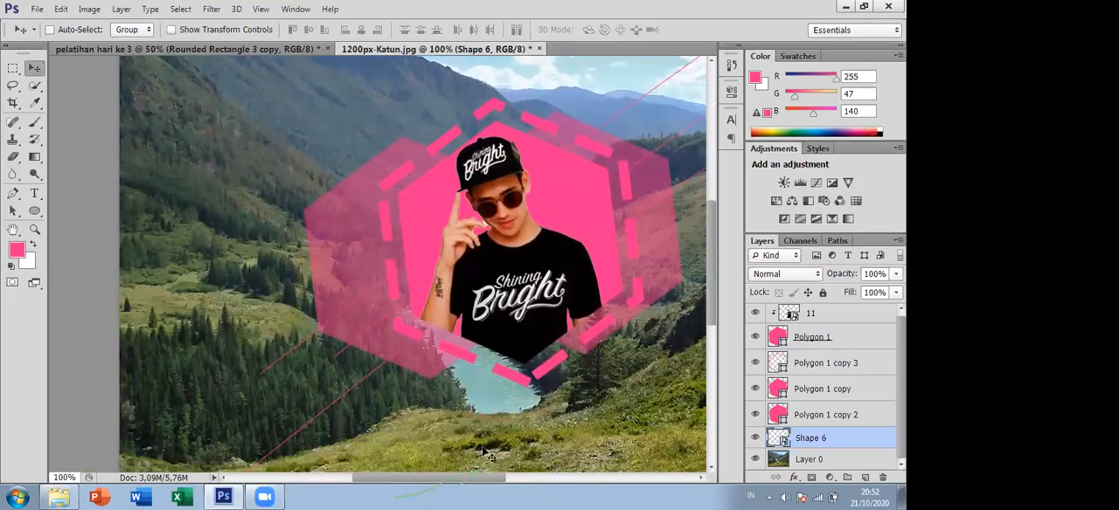
drag(537, 492, 507, 493)
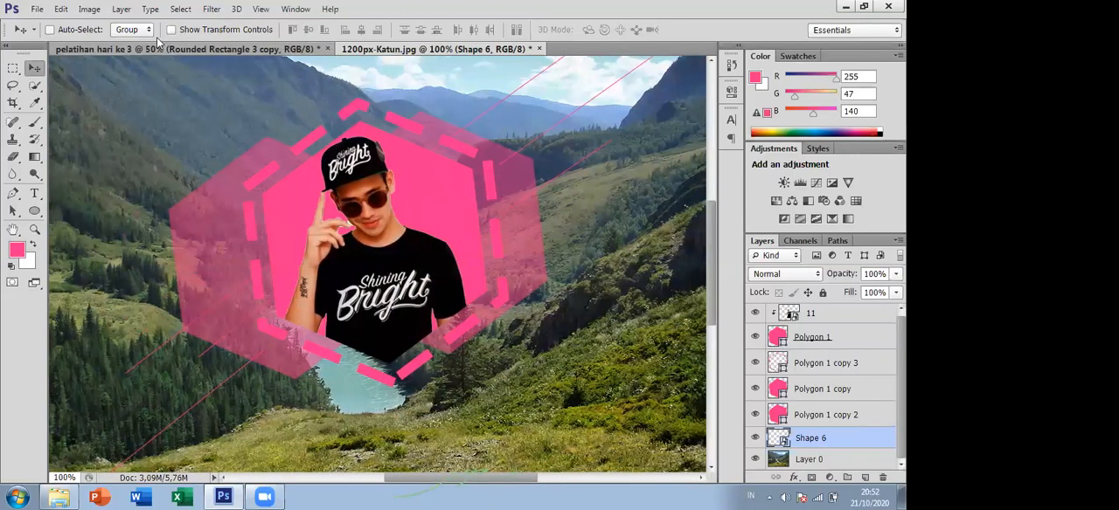
click(155, 46)
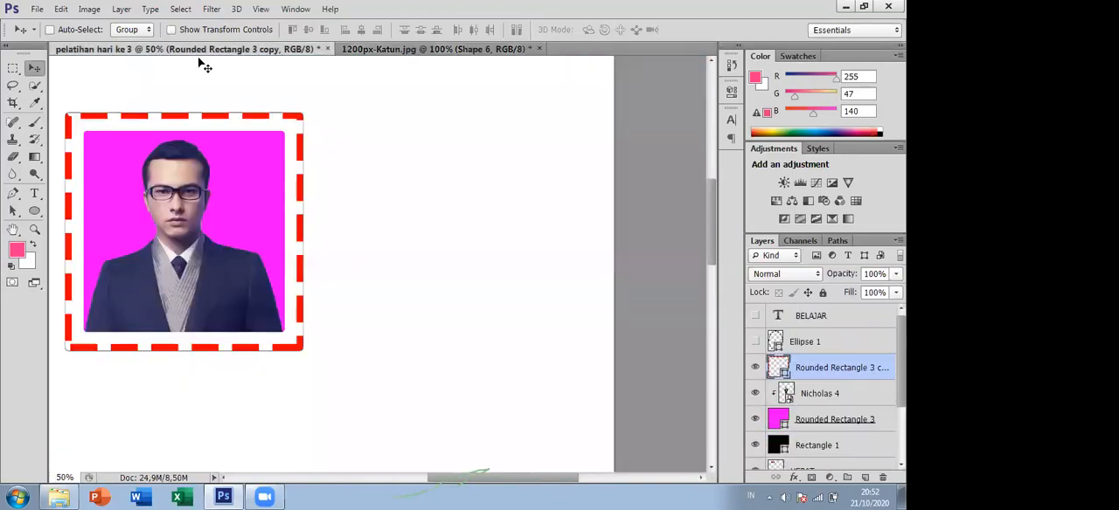
click(355, 51)
click(262, 50)
- Open the Nicholas 3 image from the Galeri folder as a separate document and return to pelatihan hari ke 3
click(59, 497)
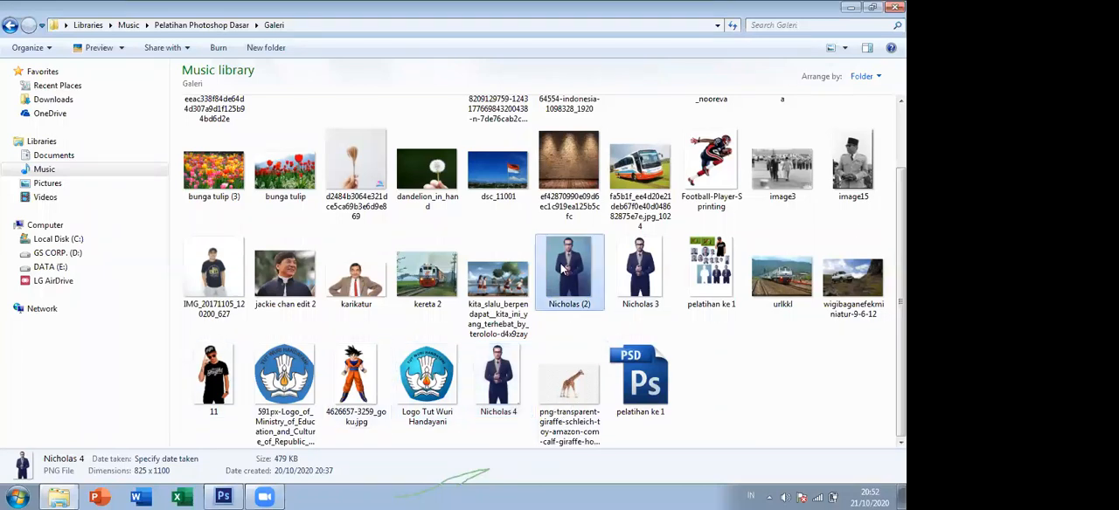
drag(651, 278, 573, 58)
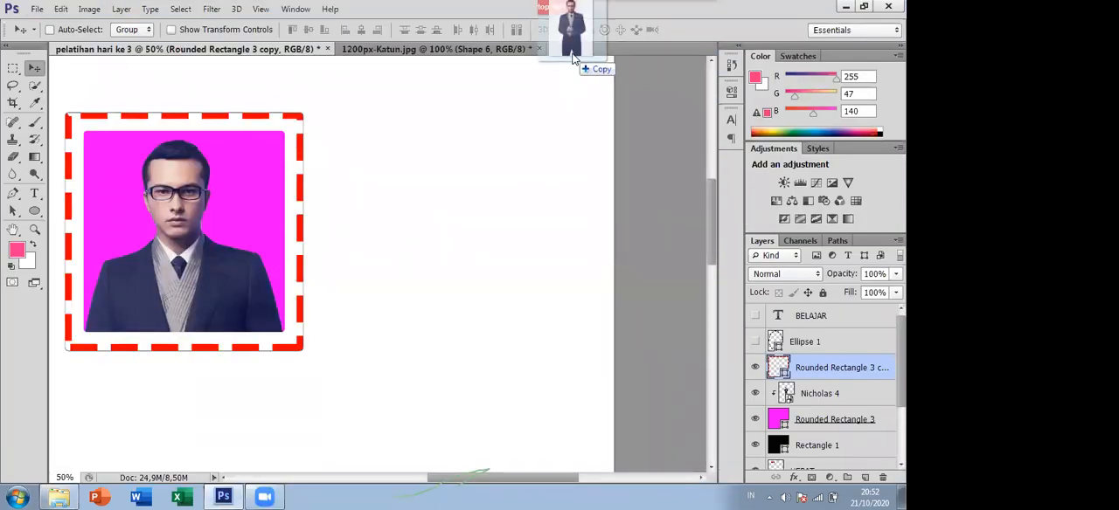
drag(574, 58, 574, 57)
drag(616, 140, 588, 163)
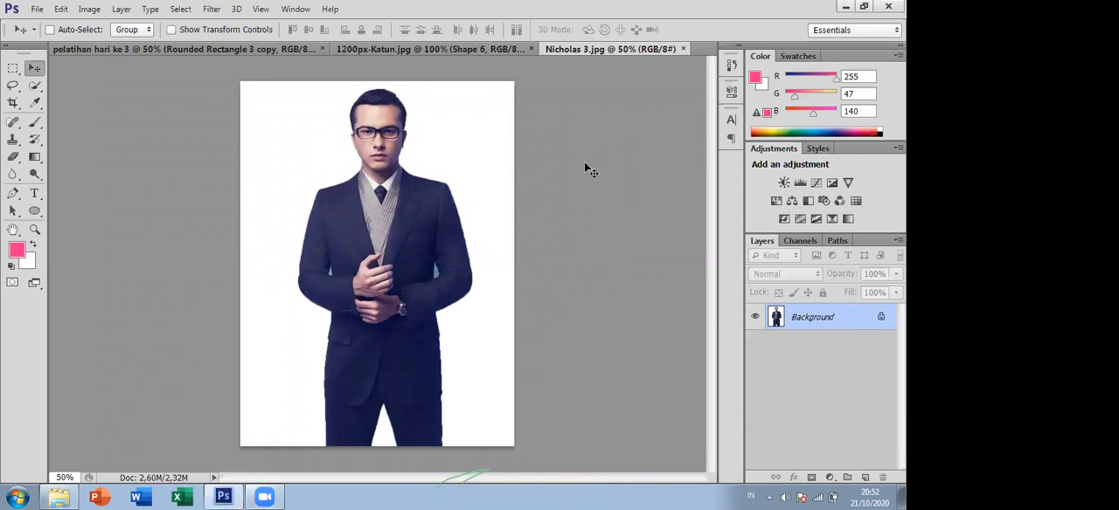
click(202, 45)
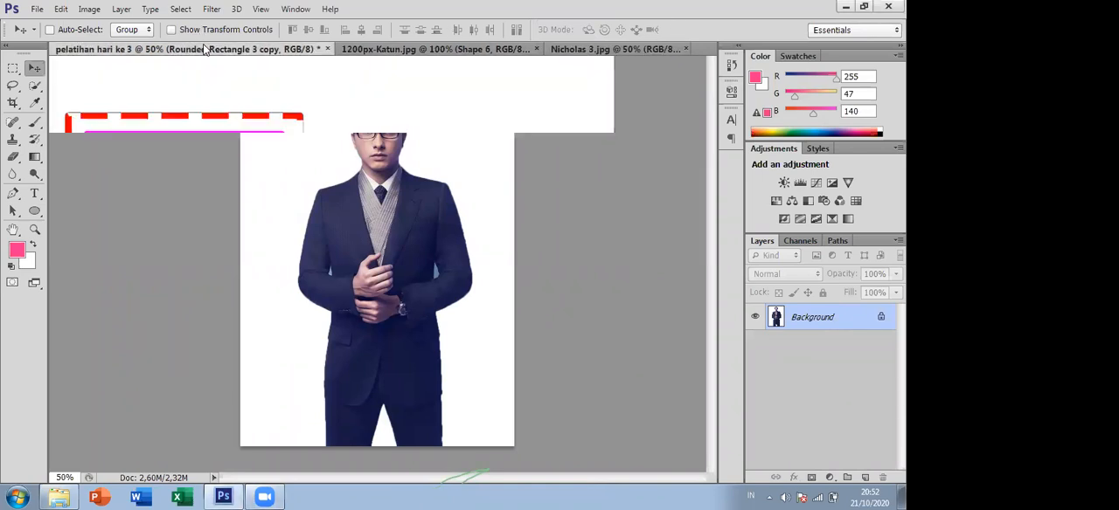
- Draw three dashed diagonal lines across the portrait, about 917, 1156 and 1018 px wide, and move their layers directly above Layer 0
drag(560, 477, 523, 478)
click(34, 212)
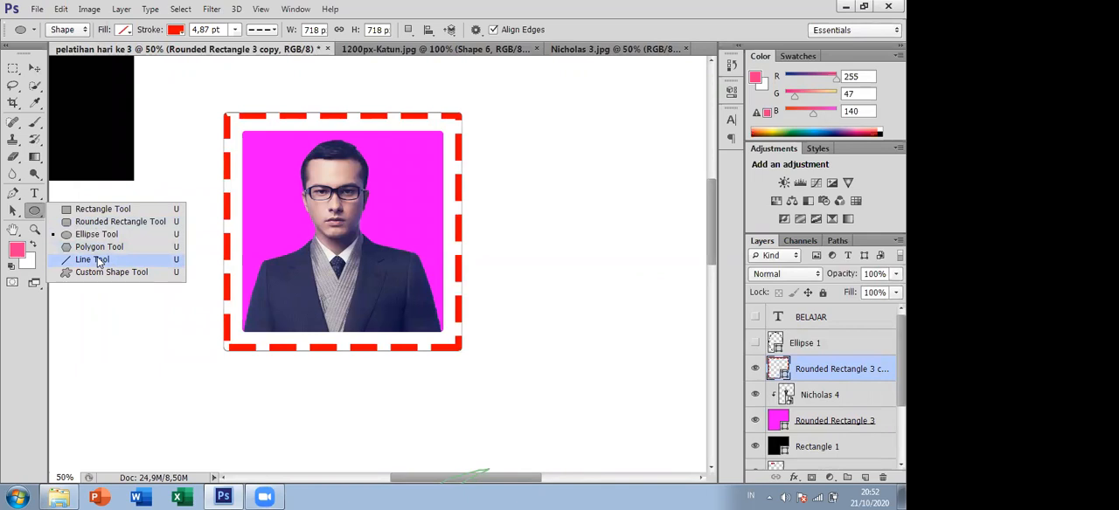
click(100, 261)
right_click(38, 214)
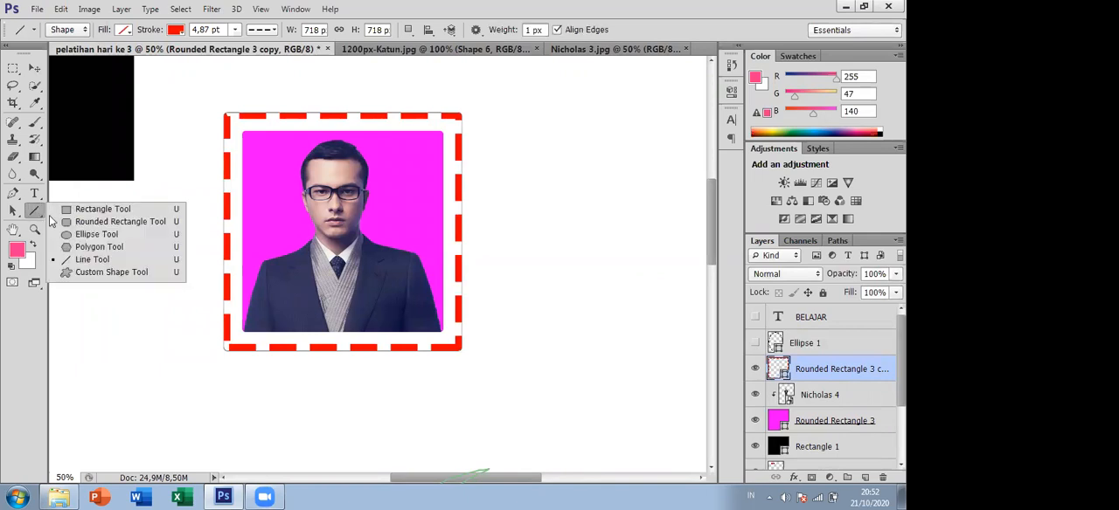
click(100, 260)
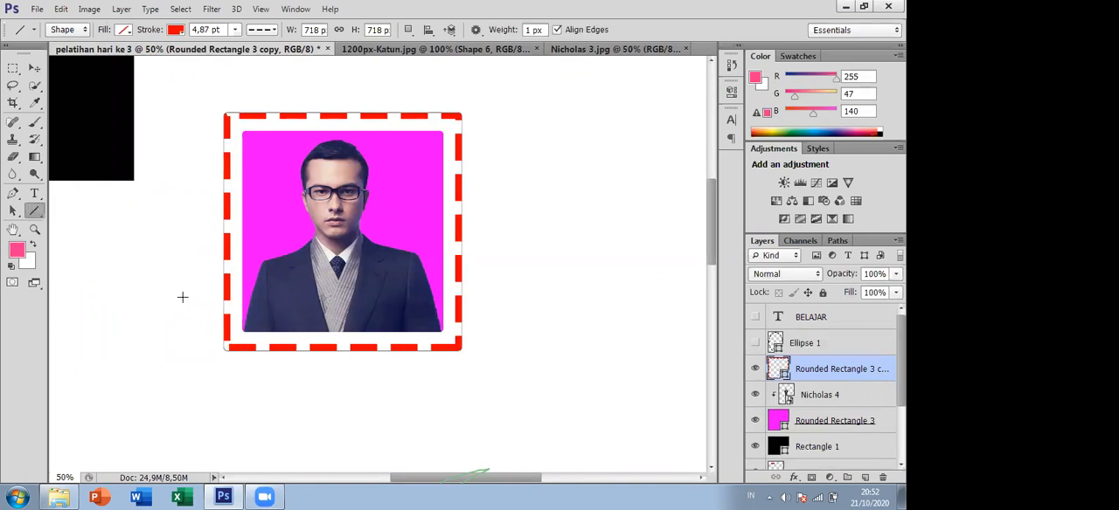
drag(138, 316, 442, 85)
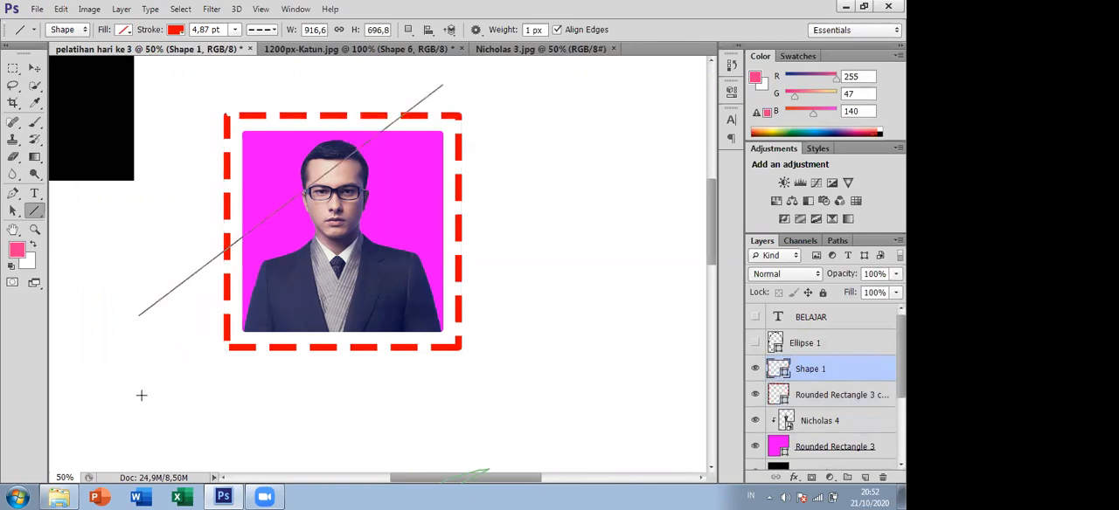
drag(102, 415, 486, 100)
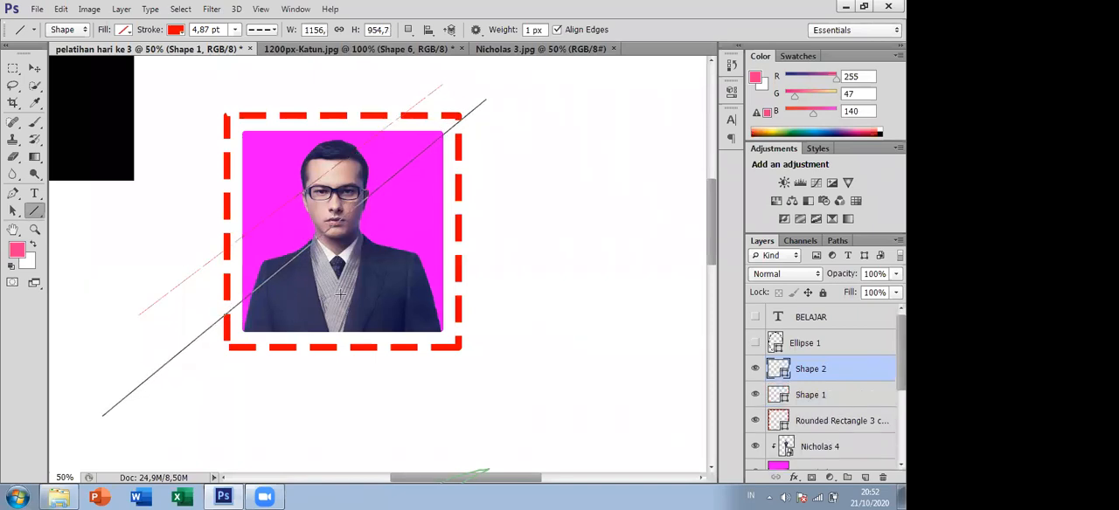
drag(252, 364, 589, 87)
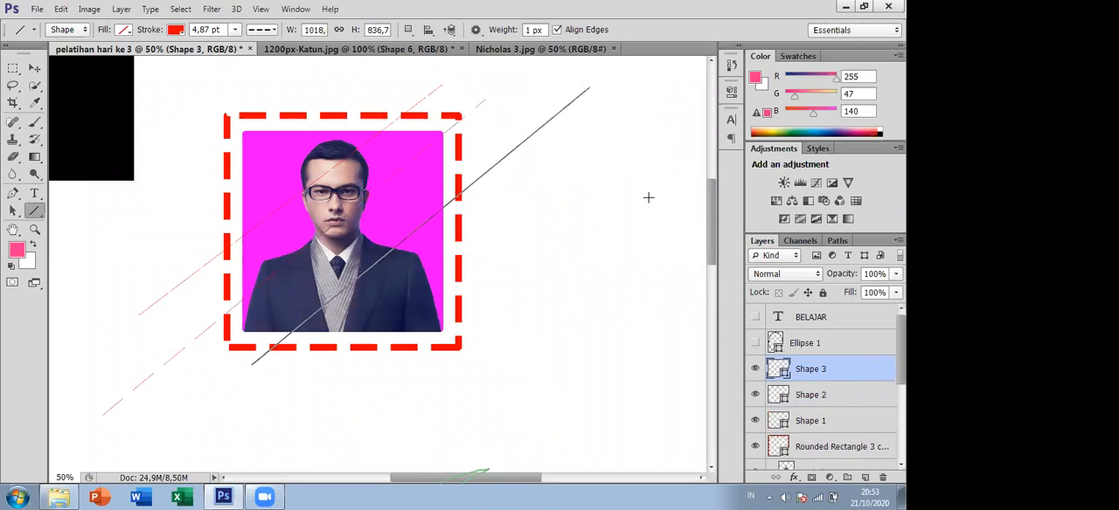
shift+click(836, 399)
drag(831, 395, 840, 449)
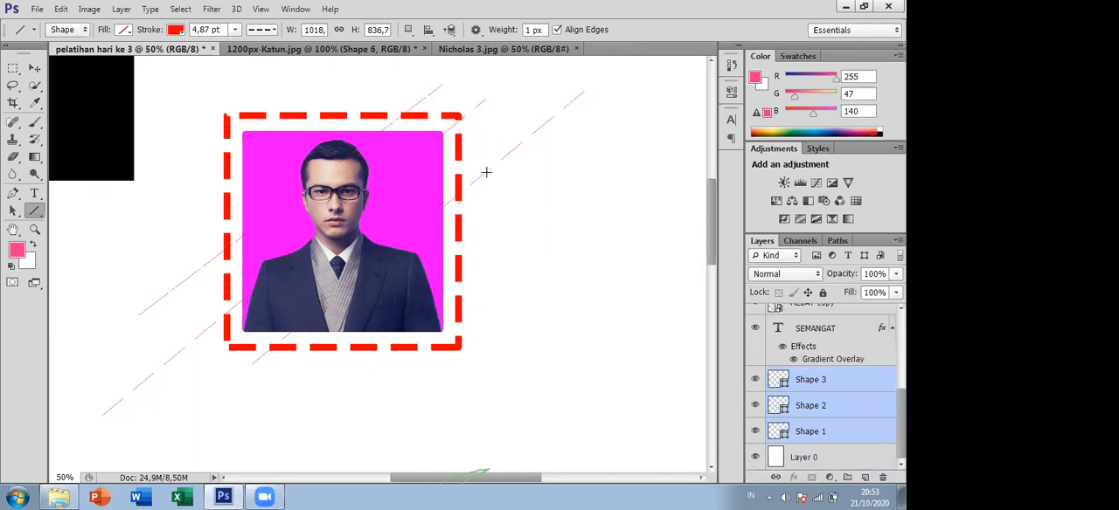
- Change the three diagonal lines to a solid stroke and draw two horizontal lines below the portrait, about 892 and 1034 px long
click(273, 32)
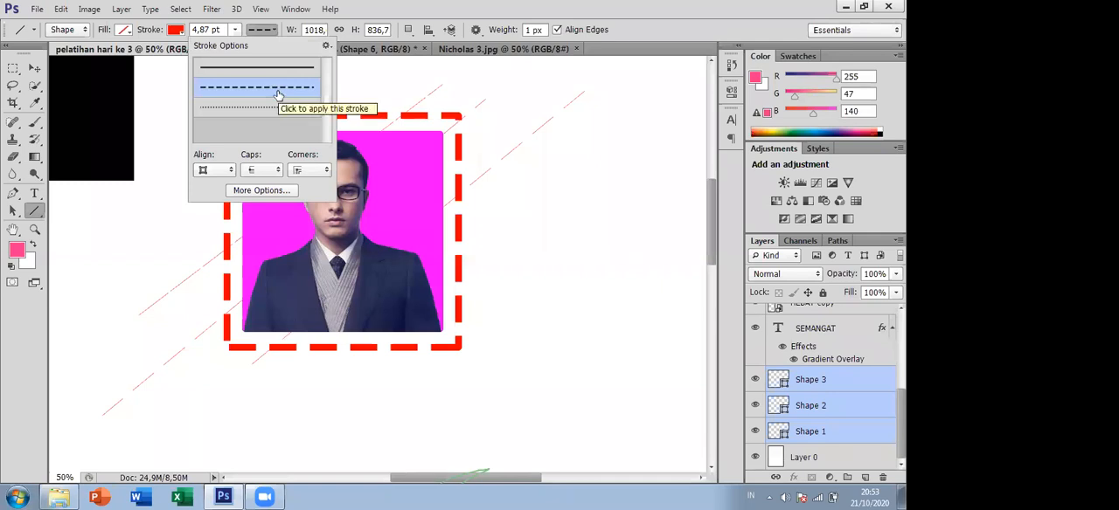
click(31, 214)
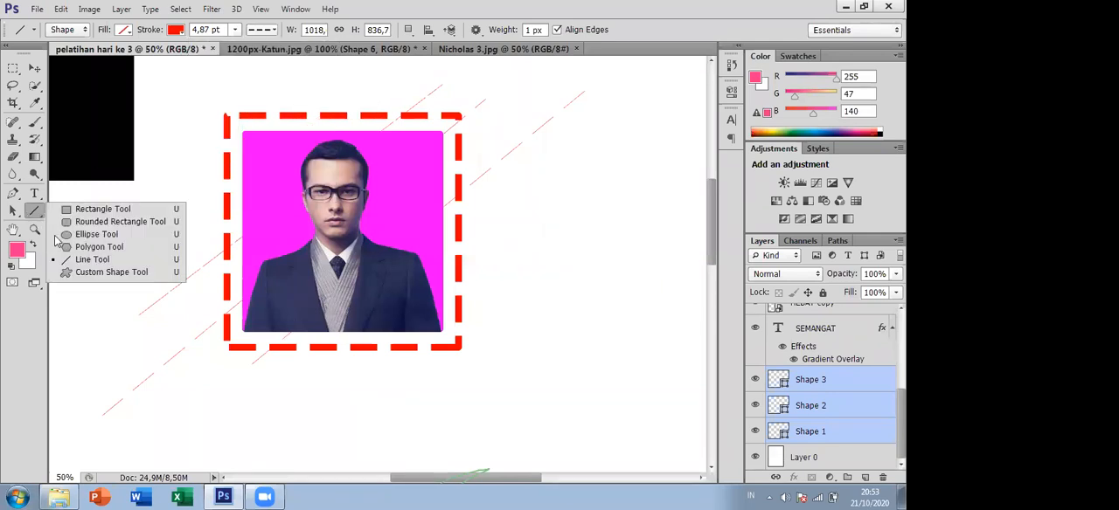
click(73, 261)
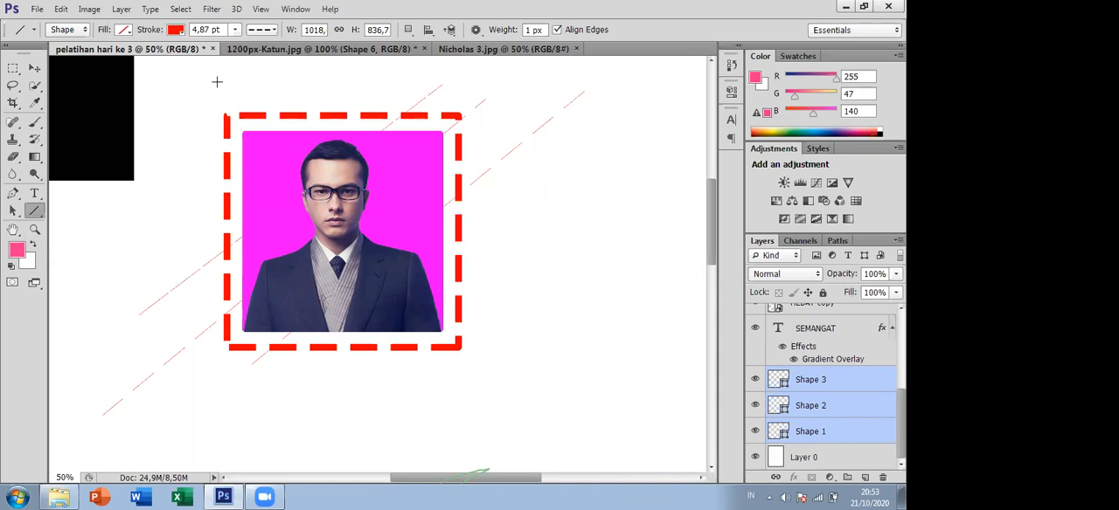
click(274, 32)
click(277, 68)
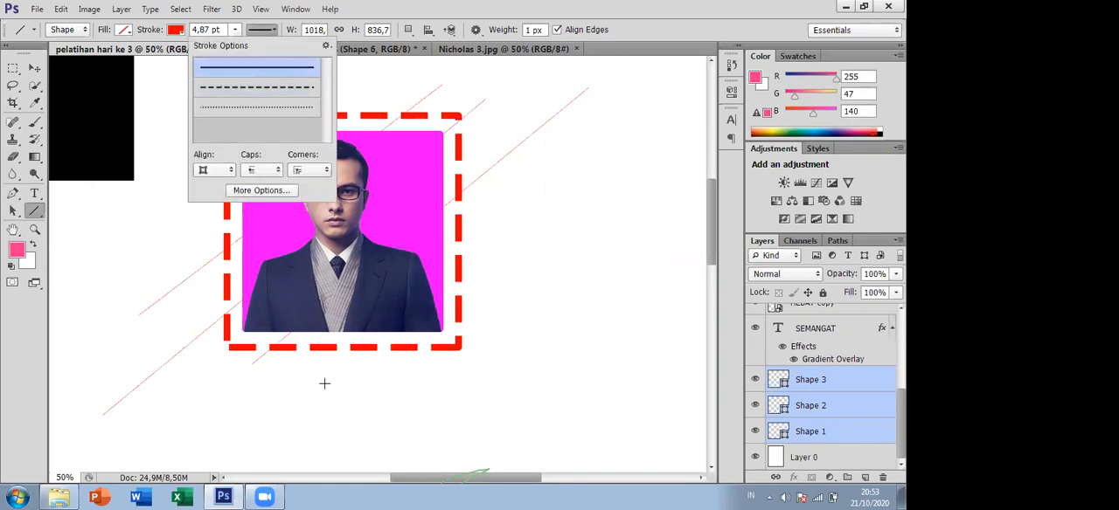
mouse_move(318, 371)
mouse_down()
mouse_move(542, 388)
mouse_move(615, 372)
mouse_up()
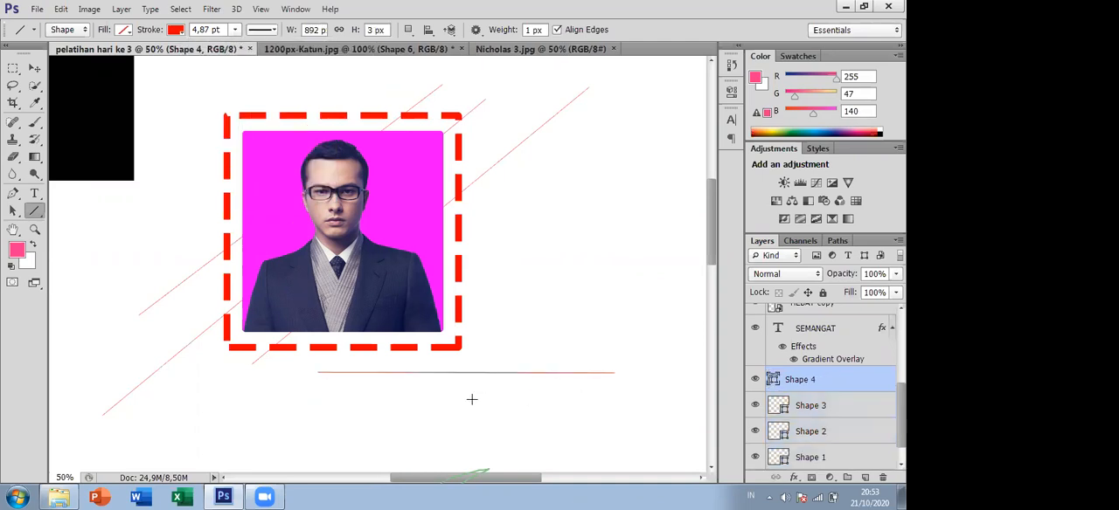
drag(222, 396, 566, 396)
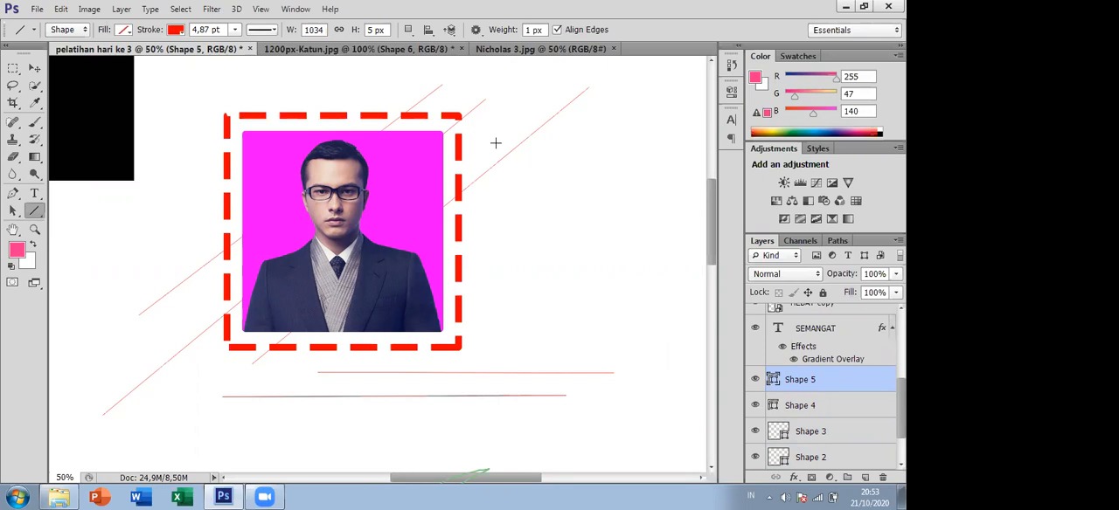
- Compare the line and frame compositions in pelatihan hari ke 3 and 1200px-Katun.jpg with the plain Nicholas 3.jpg image
click(488, 50)
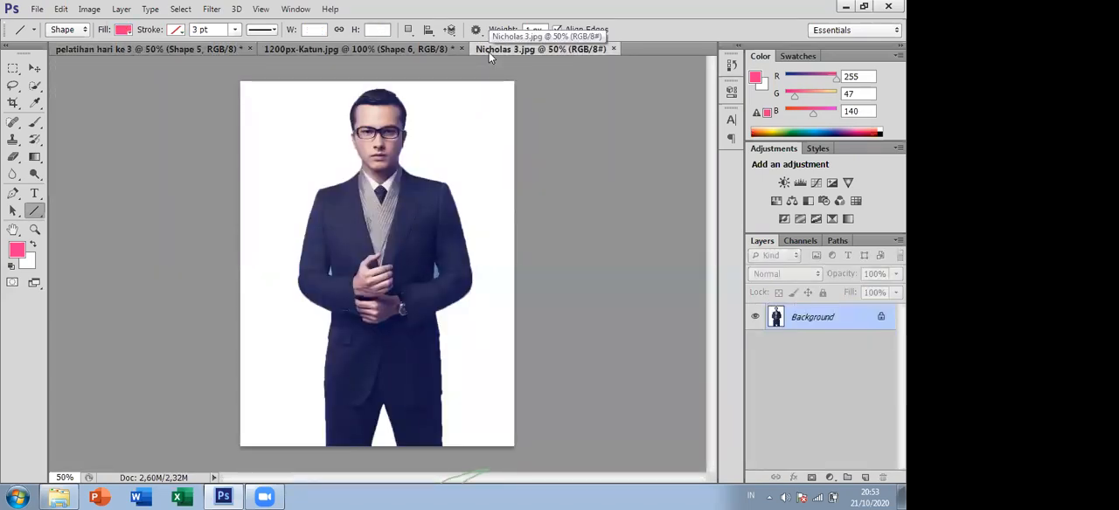
click(350, 49)
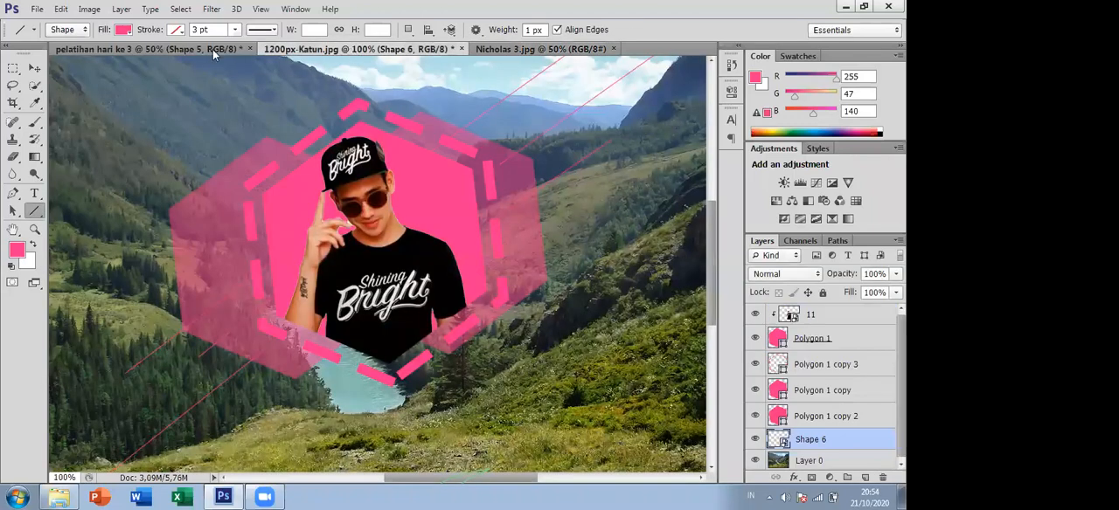
click(213, 49)
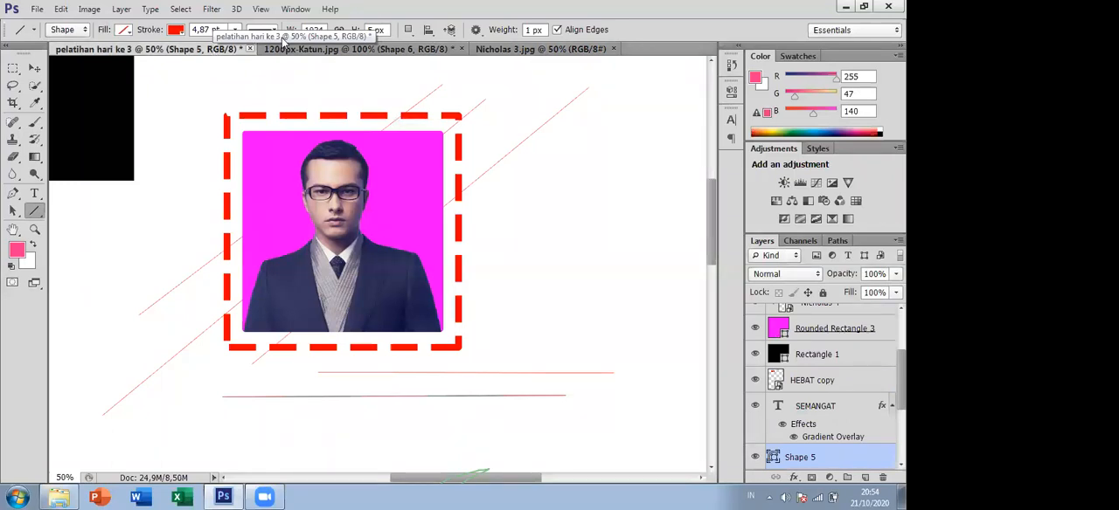
click(366, 54)
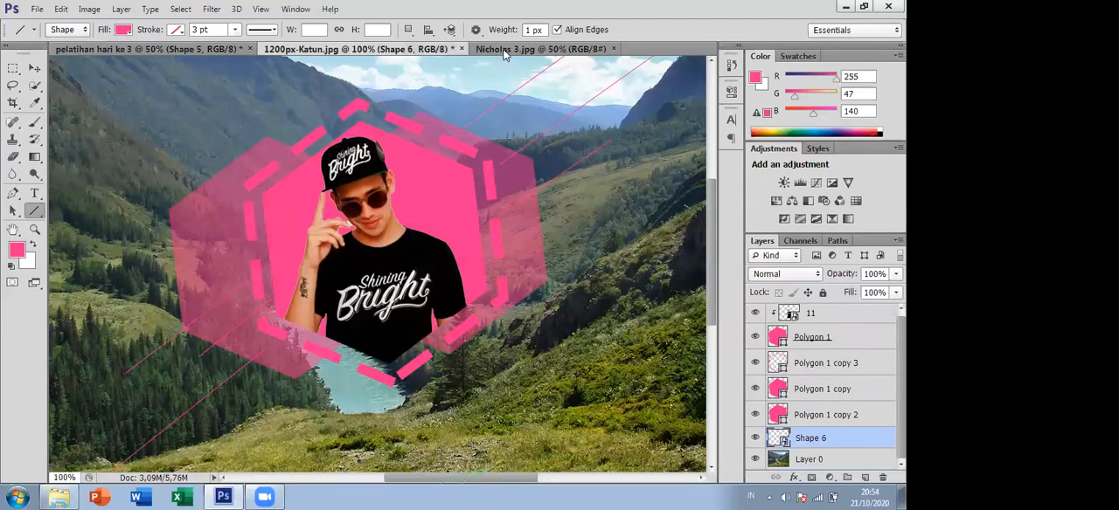
click(504, 51)
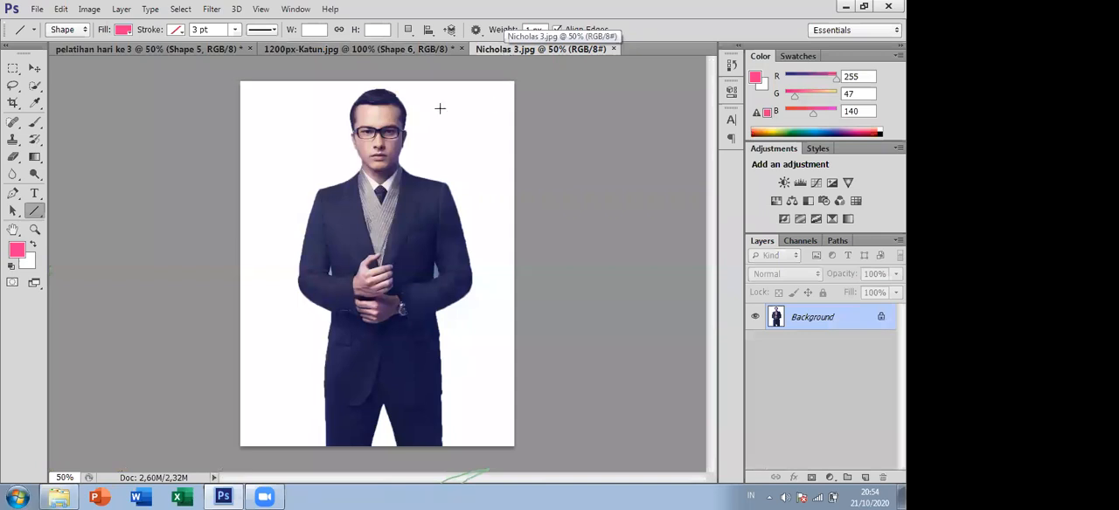
click(292, 48)
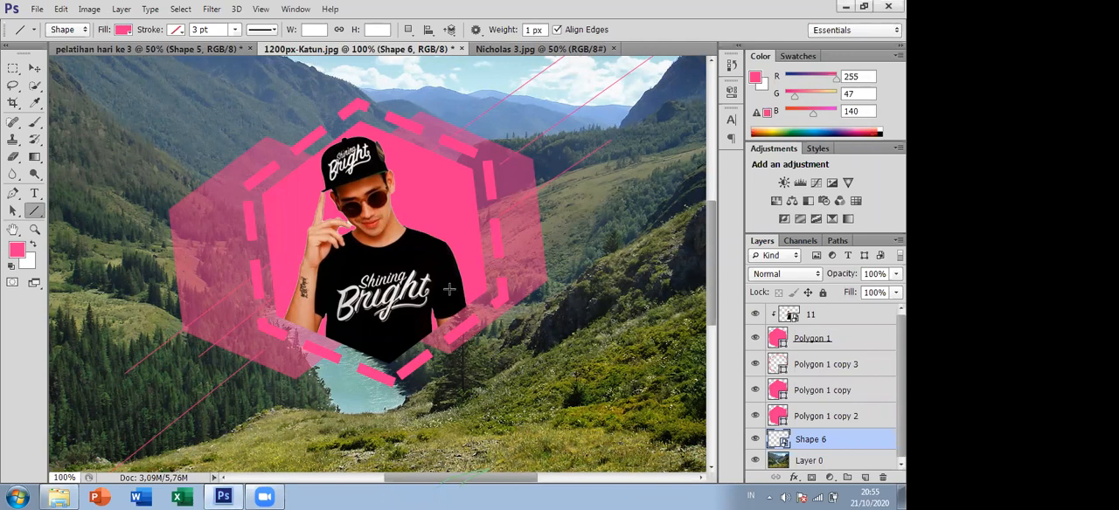
- Draw a pink hexagon about 412 by 444 px on the landscape photo and move it to the photo's lower-right area
key(ctrl+minus)
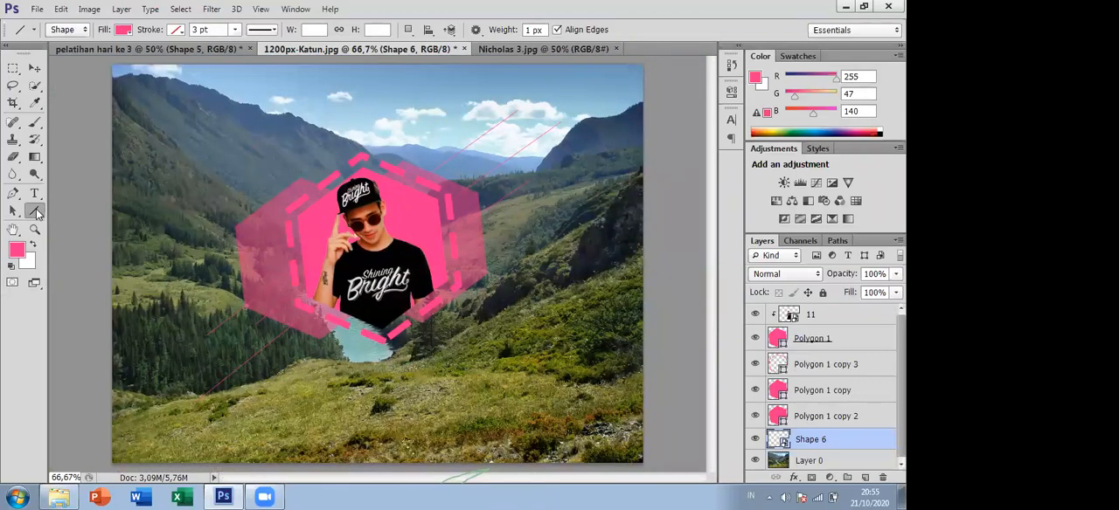
click(37, 213)
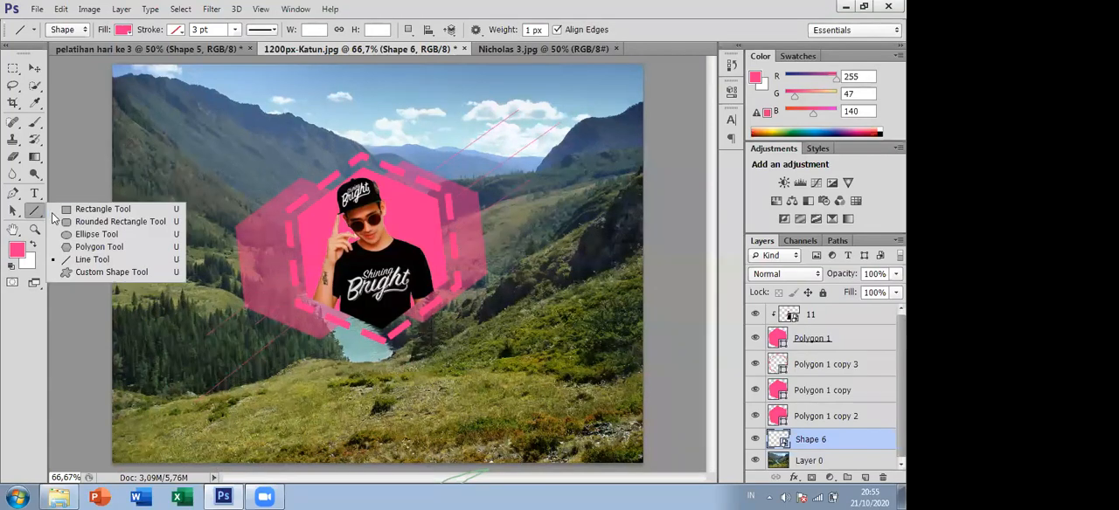
click(87, 247)
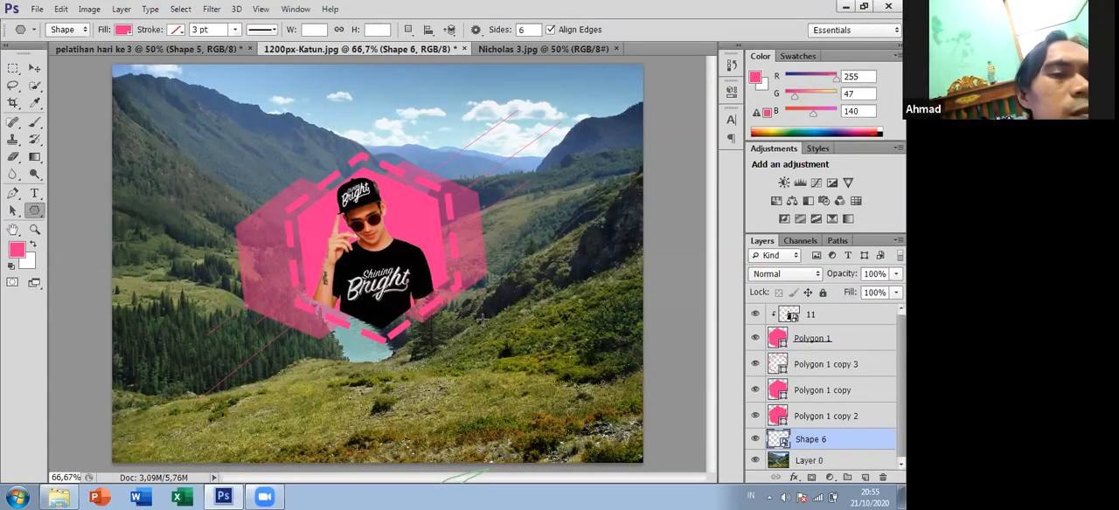
drag(582, 399, 549, 371)
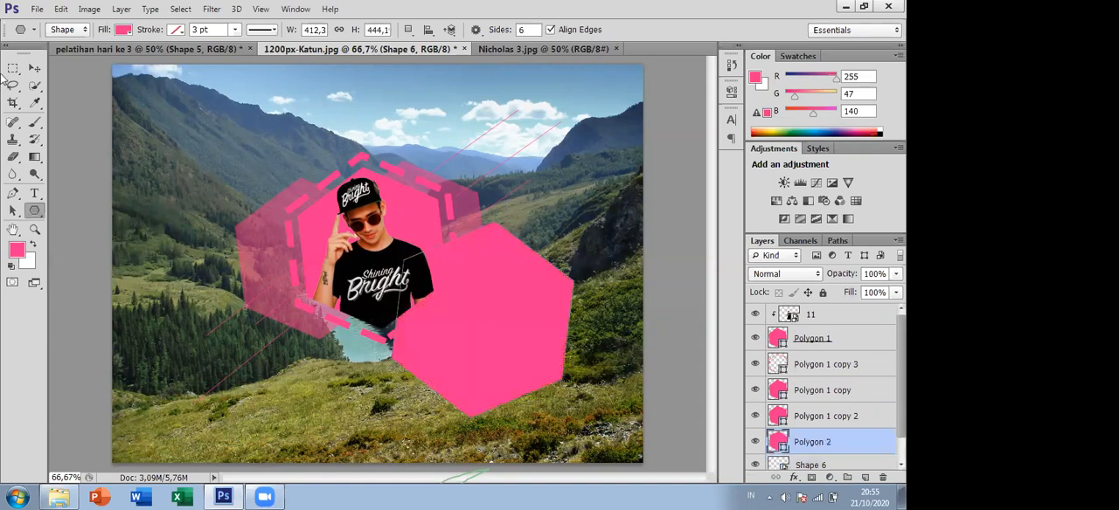
click(34, 68)
drag(512, 282, 594, 321)
- Release the clipping mask from layer 11 and shift the man slightly over the central hexagon
click(834, 316)
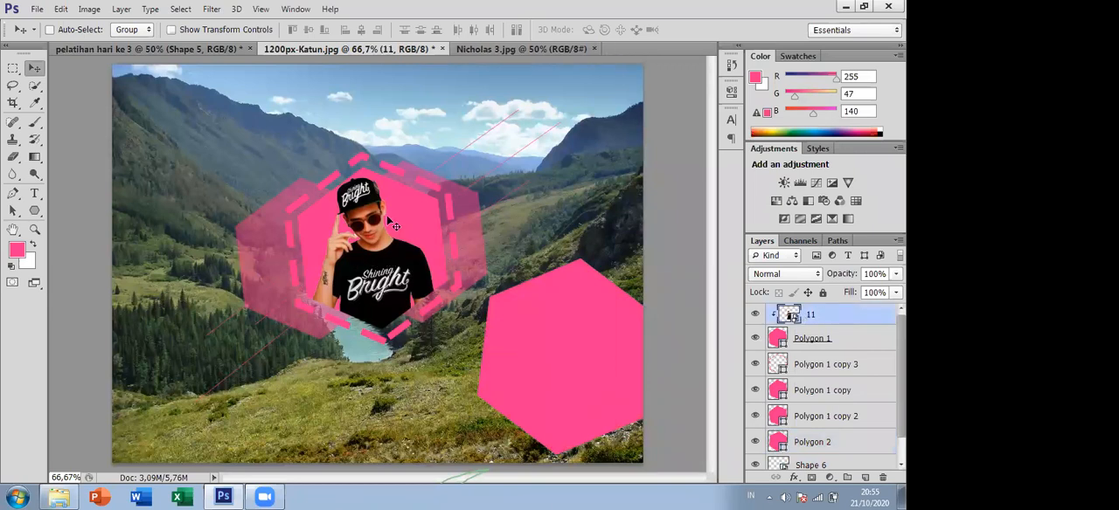
right_click(832, 314)
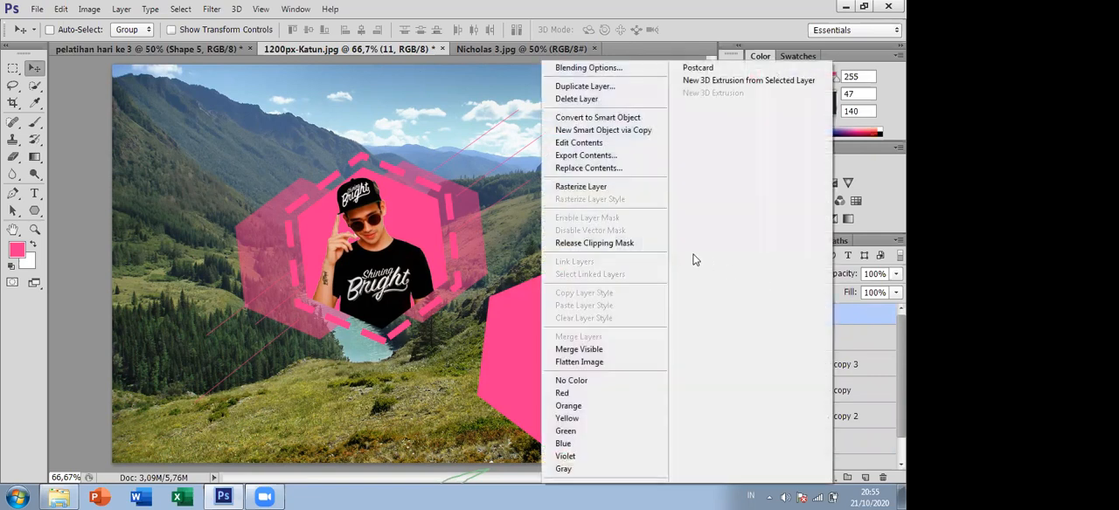
click(568, 249)
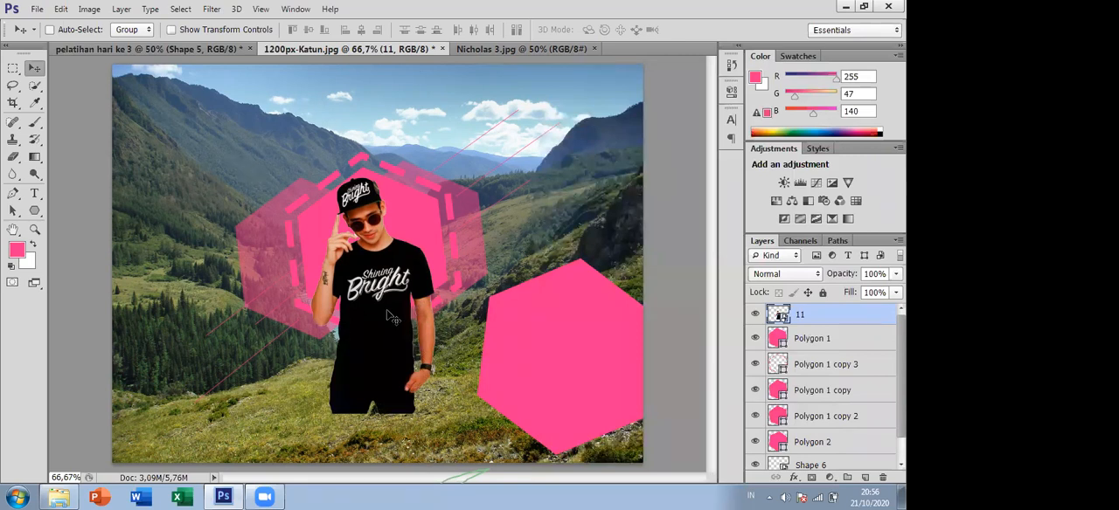
mouse_move(388, 316)
mouse_down()
mouse_move(576, 378)
mouse_move(389, 309)
mouse_up()
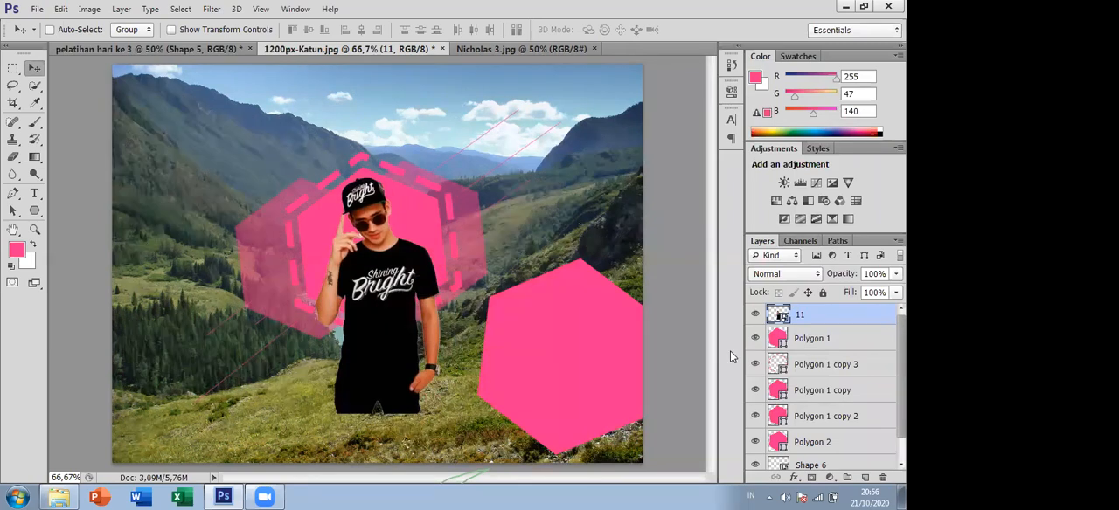
- Clip layer 11 to the Polygon 1 hexagon with a clipping mask and adjust the man's position
right_click(829, 318)
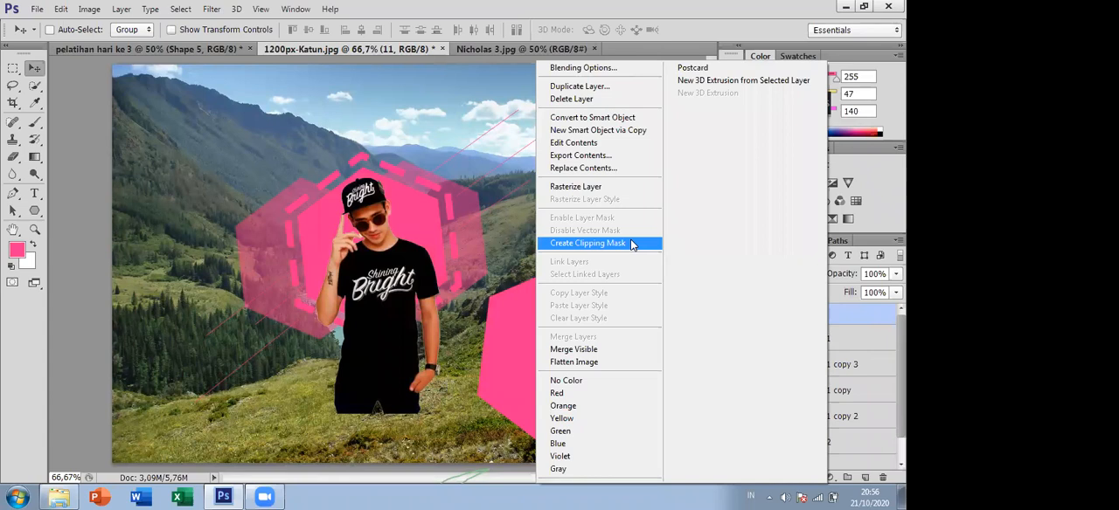
click(632, 245)
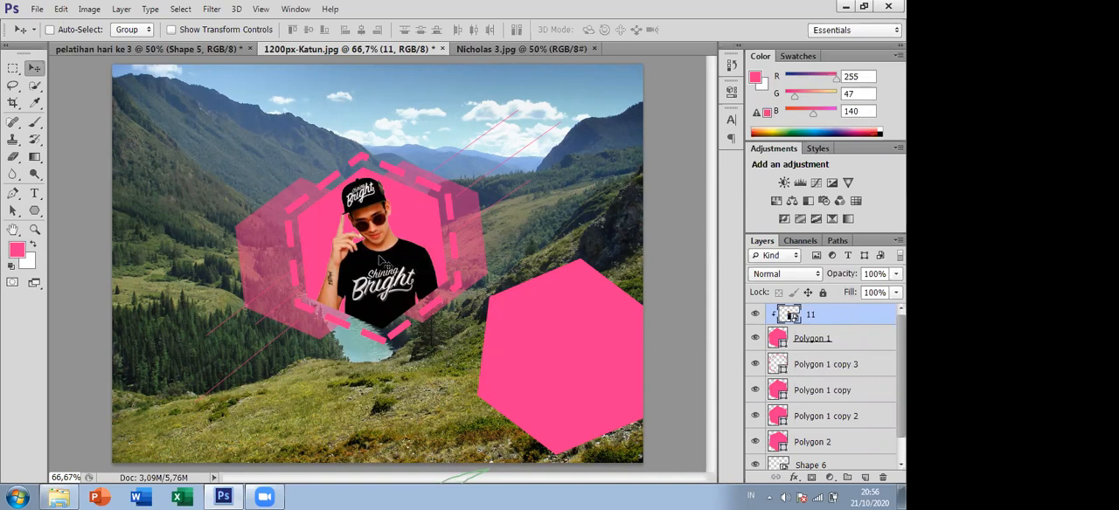
drag(381, 261, 405, 229)
- Release layer 11 from the central hexagon's clipping mask and move the man slightly down and right
right_click(839, 318)
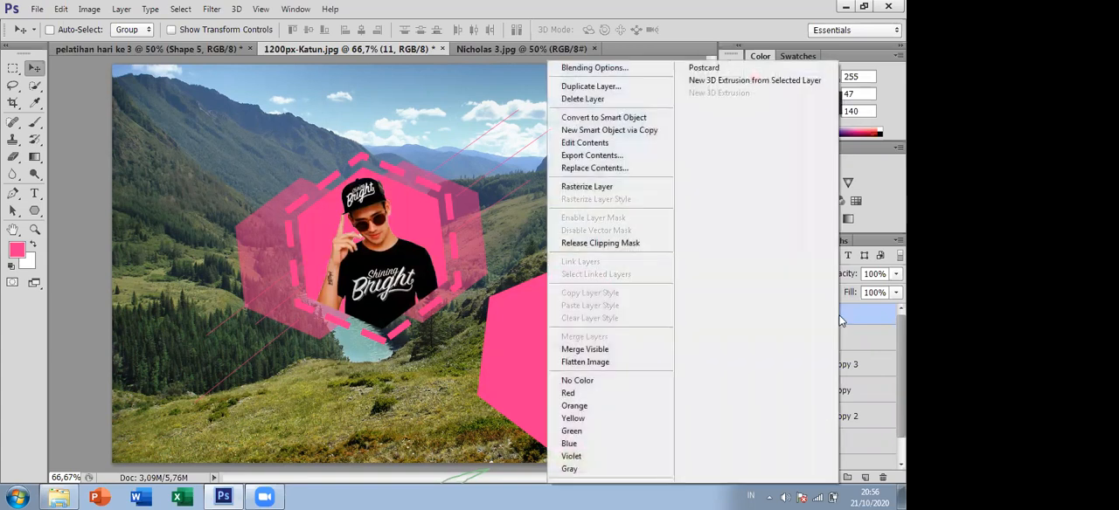
click(639, 248)
mouse_move(528, 333)
mouse_down()
mouse_move(536, 358)
mouse_move(544, 335)
mouse_move(561, 350)
mouse_move(542, 346)
mouse_up()
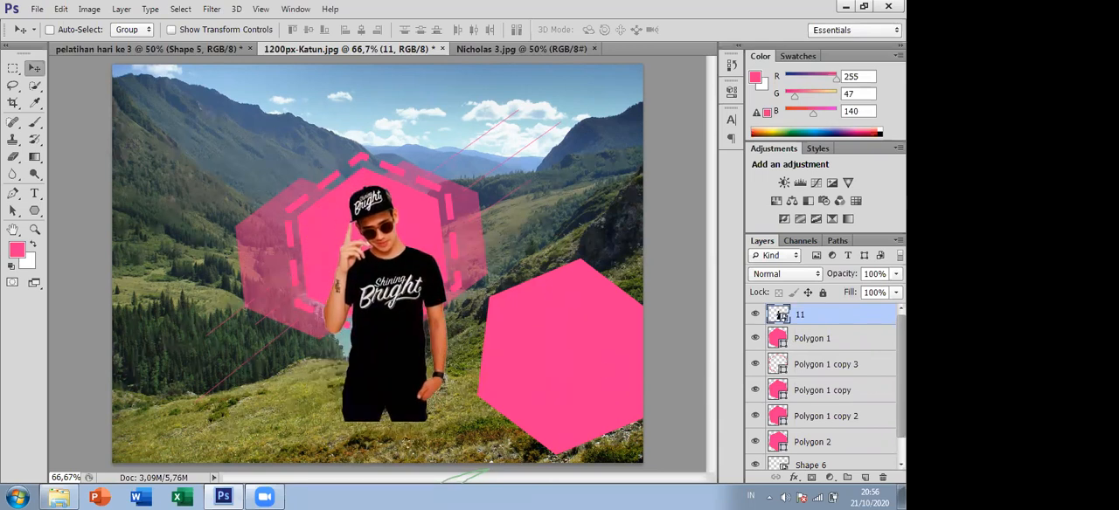
- Examine the layer stacking order, comparing layer 11 with Polygon 1 directly beneath it and the other polygon layers
click(848, 343)
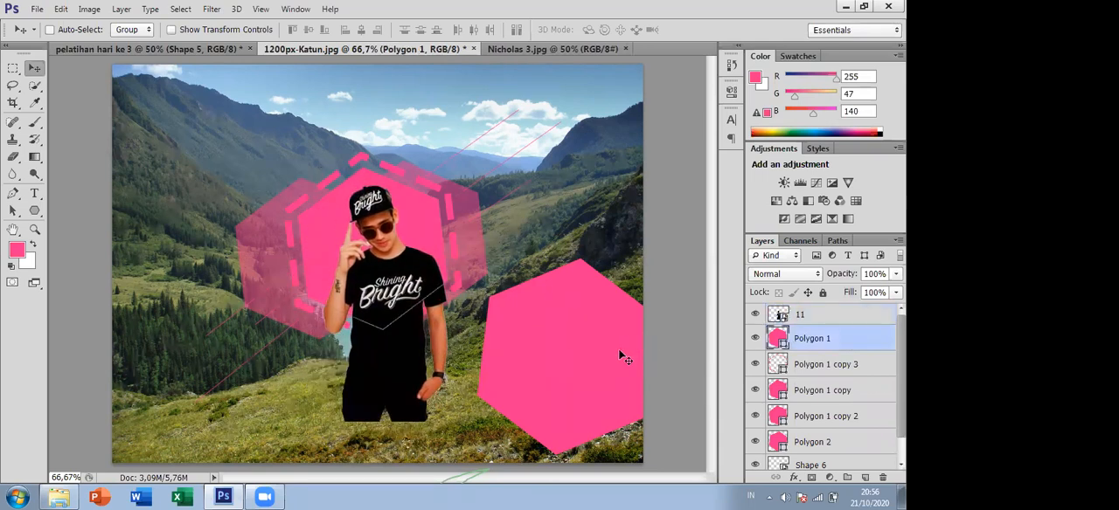
scroll(828, 328, down, 2)
scroll(828, 326, up, 2)
click(822, 316)
click(823, 340)
click(797, 316)
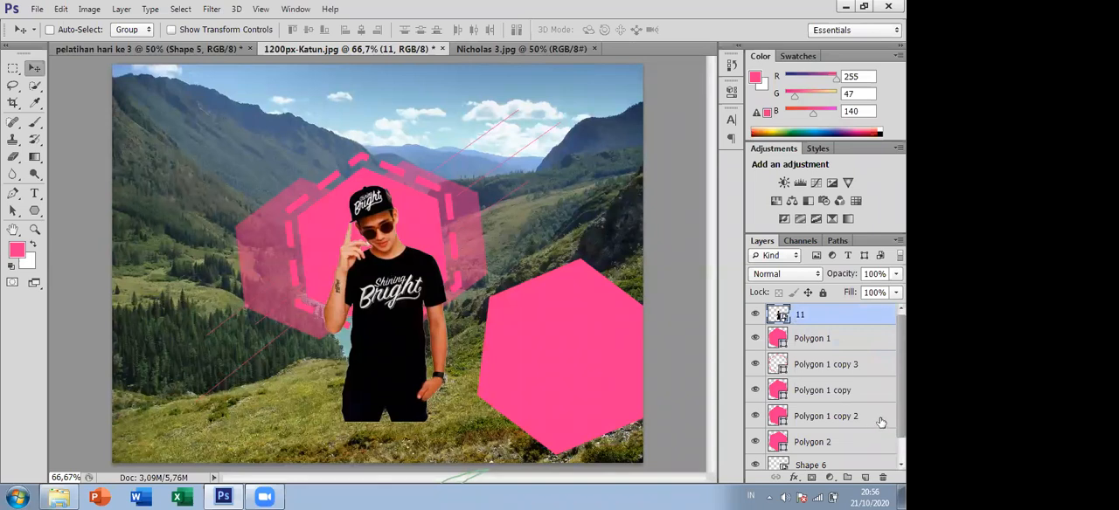
scroll(882, 423, down, 1)
scroll(882, 423, up, 1)
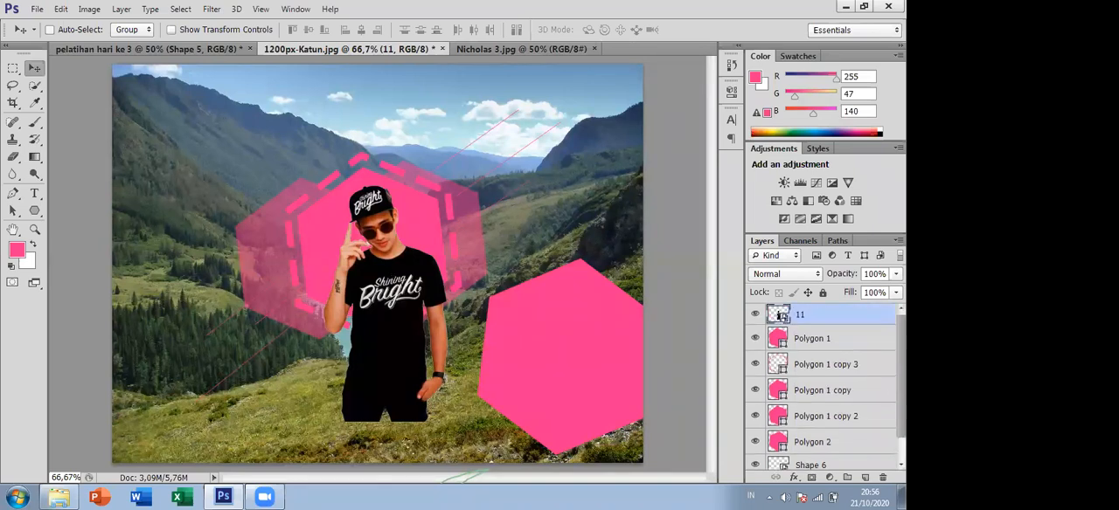
click(795, 341)
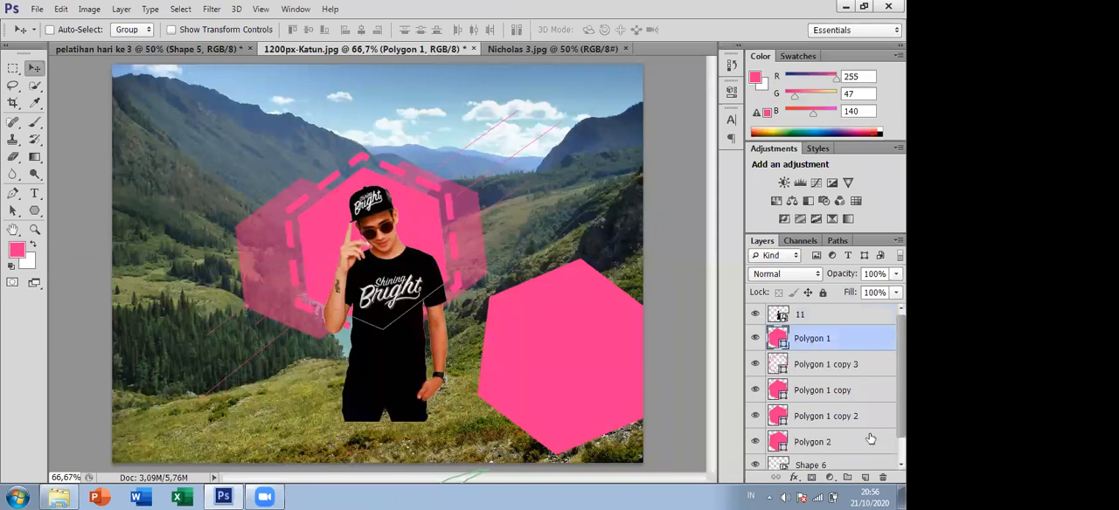
click(832, 394)
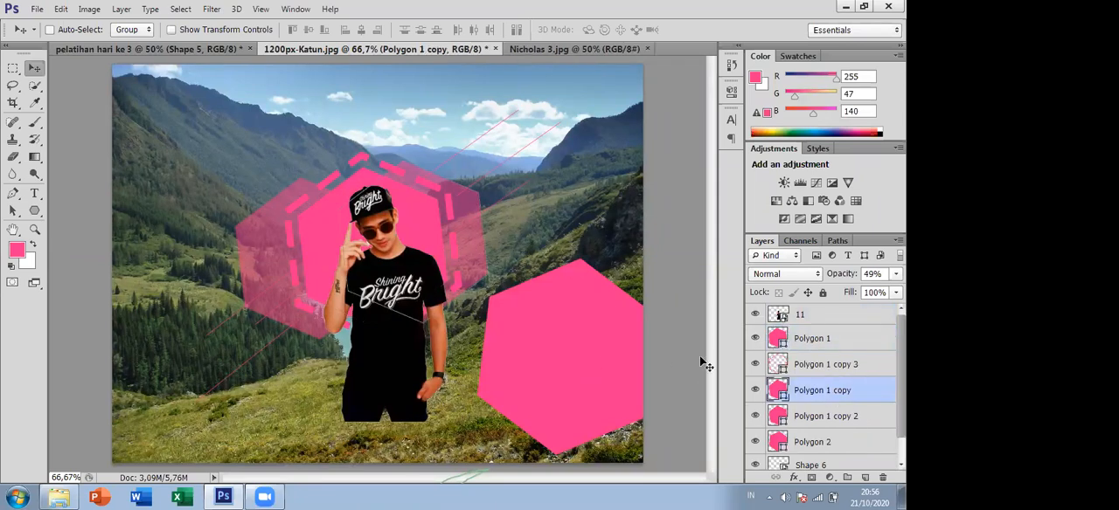
click(836, 420)
click(839, 442)
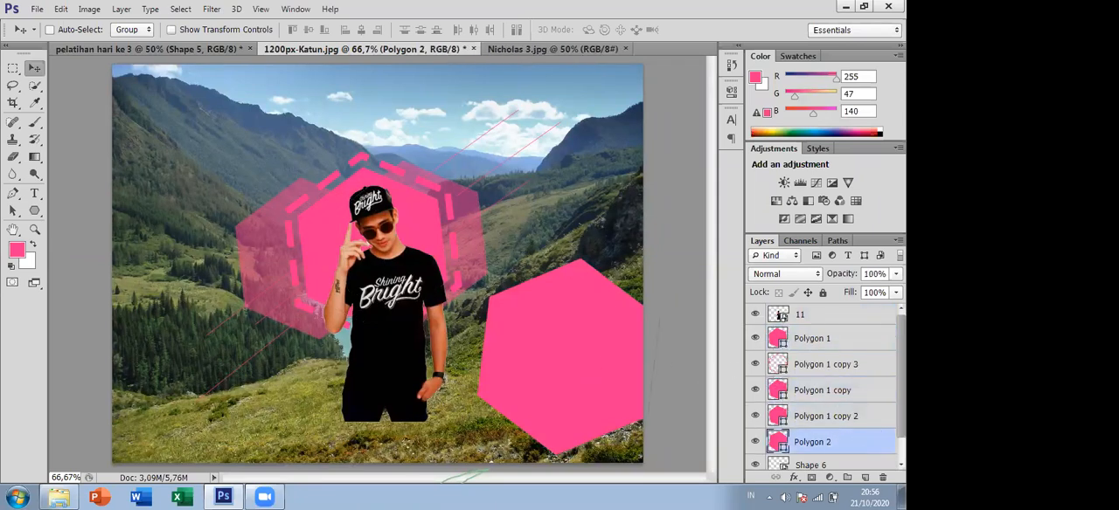
scroll(870, 433, down, 1)
scroll(840, 389, up, 1)
click(808, 319)
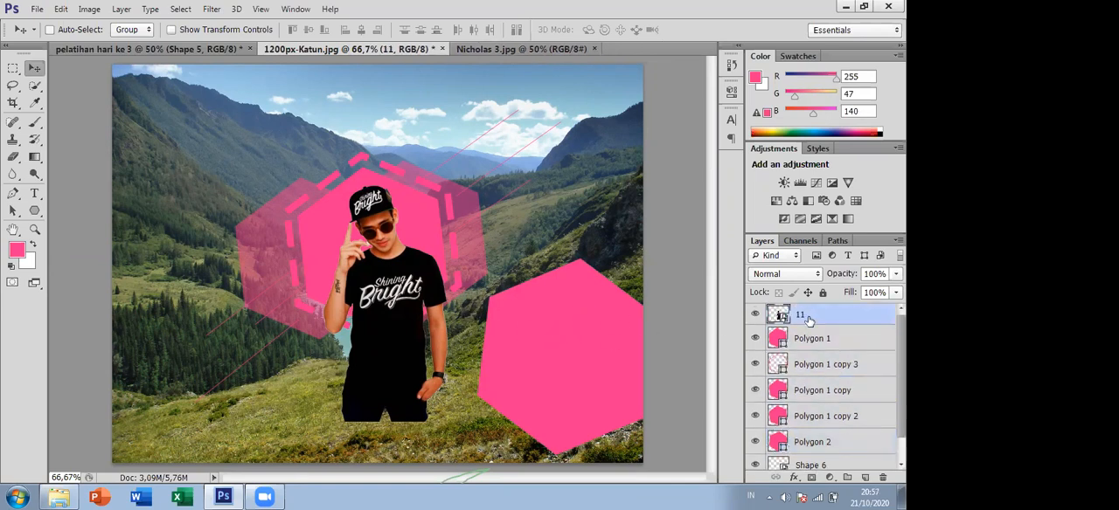
click(822, 339)
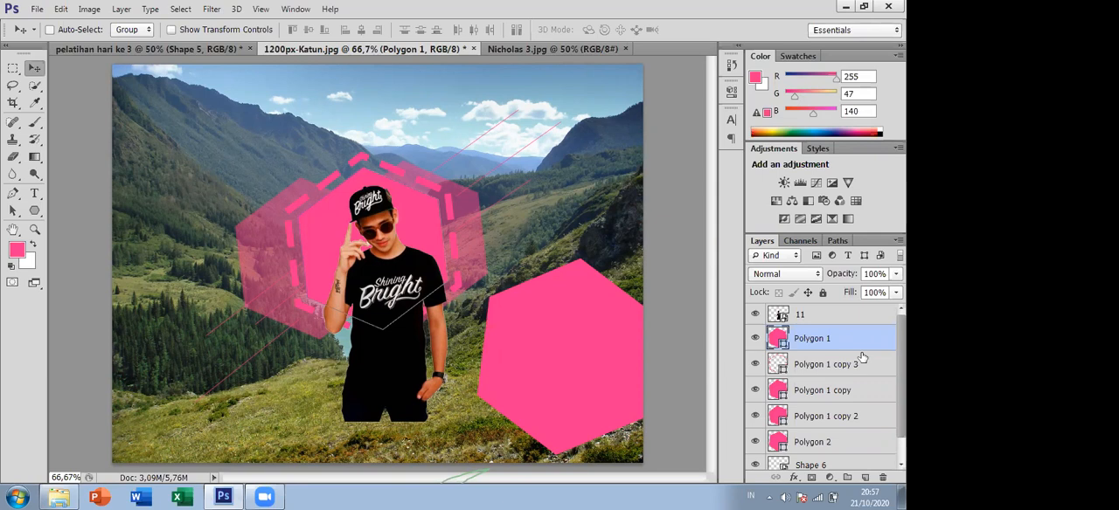
- Create a clipping mask from layer 11 on Polygon 1 and reposition the man inside the central hexagon
click(823, 316)
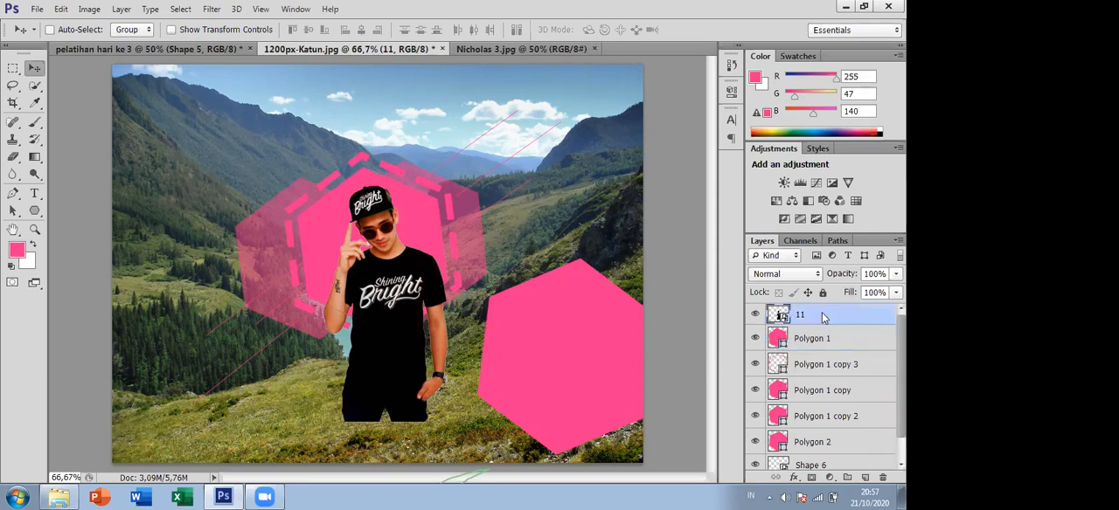
right_click(821, 312)
click(625, 243)
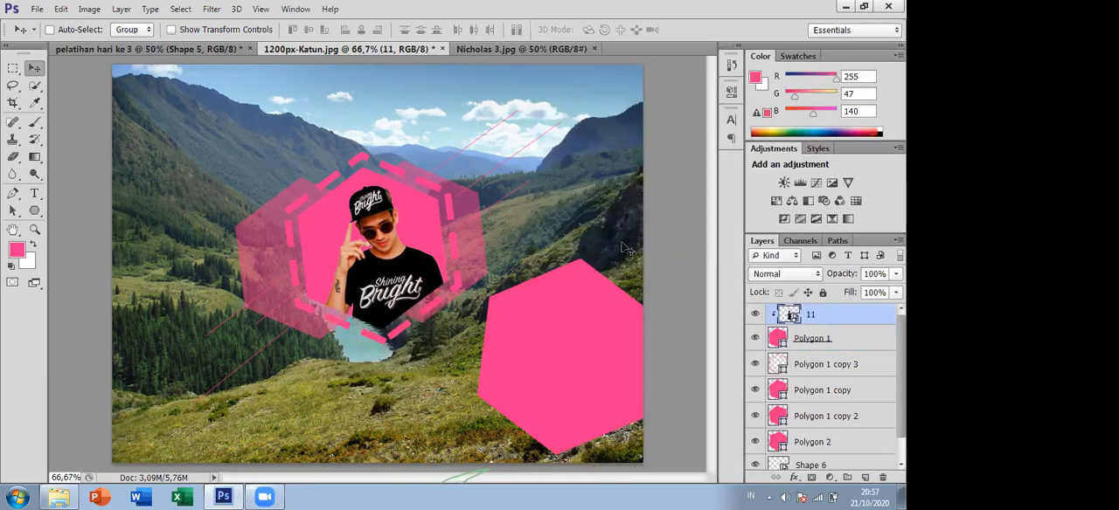
click(437, 291)
drag(437, 292, 362, 291)
drag(372, 258, 370, 260)
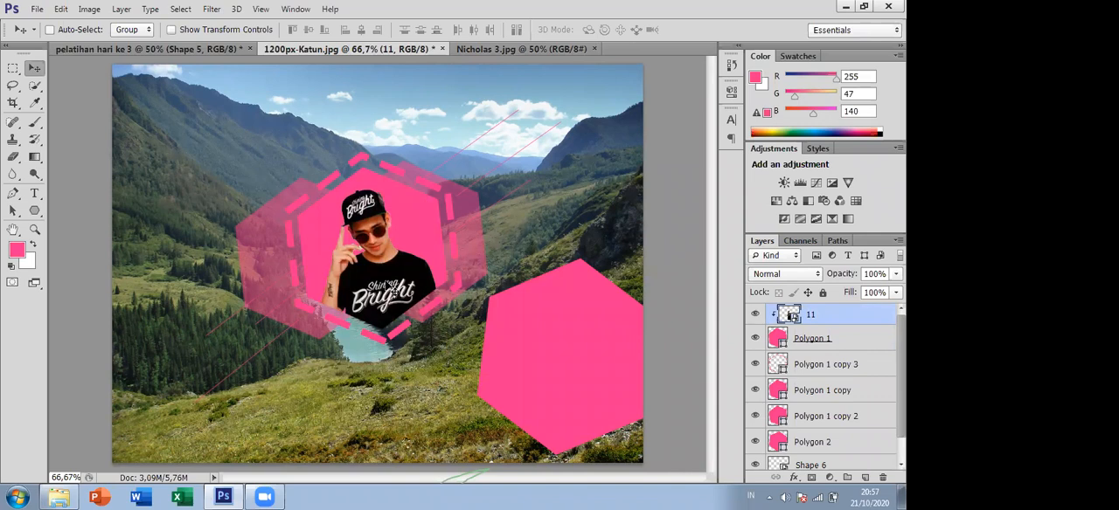
mouse_move(397, 277)
mouse_down()
mouse_move(289, 327)
mouse_move(213, 390)
mouse_move(221, 339)
mouse_move(205, 353)
mouse_move(232, 358)
mouse_move(306, 330)
mouse_move(262, 374)
mouse_move(249, 358)
mouse_move(363, 330)
mouse_move(411, 291)
mouse_move(428, 295)
mouse_move(409, 273)
mouse_move(379, 268)
mouse_up()
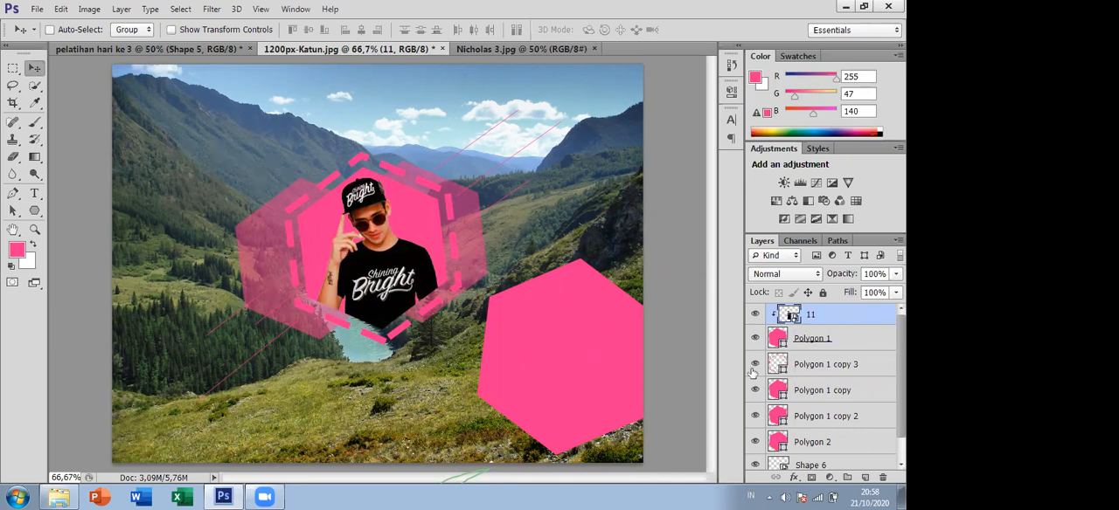
- Shift the clipped man slightly to the right within the central hexagon
click(880, 412)
scroll(879, 411, down, 1)
scroll(879, 411, up, 1)
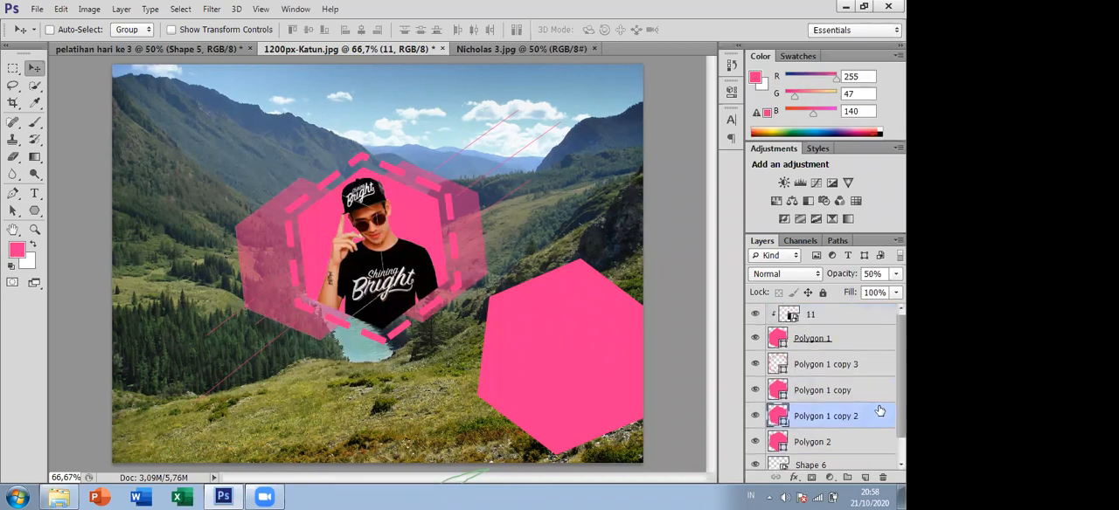
click(813, 339)
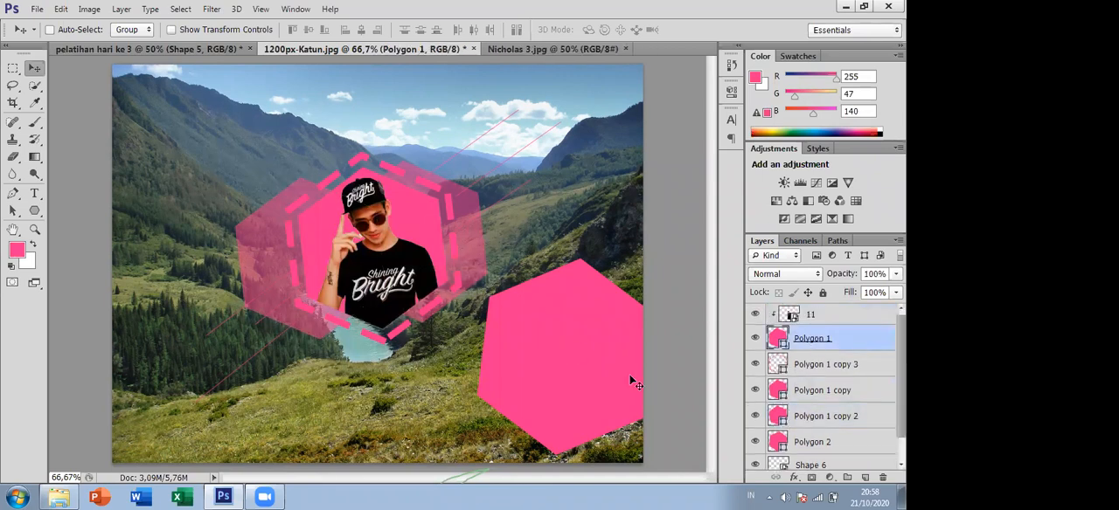
click(830, 316)
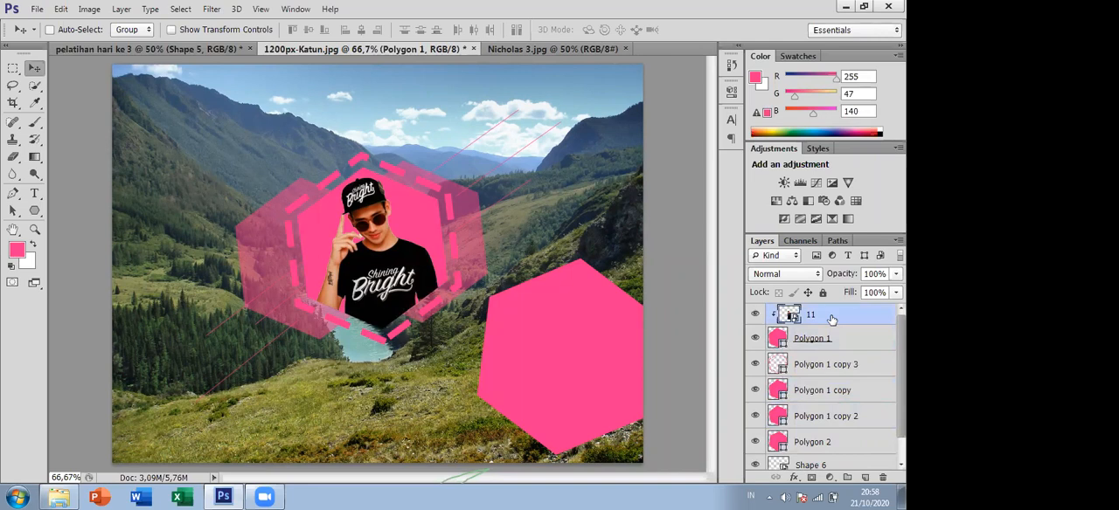
drag(582, 328, 600, 362)
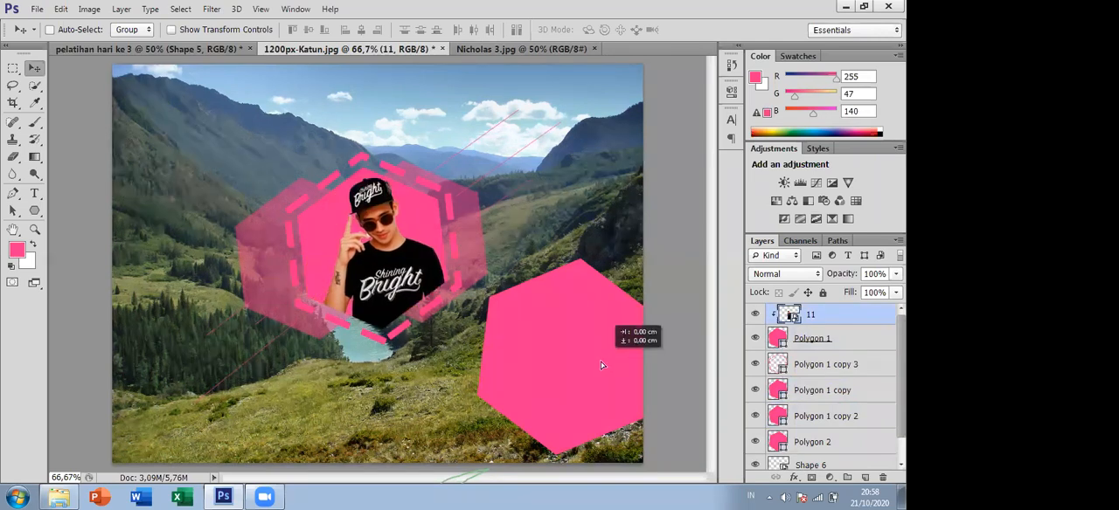
click(33, 211)
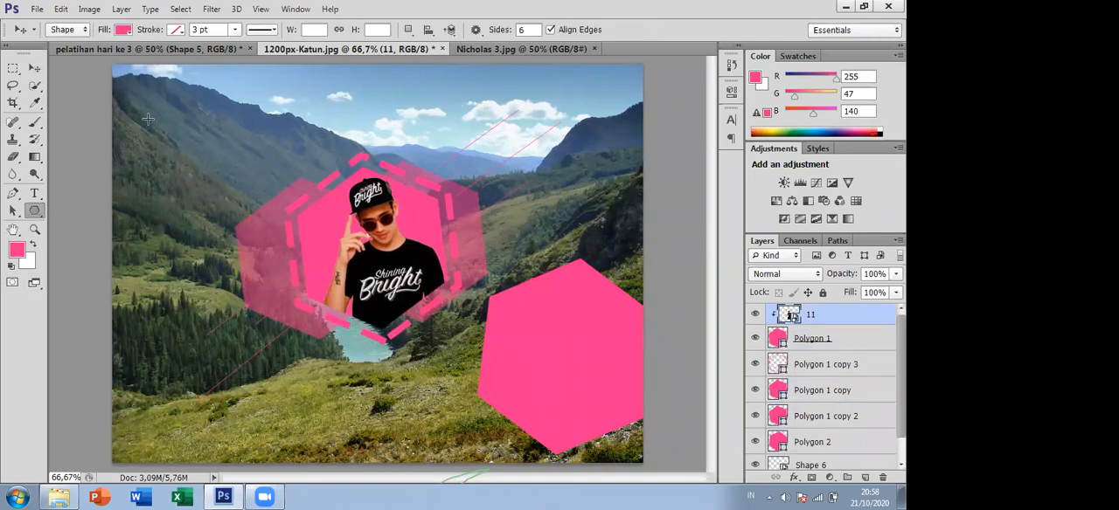
click(852, 344)
drag(136, 104, 199, 201)
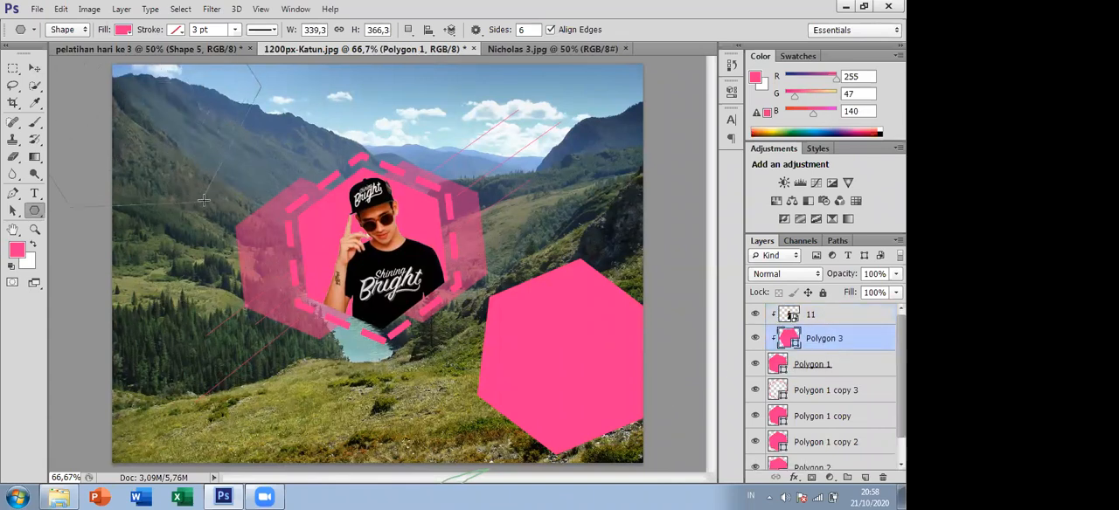
key(ctrl+z)
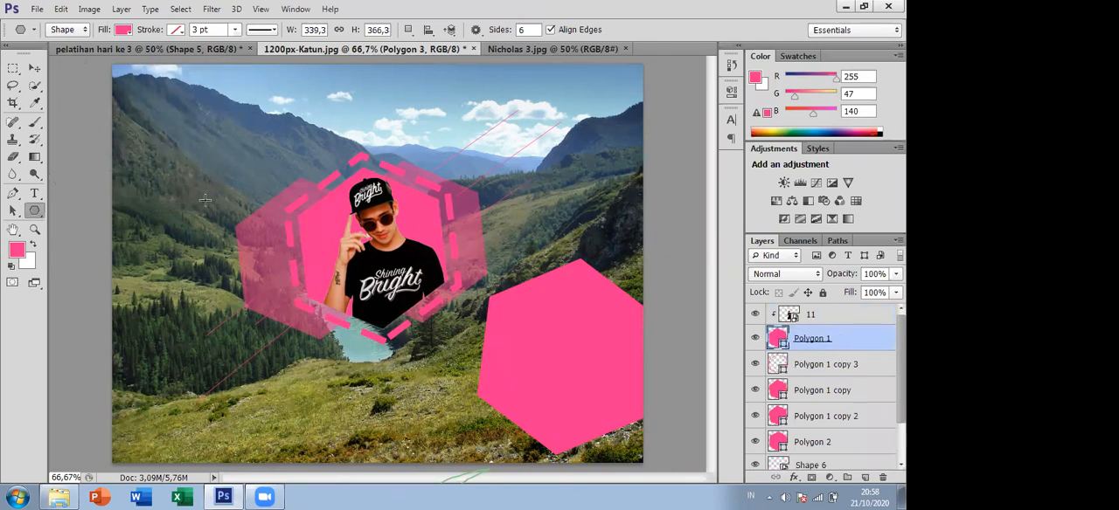
- Release the clipping mask on layer 11 so the man is independent of Polygon 1
click(844, 313)
right_click(845, 313)
click(658, 243)
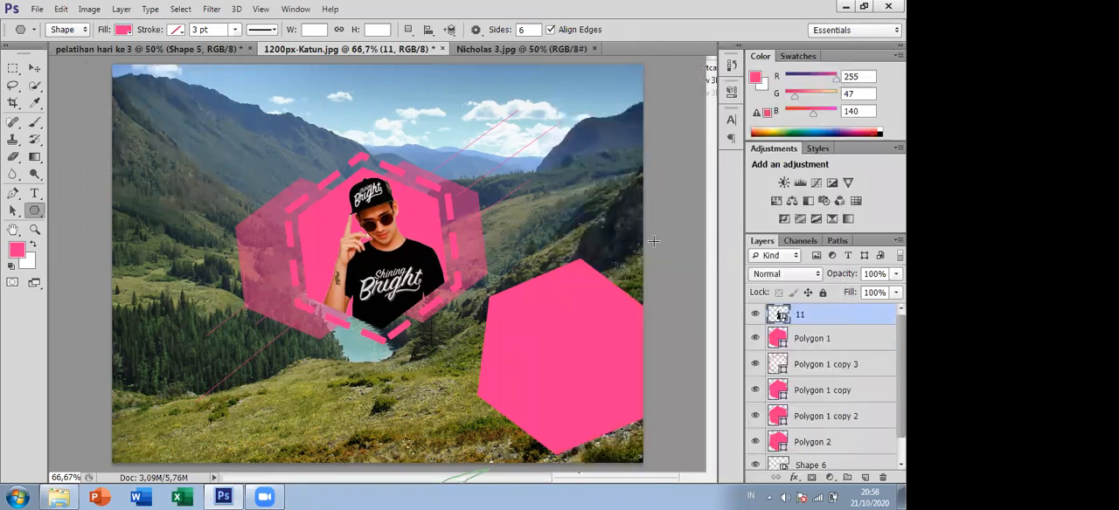
- Draw another pink hexagon about 440 by 429 px and move it fully into the photo's upper-left area
drag(156, 136, 225, 211)
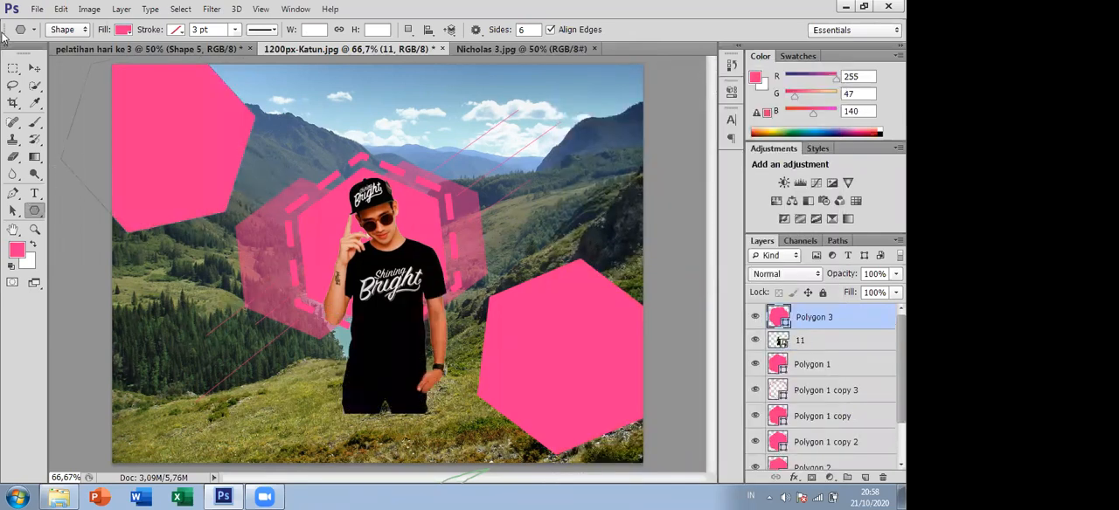
click(42, 75)
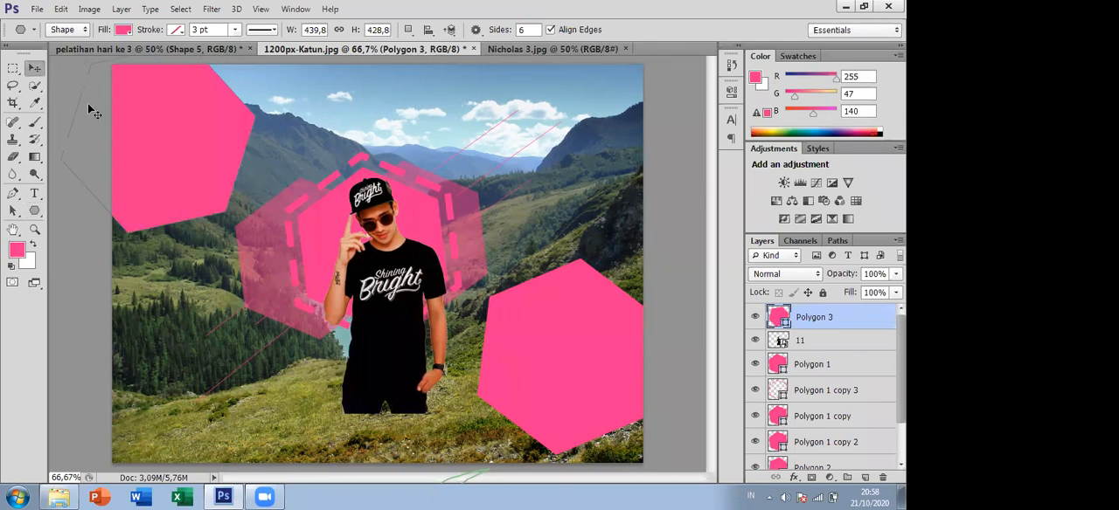
drag(133, 130, 186, 183)
- Move layer 11 directly above Polygon 3 and create a clipping mask from it
click(831, 344)
drag(817, 344, 815, 310)
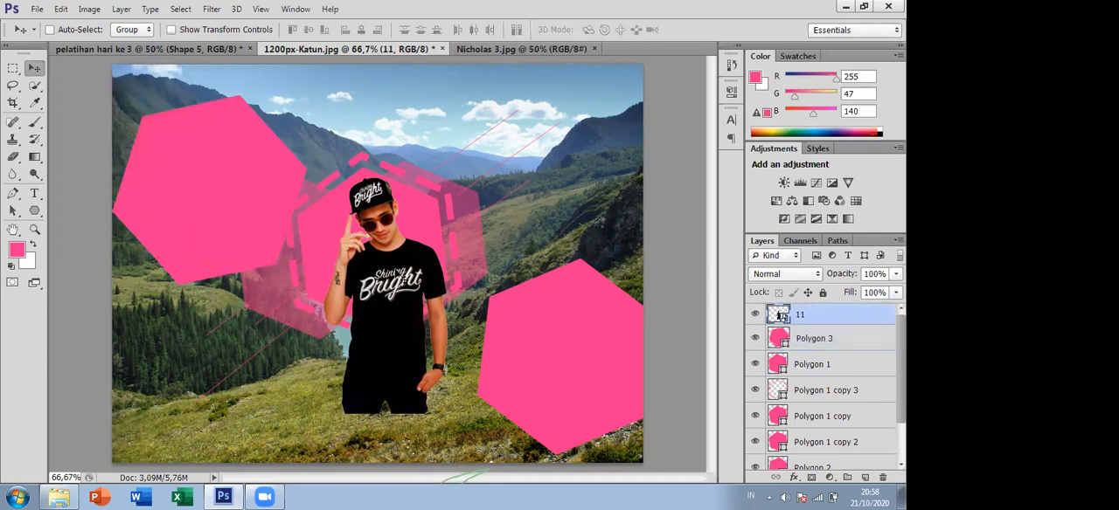
right_click(811, 315)
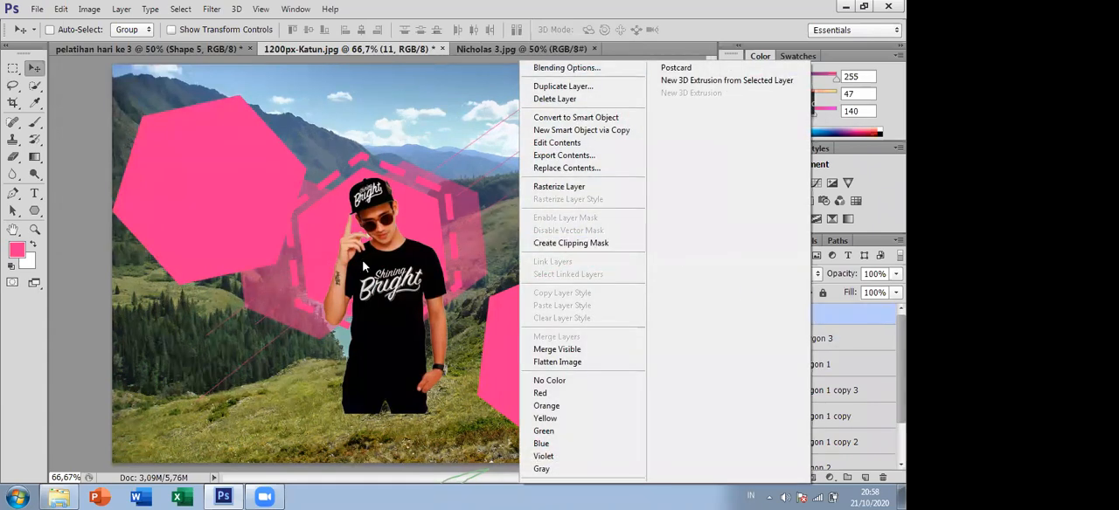
click(571, 245)
drag(368, 283, 395, 306)
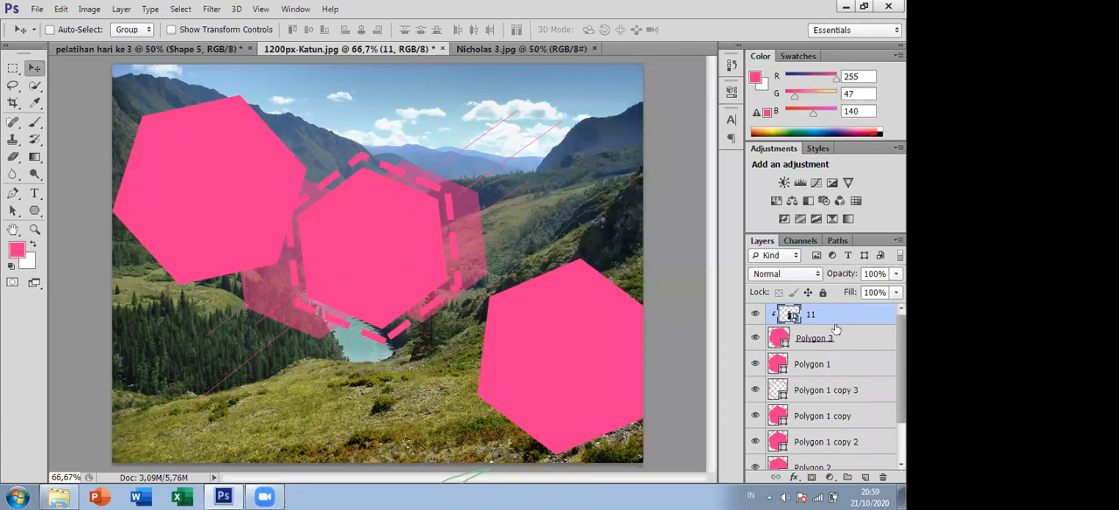
- Release the clipping mask on layer 11 and select the Polygon 3 layer
right_click(827, 322)
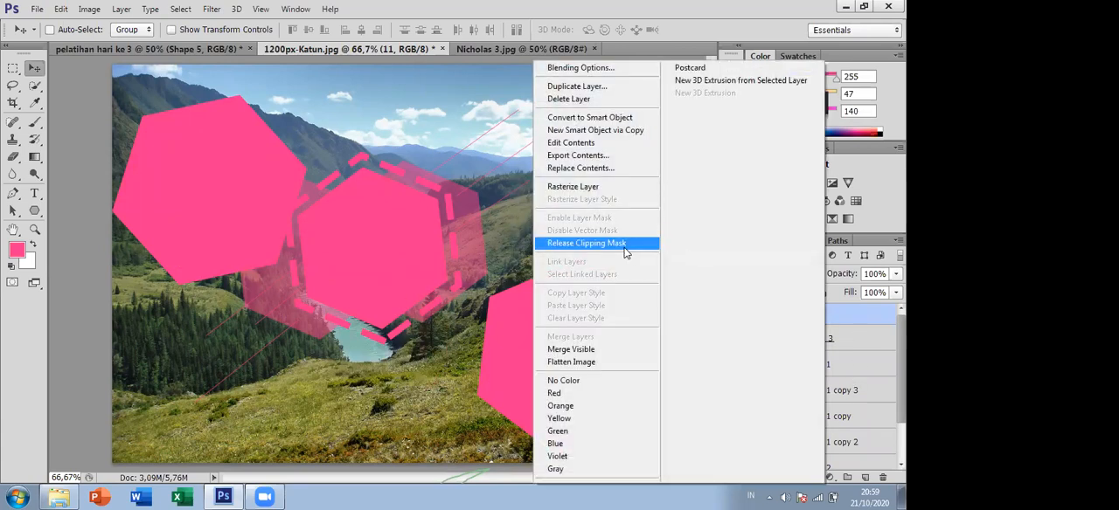
click(623, 244)
click(811, 339)
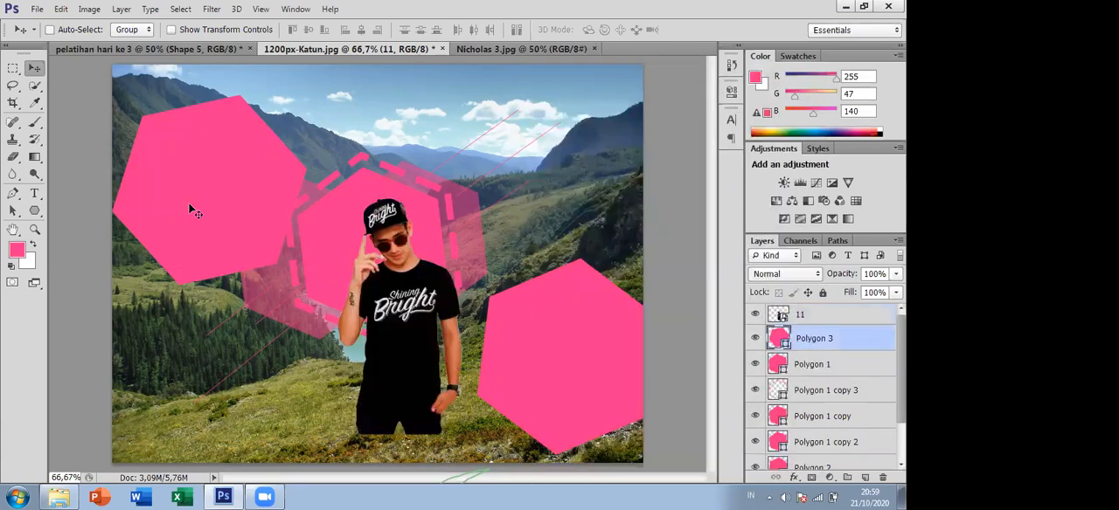
- Clip layer 11 to Polygon 3 again and move the man inside the upper-left hexagon of the photo
click(841, 314)
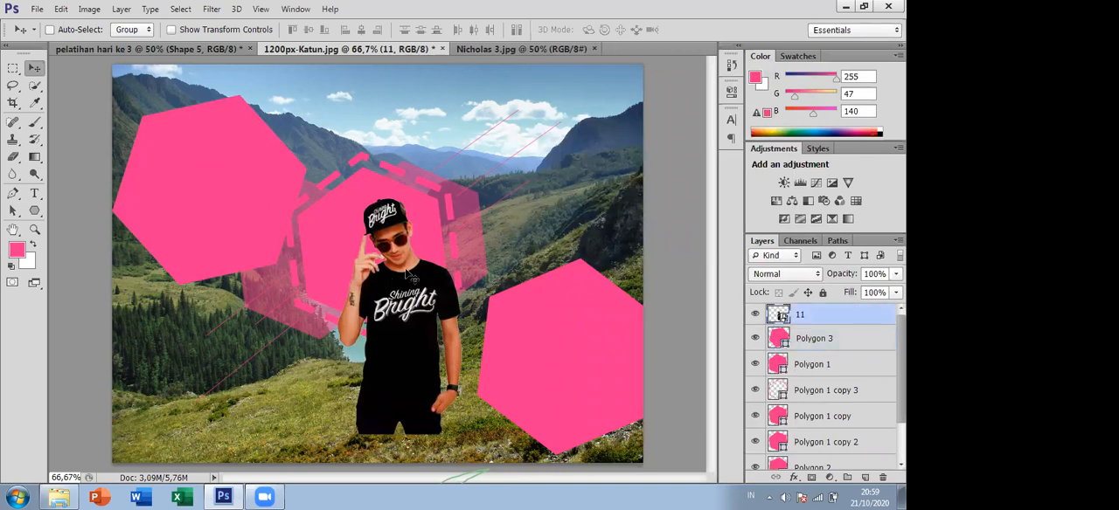
right_click(839, 314)
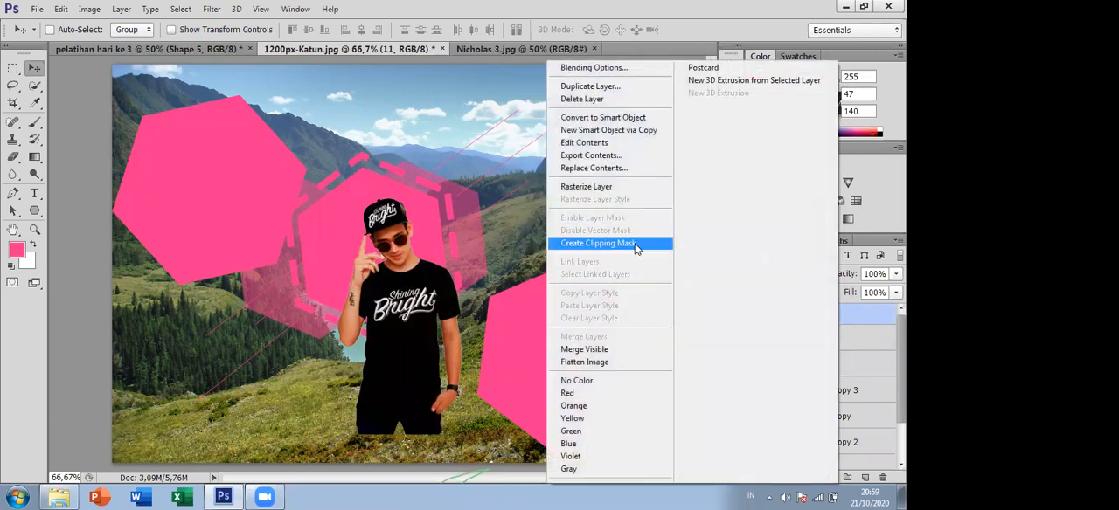
click(603, 243)
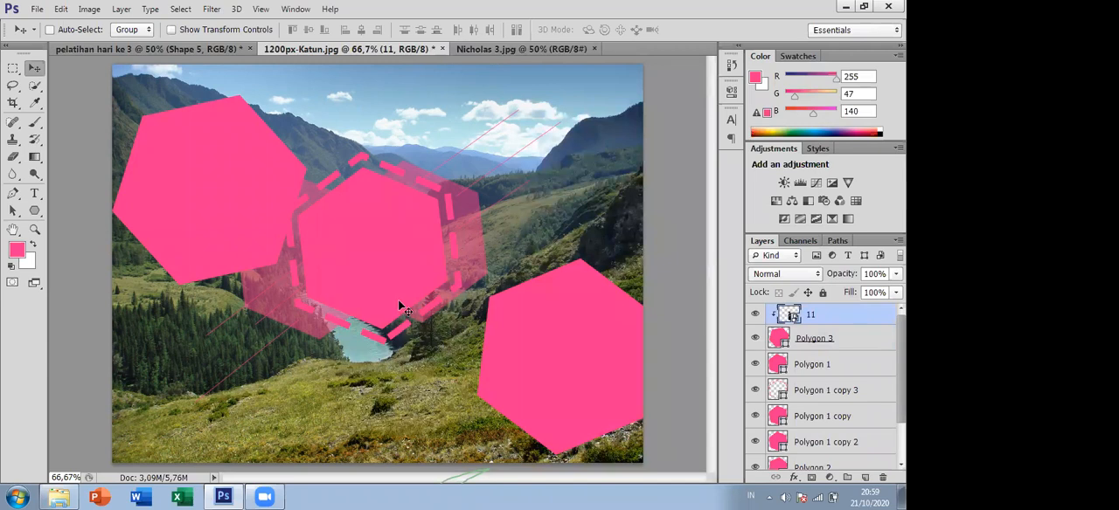
drag(348, 284, 234, 230)
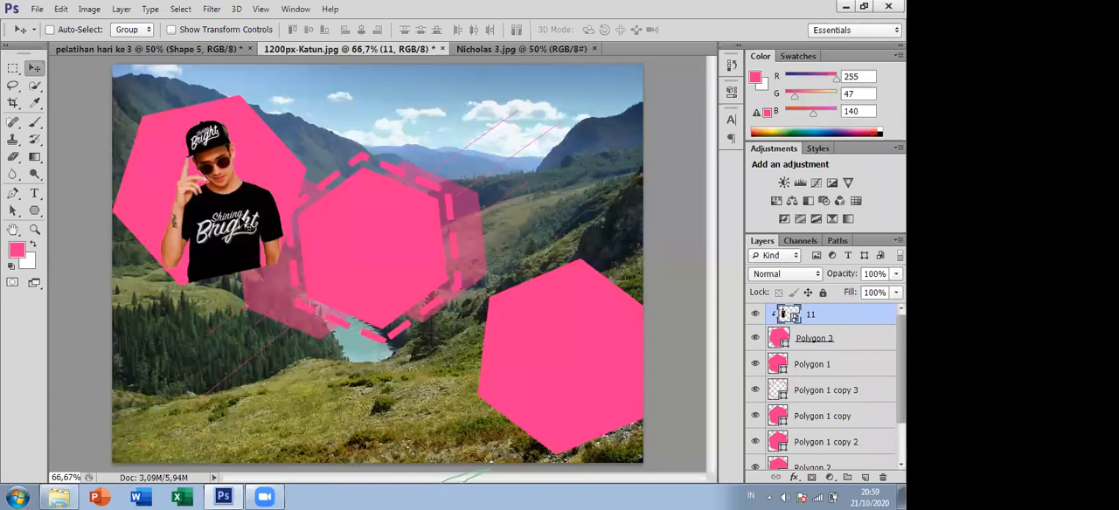
mouse_move(231, 214)
mouse_down()
mouse_move(238, 238)
mouse_move(227, 210)
mouse_up()
- Release layer 11 from Polygon 3 and move the man back toward the central hexagon
right_click(227, 210)
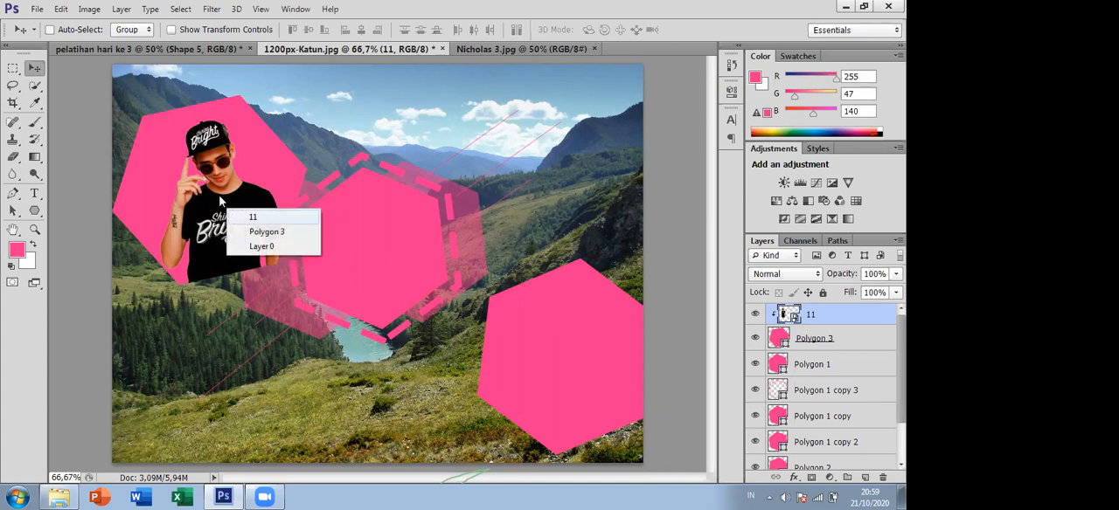
right_click(218, 196)
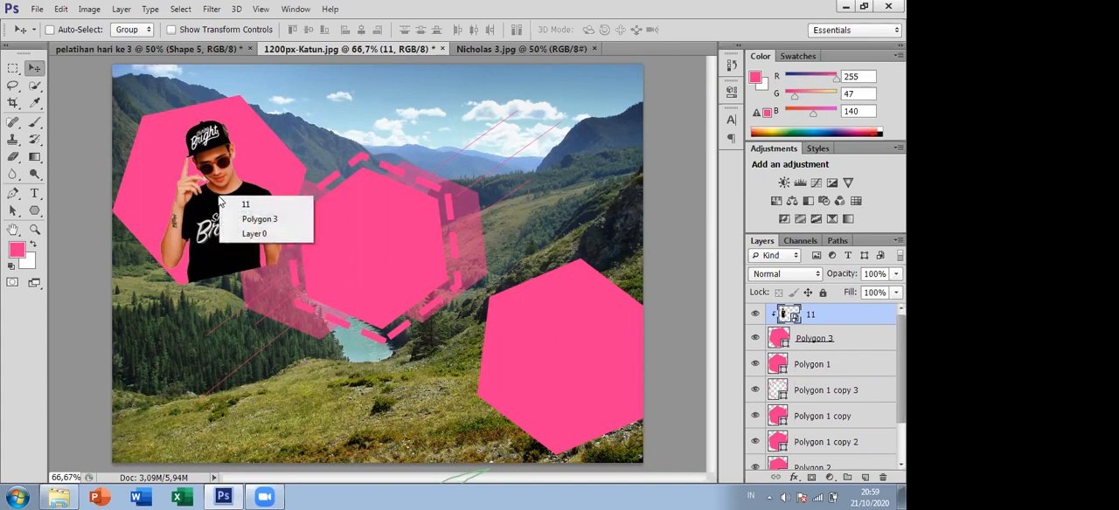
right_click(847, 314)
click(671, 244)
drag(247, 216, 363, 301)
drag(189, 199, 179, 156)
- Nudge the Polygon 3 hexagon slightly and give it a black dashed stroke of 11,89 pt
click(872, 344)
mouse_move(215, 186)
mouse_down()
mouse_move(216, 160)
mouse_move(223, 183)
mouse_up()
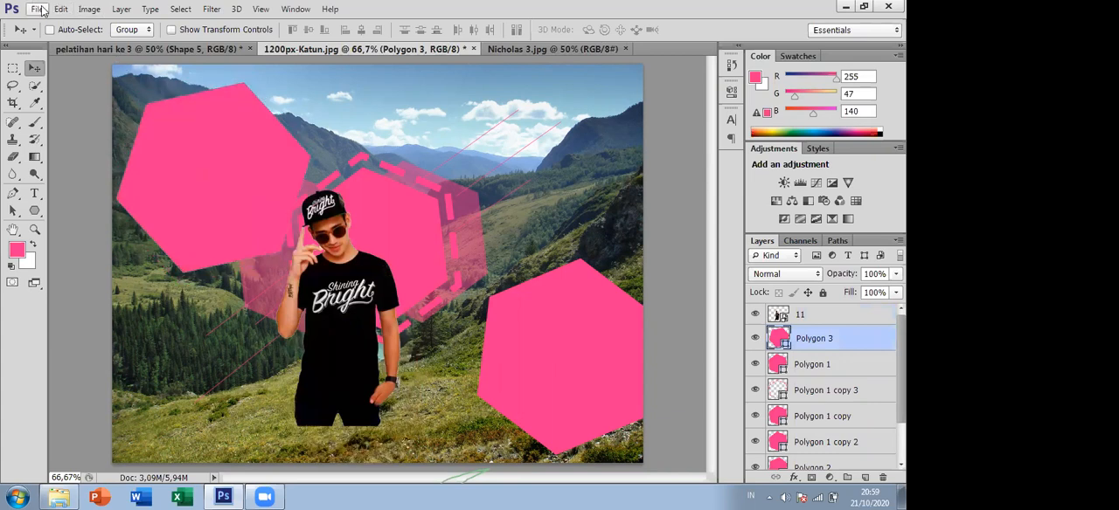
click(37, 213)
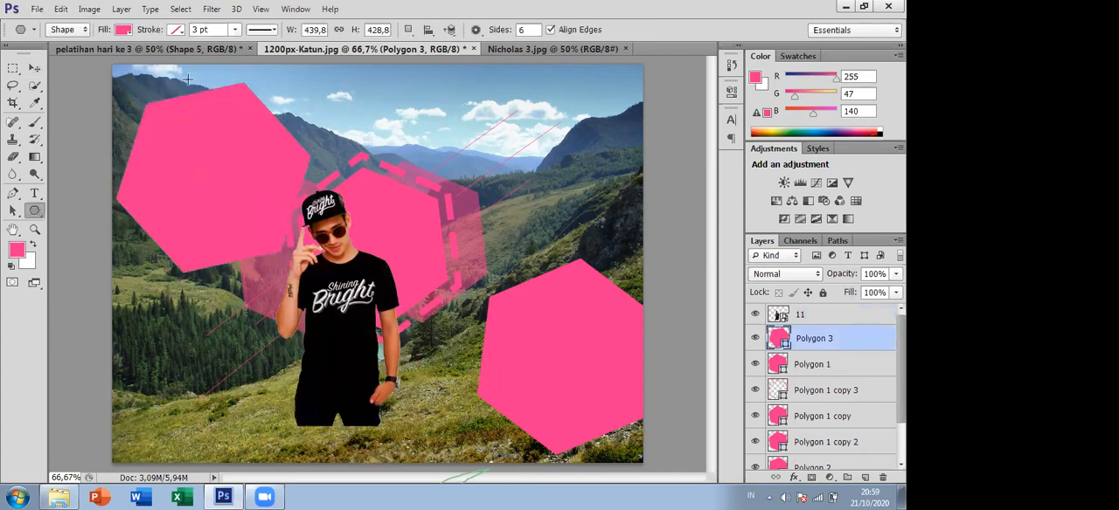
click(177, 31)
click(137, 55)
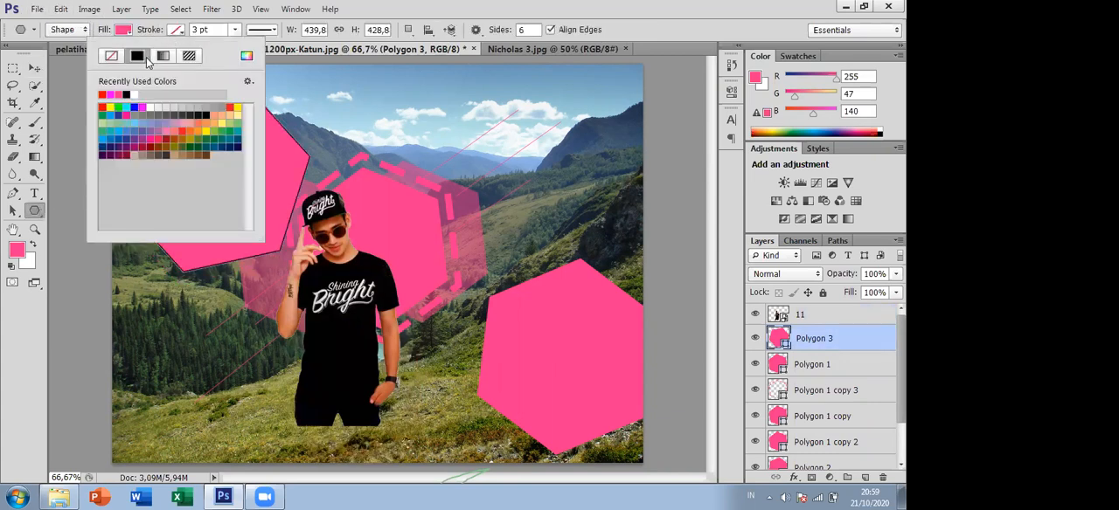
click(235, 31)
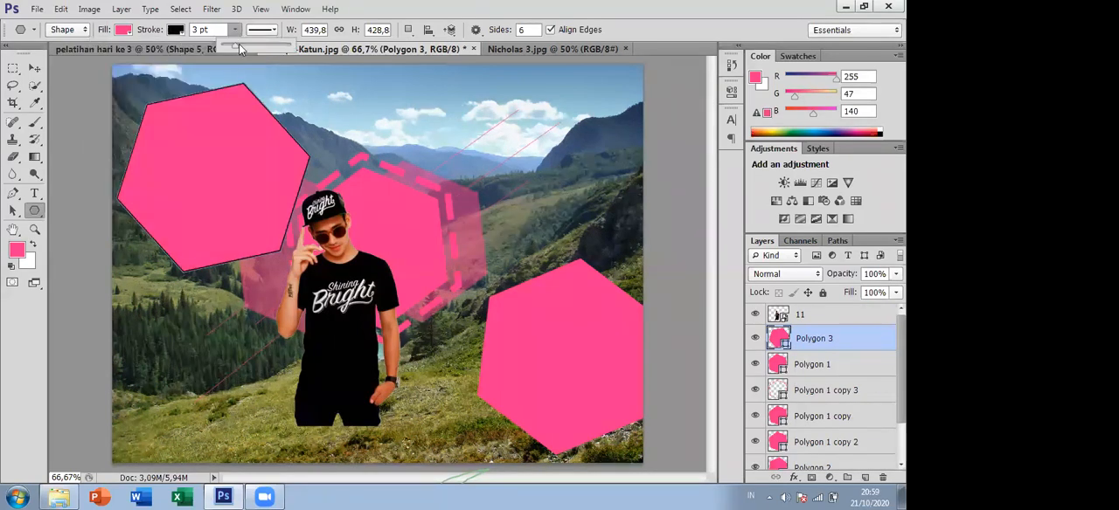
drag(236, 44, 243, 50)
click(267, 30)
click(259, 86)
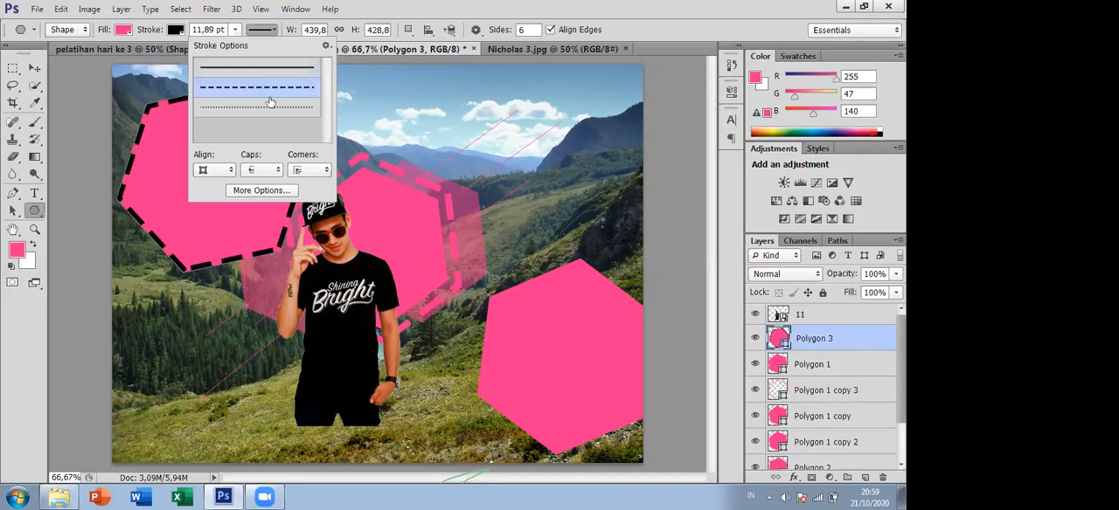
- Remove Polygon 3's fill and shift its dashed outline slightly upward
click(122, 30)
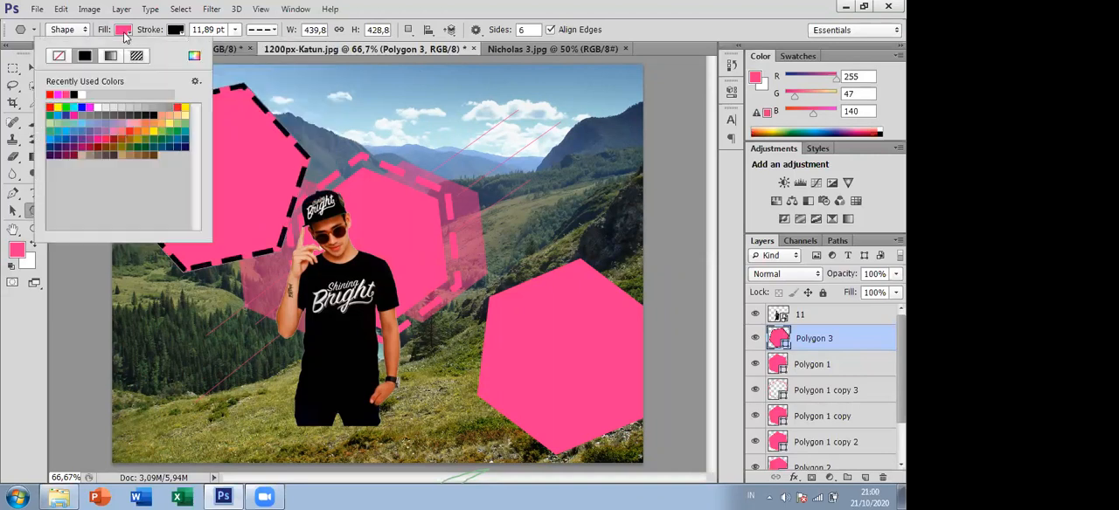
click(59, 56)
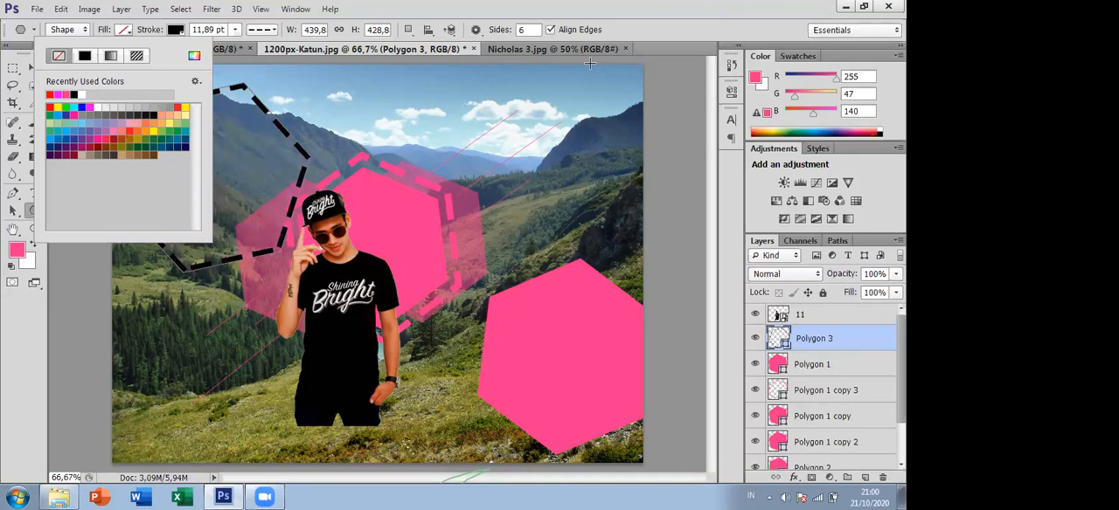
click(35, 68)
mouse_move(341, 290)
mouse_down()
mouse_move(358, 281)
mouse_move(334, 275)
mouse_up()
- Clip layer 11 to the unfilled Polygon 3 and move the man across its dashed outline
click(815, 314)
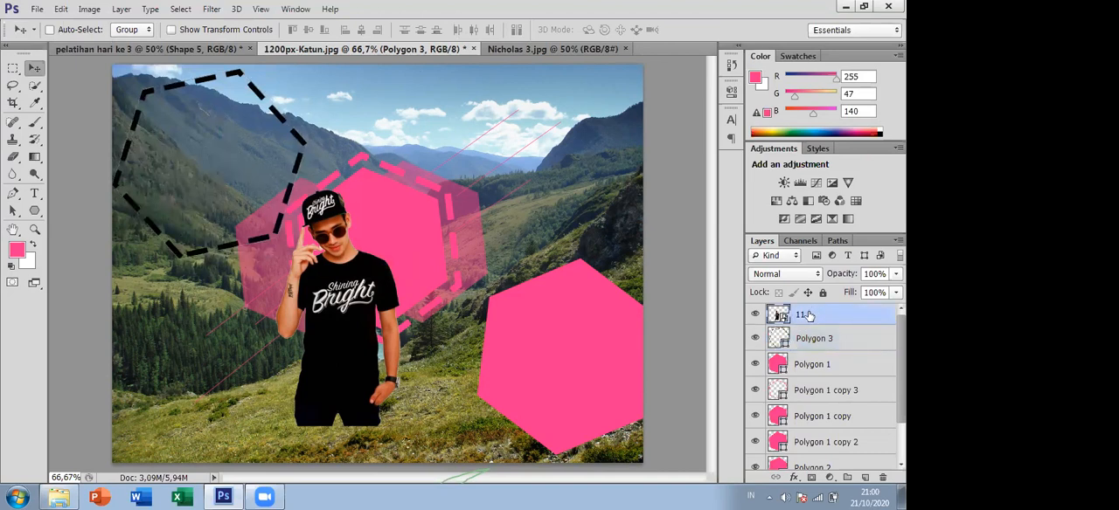
right_click(809, 317)
click(840, 345)
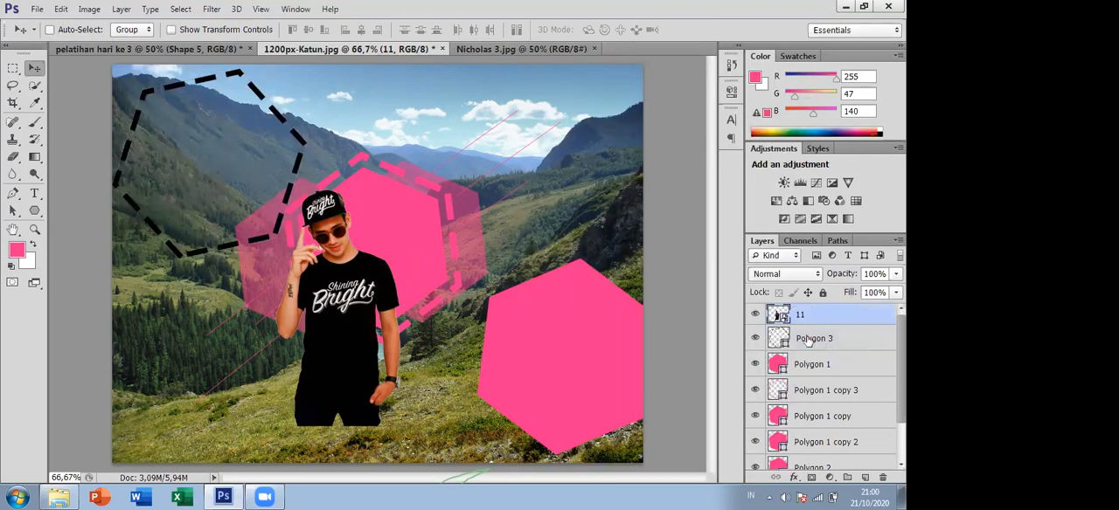
click(816, 339)
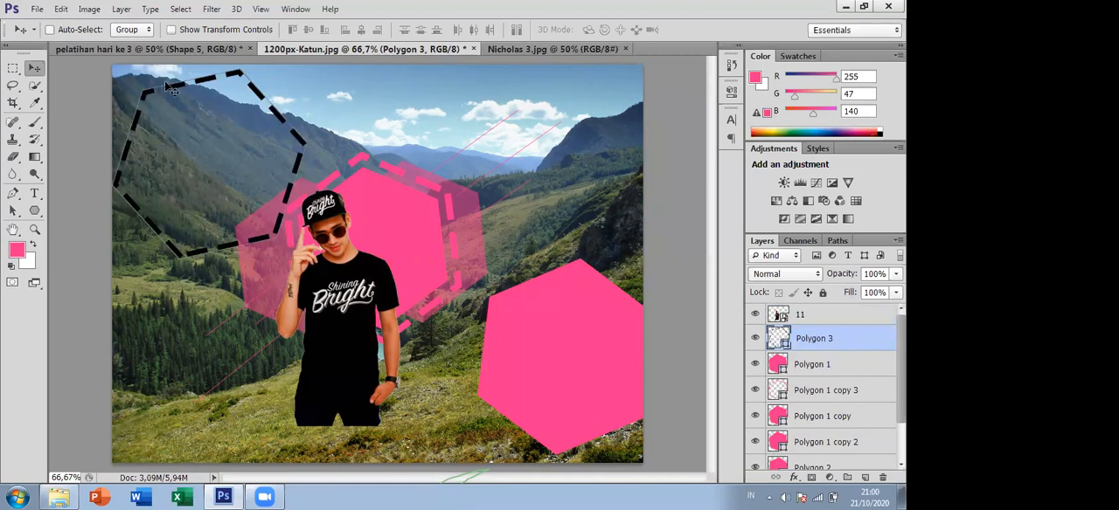
click(837, 317)
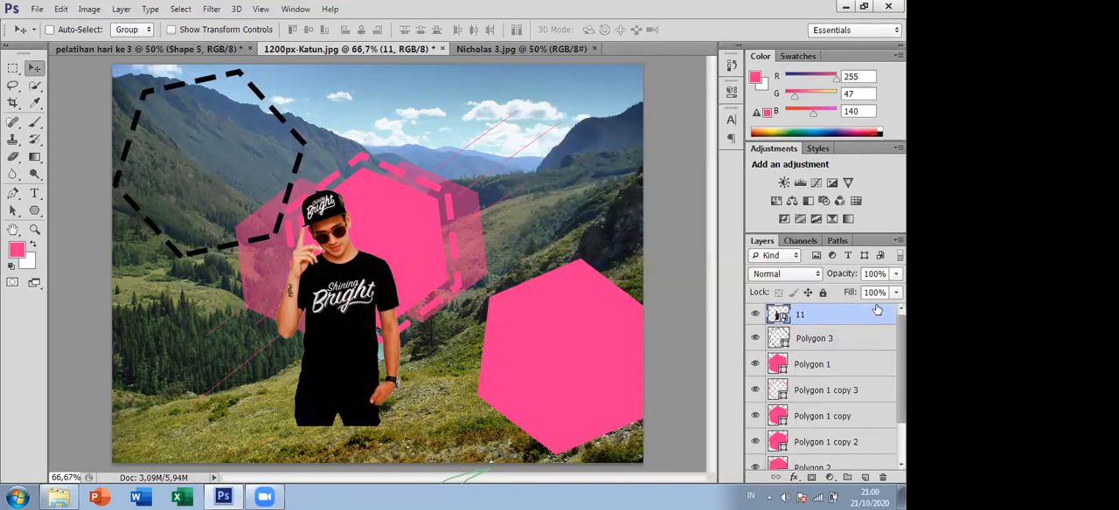
right_click(829, 317)
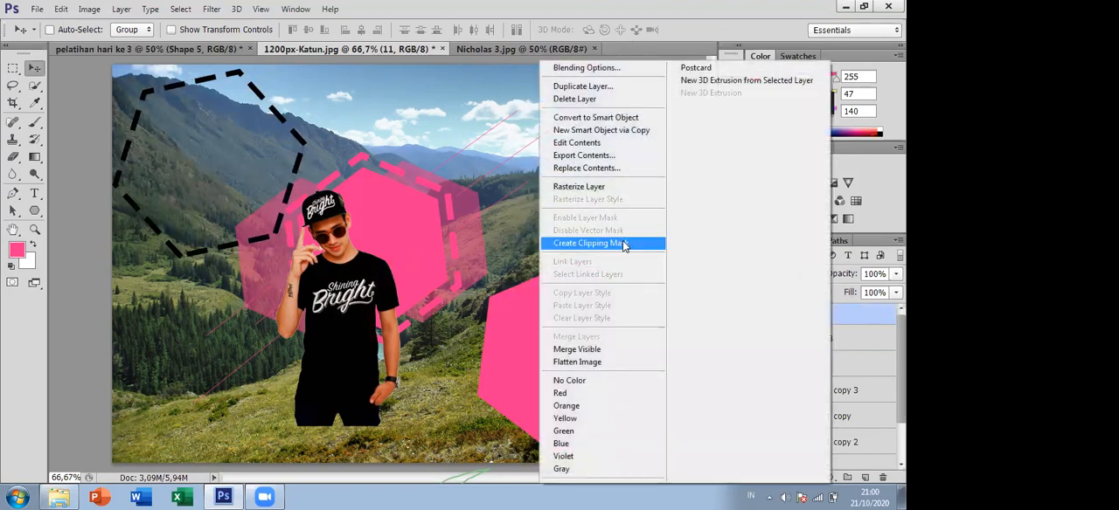
click(622, 243)
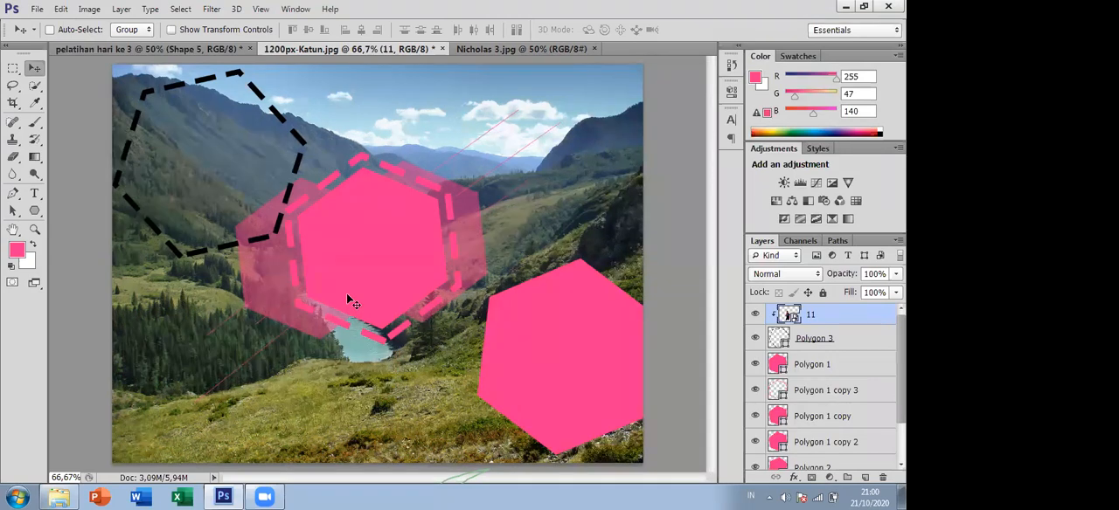
drag(314, 281, 139, 156)
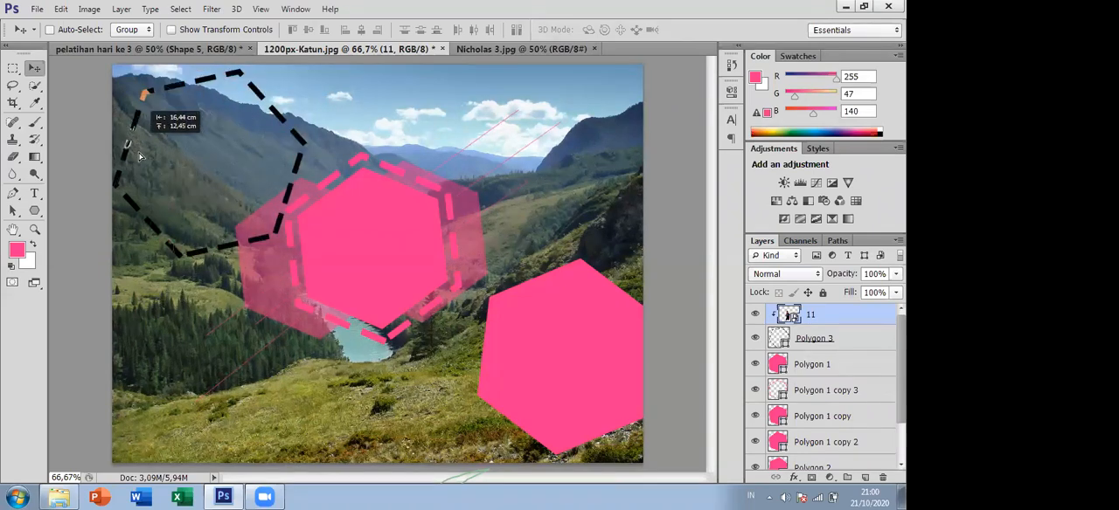
drag(168, 194, 267, 280)
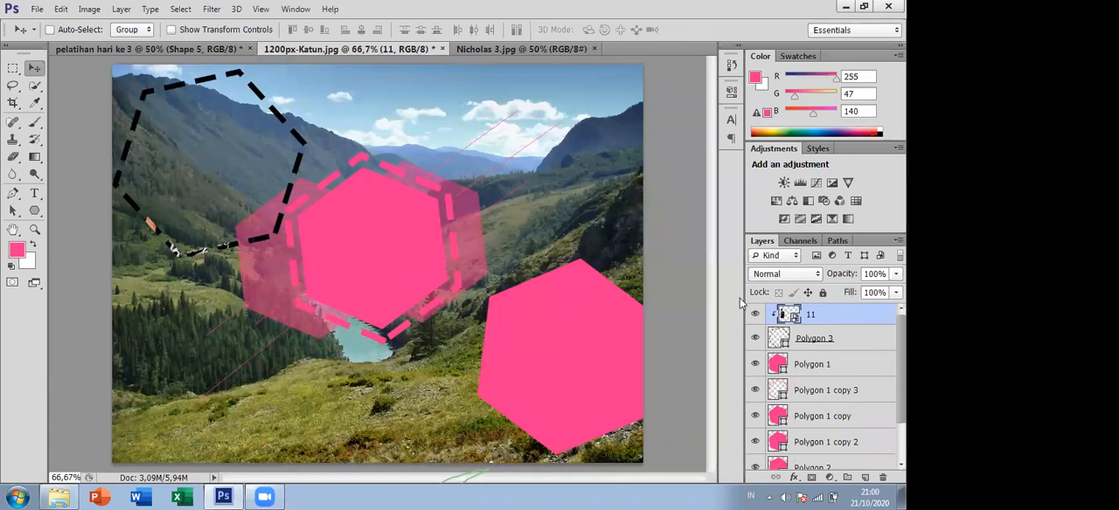
- Release layer 11's clipping mask, move the man in front of the central hexagon, and select Polygon 3
right_click(817, 313)
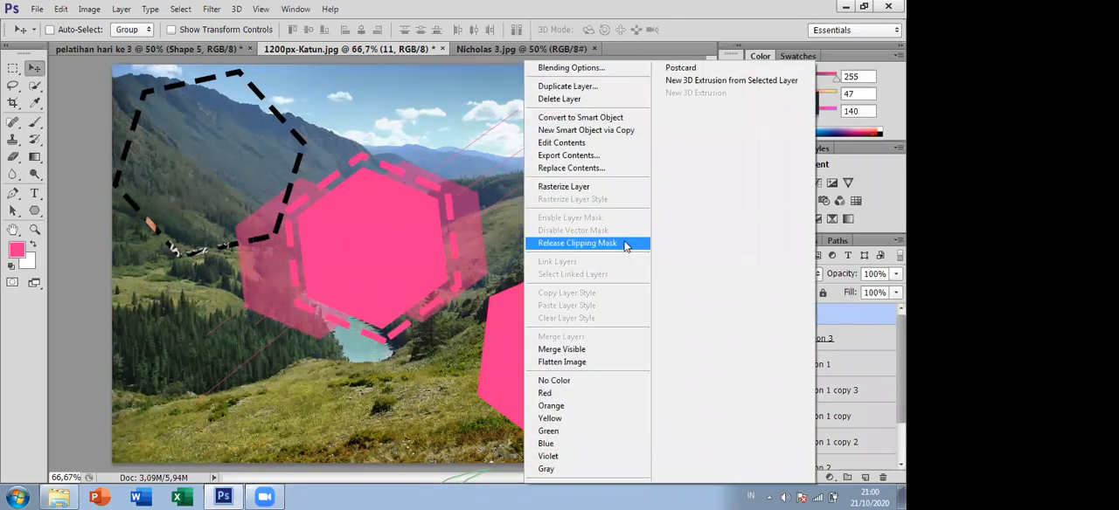
click(626, 247)
drag(222, 201, 395, 279)
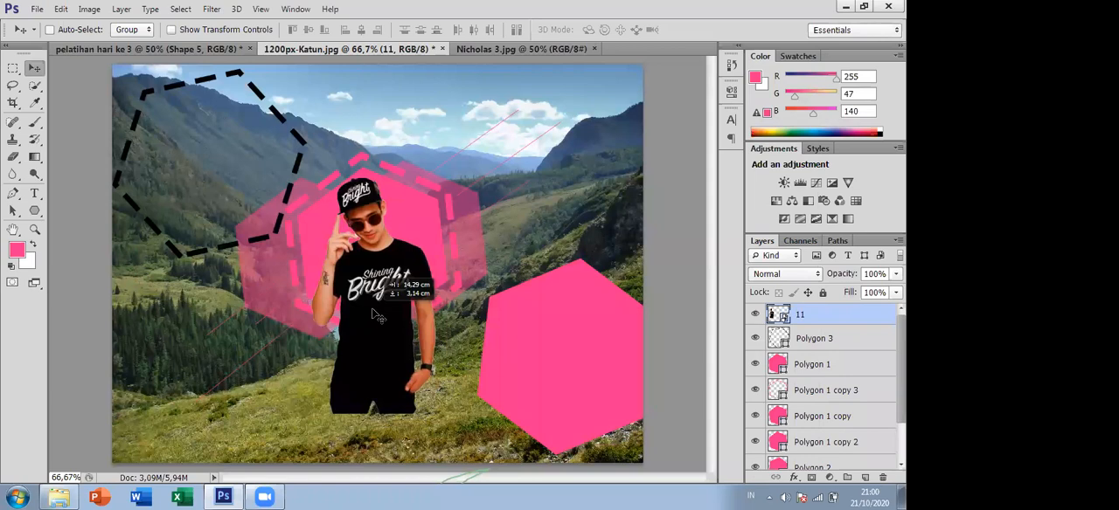
click(836, 340)
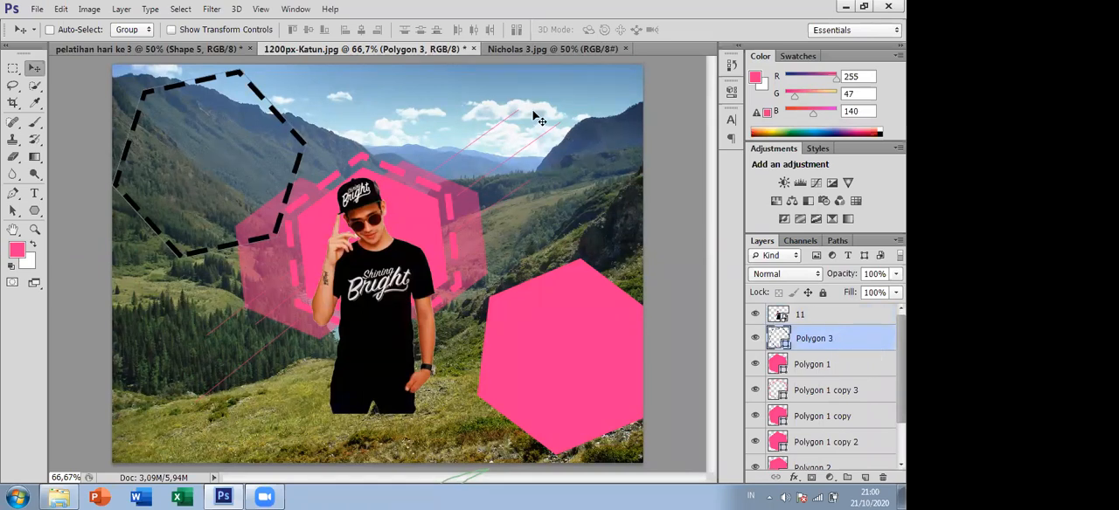
- Review the Nicholas 3.jpg and pelatihan hari ke 3 documents and return to 1200px-Katun.jpg
click(494, 48)
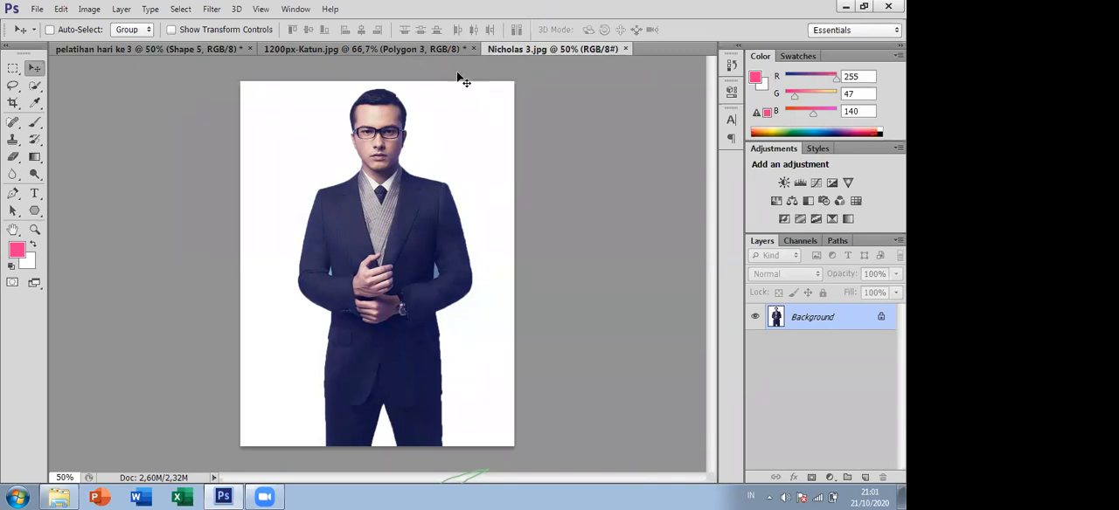
click(195, 48)
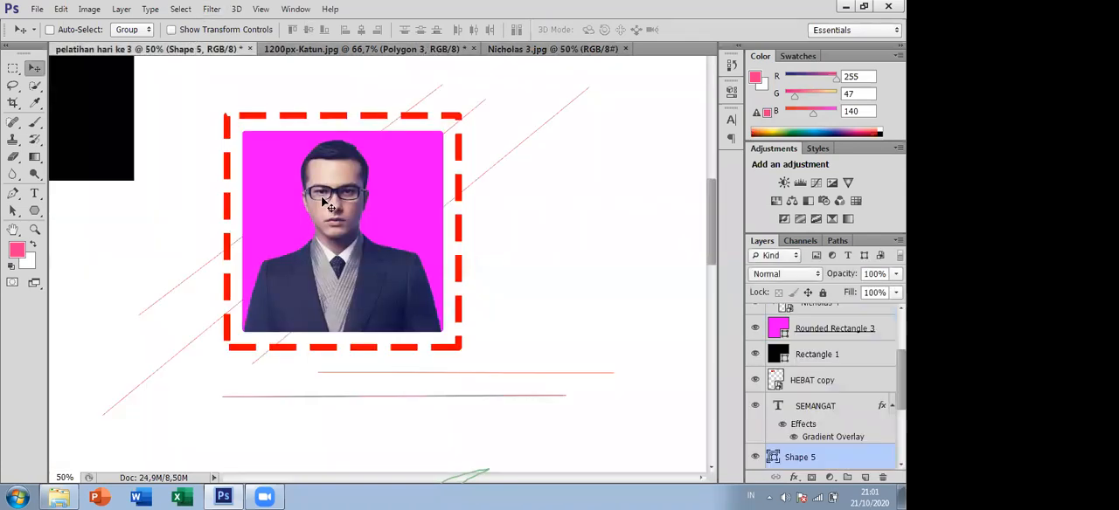
click(316, 50)
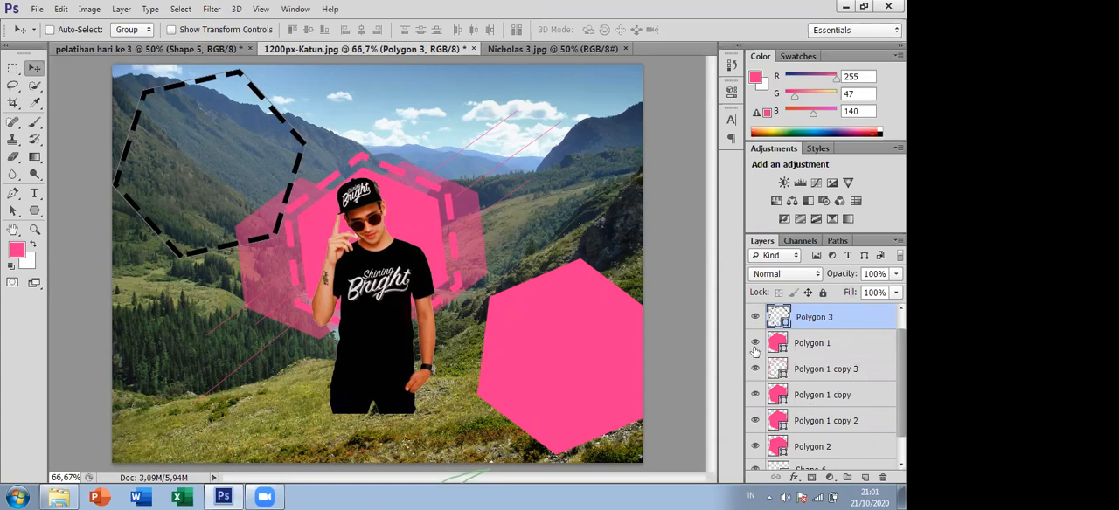
- Try clipping Polygon 3 to Polygon 1 beneath it, and release the clipping mask
click(833, 334)
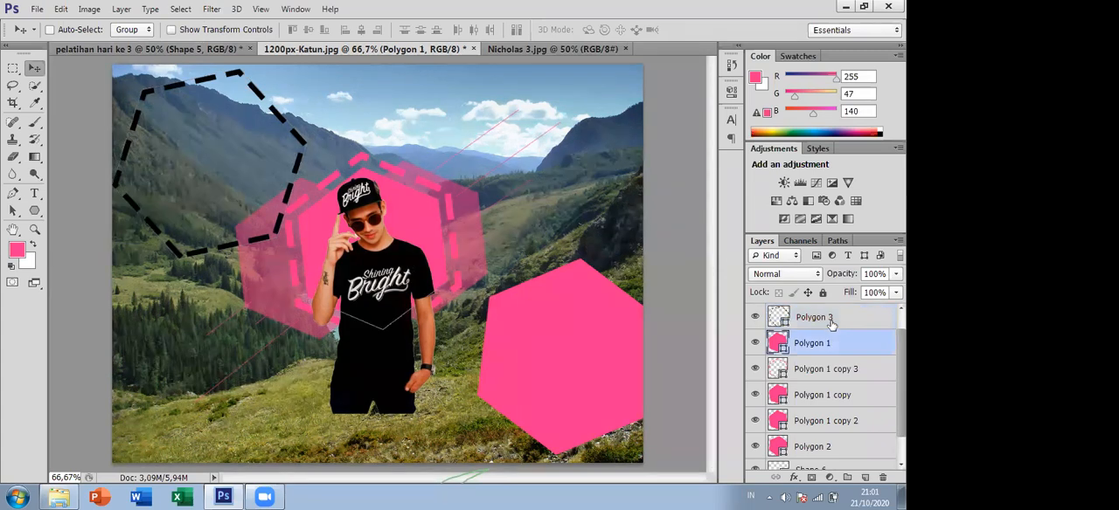
click(819, 316)
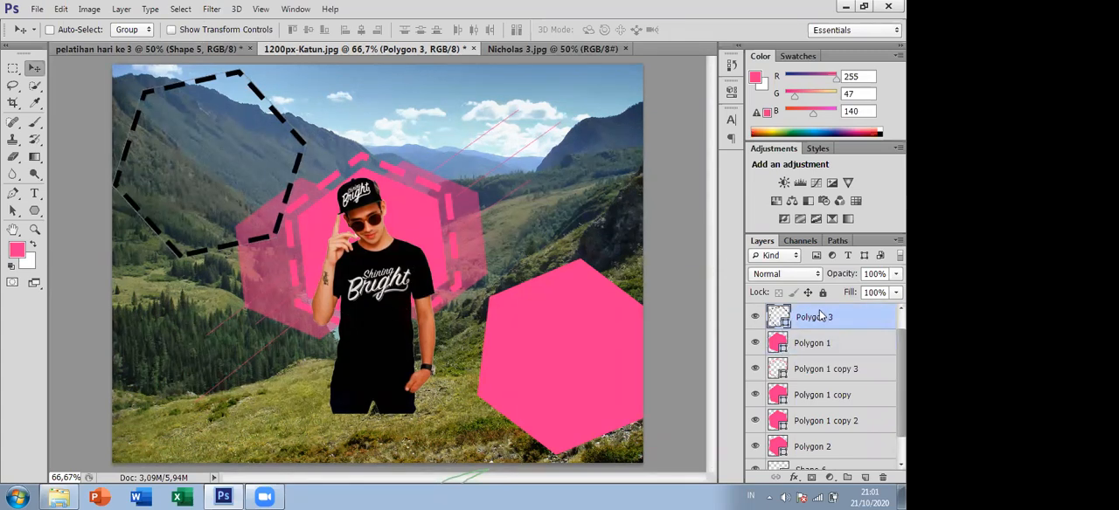
right_click(821, 317)
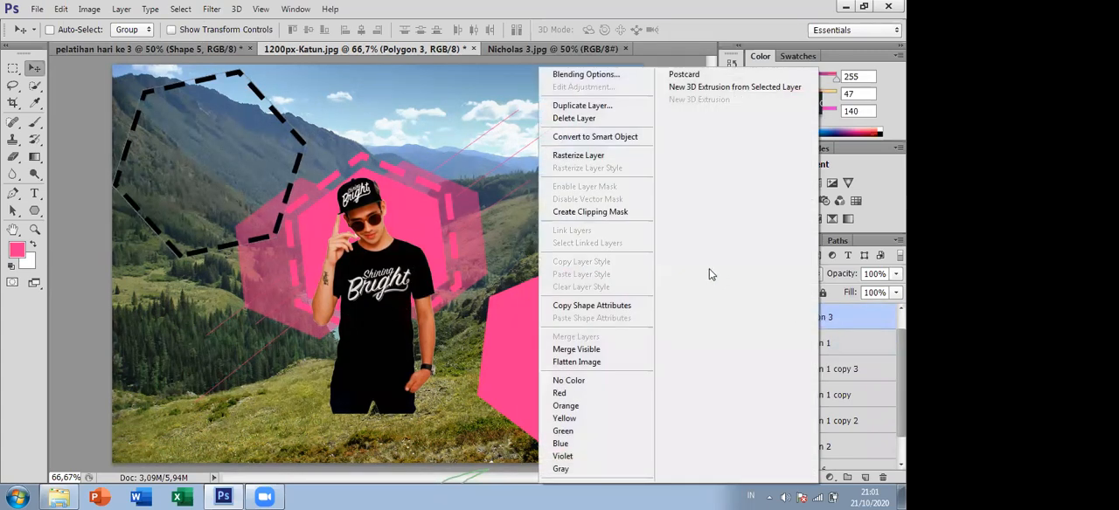
click(614, 212)
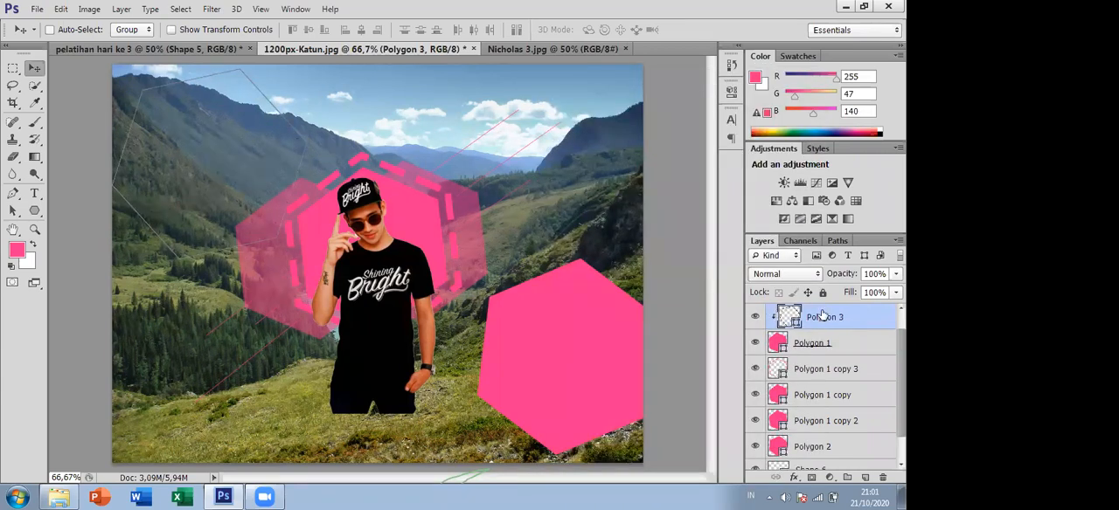
key(ctrl+alt+g)
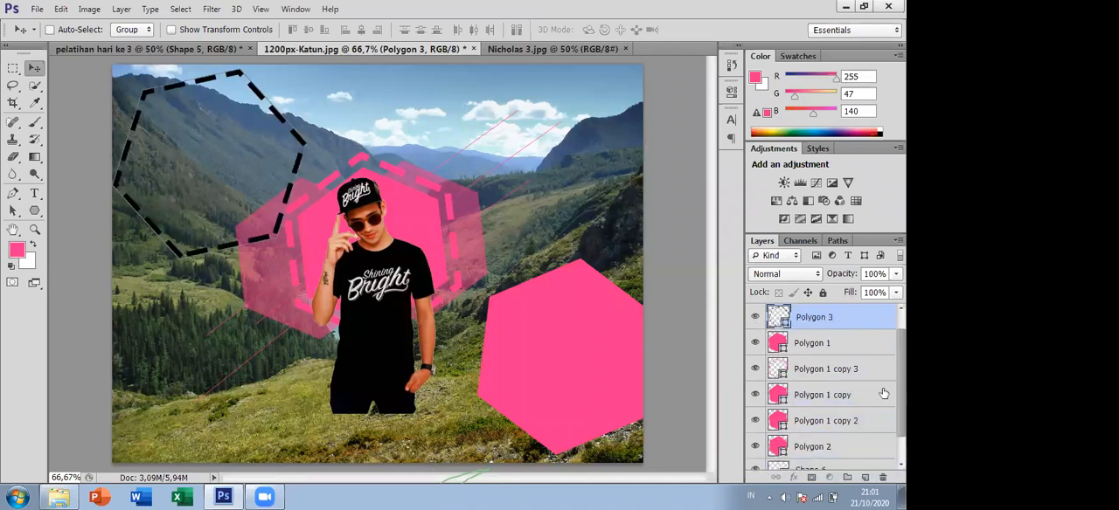
- Delete the dashed Polygon 3 layer and clip layer 11 to Polygon 1
key(Delete)
scroll(816, 350, up, 1)
click(816, 314)
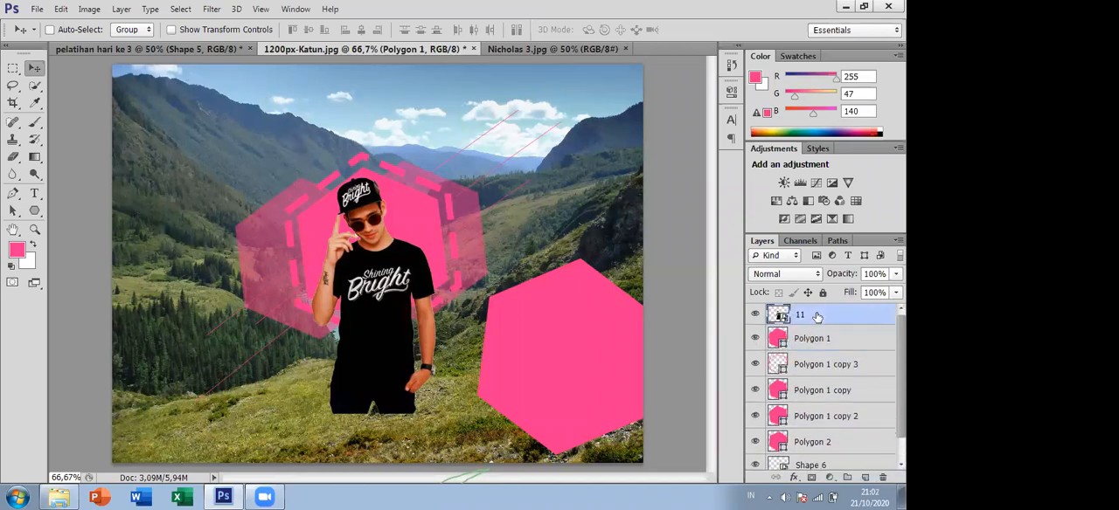
right_click(817, 314)
click(576, 243)
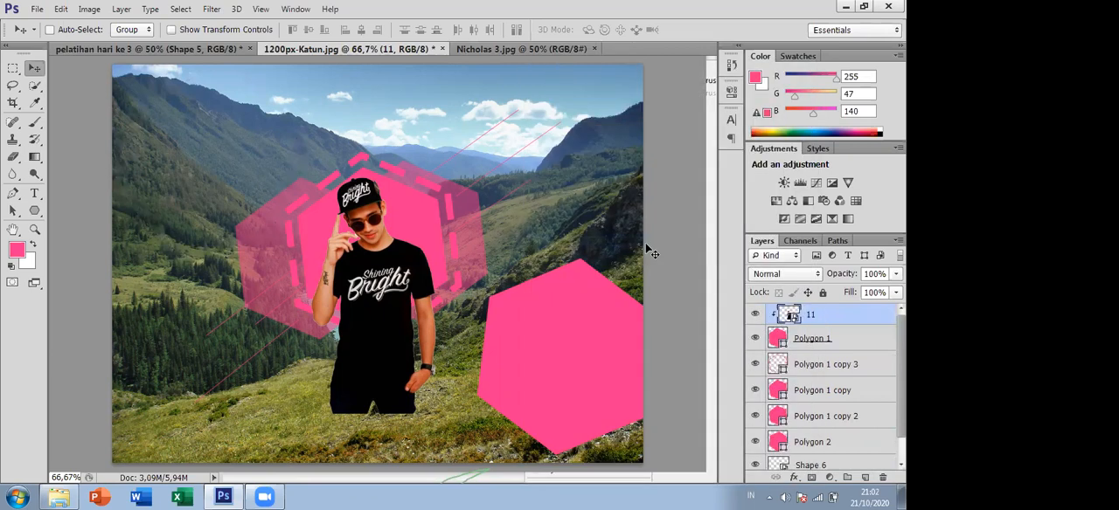
- Move the clipped man around inside the central hexagon to try different crops
drag(386, 278, 376, 240)
drag(382, 198, 385, 272)
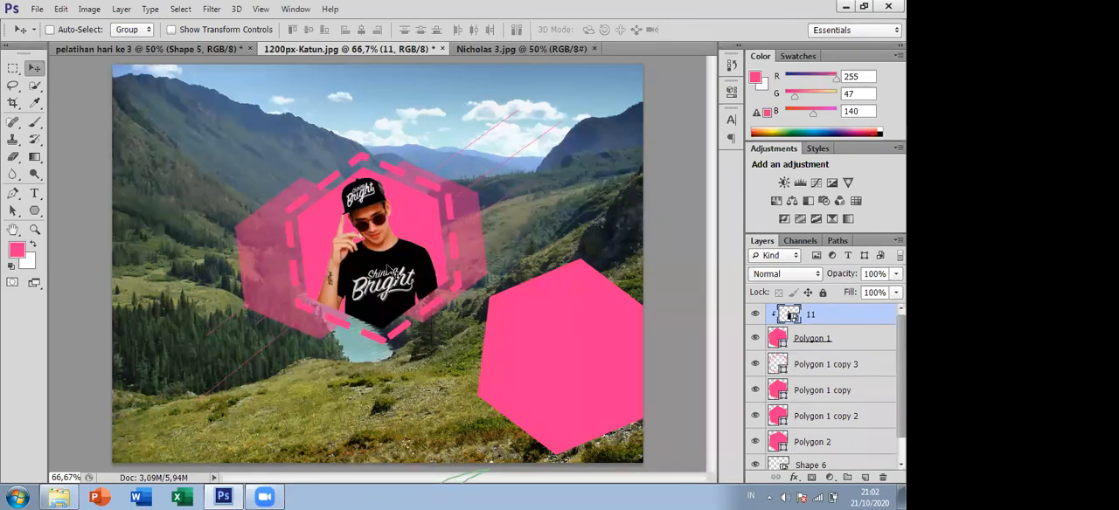
drag(389, 219, 411, 219)
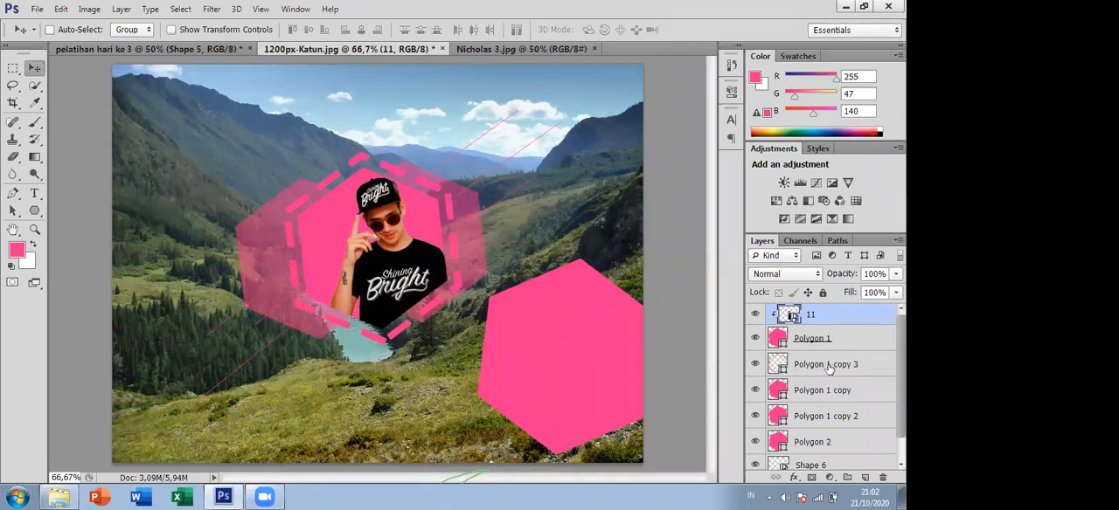
mouse_move(404, 249)
mouse_down()
mouse_move(384, 225)
mouse_move(395, 240)
mouse_up()
- Release layer 11's clipping mask and move the man upward so his cap rises above the central hexagon
right_click(853, 315)
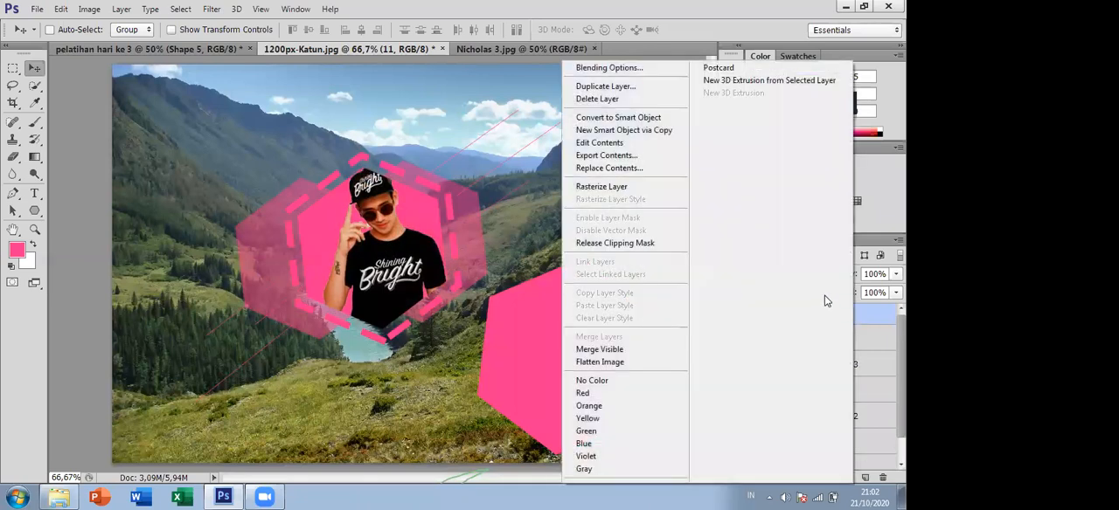
click(644, 243)
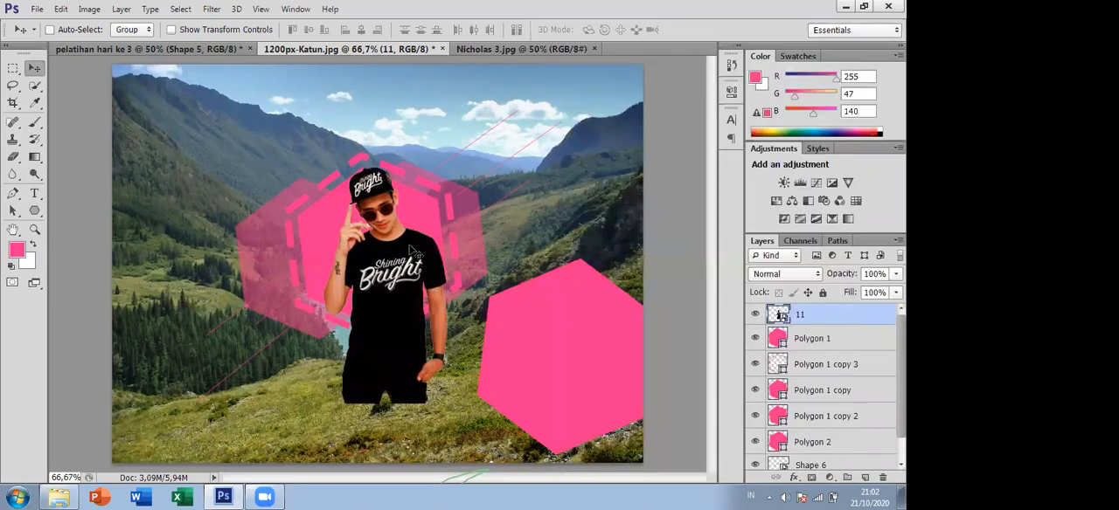
mouse_move(394, 231)
mouse_down()
mouse_move(390, 206)
mouse_move(390, 220)
mouse_up()
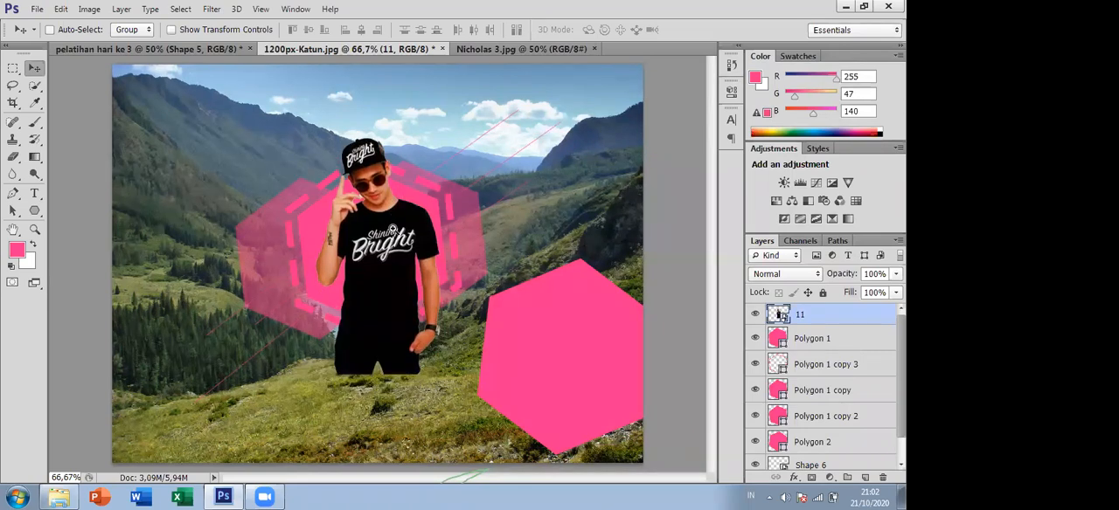
scroll(392, 229, up, 1)
scroll(393, 229, up, 1)
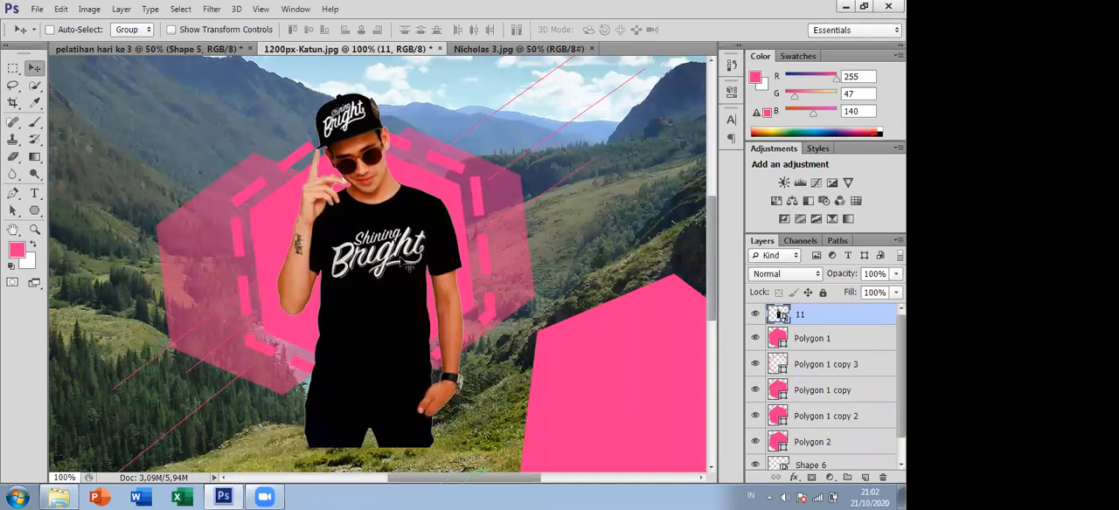
mouse_move(407, 262)
mouse_down()
mouse_move(401, 236)
mouse_move(399, 246)
mouse_up()
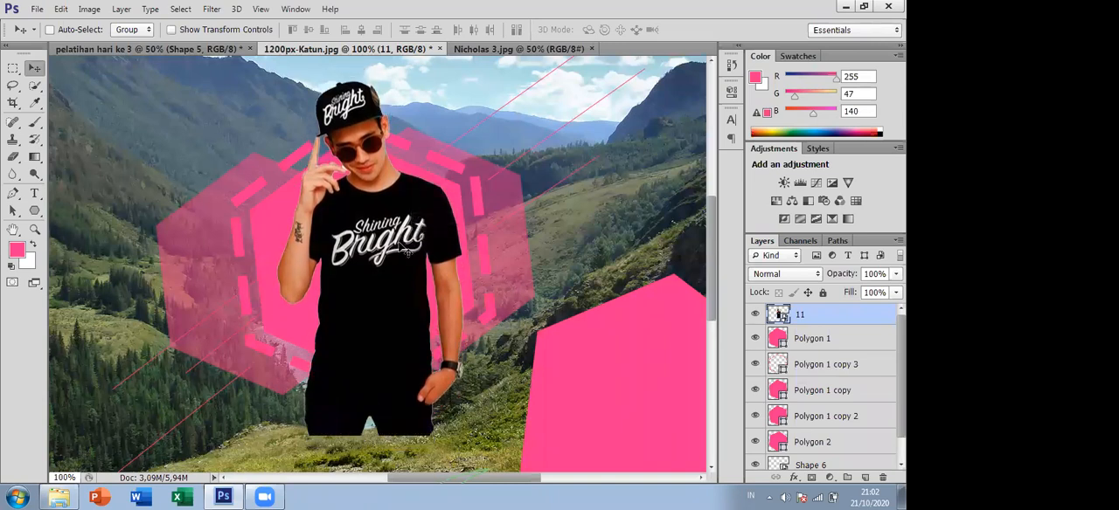
- Enlarge the man on layer 11 to about 87% and reposition him over the central hexagon
key(ctrl+t)
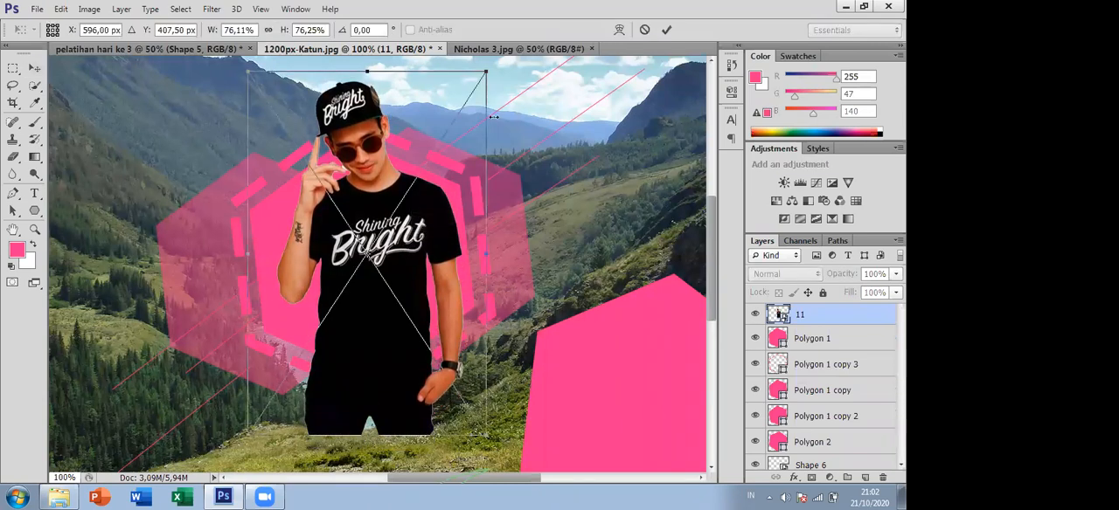
drag(507, 57, 522, 82)
key(Return)
drag(438, 249, 415, 265)
- Scale the man down to about 71% and place him with his head above the central hexagon's upper edge
key(ctrl+t)
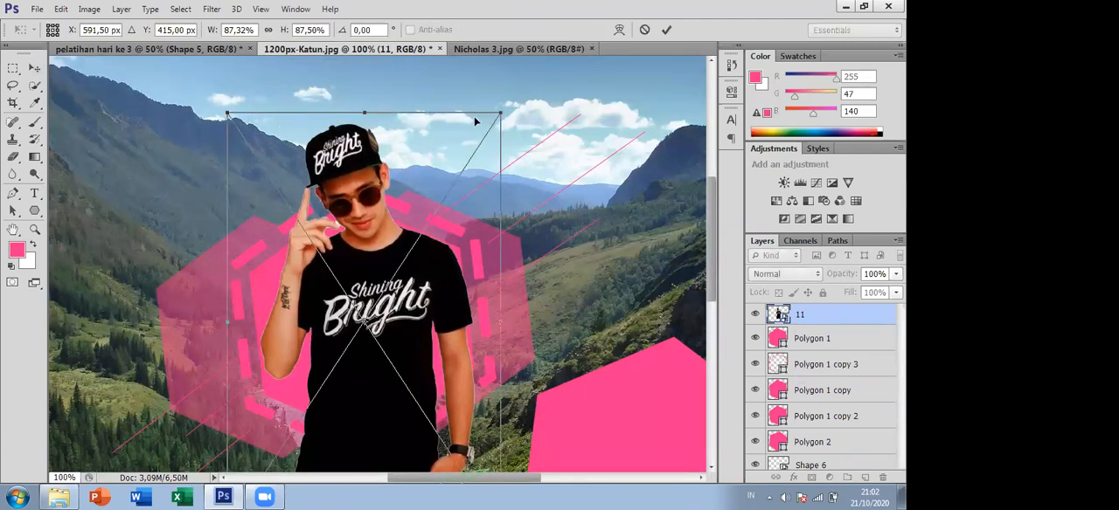
drag(500, 113, 482, 140)
drag(388, 282, 403, 258)
drag(480, 156, 449, 204)
drag(415, 317, 409, 288)
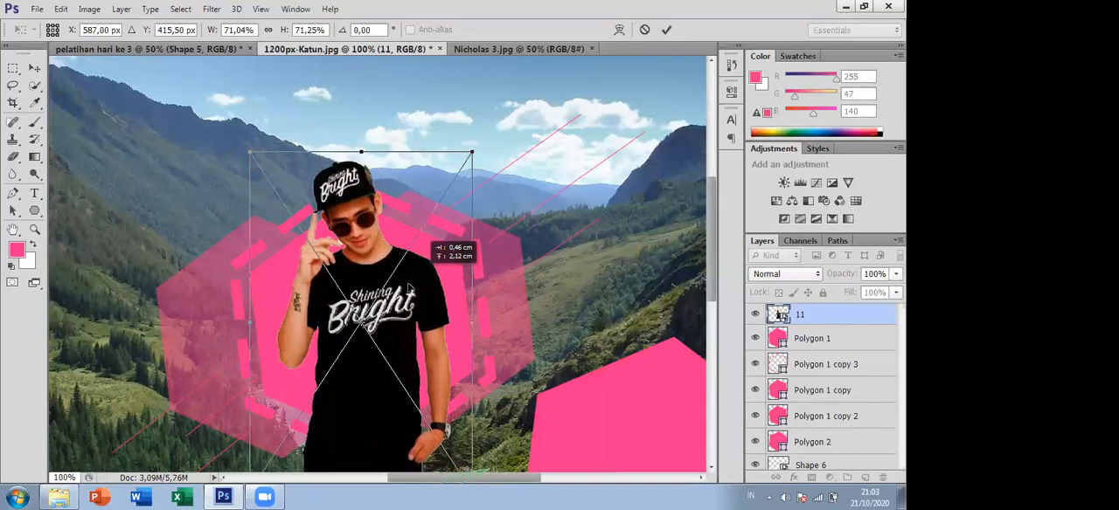
key(Return)
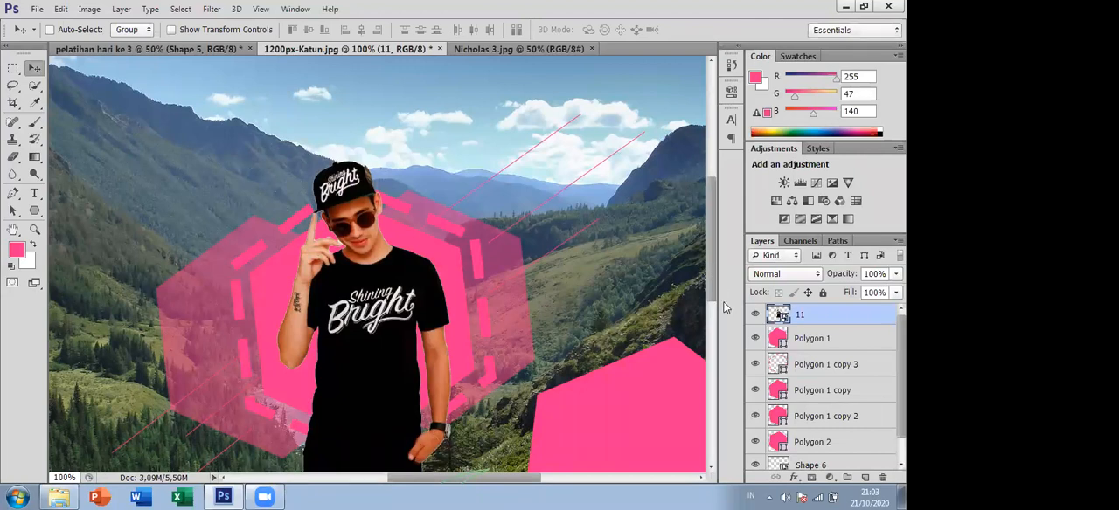
- Lower layer 11's opacity to 61% to reveal the hexagon edges behind the man's lower body
scroll(726, 307, down, 3)
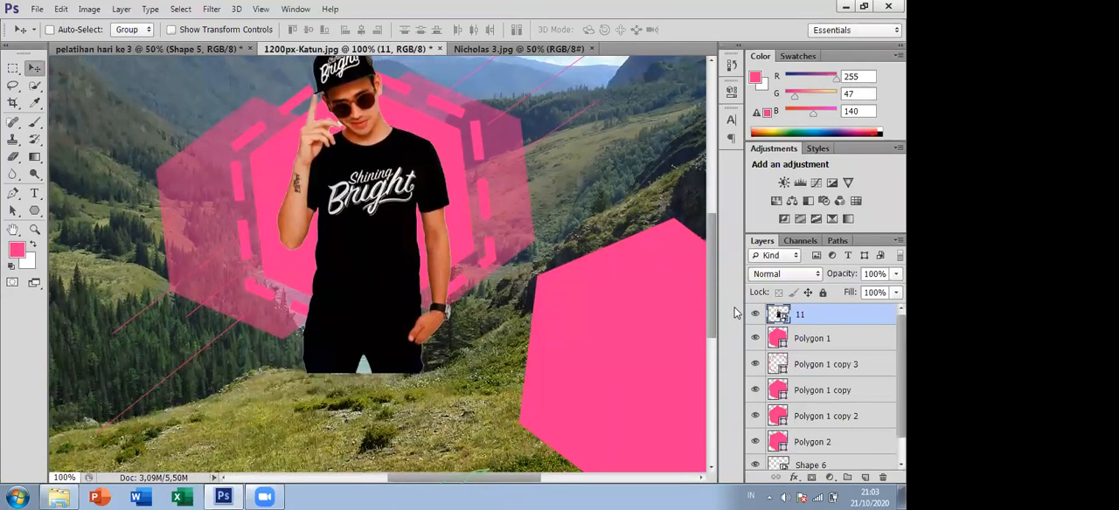
drag(710, 292, 709, 291)
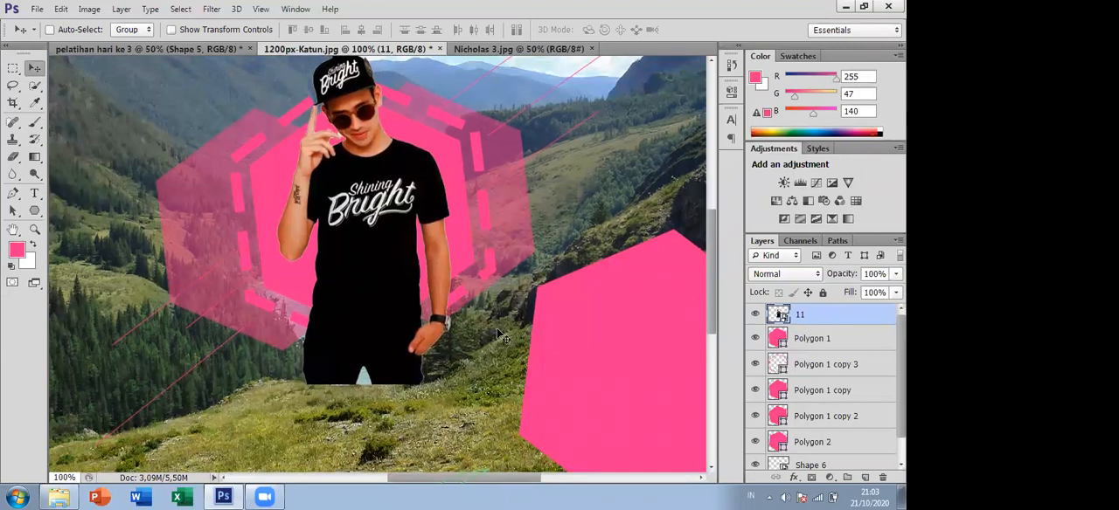
click(373, 325)
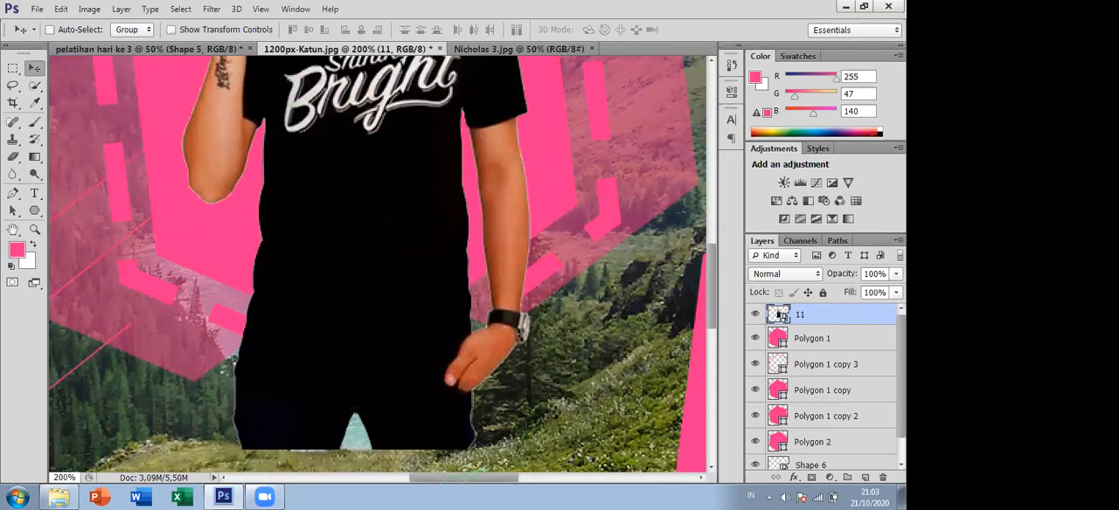
click(895, 274)
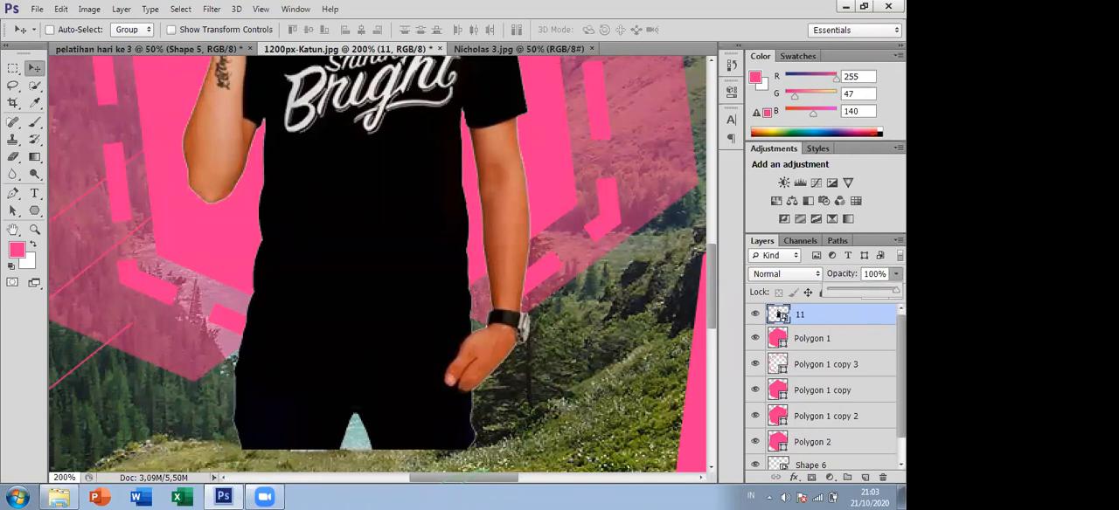
drag(895, 291, 871, 289)
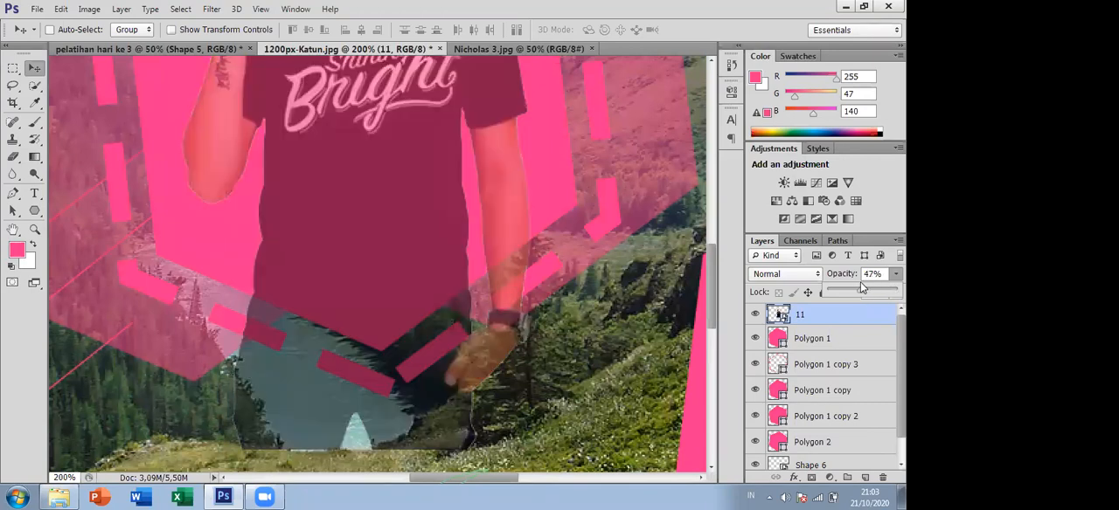
click(860, 282)
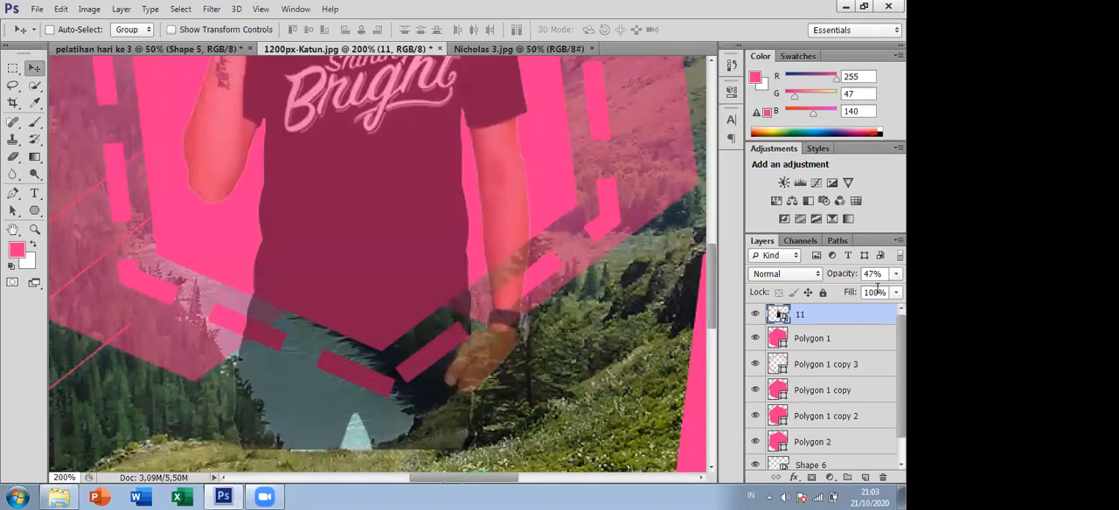
click(895, 274)
drag(872, 295, 873, 291)
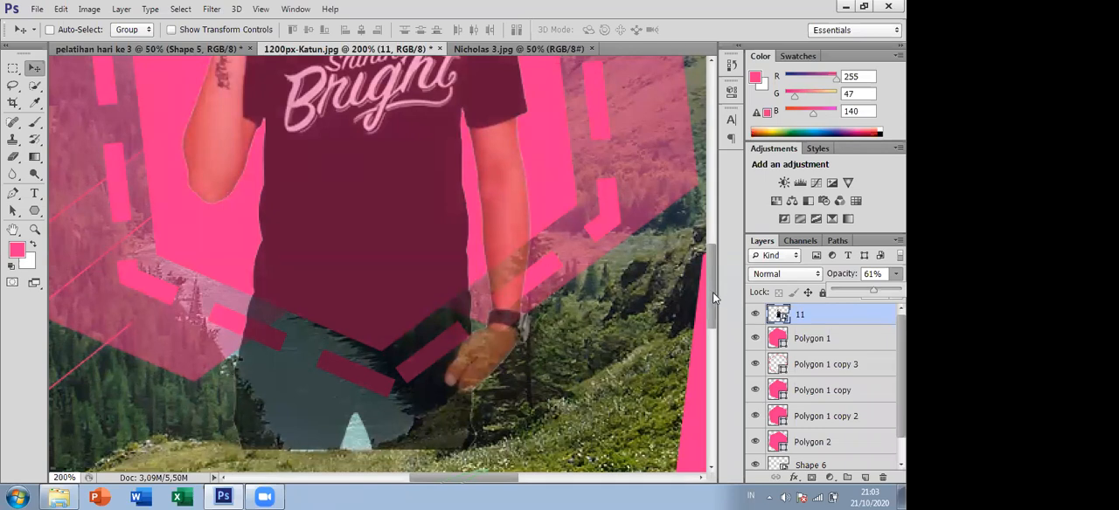
- Select the man's lower body outside Polygon 1 with the Polygonal Lasso, following the hexagon's two lower edges
scroll(712, 292, down, 3)
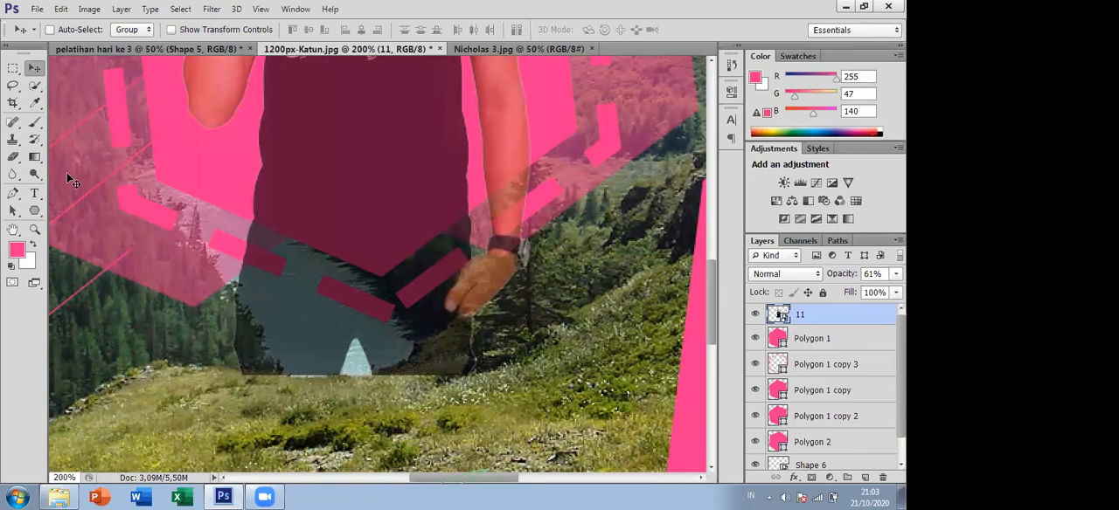
click(15, 87)
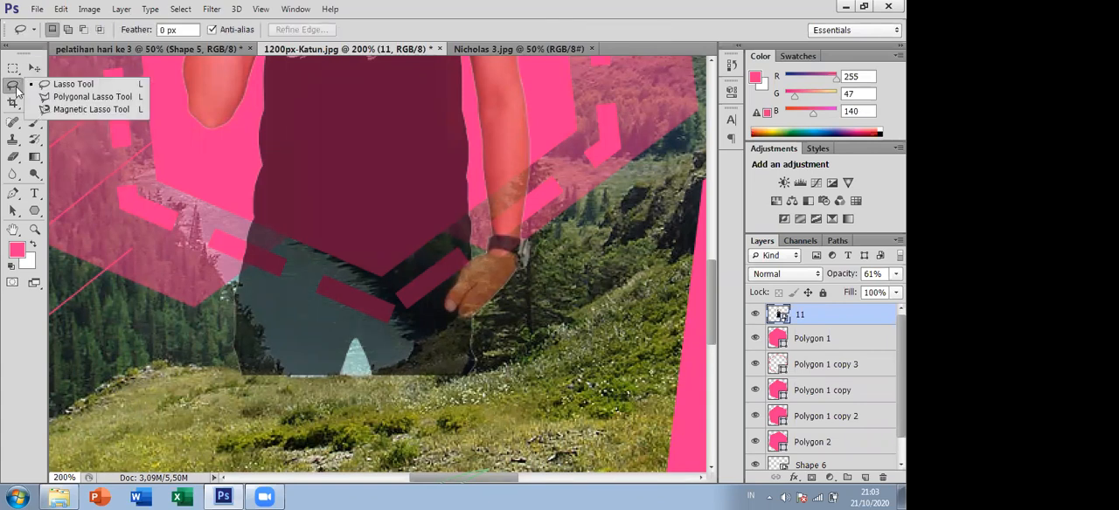
click(63, 99)
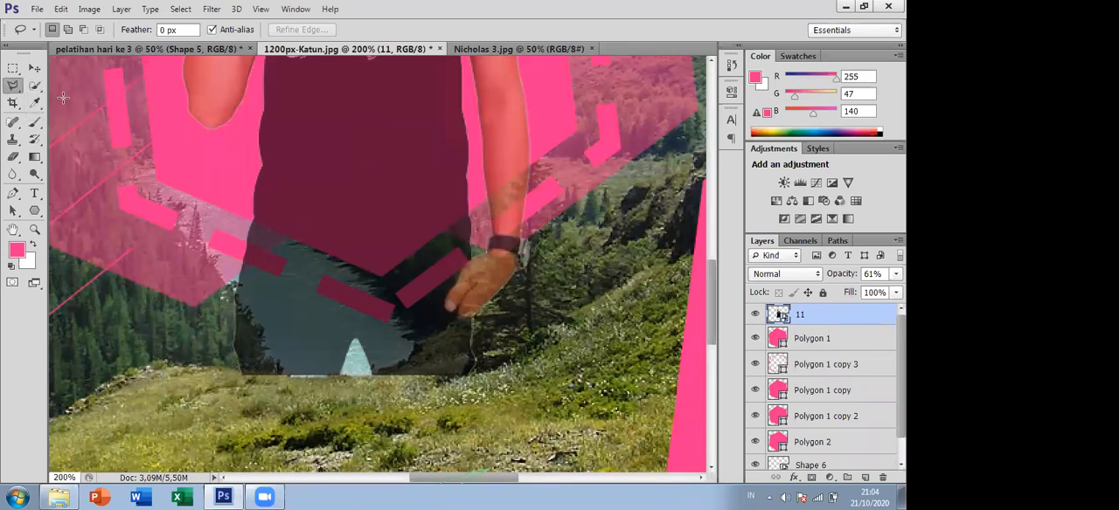
click(248, 220)
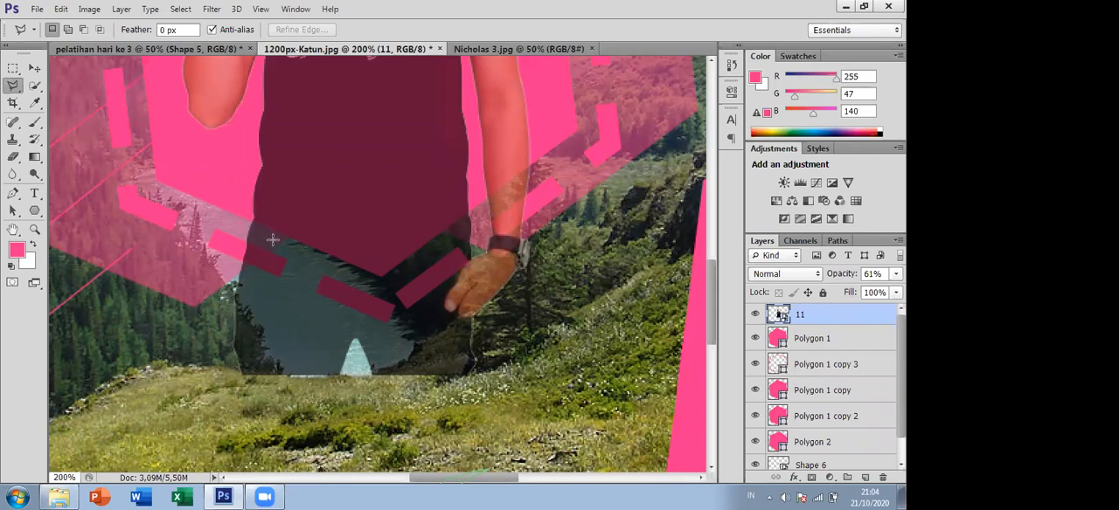
click(380, 276)
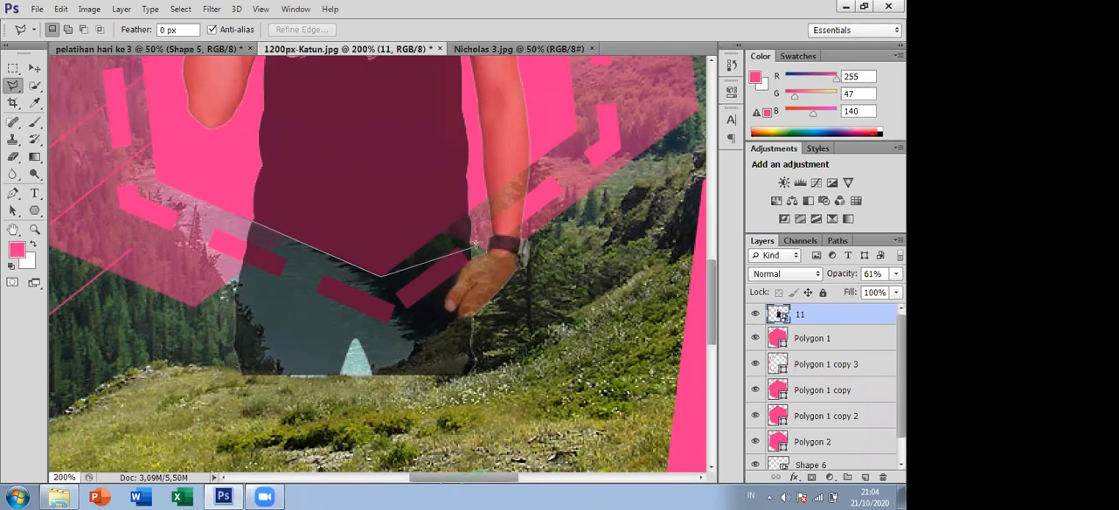
click(538, 158)
click(542, 353)
click(199, 413)
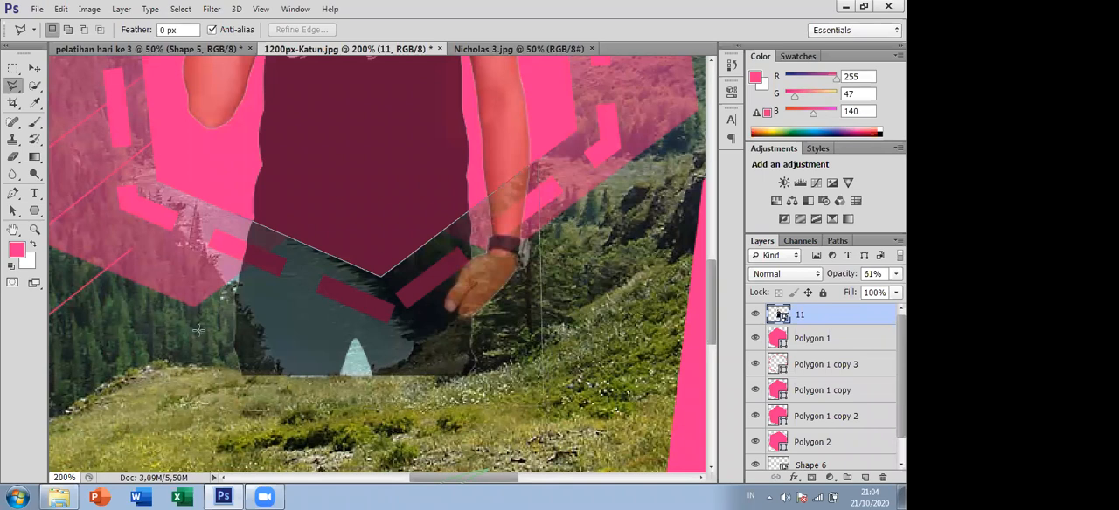
click(237, 216)
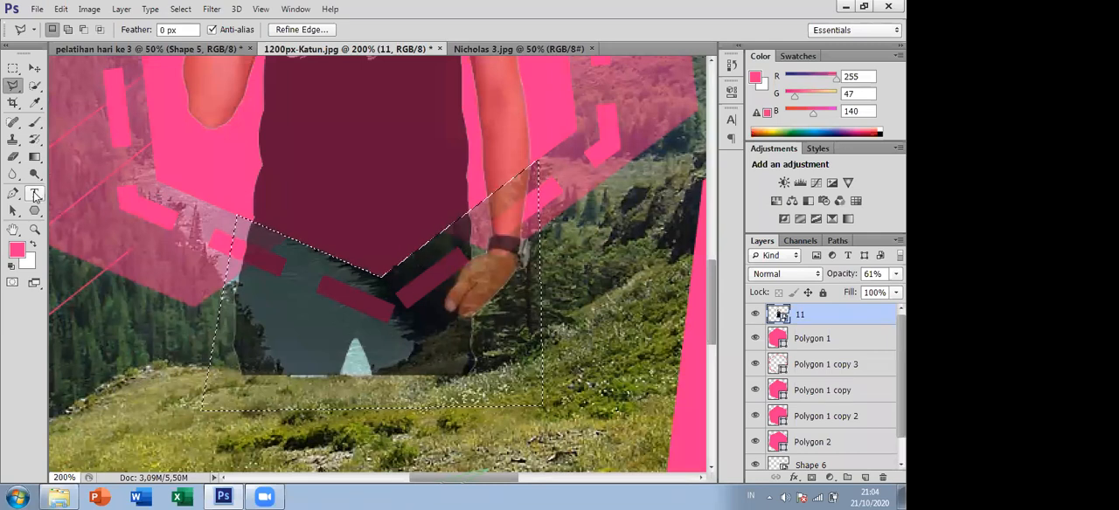
- Rasterize layer 11 for use with the Eraser tool and set the eraser size to 59 px
right_click(12, 156)
click(66, 153)
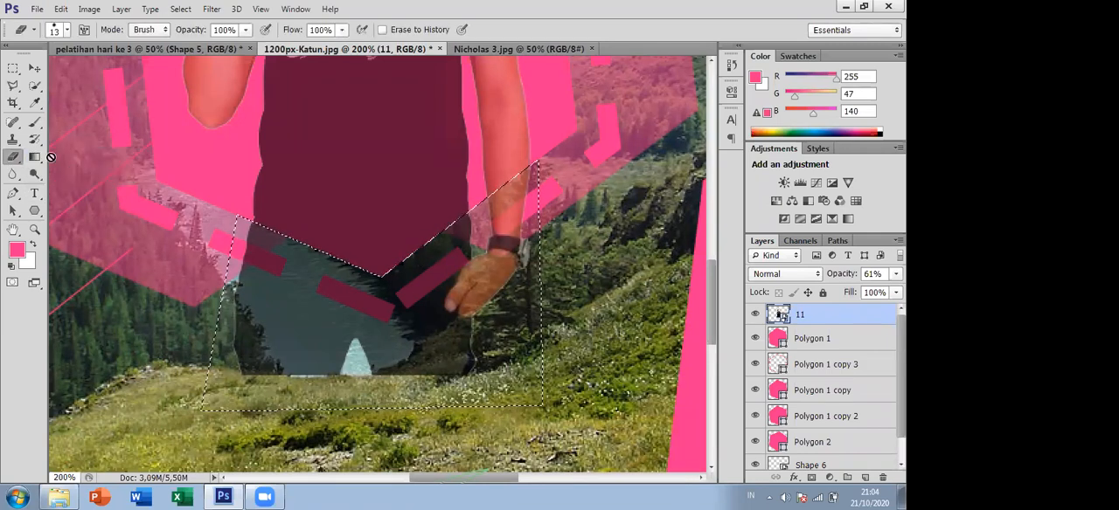
click(313, 315)
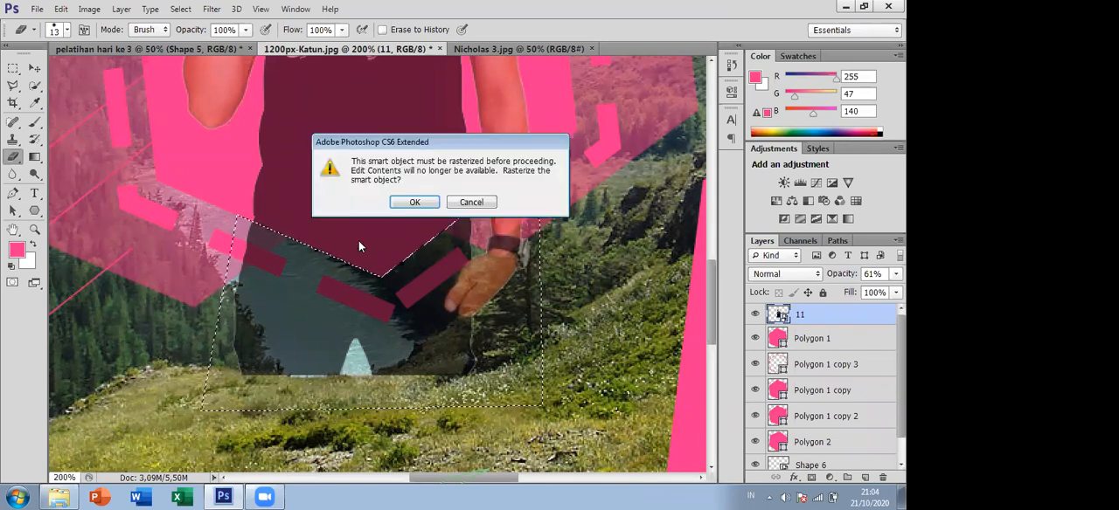
click(411, 202)
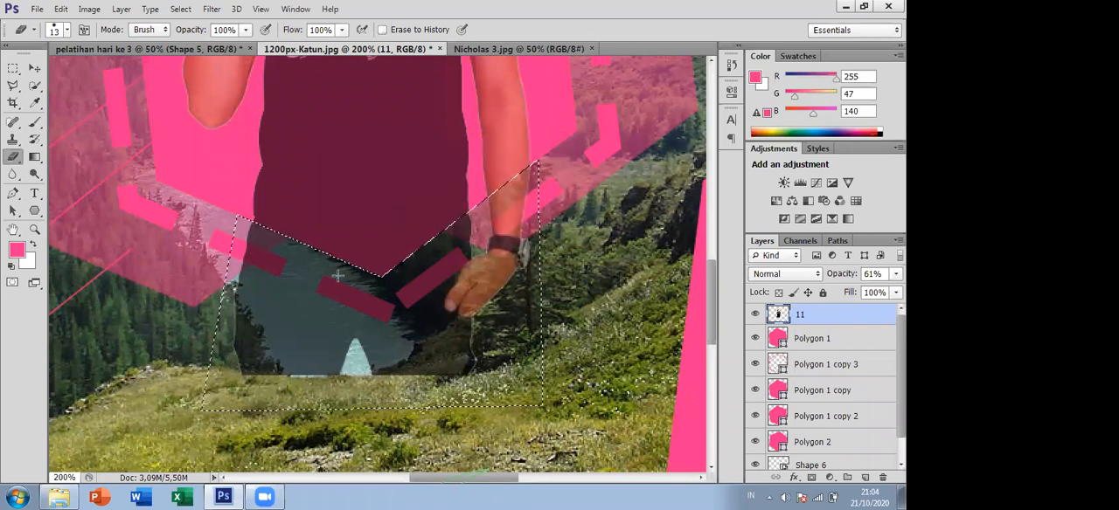
click(68, 31)
drag(28, 72, 54, 90)
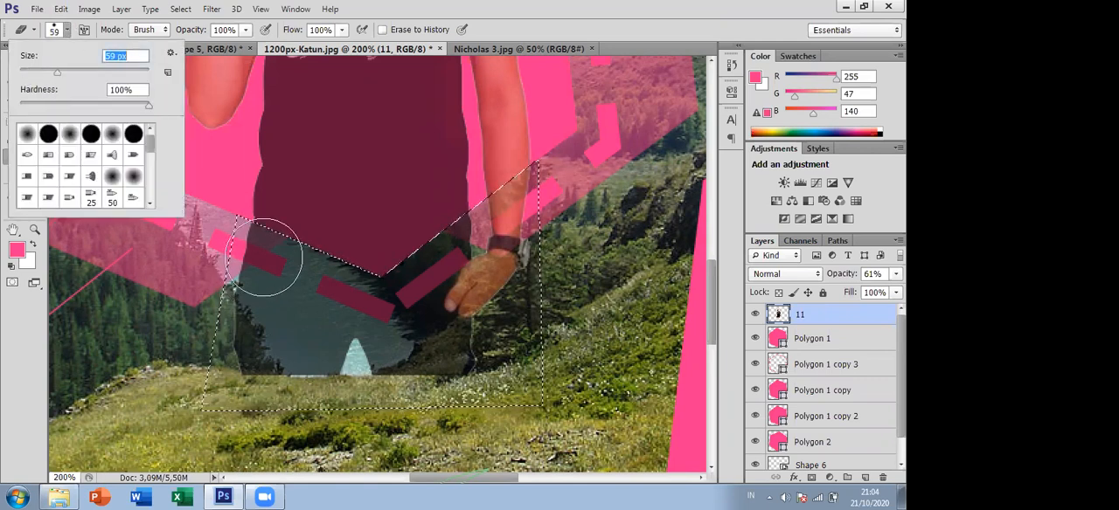
- Erase the man's lower body and hand inside the selection below the central hexagon's edges, and clear the selection
click(281, 295)
mouse_move(281, 297)
mouse_down()
mouse_move(251, 341)
mouse_move(246, 379)
mouse_move(267, 370)
mouse_move(310, 238)
mouse_move(349, 350)
mouse_up()
drag(522, 397, 404, 362)
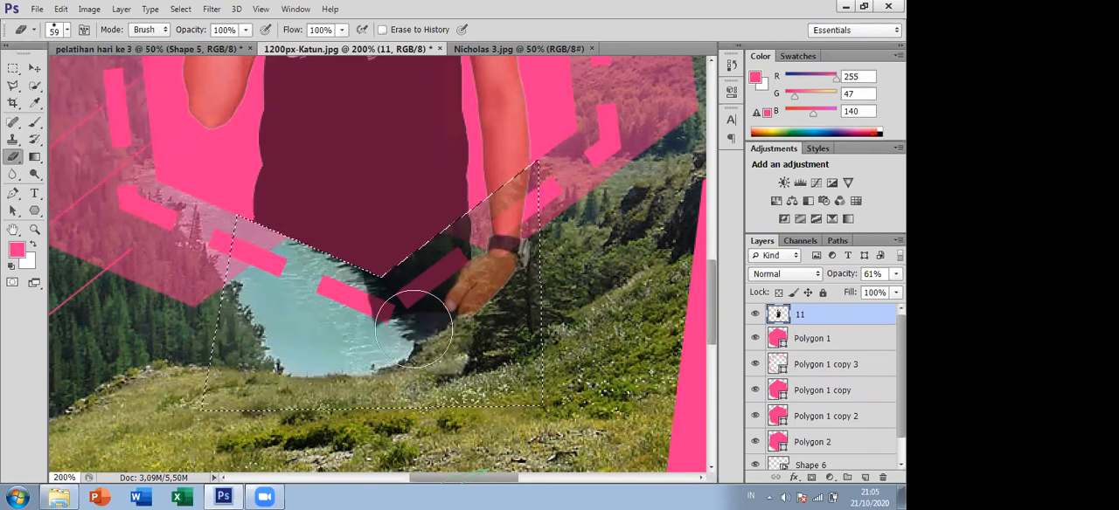
mouse_move(544, 267)
mouse_down()
mouse_move(436, 271)
mouse_move(556, 199)
mouse_move(509, 198)
mouse_move(449, 274)
mouse_move(525, 148)
mouse_move(518, 207)
mouse_move(388, 285)
mouse_up()
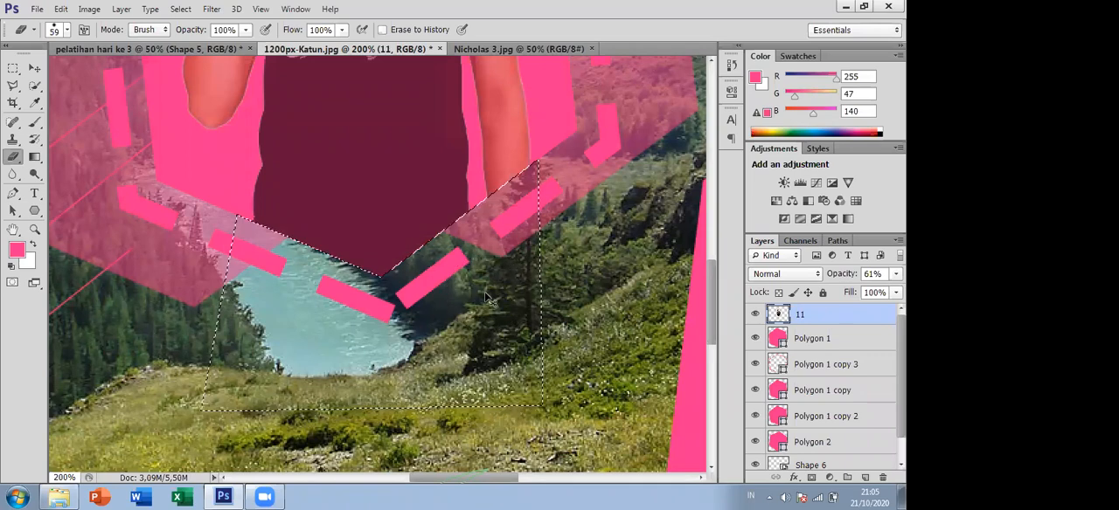
key(ctrl+d)
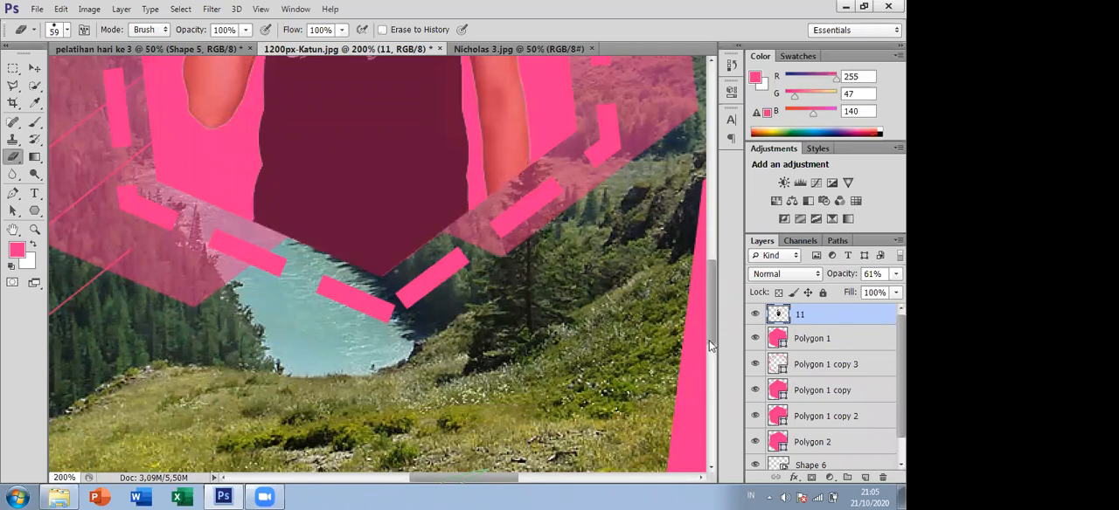
- Restore layer 11's opacity to 100%
drag(709, 341, 707, 289)
alt+click(591, 259)
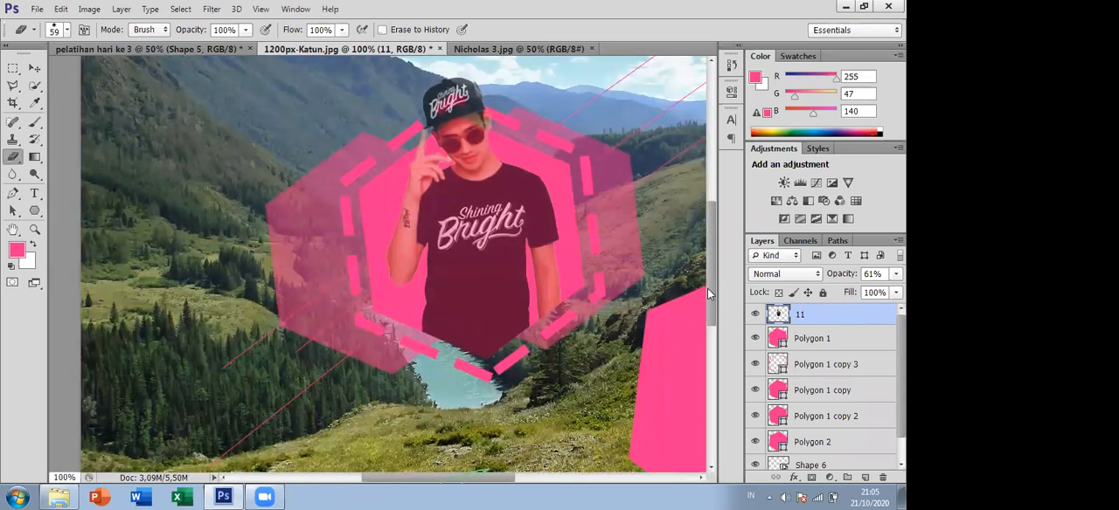
scroll(813, 321, up, 1)
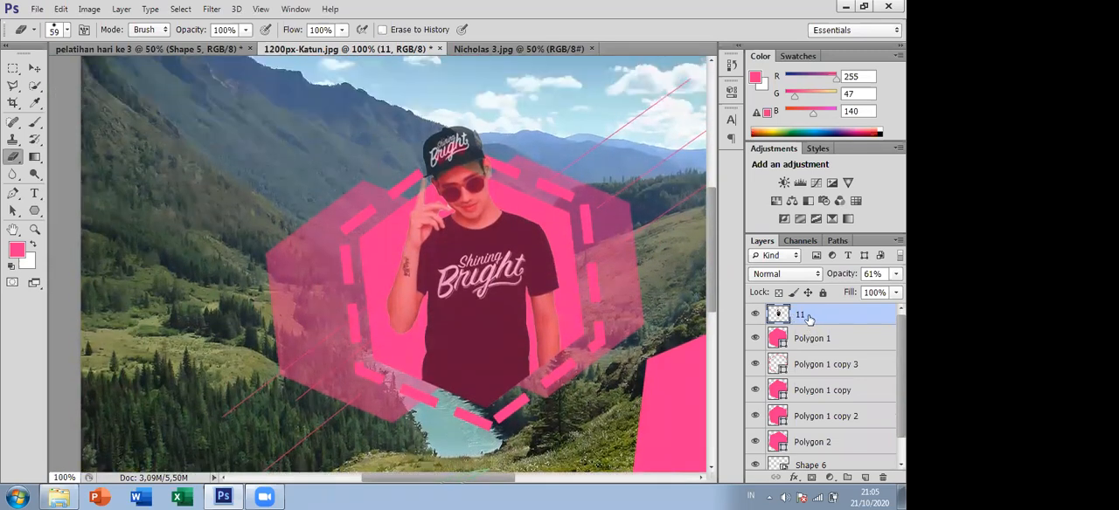
click(896, 273)
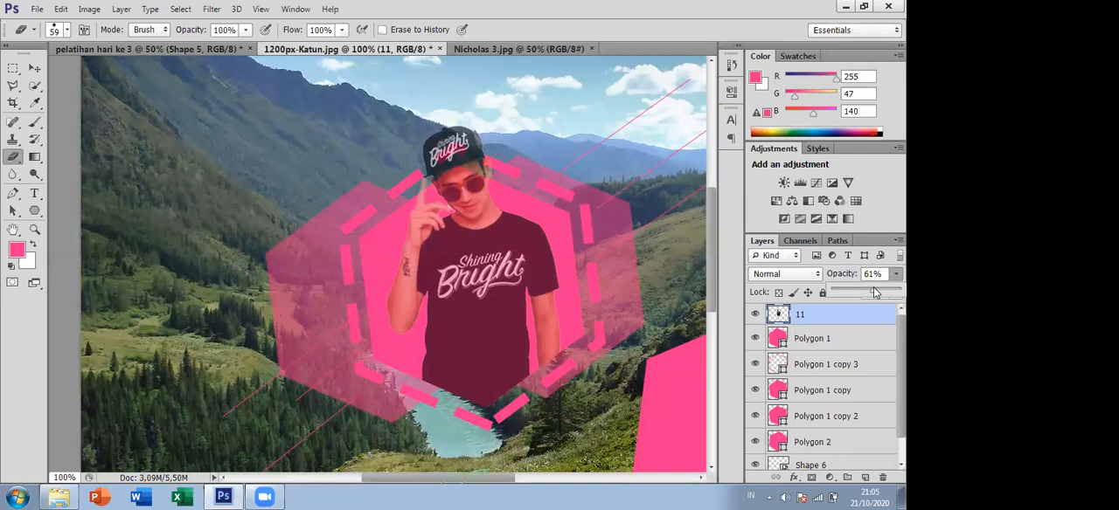
drag(874, 293, 900, 293)
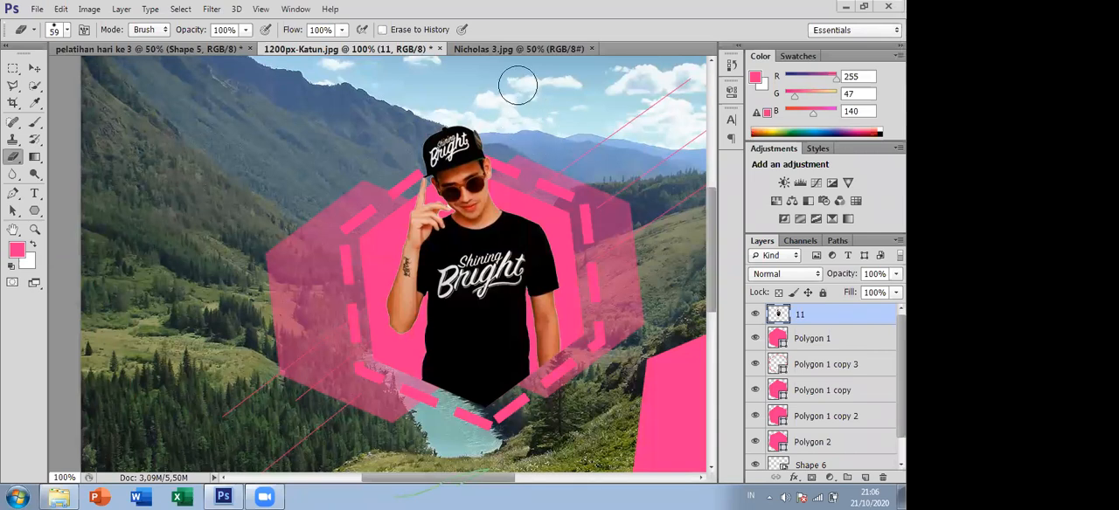
- Review the three open documents, including the framed portrait and the hexagon composition, and examine the available shape tools
click(494, 50)
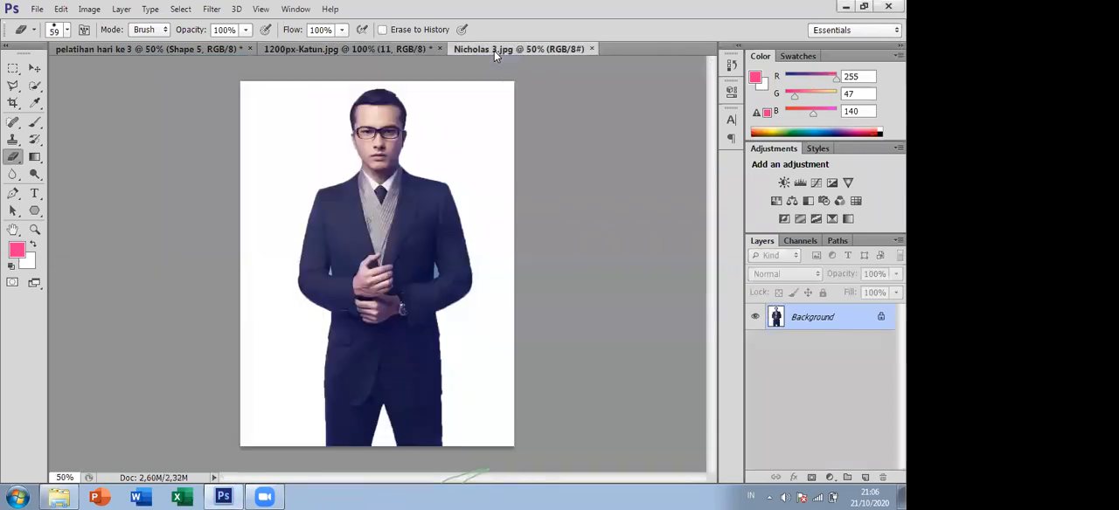
click(407, 48)
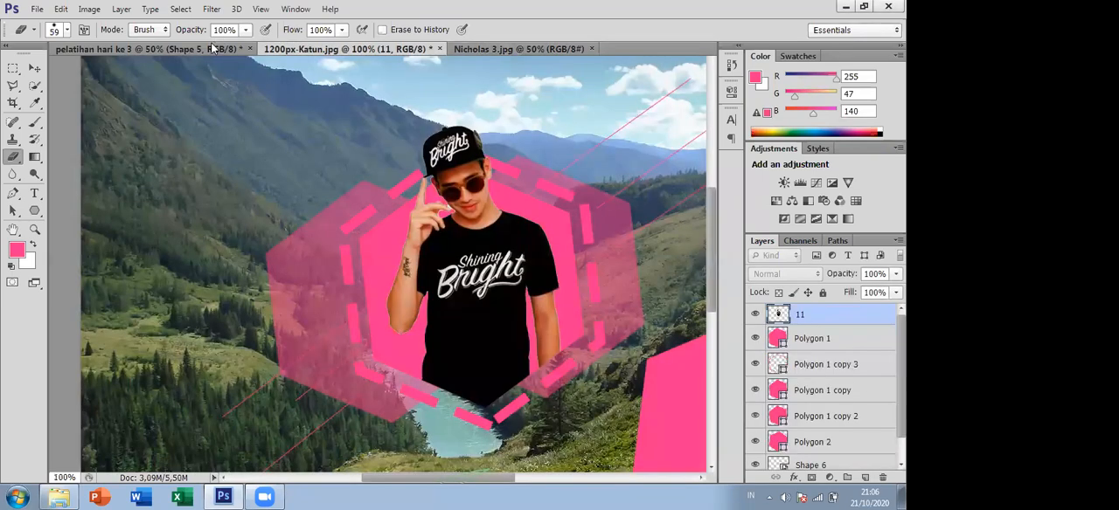
click(520, 48)
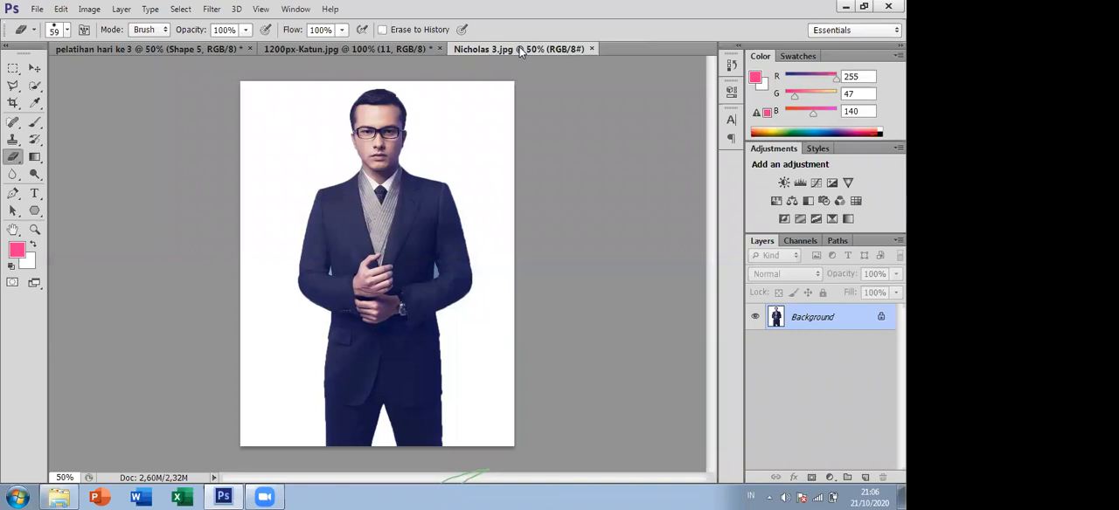
click(149, 49)
scroll(320, 163, up, 5)
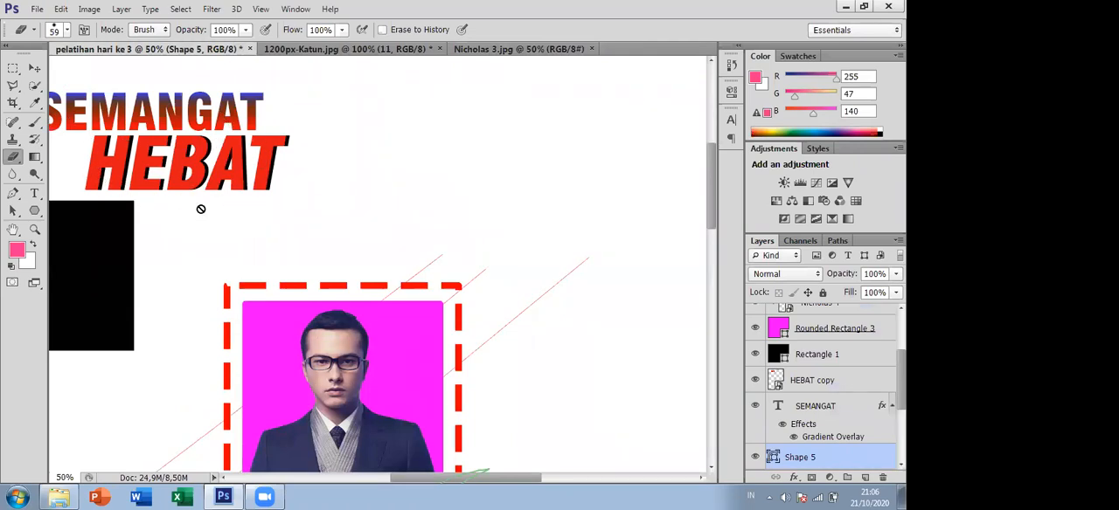
scroll(330, 242, down, 3)
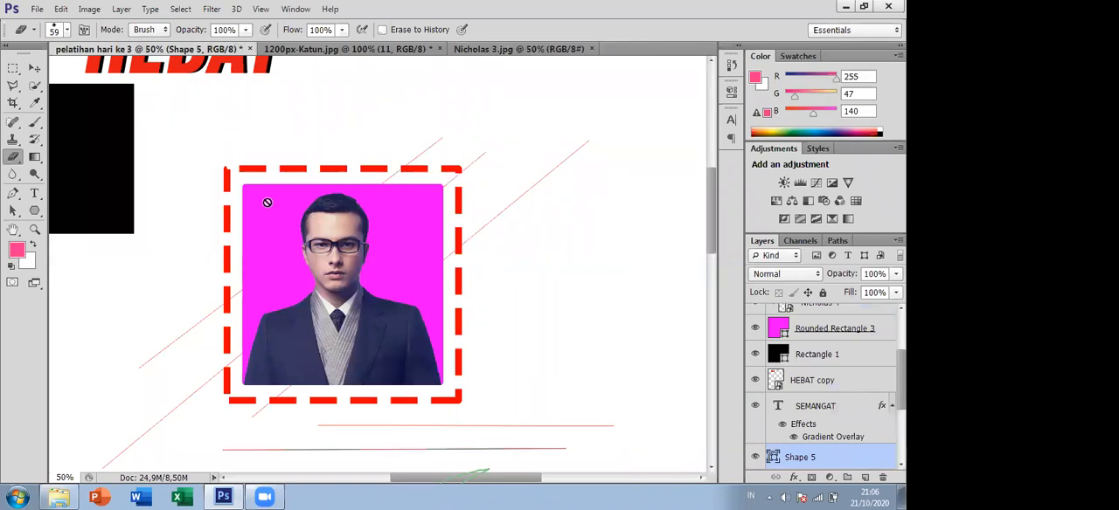
click(310, 50)
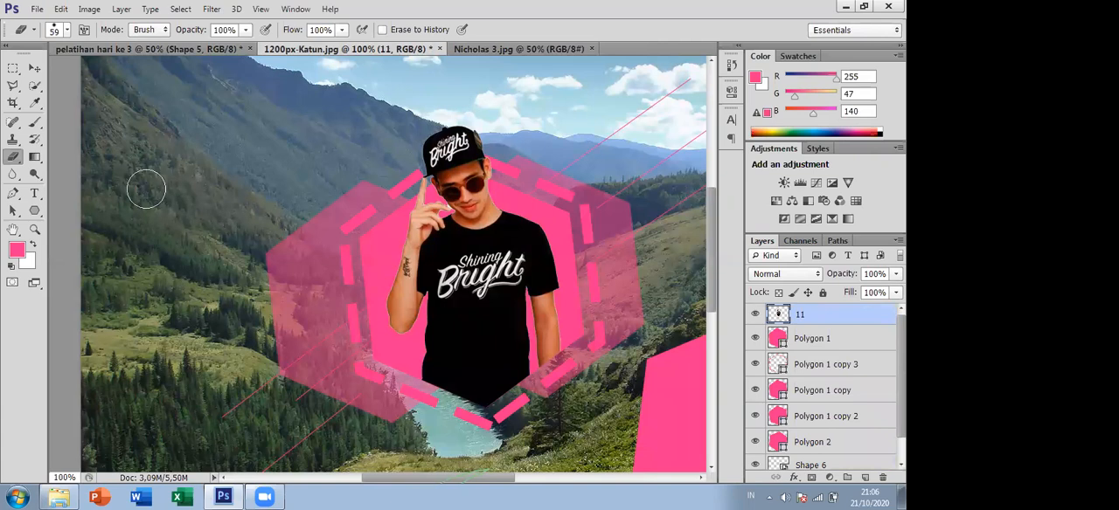
click(34, 211)
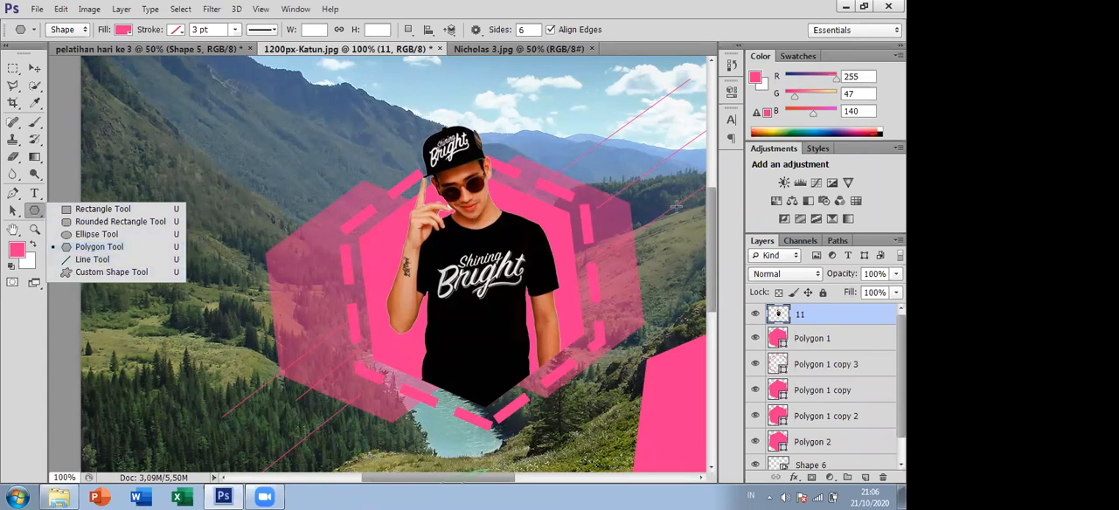
drag(712, 222, 722, 234)
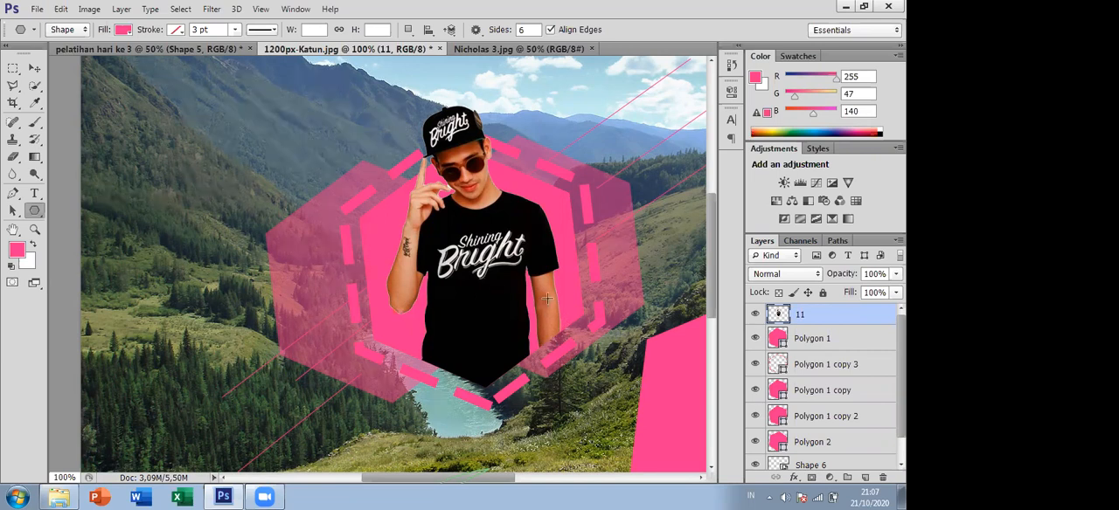
- Switch to the suited man's photo and convert its locked Background into a regular editable layer with the default settings
click(483, 50)
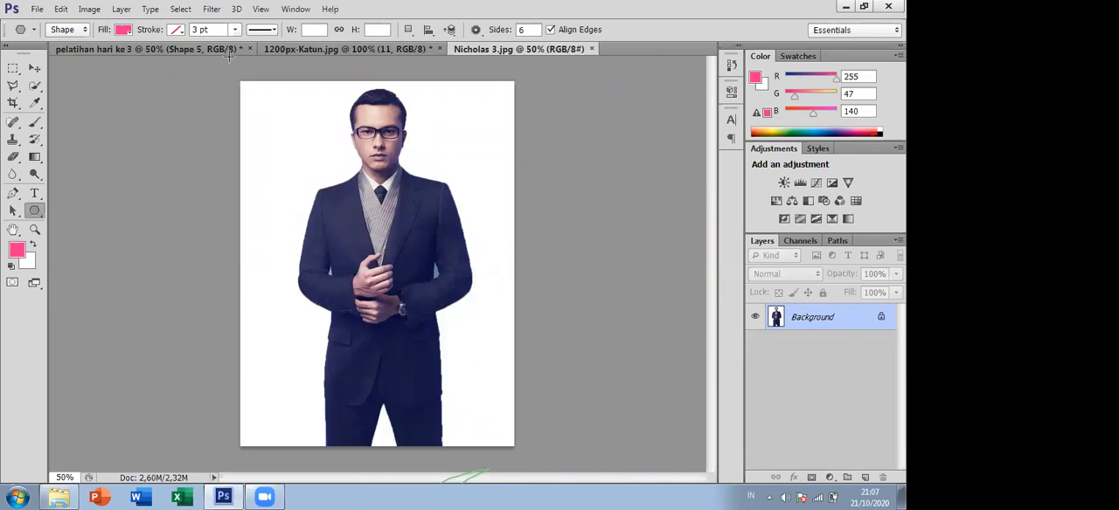
click(213, 11)
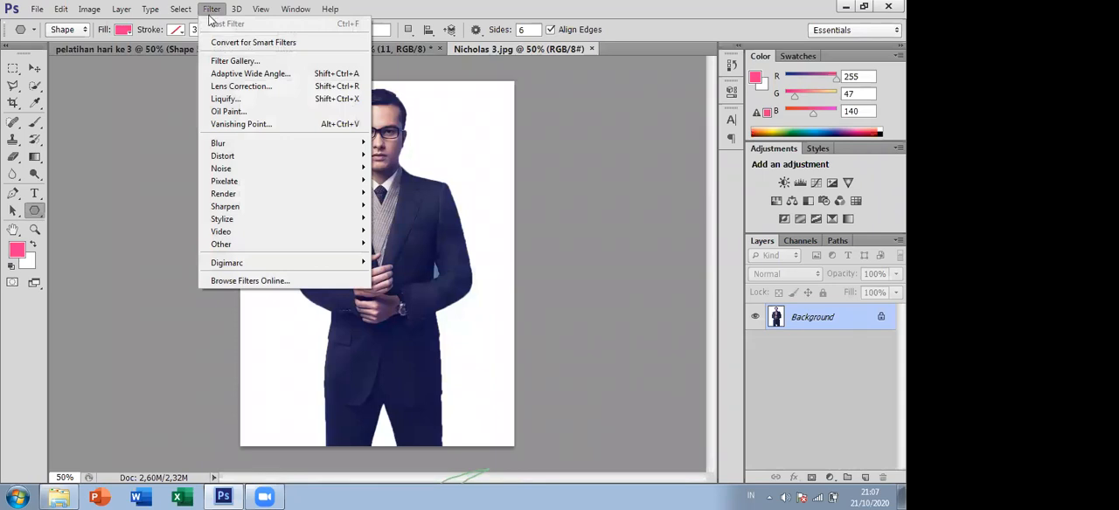
click(642, 19)
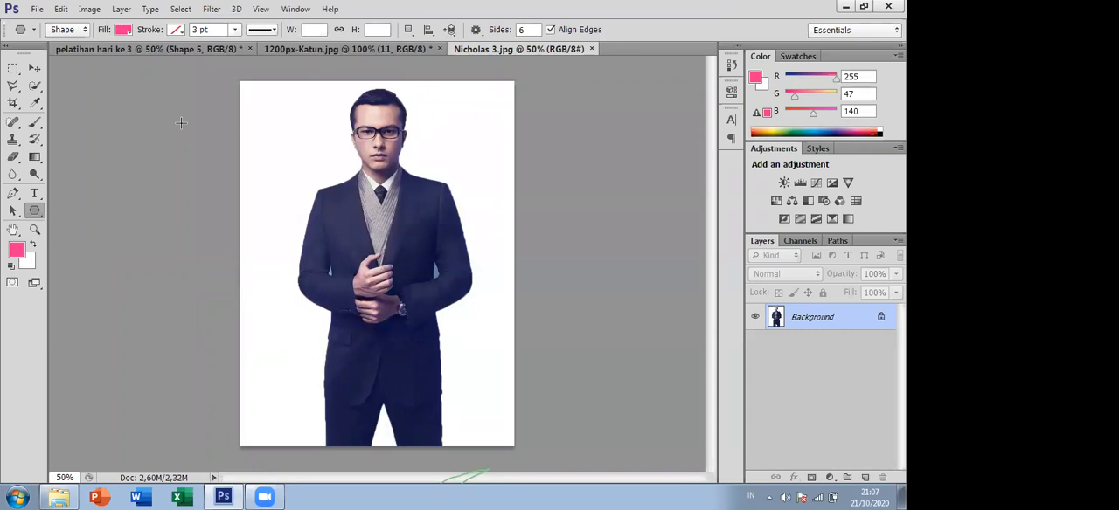
click(212, 9)
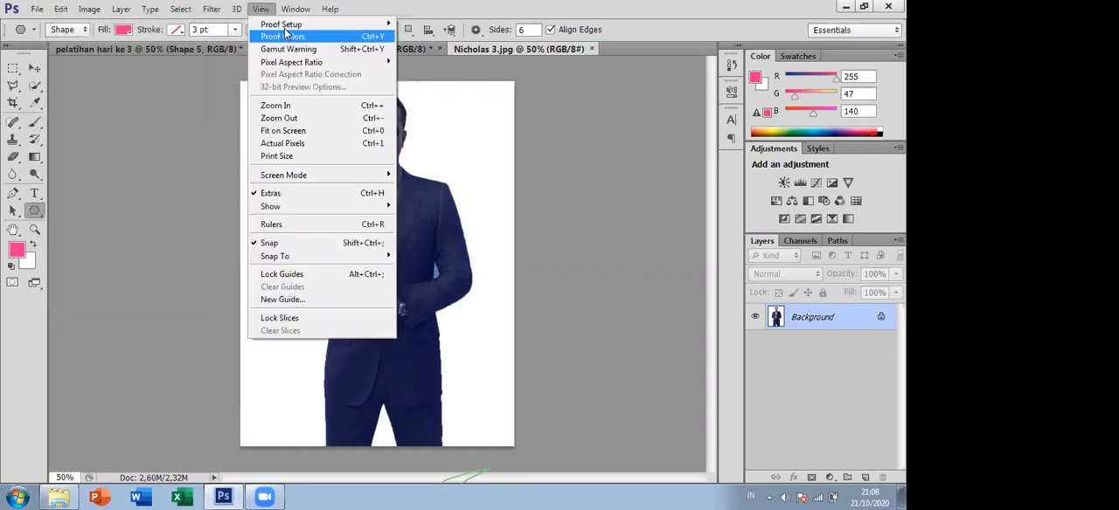
click(880, 318)
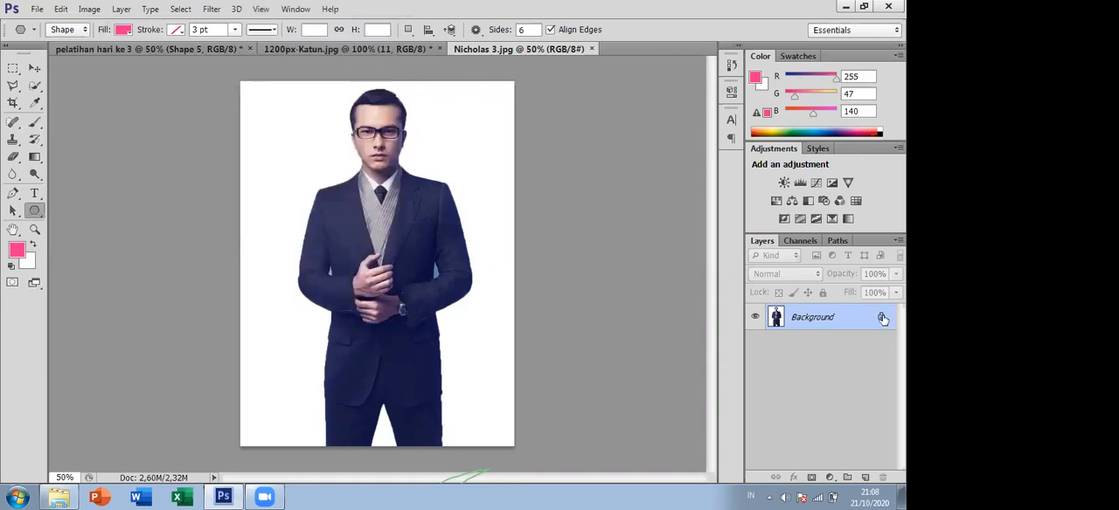
double_click(882, 320)
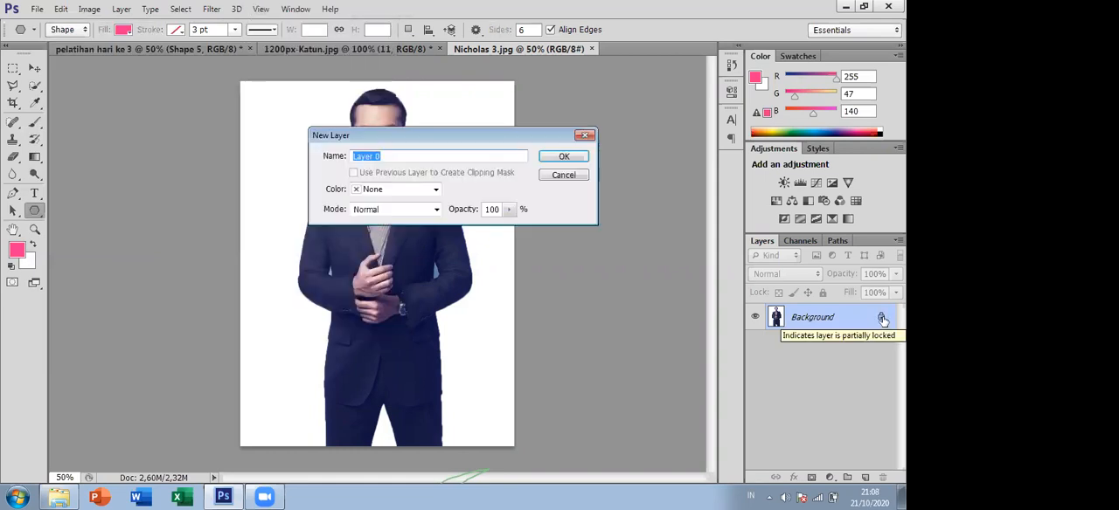
click(565, 158)
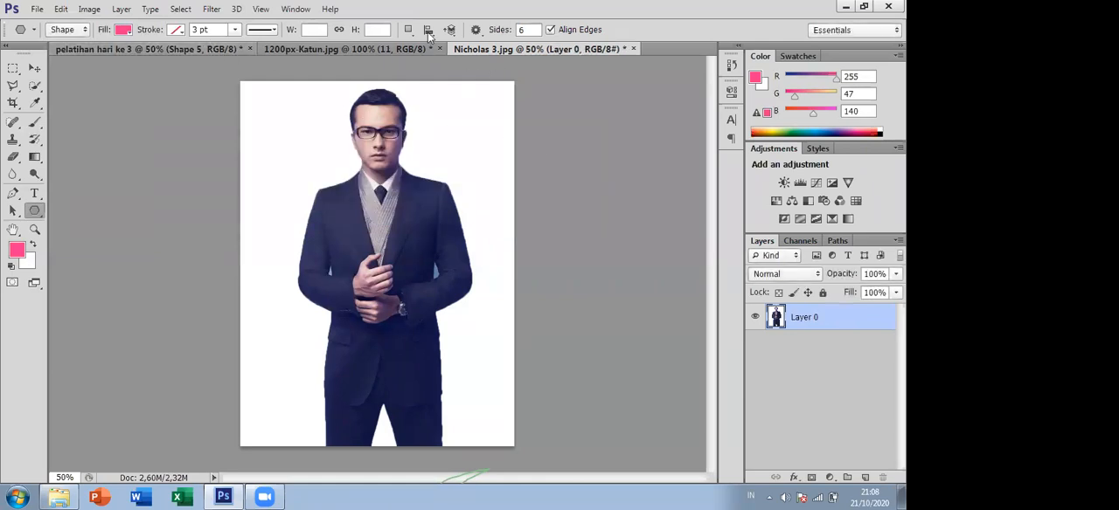
- Open the Filter Gallery for the suited man's layer, collapse the Texture category and expand the Artistic filters
click(212, 10)
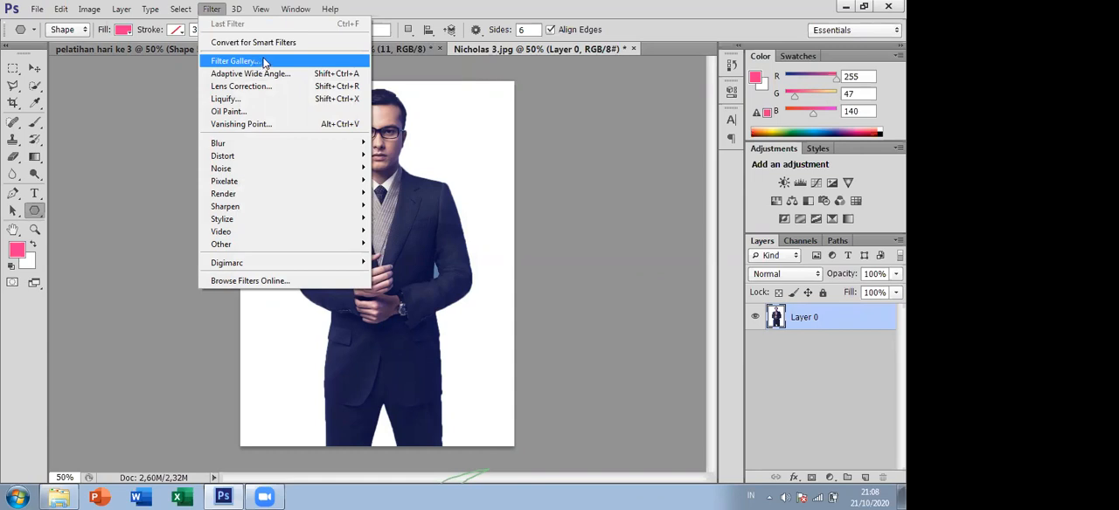
click(264, 62)
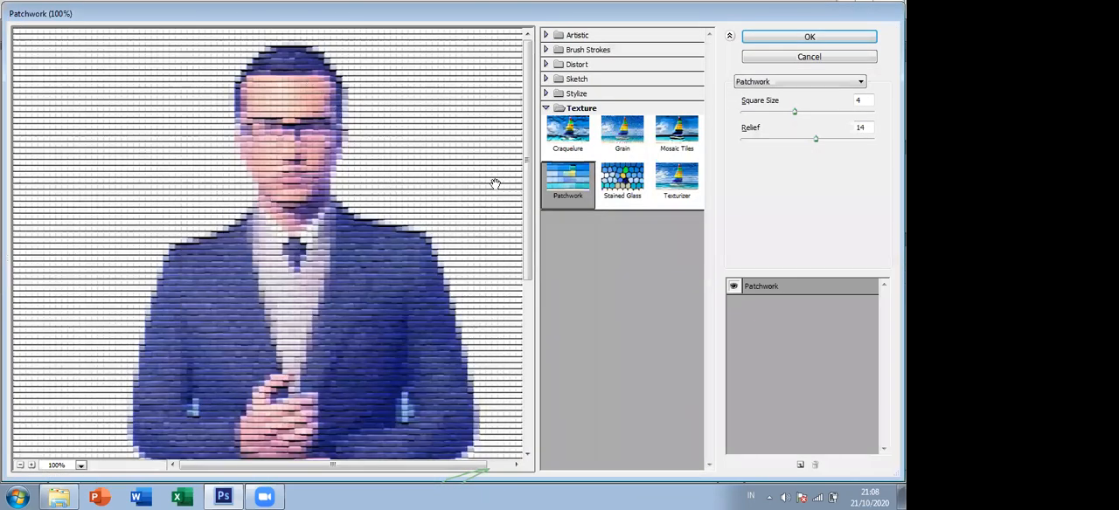
click(545, 107)
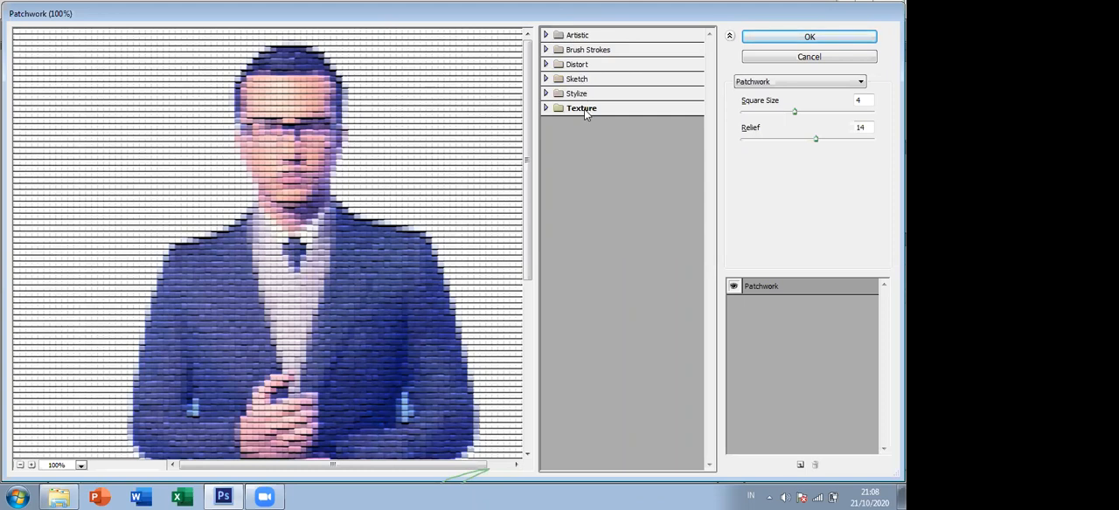
click(546, 35)
click(545, 35)
click(546, 35)
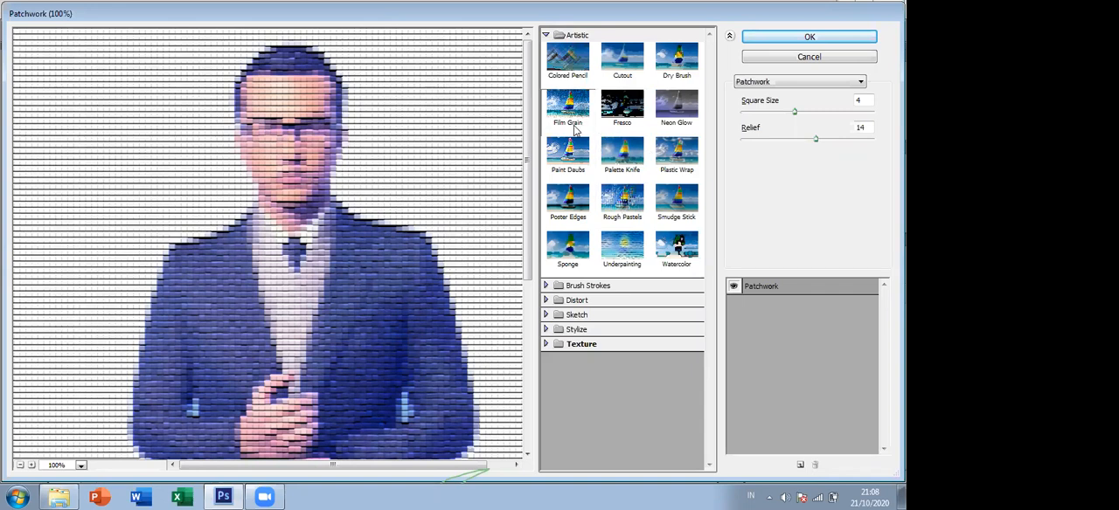
click(546, 35)
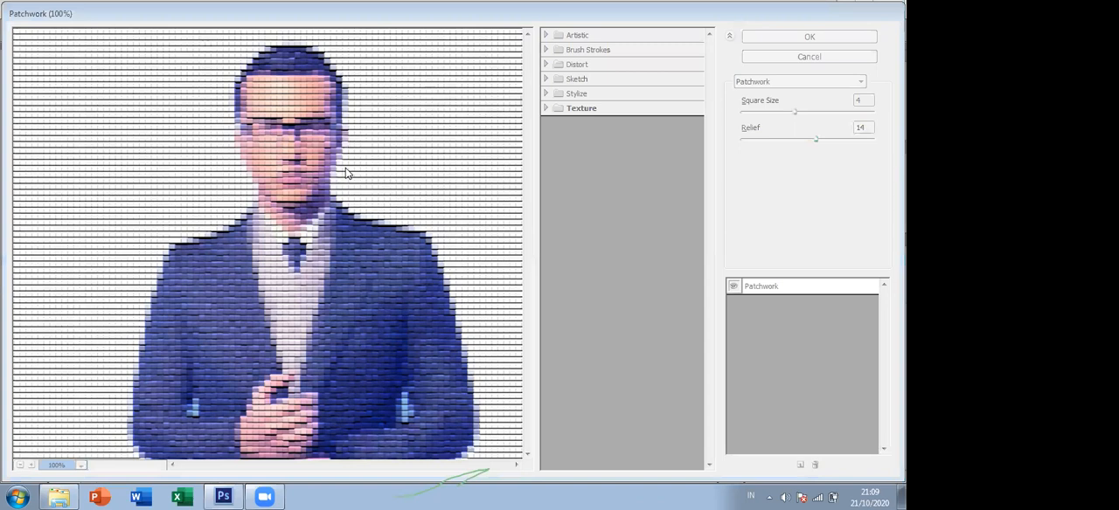
click(545, 35)
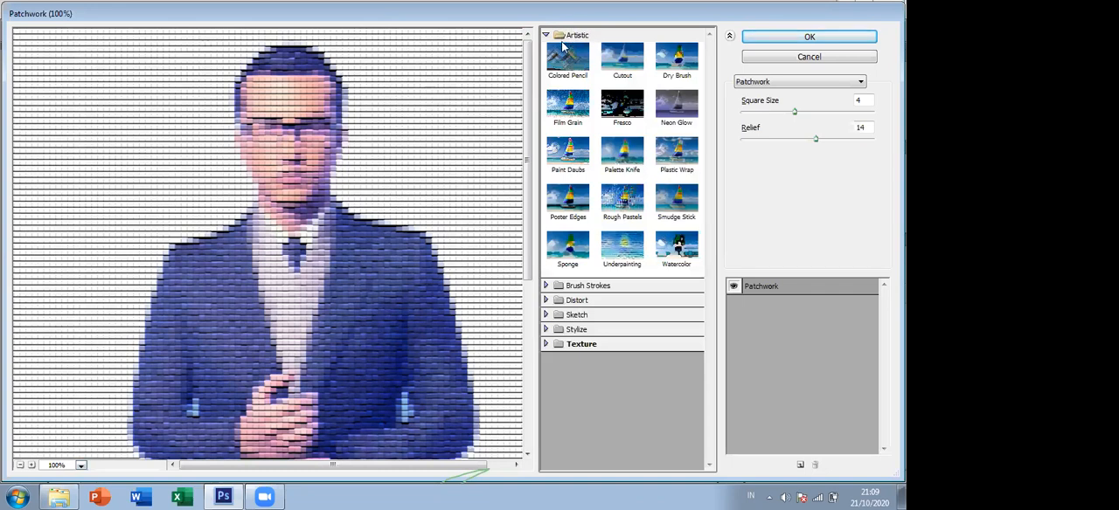
- Preview the Artistic filters Colored Pencil, Film Grain, Fresco, Cutout and Dry Brush on the suited man's photo
click(570, 61)
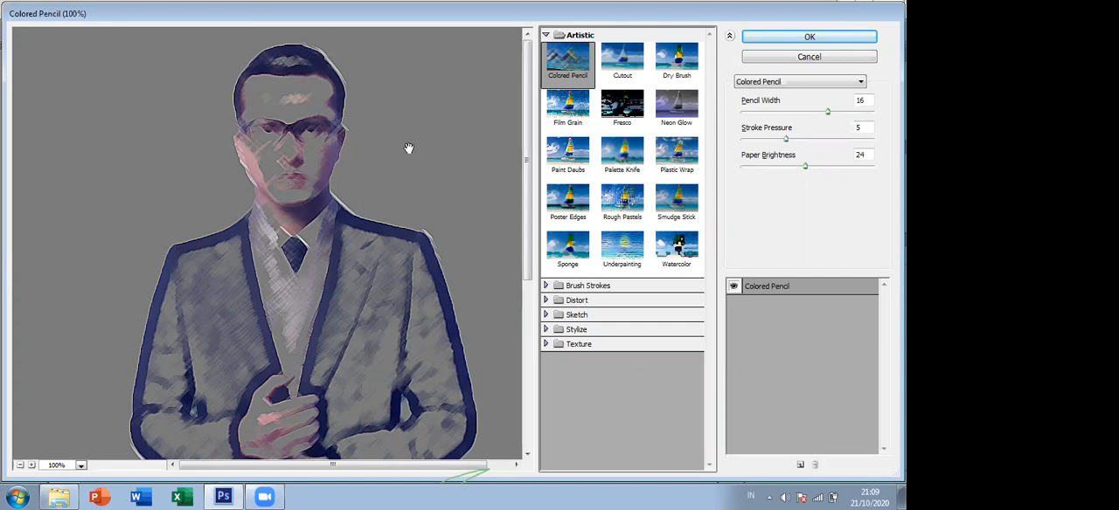
click(573, 115)
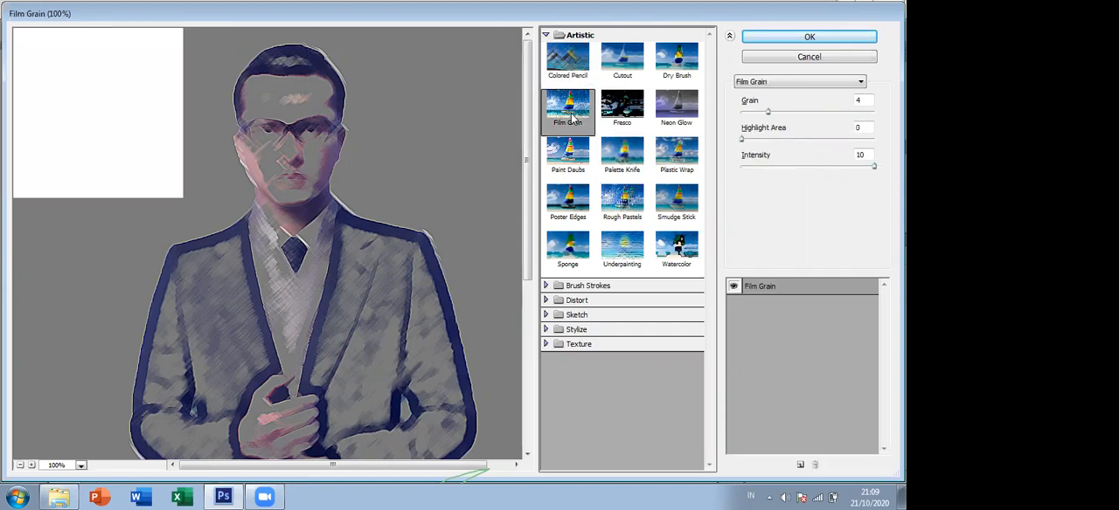
click(616, 112)
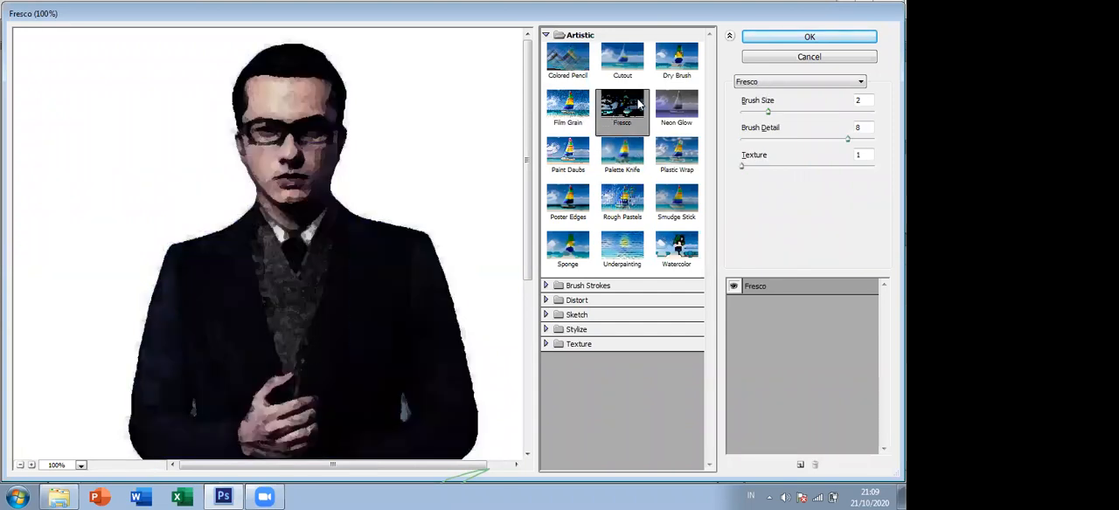
click(622, 63)
click(678, 66)
click(628, 70)
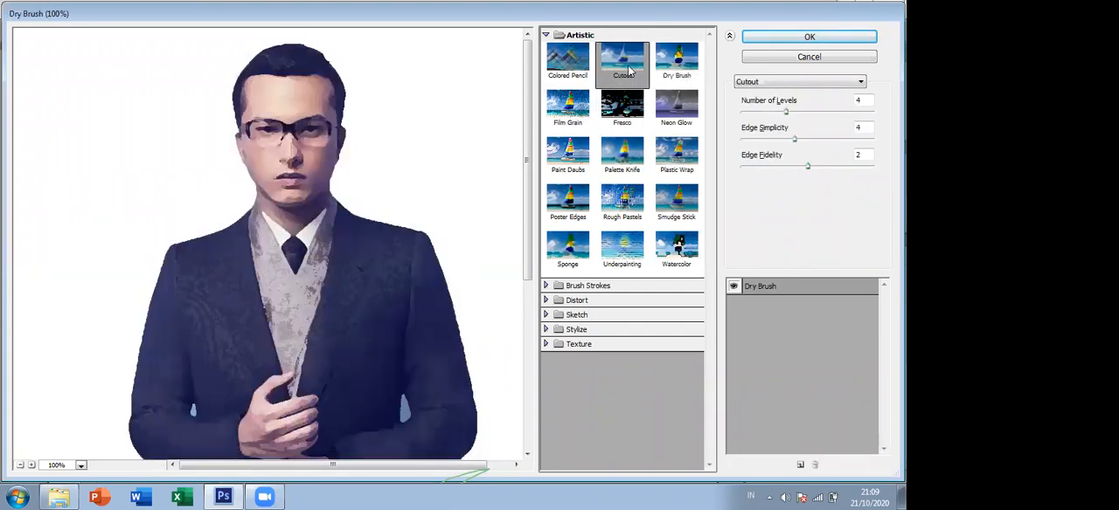
- Preview the Paint Daubs, Poster Edges, Sponge, Underpainting and Watercolor effects on the man's photo
click(568, 107)
click(569, 154)
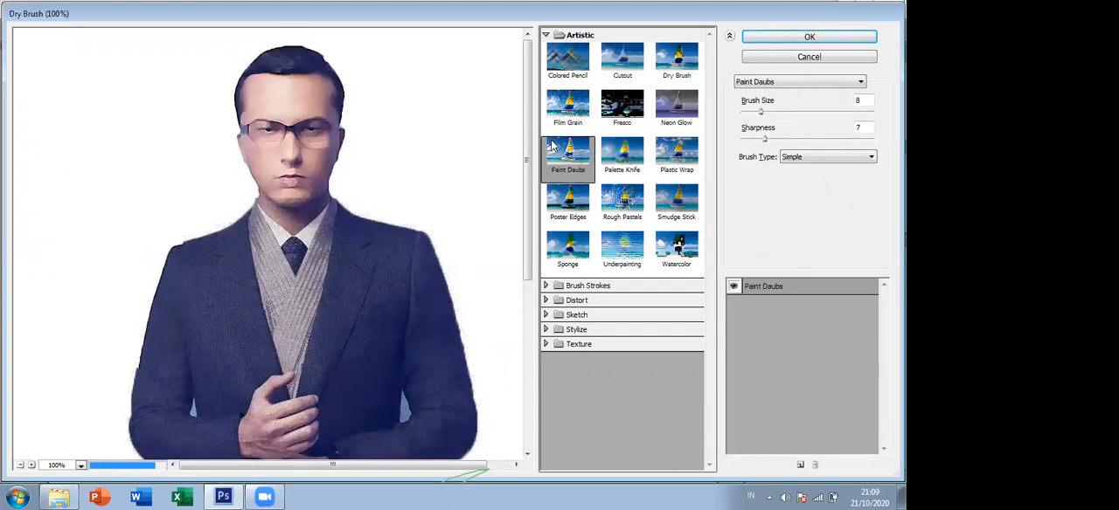
click(601, 215)
click(584, 208)
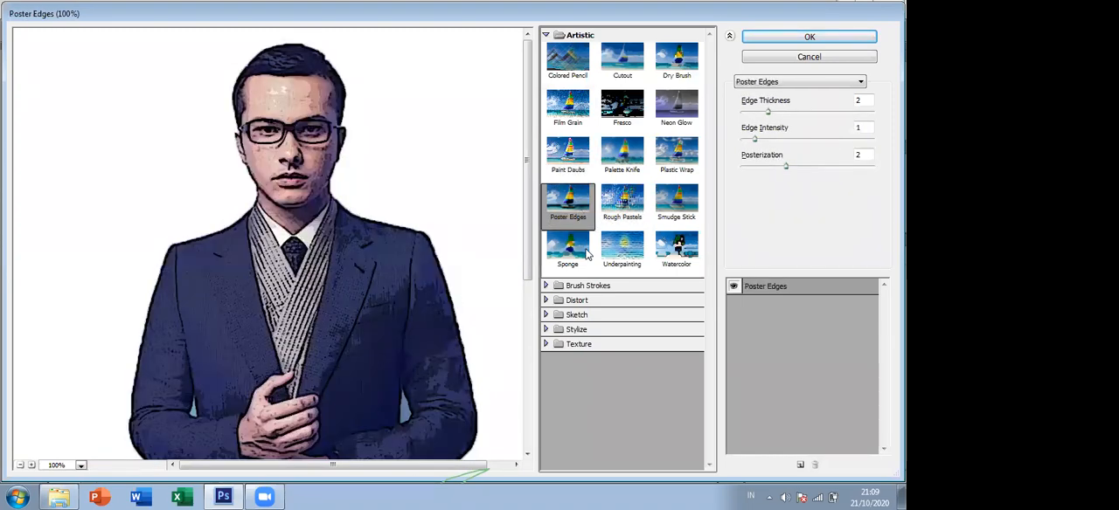
click(586, 251)
click(623, 248)
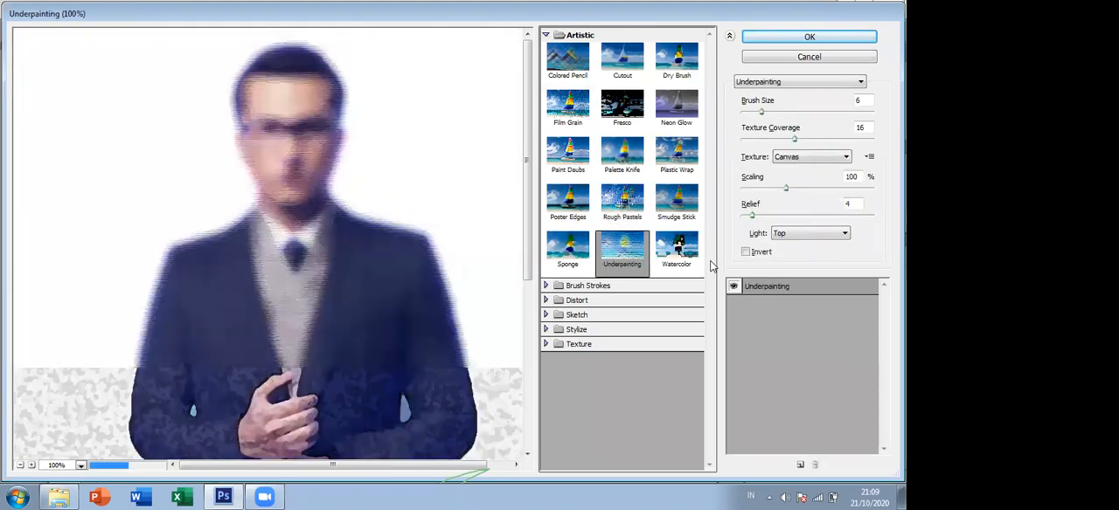
click(695, 255)
- Compare Colored Pencil, Neon Glow, Cutout, Plastic Wrap, Rough Pastels and Poster Edges on the suited man's photo
click(568, 69)
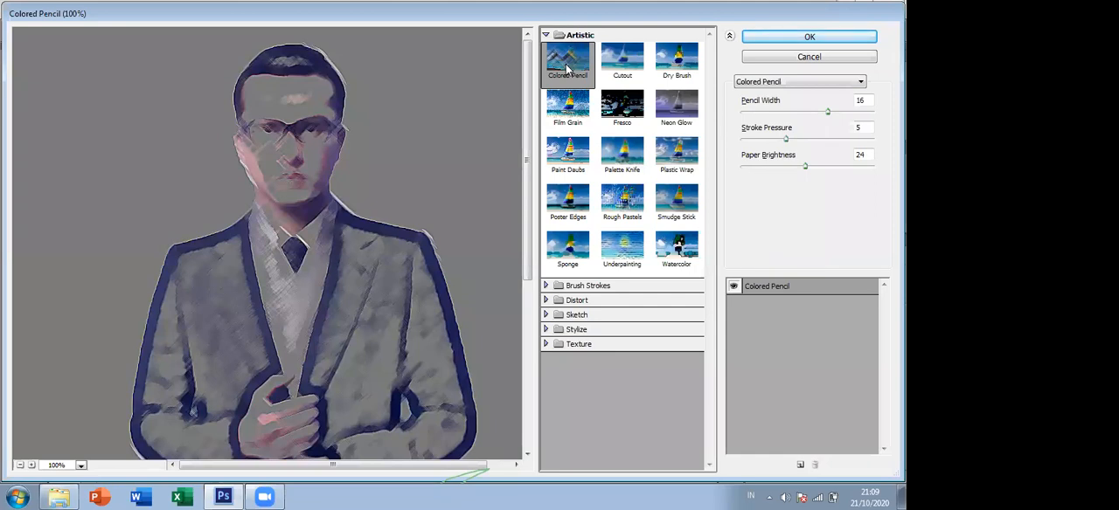
click(670, 123)
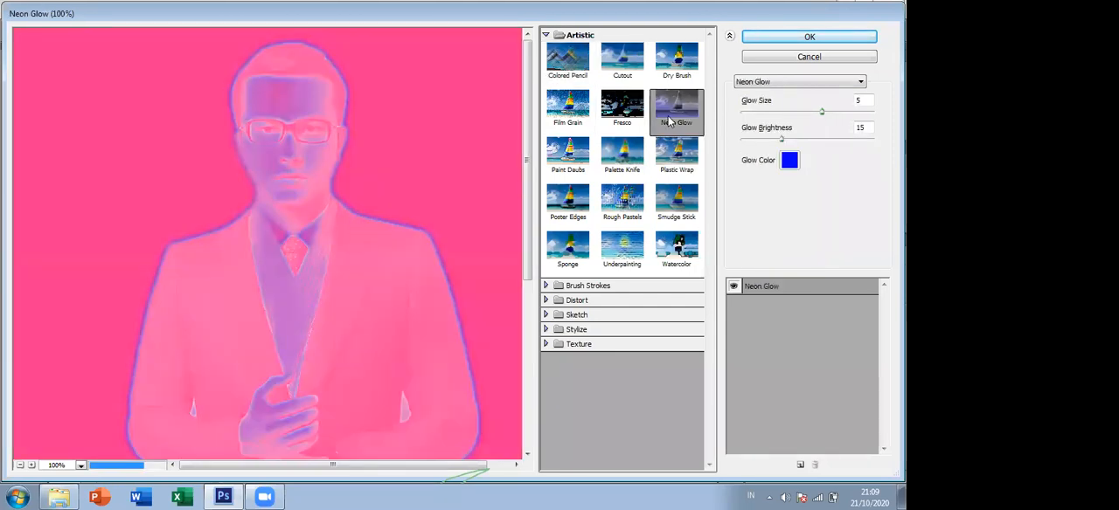
click(623, 61)
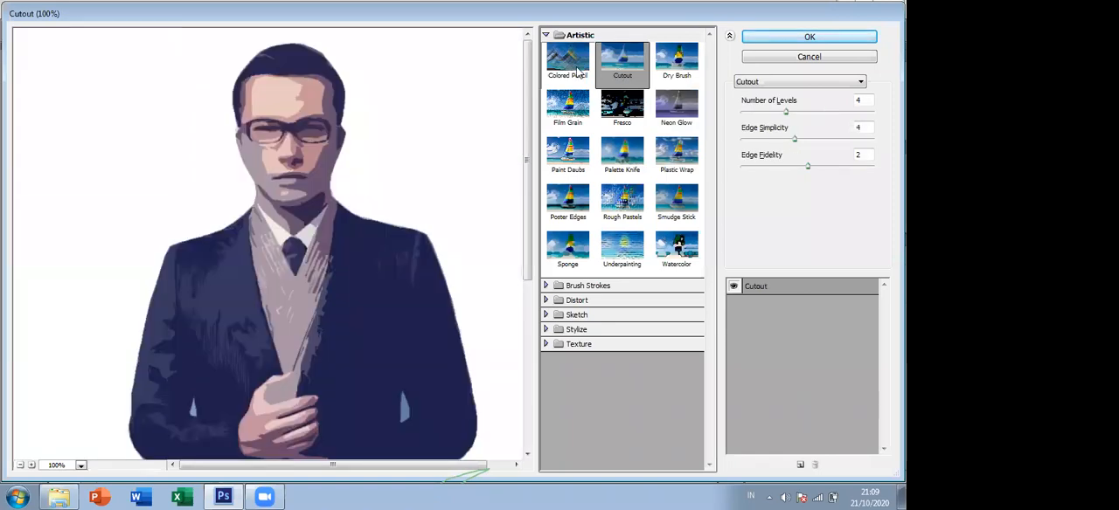
click(575, 68)
click(625, 62)
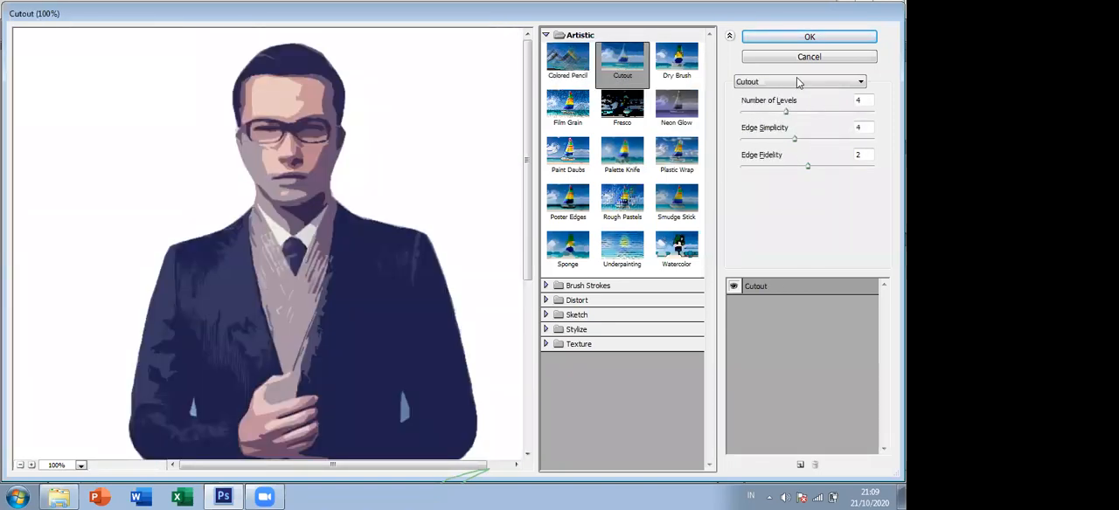
click(679, 107)
click(675, 168)
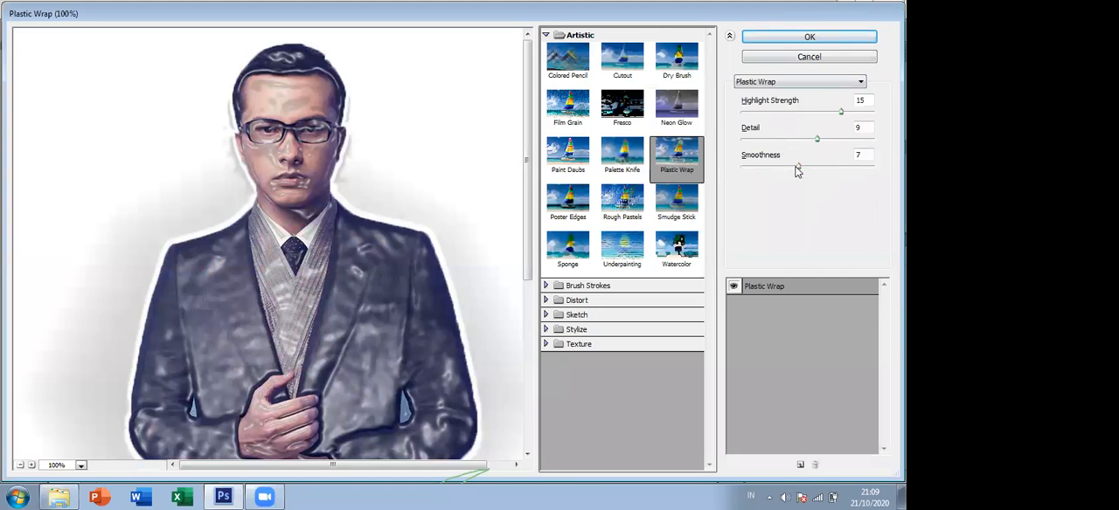
click(633, 202)
click(568, 201)
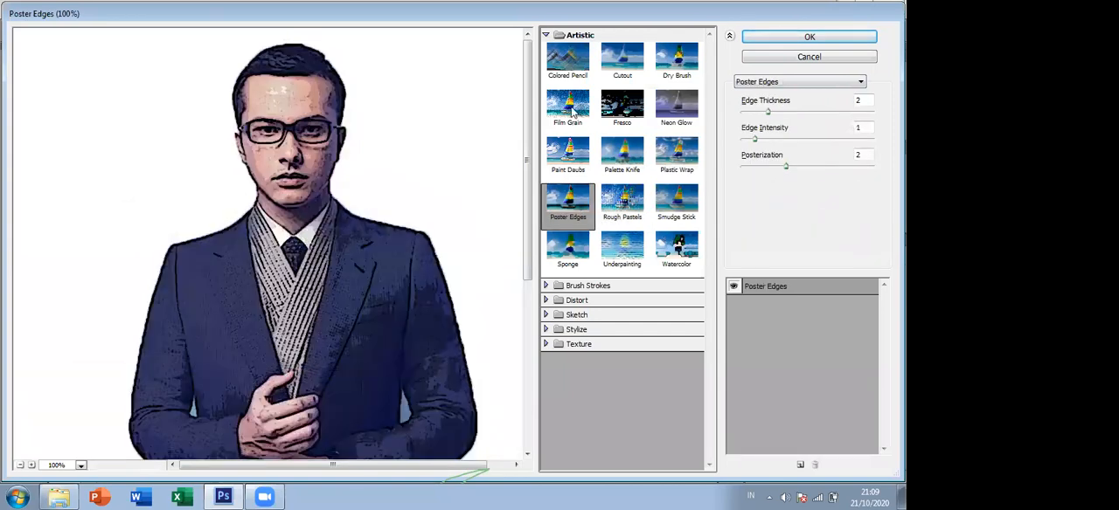
- Try the Colored Pencil filter with Pencil Width 19, Stroke Pressure 3 and Paper Brightness 37
click(567, 70)
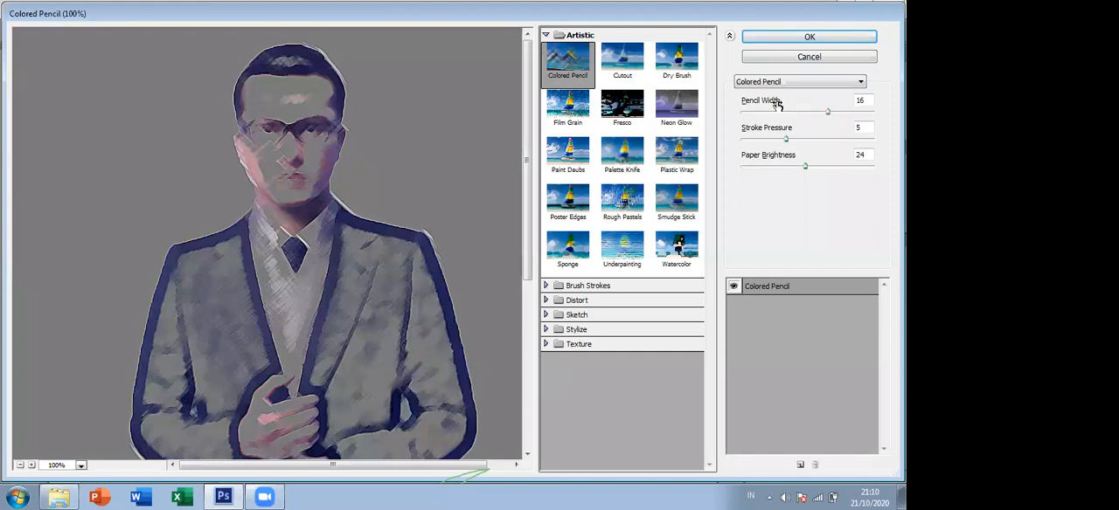
click(824, 112)
mouse_move(824, 113)
mouse_down()
mouse_move(774, 129)
mouse_move(845, 136)
mouse_move(764, 140)
mouse_up()
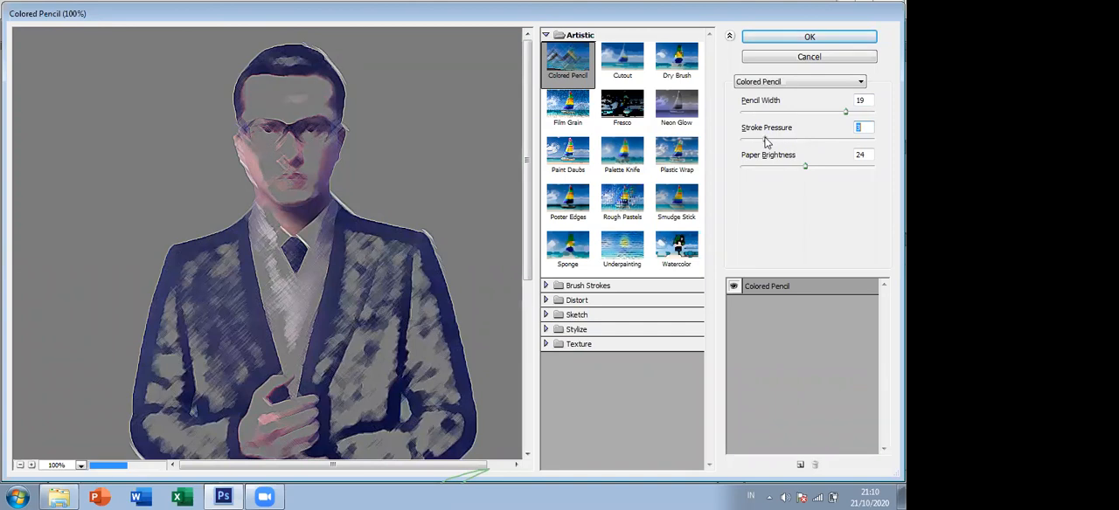
drag(805, 166, 840, 174)
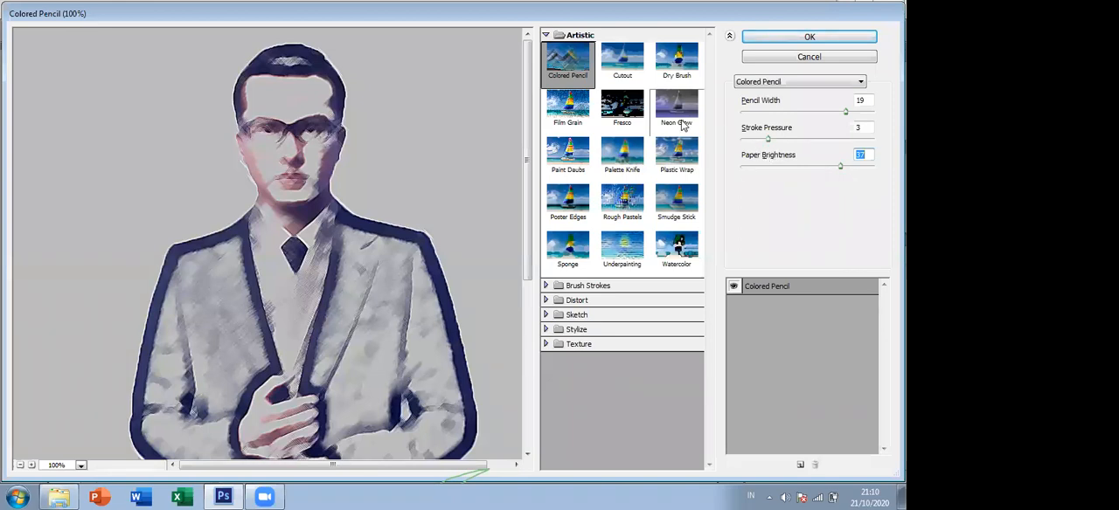
- Try the Neon Glow filter with a green glow color (#7ee04e), Glow Size 17 and Glow Brightness 33
click(680, 154)
click(700, 119)
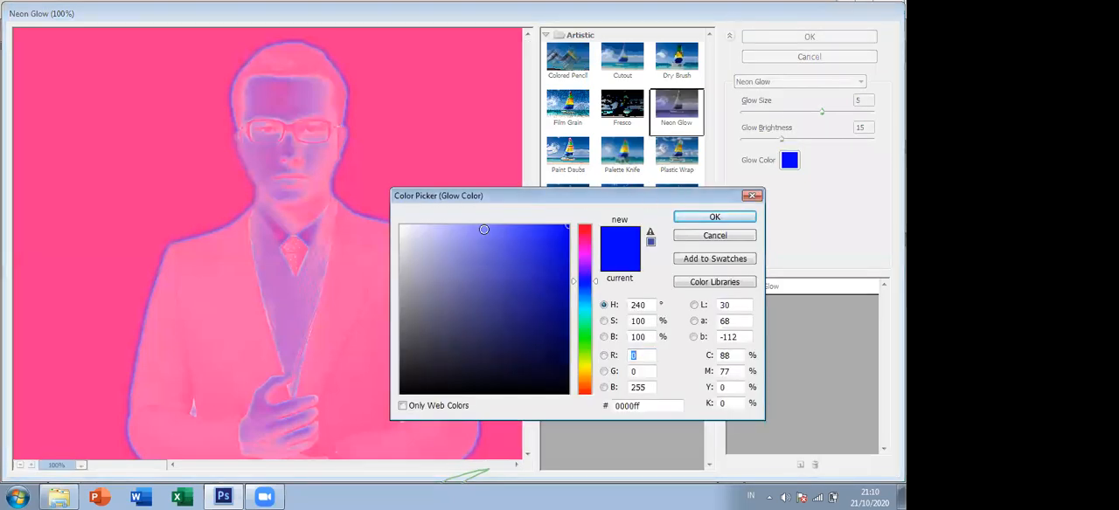
click(470, 232)
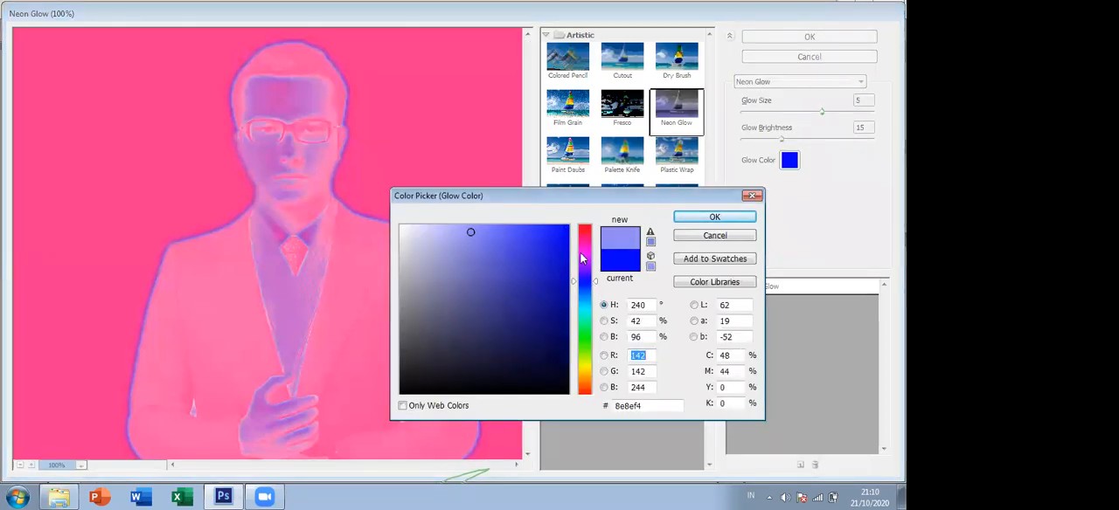
click(594, 347)
click(510, 245)
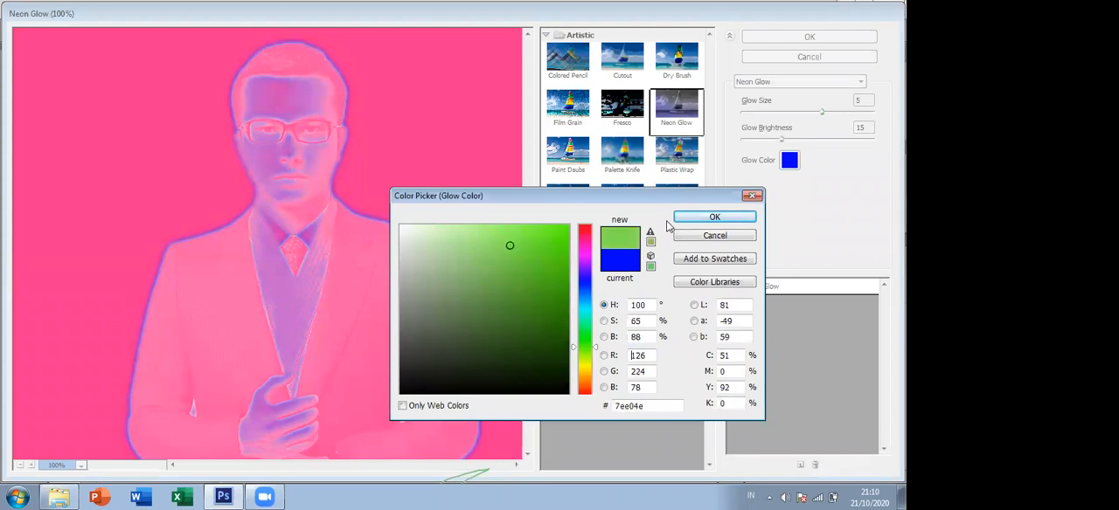
click(710, 218)
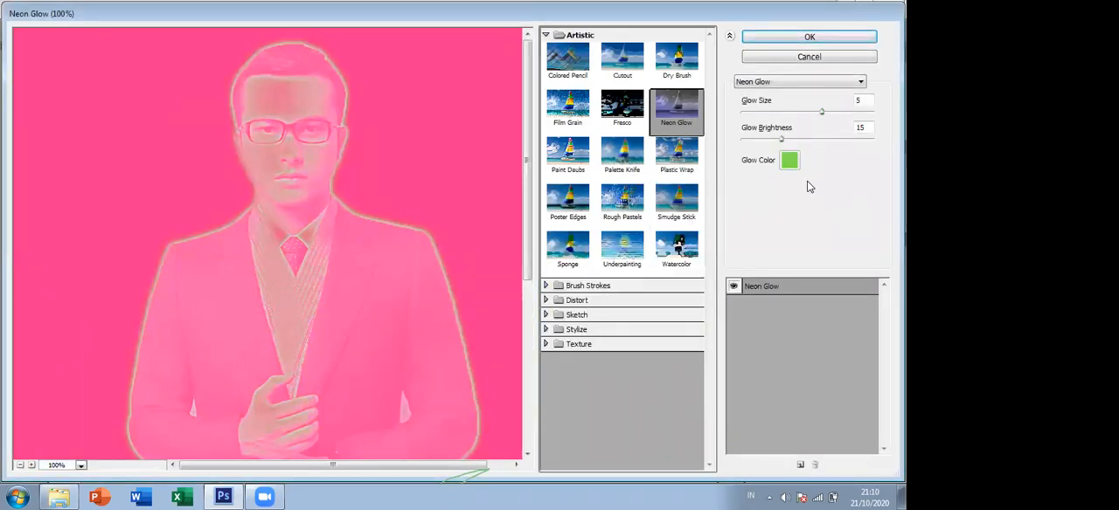
drag(781, 139, 857, 121)
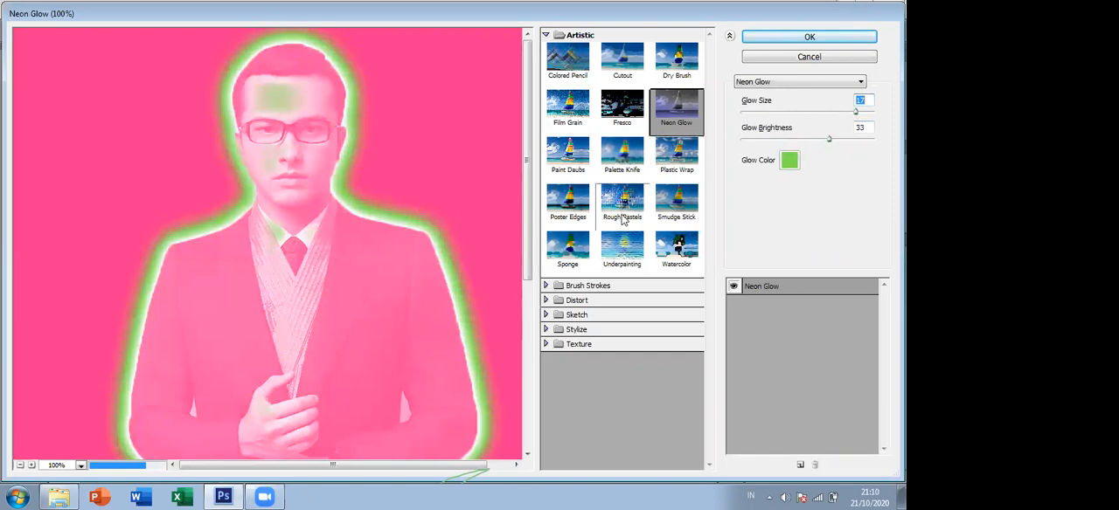
- Preview the Brush Strokes filters Accented Edges, Angled Strokes, Crosshatch, Ink Outlines, Spatter and Sprayed Strokes on the photo
click(546, 286)
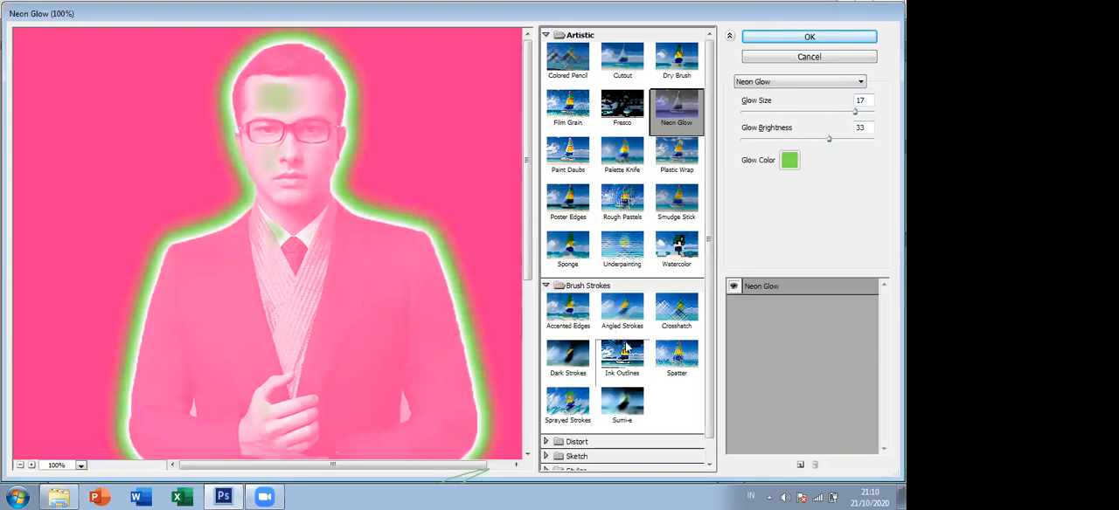
scroll(577, 299, down, 1)
click(577, 299)
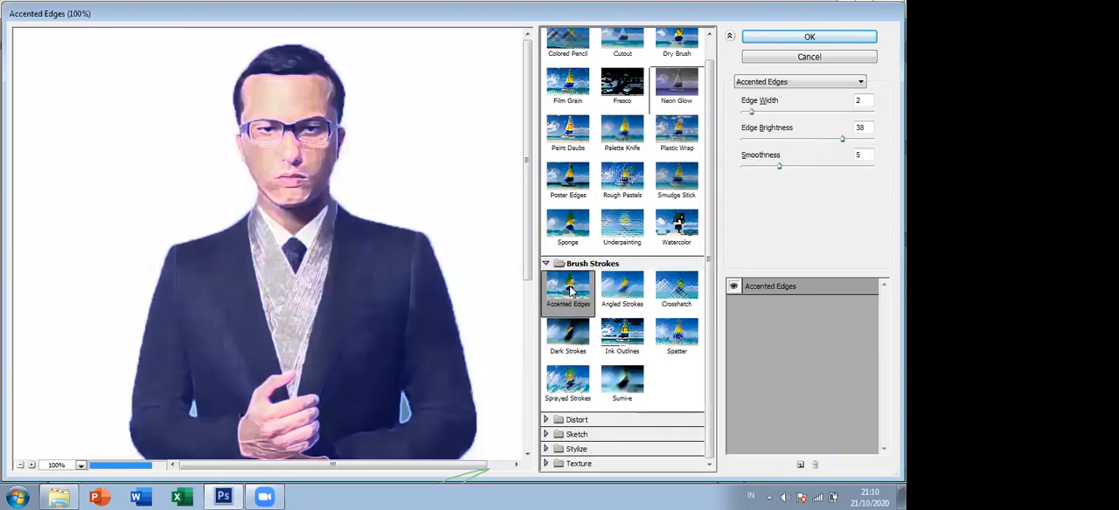
click(623, 289)
click(686, 301)
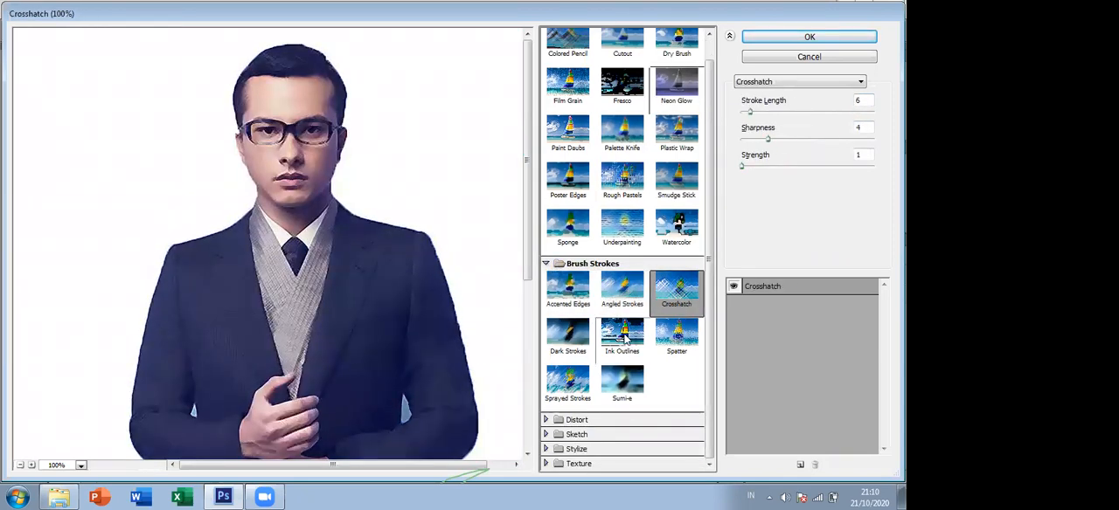
click(622, 336)
click(678, 337)
click(622, 338)
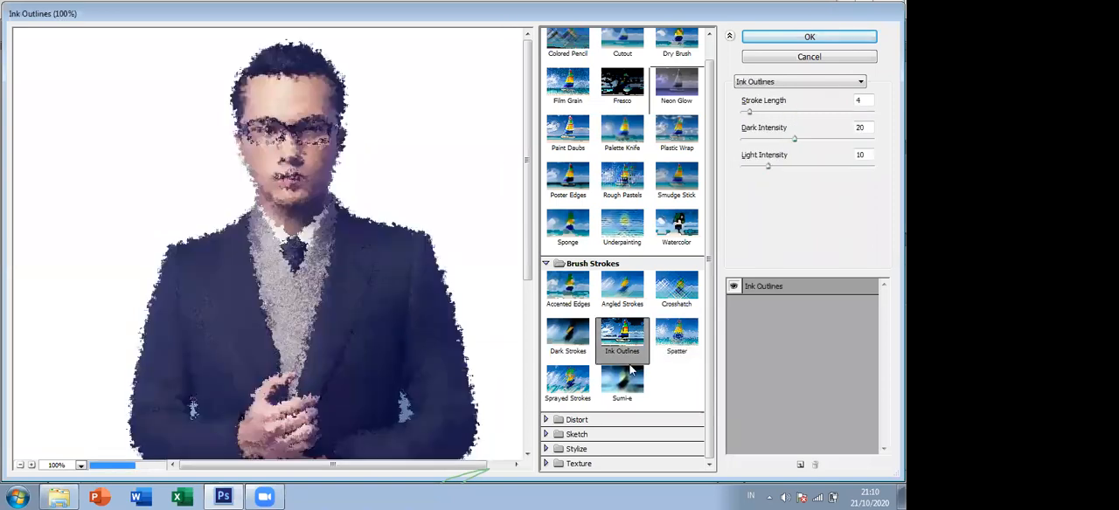
click(575, 383)
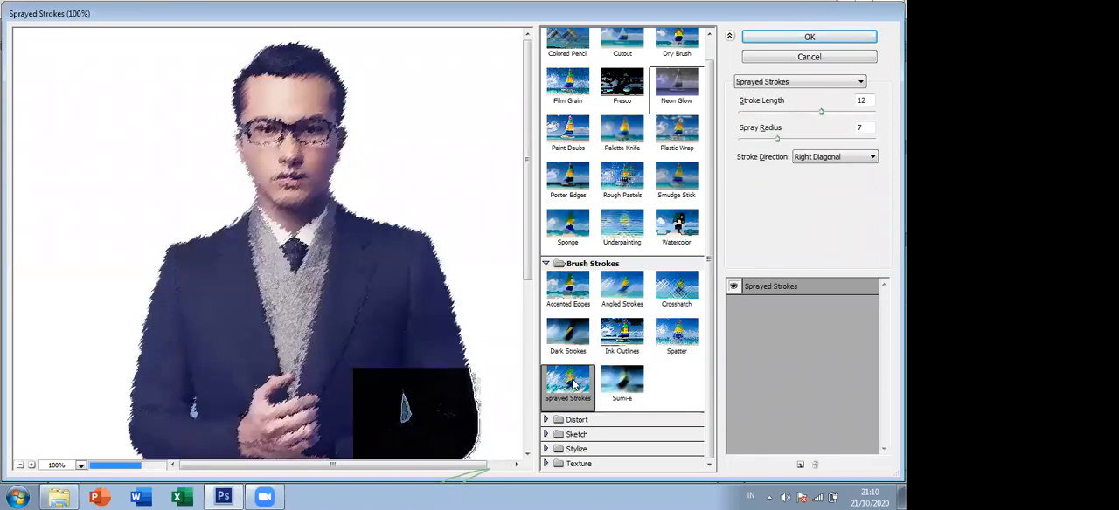
- Collapse the Brush Strokes and Artistic categories and preview the Distort filters Diffuse Glow and Glass
click(546, 263)
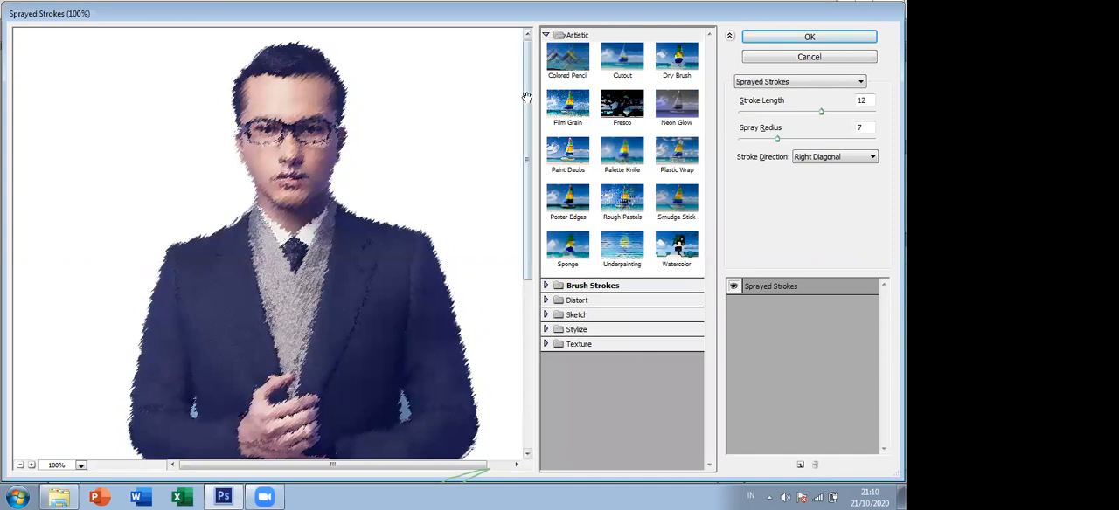
click(545, 35)
click(545, 64)
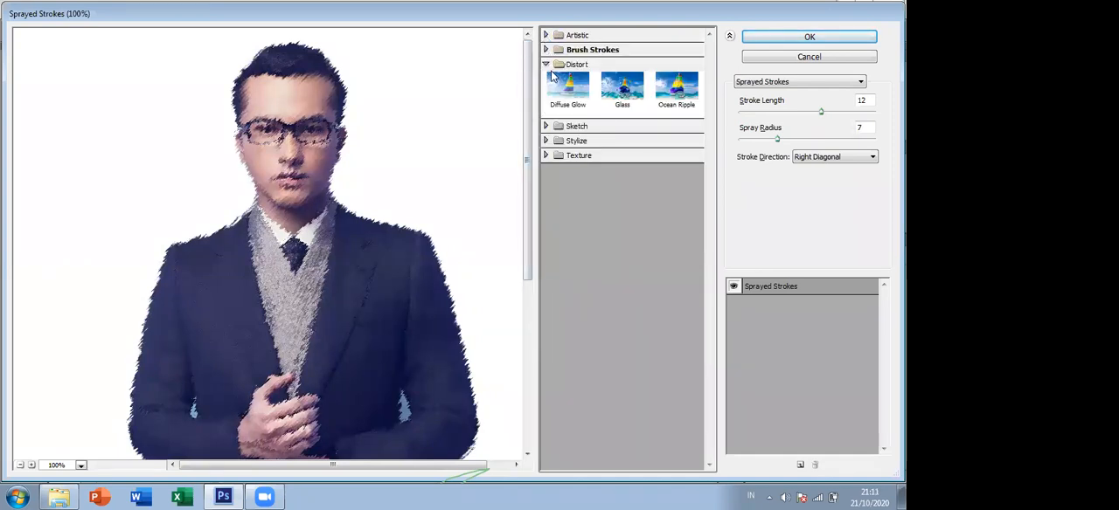
click(561, 84)
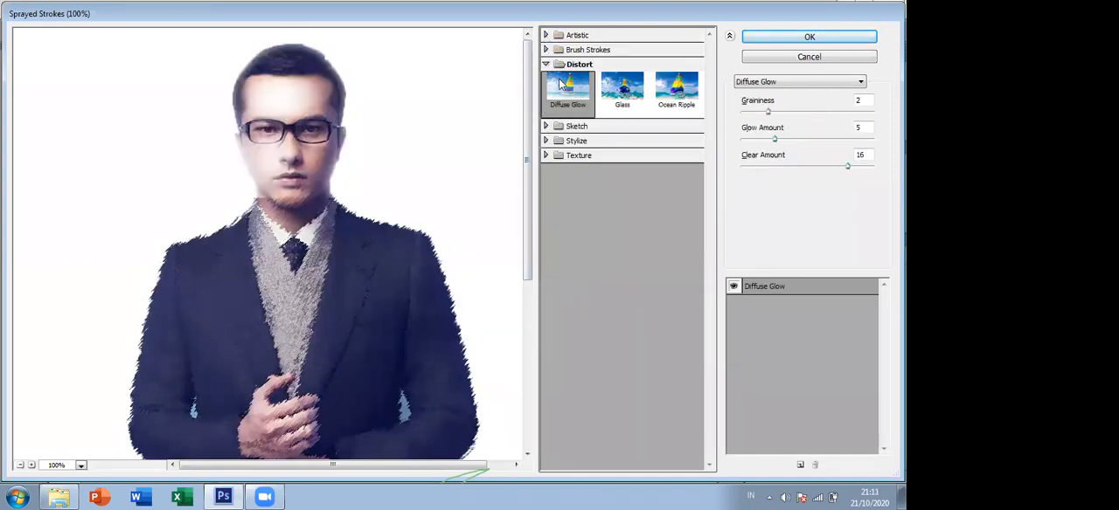
click(627, 103)
- Preview the Sketch filters Bas Relief, Chalk & Charcoal, Conté Crayon and Note Paper, and close the Filter Gallery without applying any effect
click(563, 126)
click(568, 148)
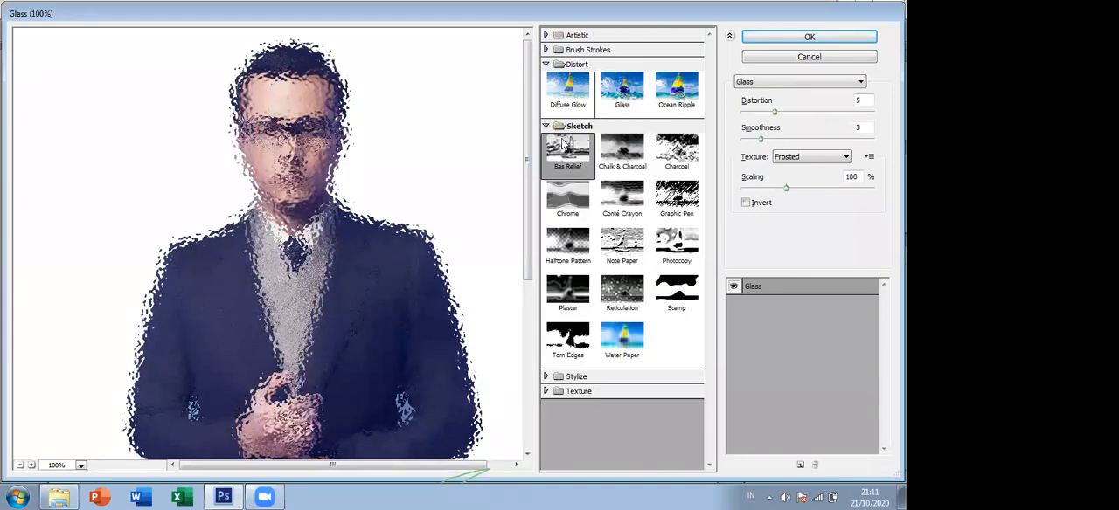
click(612, 149)
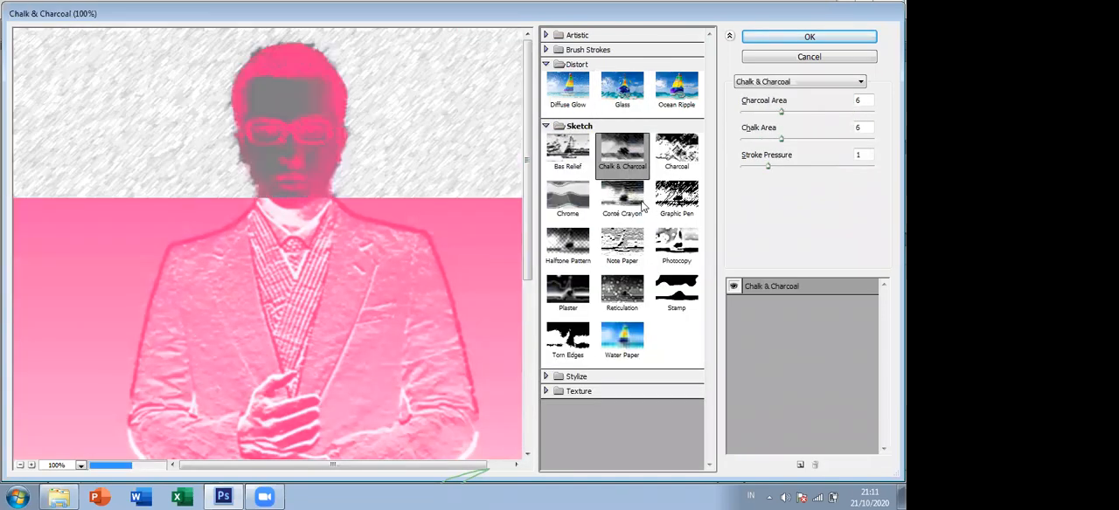
click(622, 194)
click(622, 243)
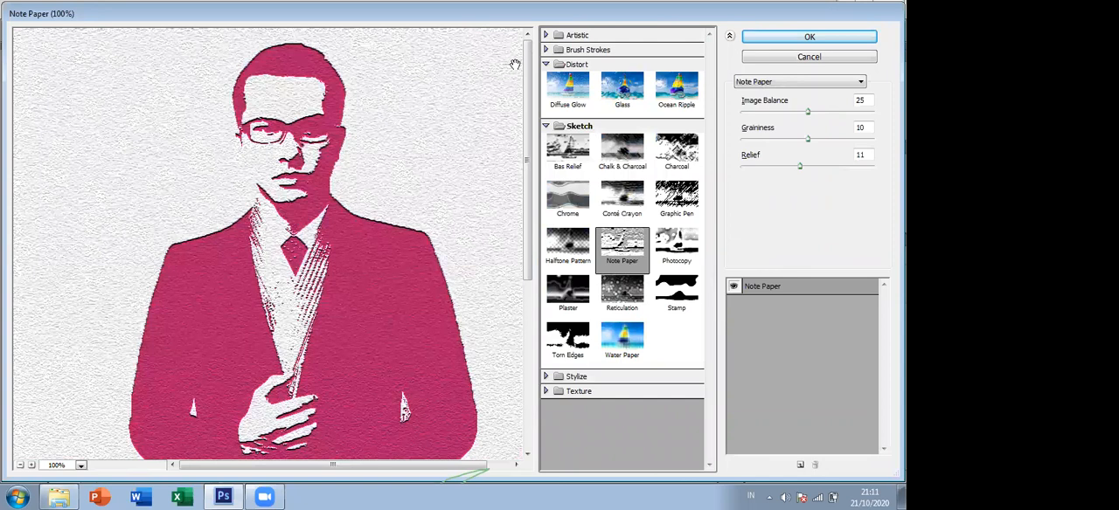
click(545, 64)
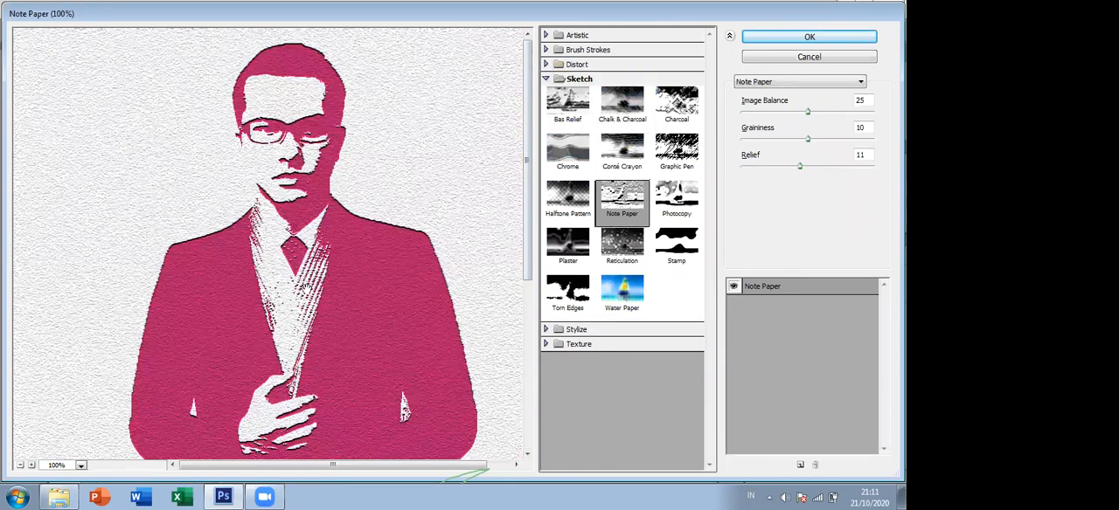
click(754, 58)
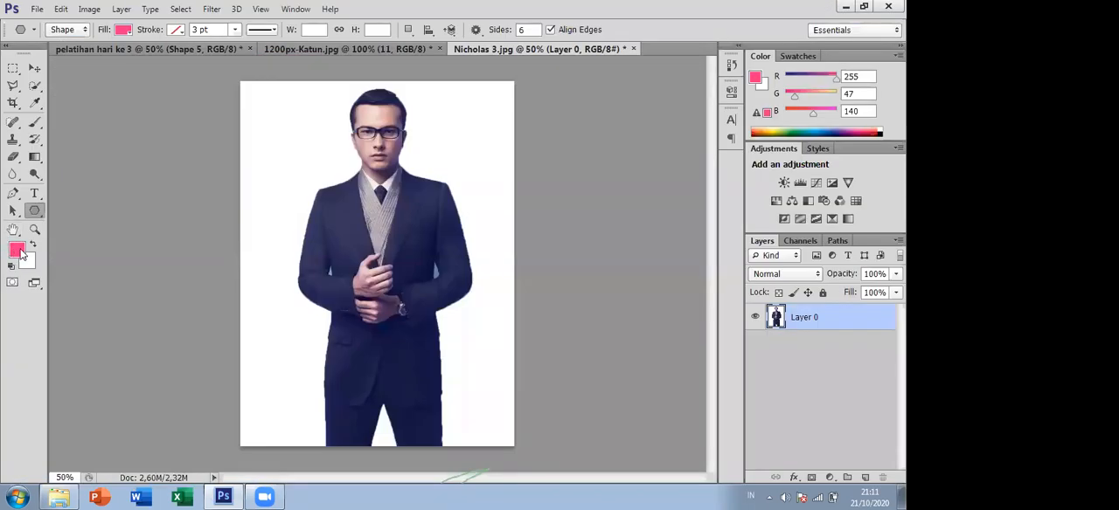
- Set the foreground color to black (#000000)
click(17, 250)
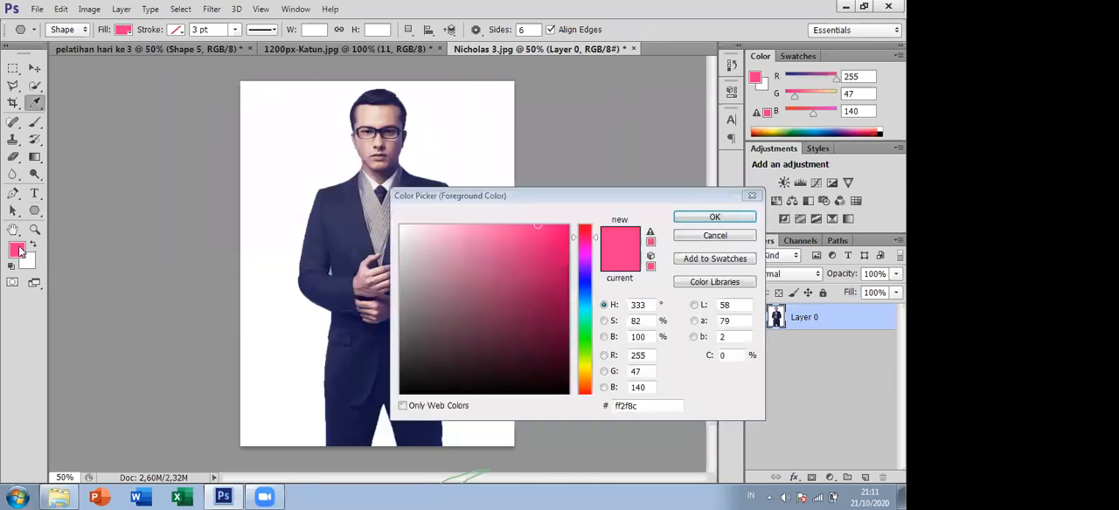
click(415, 390)
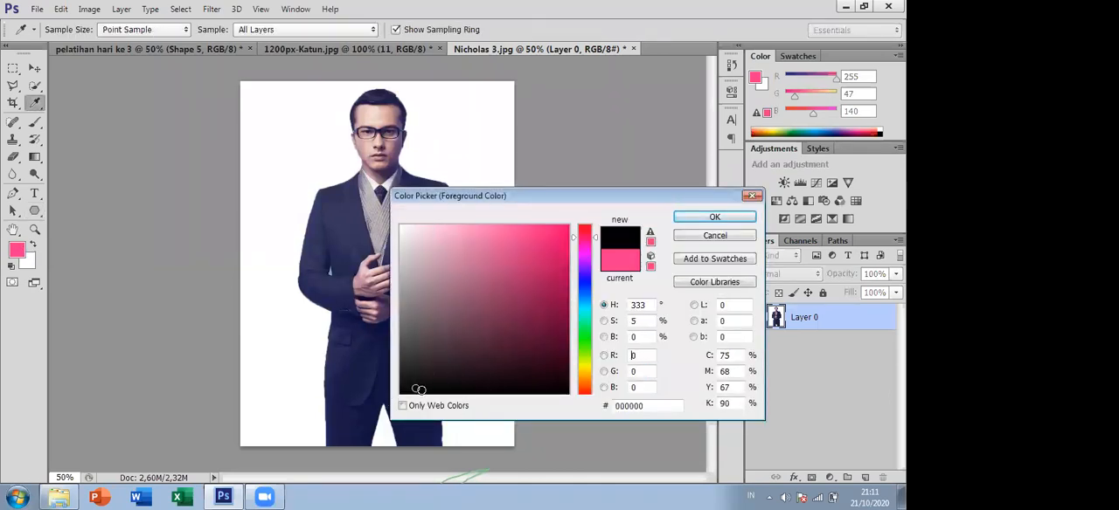
click(714, 217)
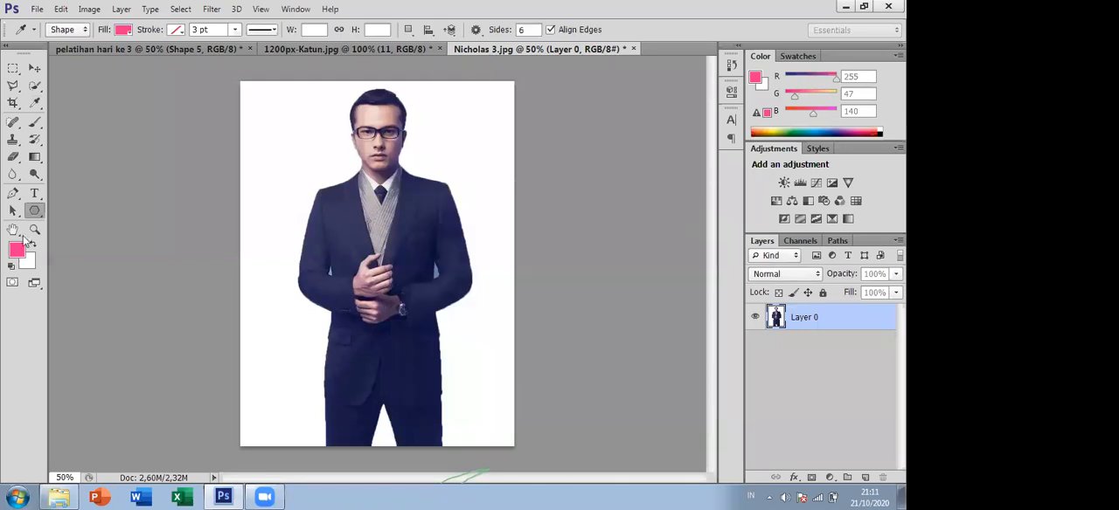
- Reopen the Filter Gallery, preview the Sketch filters Chalk & Charcoal and Reticulation, and choose Conté Crayon for the photo
click(211, 9)
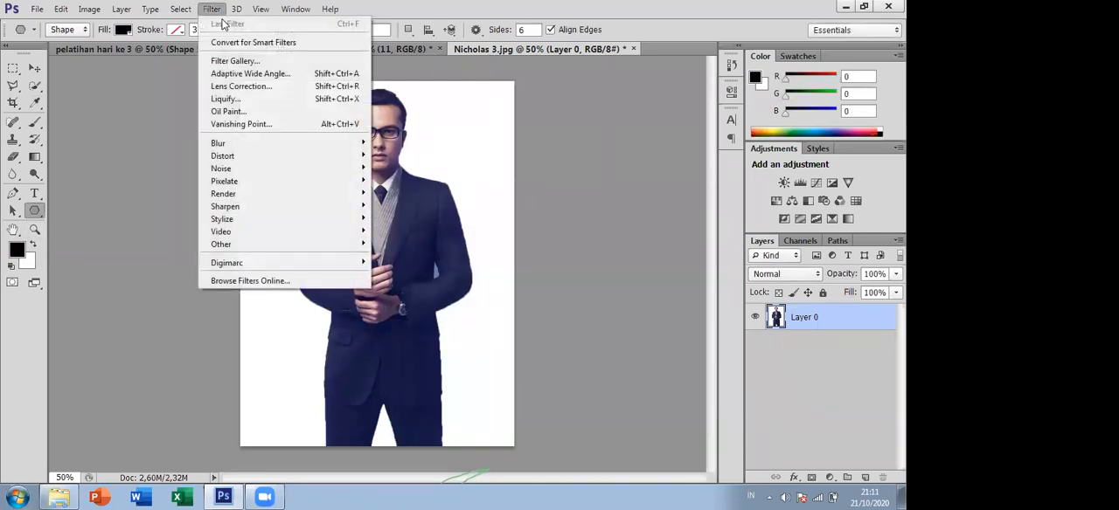
click(249, 63)
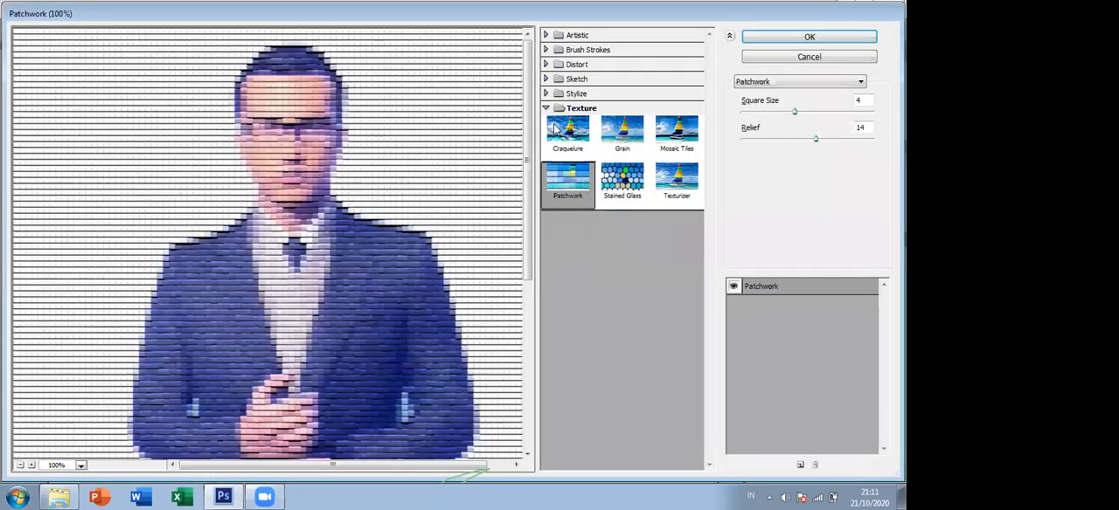
click(546, 79)
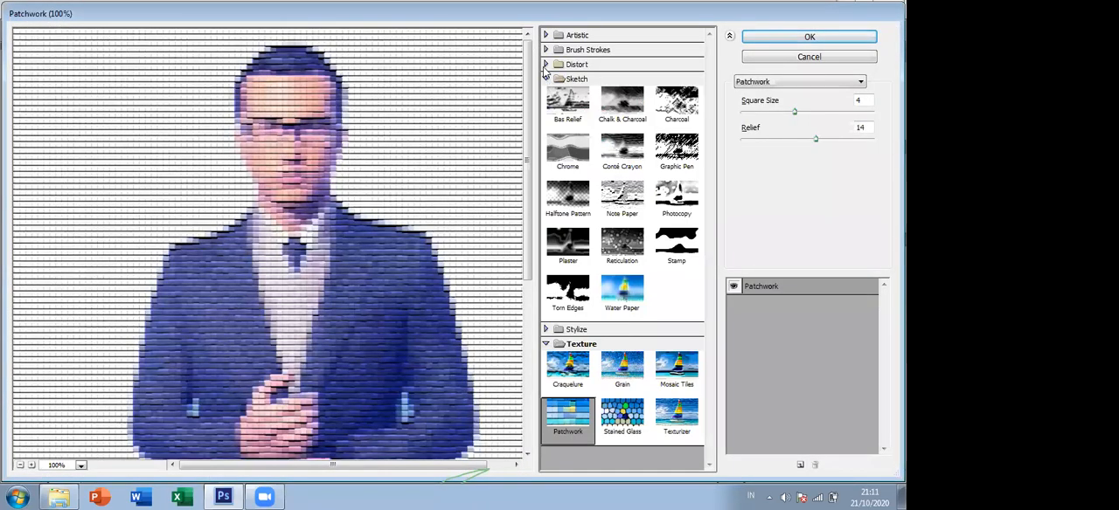
click(546, 64)
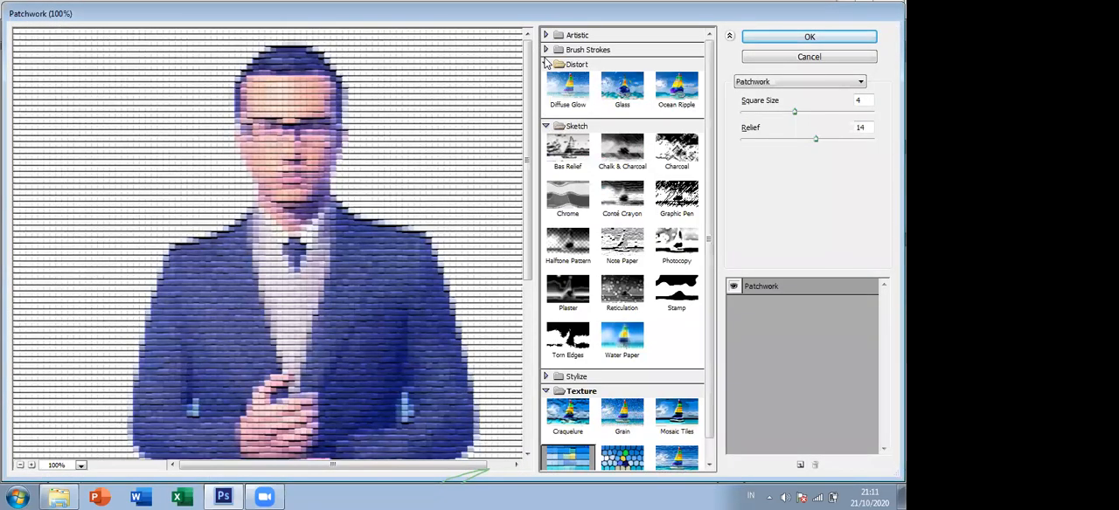
click(621, 151)
click(641, 208)
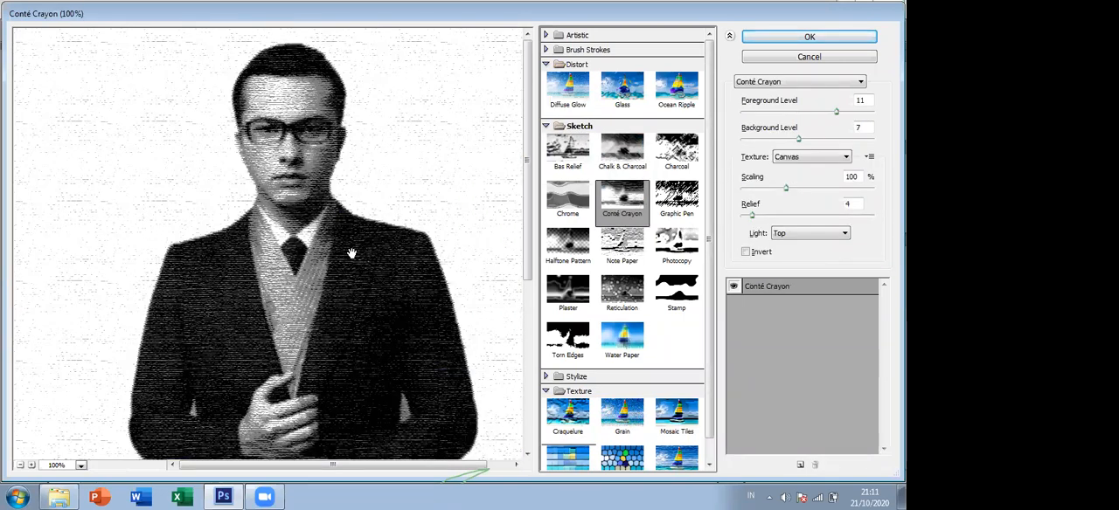
click(624, 297)
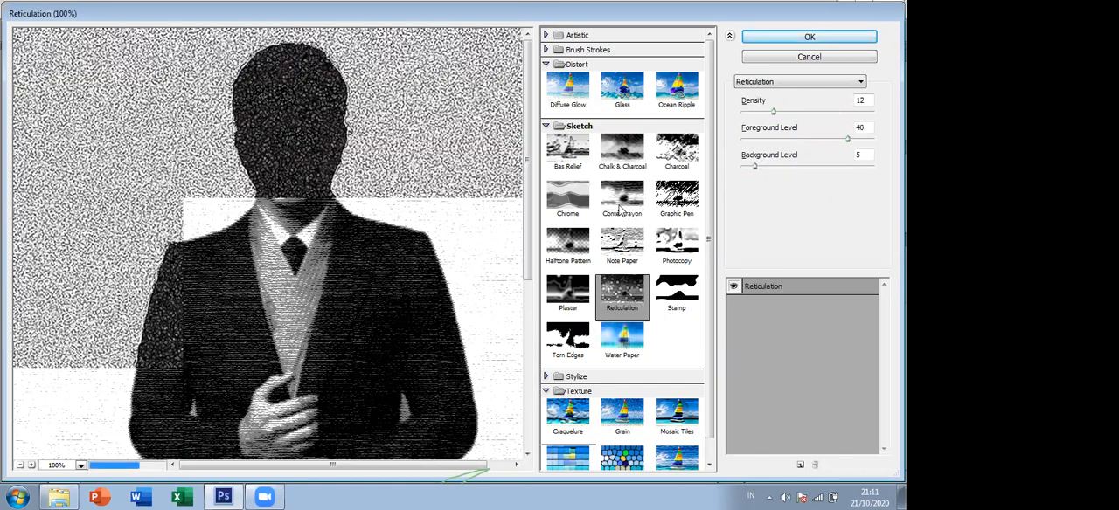
click(630, 225)
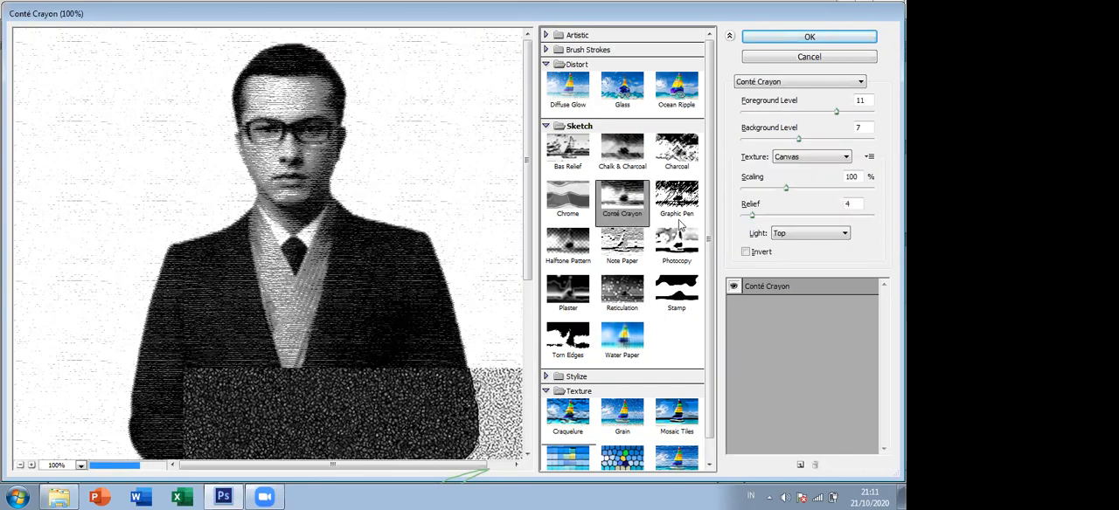
- Try the Burlap and Brick textures for Conté Crayon and return the texture to Canvas
click(812, 158)
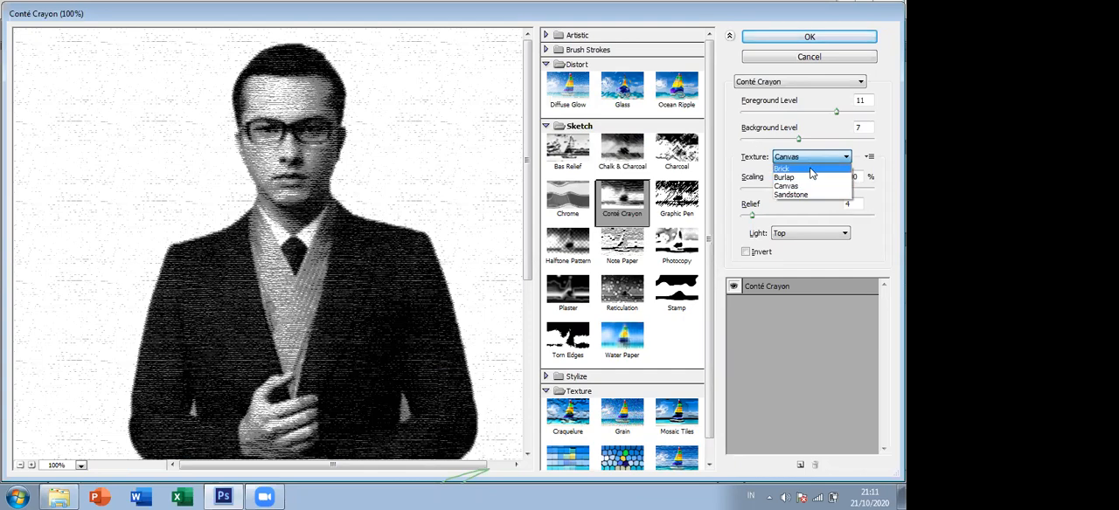
click(821, 178)
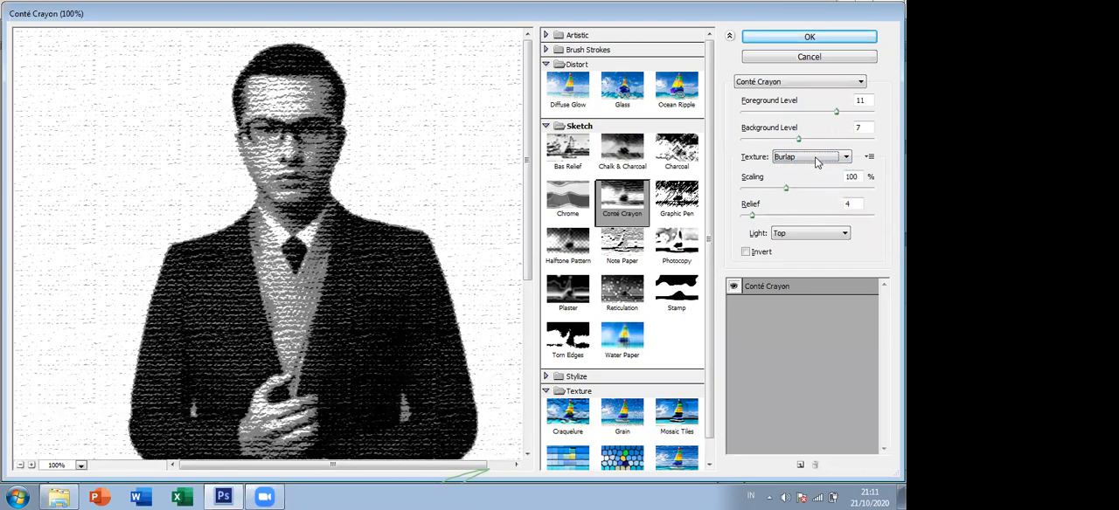
click(816, 158)
click(812, 169)
click(811, 158)
click(807, 185)
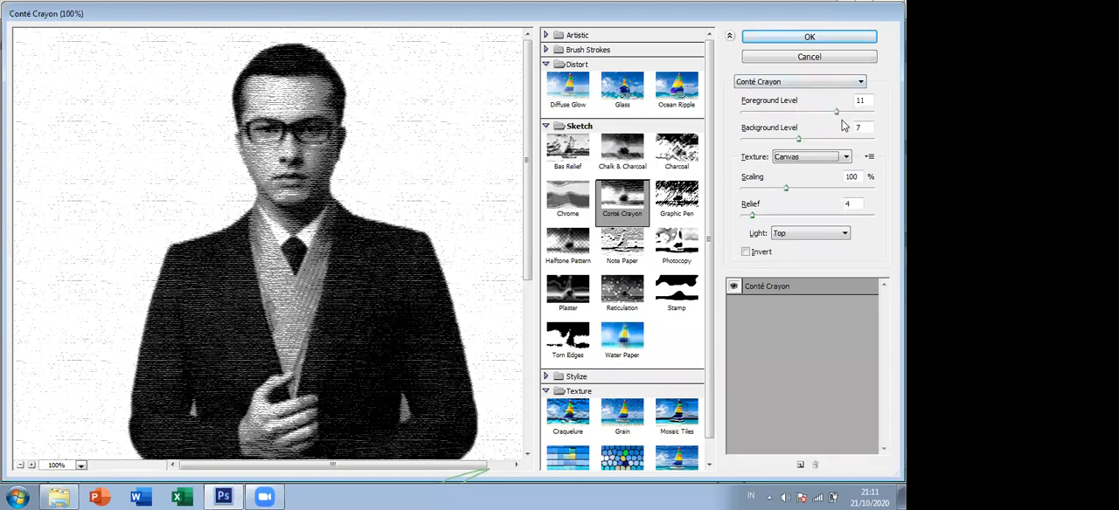
- Check the Light direction options, keep Top, and apply the Conté Crayon filter to the photo
click(796, 238)
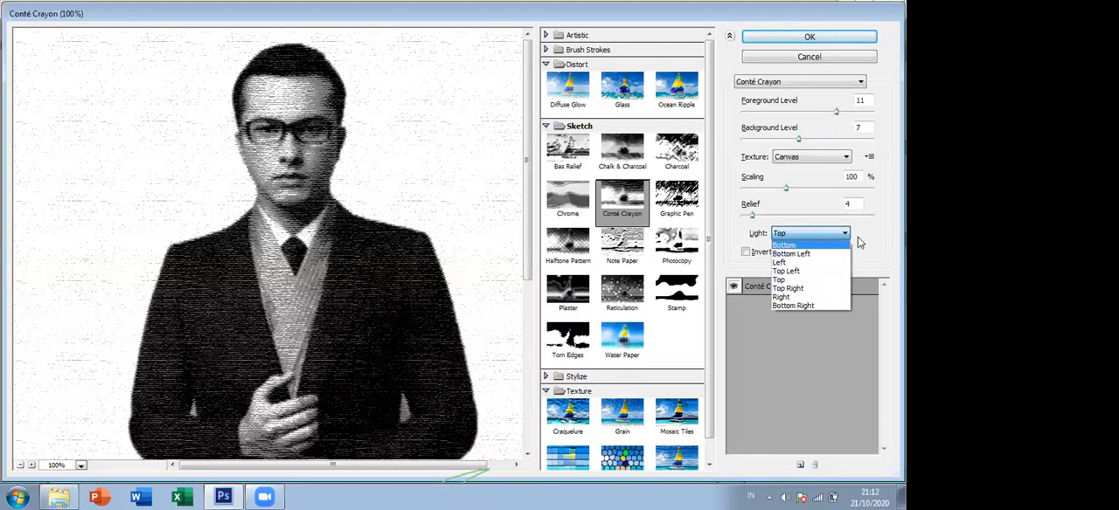
click(881, 241)
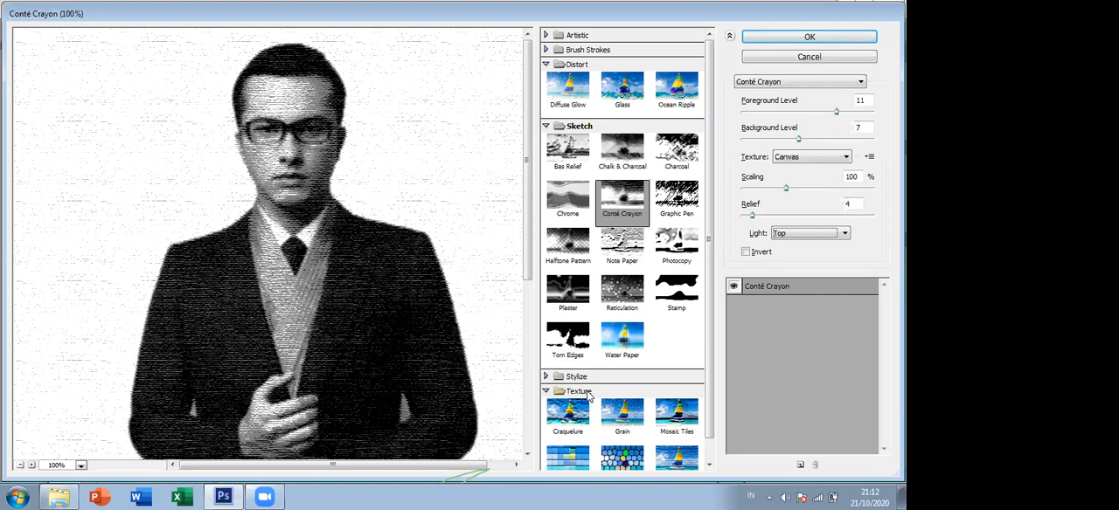
click(789, 37)
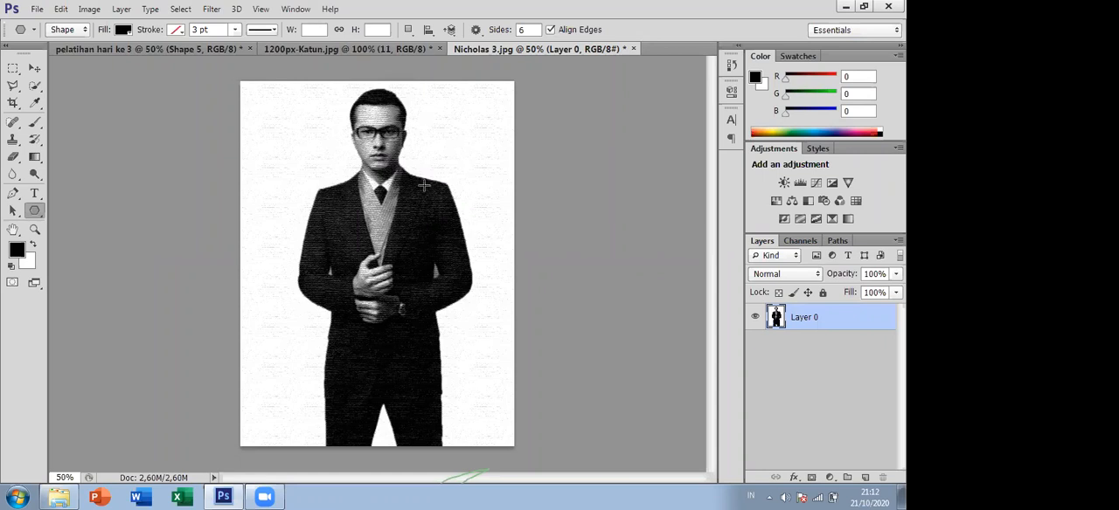
- Save the filtered photo as a JPEG named Nicholas 5, adjusting the image quality in the JPEG options
click(37, 10)
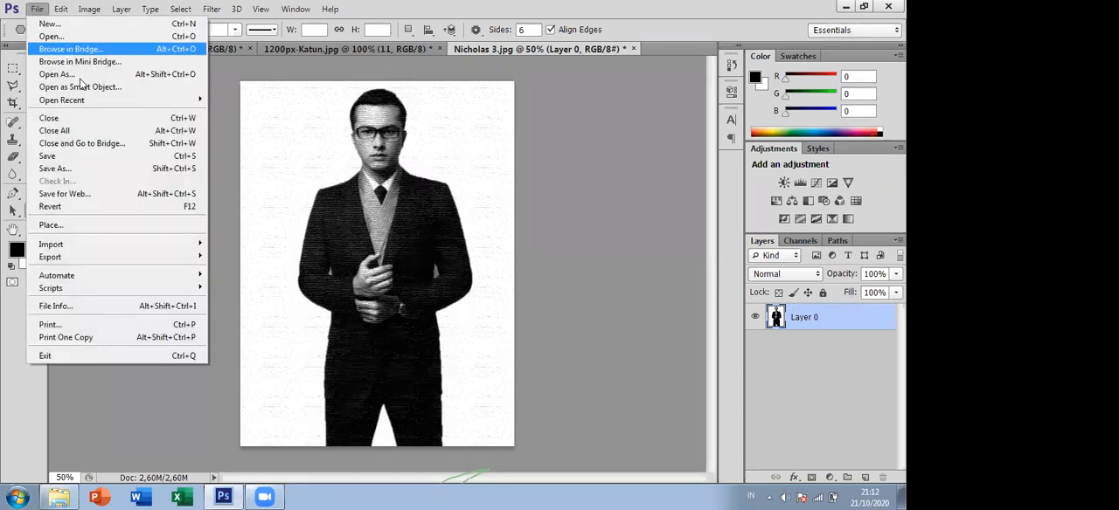
click(143, 164)
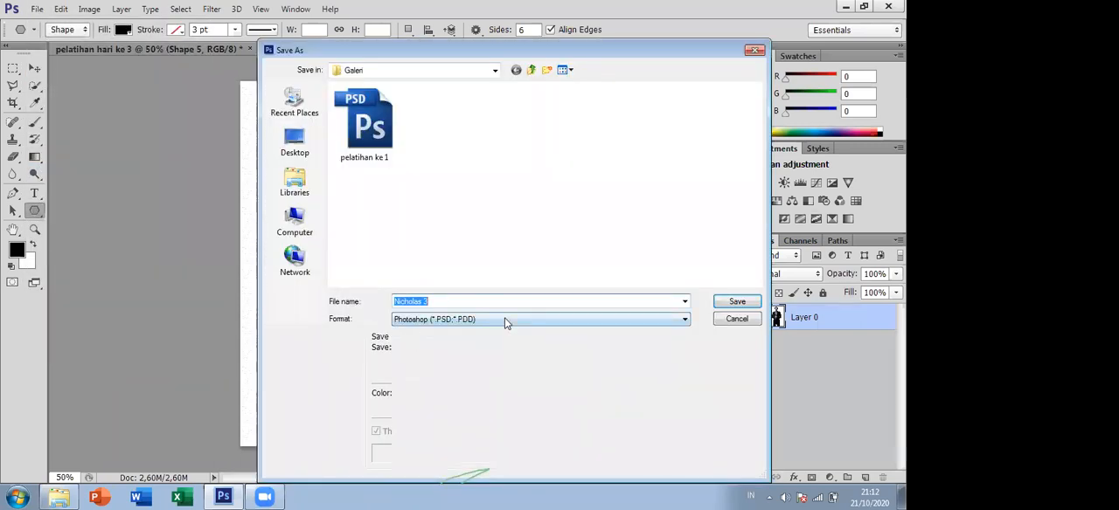
click(504, 319)
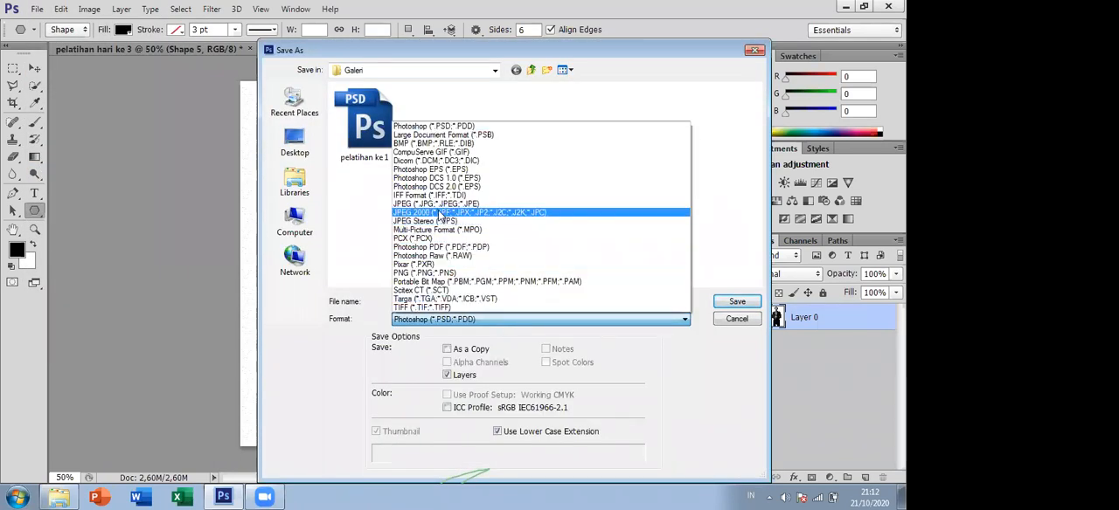
click(435, 207)
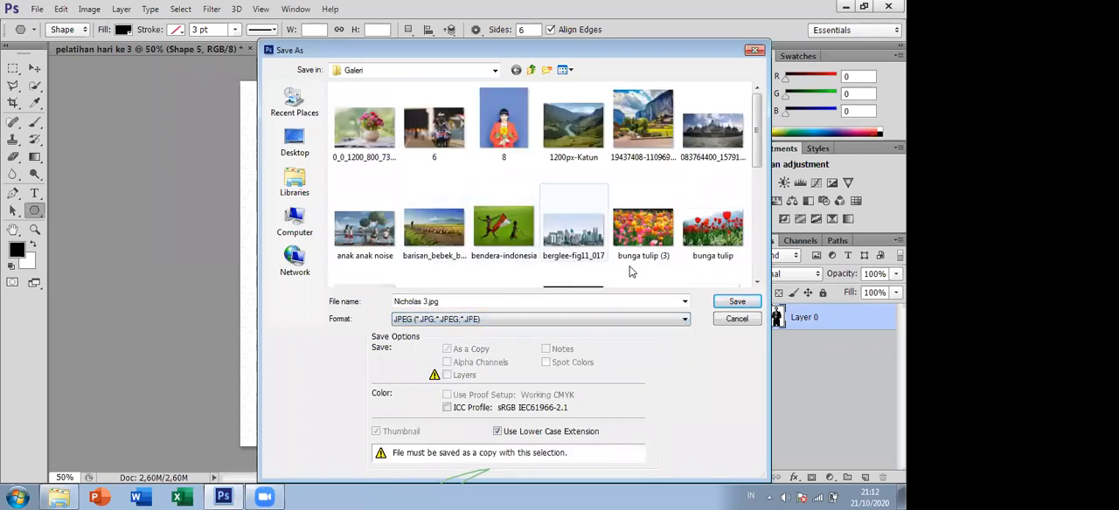
double_click(609, 301)
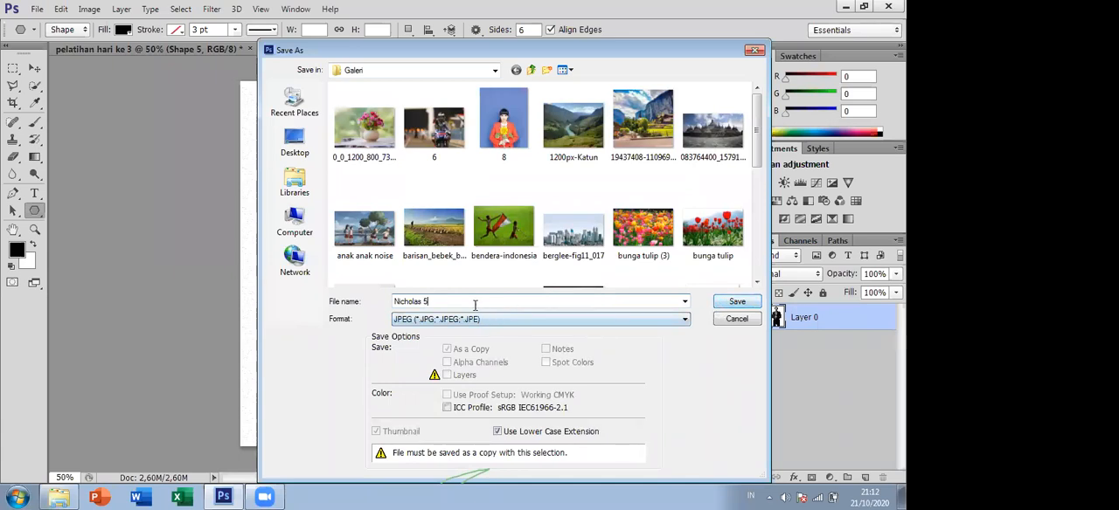
click(734, 302)
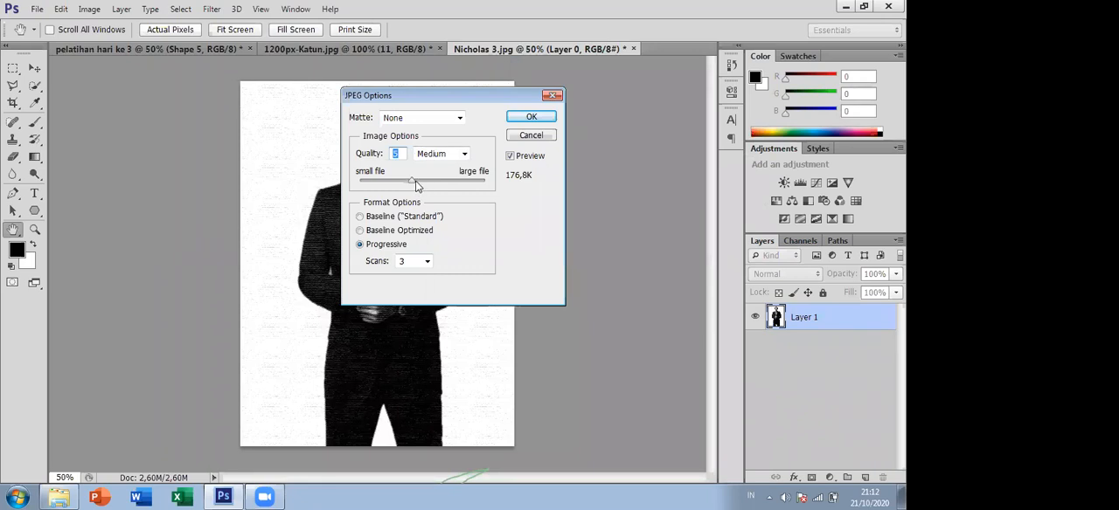
drag(456, 181, 417, 196)
click(541, 119)
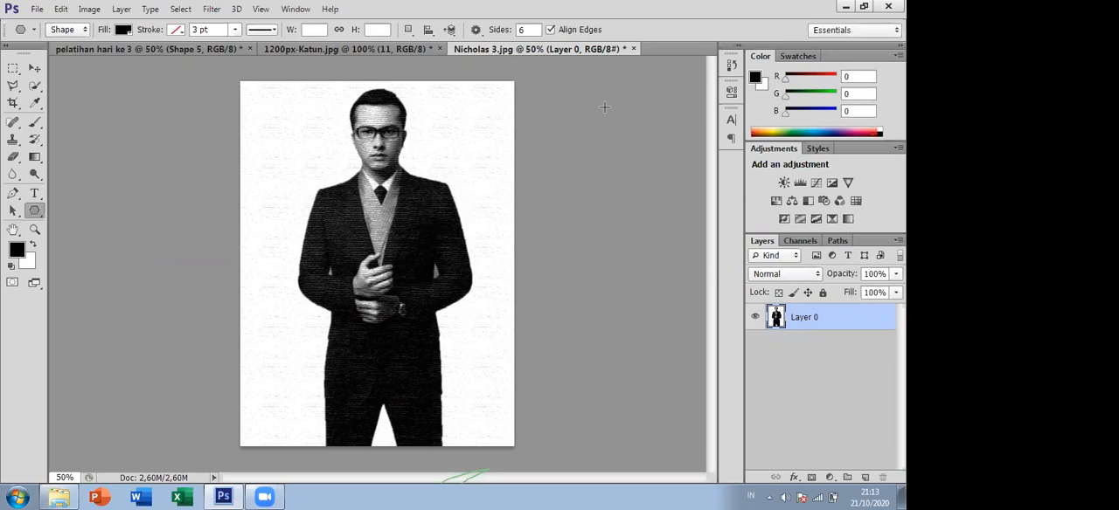
- Close the filtered document and reopen the original photo of the suited man from the file explorer
click(634, 49)
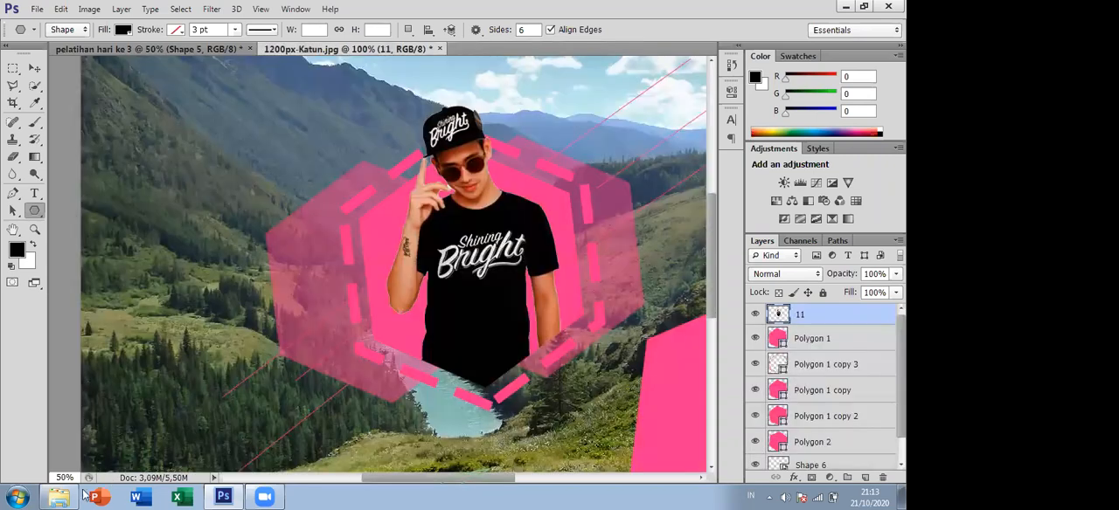
click(68, 496)
drag(639, 275, 492, 46)
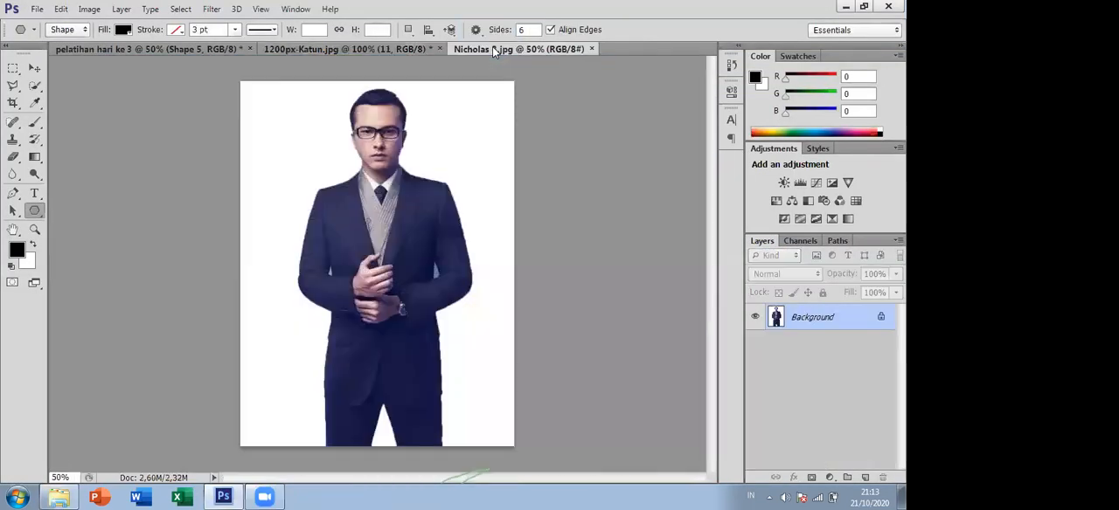
- Open the Filter Gallery and preview the Stylize filter Glowing Edges on the photo
click(212, 9)
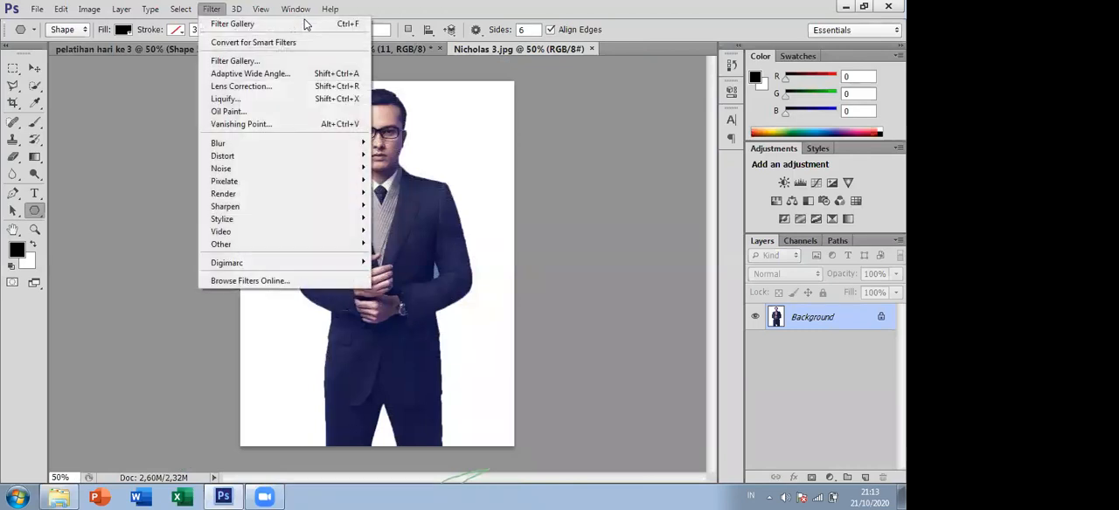
click(234, 61)
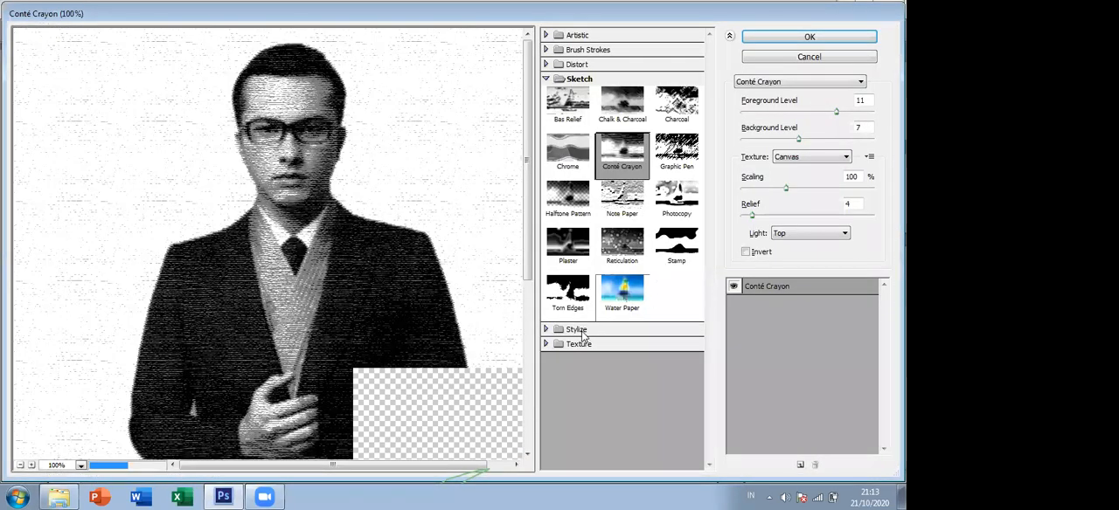
click(581, 329)
click(569, 354)
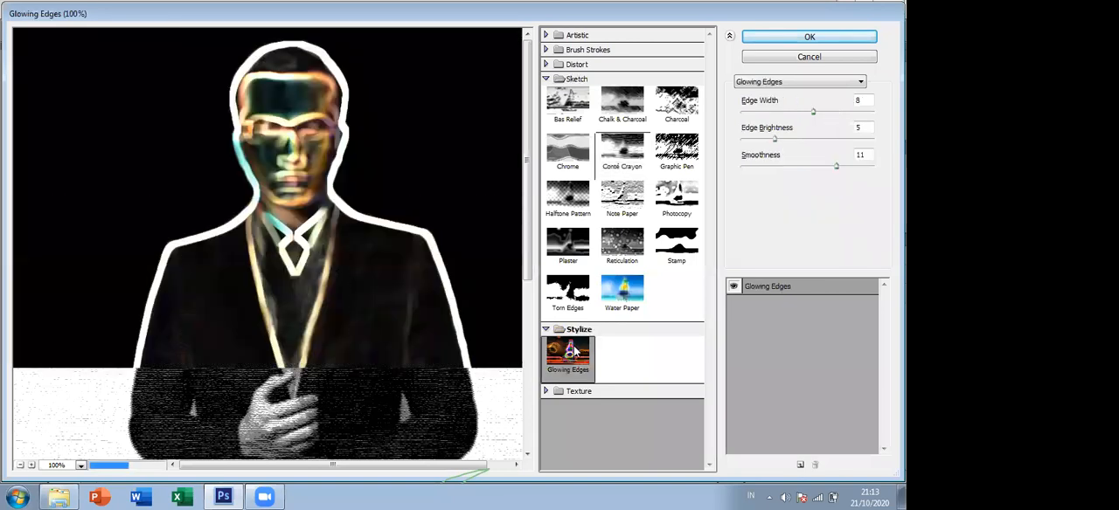
- Collapse the Sketch and Stylize categories, preview the Texture filters Craquelure, Patchwork and Stained Glass, and choose Texturizer
click(546, 79)
click(545, 93)
click(547, 108)
click(567, 133)
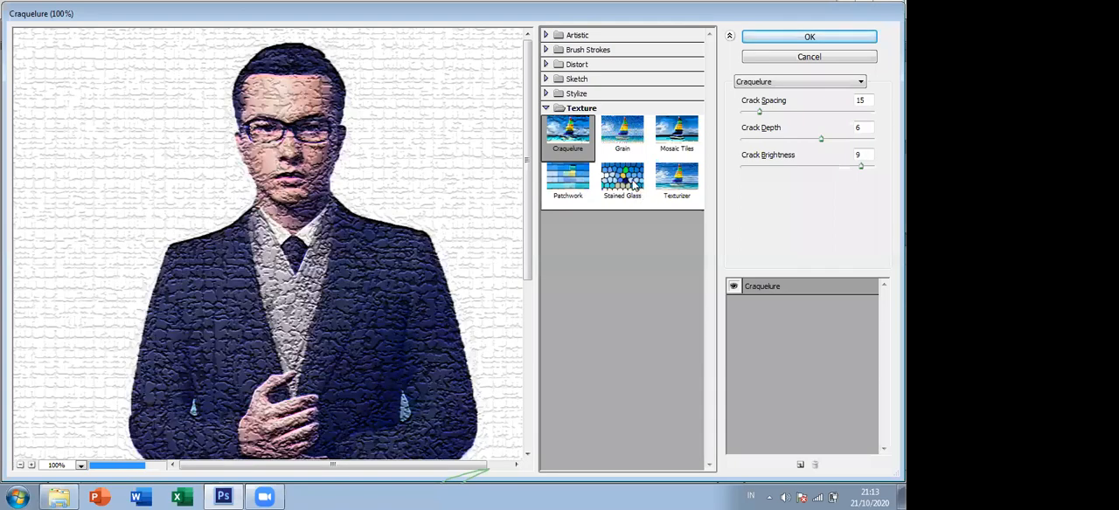
click(567, 179)
click(621, 179)
click(676, 180)
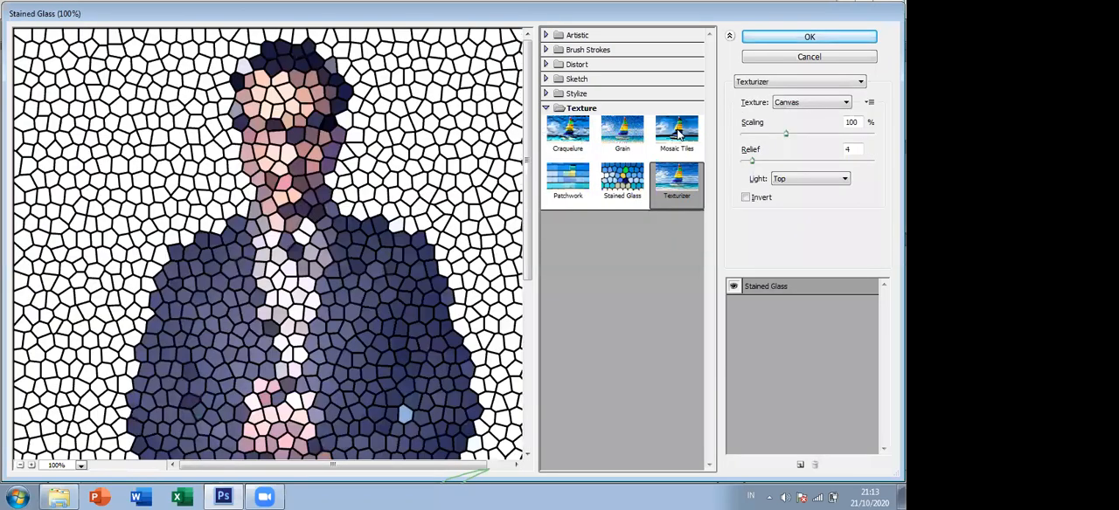
- Try the Brick, Canvas, Sandstone and Burlap textures for the Texturizer filter
click(808, 102)
click(808, 117)
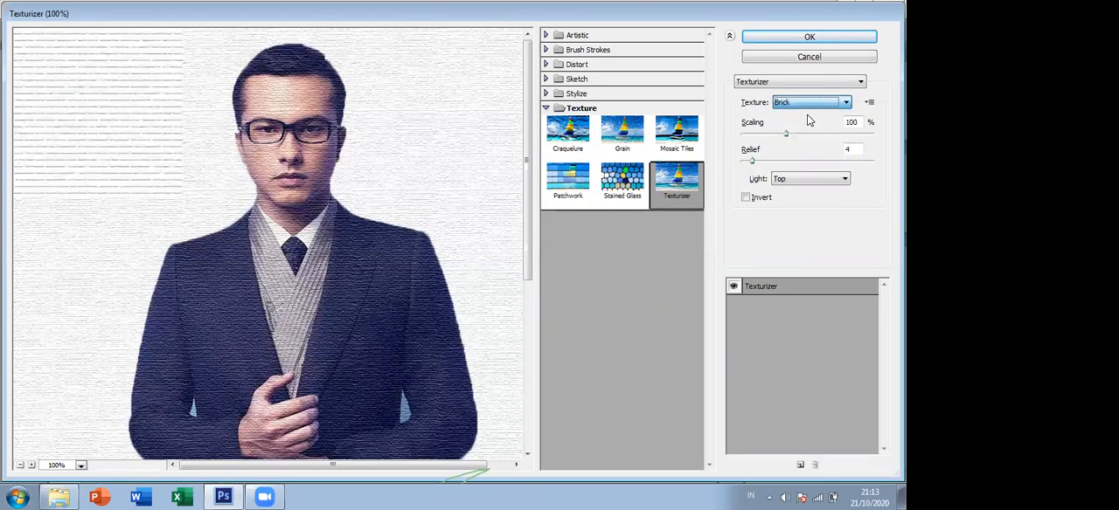
click(805, 102)
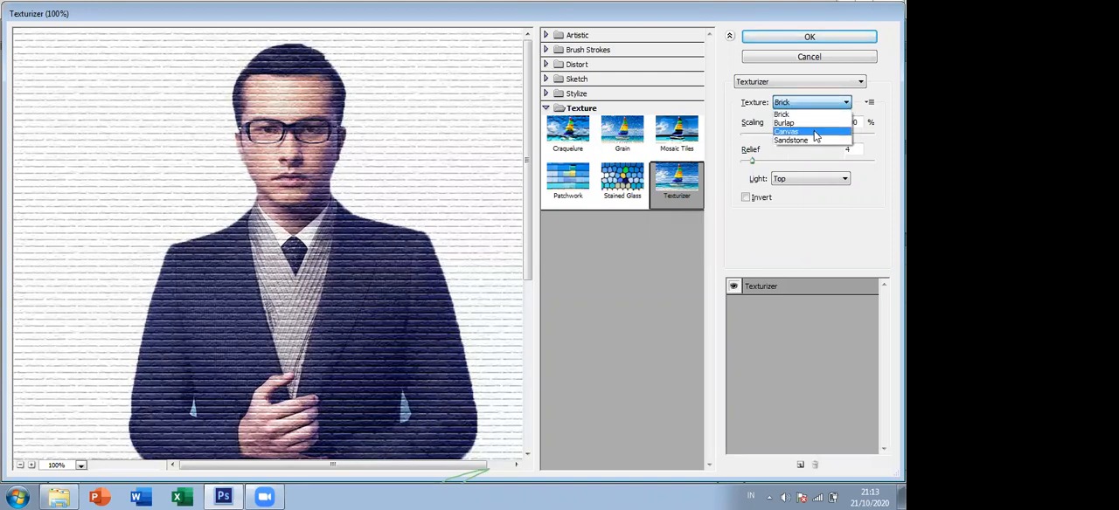
click(812, 131)
click(809, 102)
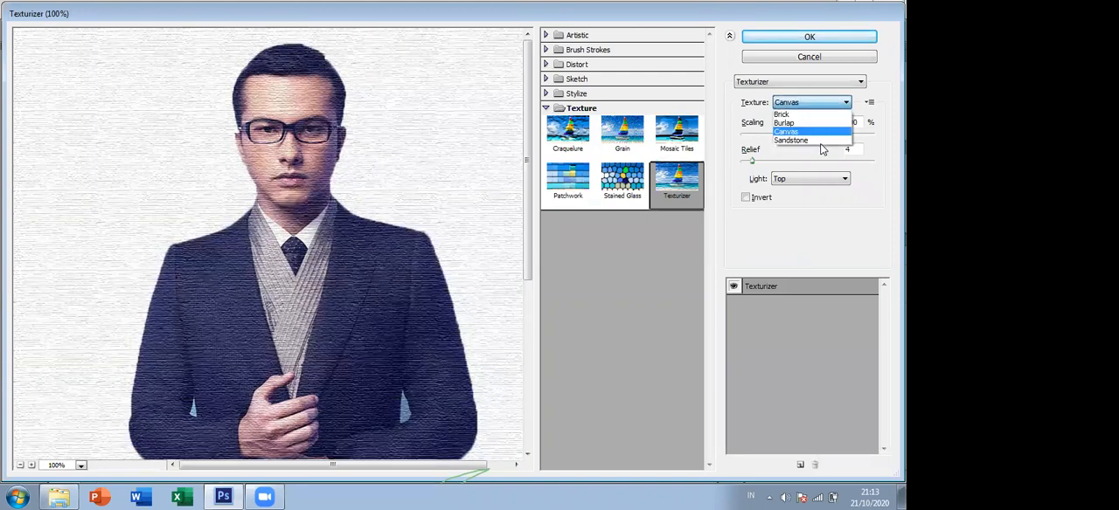
click(815, 140)
click(797, 104)
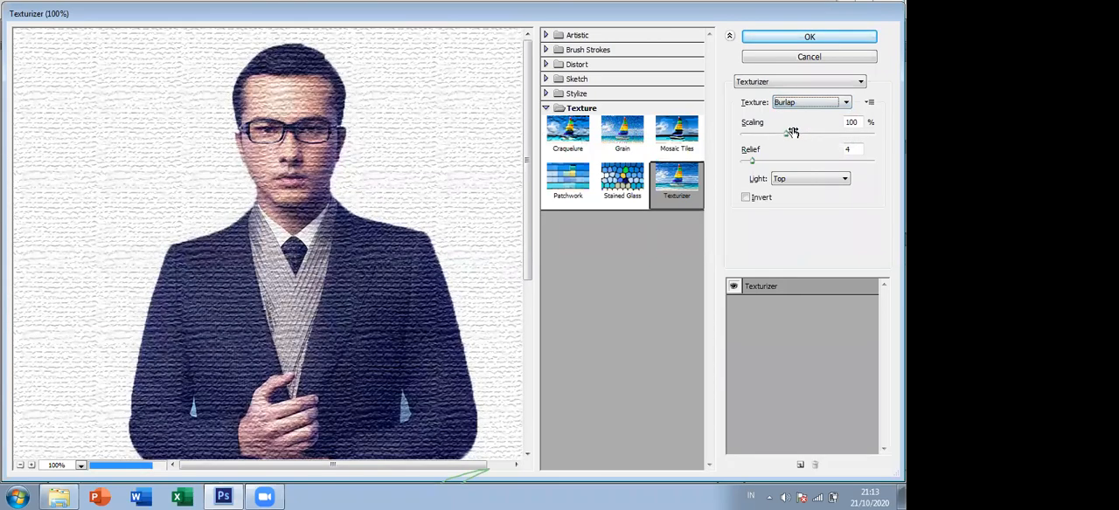
- Set the Texturizer texture to Canvas with Scaling 93% and Relief 15
click(791, 104)
click(791, 131)
click(866, 134)
drag(855, 158, 759, 171)
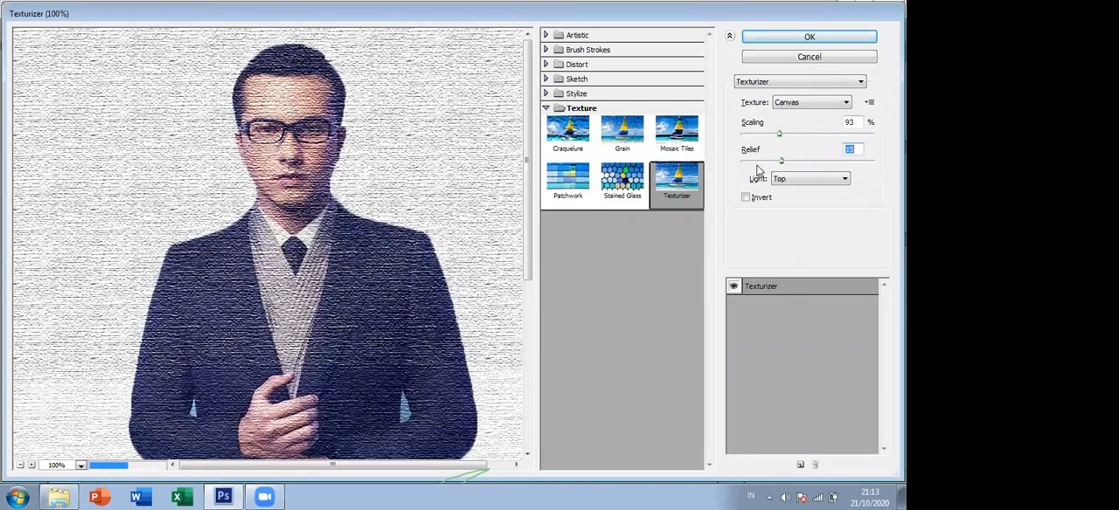
- Set the Canvas texture's Relief to 5 and Scaling to 124%, try the Invert option, and apply the Texturizer filter without it
click(755, 162)
click(780, 135)
drag(787, 140, 804, 145)
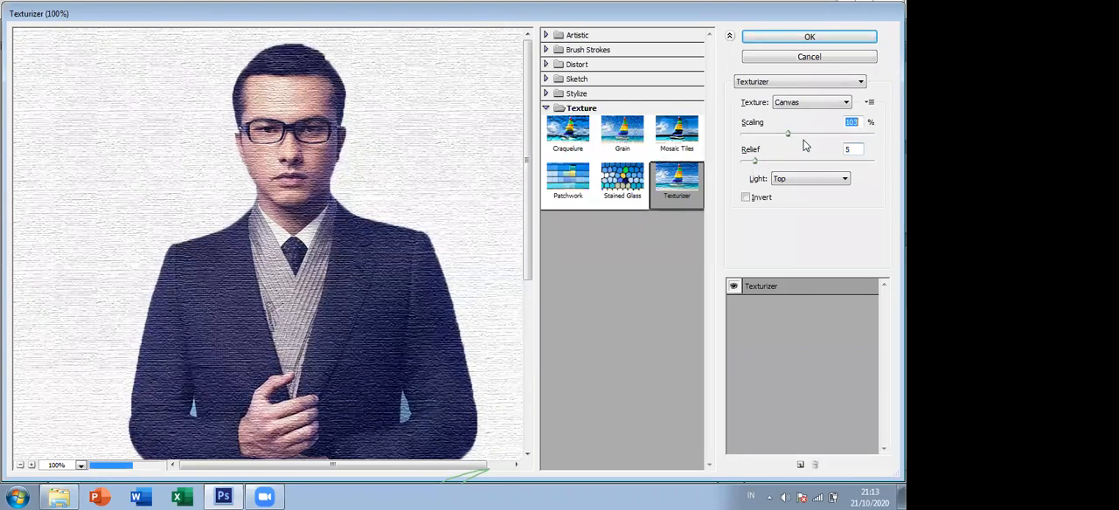
click(758, 201)
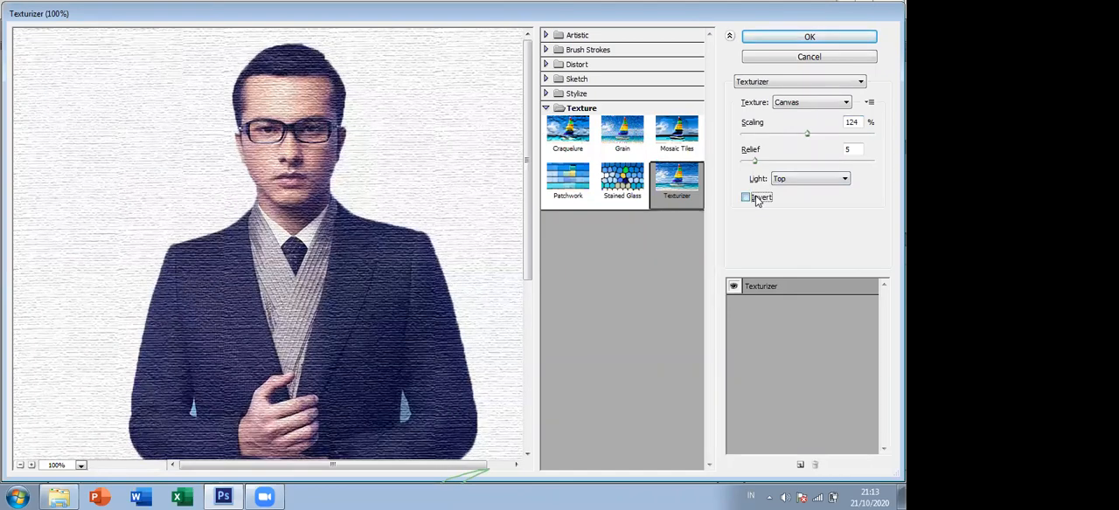
click(758, 201)
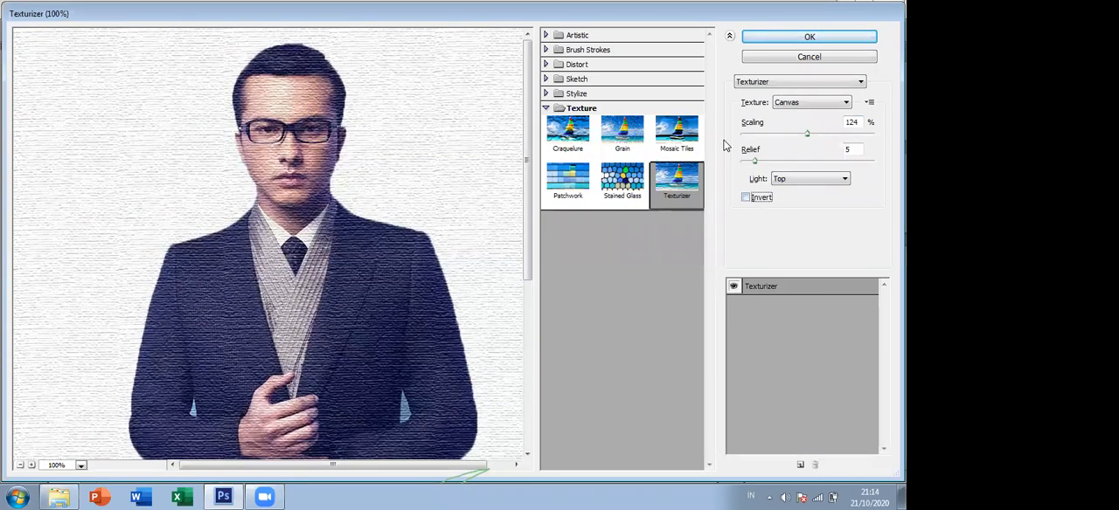
click(753, 44)
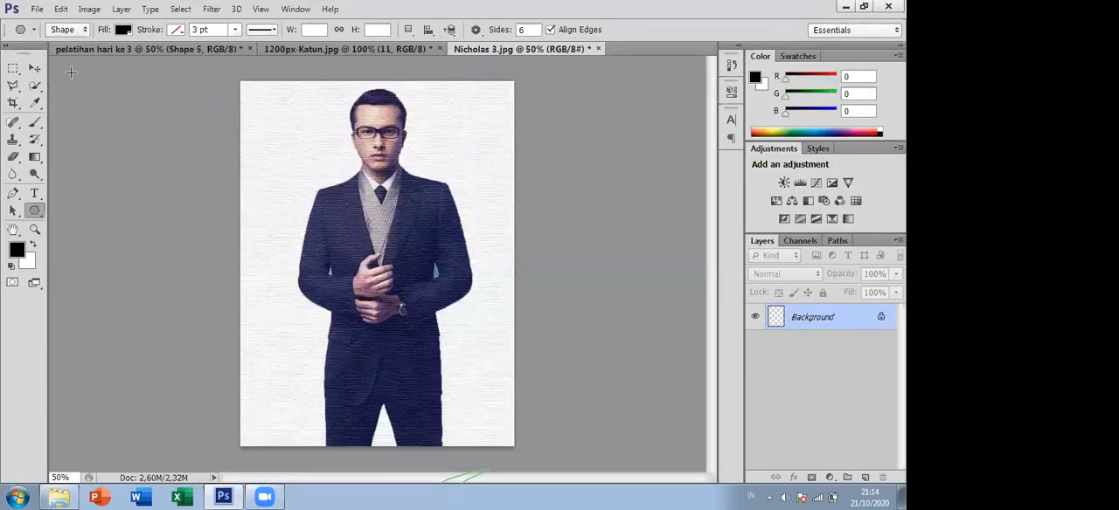
- Save the textured photo as a JPEG named Nicholas 6 in the Galeri folder
click(37, 9)
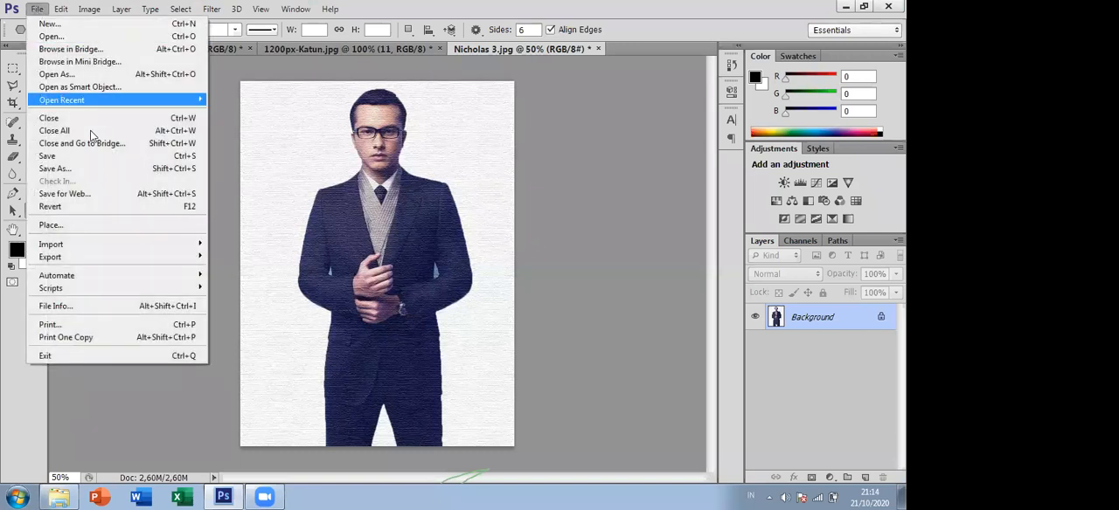
click(113, 168)
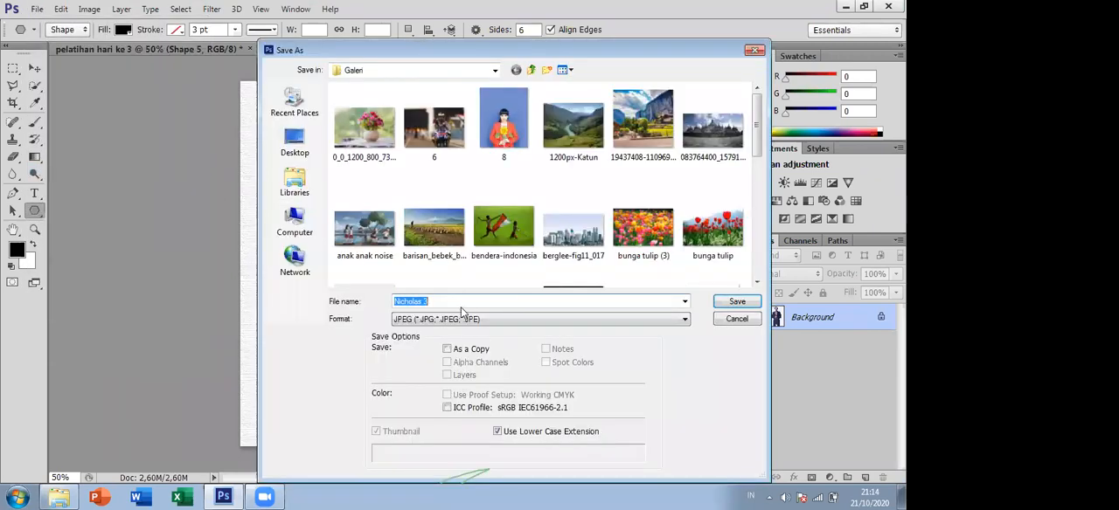
click(449, 301)
click(725, 305)
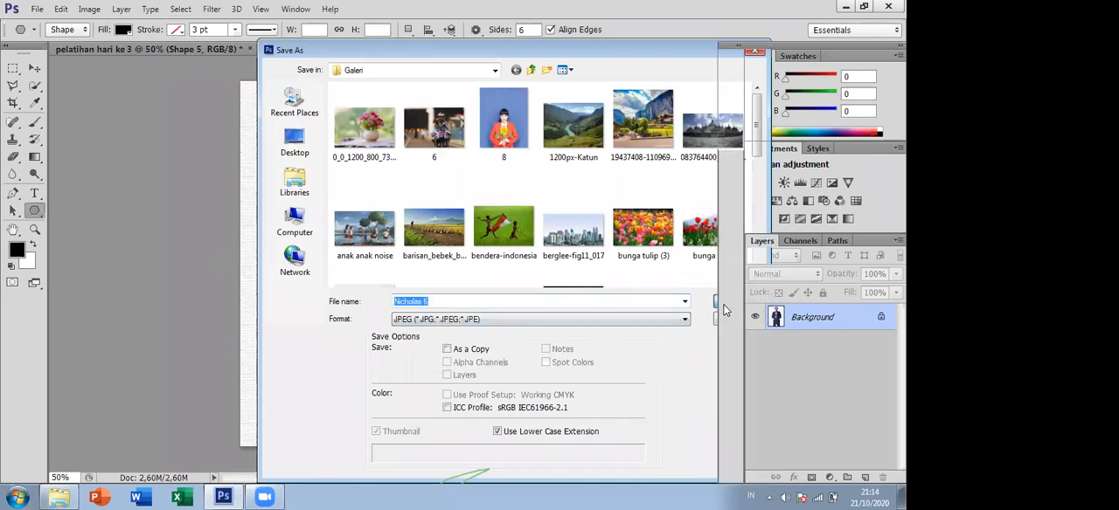
click(514, 118)
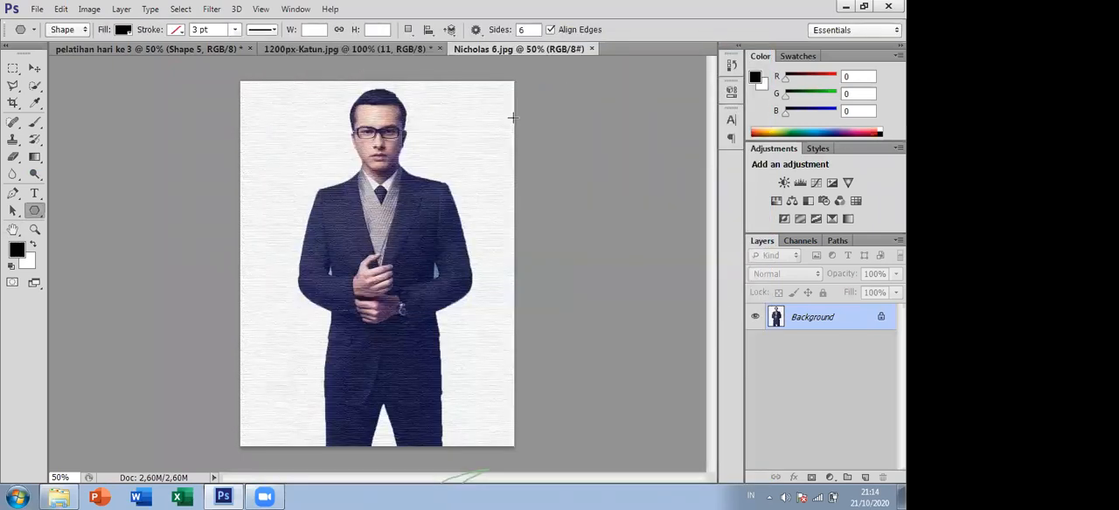
- View the saved images Nicholas 5 and Nicholas 6 from the Galeri folder, inspect Nicholas 6 up close, and return to Photoshop
click(71, 495)
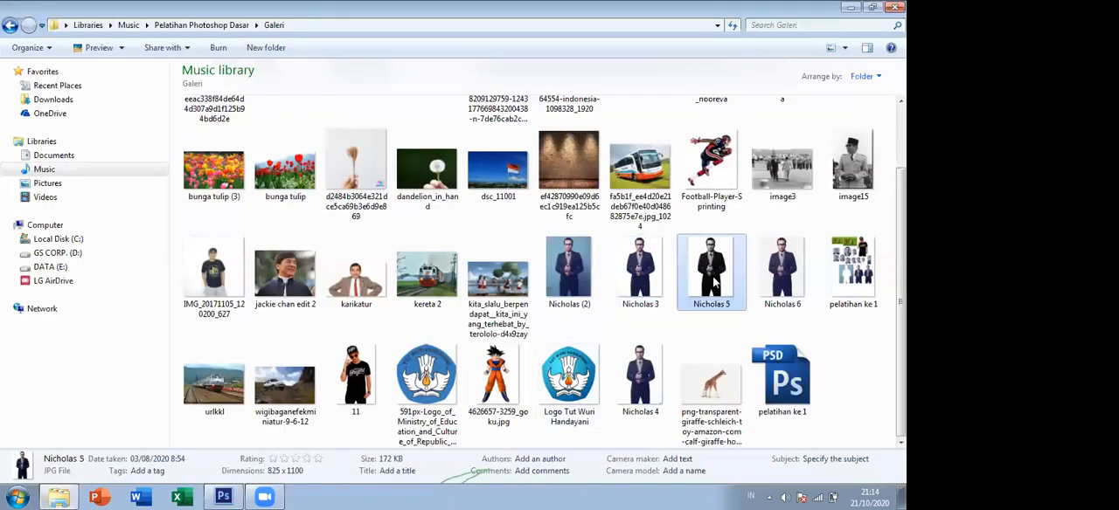
double_click(712, 280)
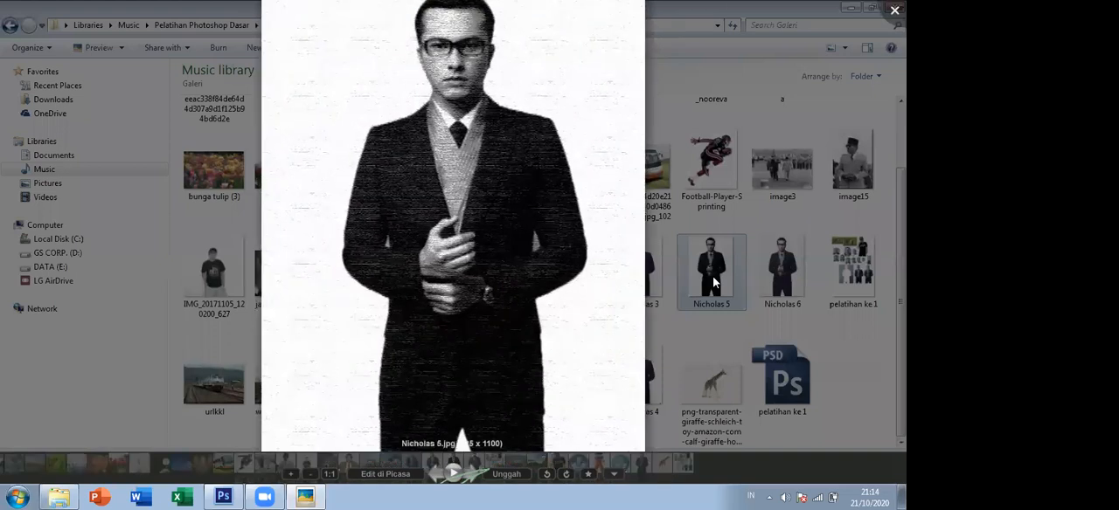
key(Right)
scroll(712, 280, up, 3)
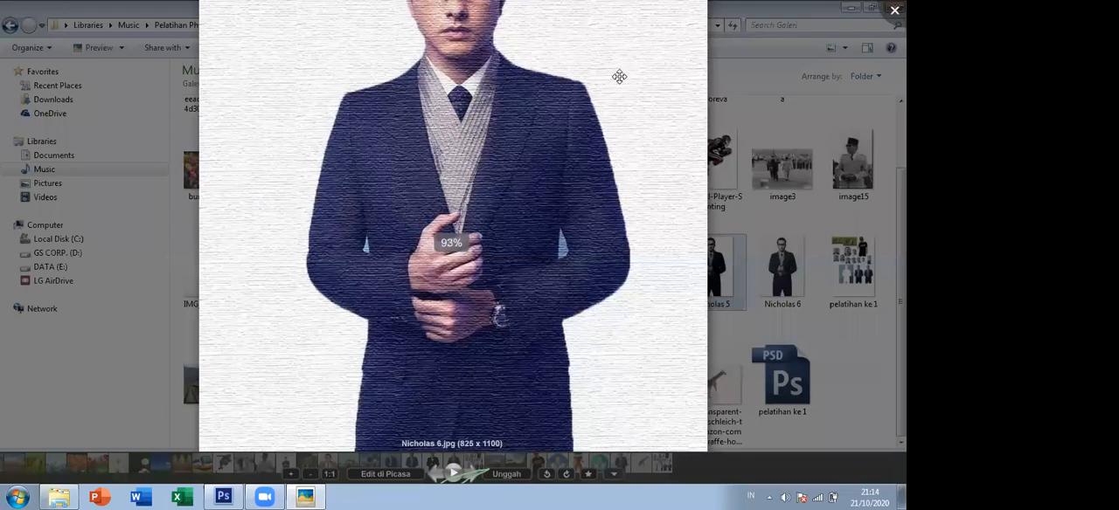
double_click(618, 77)
drag(485, 293, 490, 317)
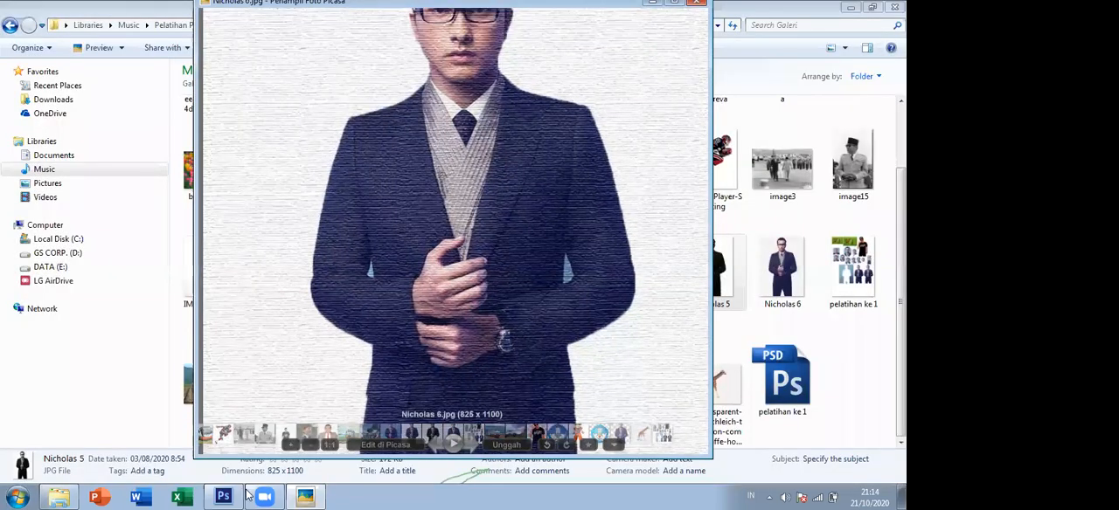
drag(498, 243, 511, 315)
drag(600, 127, 569, 176)
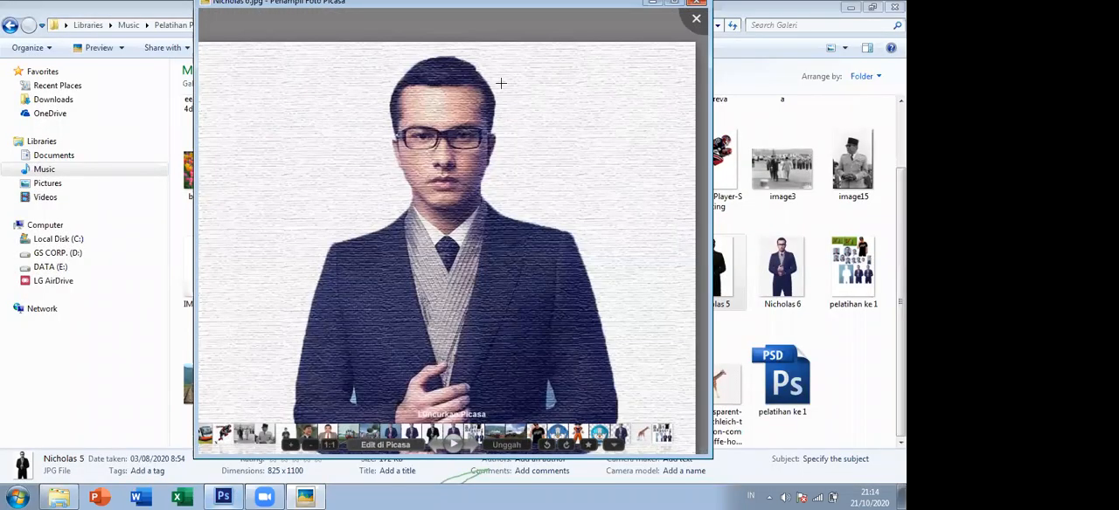
key(alt+Tab)
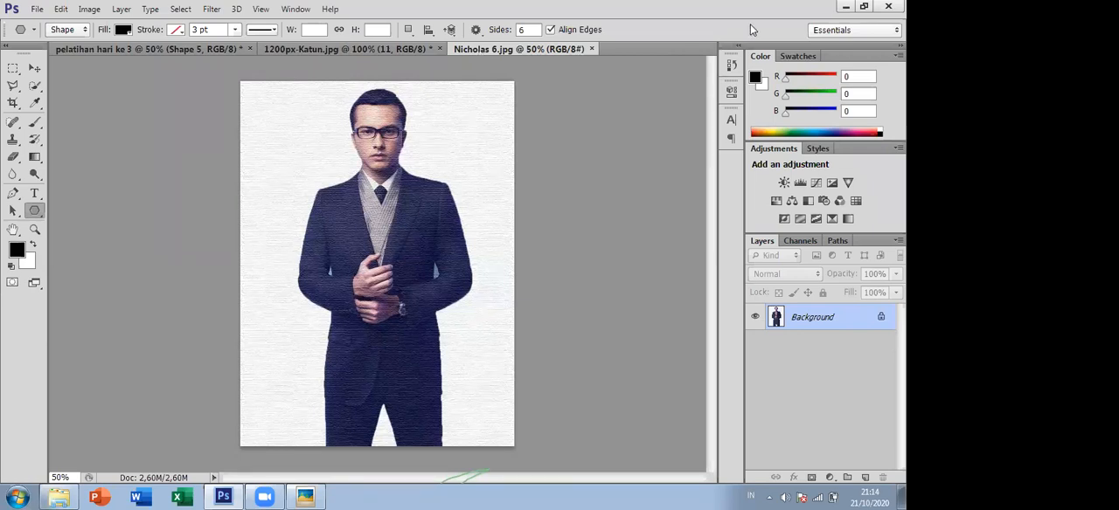
click(211, 9)
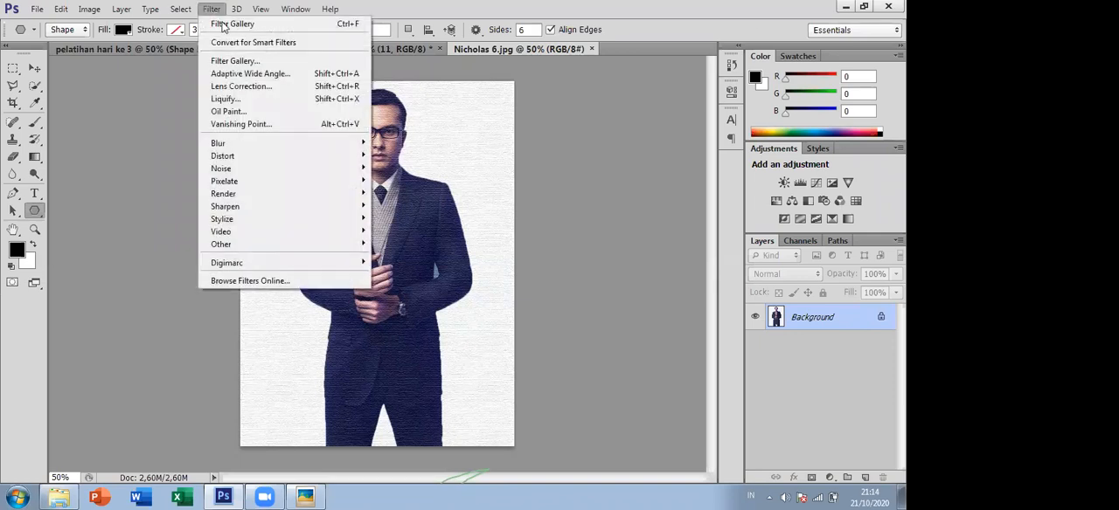
click(241, 61)
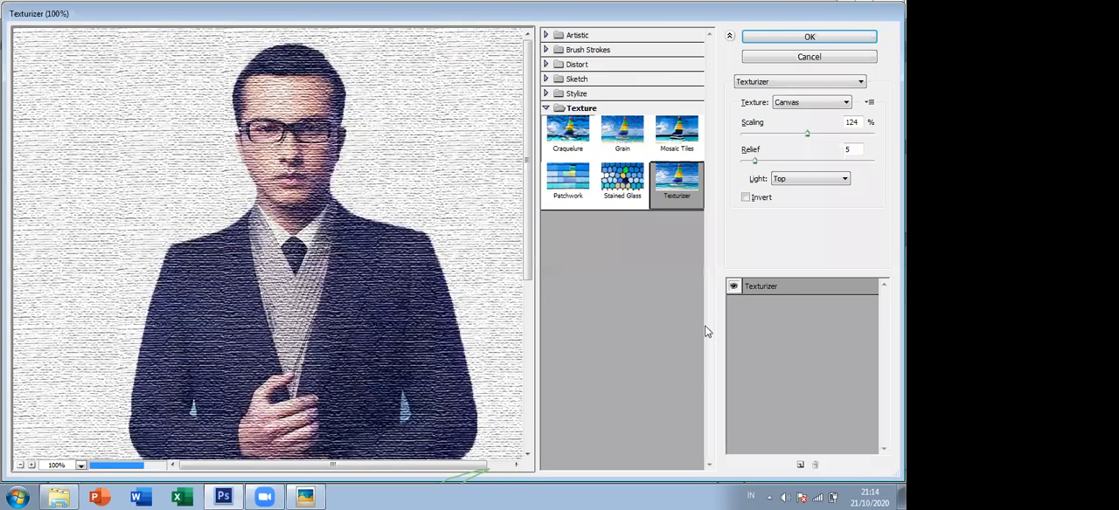
click(775, 58)
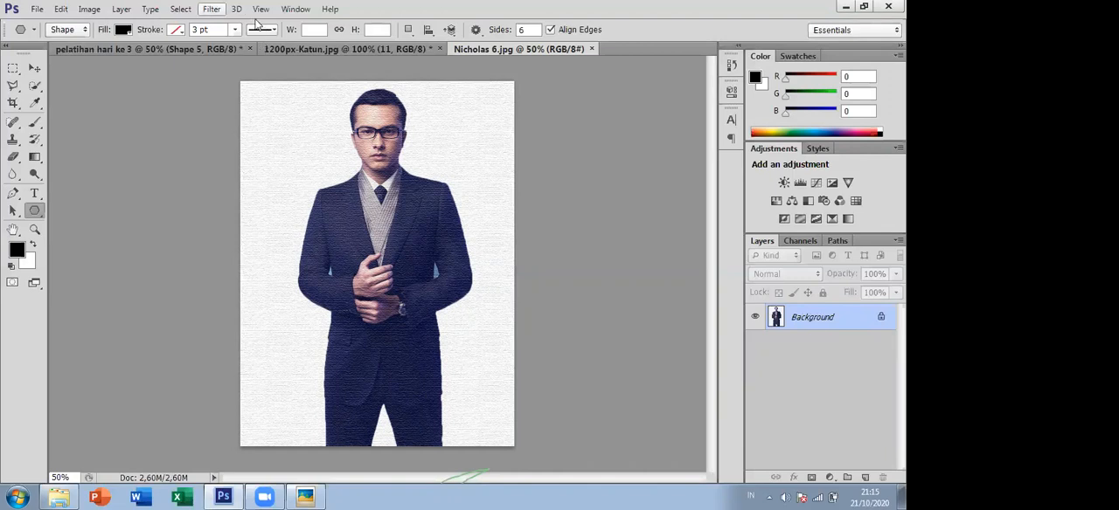
click(211, 9)
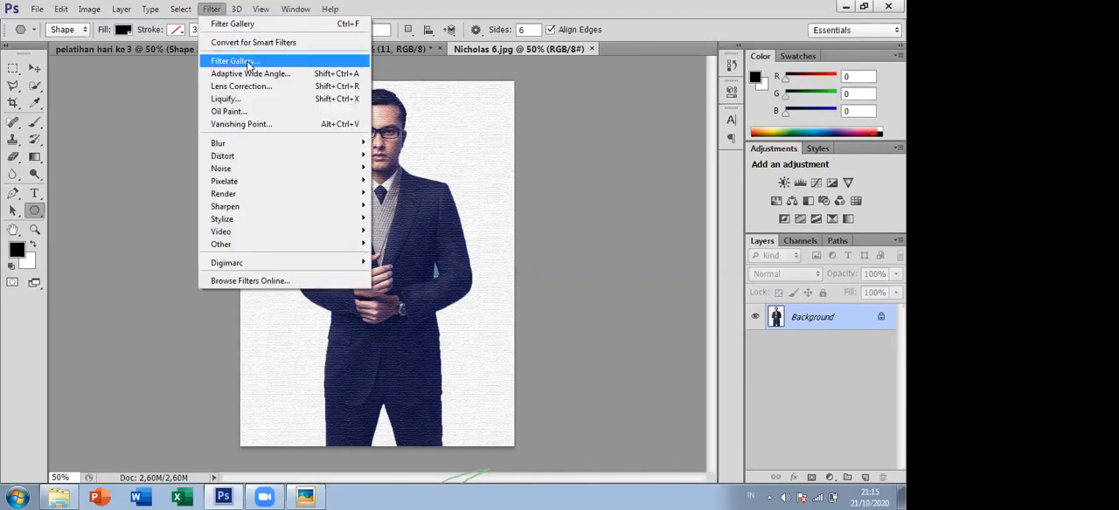
click(247, 61)
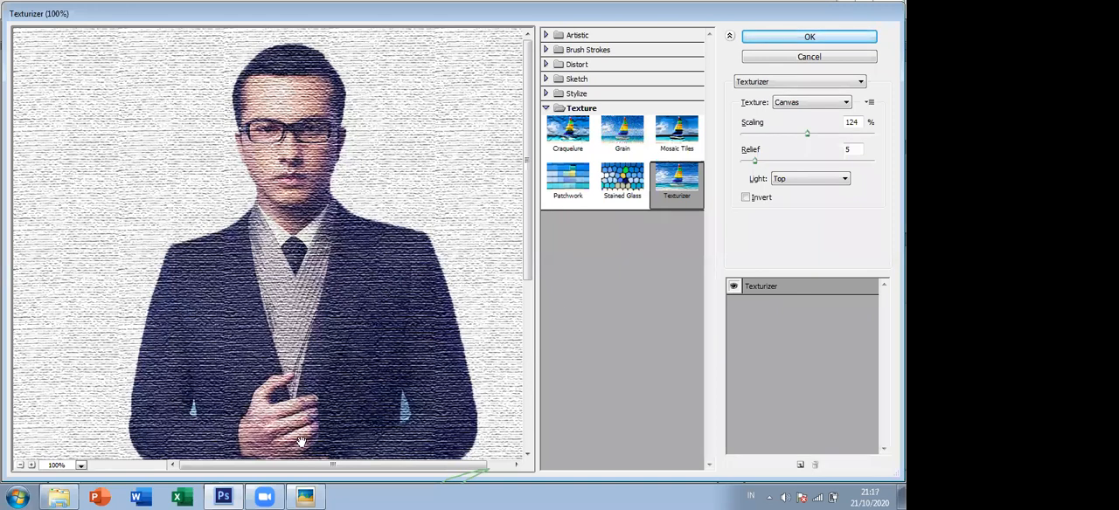
click(236, 496)
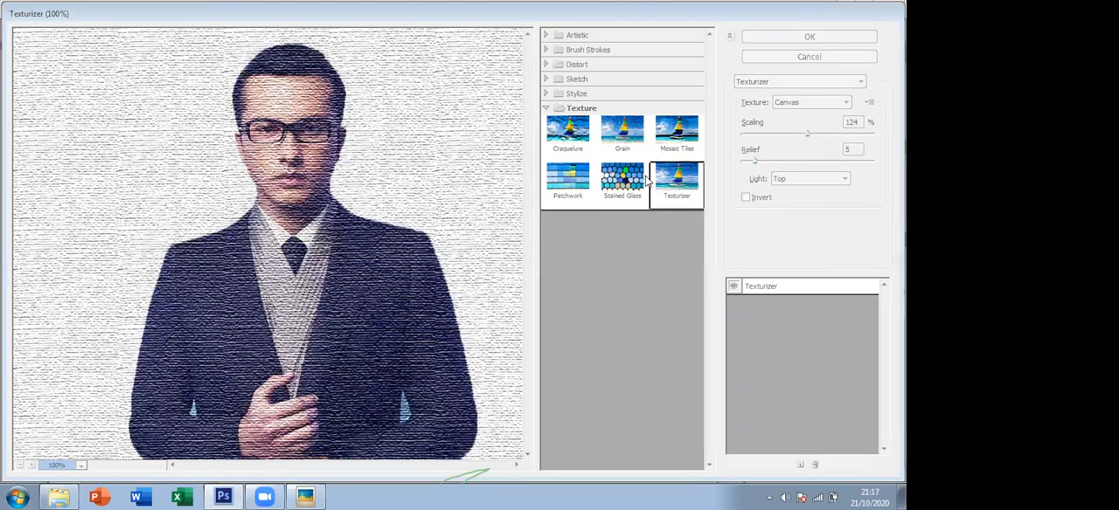
click(616, 190)
click(796, 57)
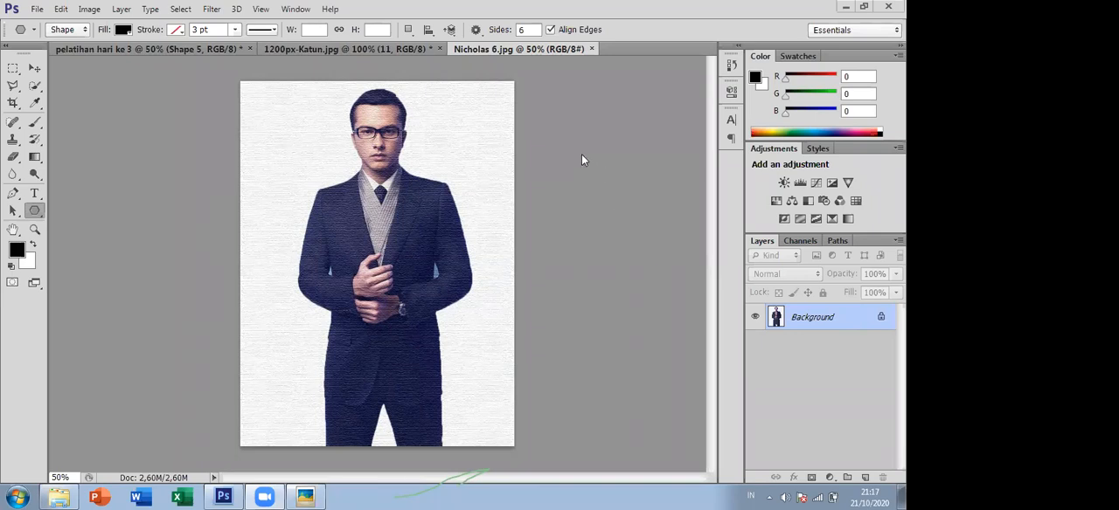
- Preview the Stylize filter Glowing Edges in the Filter Gallery and leave without applying it
click(212, 9)
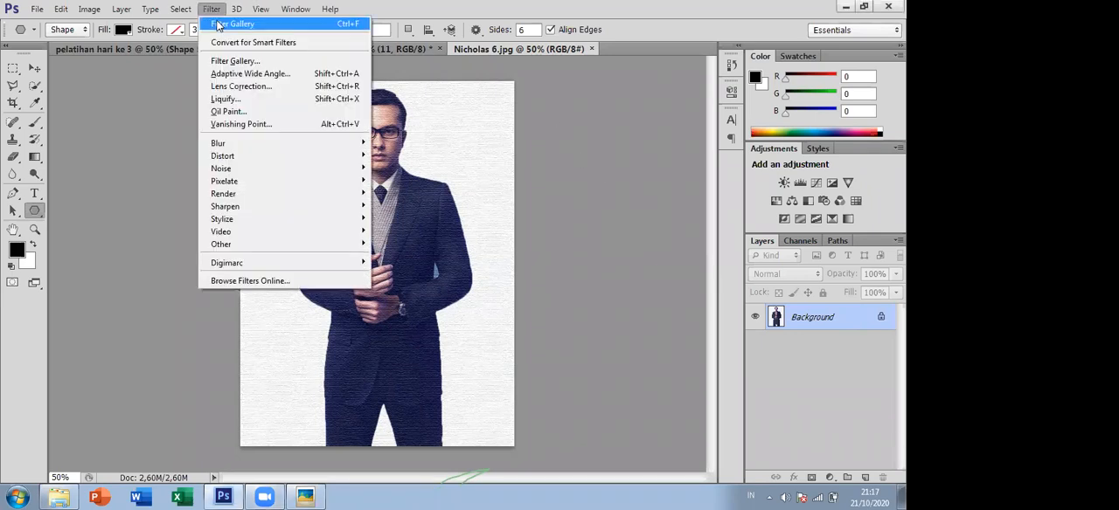
click(337, 63)
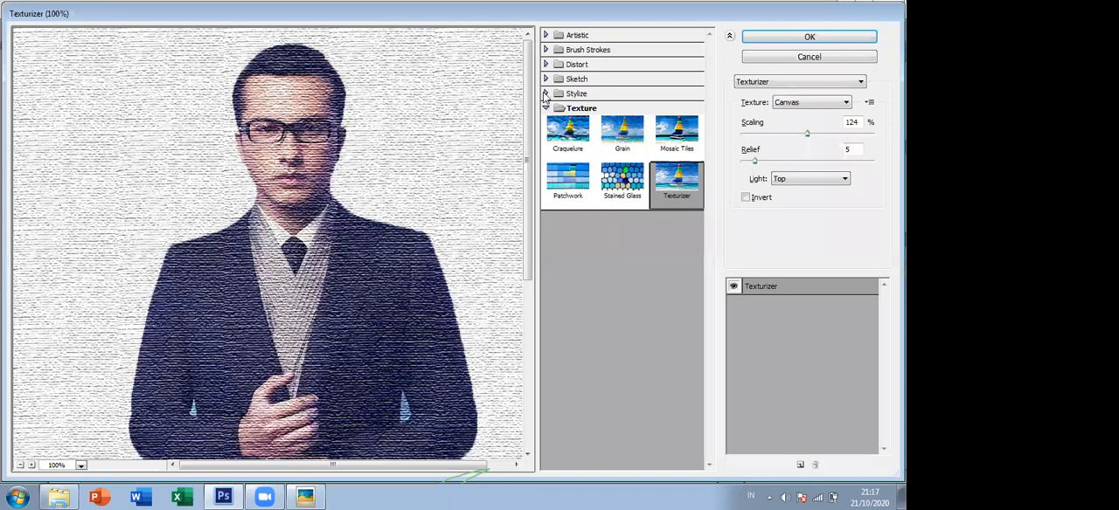
click(549, 94)
click(562, 111)
click(546, 93)
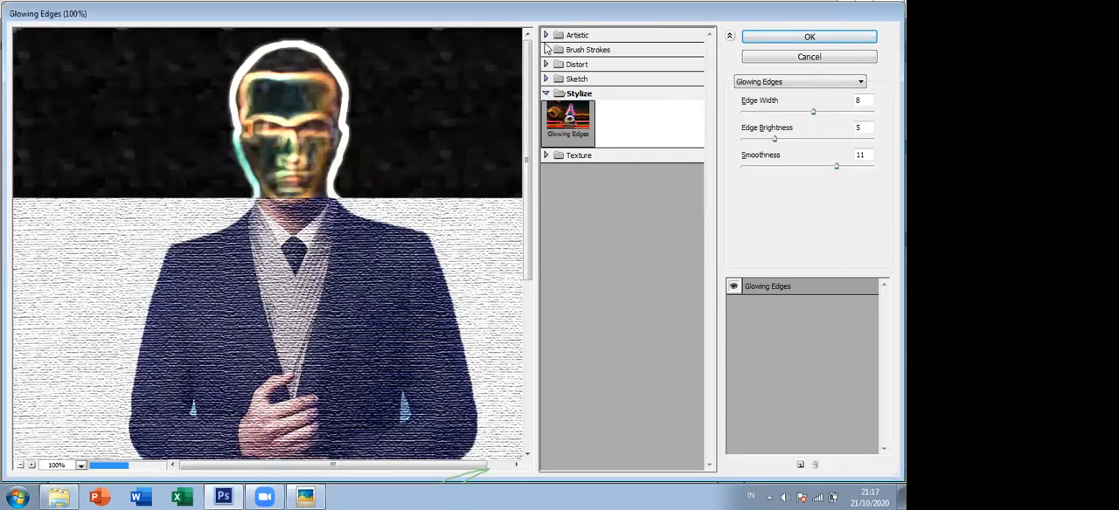
click(794, 55)
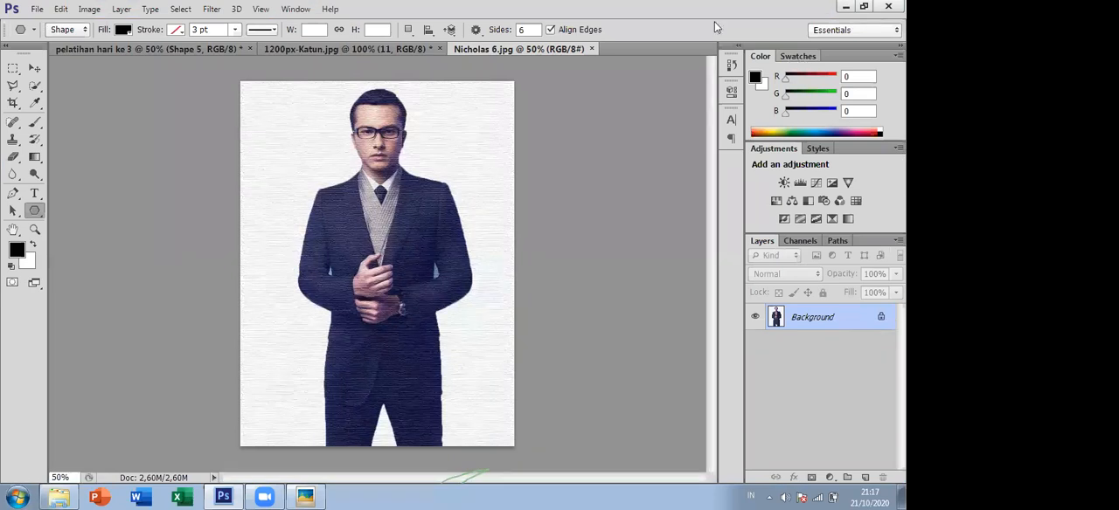
click(212, 9)
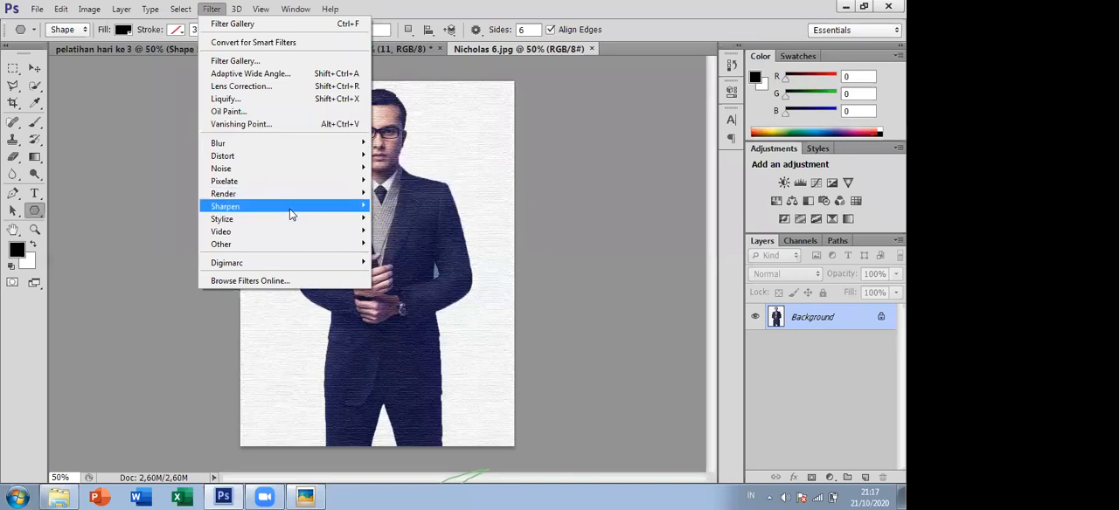
mouse_move(304, 225)
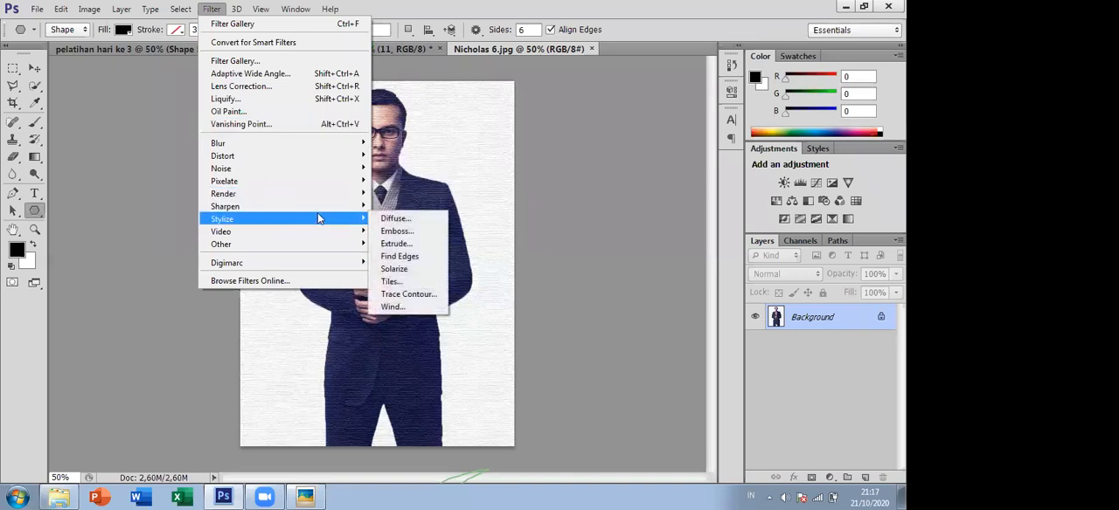
click(235, 60)
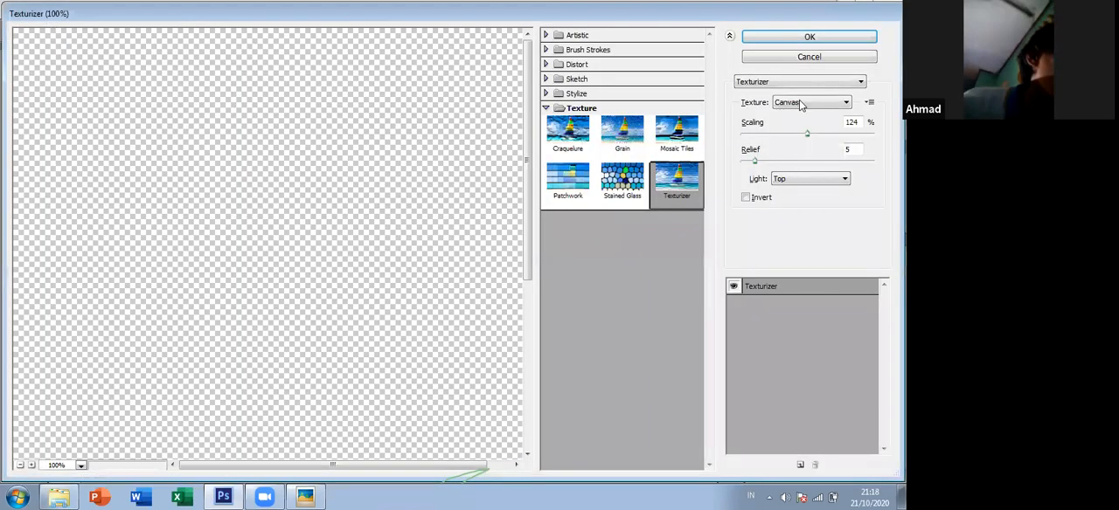
click(809, 37)
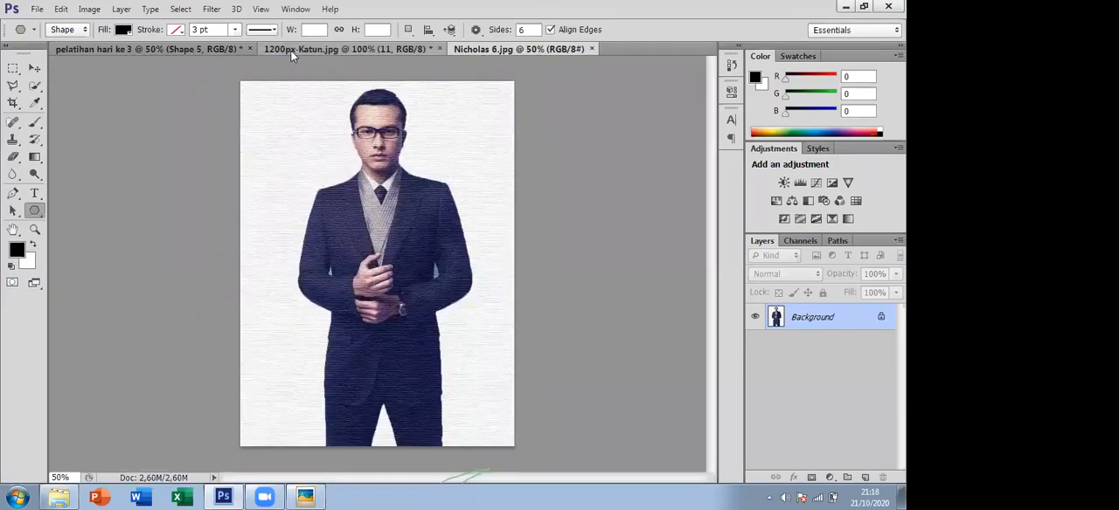
- Convert the locked Background into a regular layer named Layer 0 with Normal mode and 100% opacity
click(121, 10)
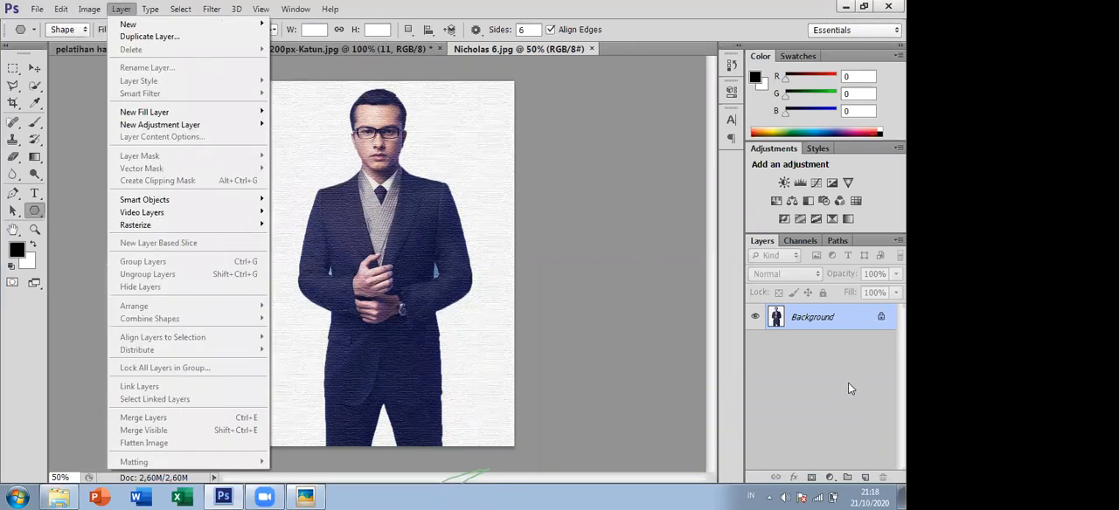
double_click(837, 319)
click(551, 157)
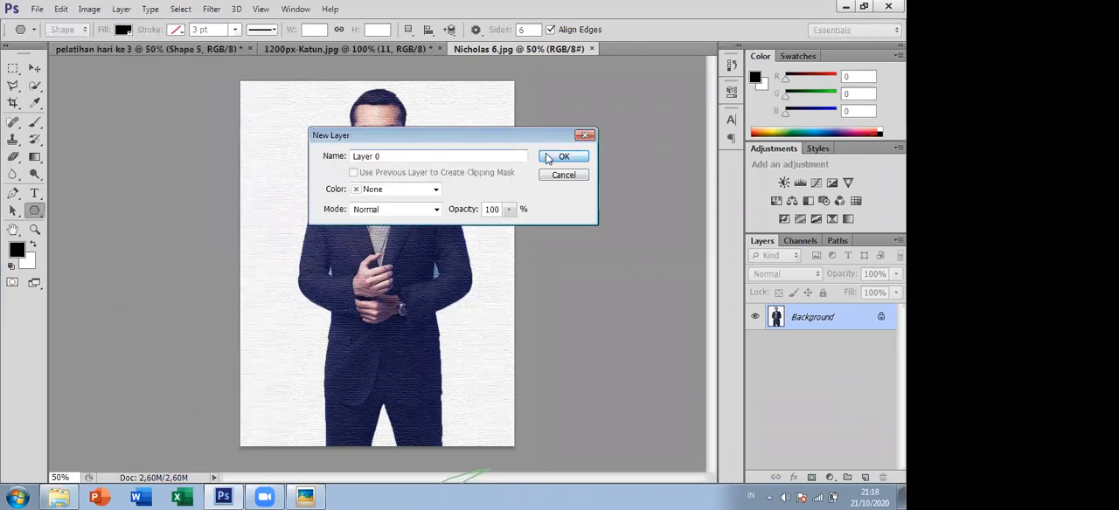
- Restore the photo to its original Nicholas 3.jpg snapshot from the history
click(731, 65)
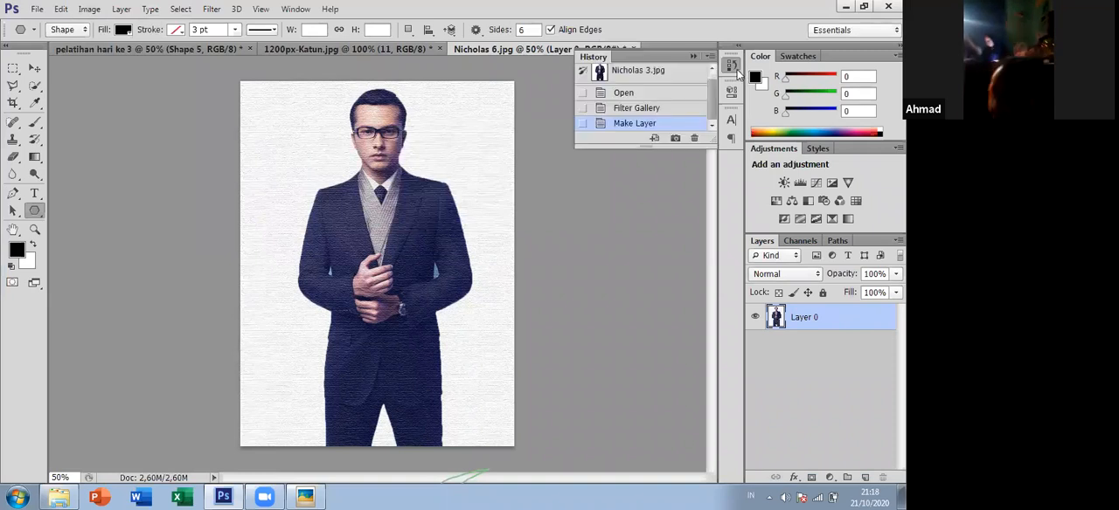
click(638, 75)
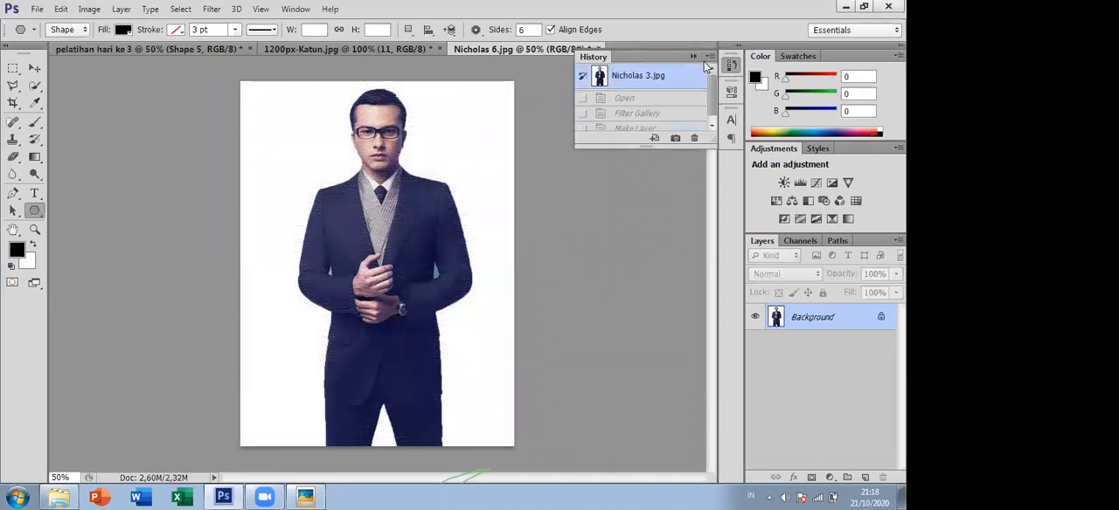
click(730, 66)
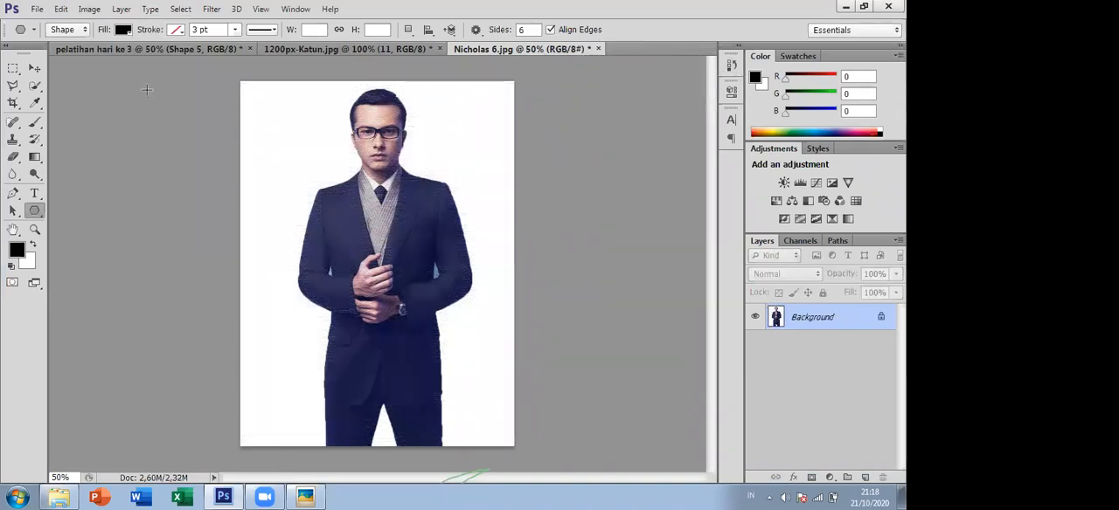
- Apply a Posterize adjustment with 4 levels to the photo in Nicholas 6.jpg
click(90, 10)
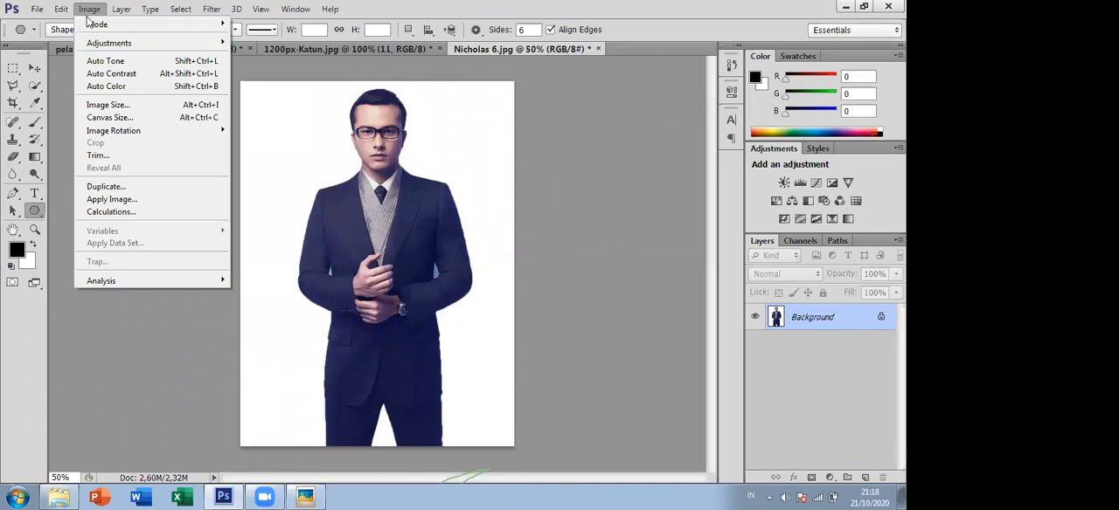
mouse_move(115, 42)
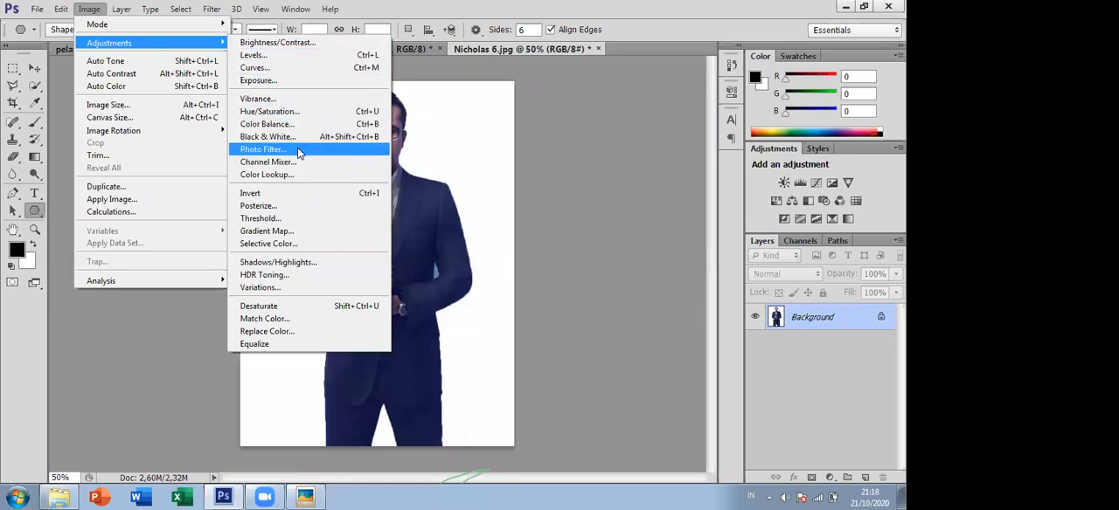
click(287, 207)
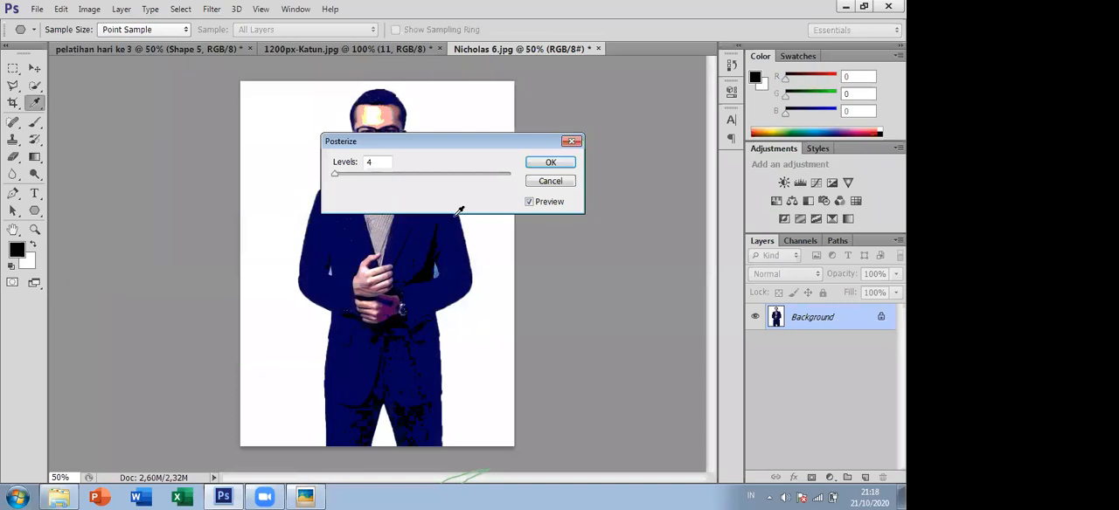
click(548, 162)
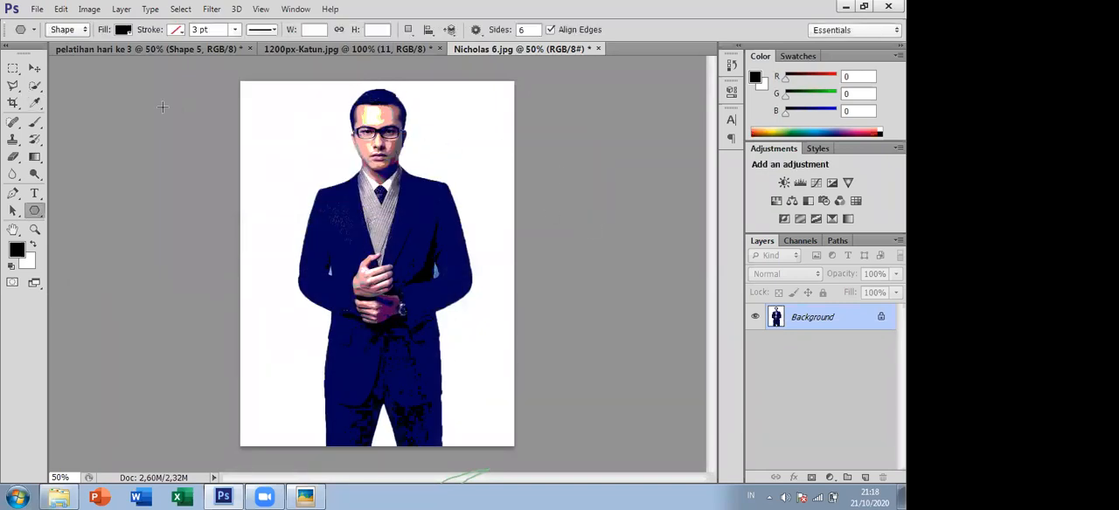
click(90, 8)
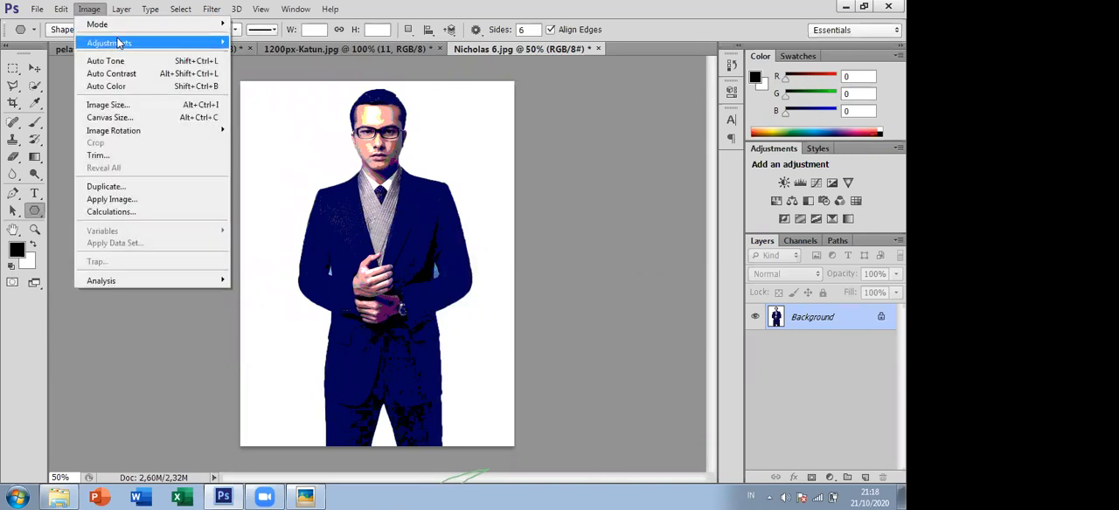
mouse_move(221, 43)
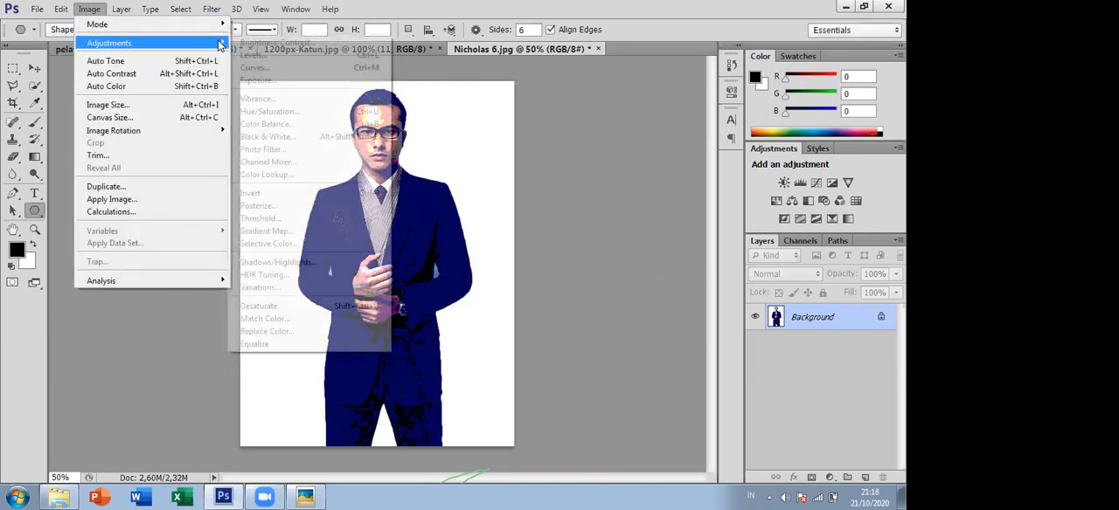
click(579, 104)
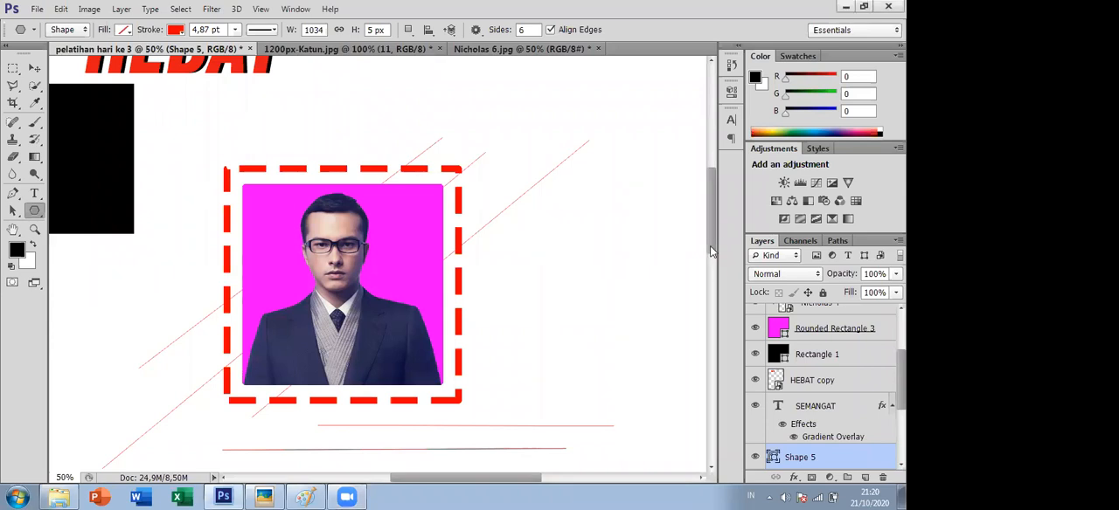
- Review the pelatihan hari ke 3 and 1200px-Katun.jpg designs, and return to the Nicholas 6.jpg document
drag(707, 240, 712, 207)
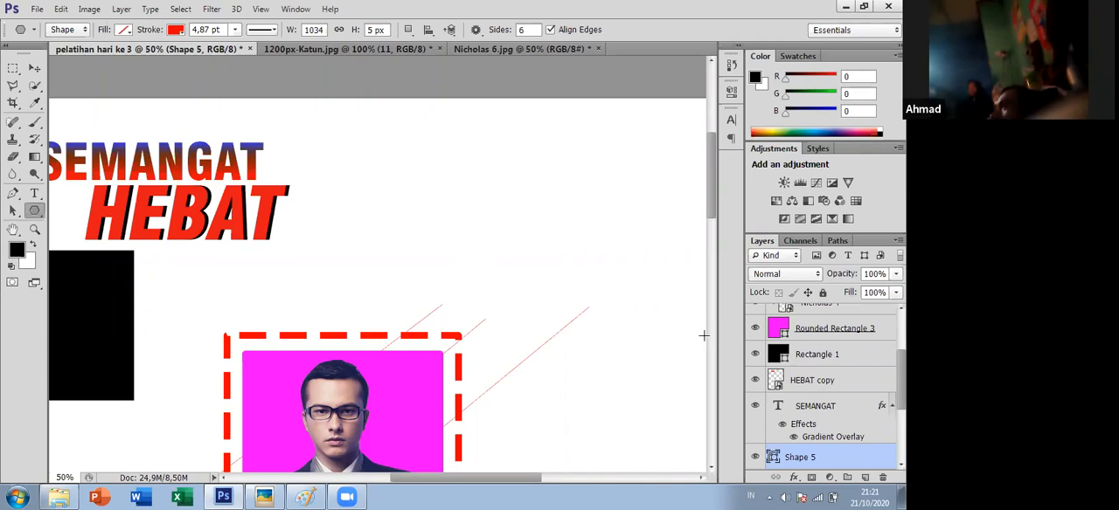
click(389, 46)
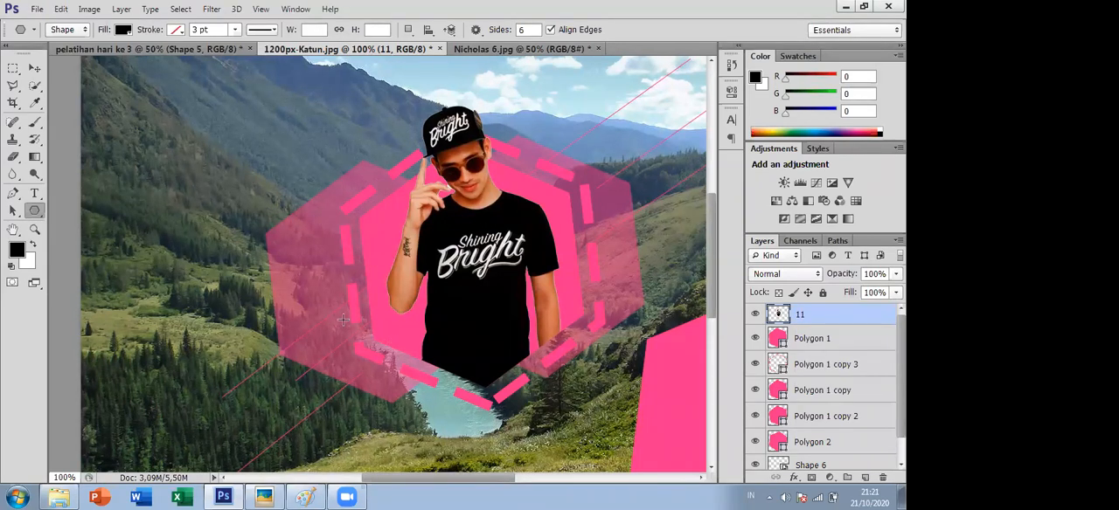
drag(465, 477, 482, 477)
click(489, 49)
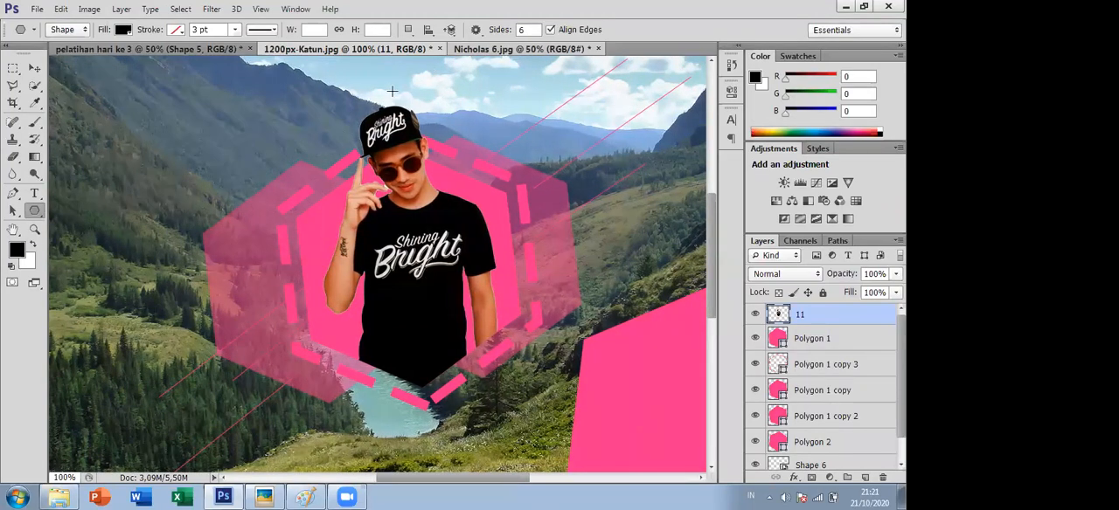
- Preview the Sketch filter Graphic Pen on the posterized photo in the Filter Gallery and leave without applying it
click(206, 11)
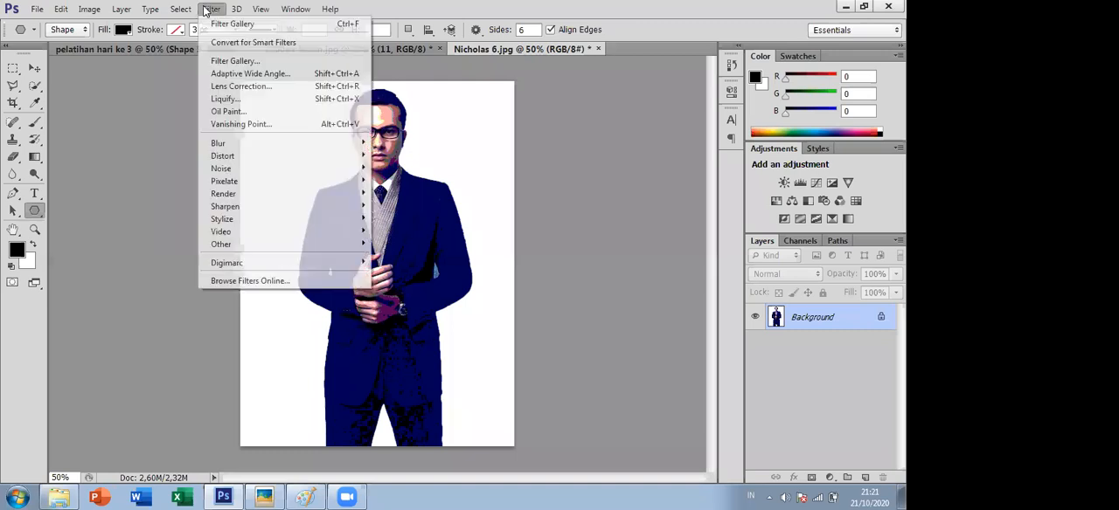
click(242, 62)
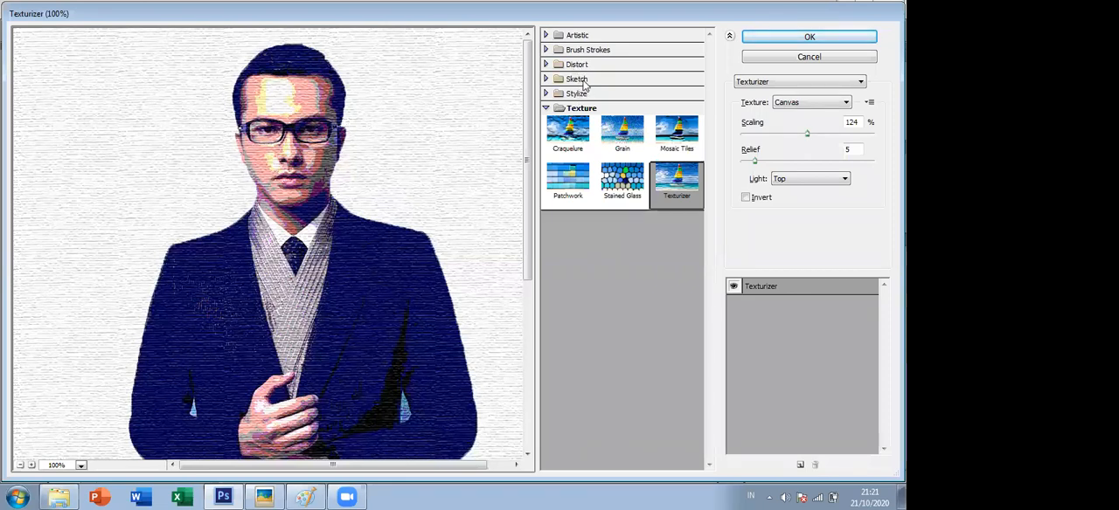
click(577, 79)
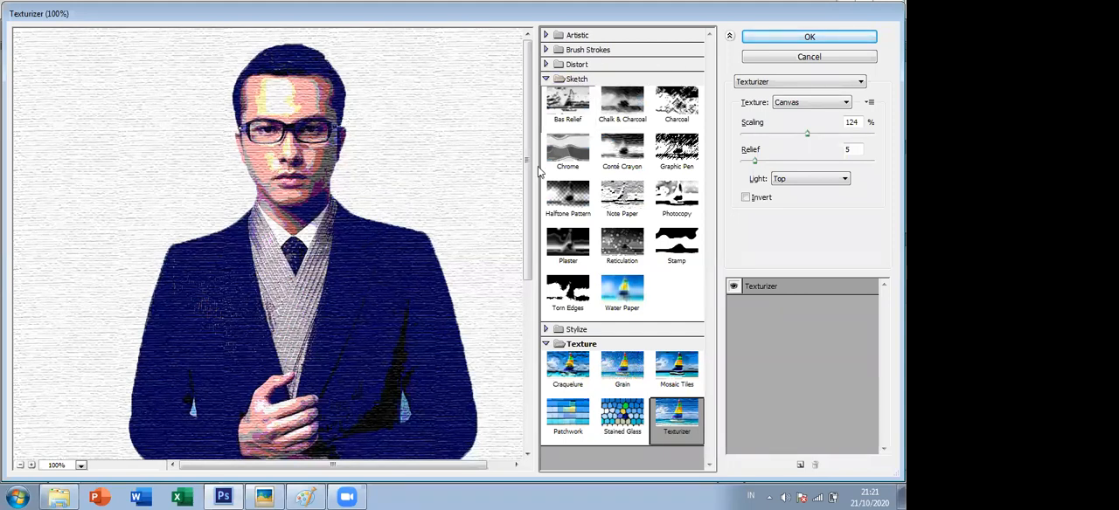
click(675, 155)
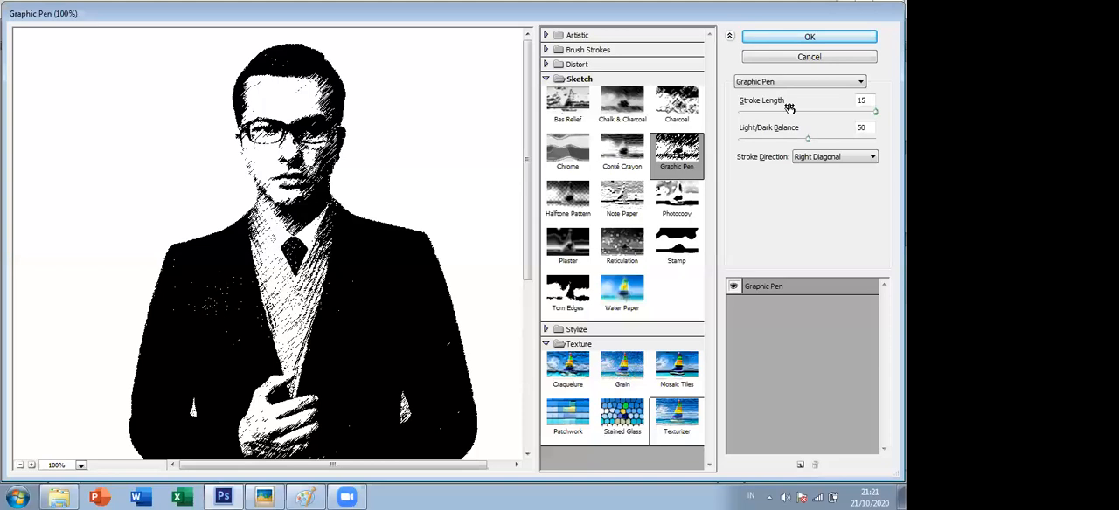
click(769, 60)
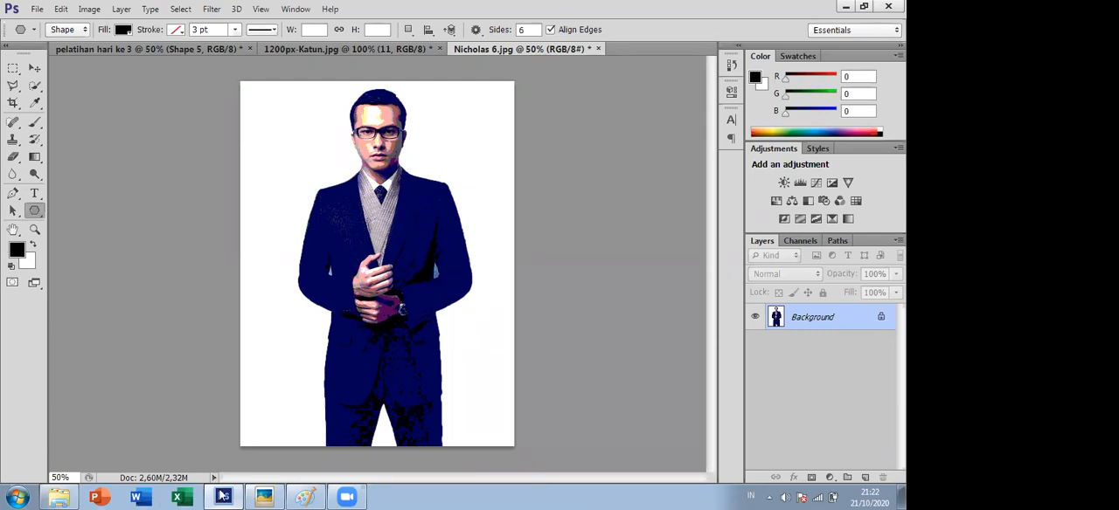
- Switch from Photoshop to the Paint window containing the Zoom meeting screenshot
click(224, 494)
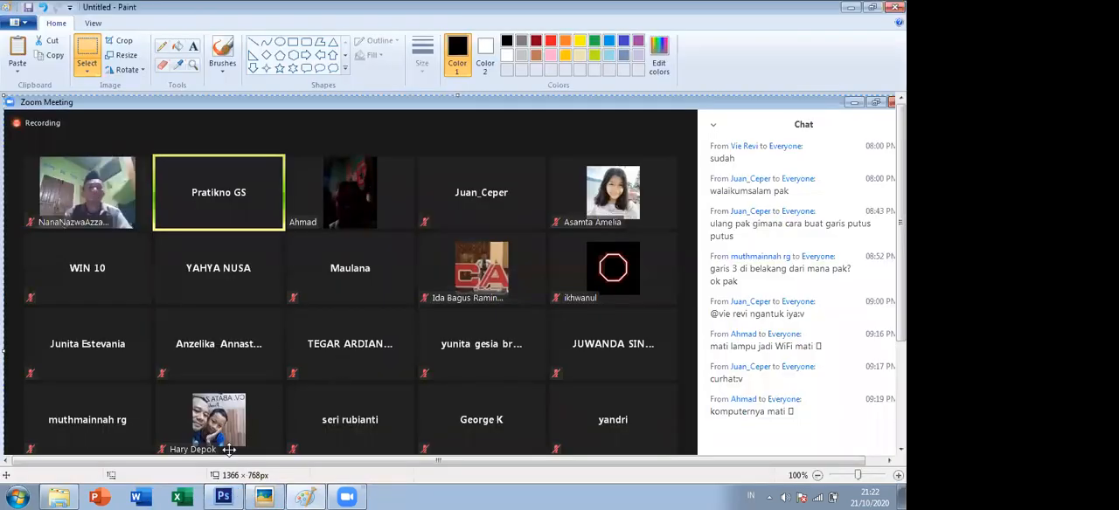